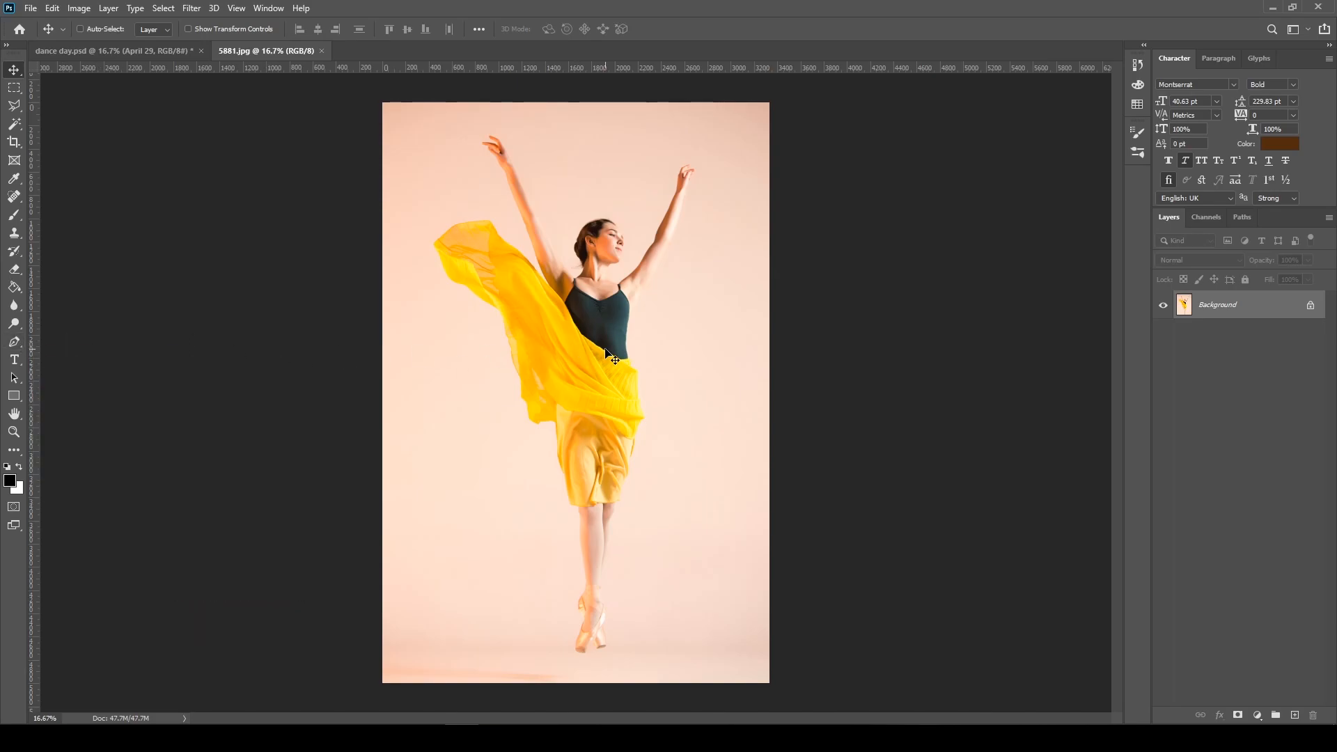
Start a Pen tool path at the fingertip of the raised left-side hand and trace along the back of the hand
click(14, 342)
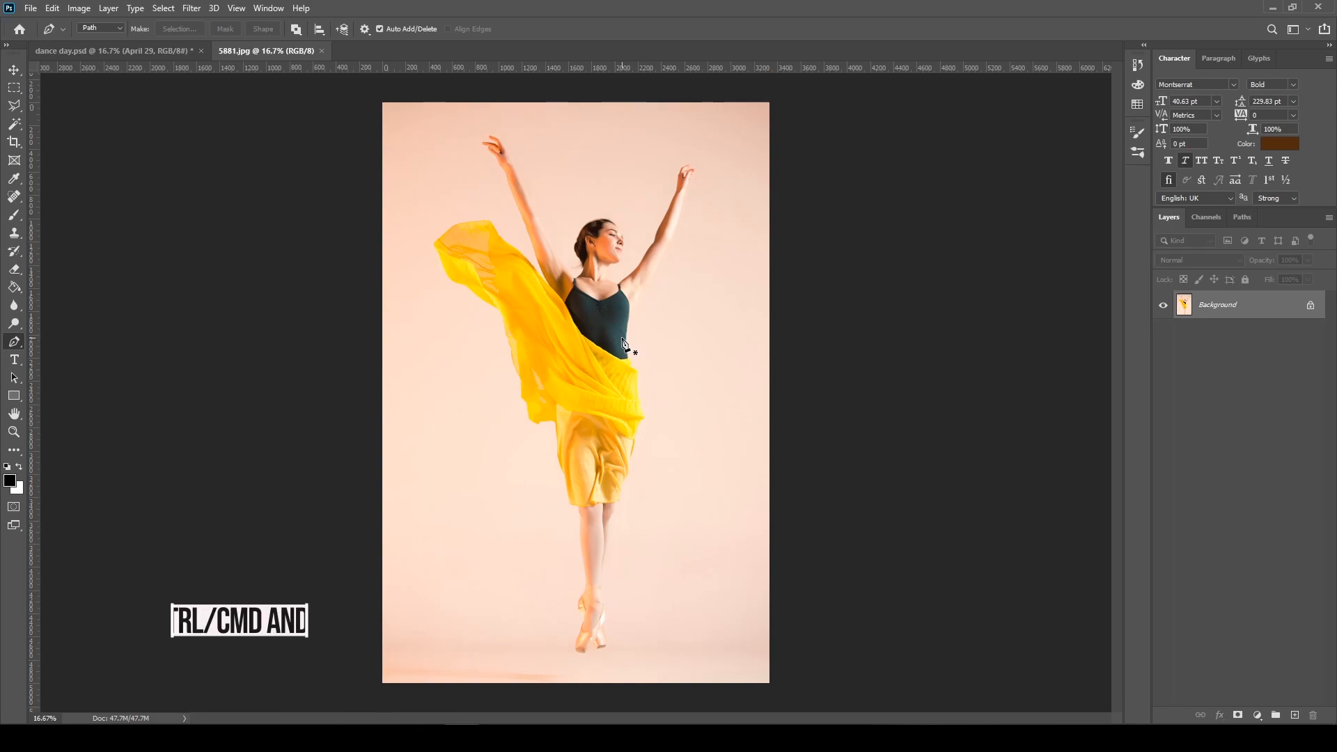
key(ctrl+plus)
key(ctrl+plus)
key(ctrl+plus)
key(ctrl+plus)
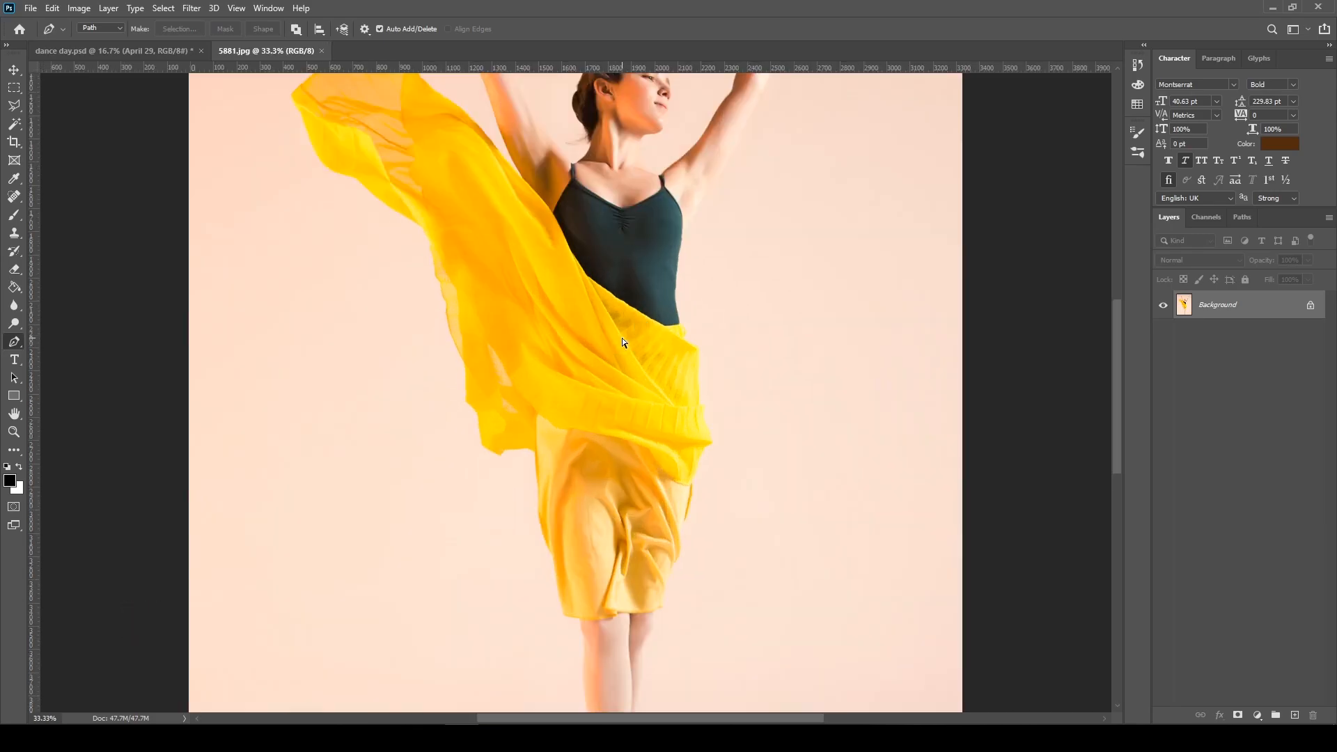
drag(567, 200, 514, 481)
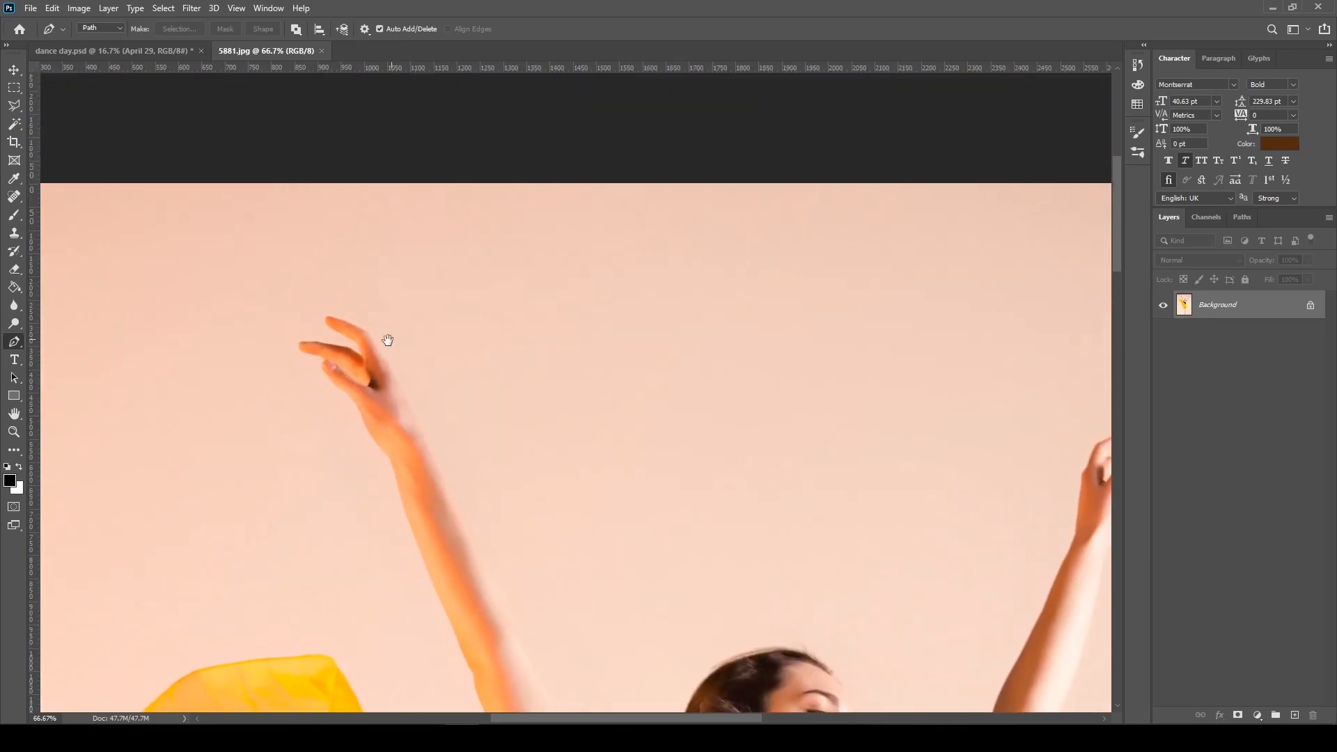
drag(373, 344, 490, 246)
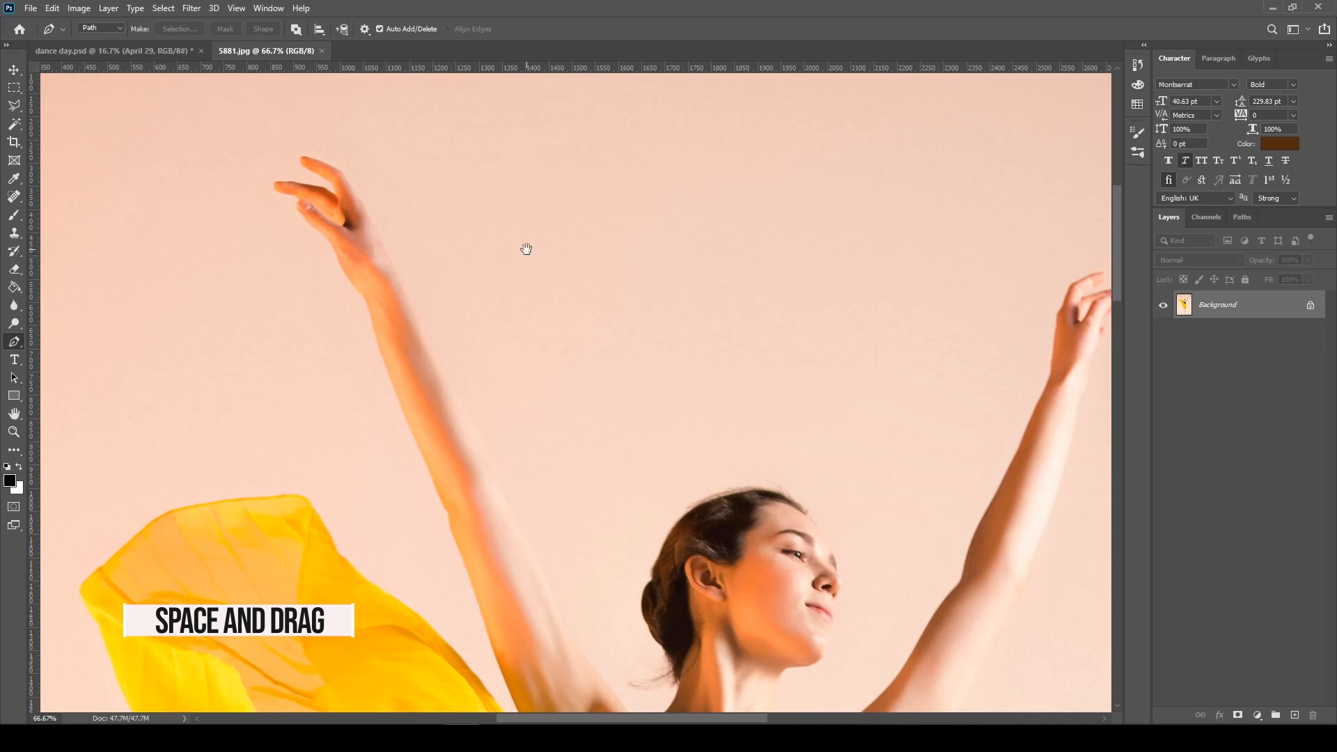
drag(460, 236, 558, 349)
key(ctrl+plus)
key(ctrl+plus)
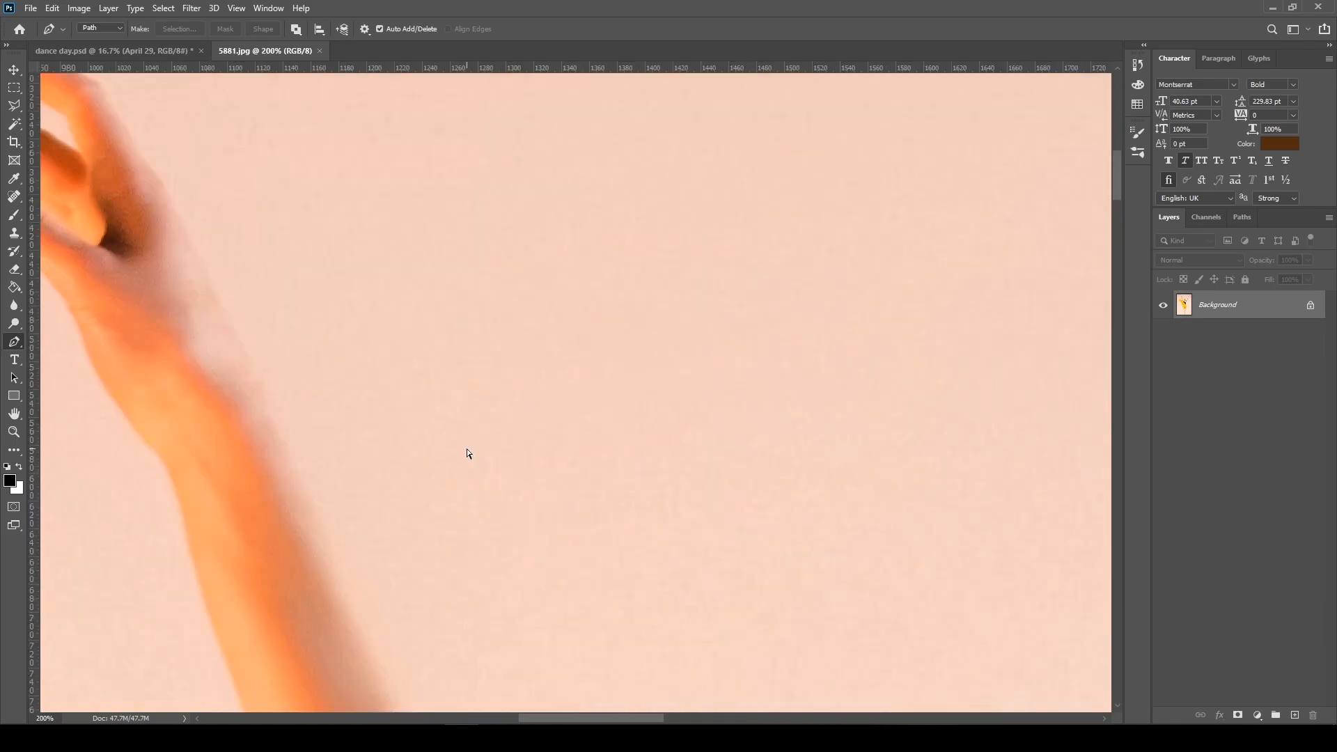
key(ctrl+minus)
drag(580, 482, 521, 366)
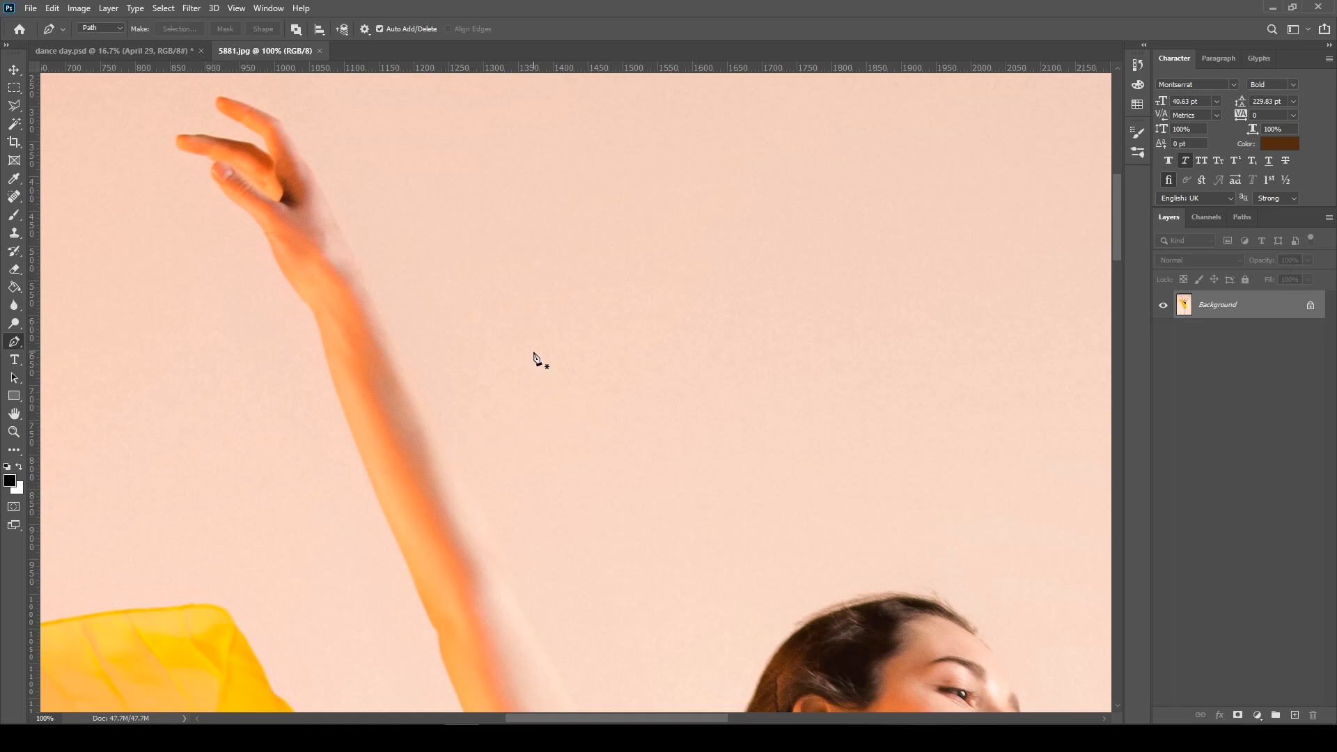
key(ctrl+plus)
drag(442, 299, 787, 603)
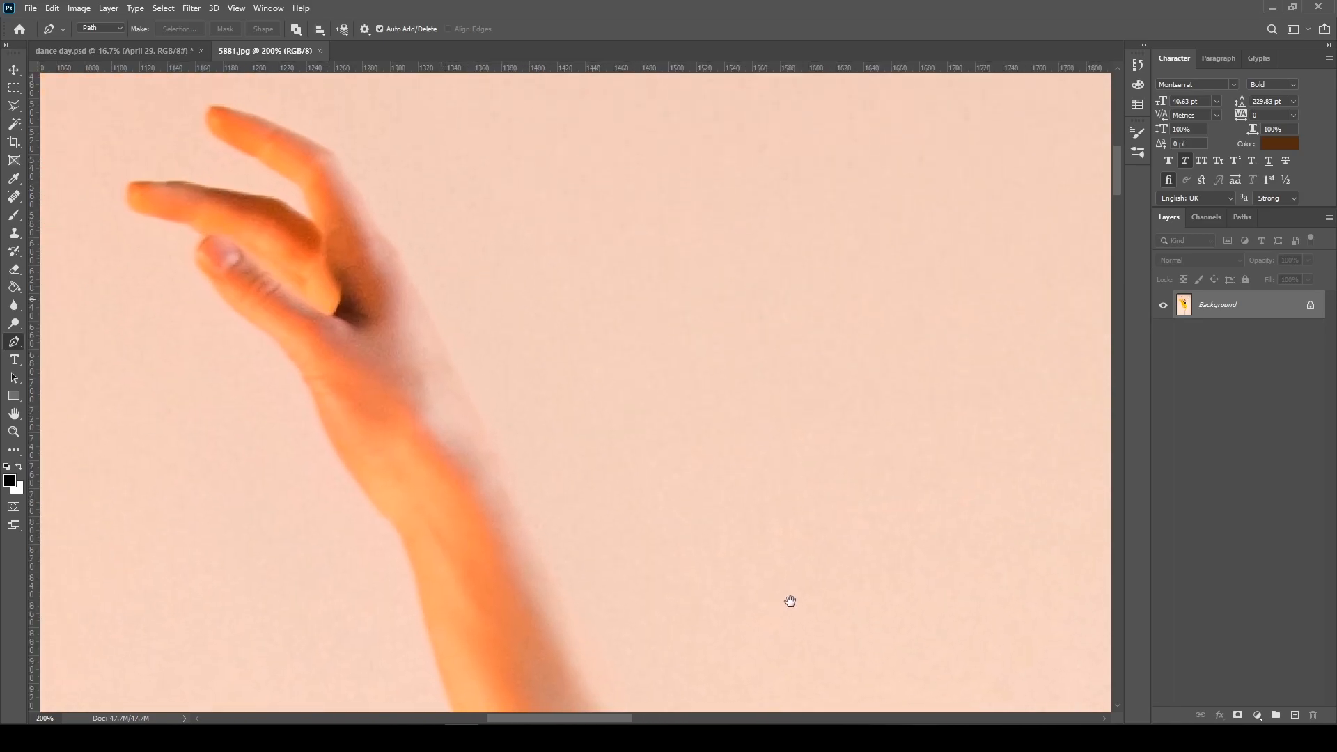
click(269, 205)
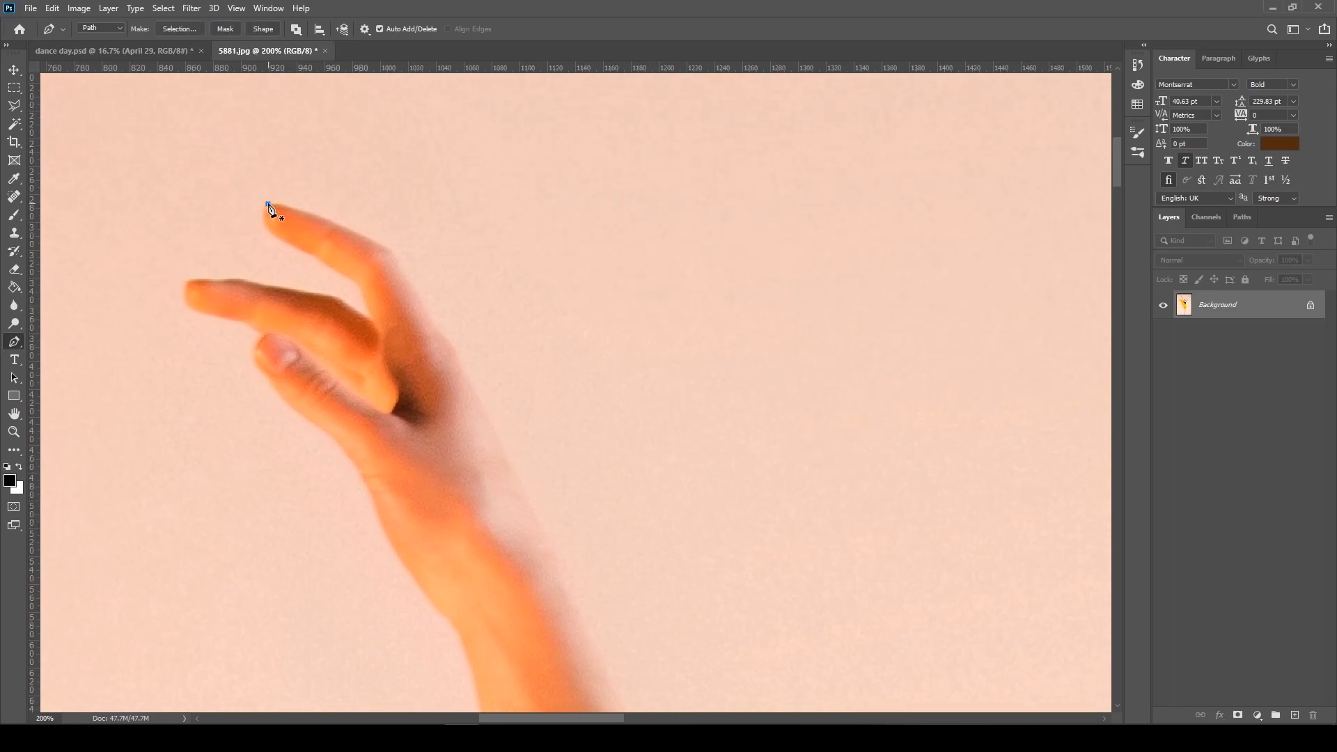
click(379, 245)
drag(382, 250, 403, 270)
drag(440, 333, 450, 348)
Continue the path down the inner edge of the left-side forearm, repositioning the forearm anchor to follow the contour
drag(529, 510, 510, 221)
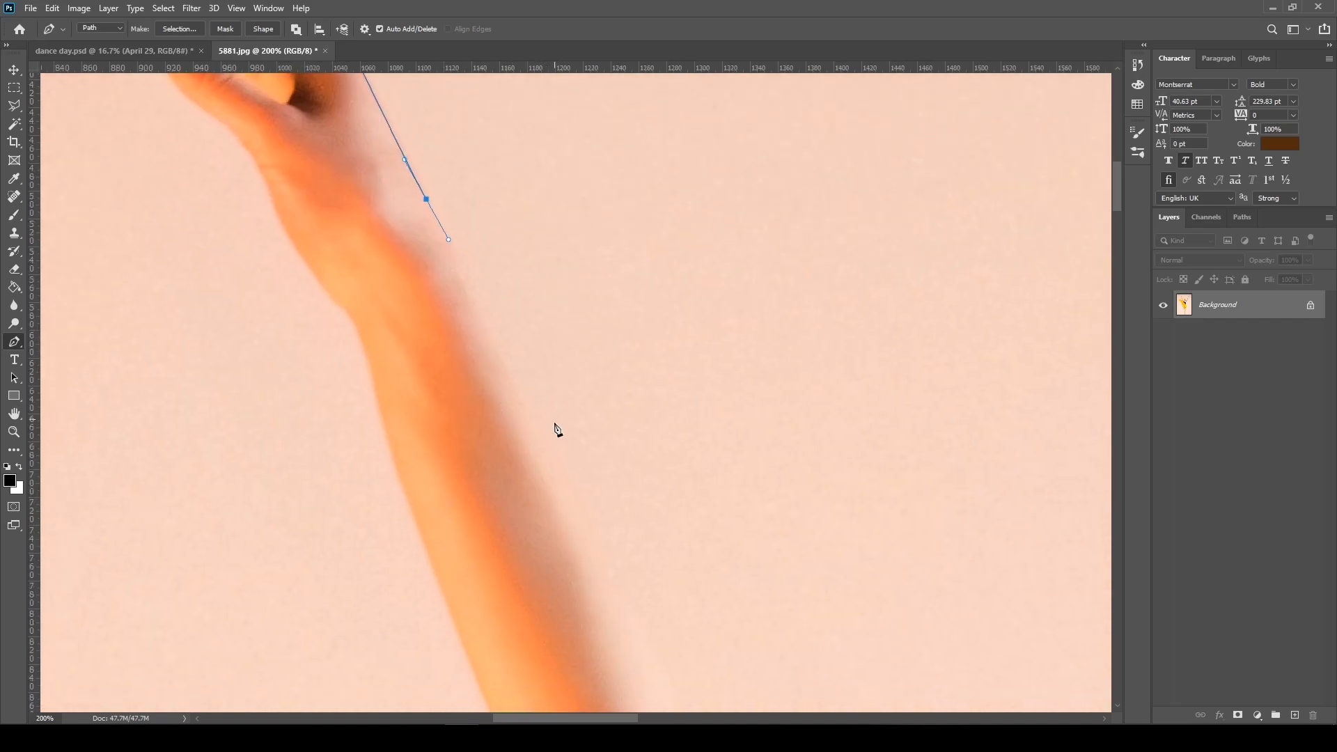
drag(559, 485, 491, 277)
drag(505, 224, 492, 388)
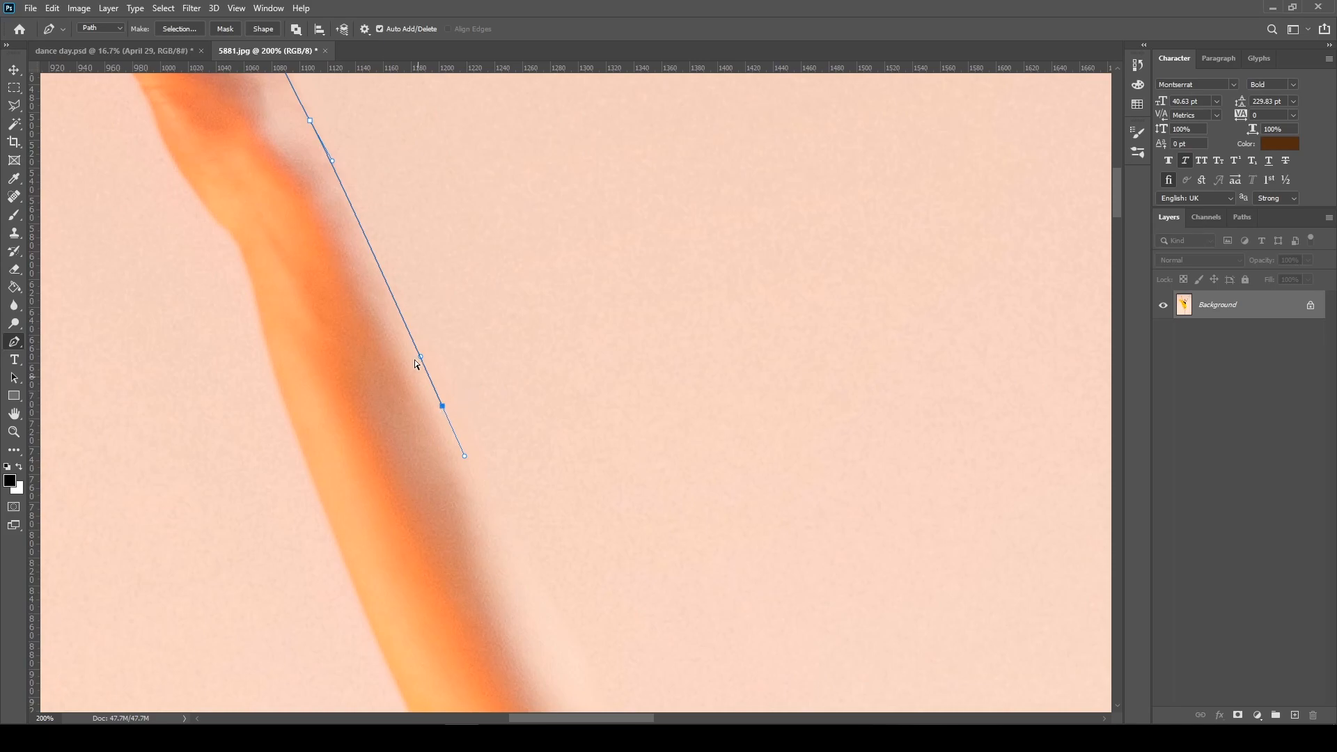
mouse_move(442, 407)
mouse_down()
mouse_move(438, 392)
mouse_move(449, 421)
mouse_up()
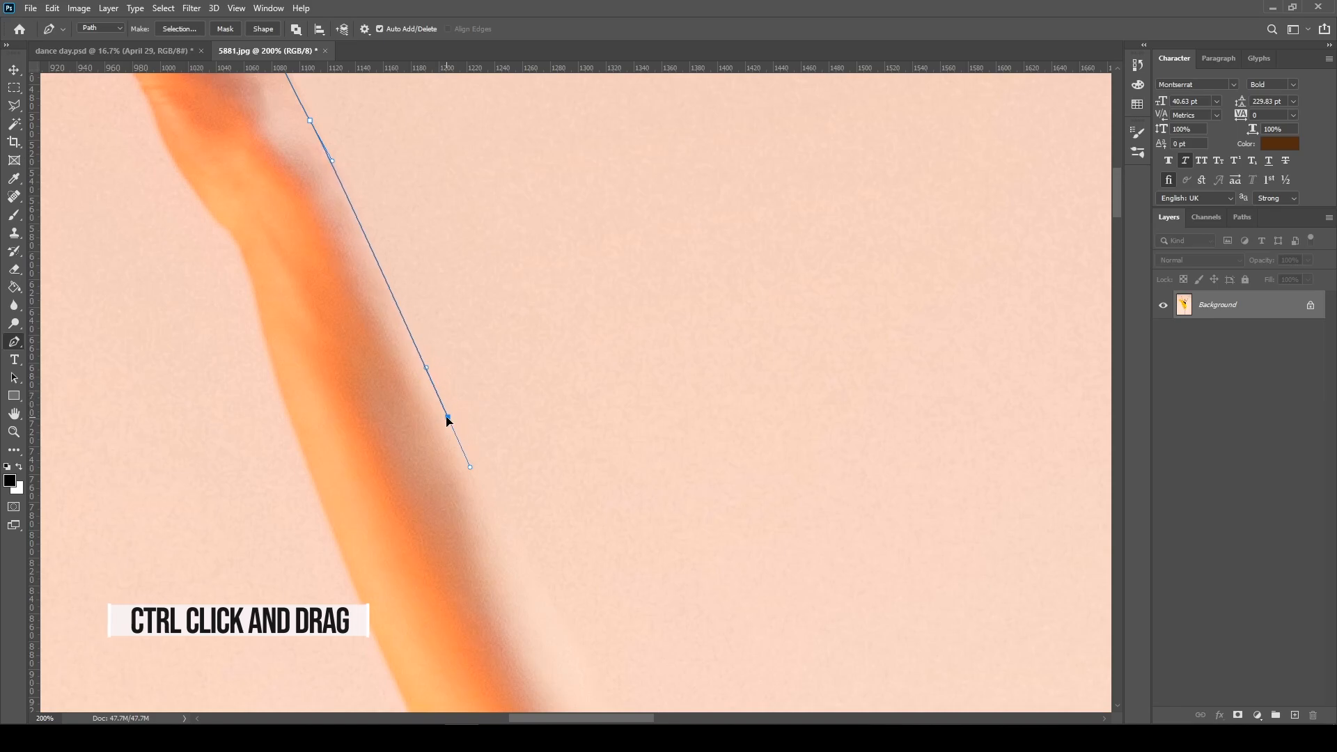
drag(557, 608, 587, 657)
drag(616, 573, 446, 126)
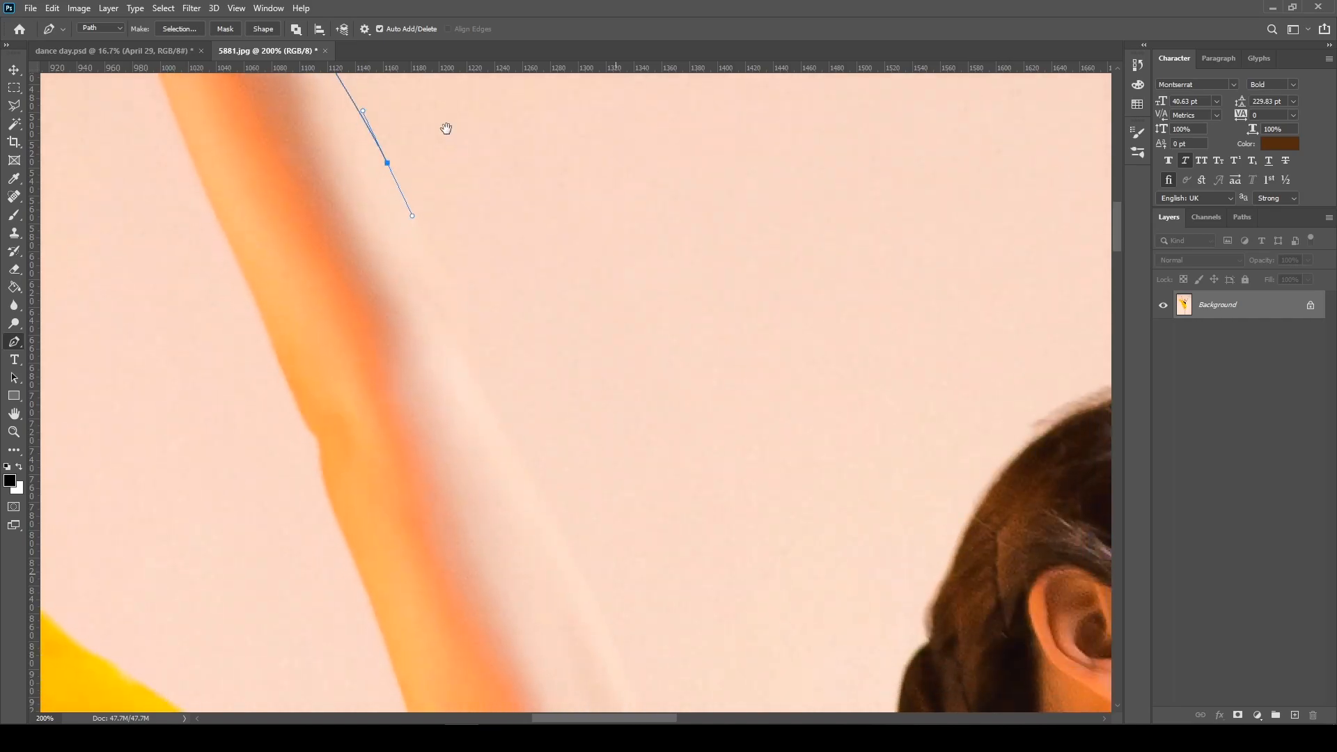
Extend the path along the inner edge of the left-side upper arm to the shoulder and base of the neck
drag(534, 386, 367, 69)
drag(461, 364, 498, 449)
drag(583, 589, 602, 614)
drag(609, 490, 399, 221)
drag(468, 431, 485, 452)
drag(518, 489, 531, 494)
drag(566, 469, 576, 465)
Trace the path up the back of the neck and around the hair to the crown of the head
drag(375, 320, 381, 322)
drag(617, 383, 613, 458)
mouse_move(634, 446)
mouse_down()
mouse_move(652, 400)
mouse_move(612, 385)
mouse_move(631, 444)
mouse_up()
drag(606, 356, 567, 312)
drag(542, 274, 535, 259)
drag(582, 200, 493, 345)
drag(468, 353, 476, 340)
drag(598, 222, 661, 197)
Continue the path over the forehead and down the face profile to the chin
drag(940, 240, 594, 202)
drag(583, 203, 660, 296)
drag(678, 350, 679, 367)
drag(679, 448, 677, 458)
drag(666, 478, 498, 342)
drag(498, 341, 498, 353)
drag(497, 401, 492, 420)
drag(473, 471, 467, 489)
Trace the path under the jaw, down the neck and across the shoulder into the right-side raised arm
drag(418, 515, 341, 547)
drag(426, 548, 438, 403)
drag(358, 573, 372, 589)
drag(456, 619, 478, 613)
mouse_move(622, 304)
mouse_down()
mouse_move(628, 296)
mouse_move(582, 314)
mouse_move(563, 270)
mouse_move(574, 217)
mouse_up()
drag(622, 133, 634, 125)
Outline the fingers of the right-side hand and bring the path back down past the wrist
drag(670, 108, 724, 103)
drag(717, 121, 709, 126)
drag(679, 143, 648, 168)
drag(759, 147, 754, 182)
drag(738, 204, 730, 215)
drag(684, 320, 679, 338)
drag(657, 431, 650, 461)
drag(629, 523, 625, 552)
Continue the path down the outer edge of the right-side arm to the side of the torso
drag(688, 501, 675, 188)
key(ctrl+minus)
key(ctrl+minus)
drag(529, 521, 522, 530)
drag(471, 603, 462, 614)
drag(487, 475, 457, 489)
Trace the path from the waist down the right edge of the yellow pleated fabric to its lower fold
key(ctrl+plus)
key(ctrl+plus)
drag(438, 245, 452, 252)
drag(456, 336, 452, 357)
drag(487, 529, 487, 333)
drag(458, 400, 463, 408)
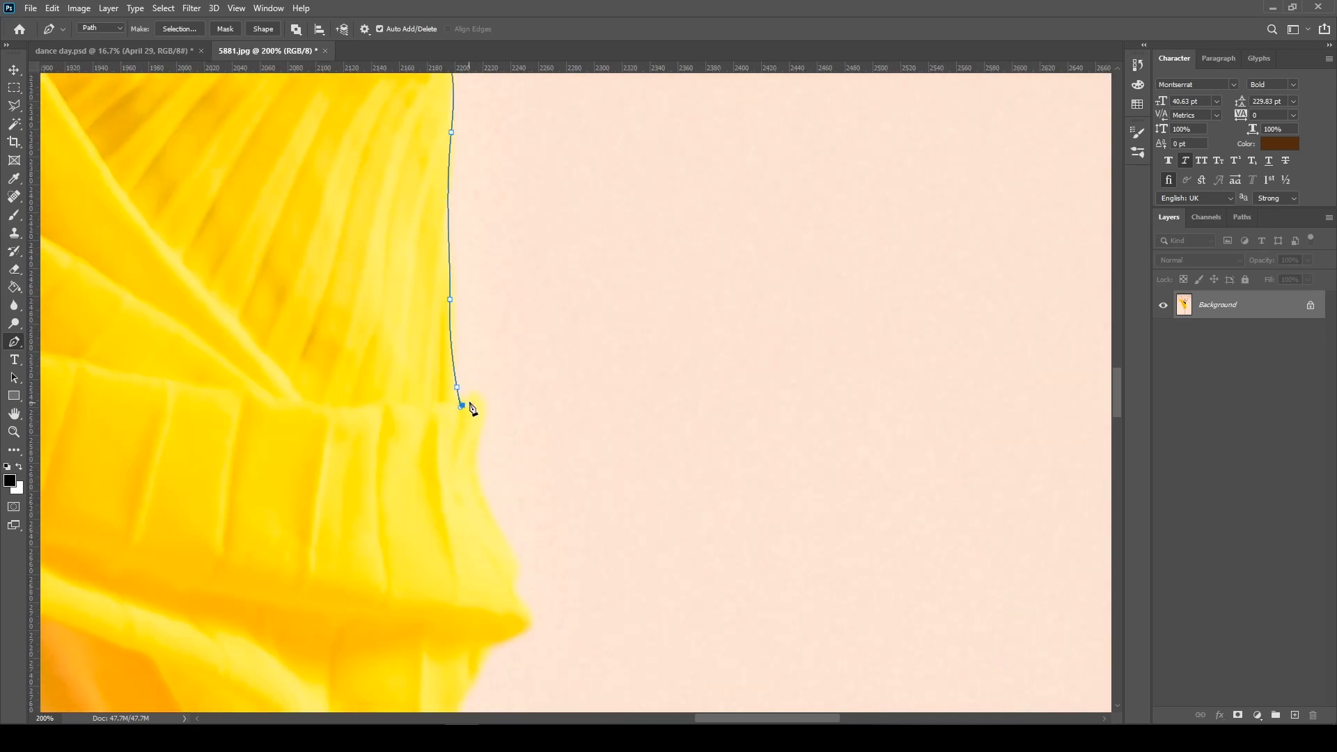
Outline the protruding right edge of the fabric fold and continue onto the skirt below it
drag(516, 522, 496, 295)
drag(481, 293, 495, 321)
drag(499, 416, 483, 429)
drag(480, 515, 551, 273)
drag(531, 214, 522, 227)
drag(504, 280, 501, 293)
drag(465, 400, 463, 419)
Continue the path down the right side of the skirt past the hem to the leg
drag(514, 693, 675, 224)
drag(510, 424, 515, 463)
drag(446, 662, 523, 155)
drag(474, 180, 466, 215)
key(ctrl+minus)
key(ctrl+minus)
Trace the path down the right-side leg, around both feet and back up the left-side leg
drag(523, 539, 525, 554)
mouse_move(532, 578)
mouse_down()
mouse_move(540, 589)
mouse_move(548, 475)
mouse_up()
click(500, 597)
click(455, 613)
drag(430, 533, 438, 519)
drag(426, 443, 425, 426)
Bring the path up the left edge of the leg to the skirt's left hem corner
key(ctrl+plus)
key(ctrl+plus)
key(ctrl+plus)
drag(669, 126, 543, 655)
drag(576, 172, 570, 149)
key(ctrl+minus)
key(ctrl+minus)
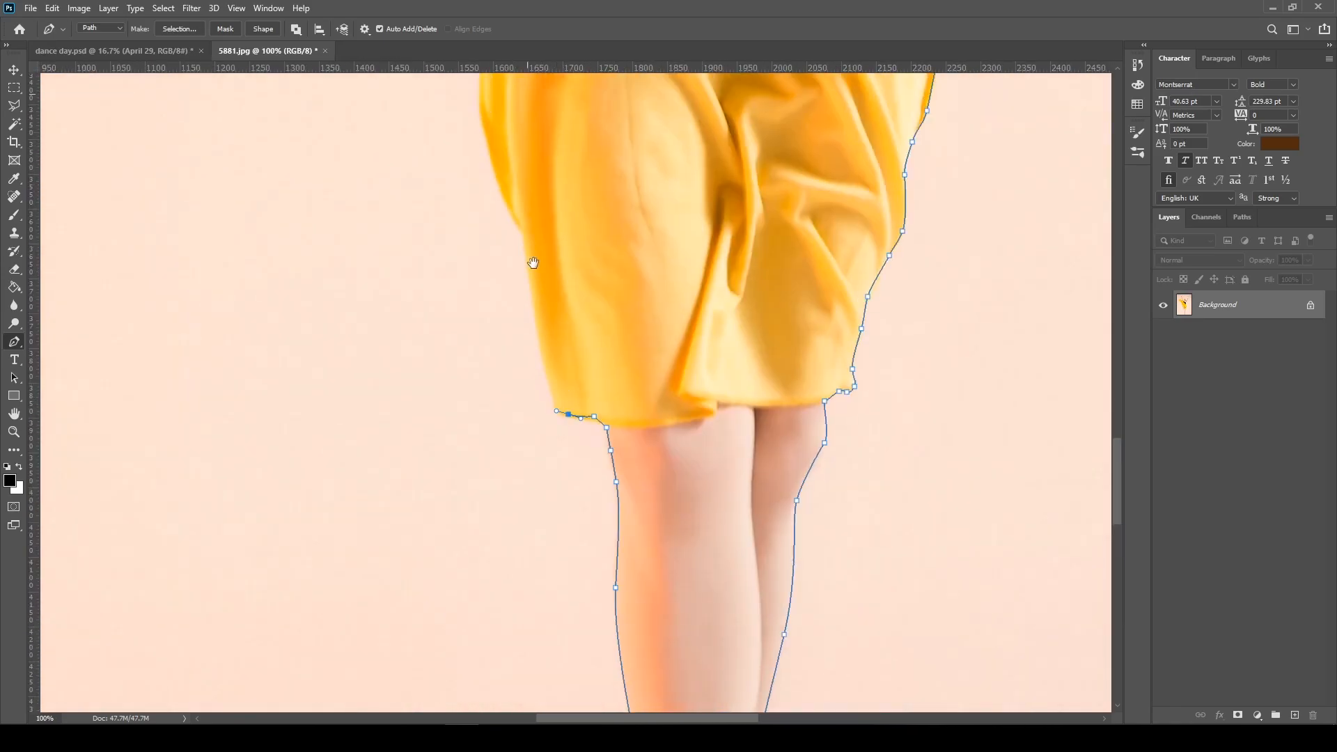
Trace the path up the left side of the skirt to the underside of the draped yellow fabric
key(ctrl+plus)
key(ctrl+plus)
drag(418, 403, 417, 376)
drag(469, 319, 754, 521)
drag(679, 317, 677, 296)
drag(521, 218, 501, 218)
Outline the lower corner of the draped yellow fabric and continue up its left edge
drag(375, 253, 372, 266)
click(354, 277)
drag(211, 198, 198, 180)
drag(292, 154, 543, 627)
drag(520, 463, 522, 446)
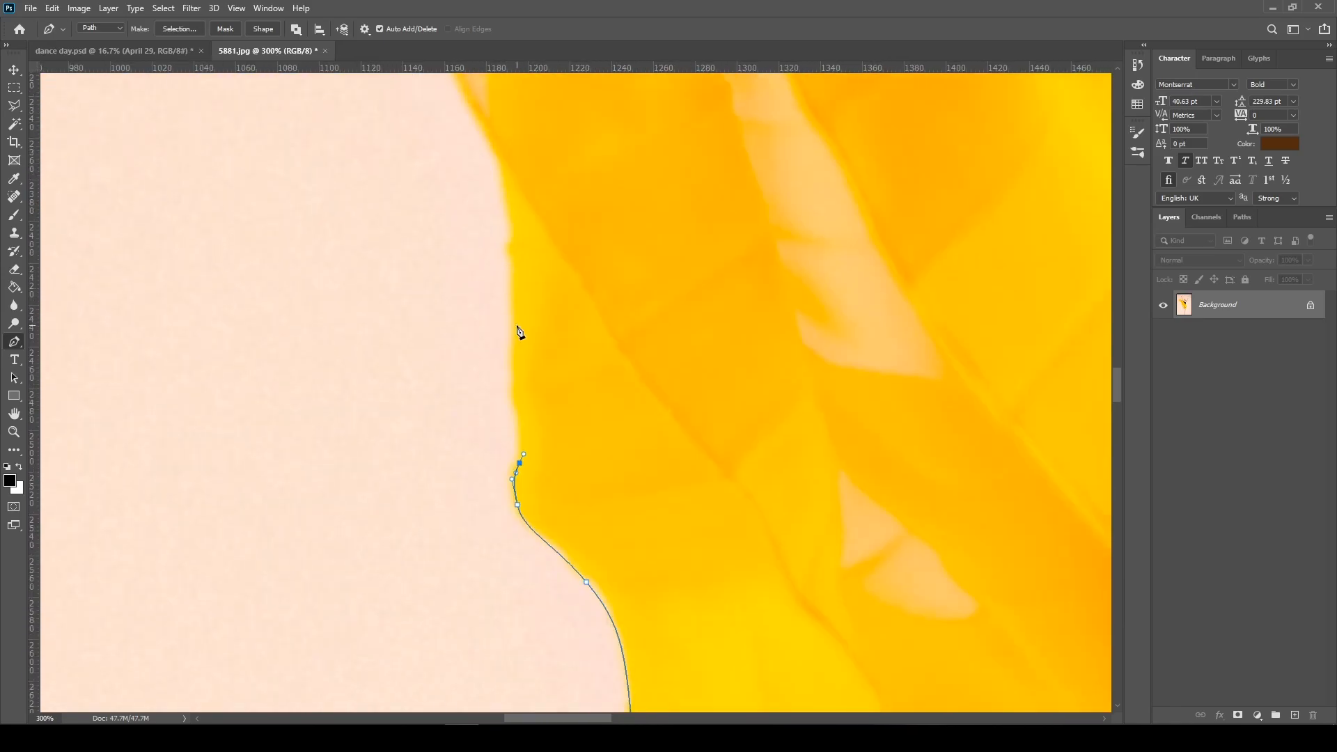
drag(540, 361, 557, 648)
Continue the path along the outer edge of the flowing yellow fabric toward its far tip
drag(421, 319, 416, 301)
drag(456, 381, 452, 364)
drag(406, 217, 669, 627)
drag(597, 427, 891, 627)
drag(720, 449, 711, 446)
drag(390, 140, 697, 669)
Trace the path around the top of the flowing fabric and back down its upper edge toward the arm
click(608, 544)
drag(557, 452, 604, 337)
drag(541, 394, 564, 402)
mouse_move(480, 450)
mouse_down()
mouse_move(501, 467)
mouse_move(496, 448)
mouse_up()
drag(557, 515, 452, 386)
drag(500, 472, 519, 495)
Trace the path up the outer edge of the left-side arm toward the wrist
click(649, 635)
drag(508, 376, 491, 329)
drag(446, 154, 552, 394)
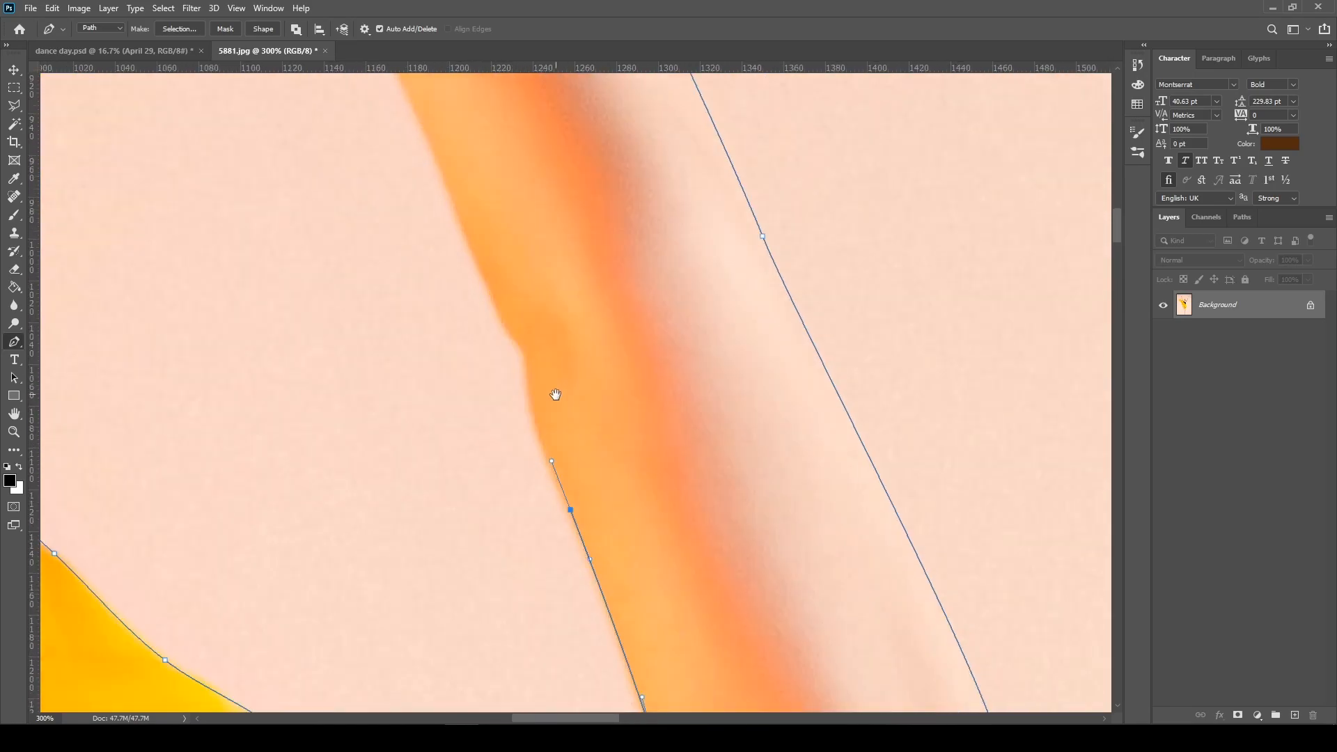
key(ctrl+minus)
drag(512, 341, 495, 307)
drag(446, 230, 625, 475)
Outline the thumb and fingers of the left-side hand and close the path at its starting anchor
drag(582, 443, 571, 432)
drag(490, 356, 490, 347)
drag(531, 334, 542, 335)
drag(610, 347, 658, 338)
alt+click(677, 376)
click(611, 307)
drag(589, 292, 575, 286)
click(572, 264)
key(ctrl+minus)
key(ctrl+minus)
key(ctrl+minus)
key(ctrl+minus)
key(ctrl+minus)
key(ctrl+minus)
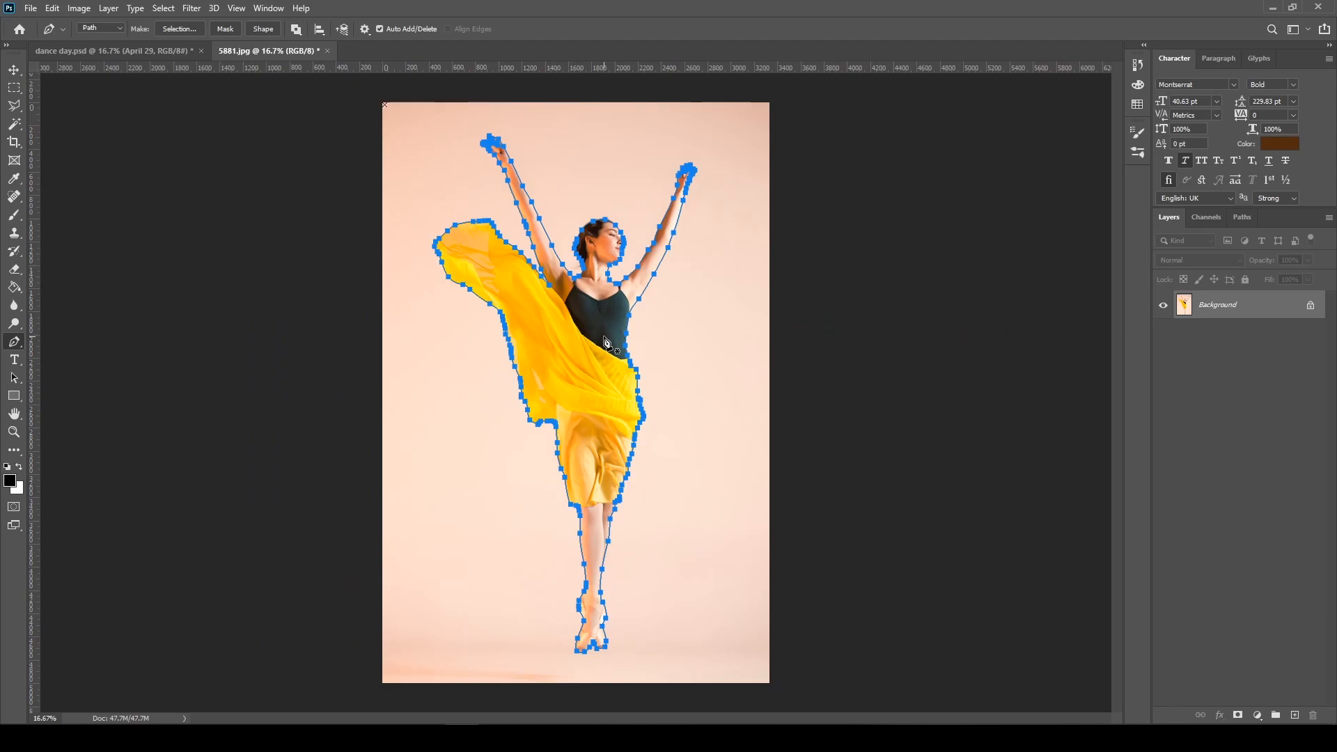
Examine the closed path around the dancer's clothing, face and arms
key(ctrl+plus)
key(ctrl+plus)
key(ctrl+plus)
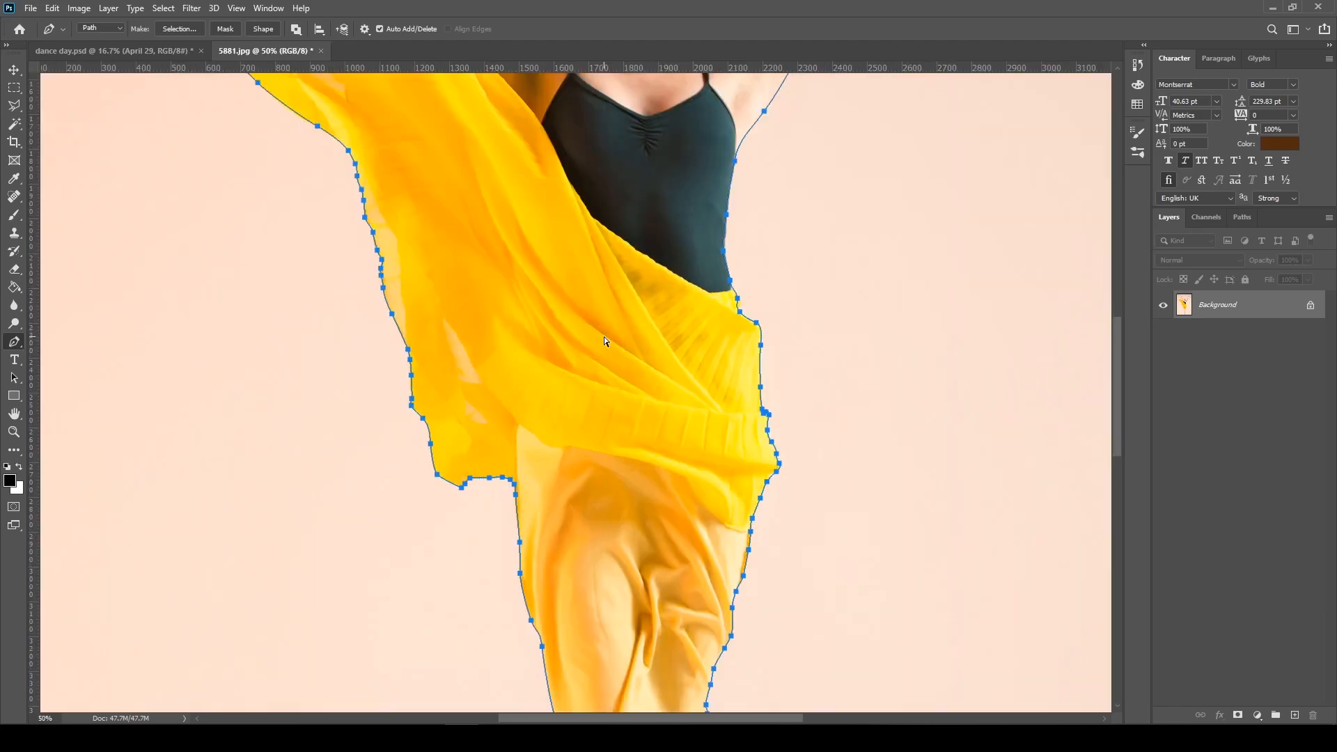
key(ctrl+plus)
drag(657, 300, 652, 627)
drag(686, 230, 659, 613)
drag(674, 542, 655, 397)
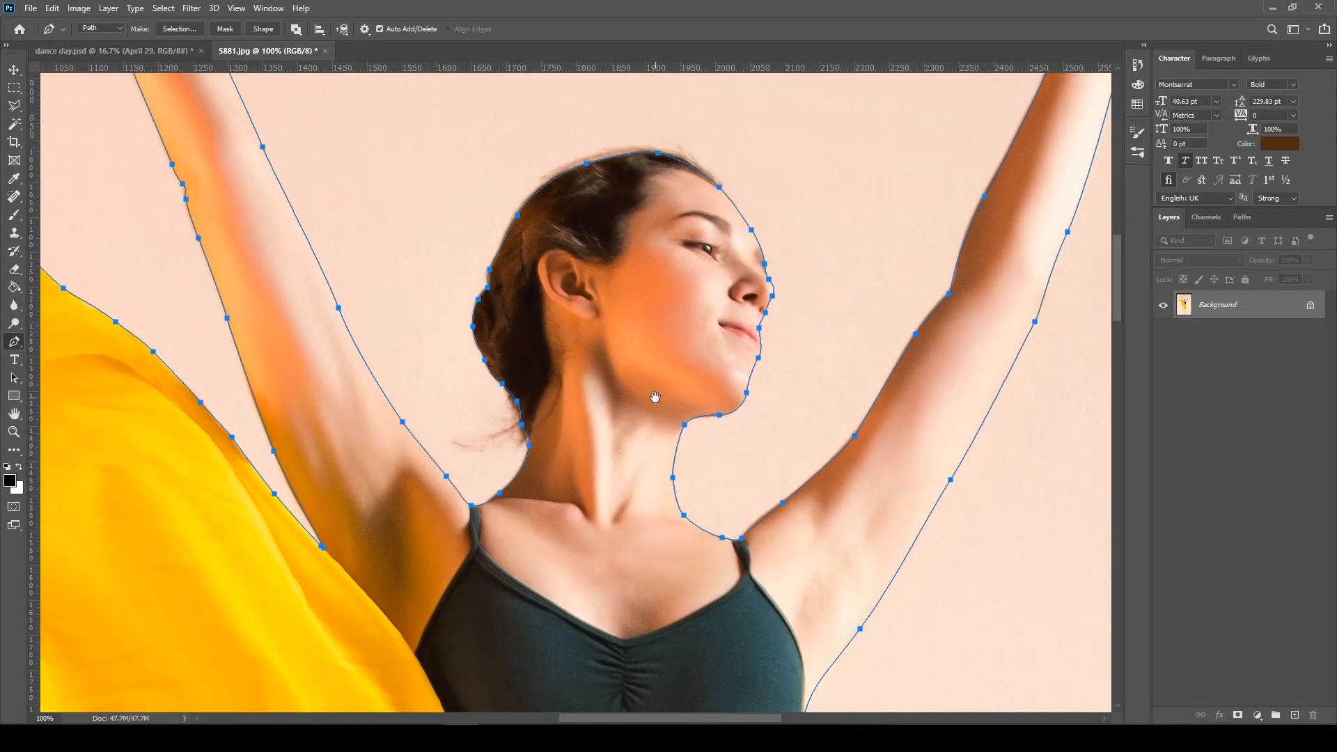
key(ctrl+minus)
key(ctrl+minus)
key(ctrl+minus)
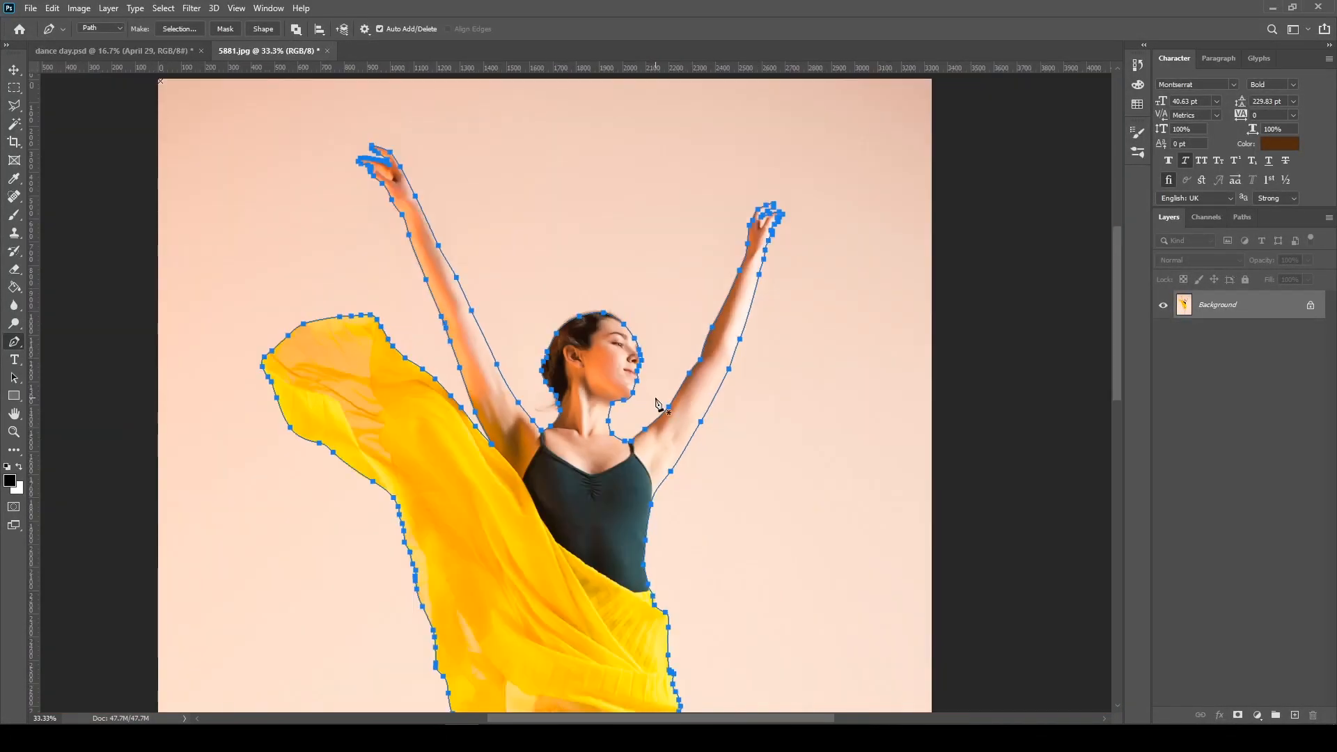
drag(607, 534, 569, 352)
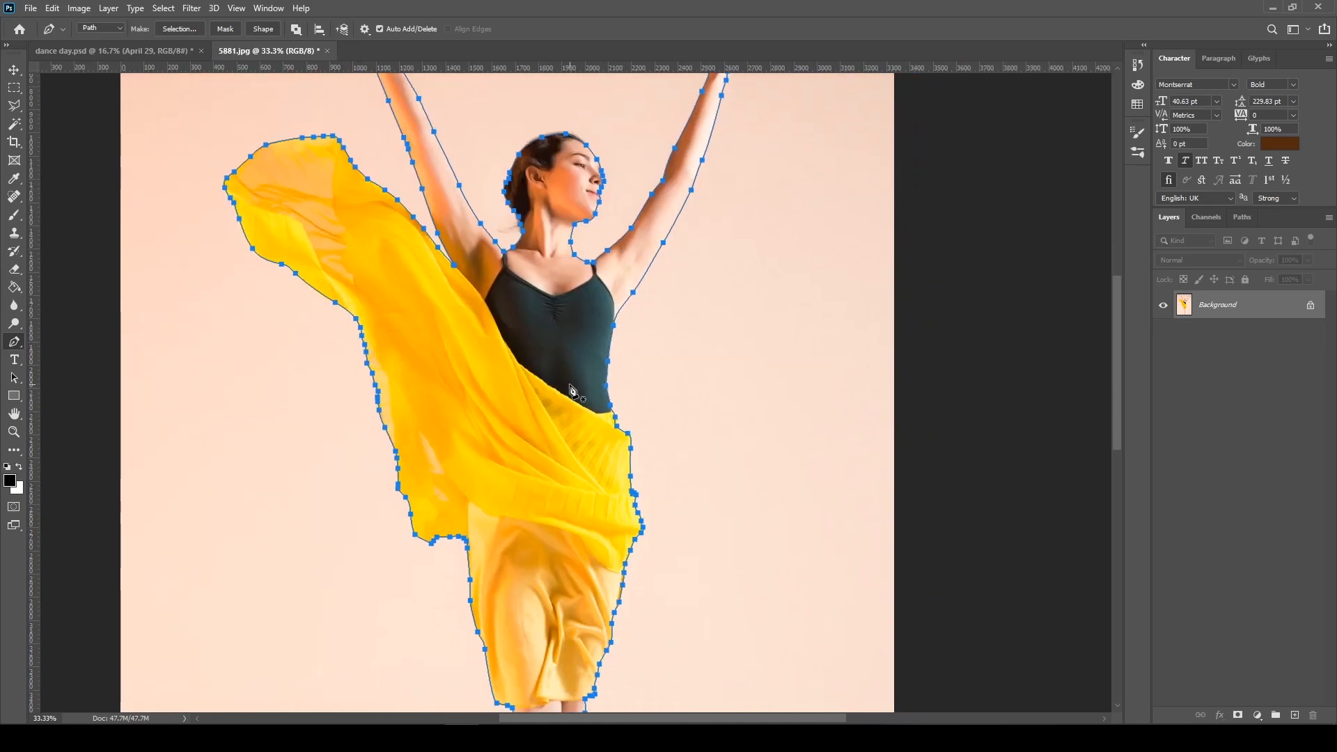
Define the dancer path as a custom shape named "balet"
right_click(532, 346)
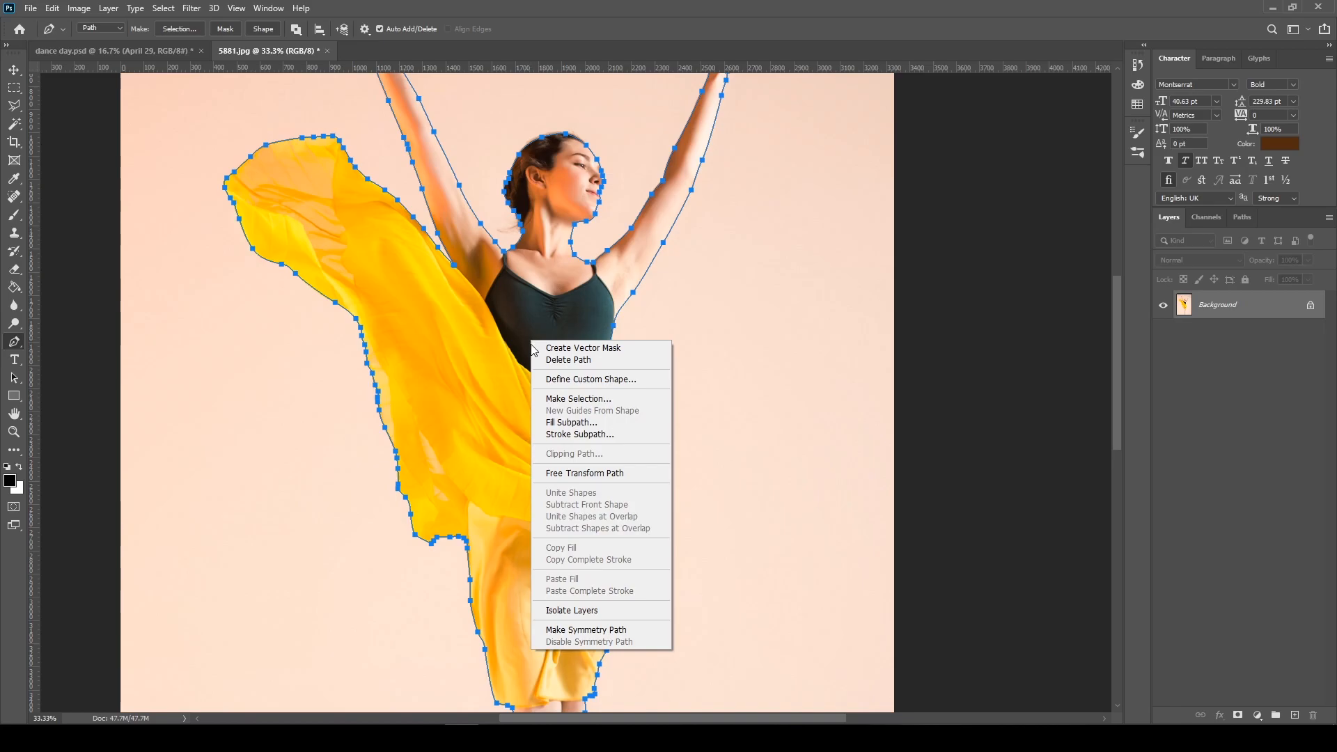
click(624, 380)
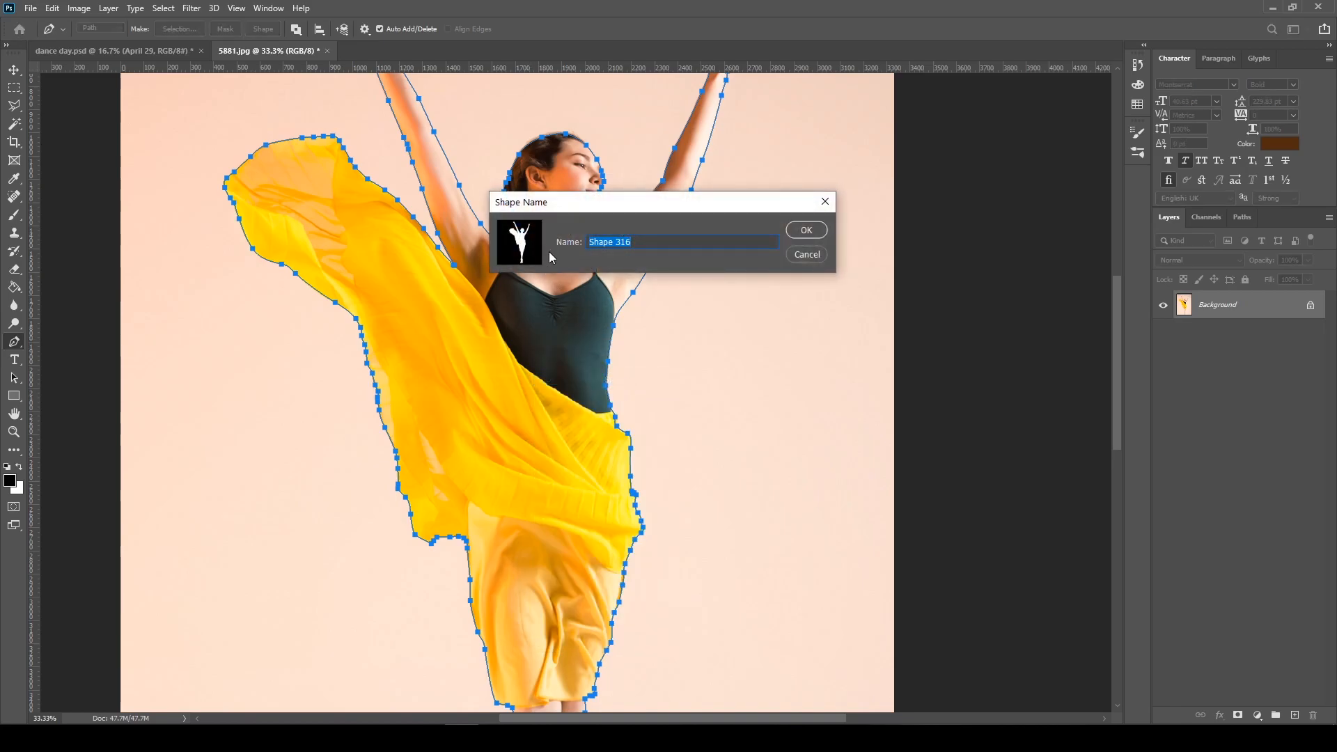
text(balet dancer)
click(800, 233)
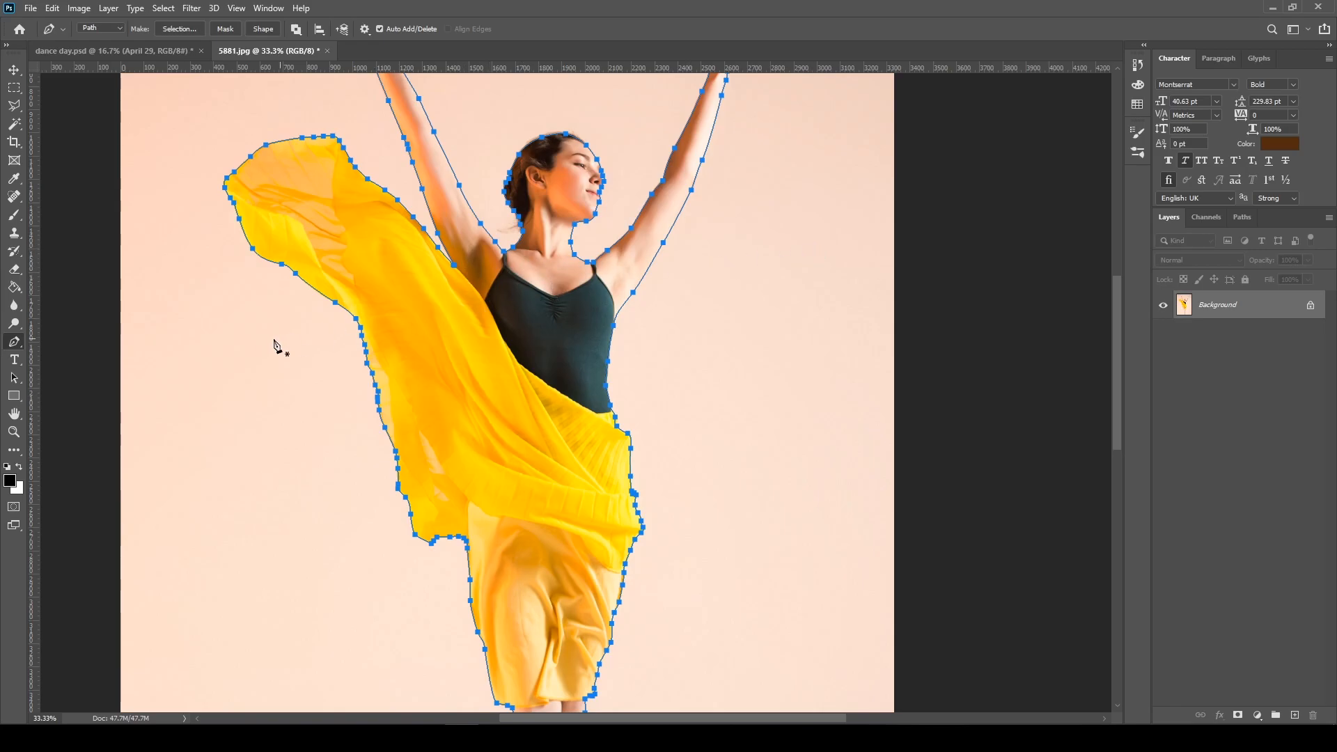
Make a new anti-aliased selection from the path with 0 px feather and apply it as a layer mask
drag(567, 175, 550, 356)
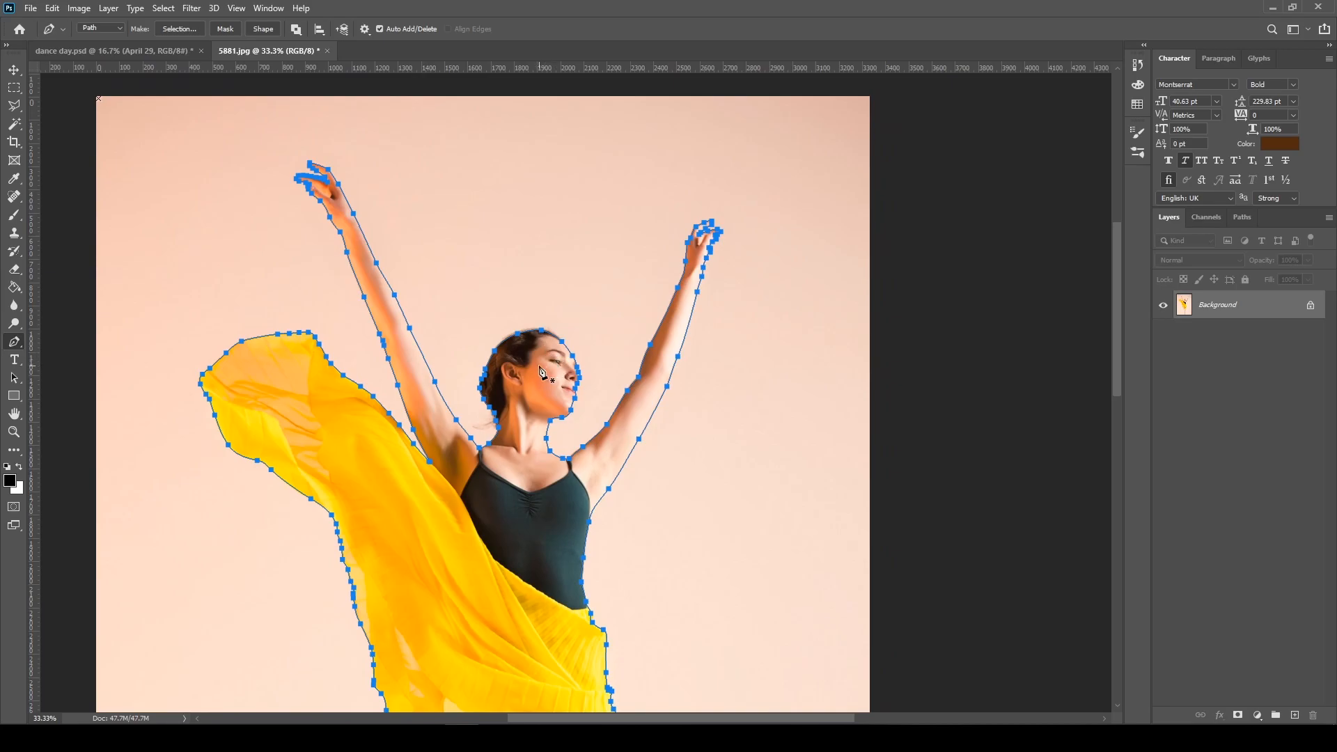
right_click(541, 371)
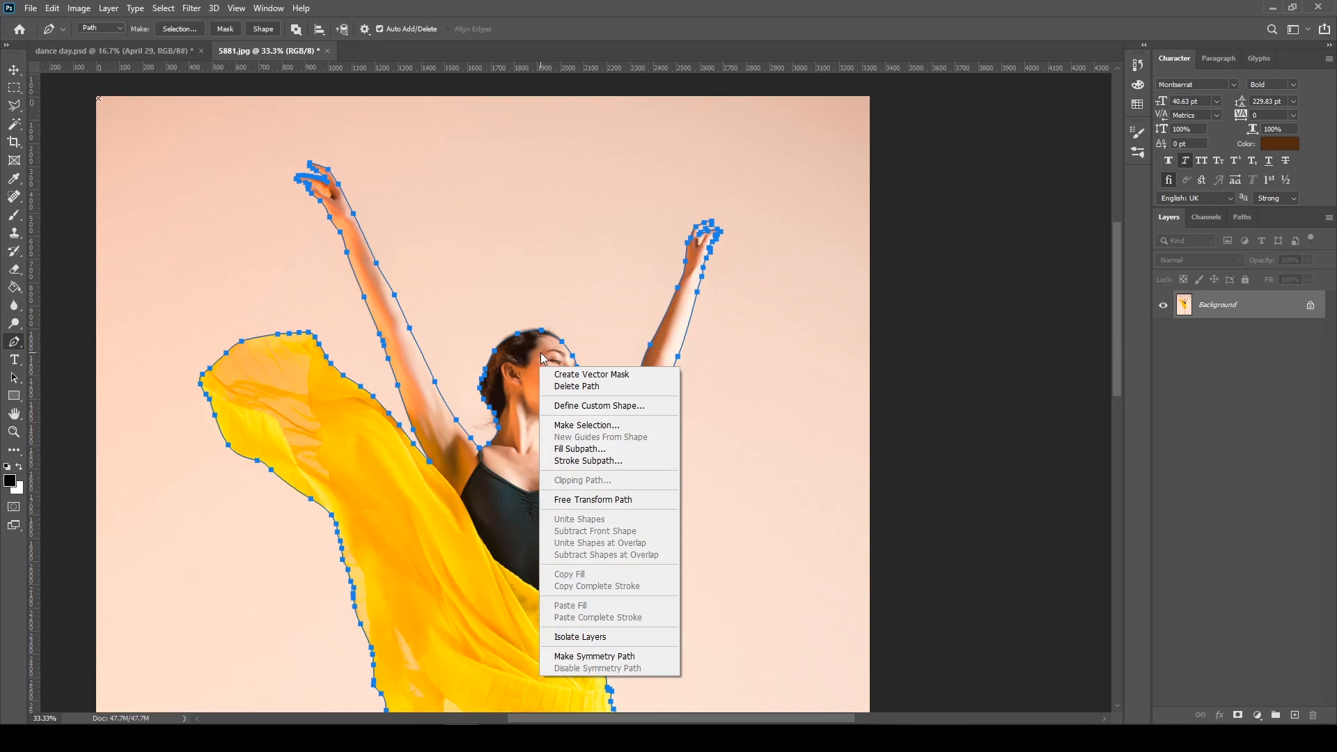
click(594, 426)
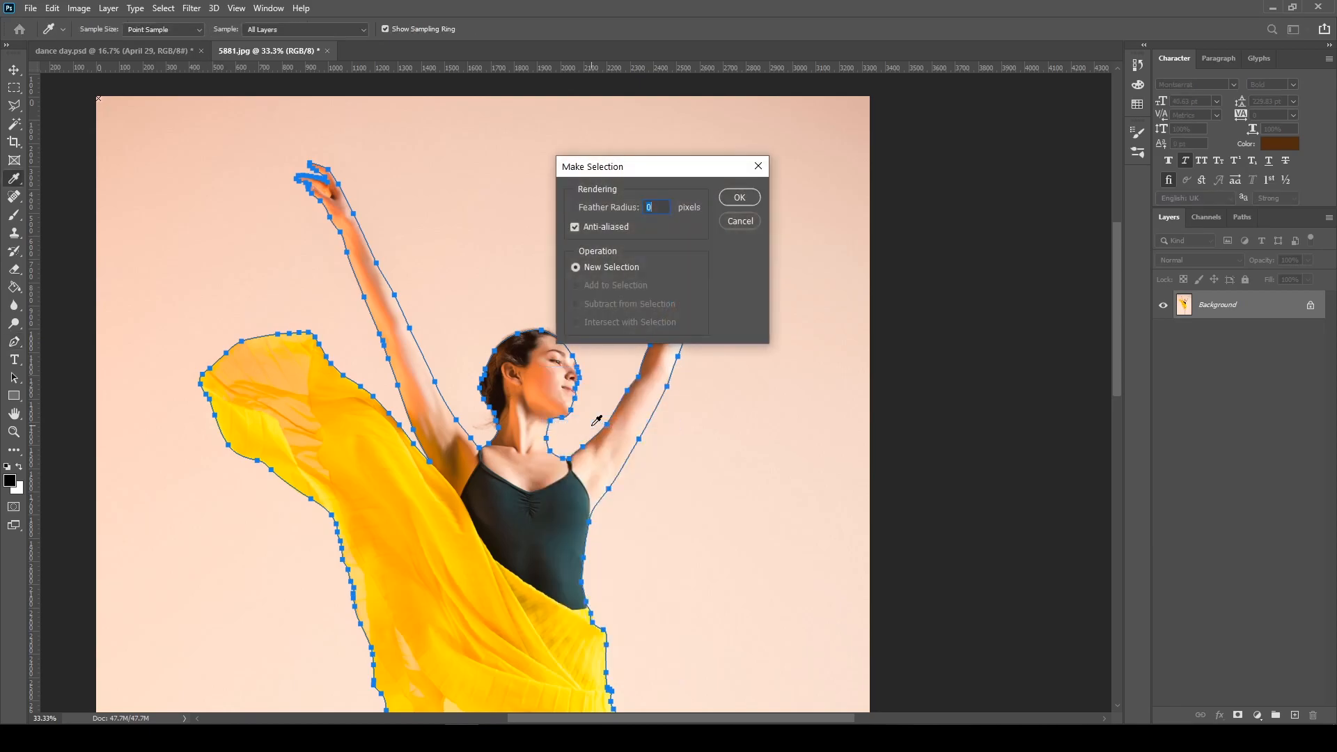
click(741, 197)
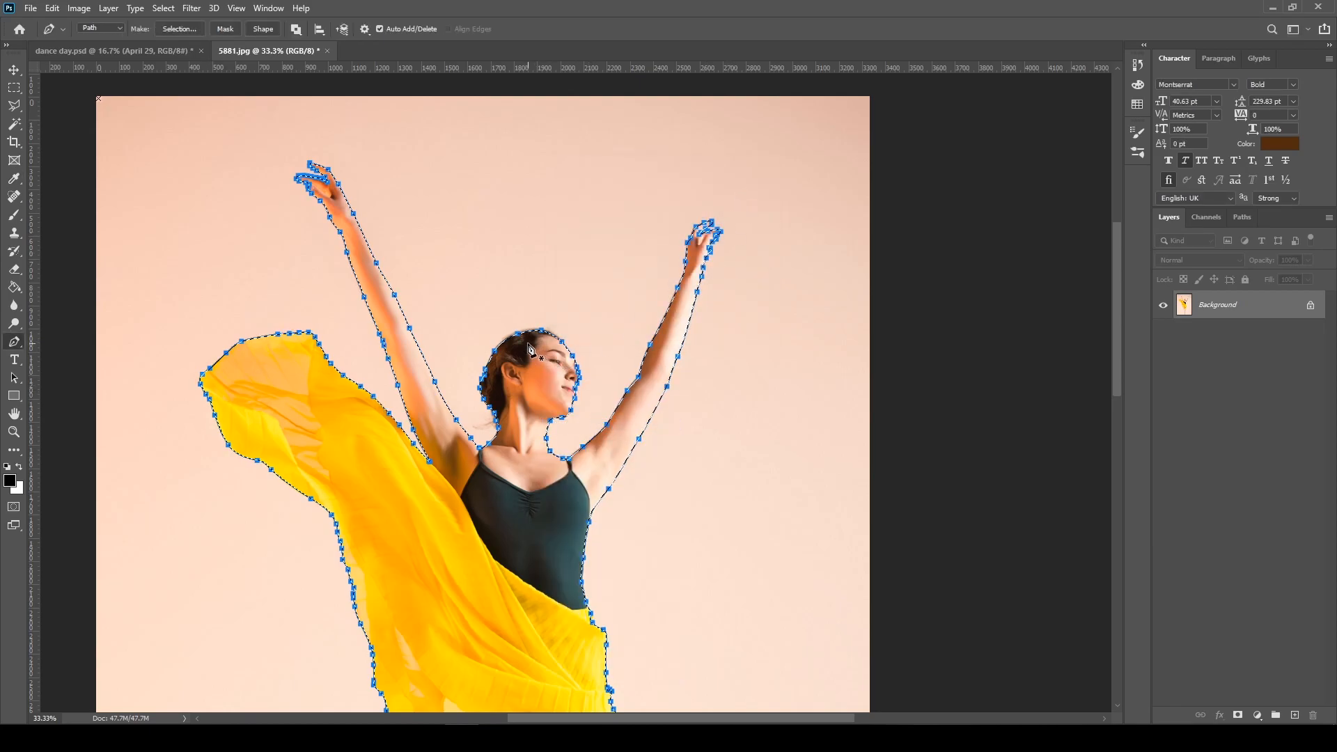
click(1239, 718)
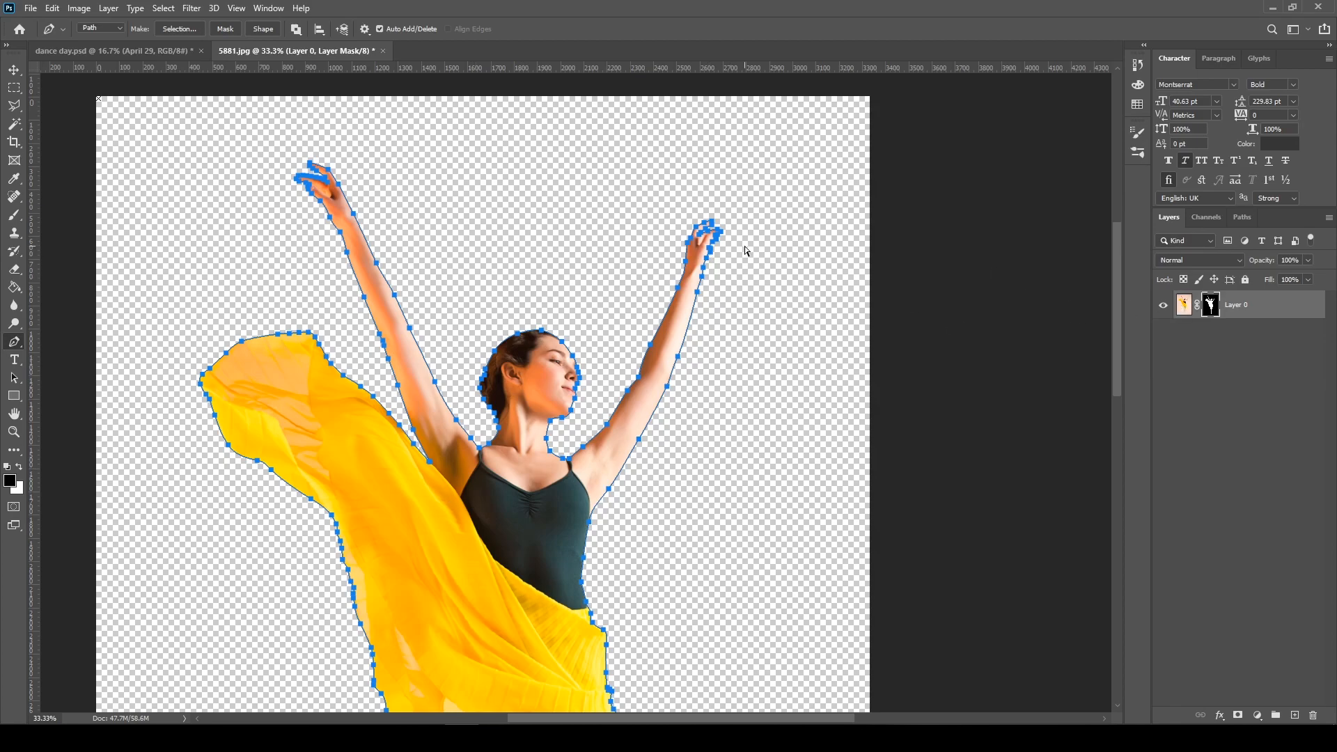
Select the whole dancer path with the Path Selection tool and delete it
key(ctrl+minus)
key(ctrl+minus)
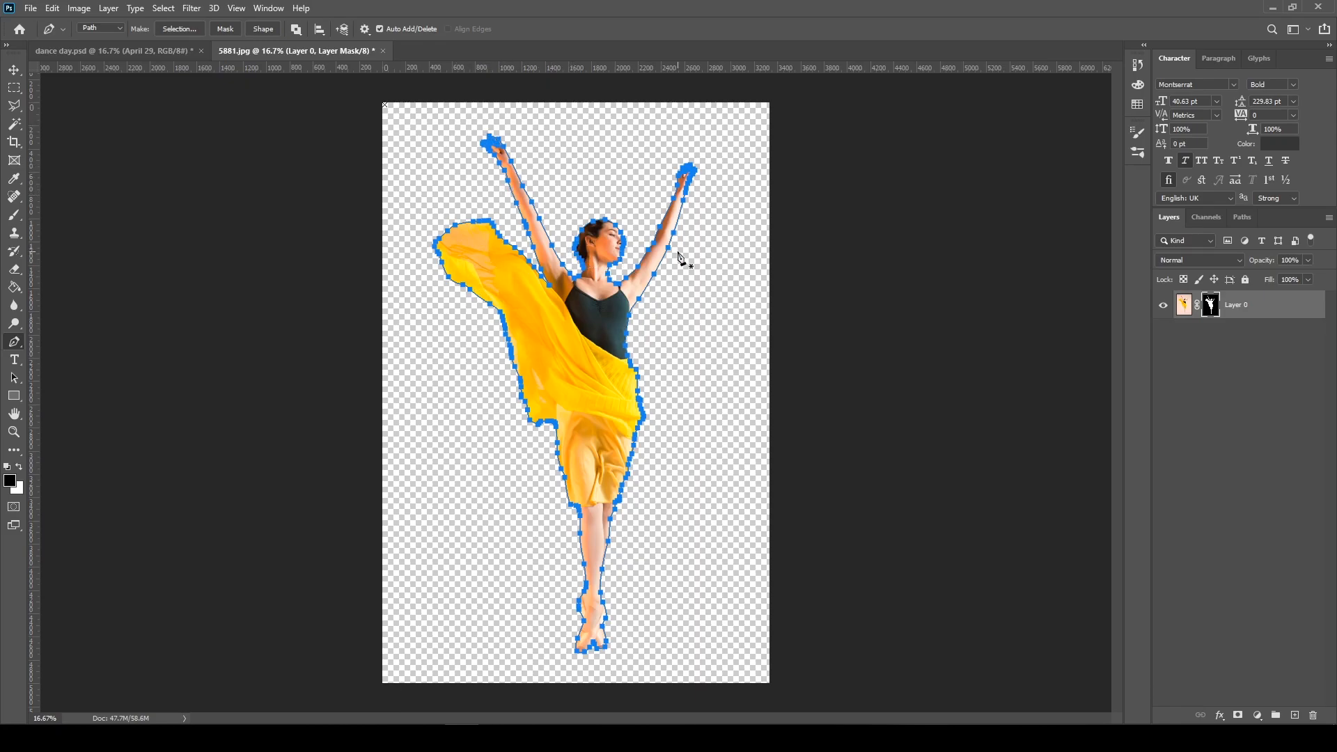
key(ctrl+plus)
key(ctrl+plus)
key(ctrl+minus)
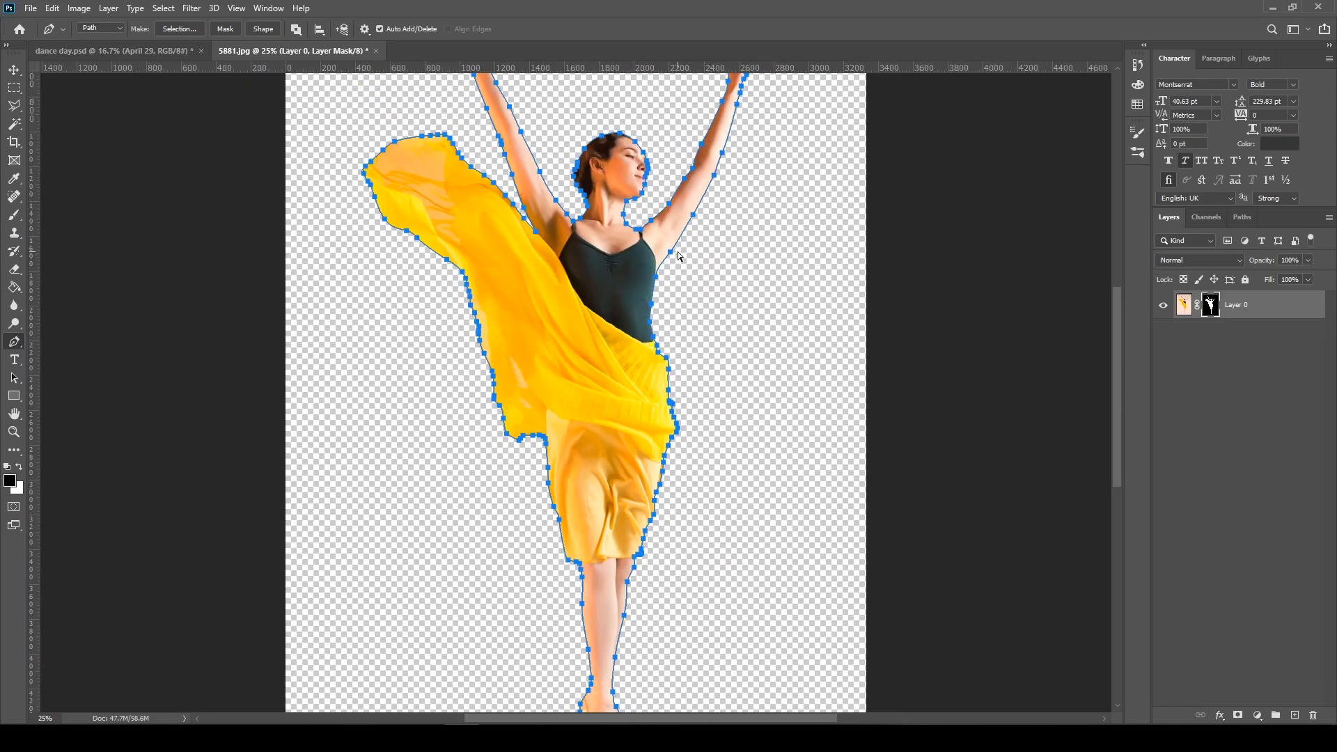
key(ctrl+minus)
key(ctrl+a)
key(ctrl+d)
key(a)
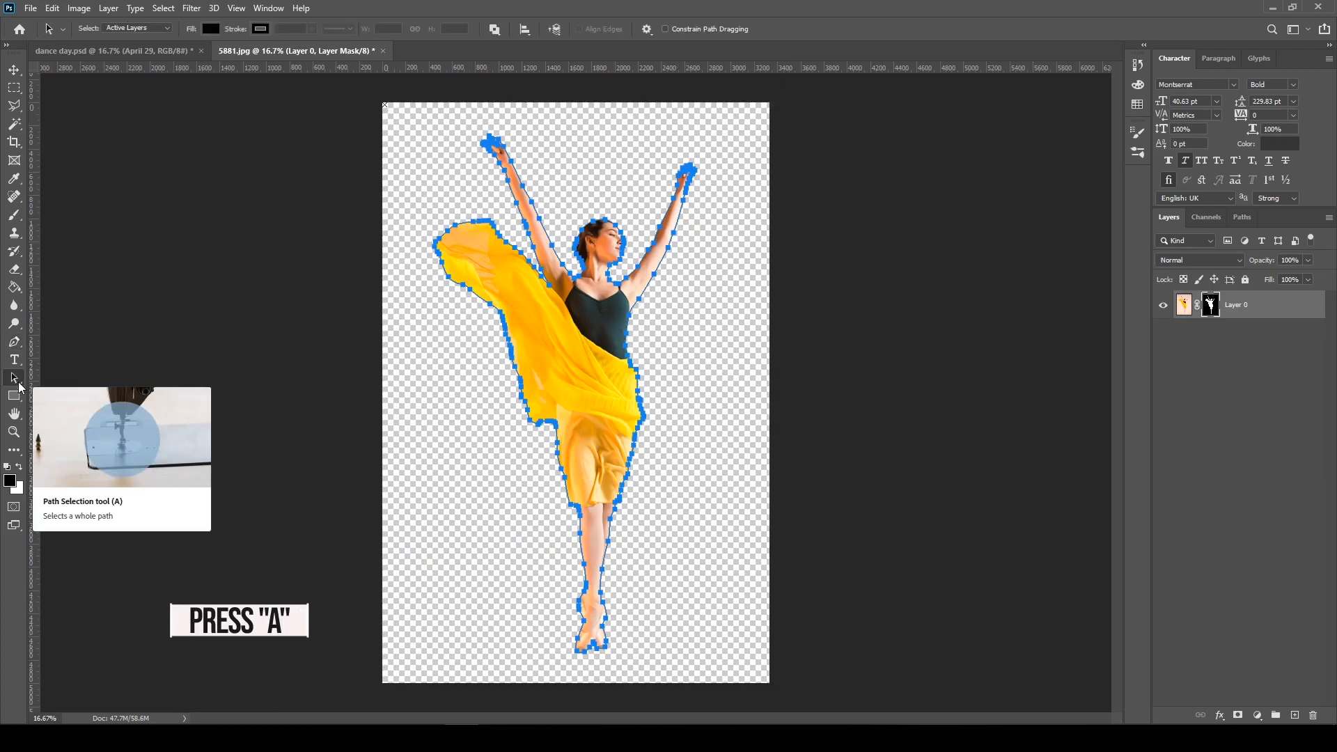
click(409, 111)
drag(410, 109, 748, 675)
key(Delete)
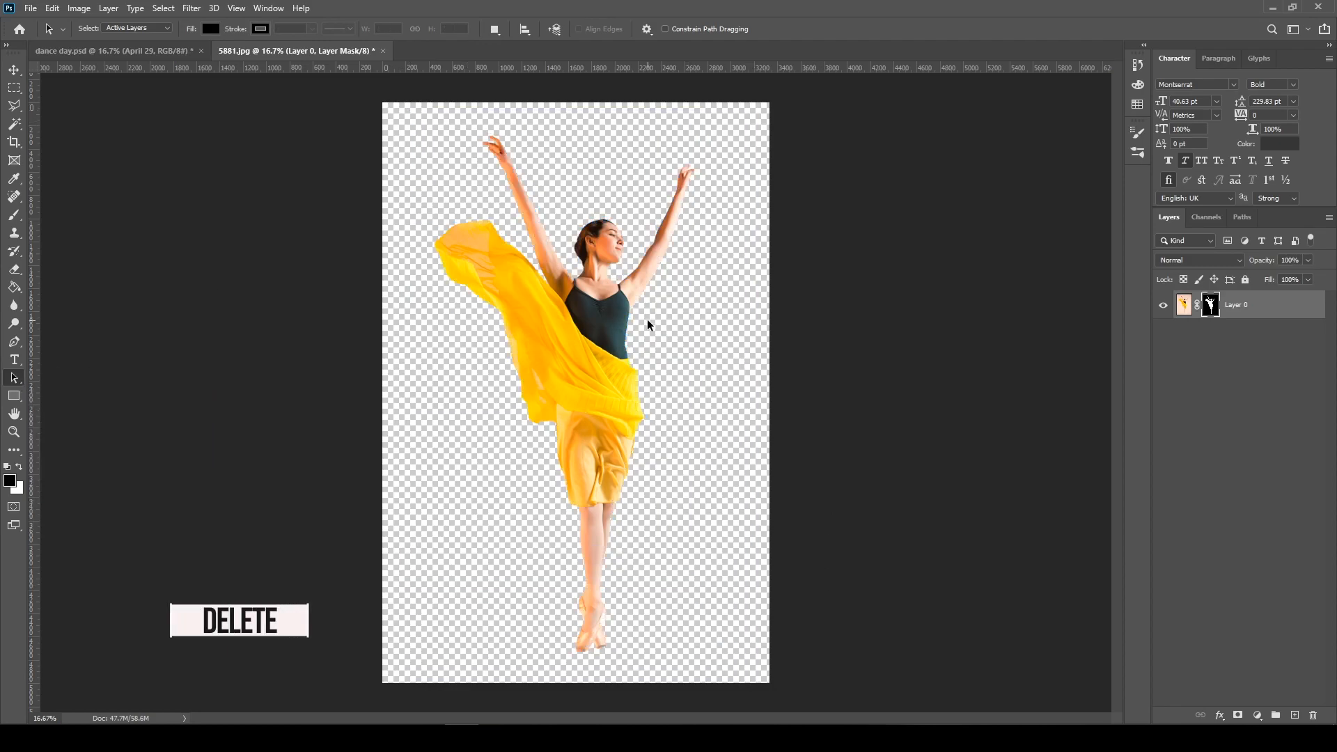
Create a new RGB document of 3000 x 3000 pixels at 150 pixels/inch with a white background
key(v)
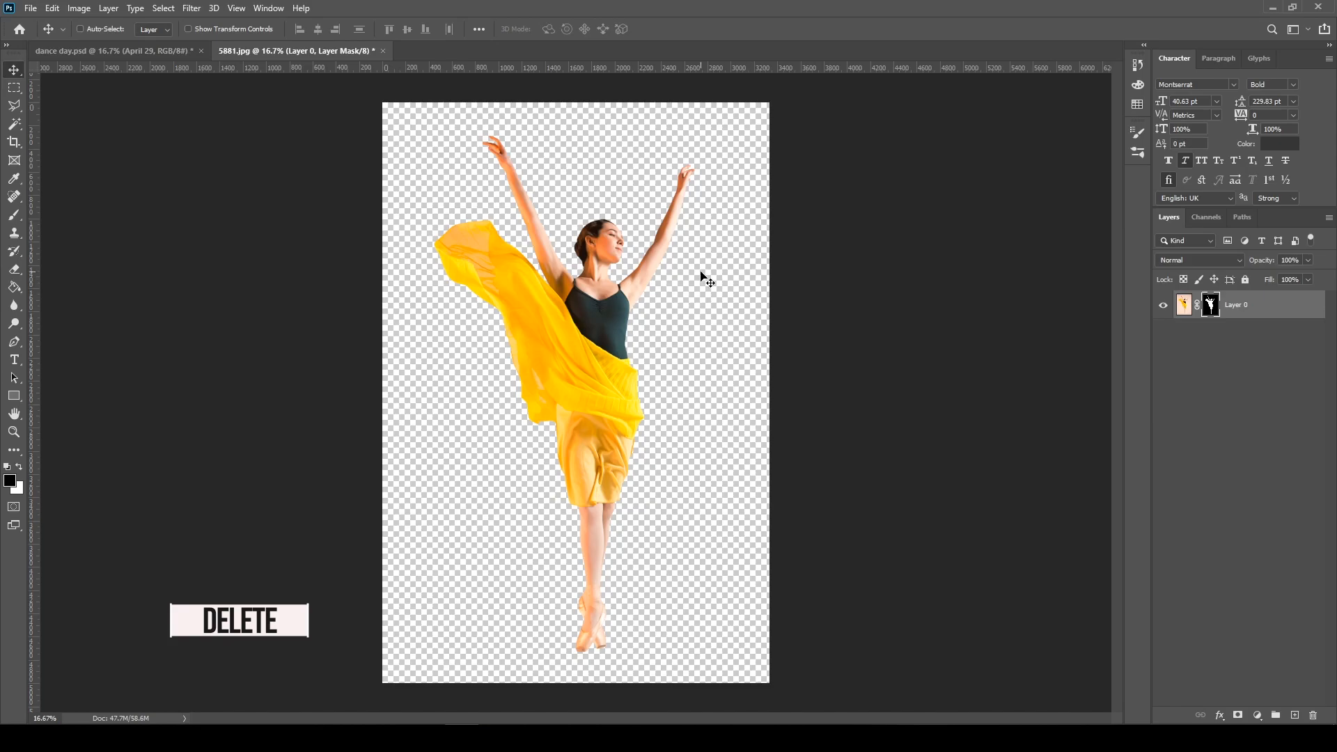
click(50, 8)
click(46, 24)
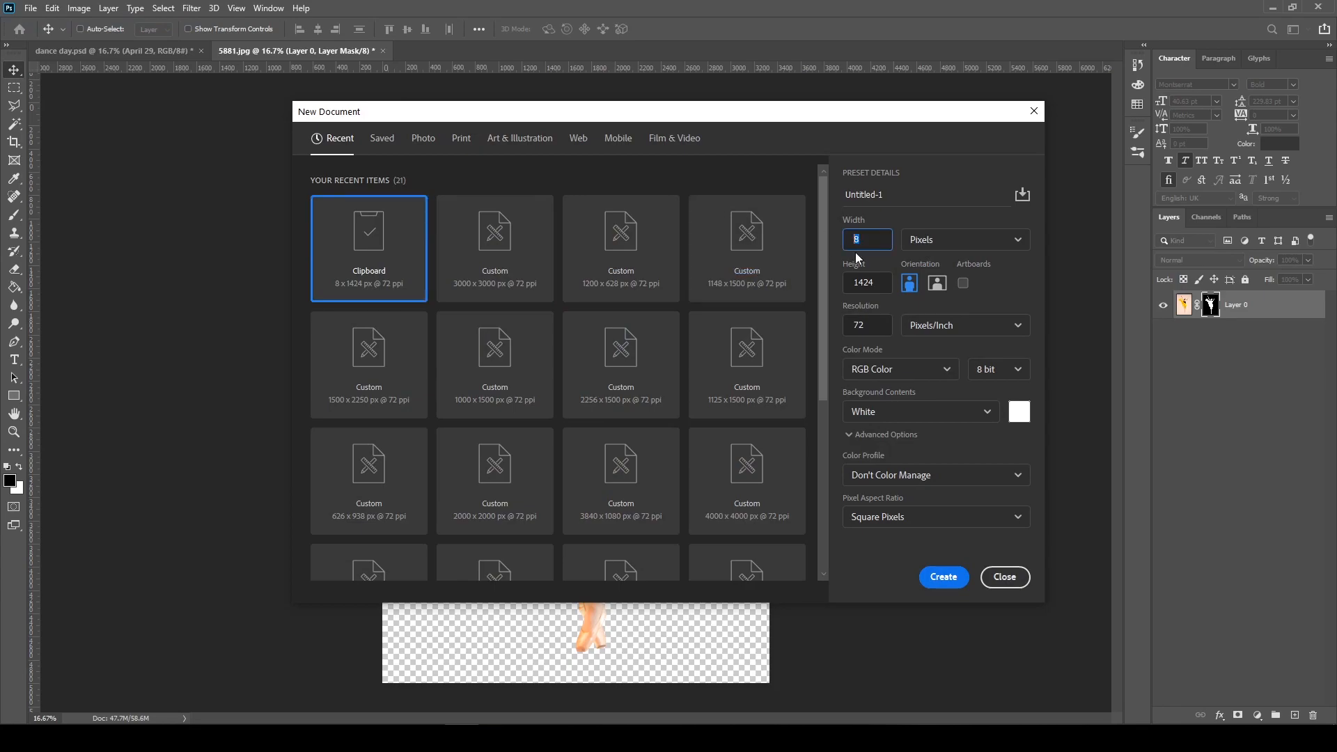
text(2)
text(30)
key(Tab)
text(3000)
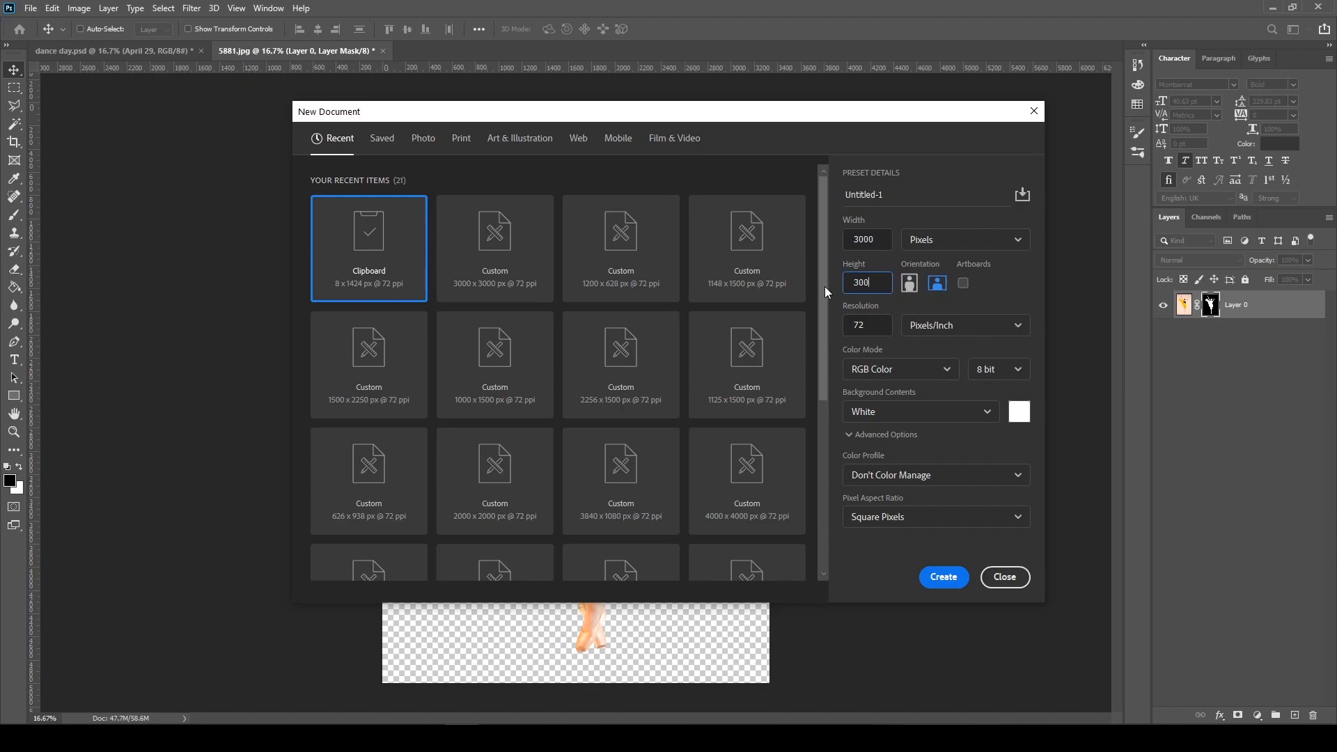
click(868, 327)
text(150)
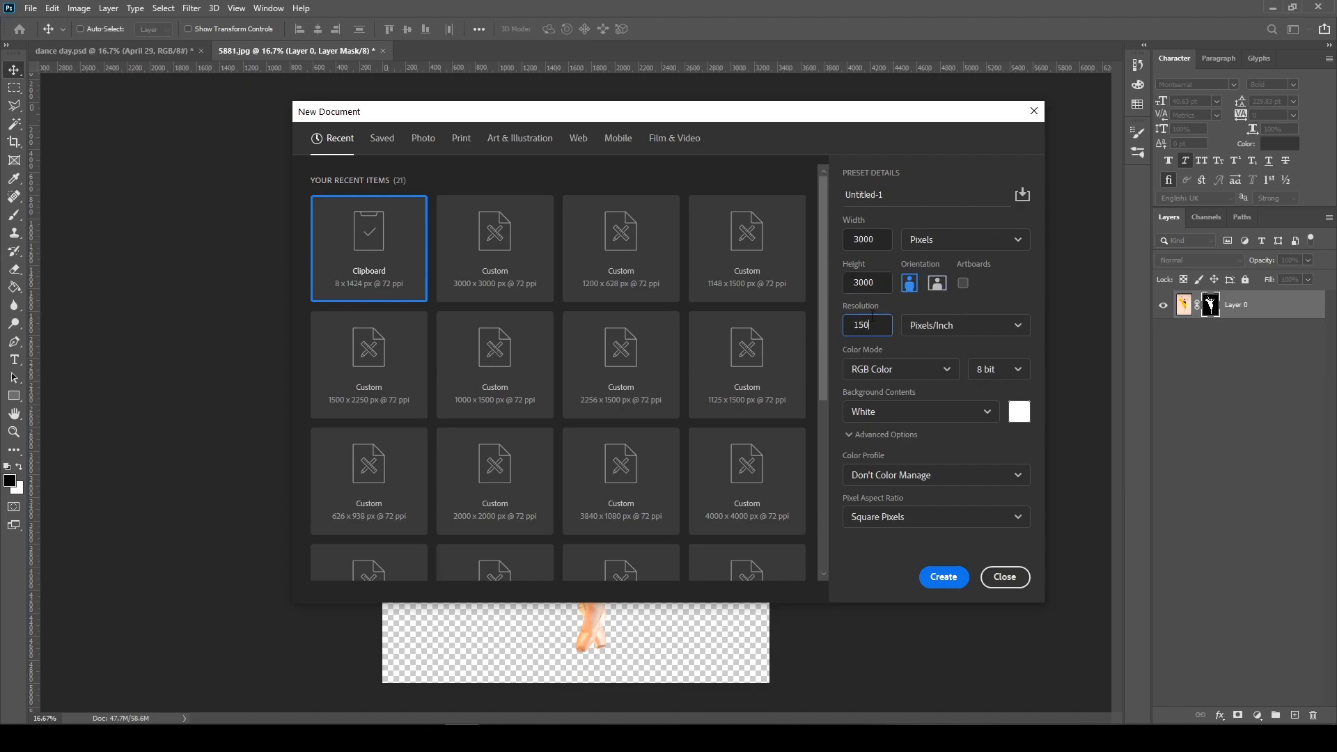
click(944, 577)
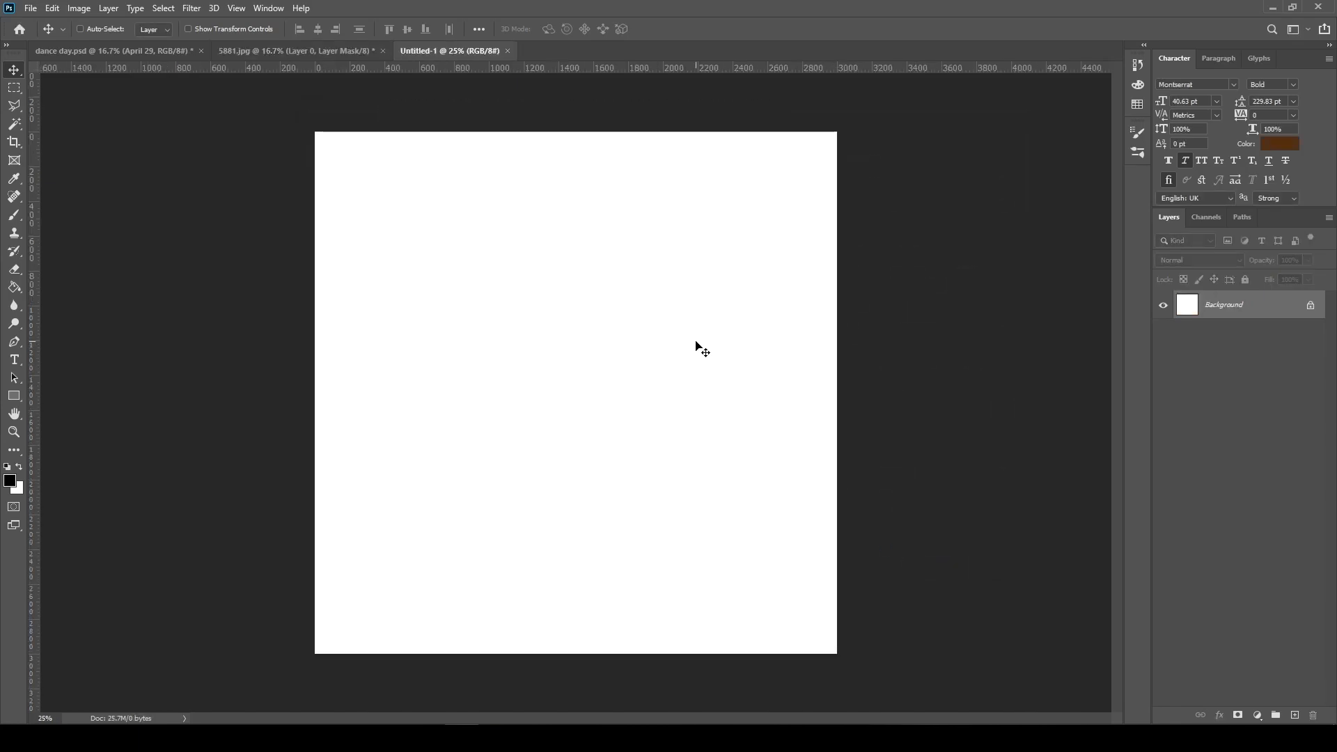
Try moving the masked dancer layer from 5881.jpg directly into the new document, and undo it
click(320, 50)
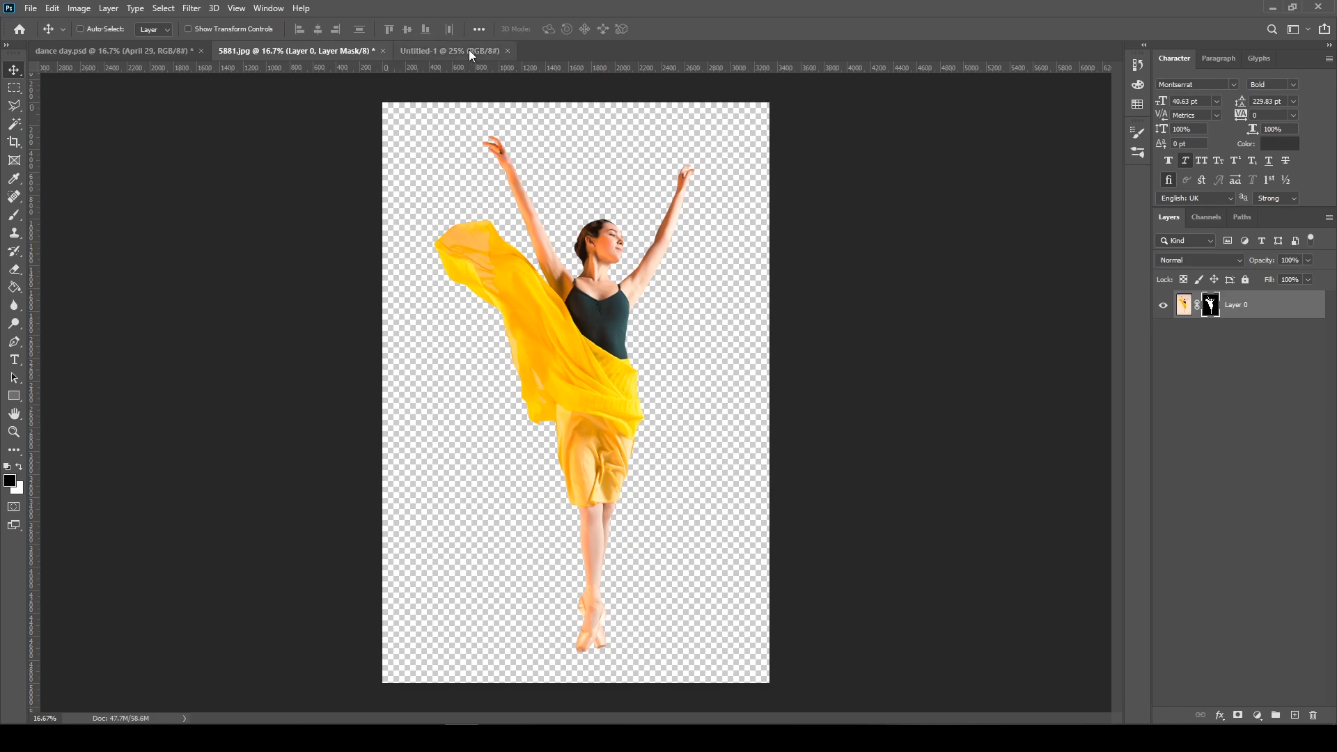
drag(568, 317, 594, 333)
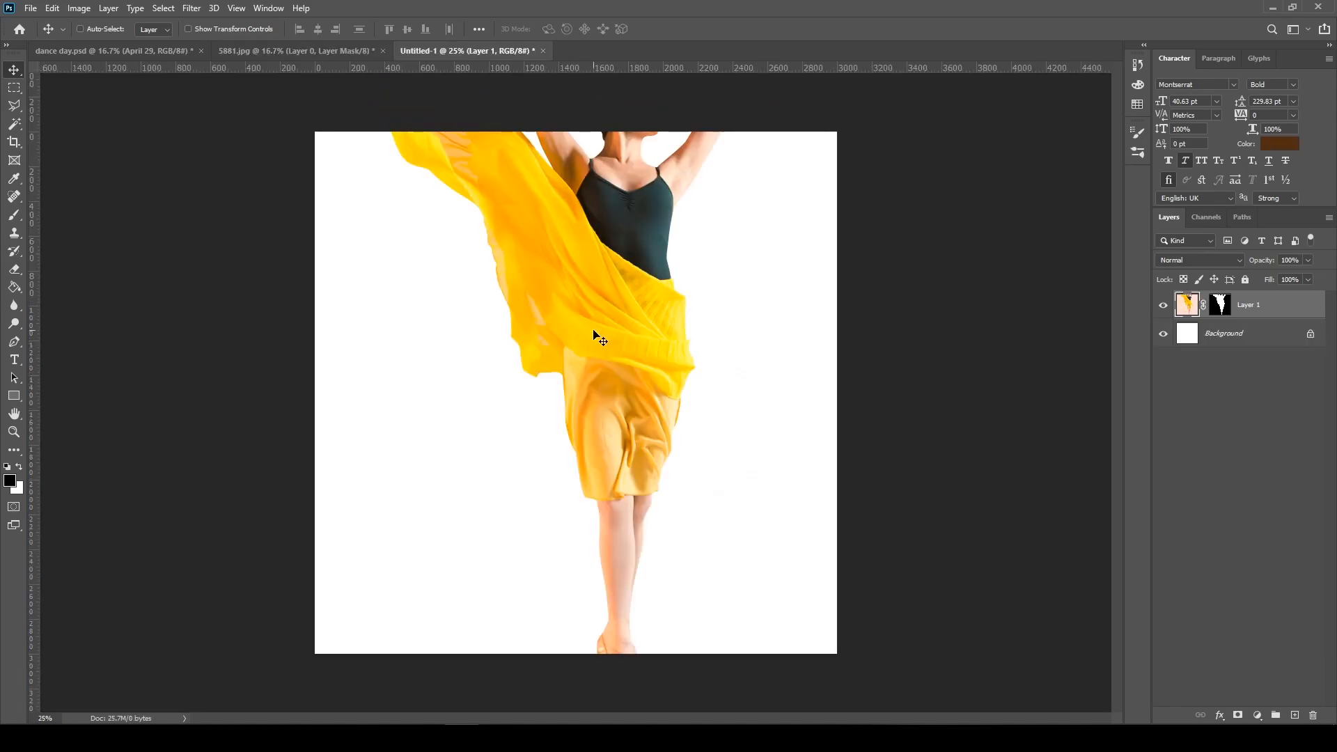
key(ctrl+z)
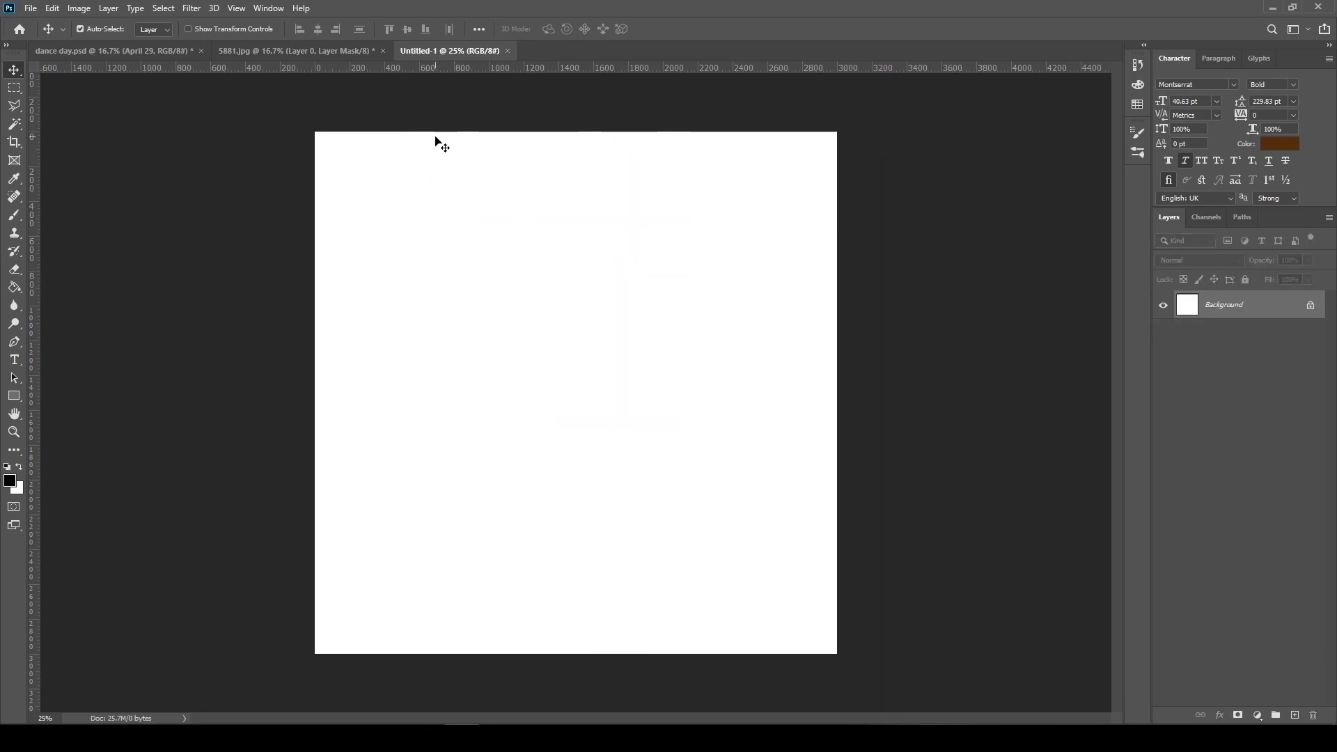
Copy the masked dancer layer from 5881.jpg and paste it into the new document
click(340, 51)
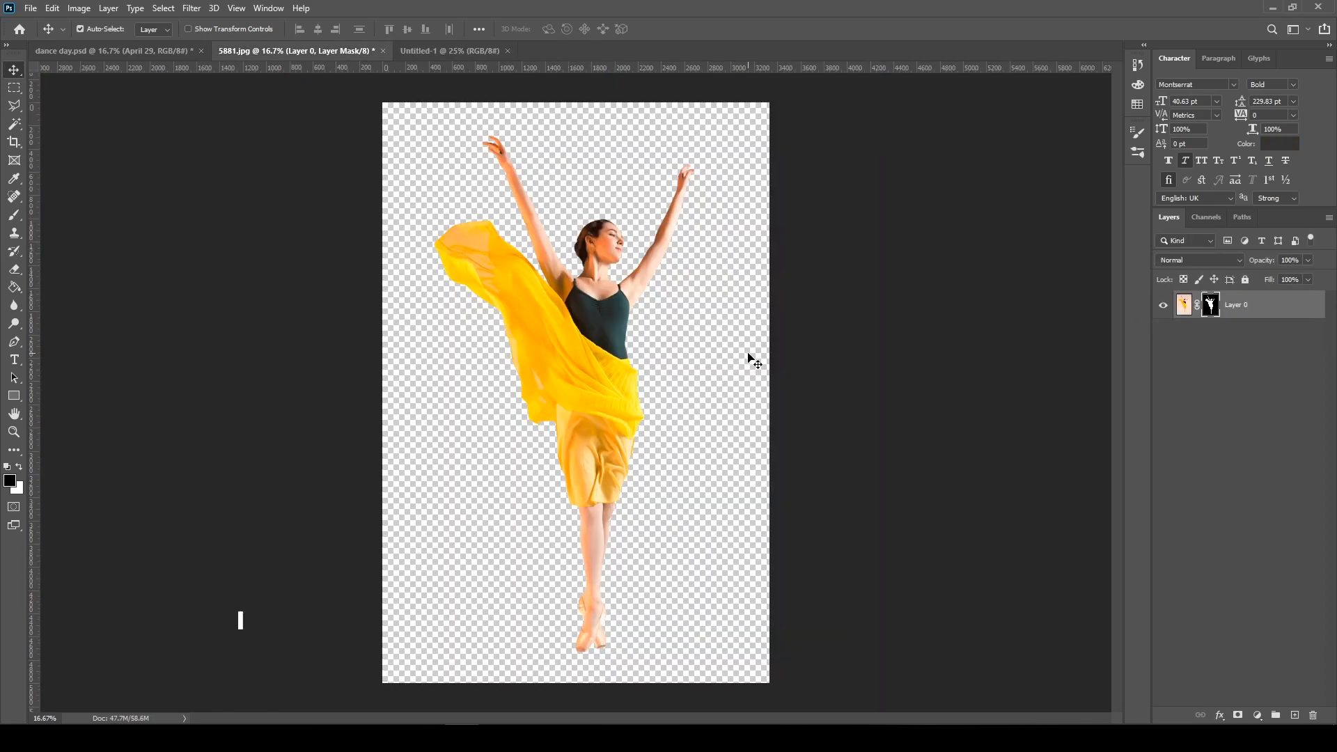
key(ctrl+c)
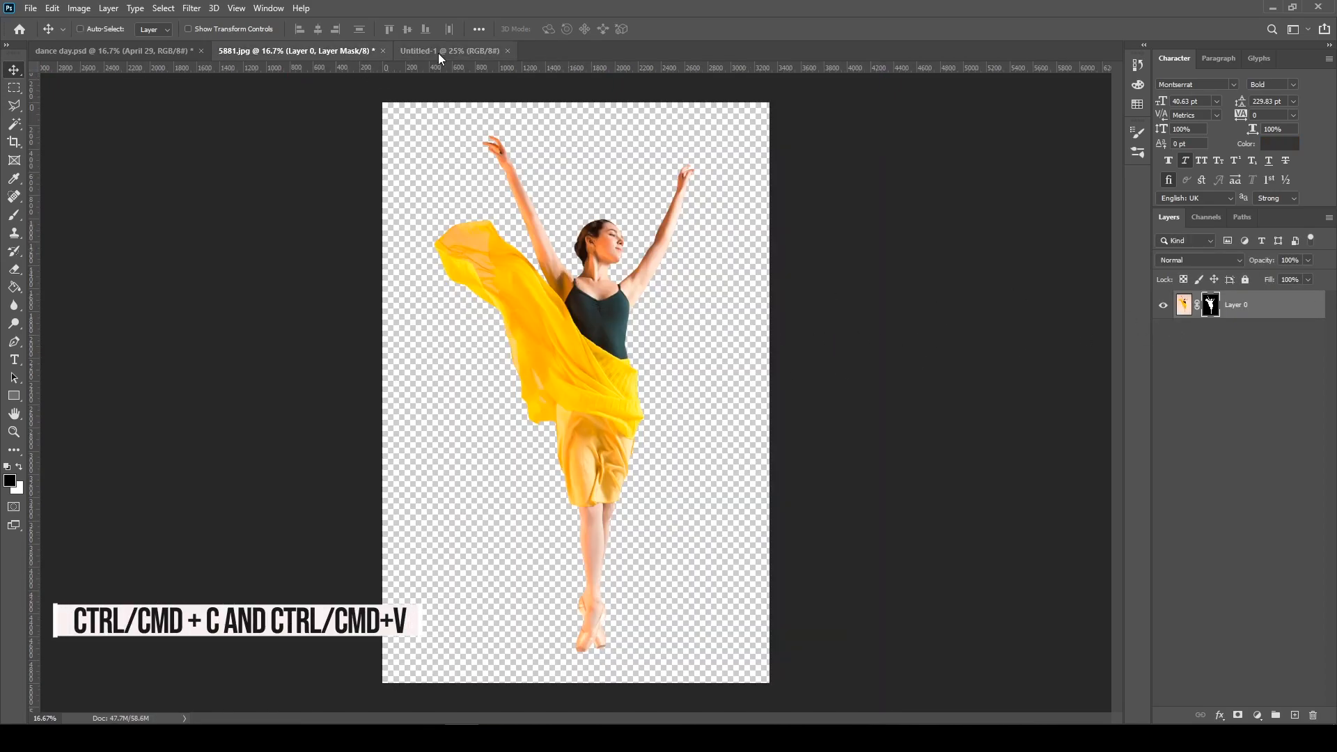
click(446, 52)
key(ctrl+v)
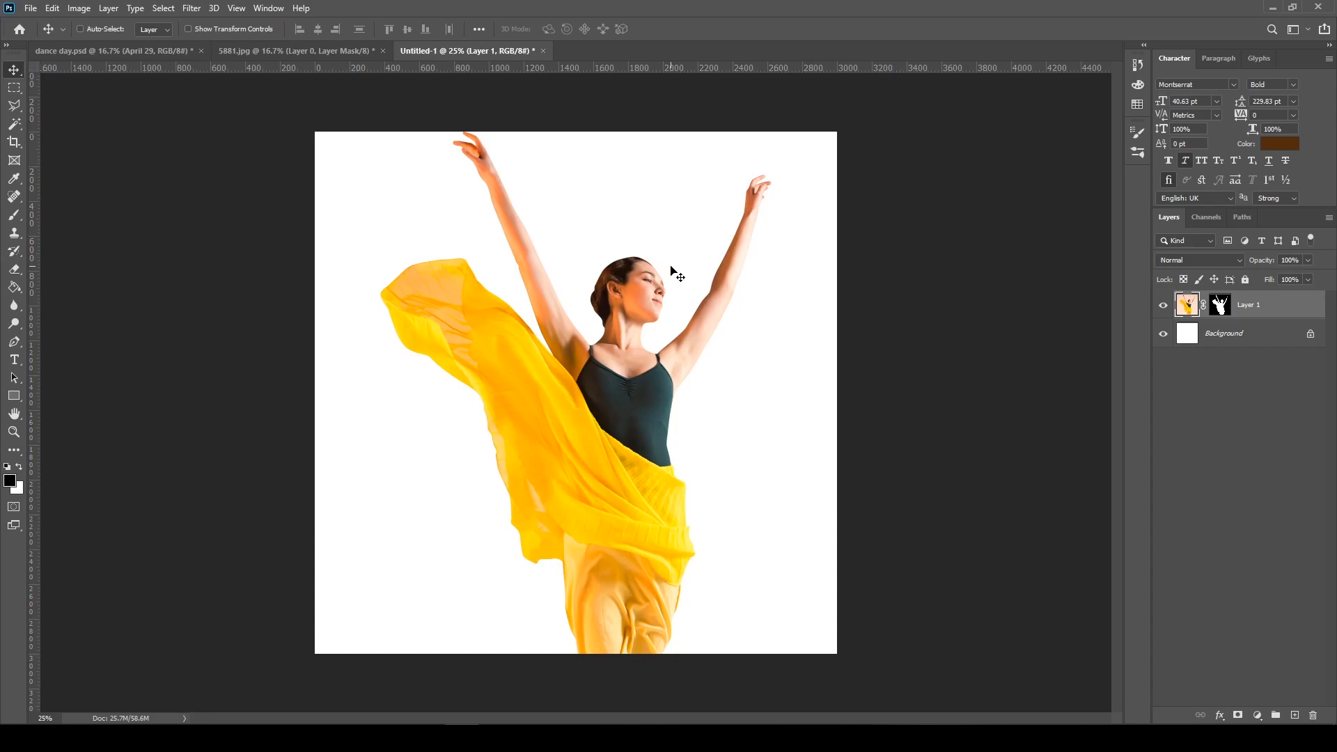
Scale the pasted dancer layer proportionally to about 58.8% and position the whole figure near the middle of the canvas
key(ctrl+t)
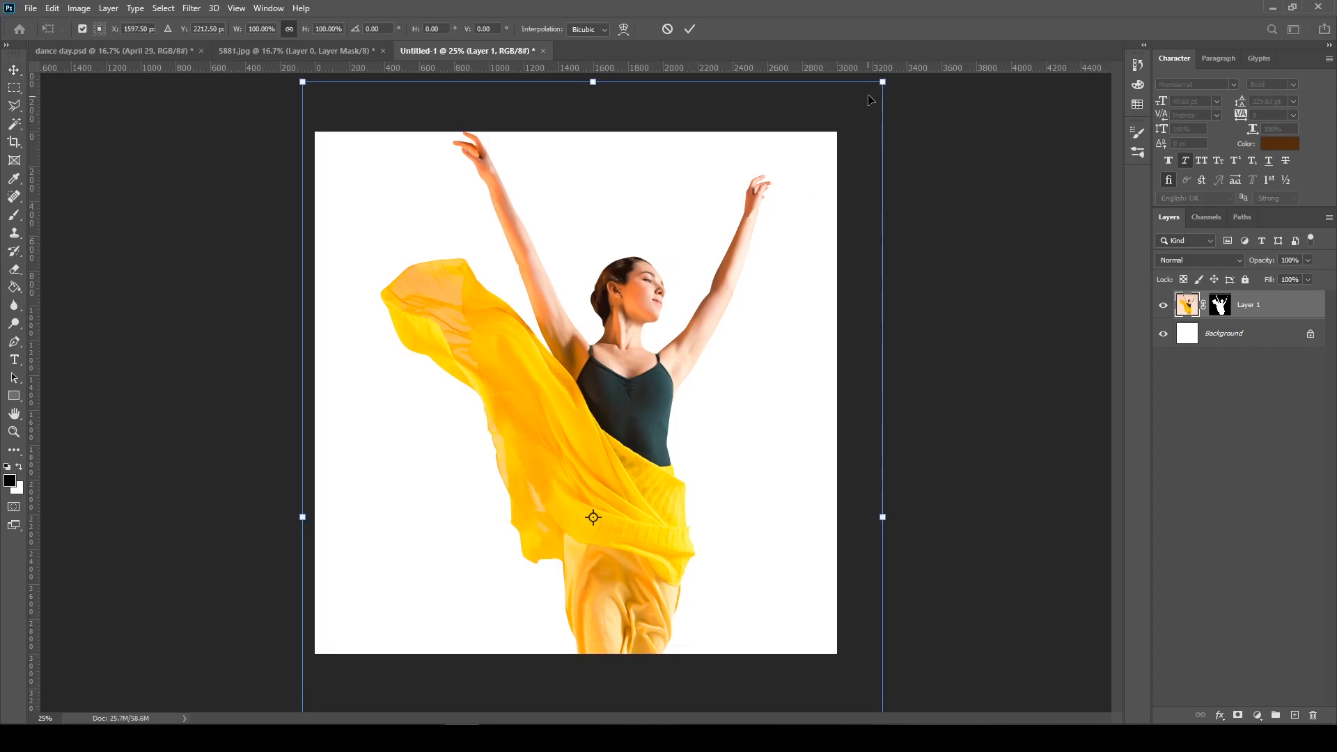
key(Return)
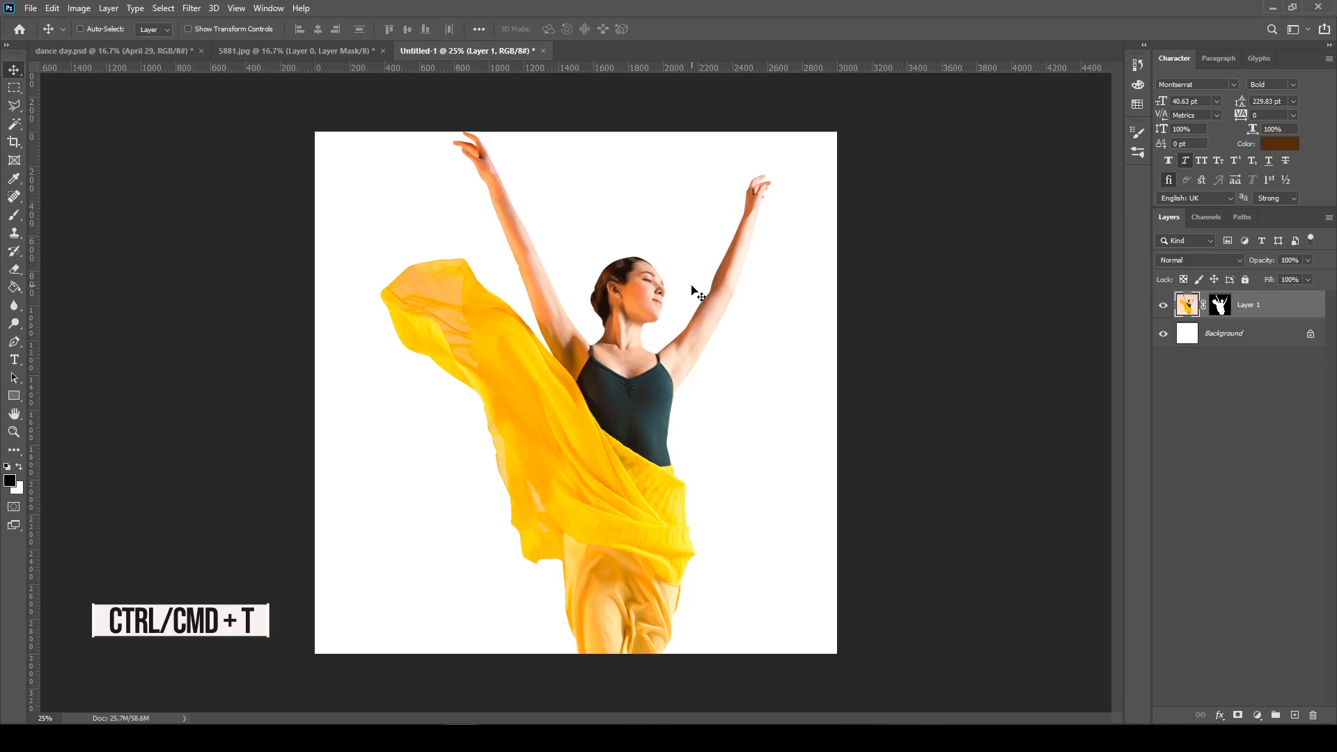
key(ctrl+t)
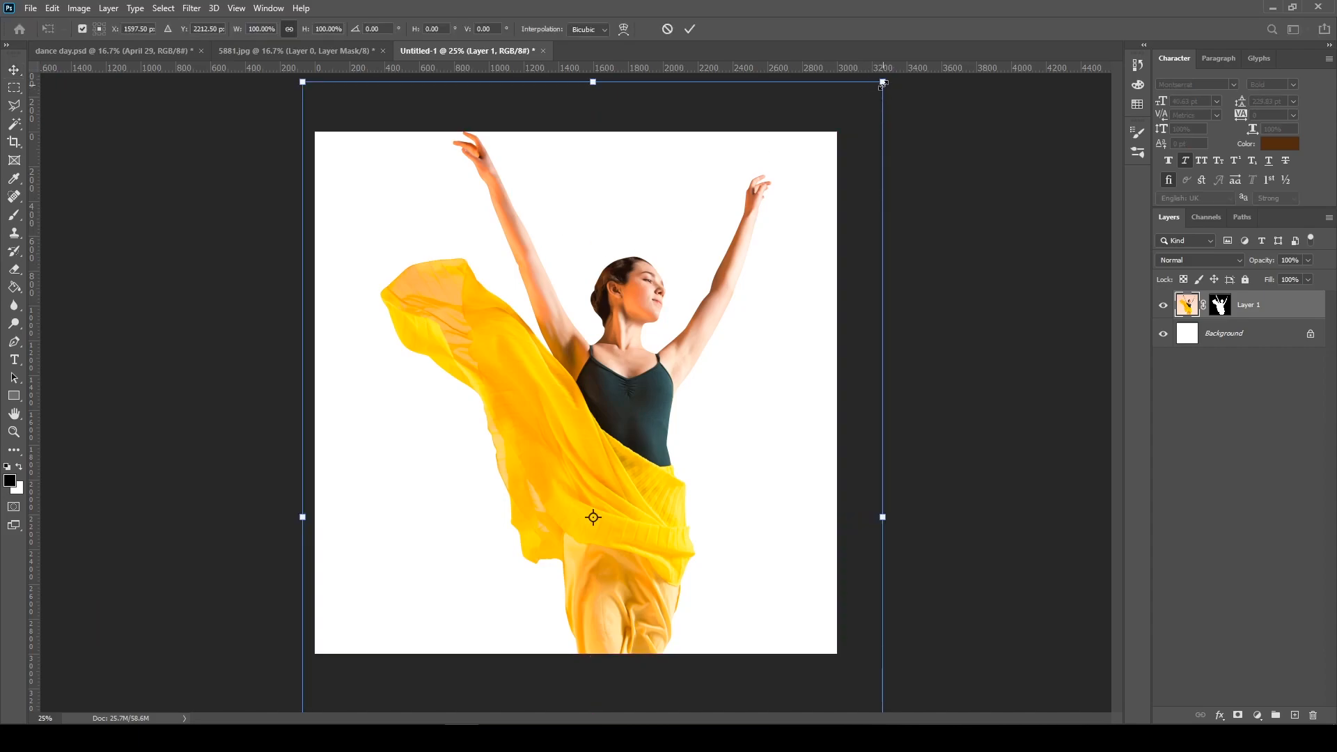
drag(882, 83, 788, 225)
drag(537, 517, 520, 424)
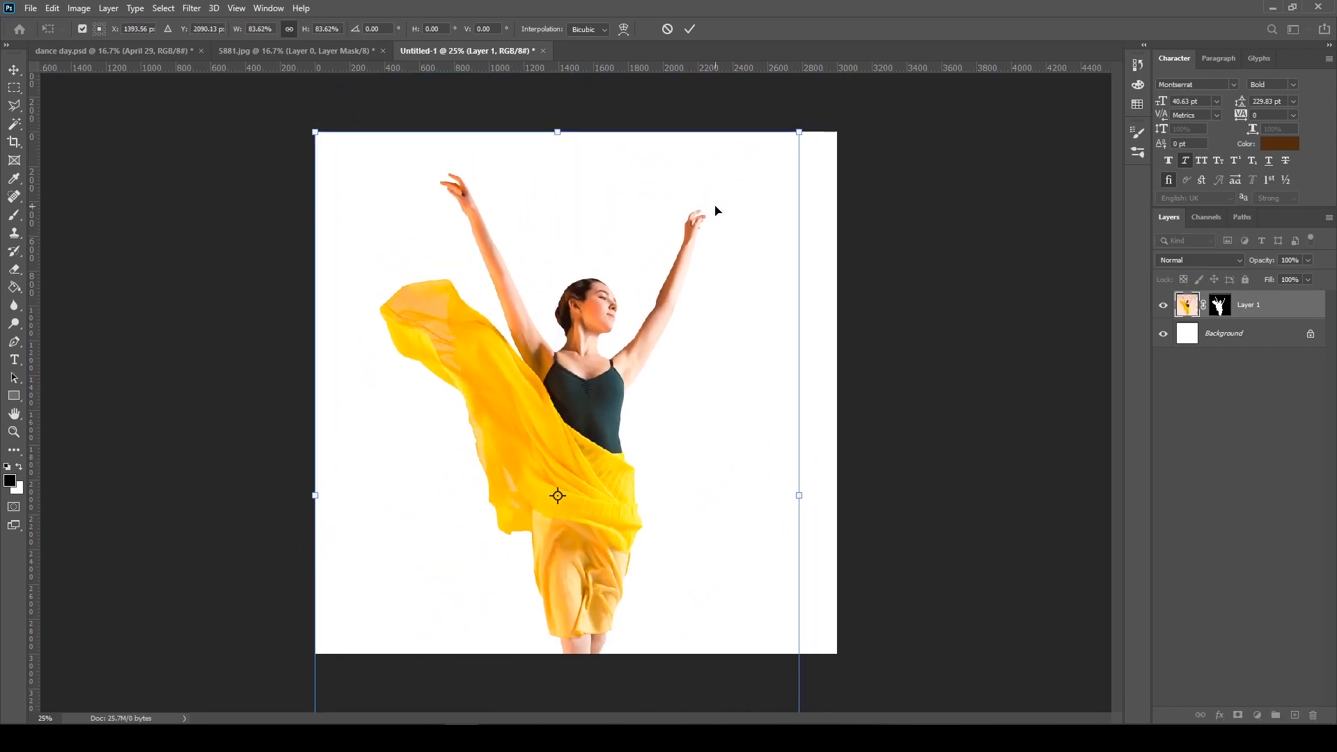
drag(800, 132, 694, 288)
drag(492, 502, 563, 320)
drag(391, 398, 427, 393)
drag(606, 340, 577, 339)
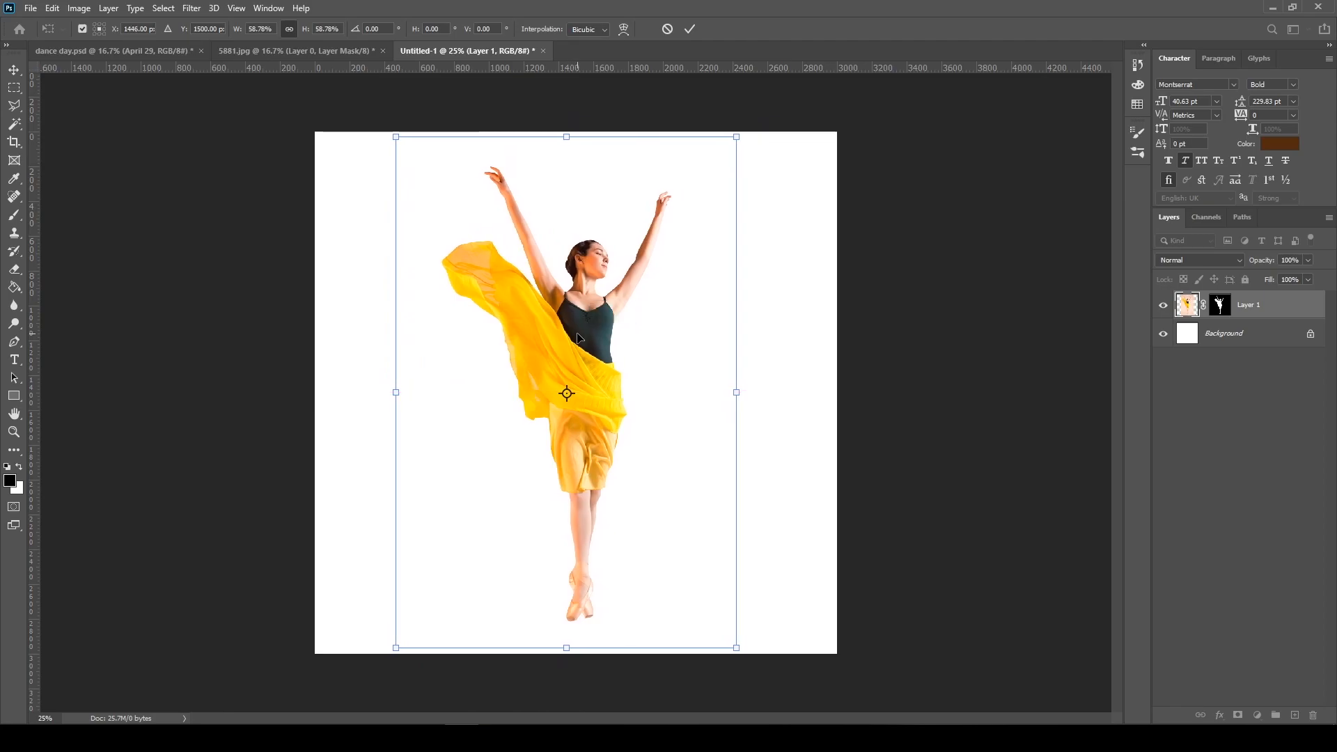
key(Return)
Rename the pasted dancer layer as Dancer
scroll(578, 339, up, 4)
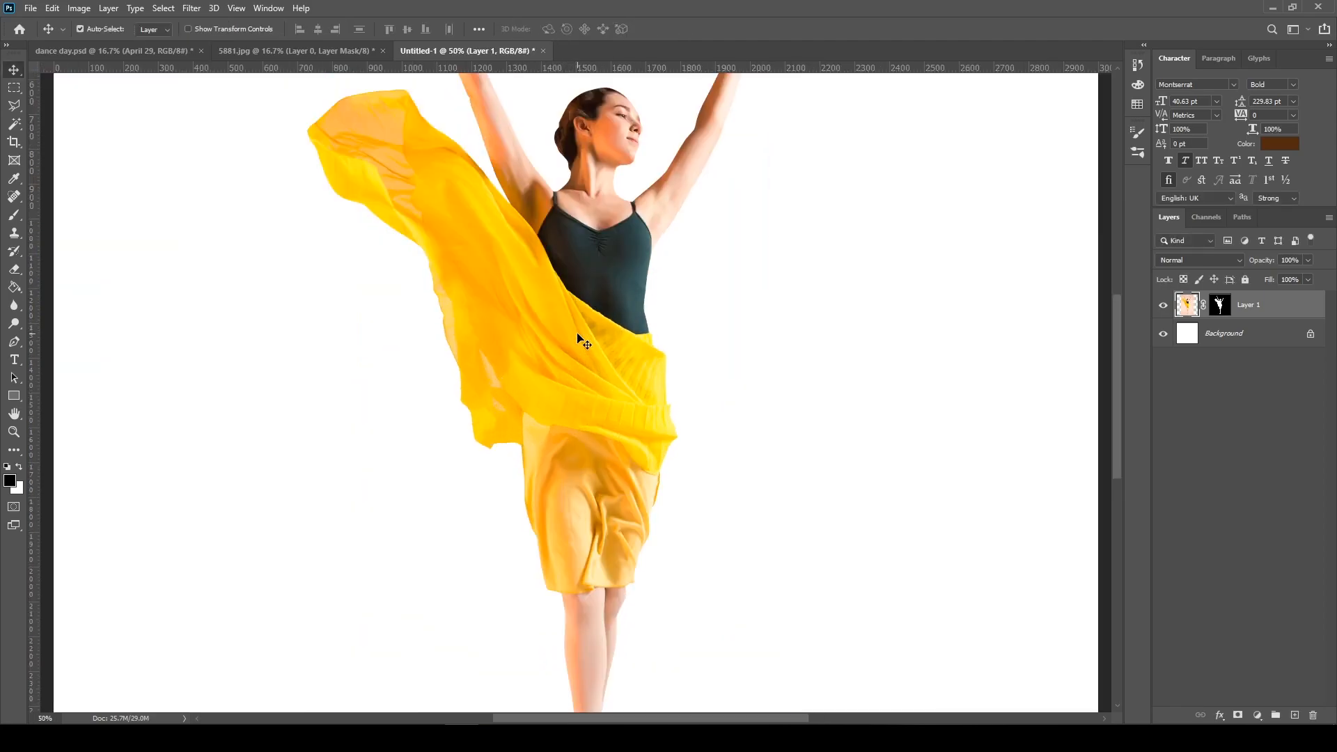
scroll(583, 328, up, 3)
scroll(487, 530, up, 6)
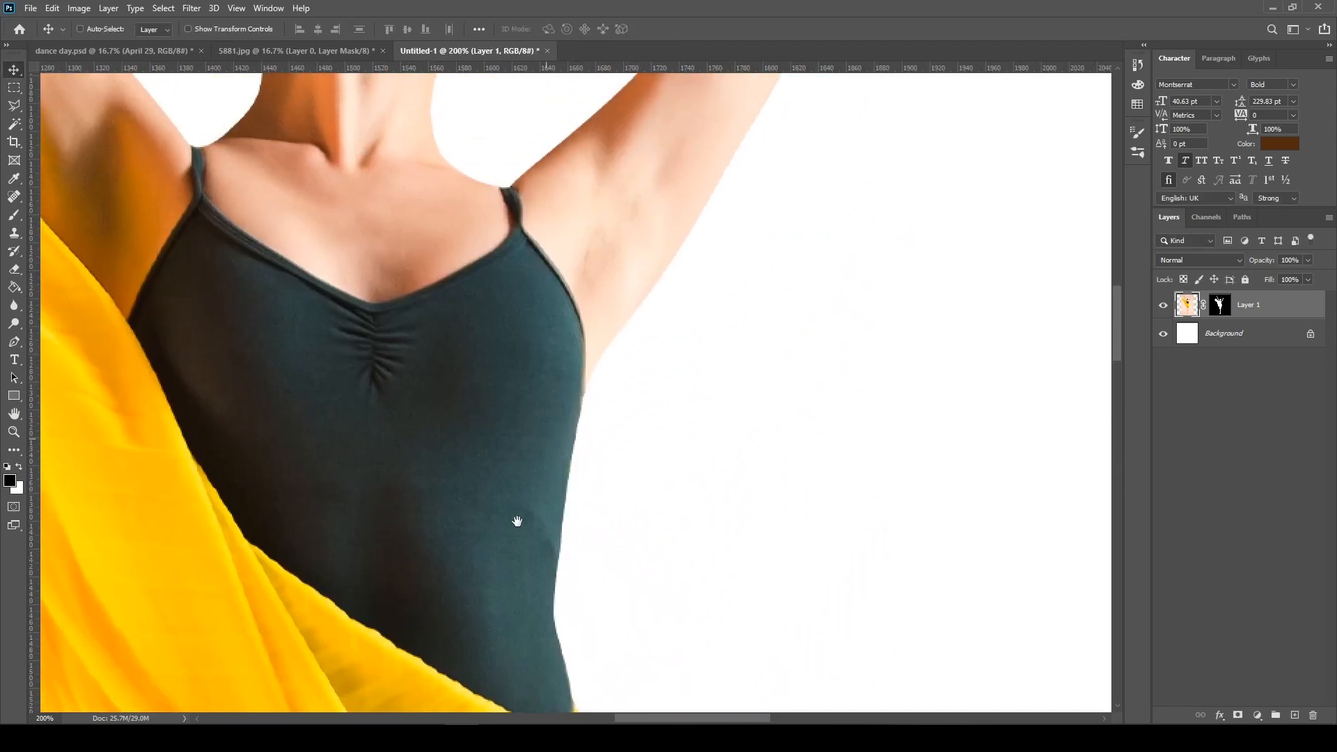
scroll(530, 529, up, 2)
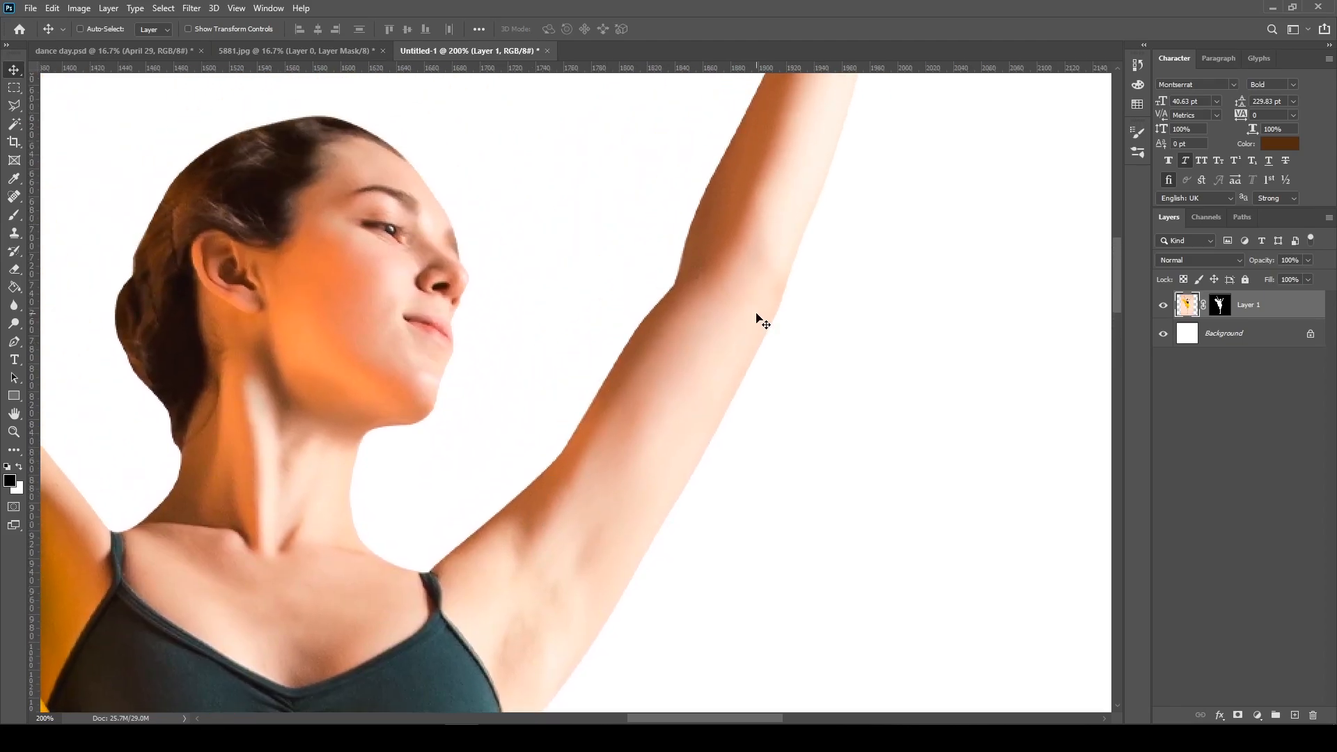
scroll(579, 355, left, 4)
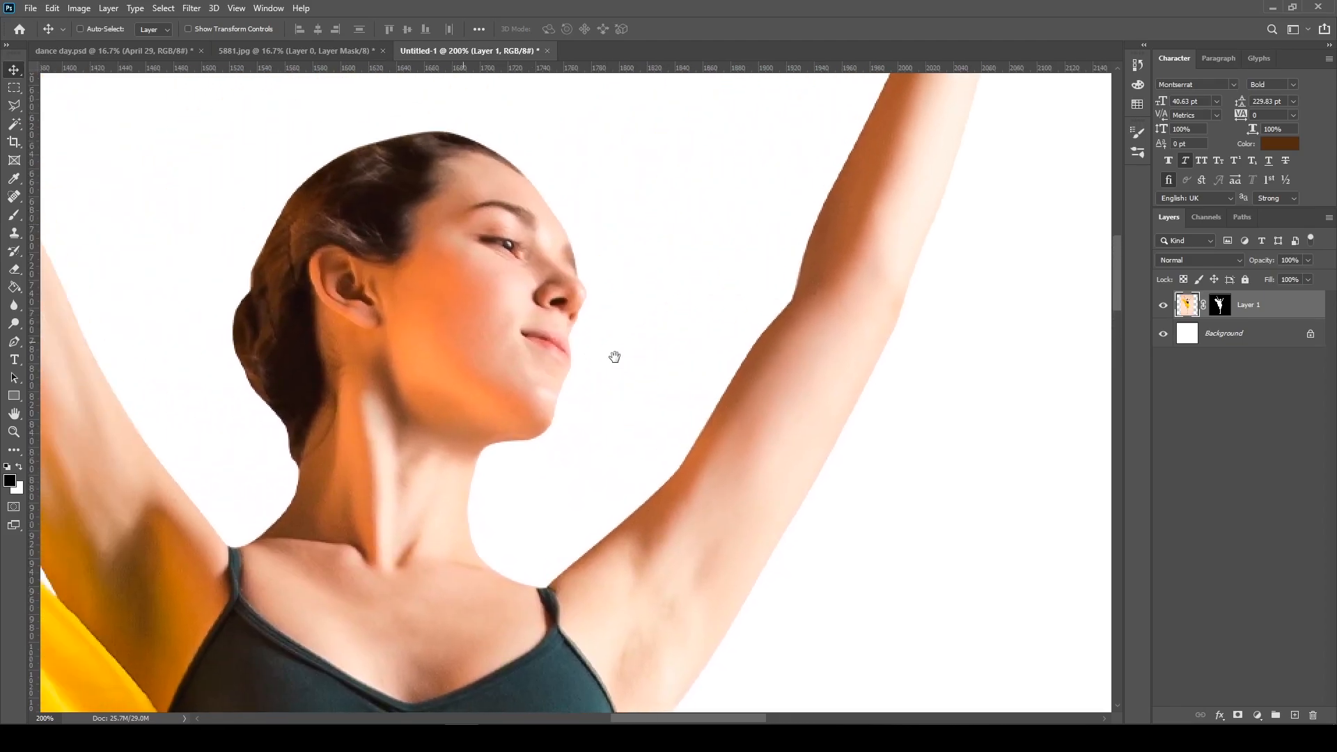
click(1219, 307)
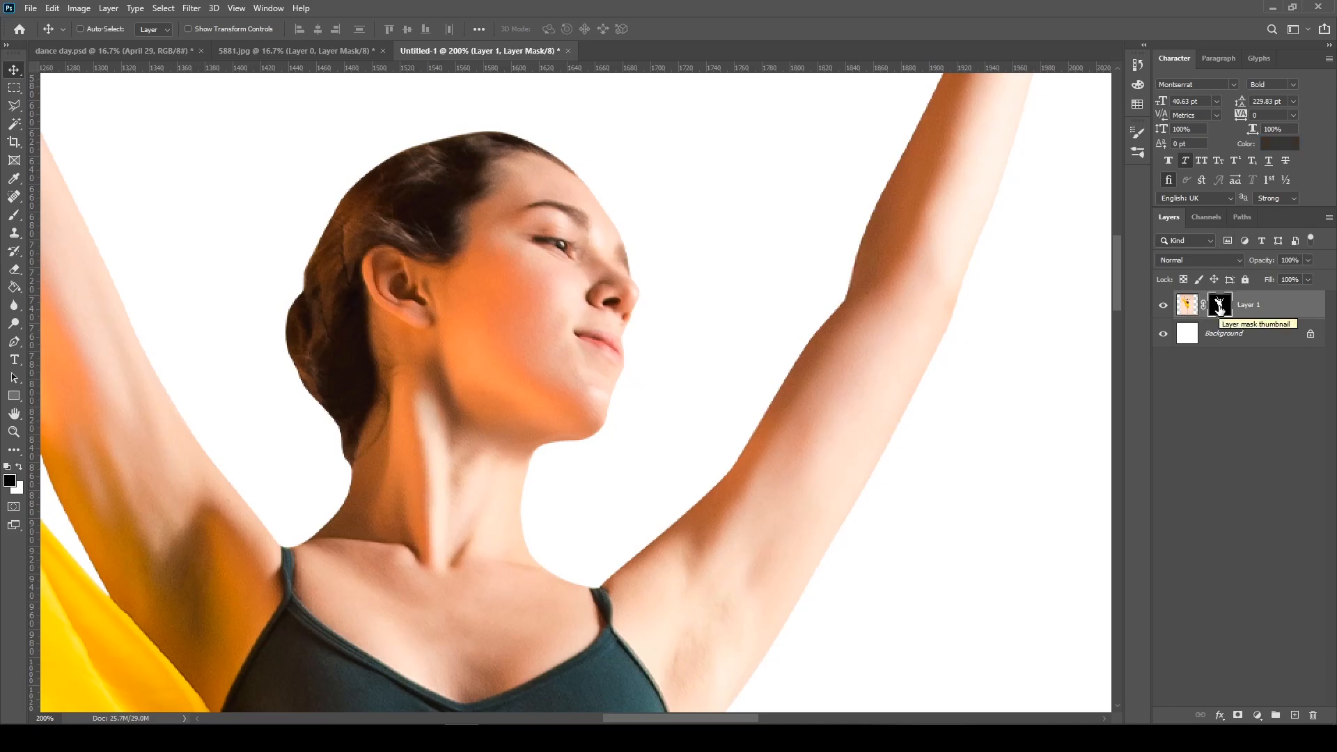
click(1254, 310)
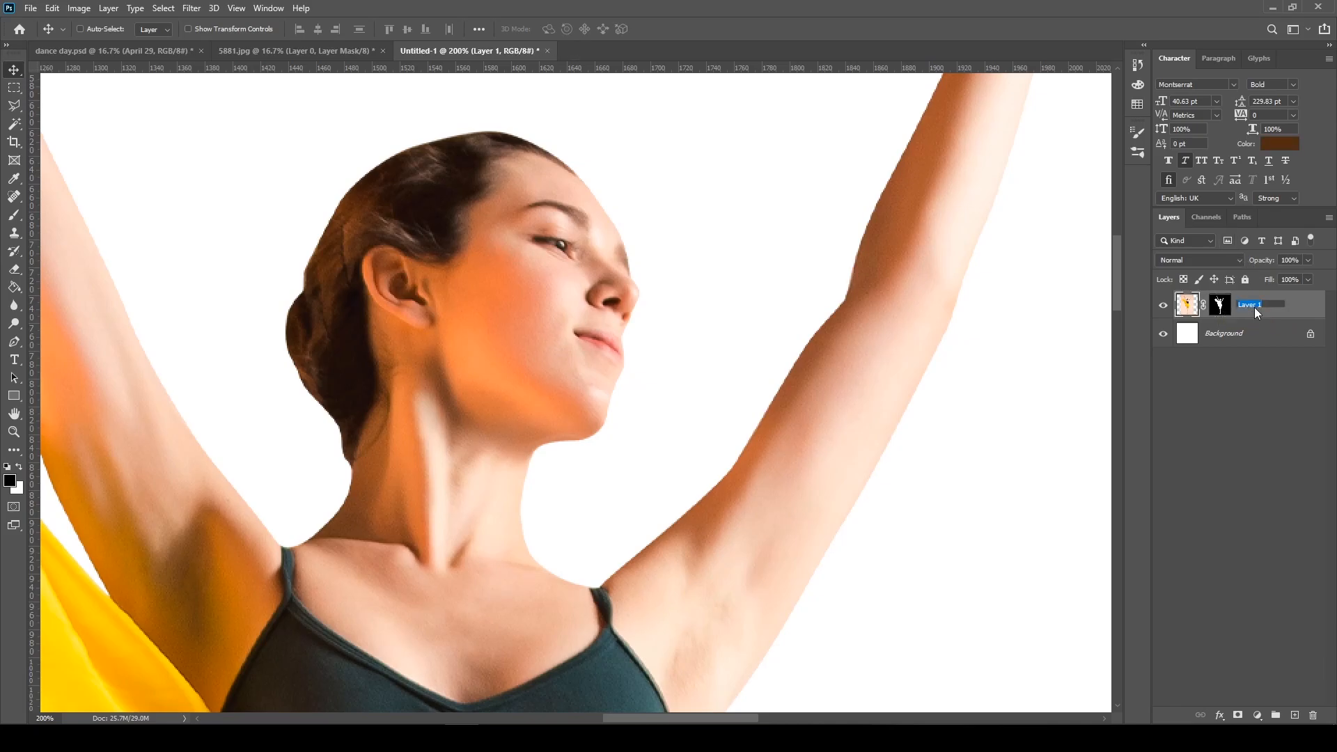
text(Dancer)
key(Return)
Refine the Dancer layer mask with a 1.4 px feather and apply the refinement
click(1219, 306)
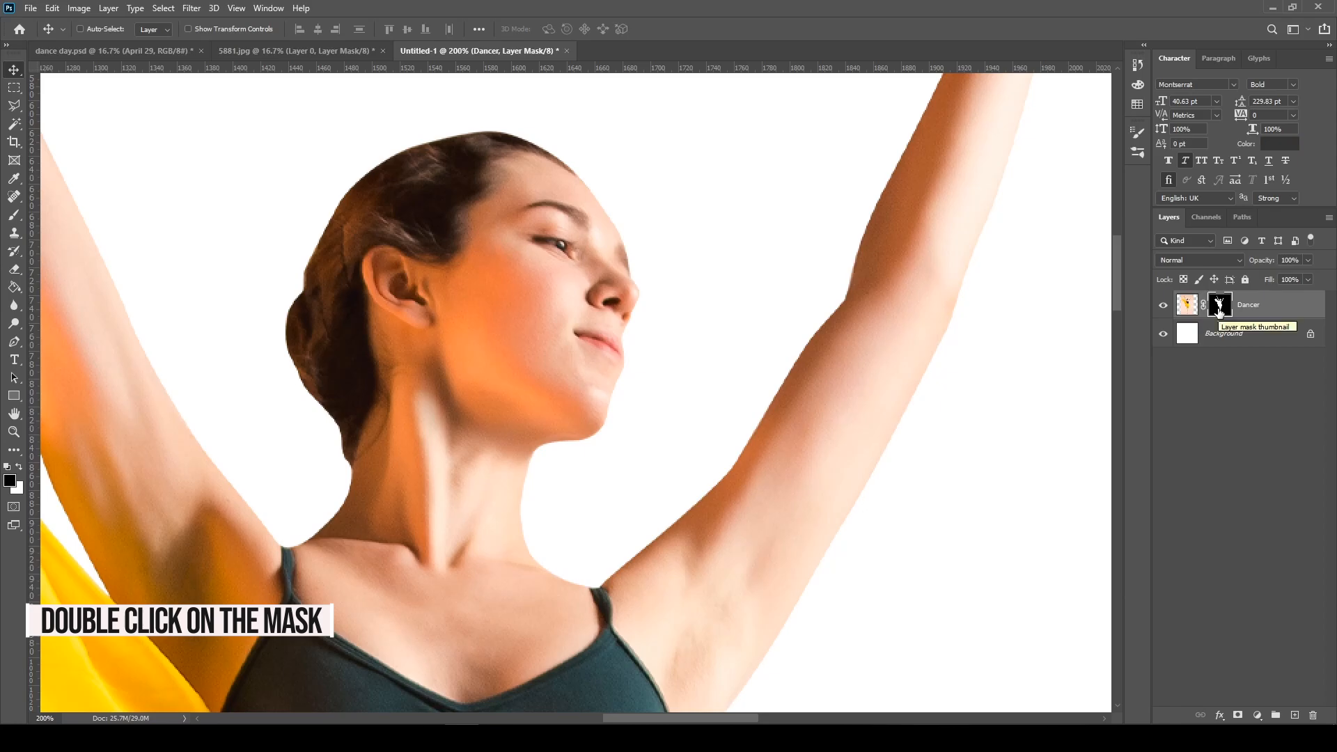
double_click(1219, 306)
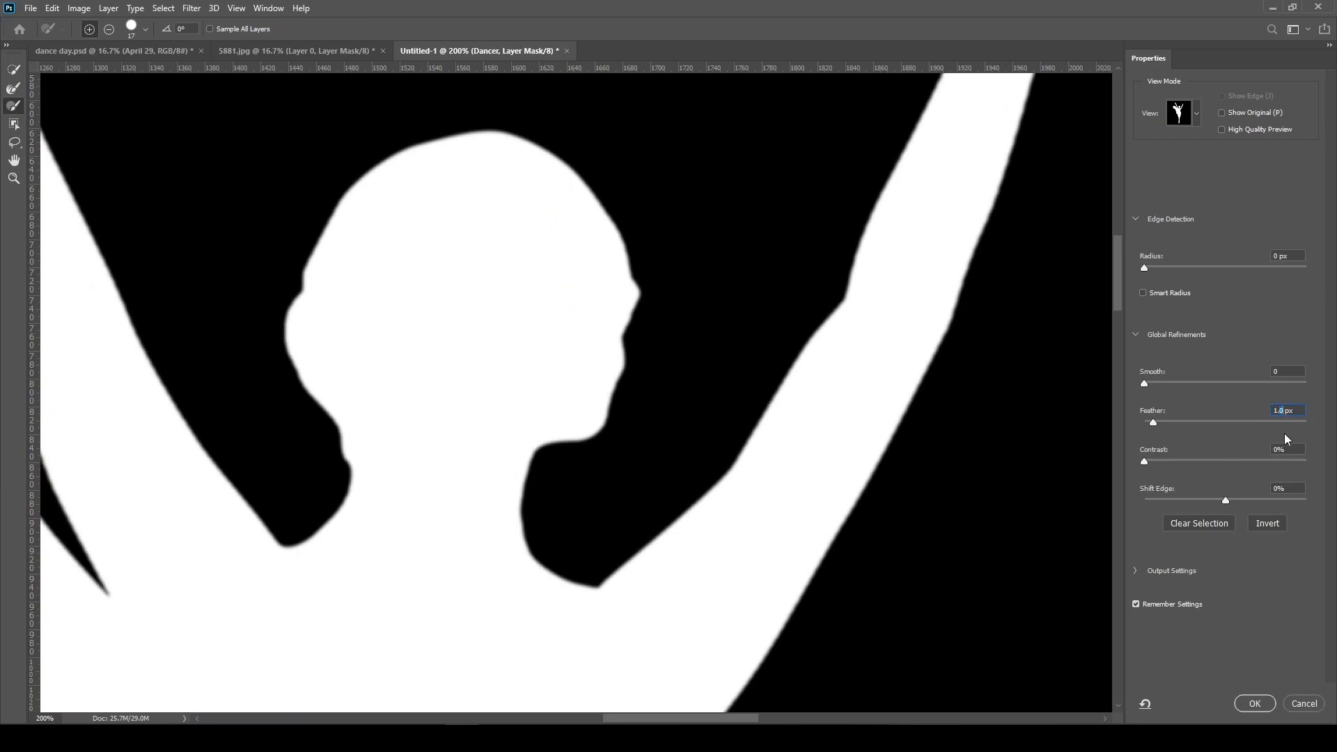
text(1.45)
key(BackSpace)
click(1254, 703)
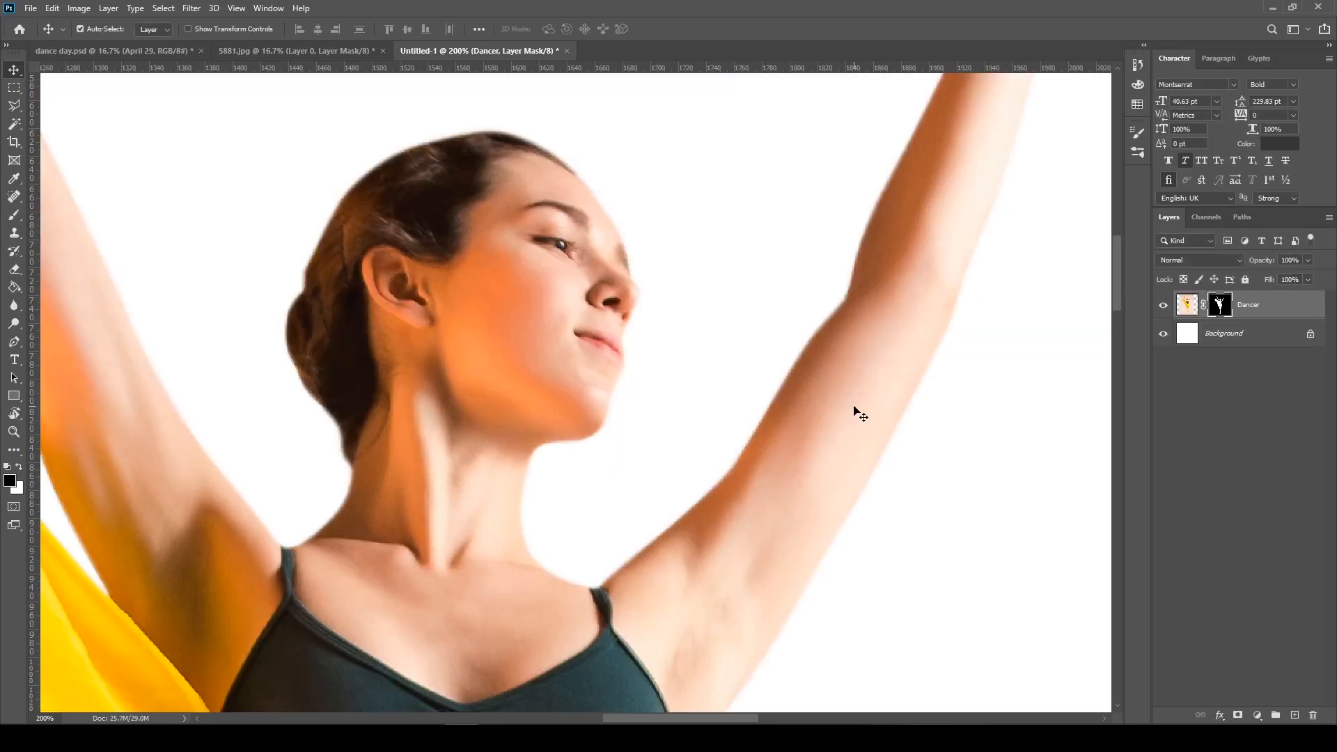
Refine the Dancer layer mask again with the feather lowered to 1 px and apply it
key(ctrl+minus)
key(ctrl+plus)
key(ctrl+plus)
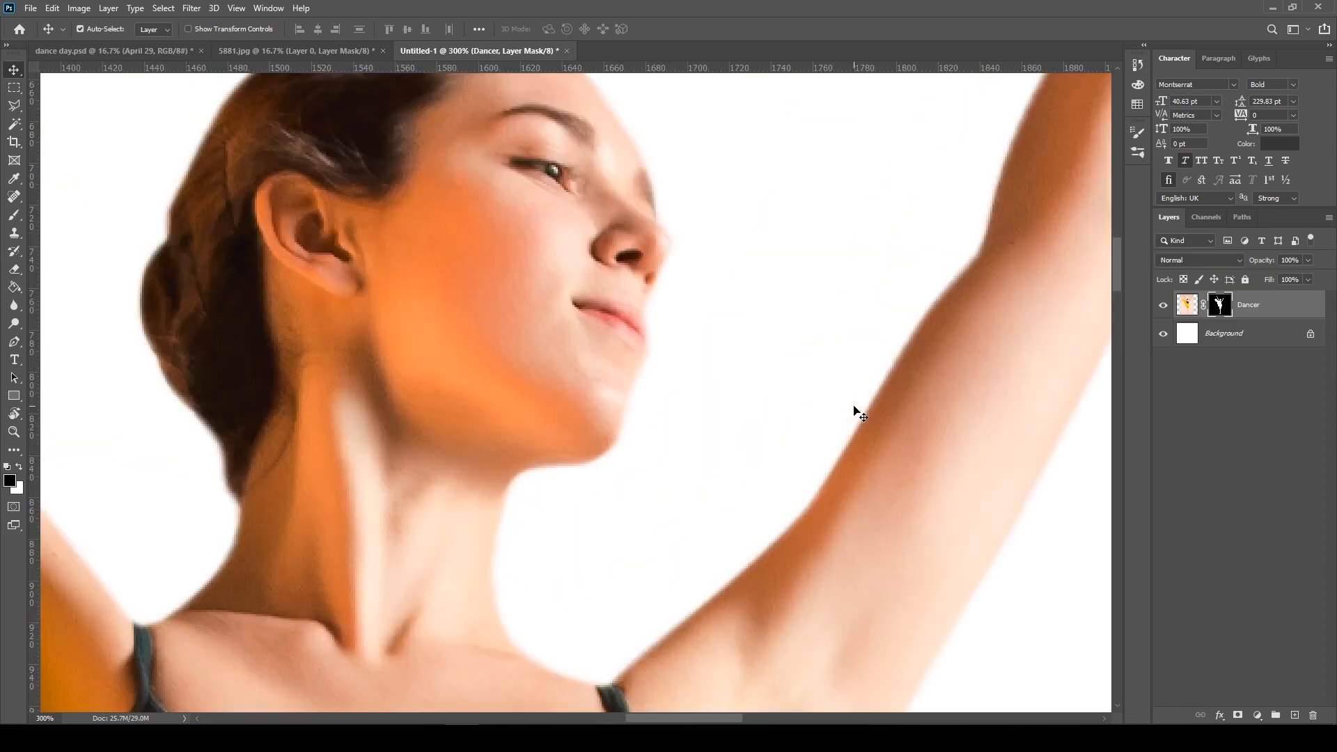
key(ctrl+minus)
key(ctrl+minus)
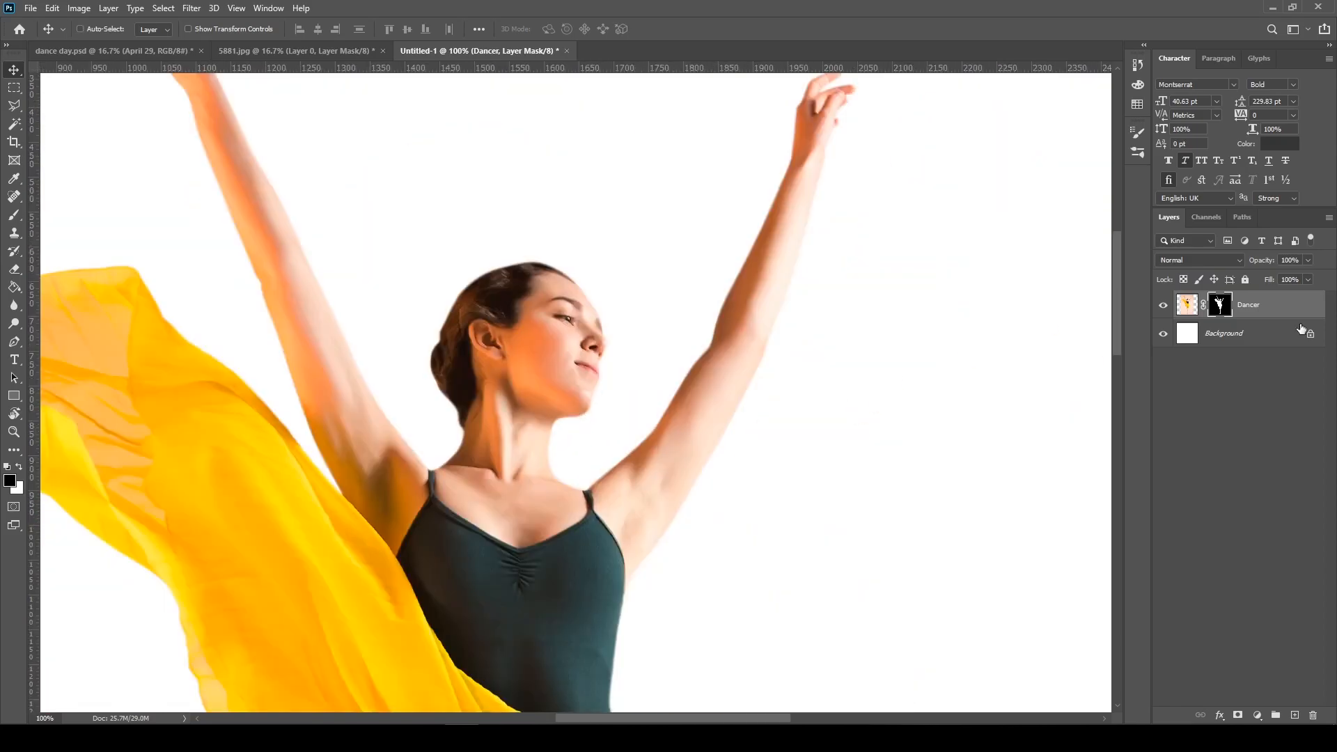
double_click(1225, 306)
click(1280, 410)
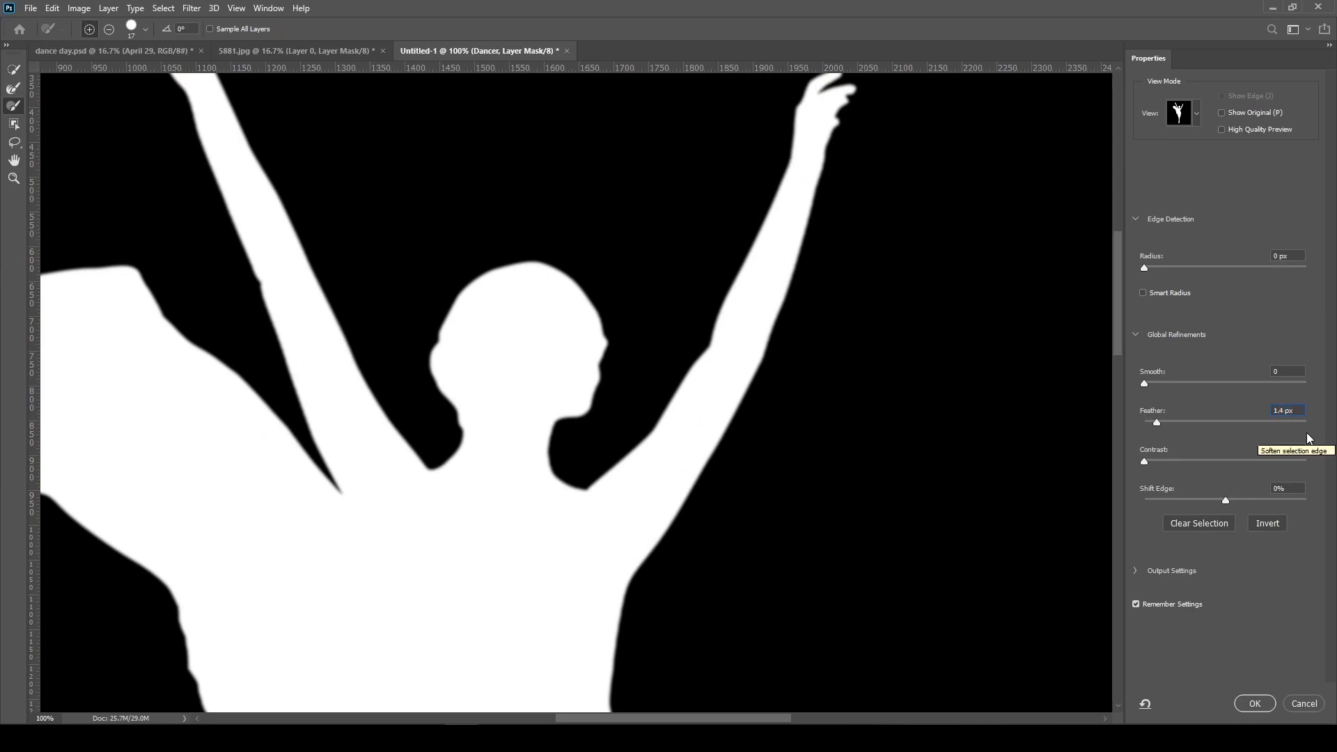
key(BackSpace)
text(1)
click(1260, 706)
key(ctrl+plus)
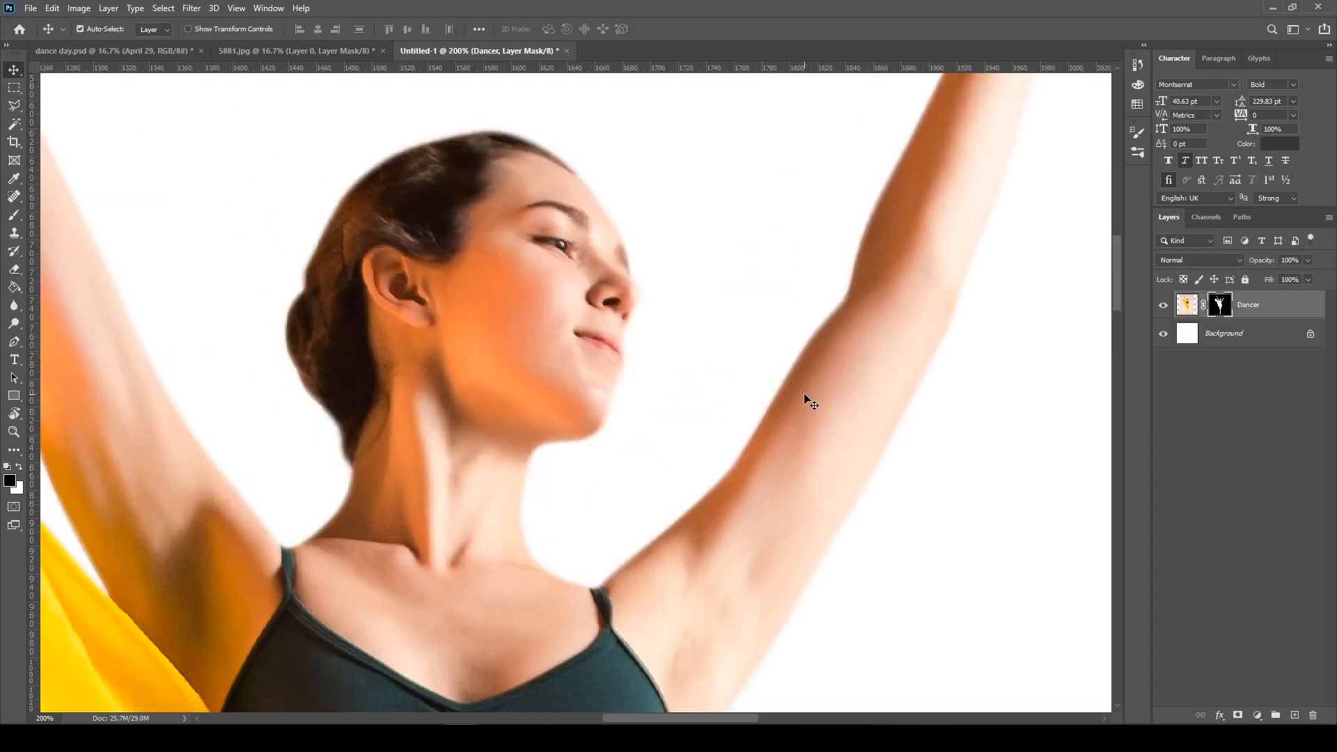
key(ctrl+minus)
key(ctrl+minus)
key(ctrl+minus)
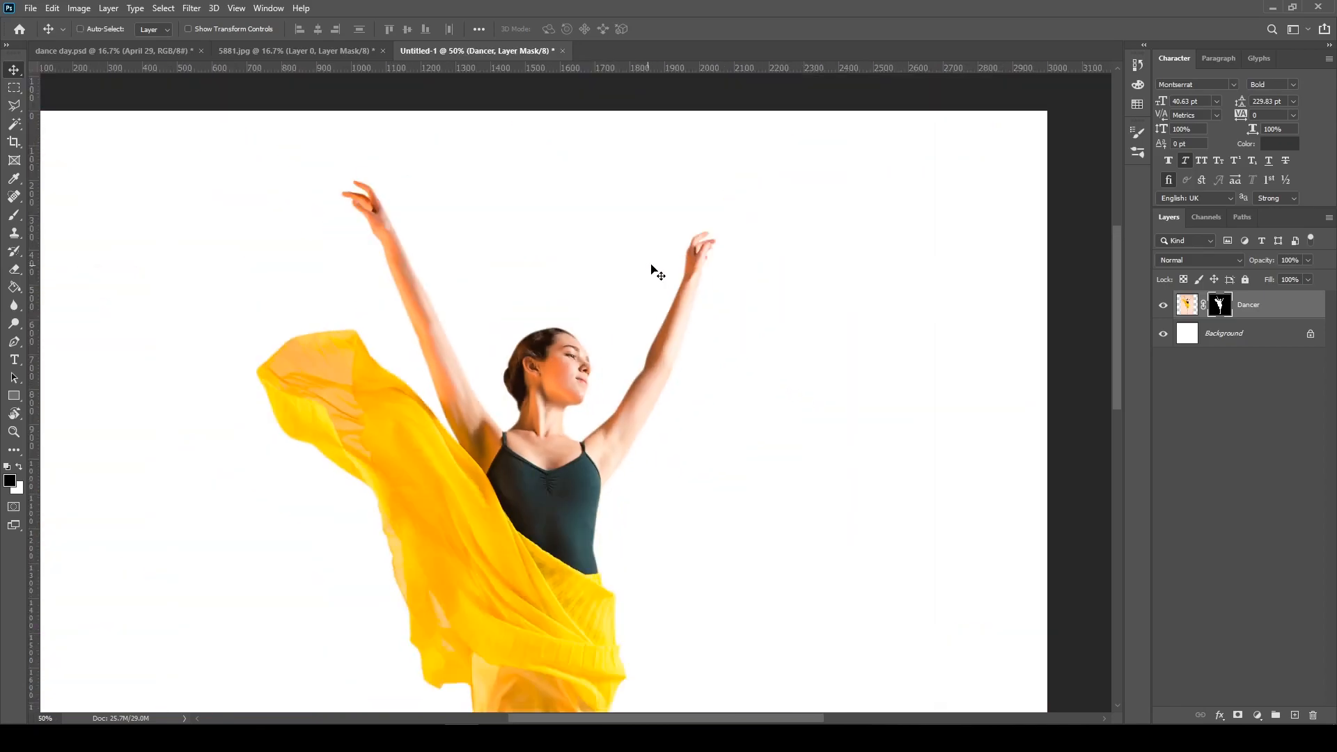
scroll(655, 361, down, 5)
key(ctrl+minus)
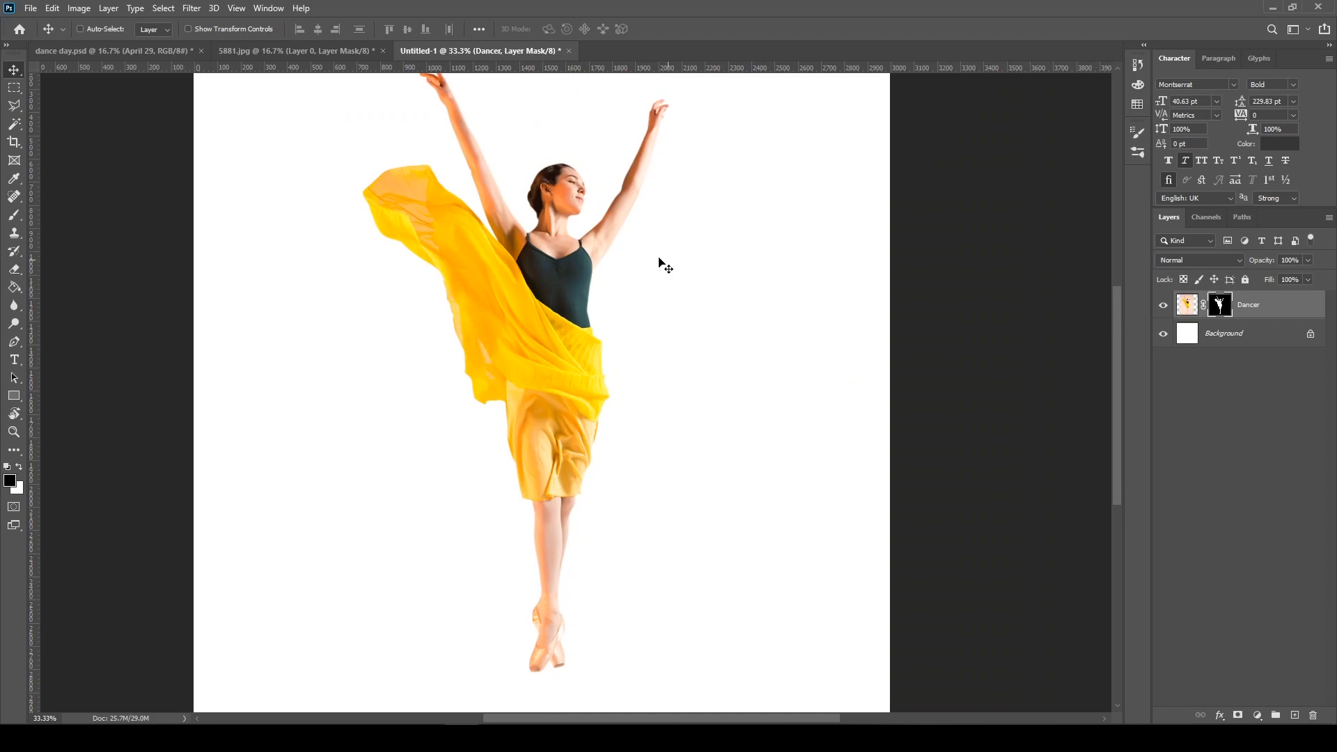
scroll(615, 224, up, 3)
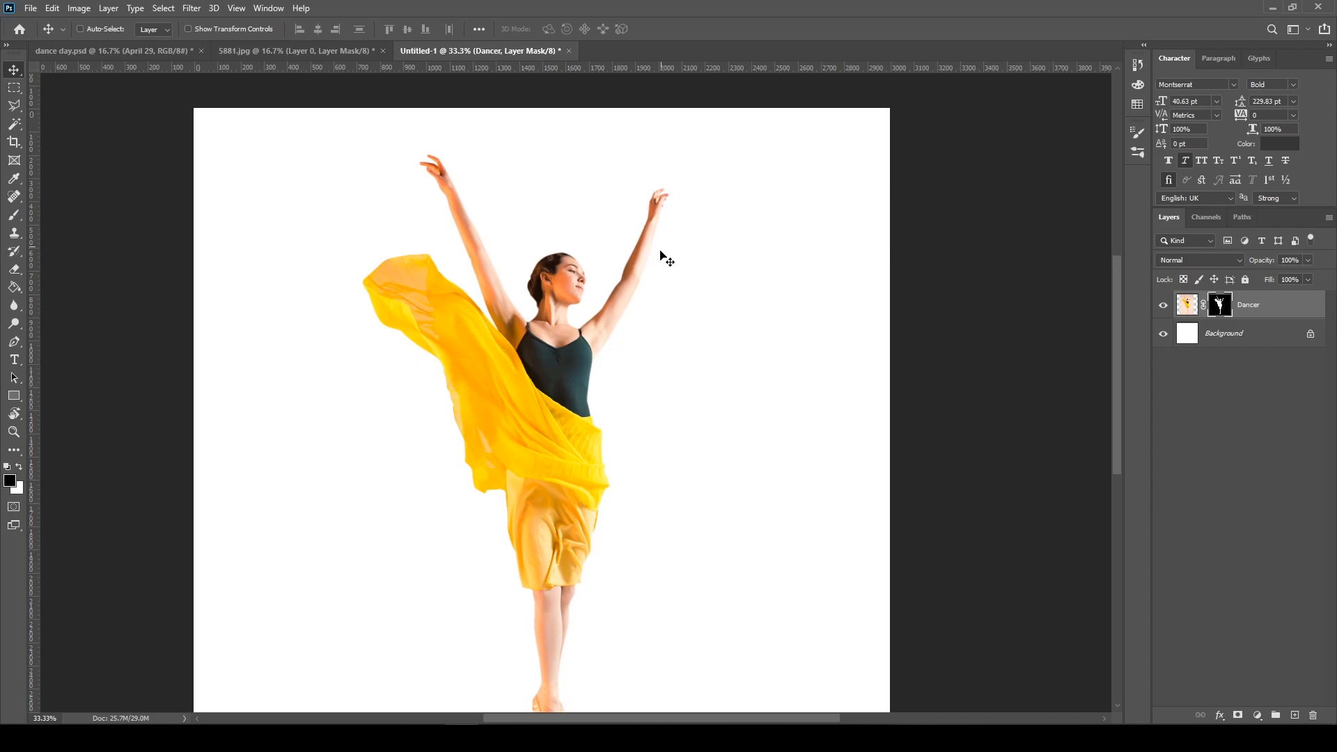
scroll(646, 418, down, 1)
key(m)
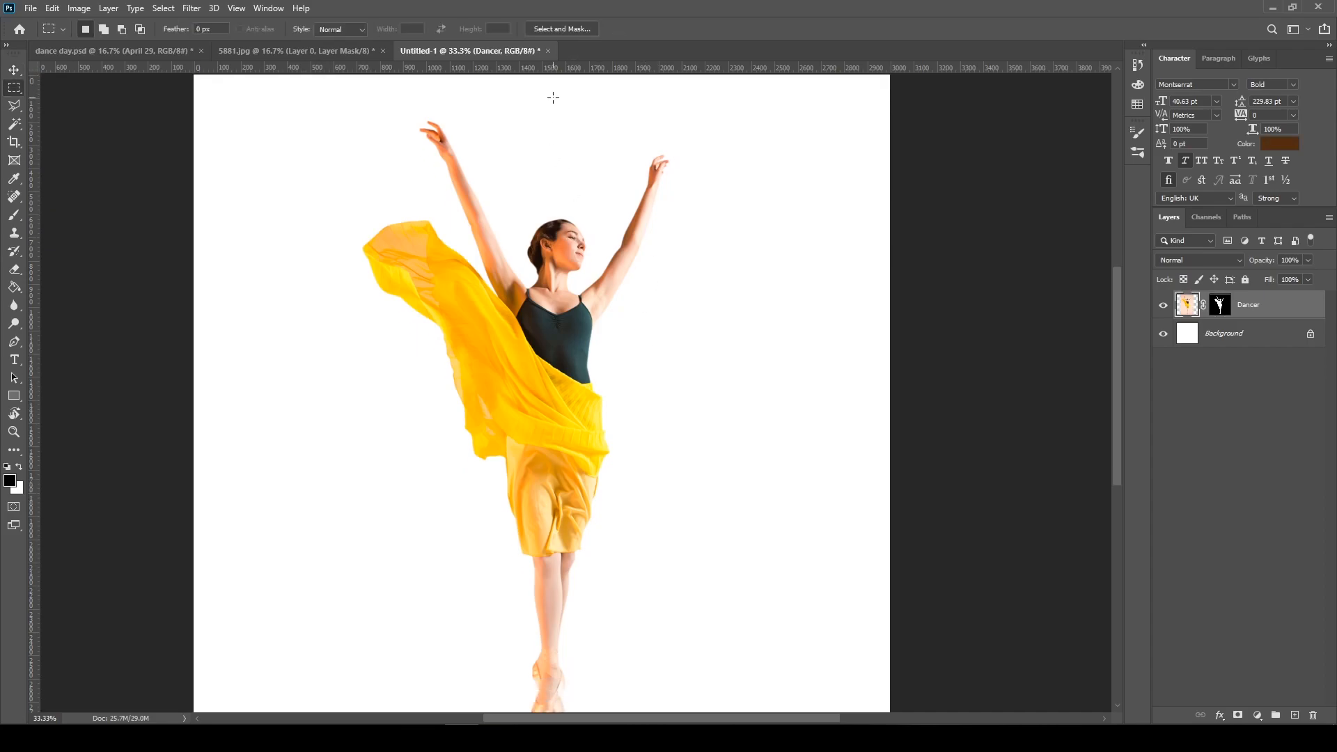
drag(545, 101, 556, 279)
key(ctrl+d)
Select a single-pixel column through the dancer's face with the Single Column Marquee and copy it to a new layer
right_click(21, 84)
click(43, 128)
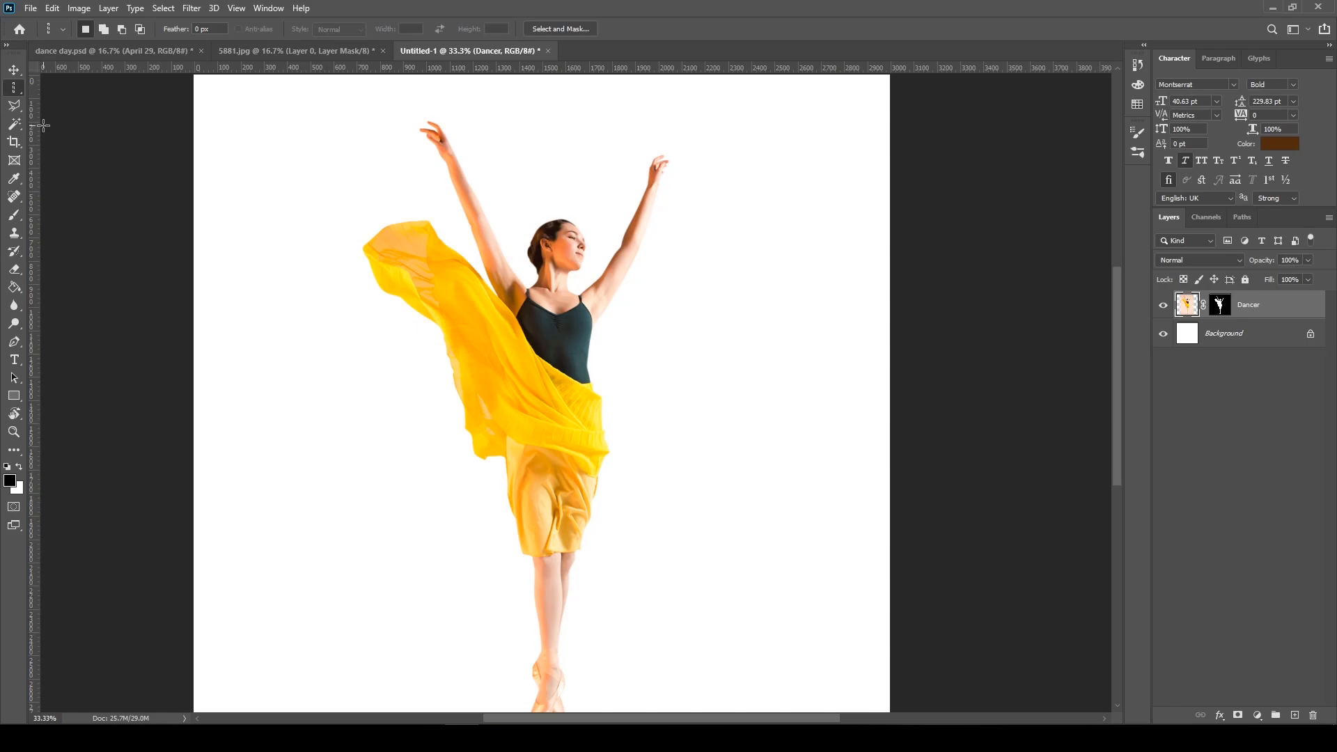
right_click(15, 92)
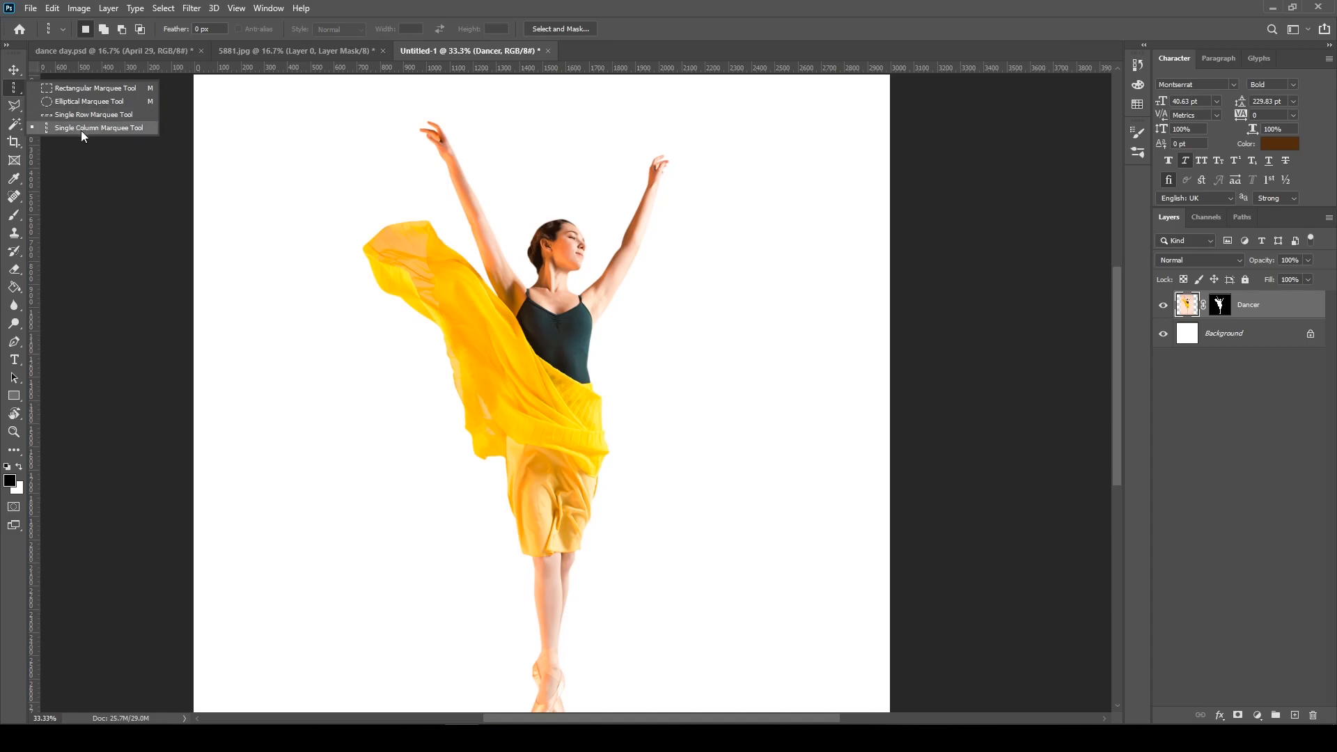
click(565, 230)
drag(565, 230, 557, 228)
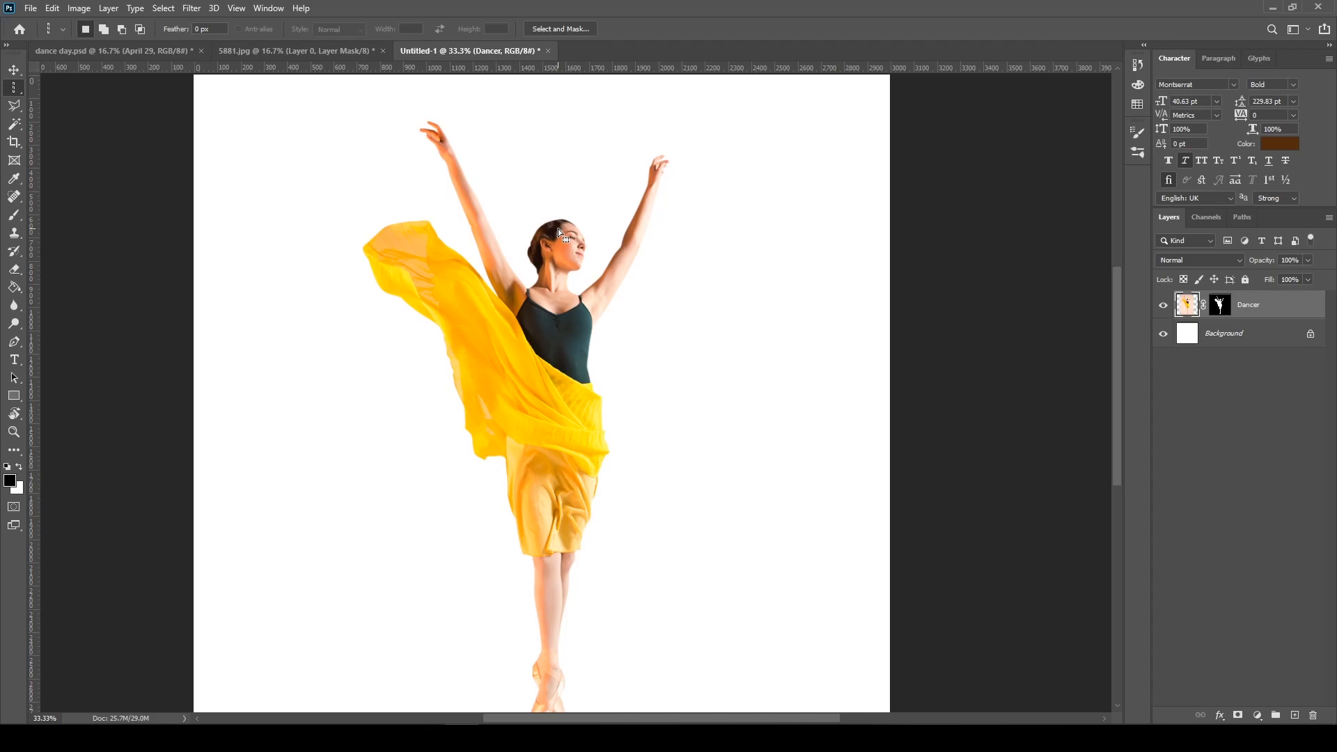
key(ctrl+j)
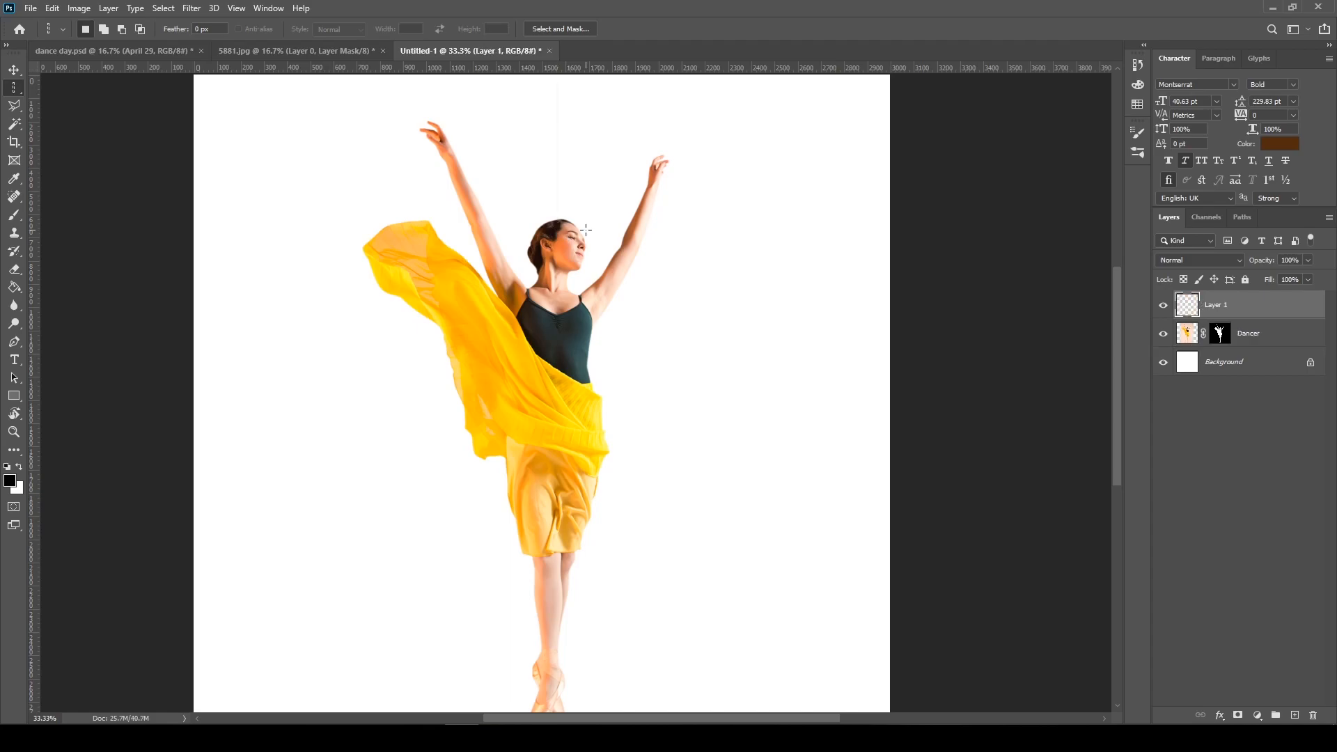
Stretch the copied pixel column non-proportionally to both side edges of the canvas with Free Transform
key(v)
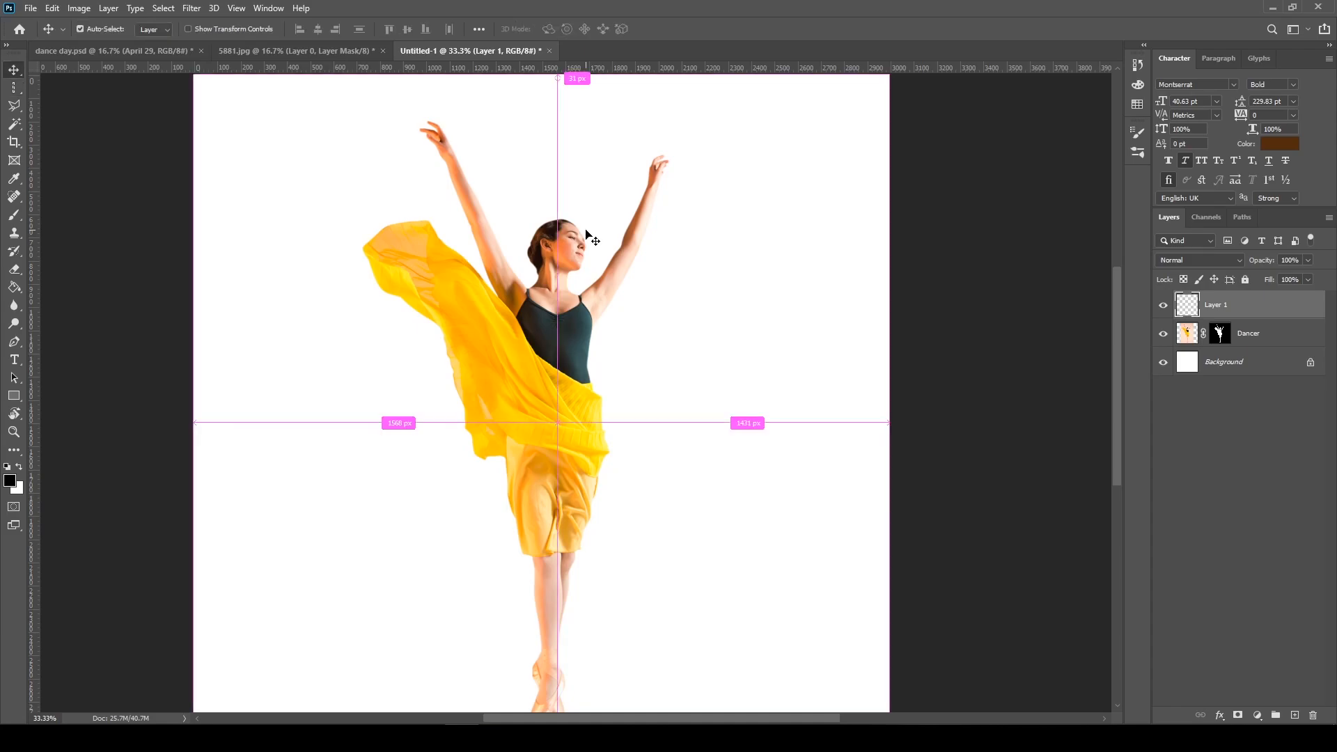
key(ctrl+t)
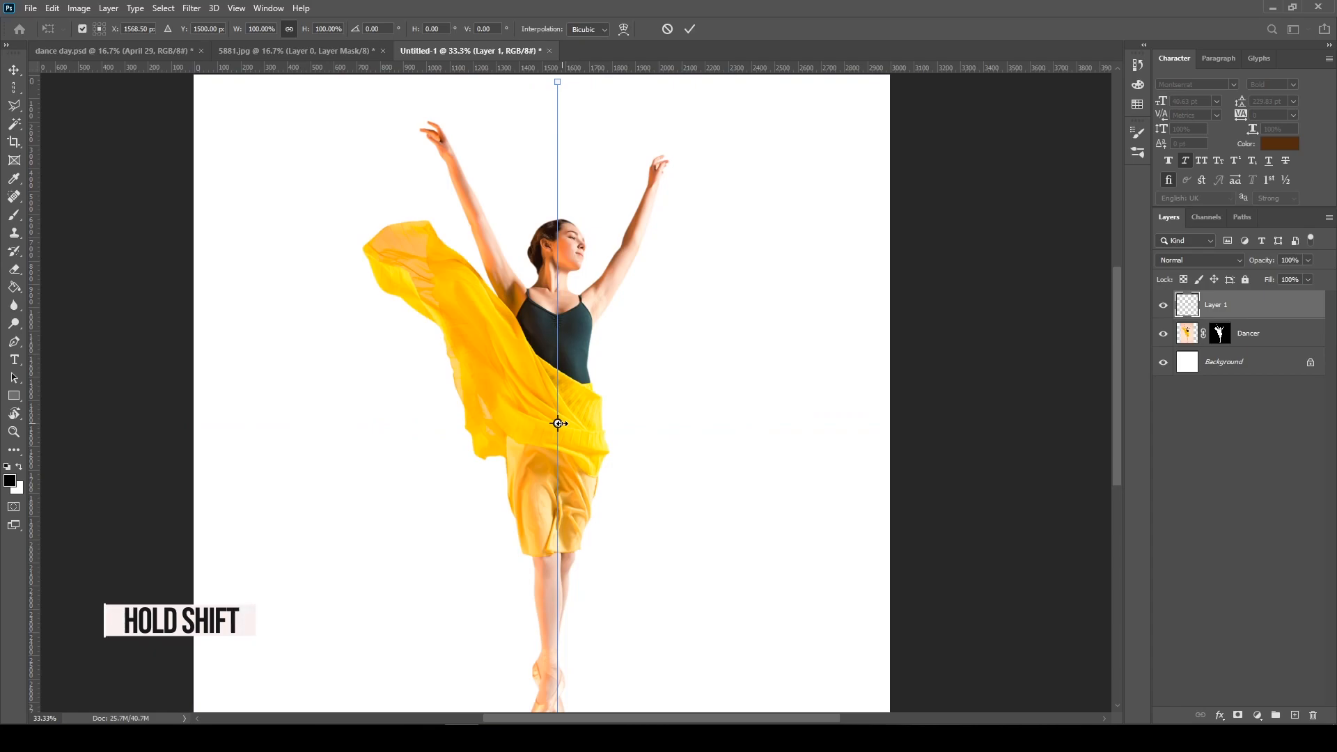
drag(559, 423, 899, 414)
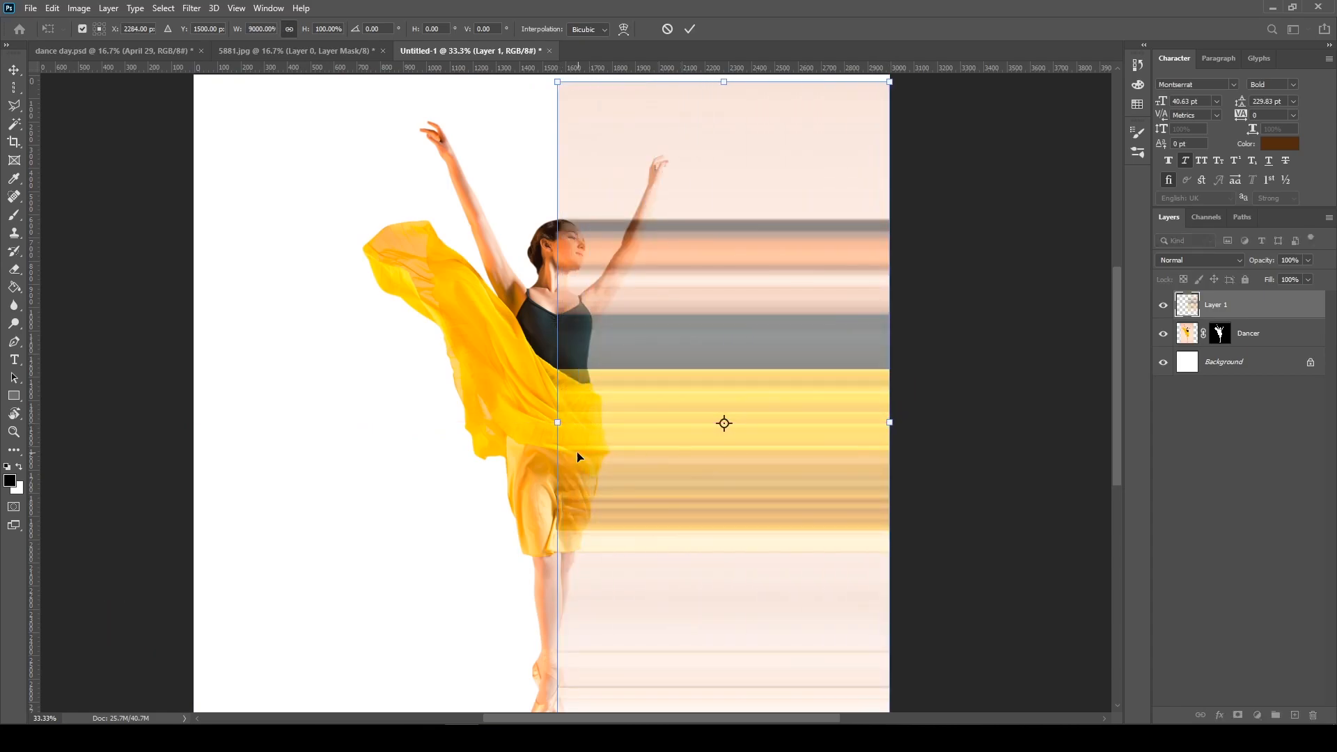
drag(558, 419, 195, 418)
key(Return)
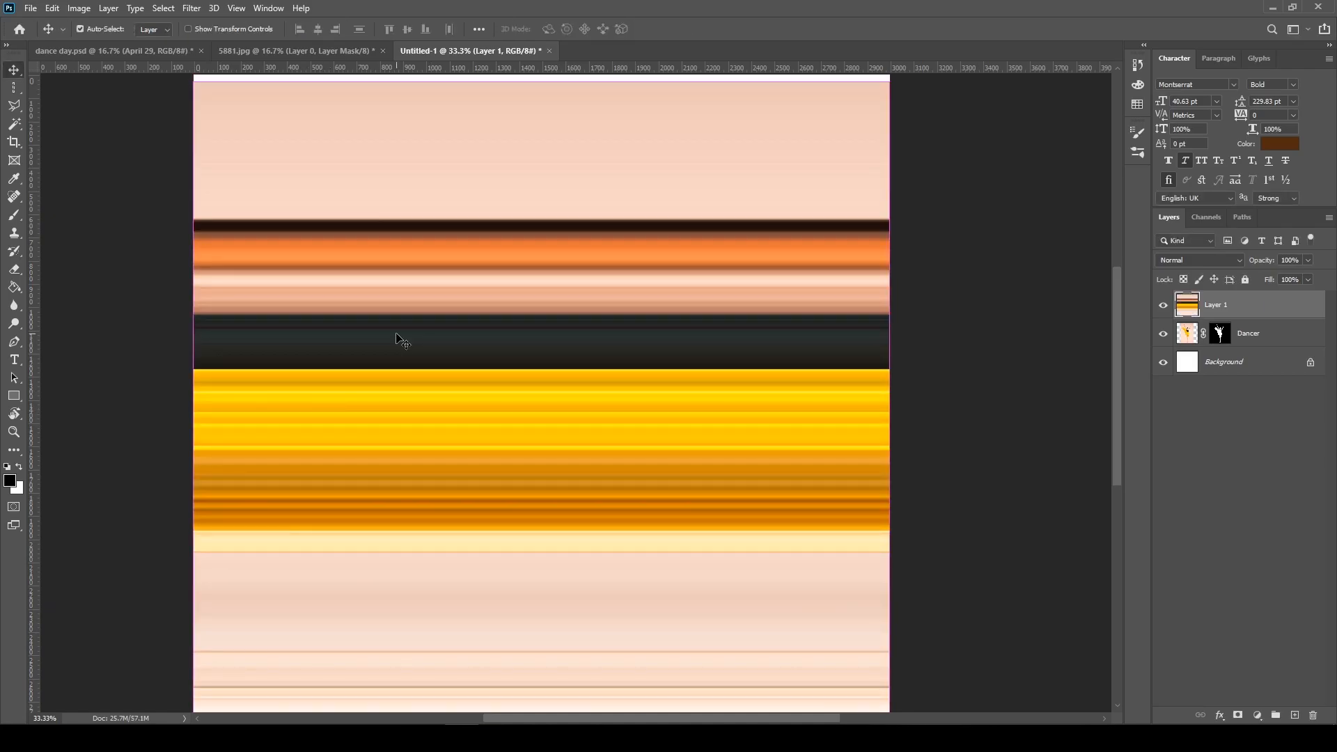
Undo the column stretch and delete the copied column layer
key(ctrl+z)
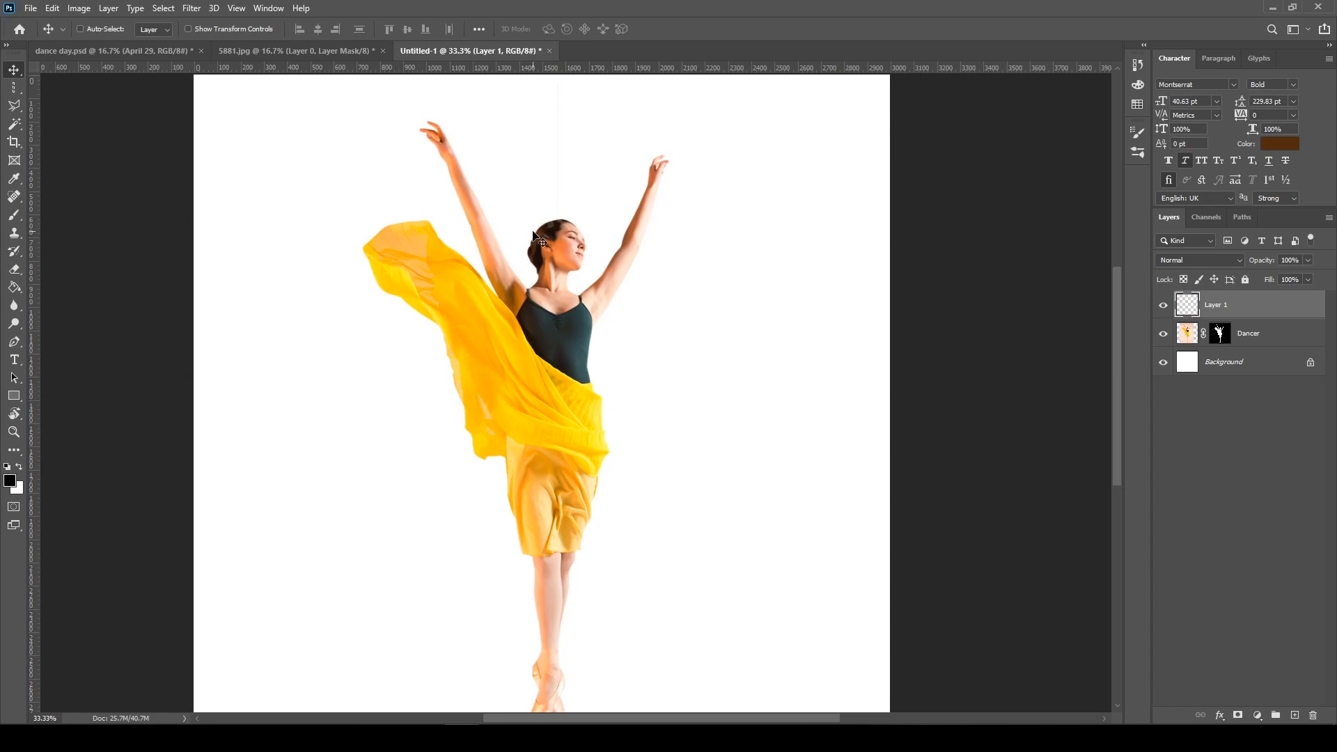
key(Delete)
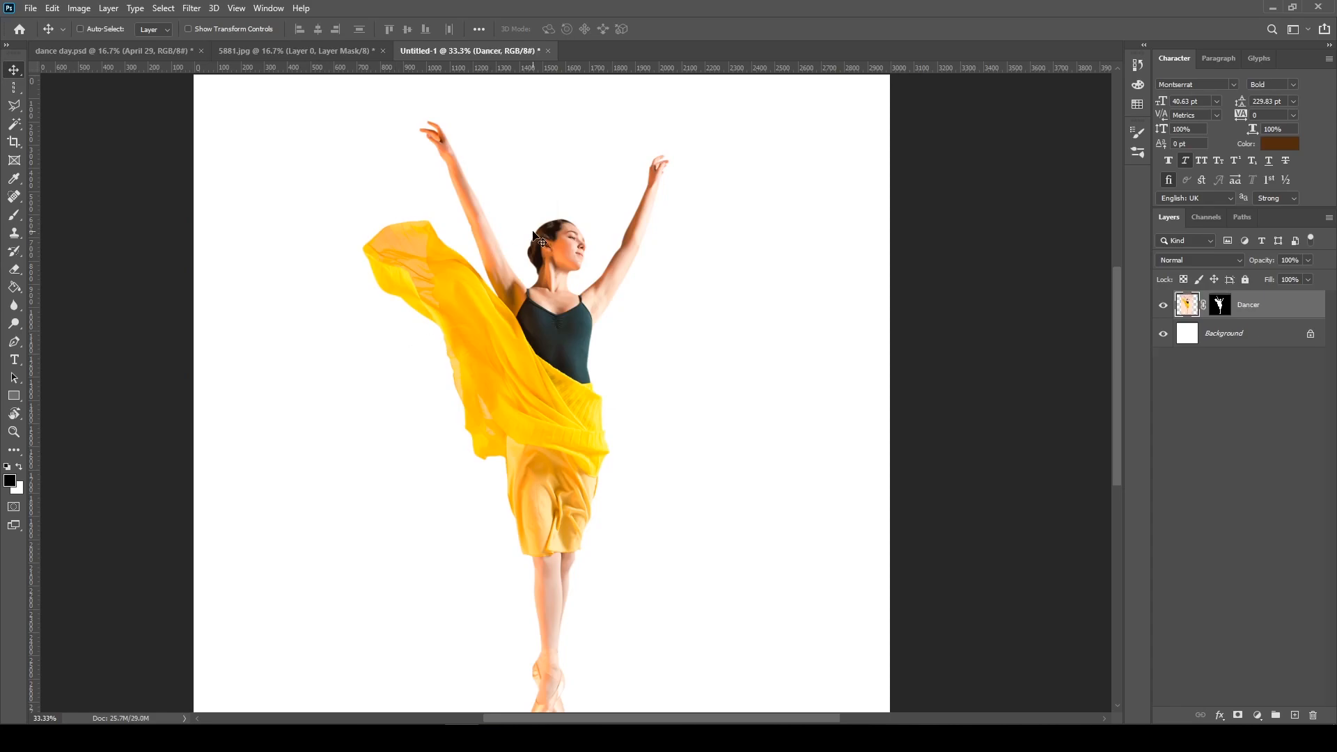
Select a thin vertical strip down the dancer from head to feet with the Rectangular Marquee and paste a copy as a new layer
right_click(13, 86)
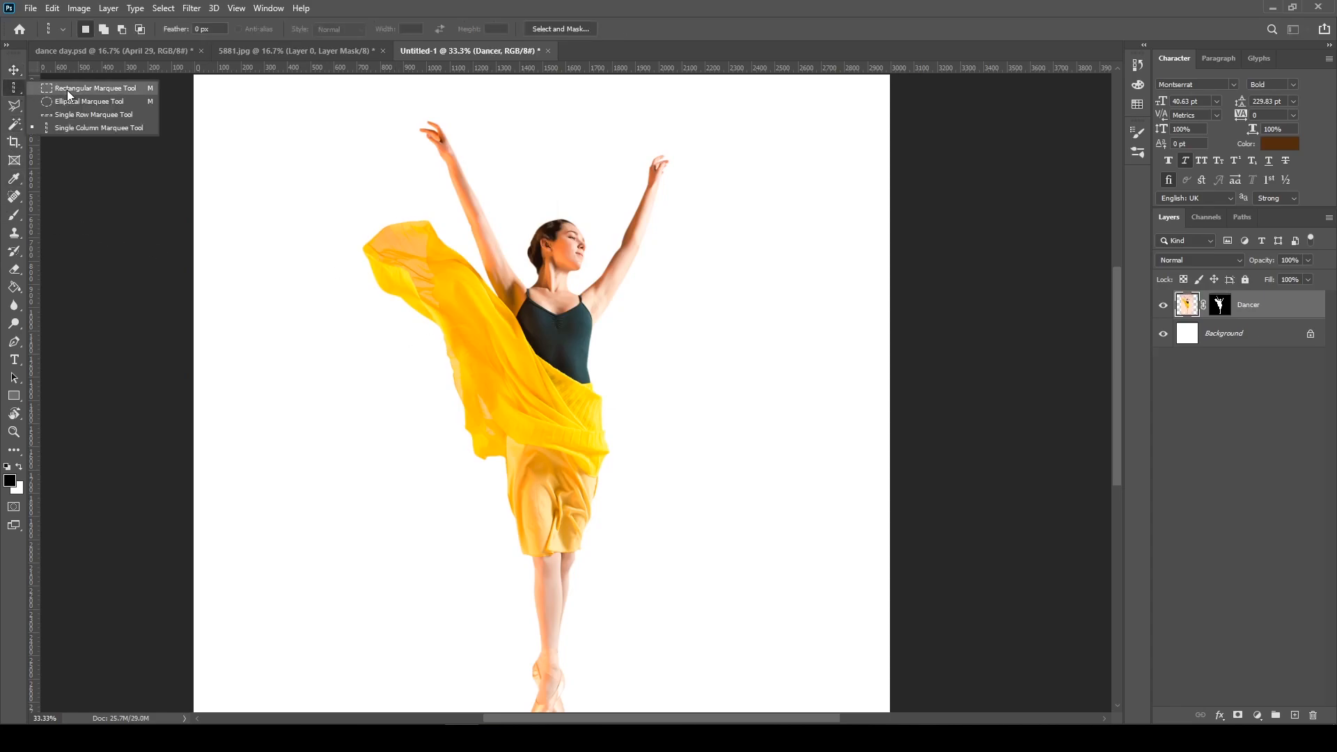
click(67, 90)
drag(554, 222, 555, 610)
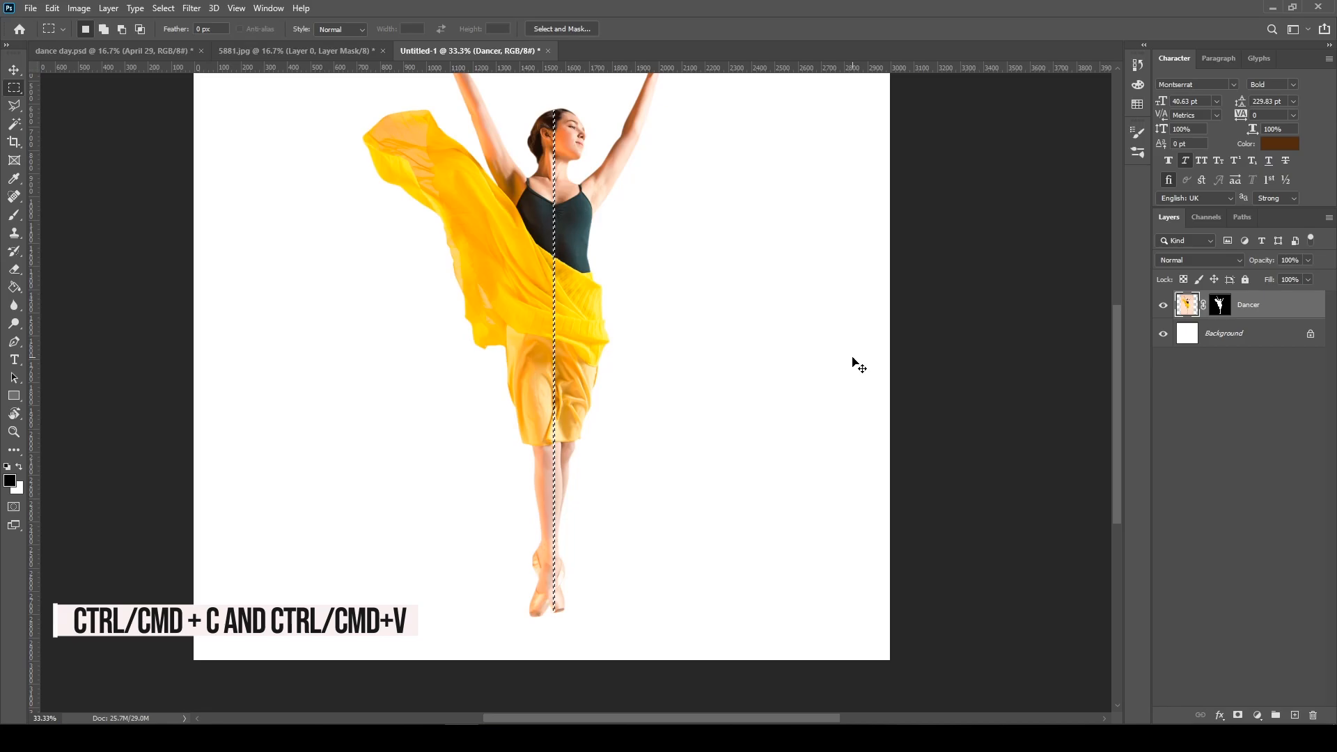
key(ctrl+c)
key(ctrl+v)
Stretch the pasted head-to-feet strip horizontally across the full width of the canvas, forming colour bands
key(v)
key(ctrl+t)
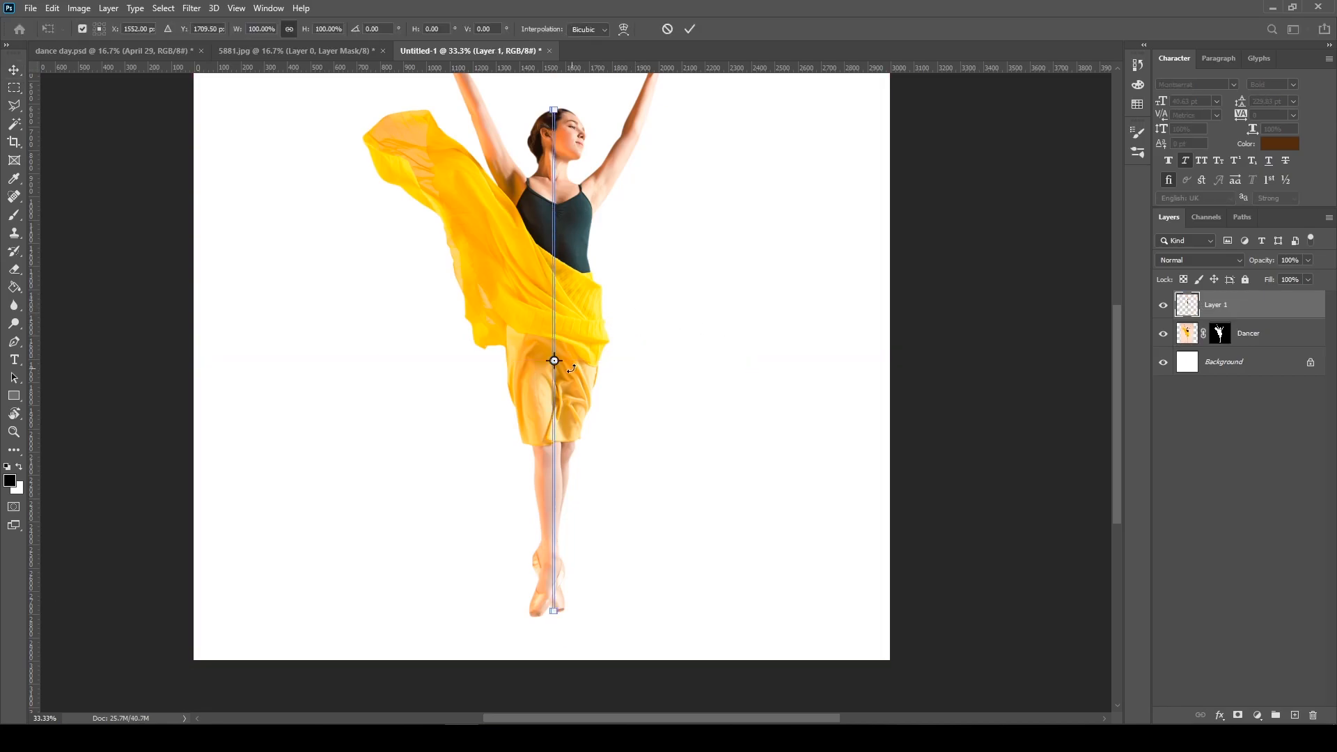
drag(590, 362, 903, 345)
drag(215, 356, 103, 352)
key(Return)
scroll(576, 382, up, 2)
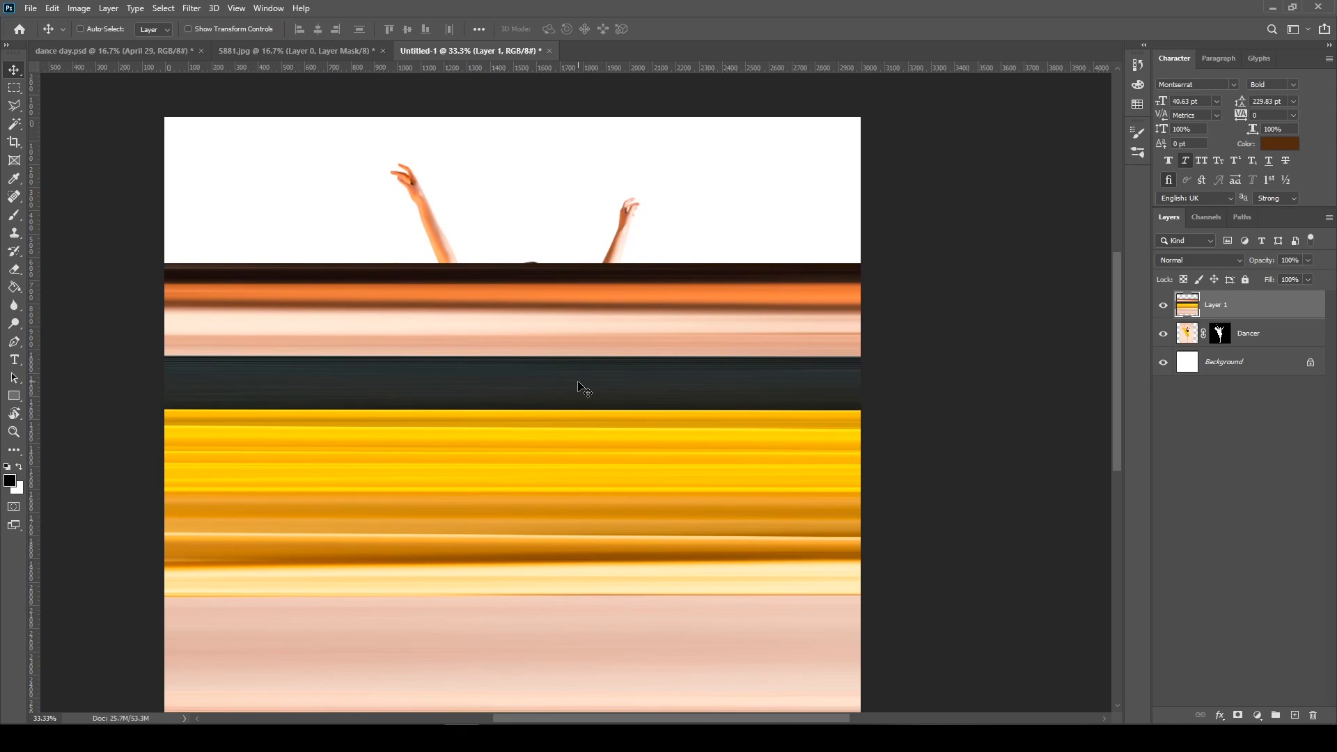
scroll(584, 390, down, 1)
drag(607, 301, 601, 229)
key(ctrl+z)
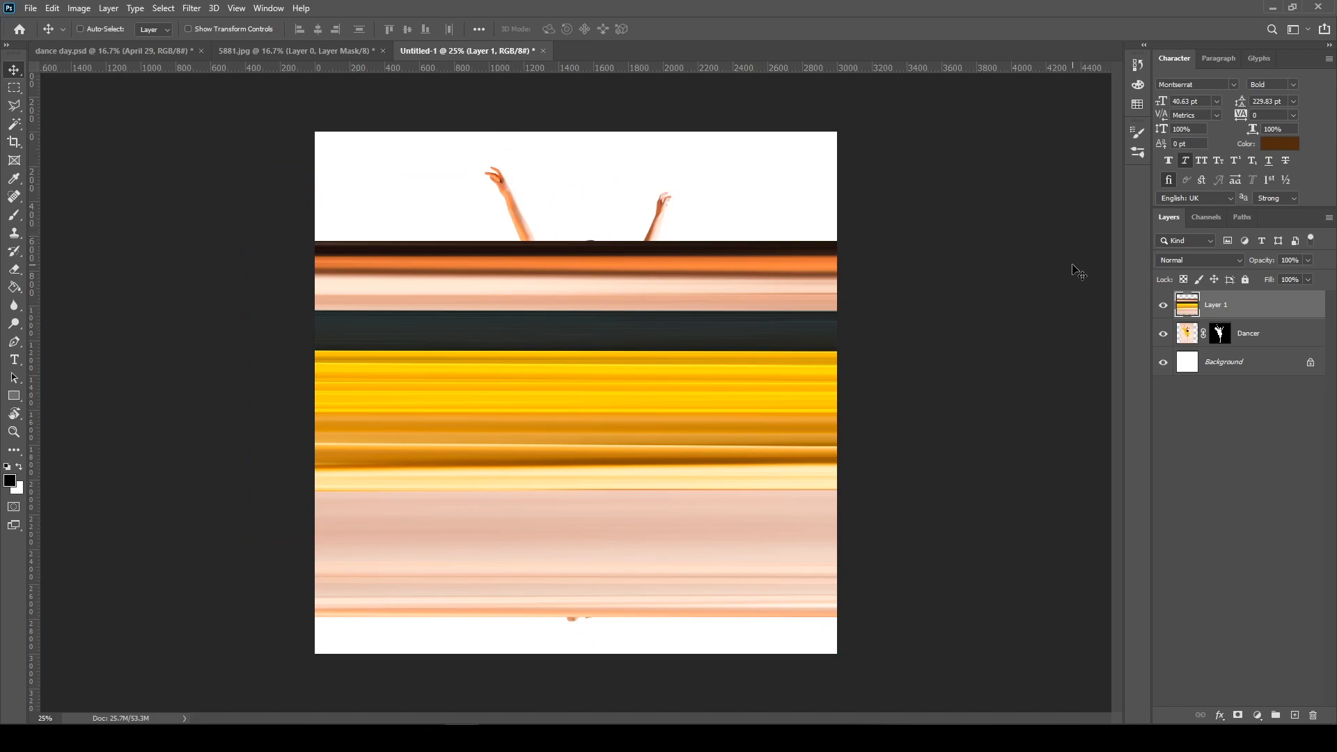
Copy a thin vertical strip of the raised arm just above the bands from the Dancer layer to a new layer
click(1195, 337)
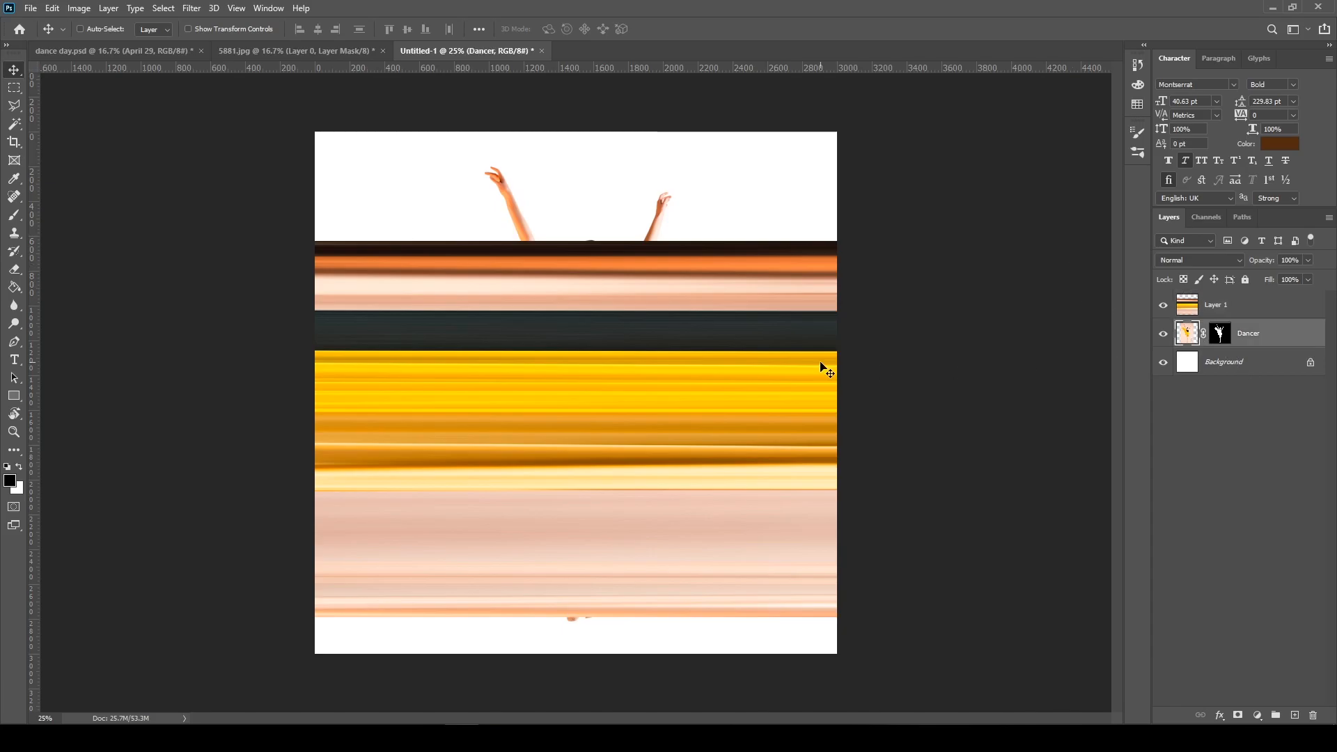
key(ctrl+plus)
key(ctrl+plus)
drag(685, 270, 721, 473)
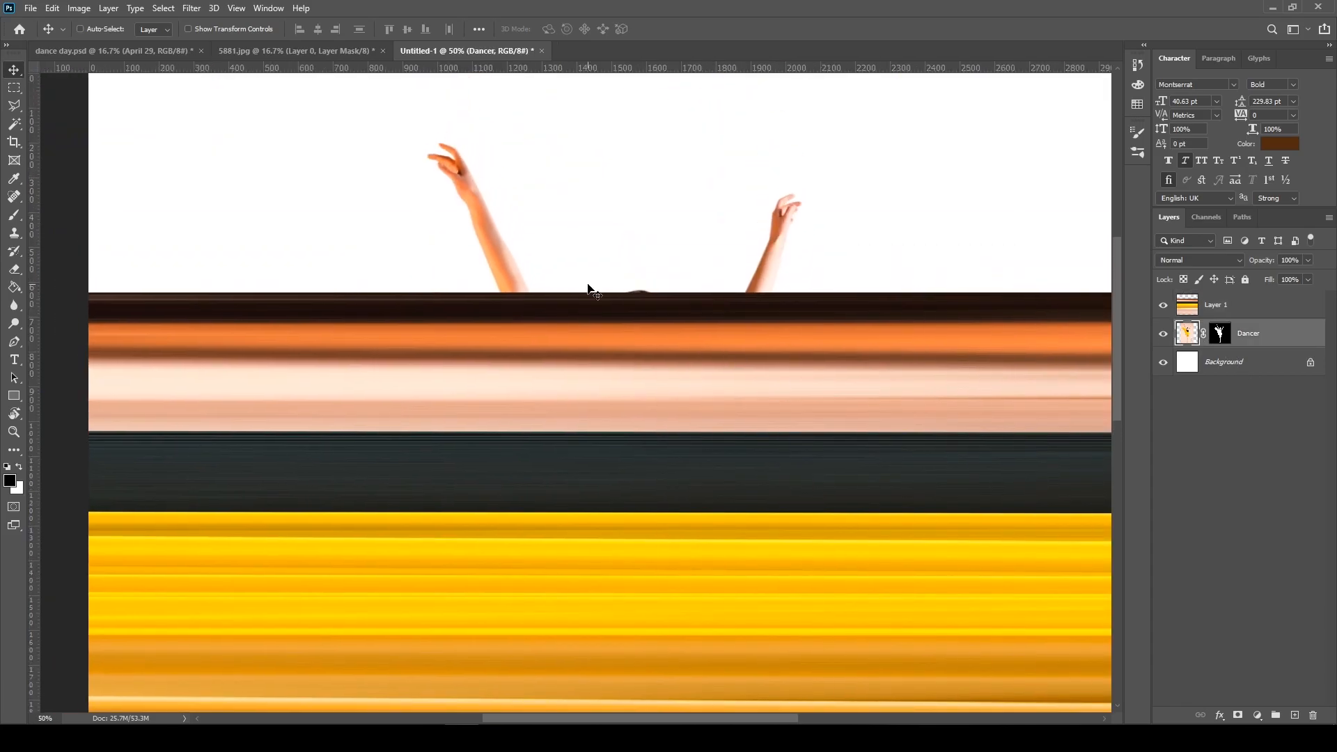
click(14, 88)
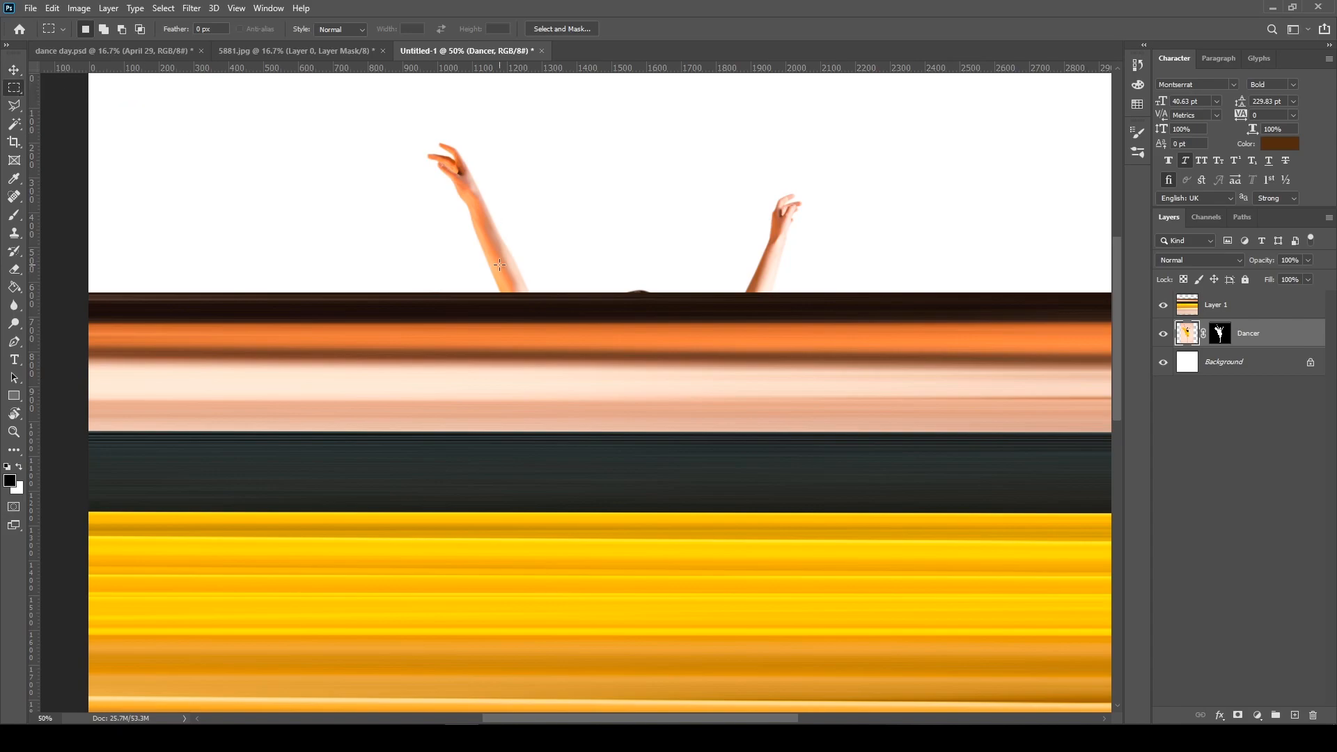
drag(502, 242, 504, 292)
key(ctrl+shift+alt+n)
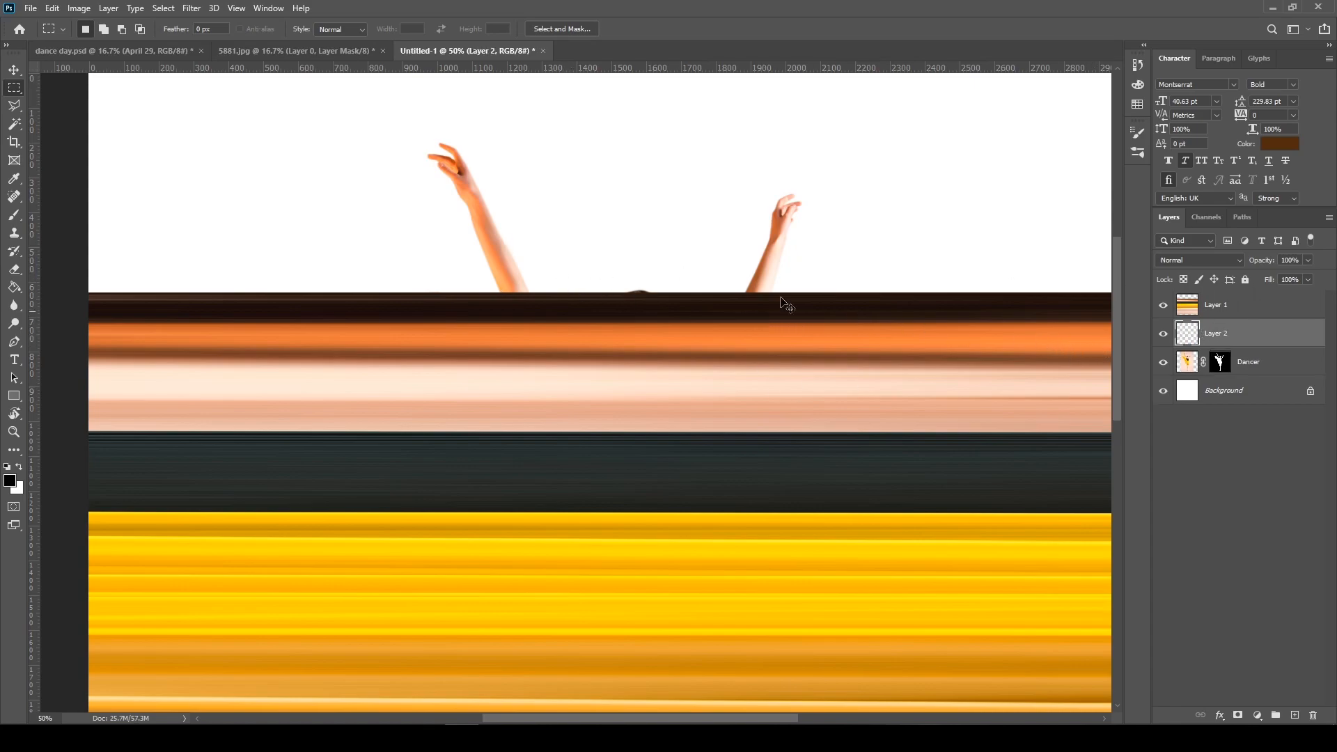
Stretch the copied arm strip horizontally across the full canvas width
key(ctrl+t)
drag(503, 268, 961, 284)
drag(449, 290, 700, 293)
key(Return)
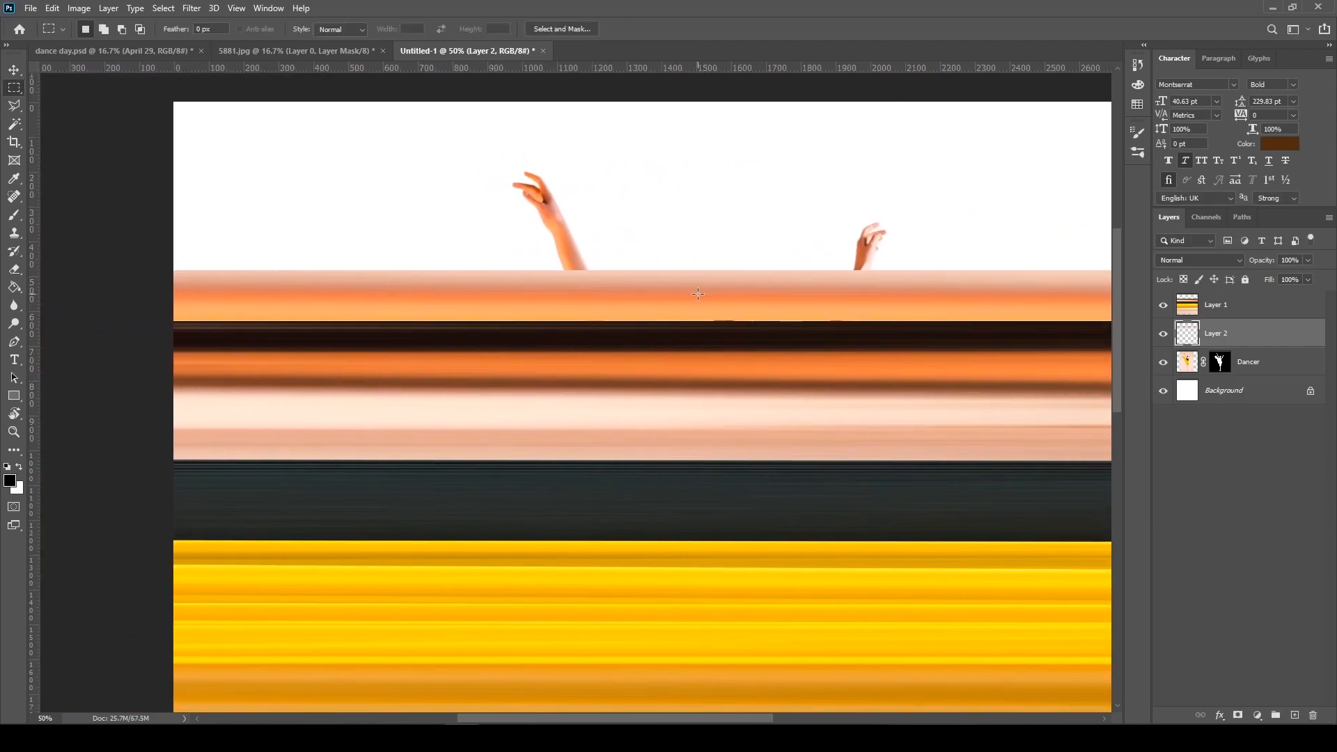
Copy a thin strip of the dancer's forearm above the bands to a new layer and stretch it across the full canvas width
key(v)
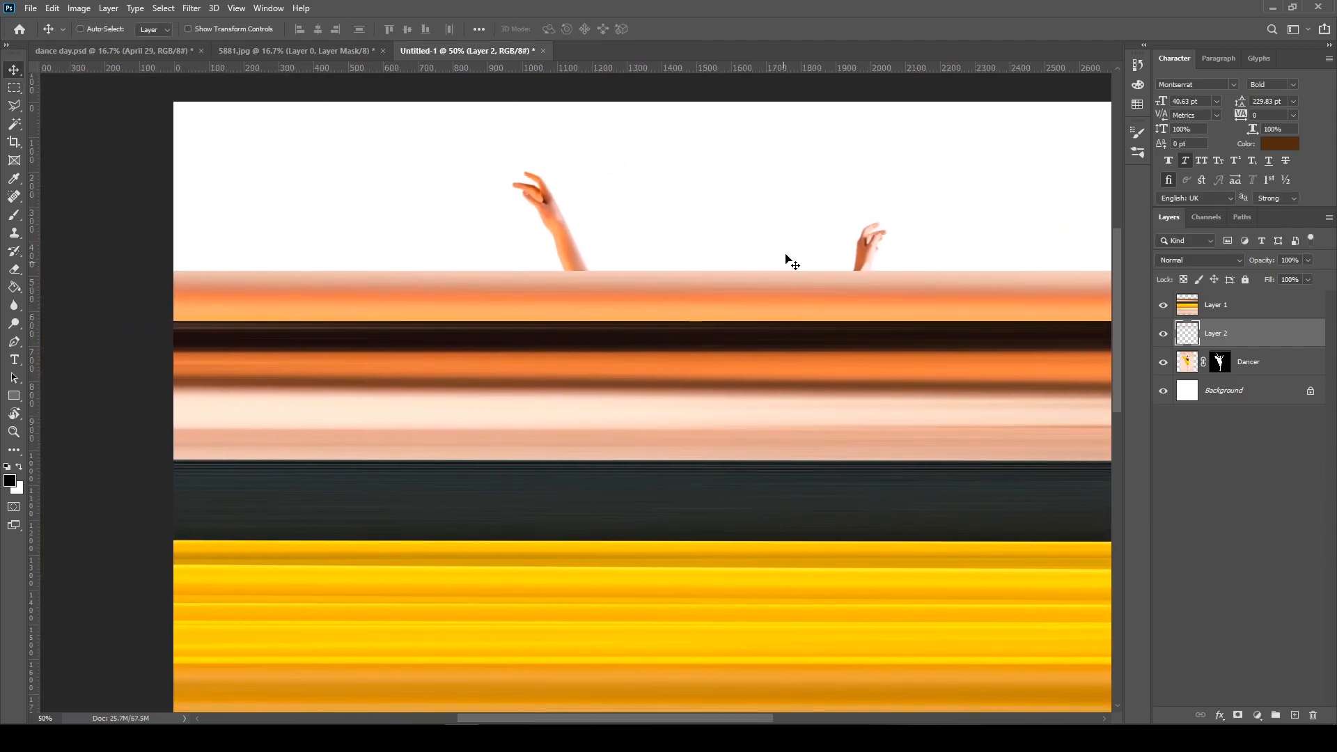
key(m)
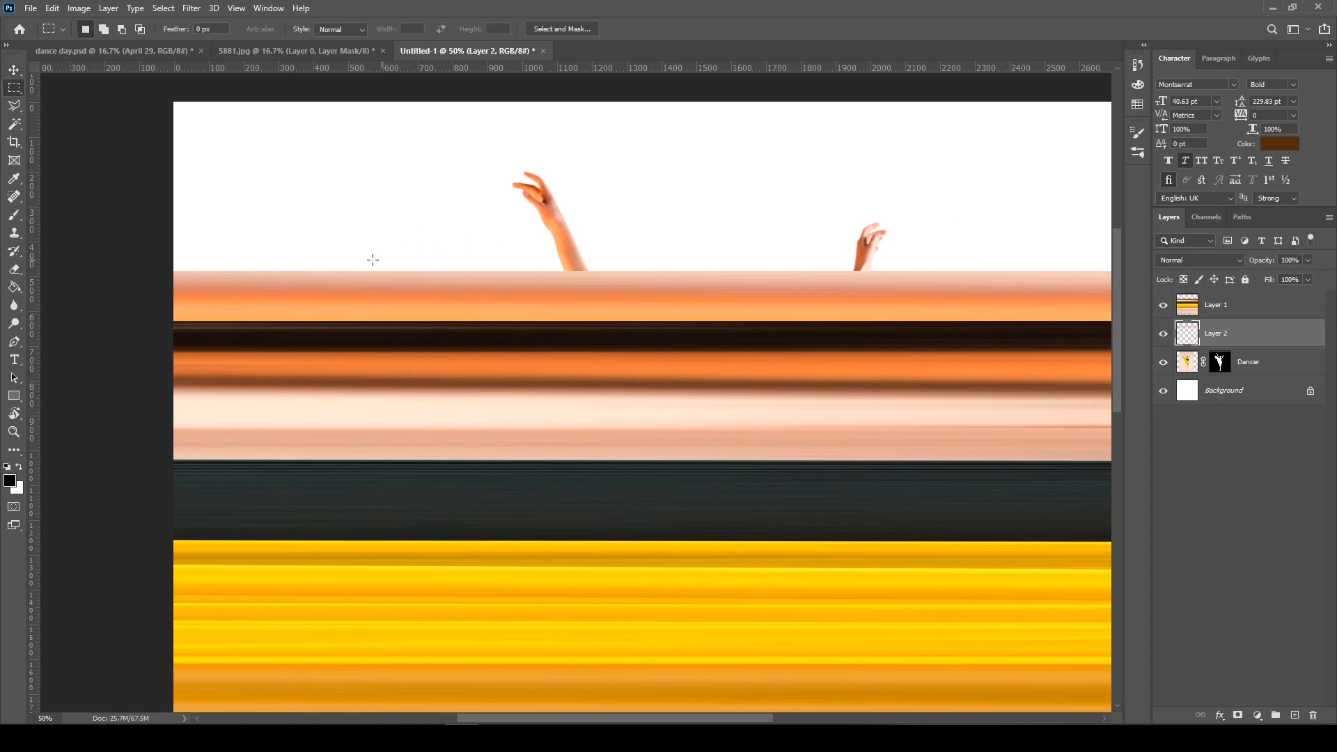
click(1188, 363)
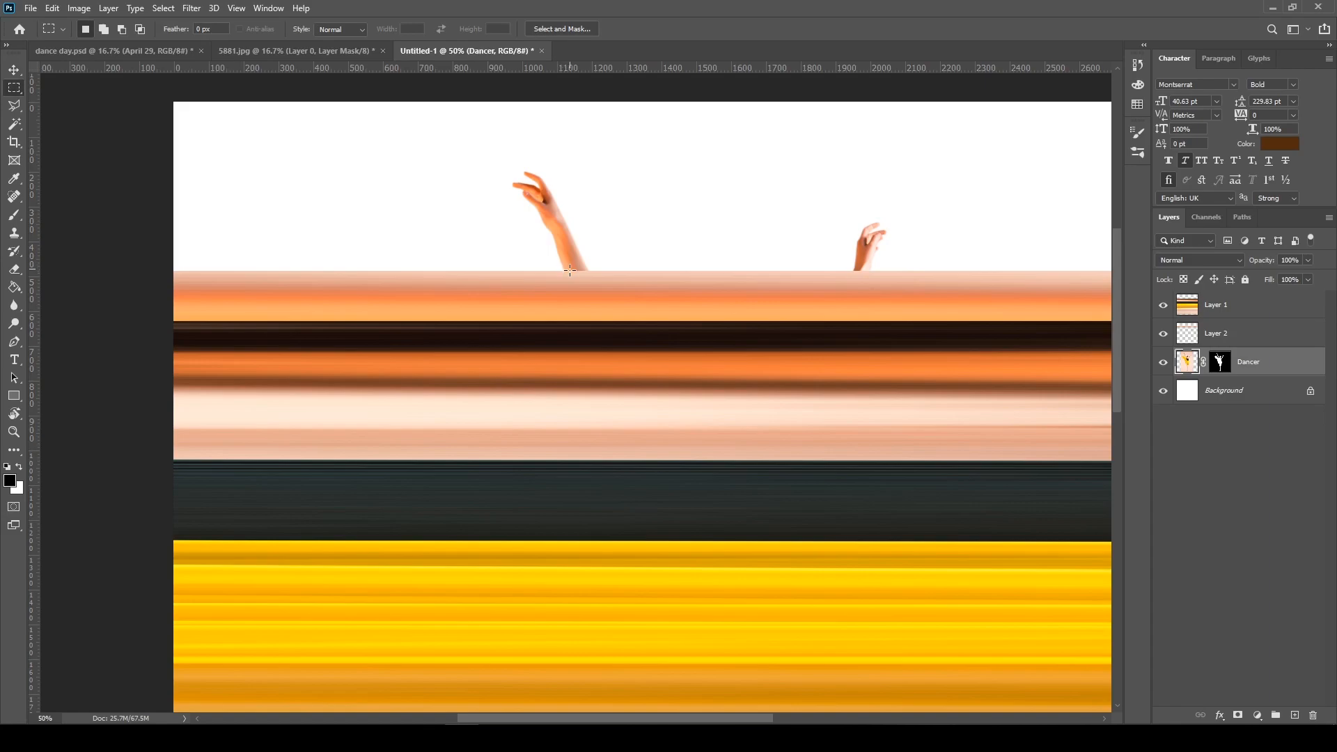
drag(566, 270, 1109, 220)
key(ctrl+j)
key(ctrl+t)
key(Return)
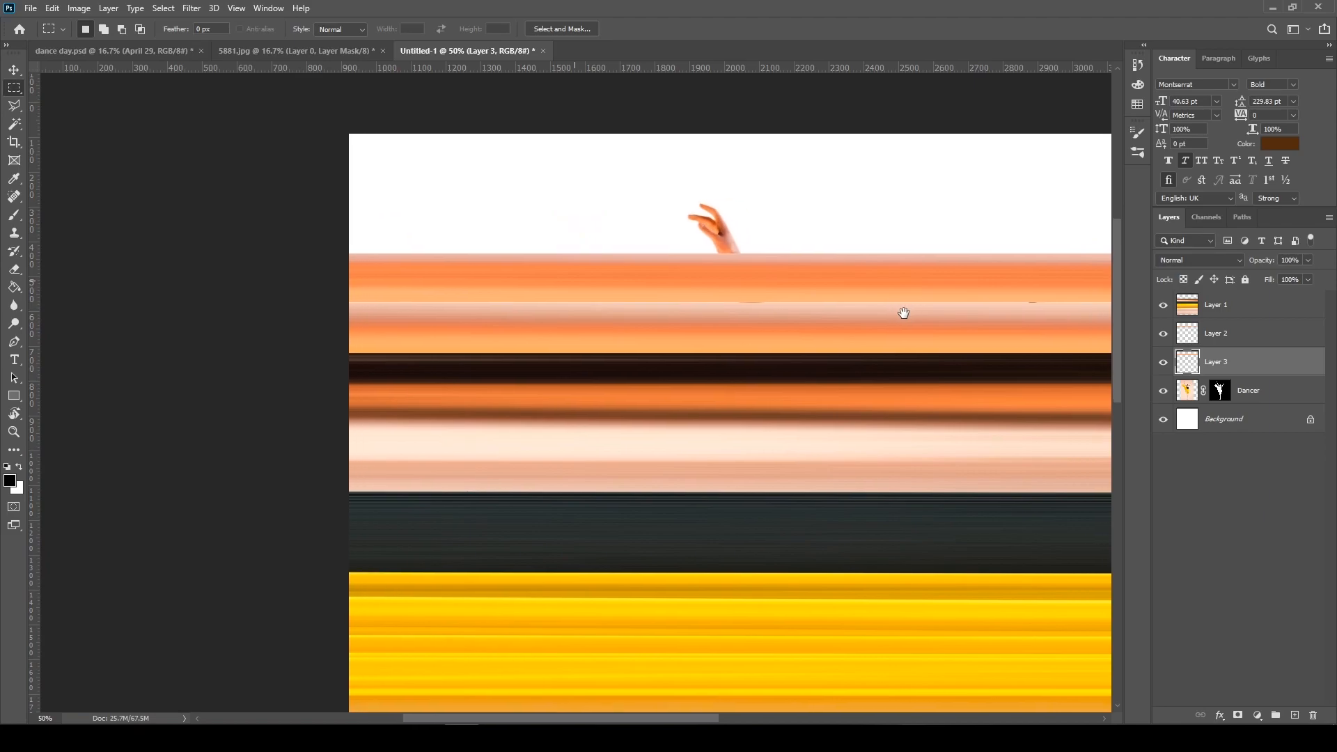
Copy a thin strip through the dancer's raised hand to a new layer and stretch it across the full canvas width
key(v)
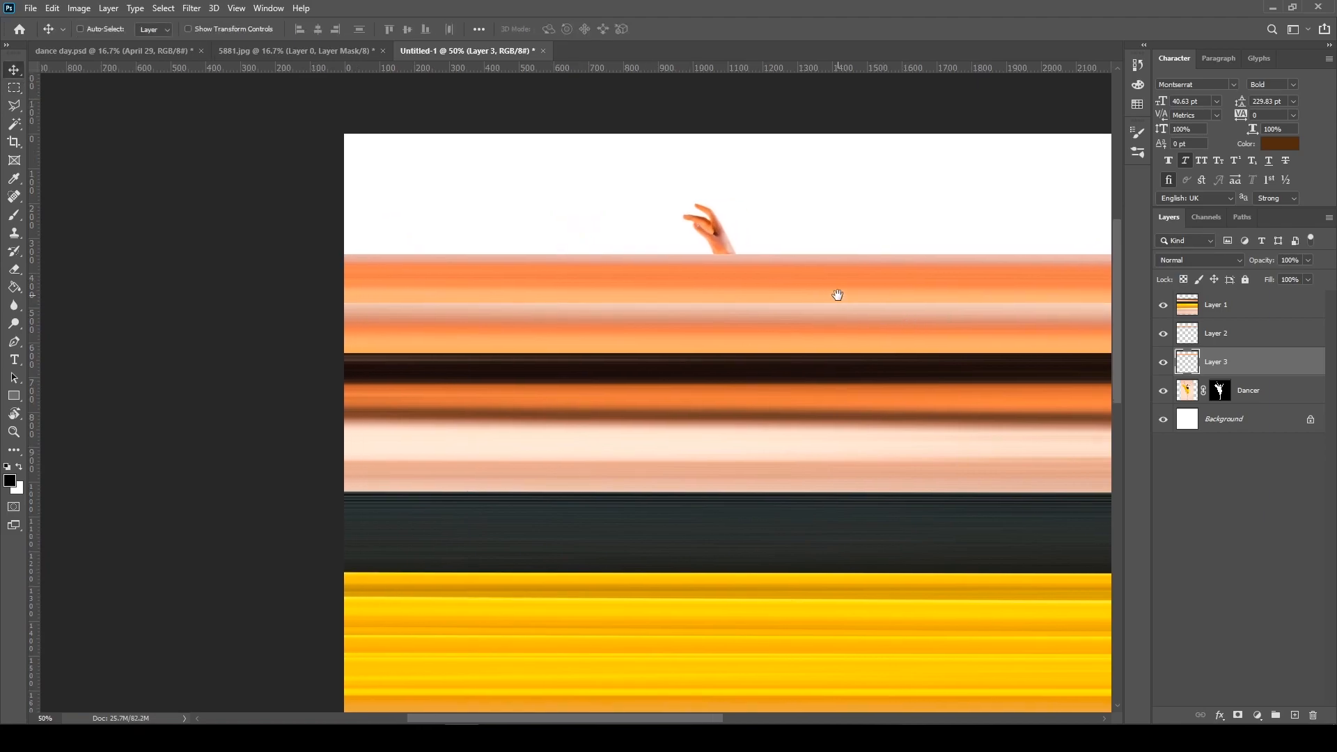
drag(835, 292, 653, 315)
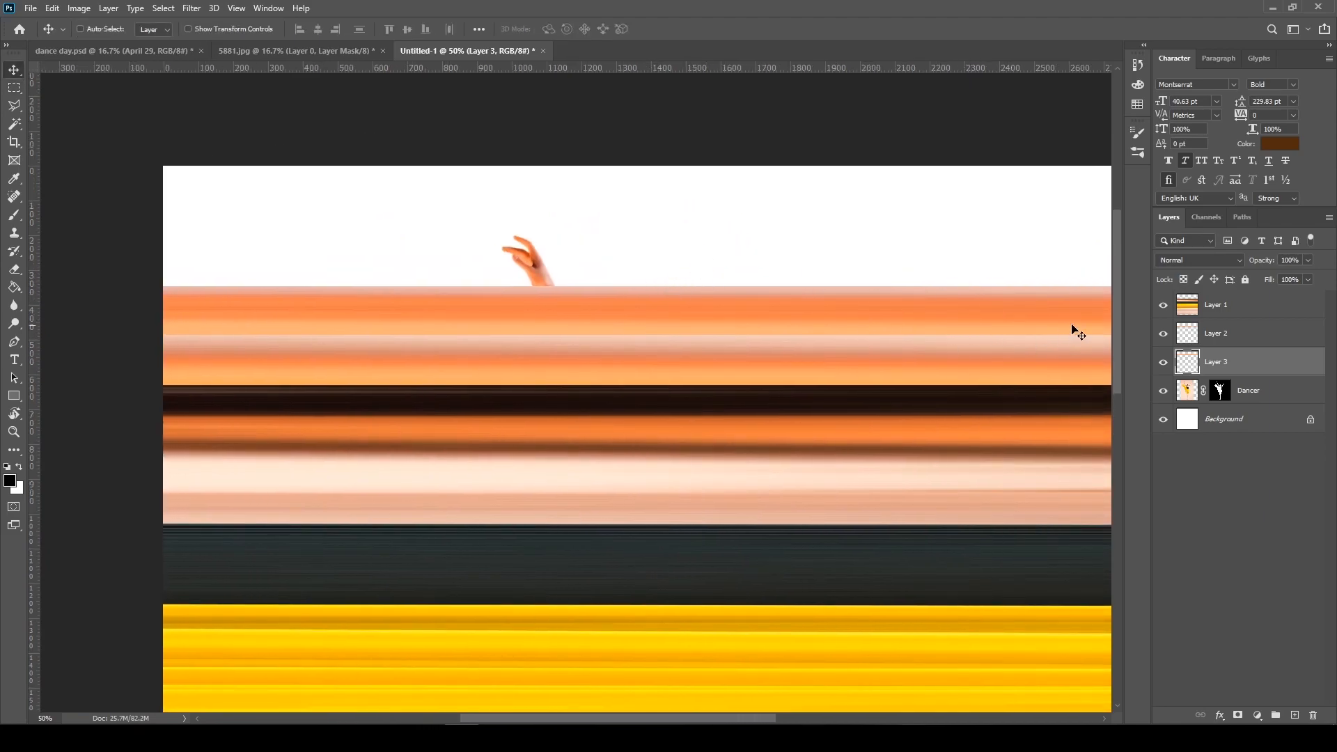
click(1197, 401)
key(m)
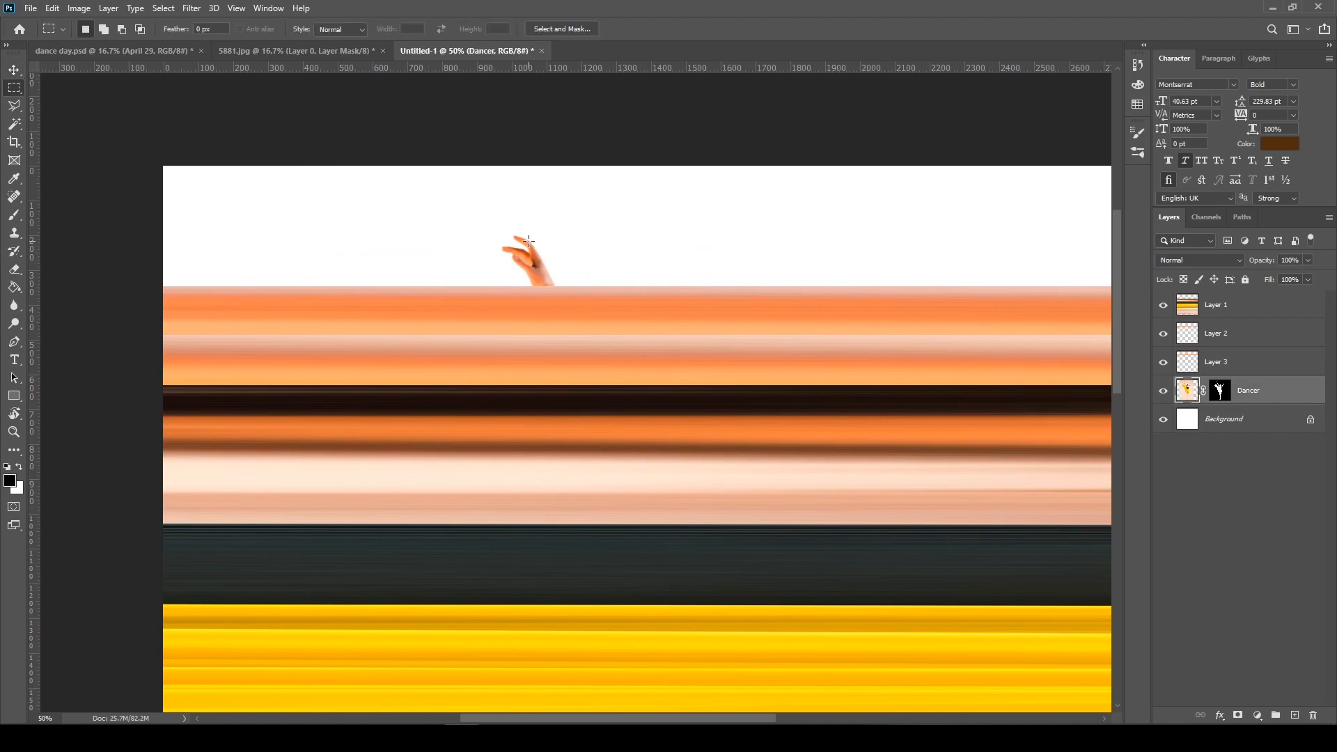
drag(533, 244, 1099, 247)
key(ctrl+j)
key(ctrl+t)
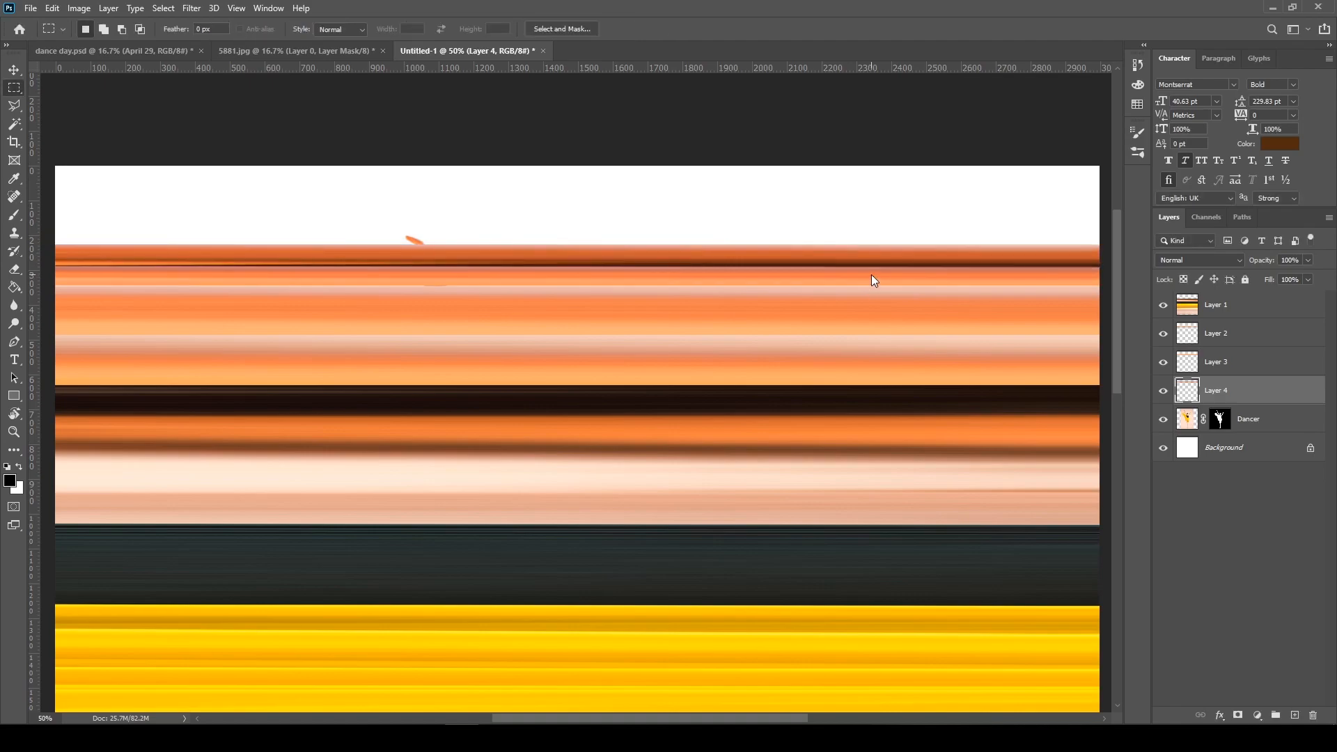
key(Return)
Select a thin vertical strip of the fingertip remaining above the bands on the Dancer layer
key(m)
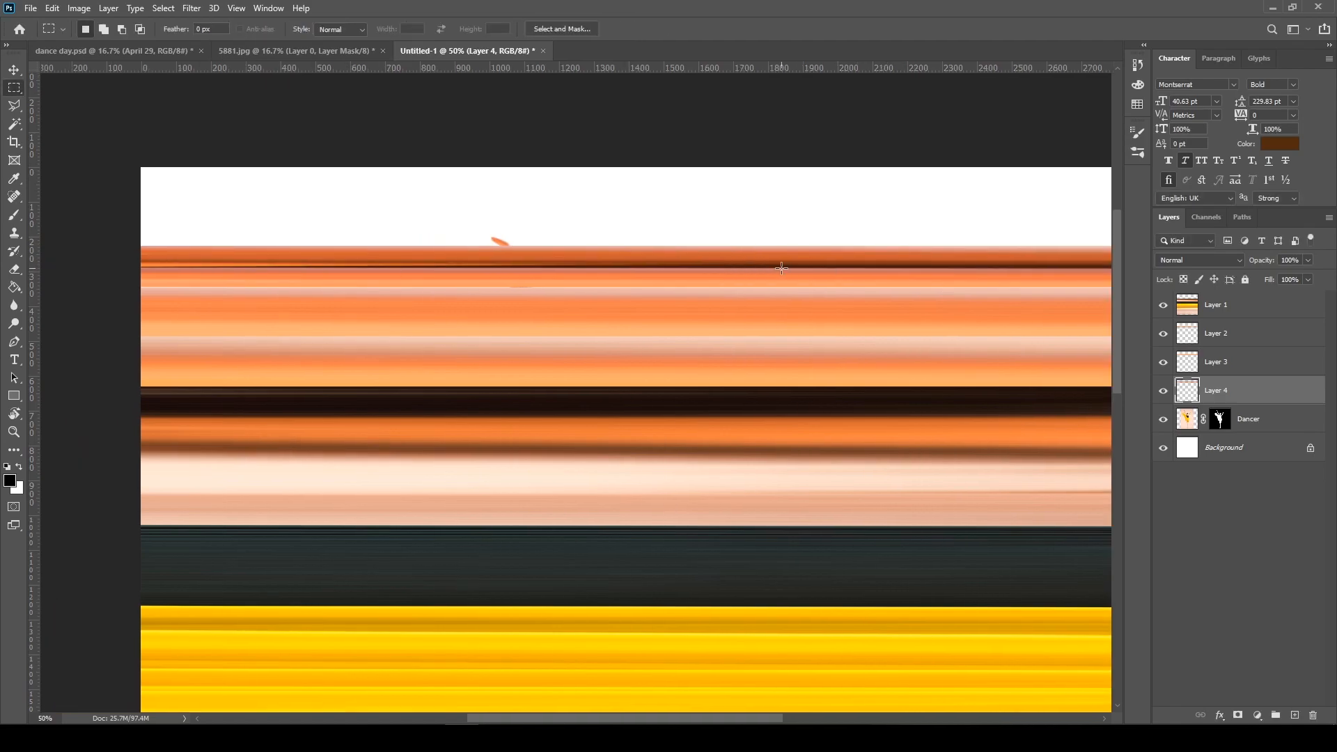
click(1190, 426)
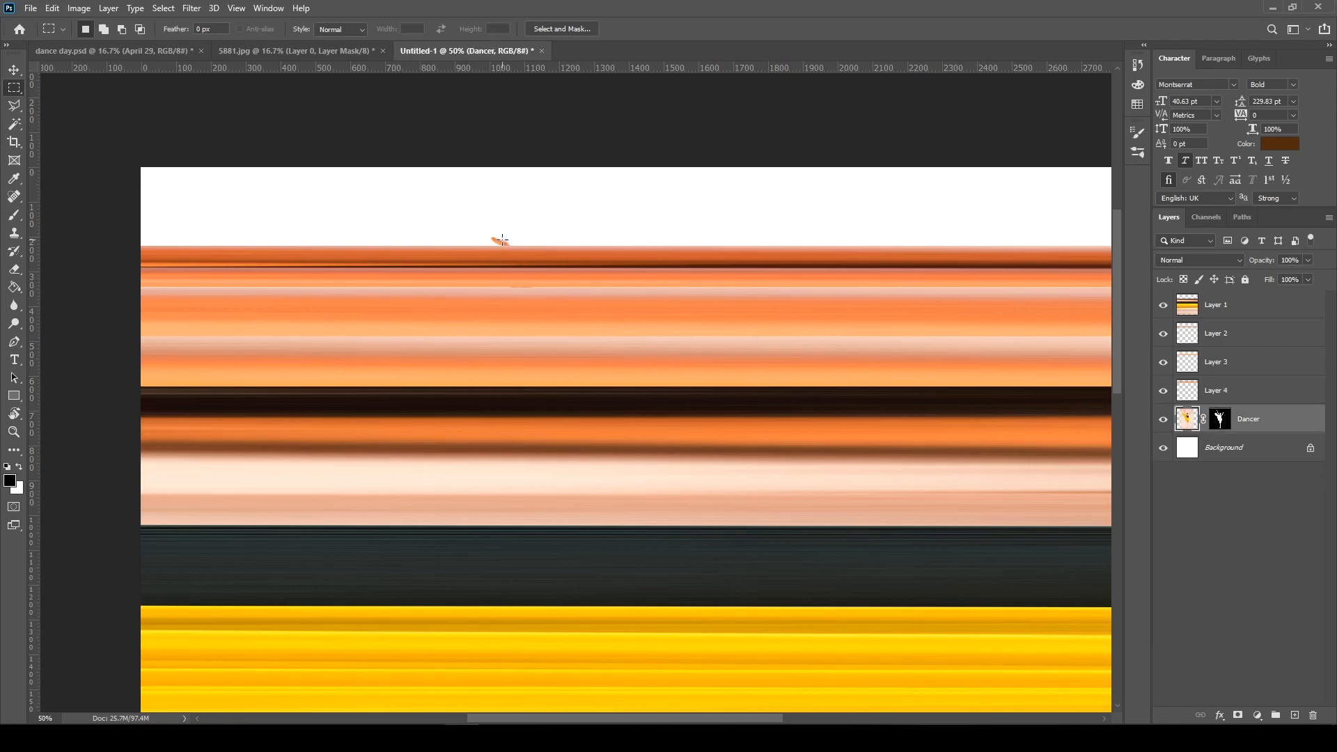
key(ctrl+plus)
key(ctrl+plus)
drag(512, 264, 587, 420)
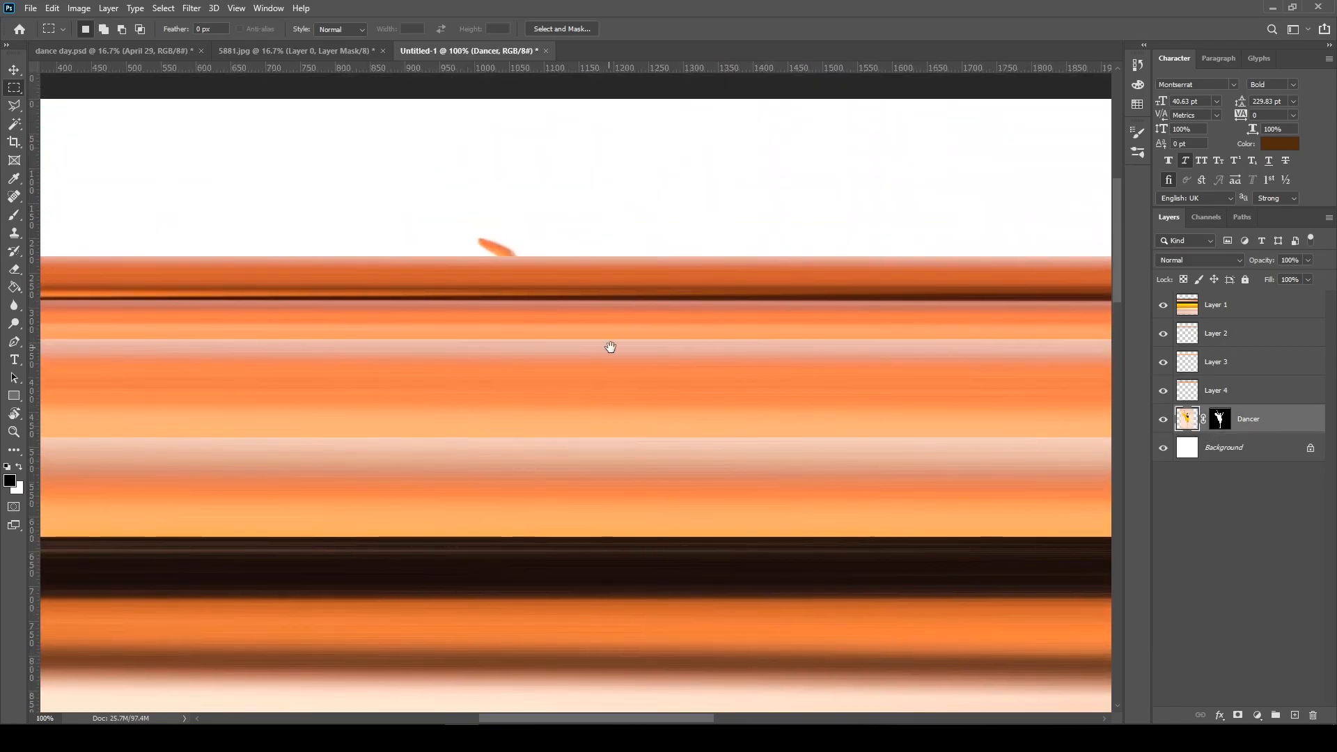
drag(501, 246, 501, 255)
key(ctrl+minus)
key(ctrl+minus)
key(ctrl+t)
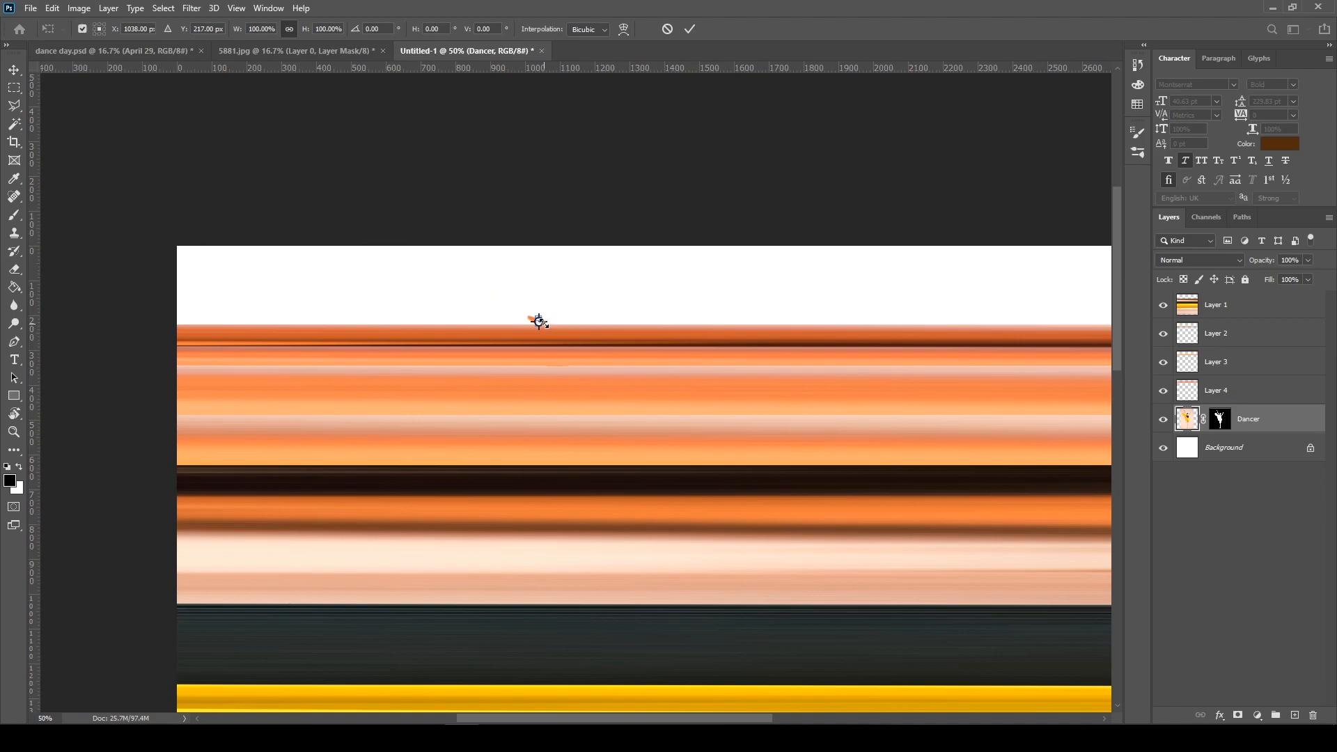
drag(545, 321, 1006, 295)
key(Return)
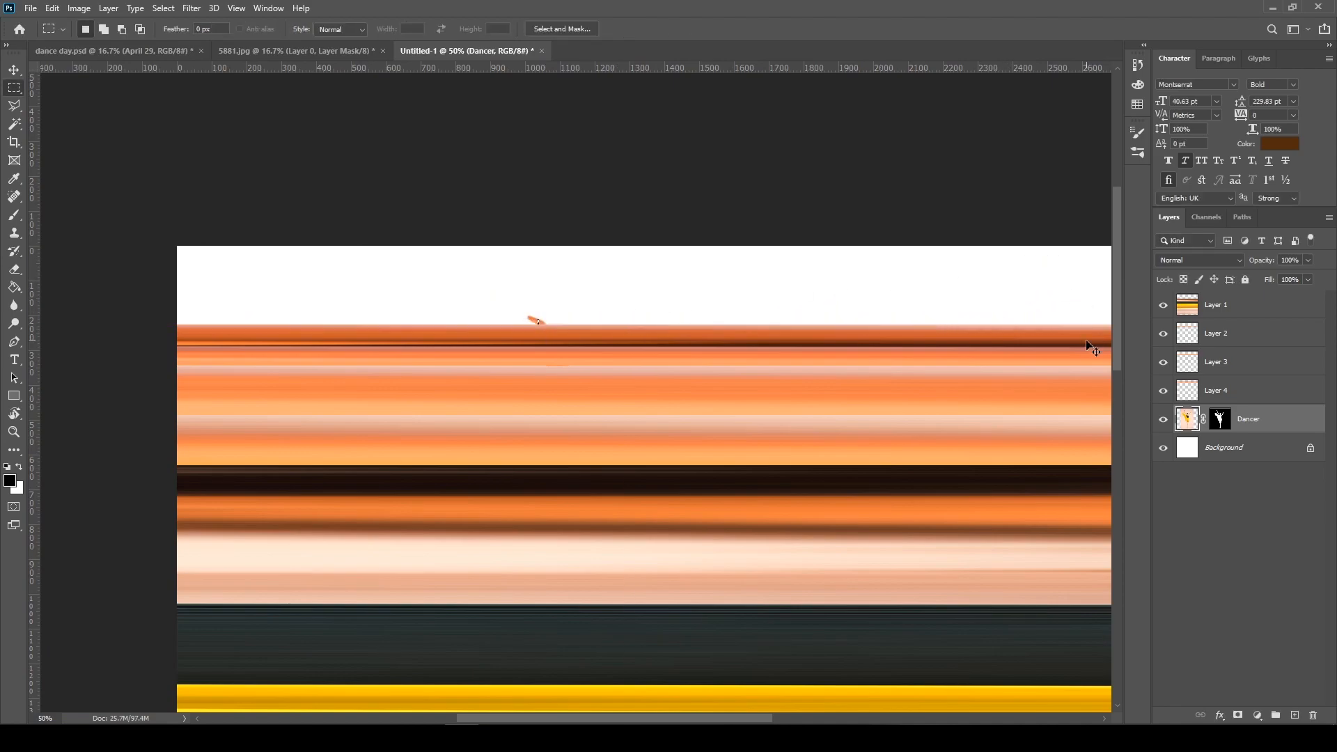
Copy the selected fingertip strip to a new layer and stretch it horizontally across the full canvas width
key(ctrl+j)
key(ctrl+t)
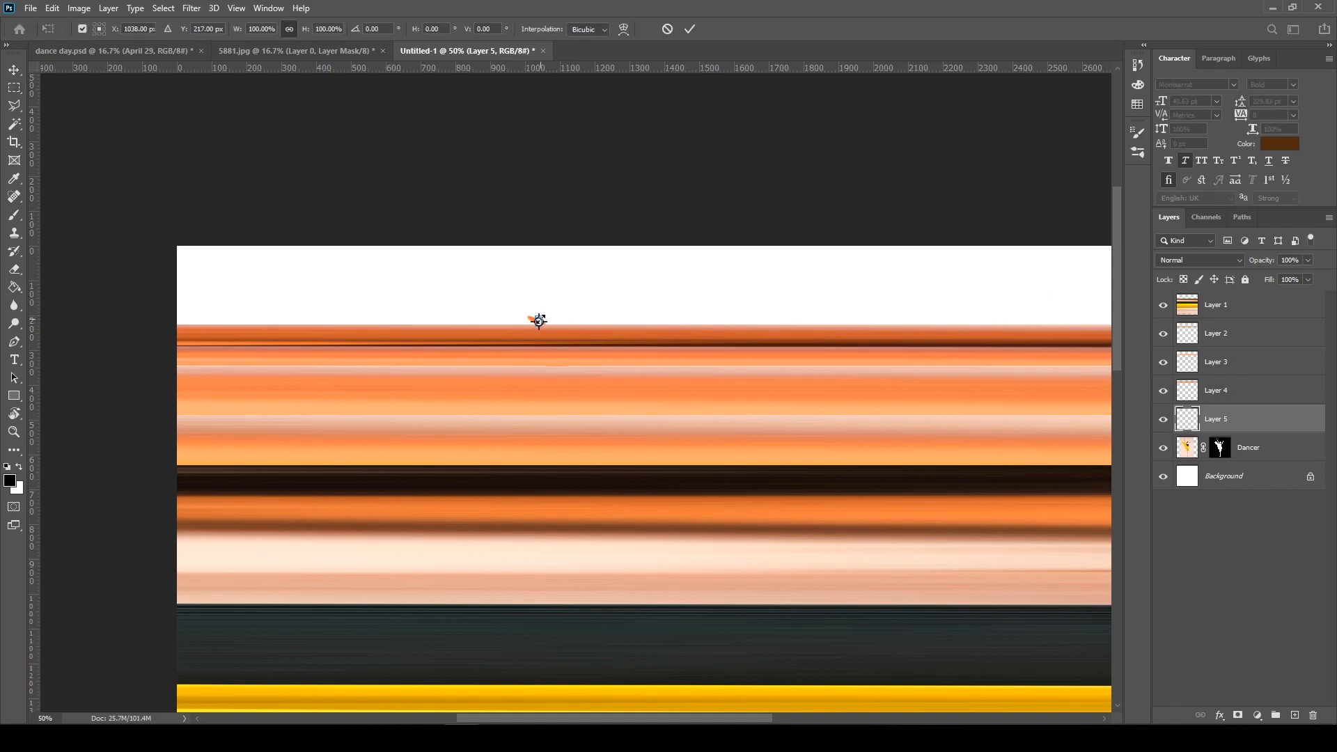
drag(543, 320, 907, 307)
drag(992, 348, 1030, 320)
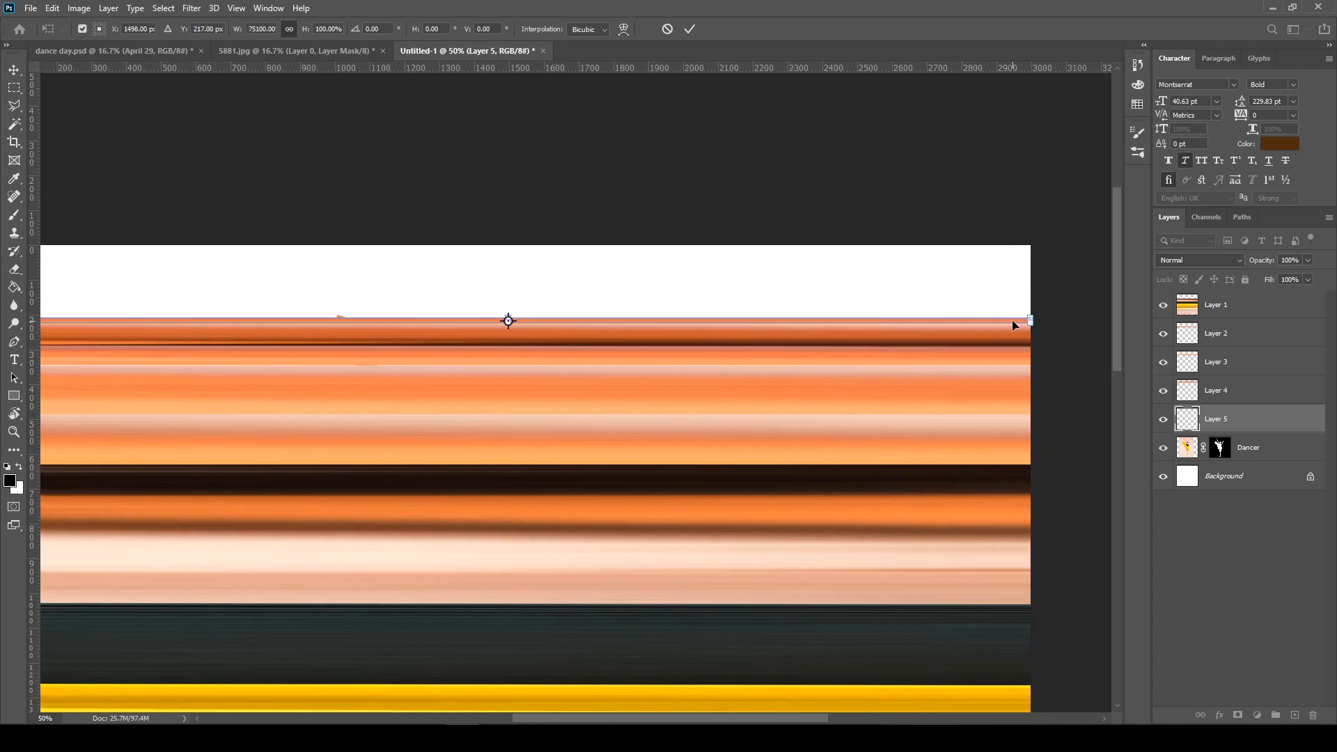
key(Return)
drag(568, 424, 758, 326)
key(ctrl+minus)
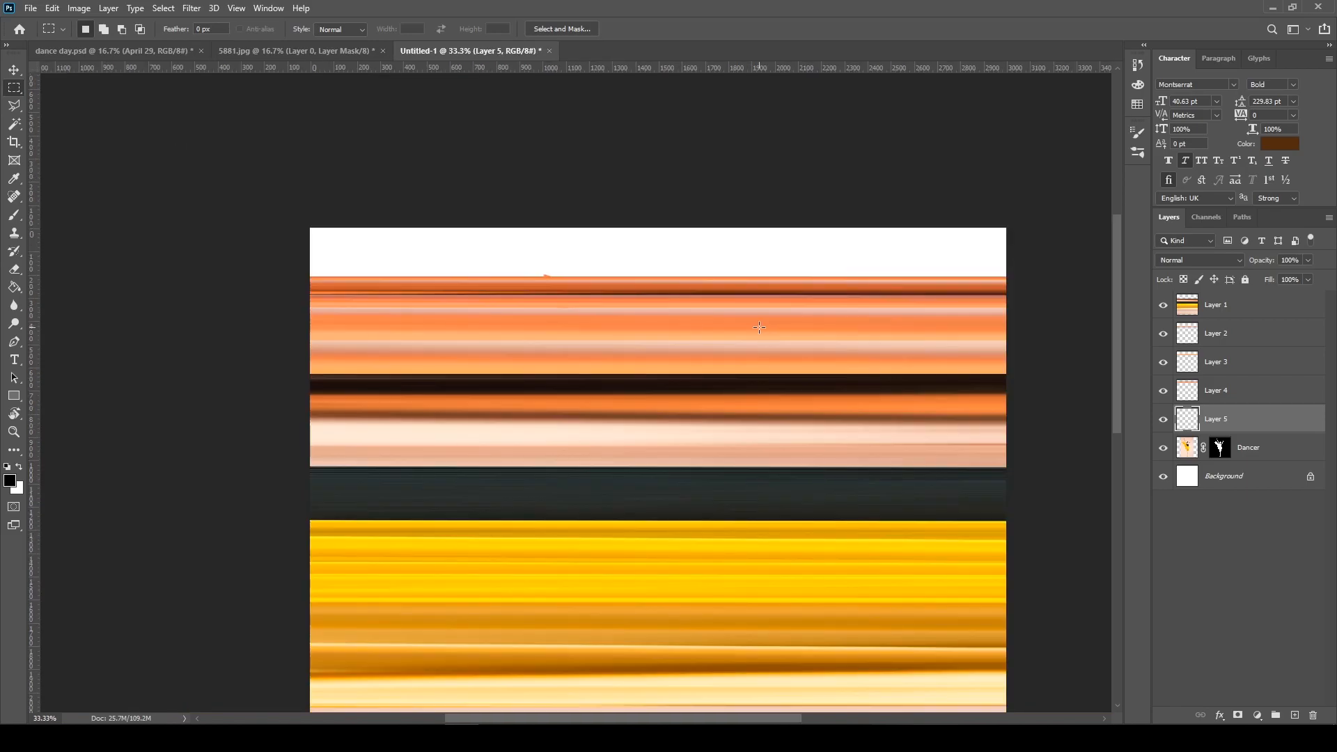
Merge the five colour-band layers, Layer 1 through Layer 5, into a single layer
shift+click(1246, 309)
key(v)
click(1258, 310)
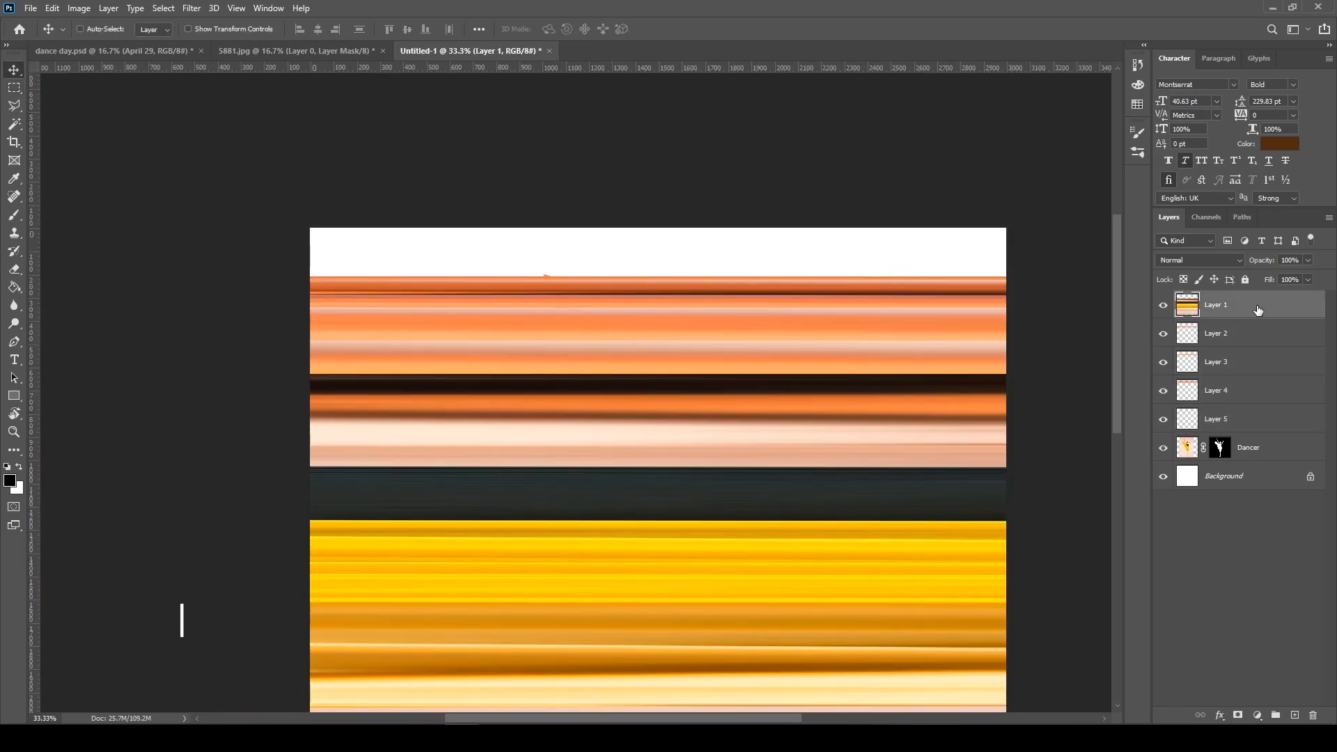
shift+click(1256, 403)
shift+click(1258, 423)
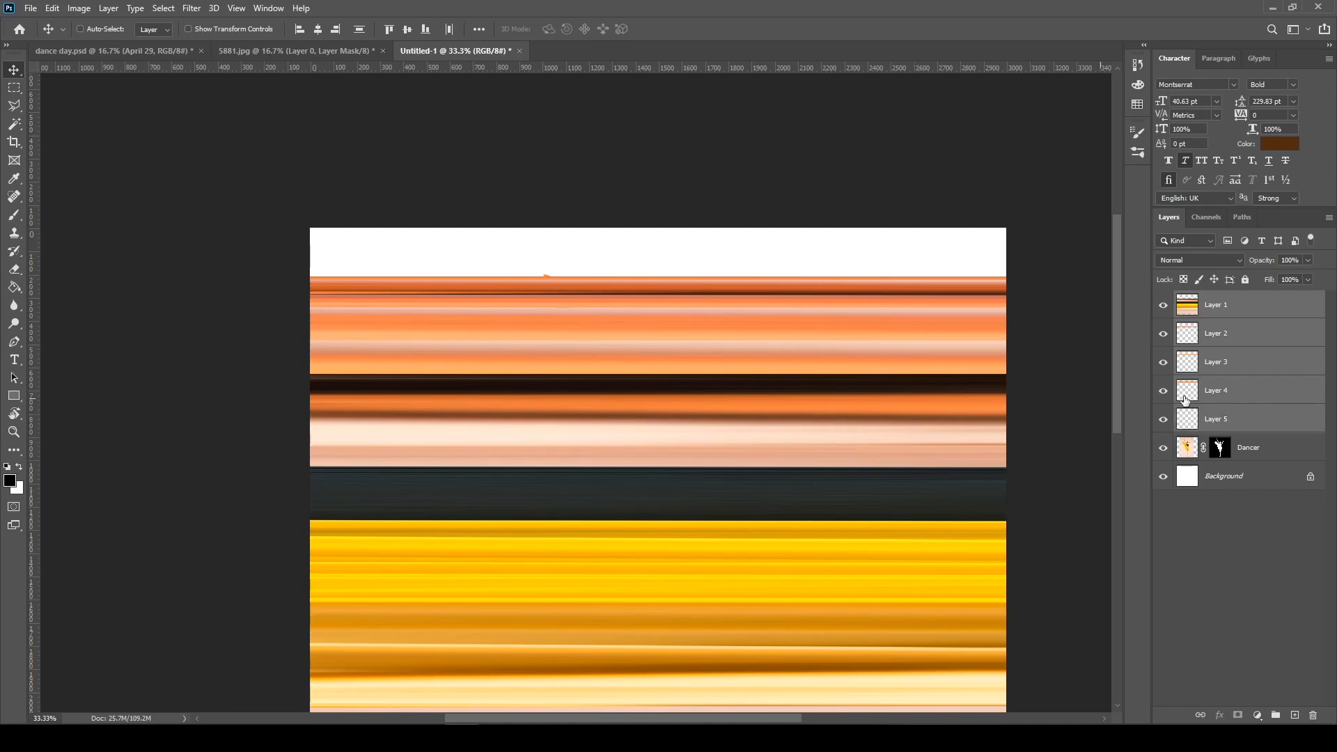
right_click(1291, 422)
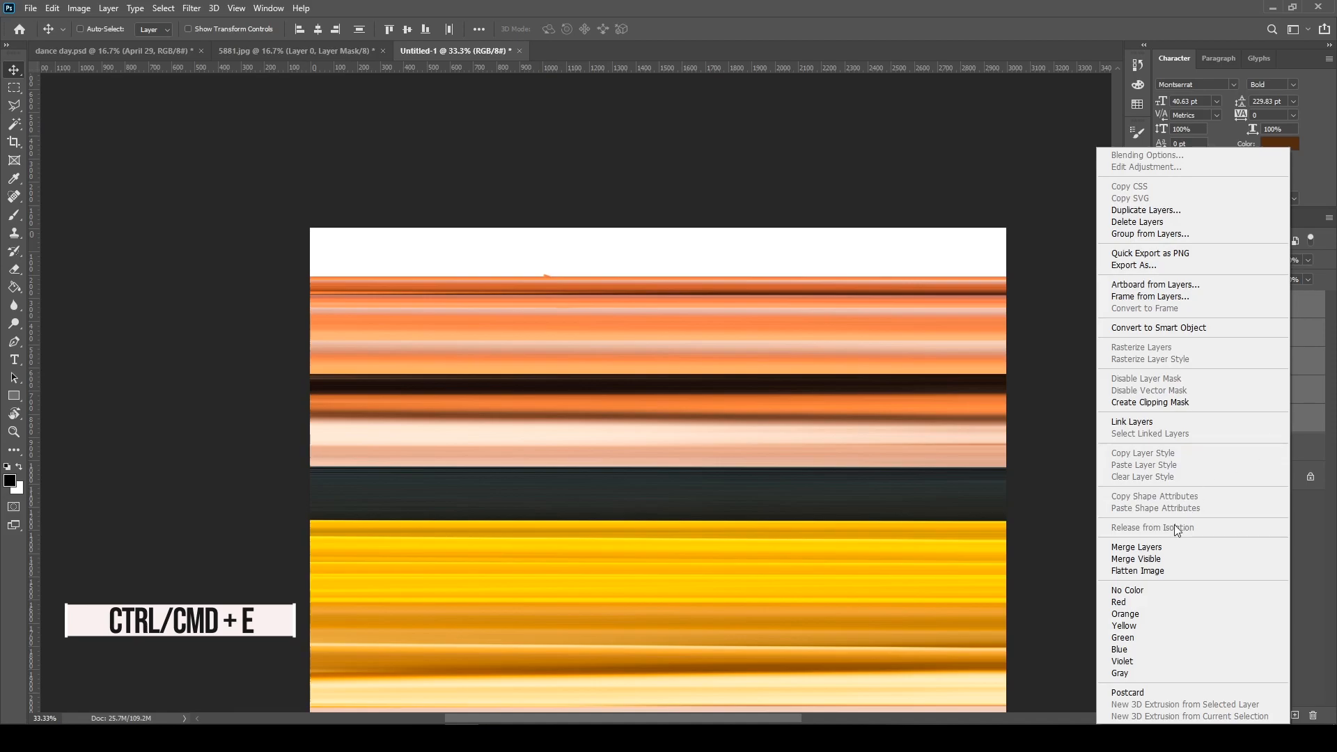
click(1143, 549)
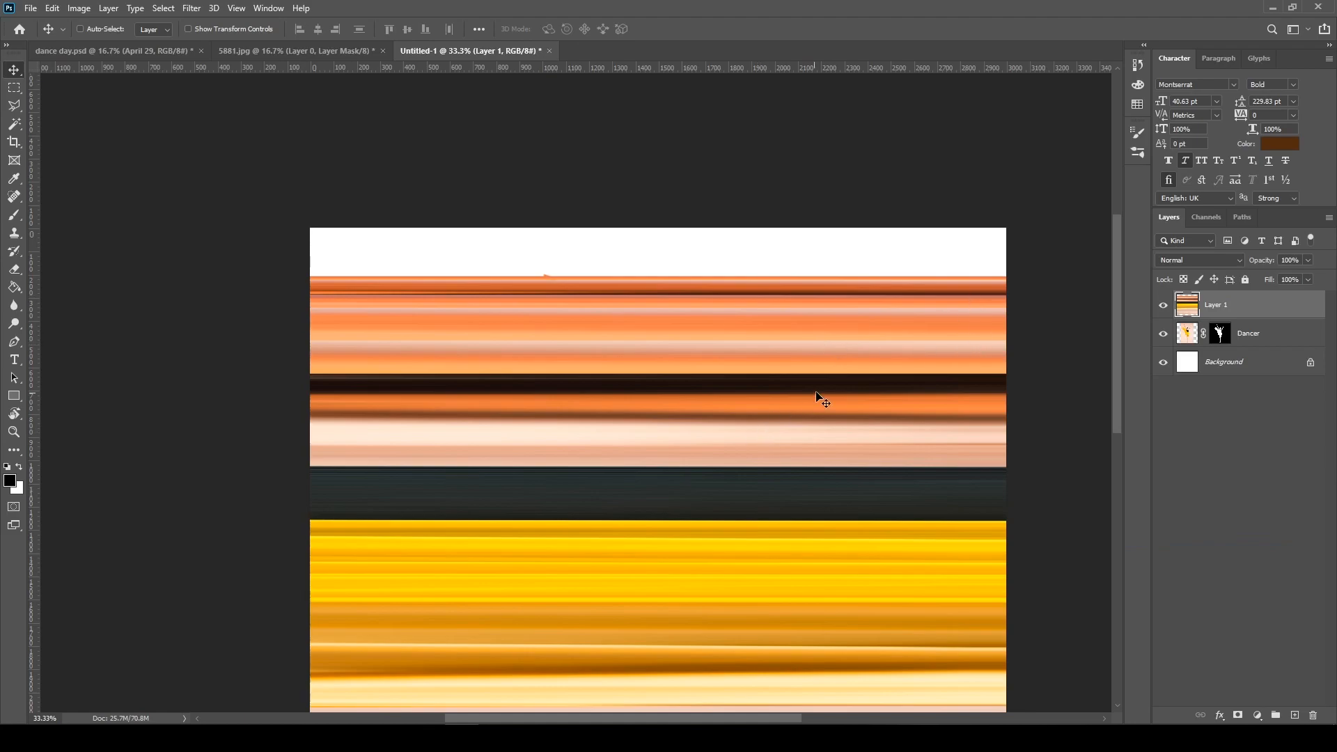
Move the merged colour bands up until they meet the canvas's upper edge
key(ctrl+minus)
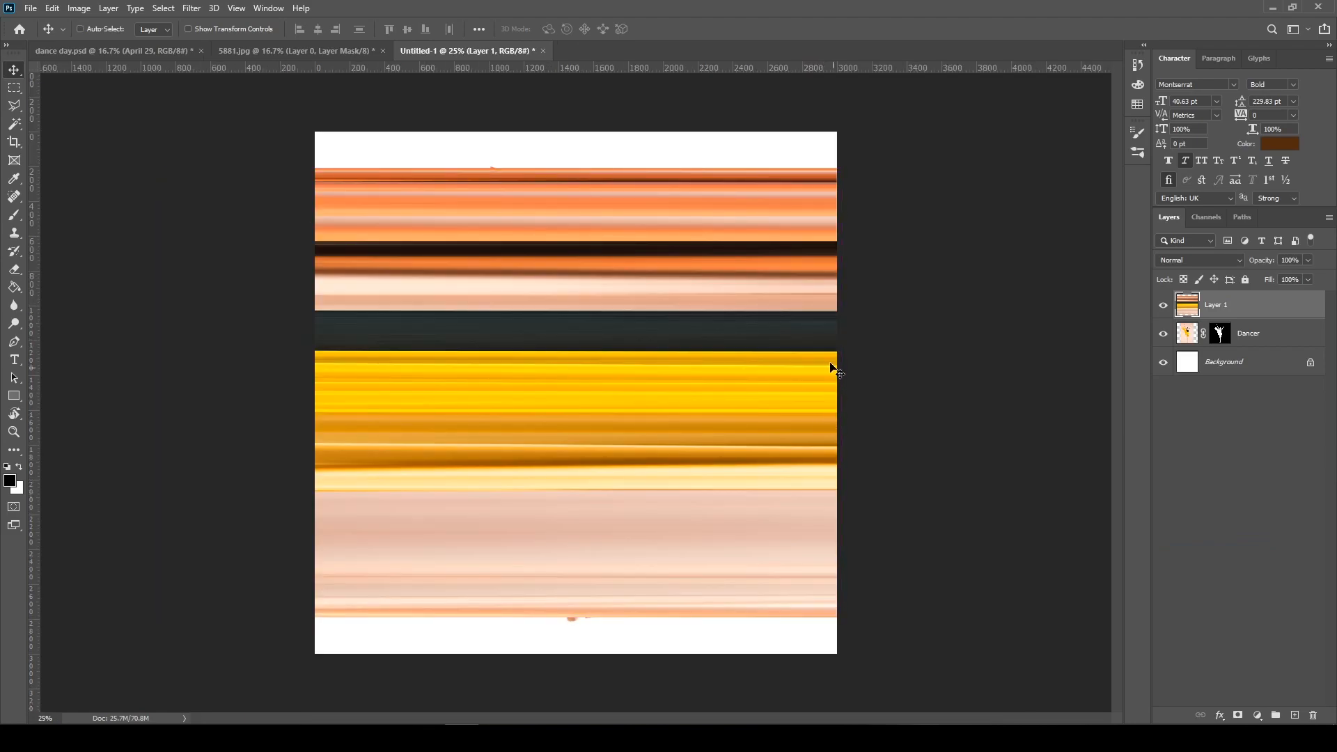
drag(782, 332, 773, 292)
key(ctrl+t)
drag(162, 356, 369, 385)
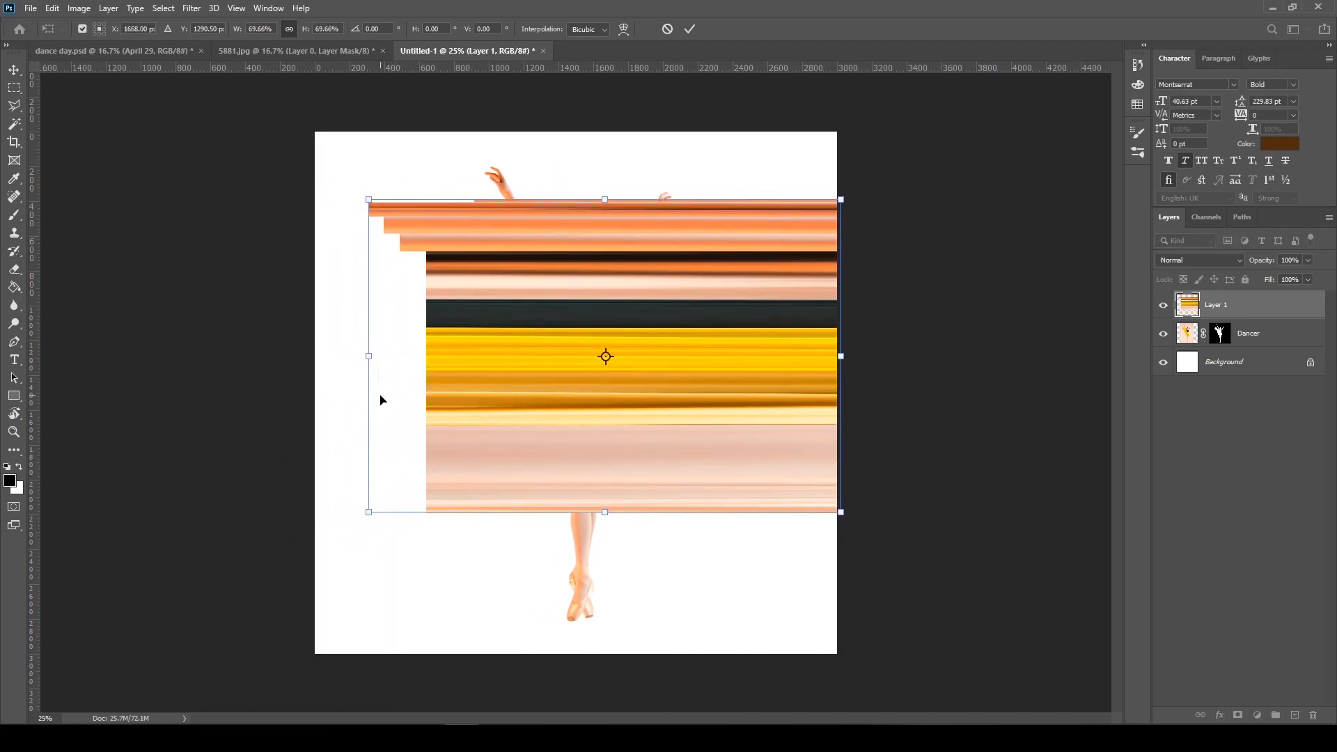
key(Escape)
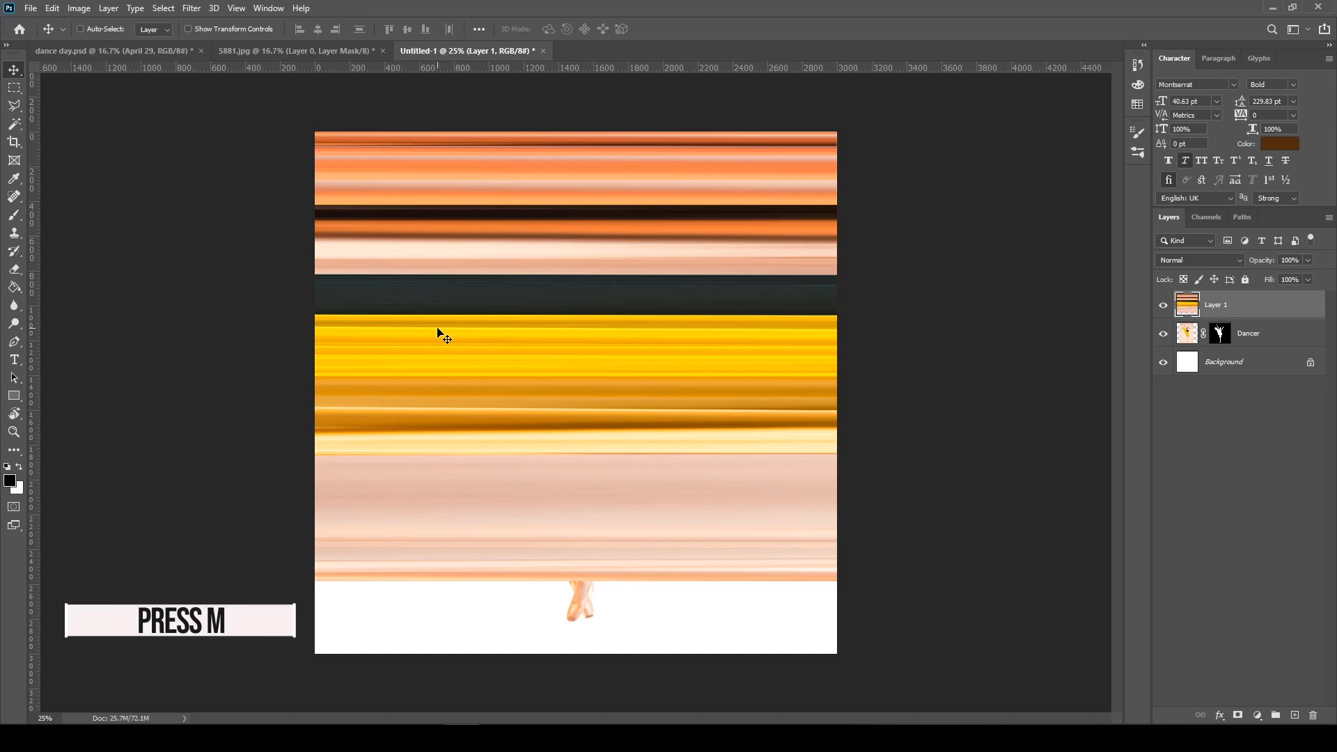
Select the whole canvas area, cut the visible bands to a new layer, and delete the leftover Layer 1
key(m)
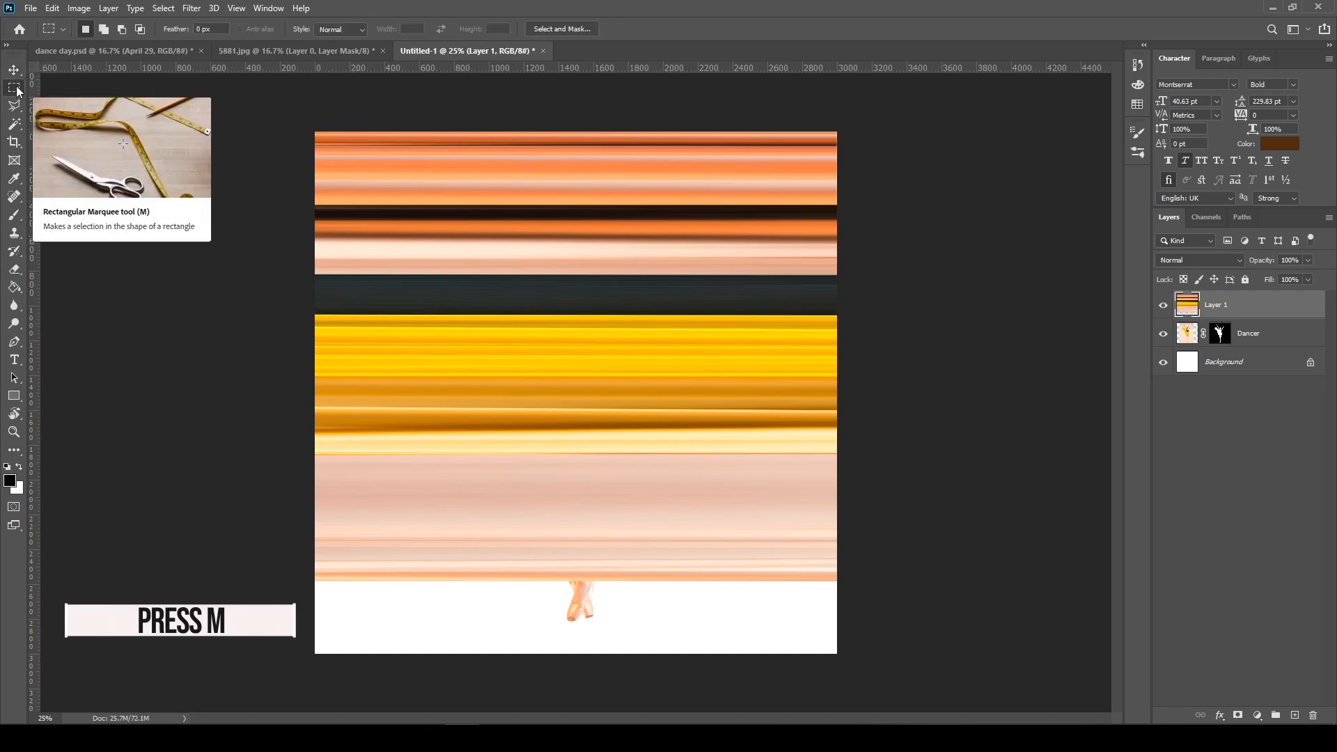
drag(326, 127, 894, 699)
right_click(542, 233)
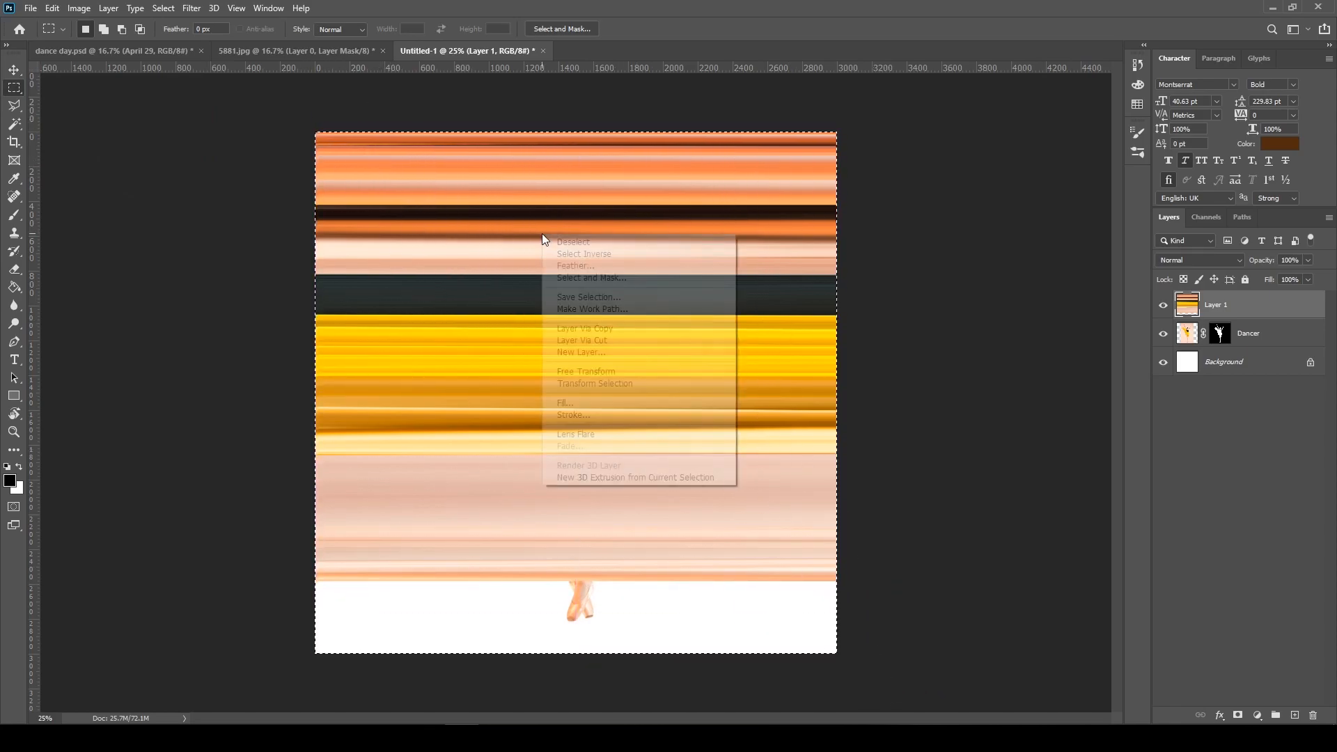
click(616, 343)
click(1234, 344)
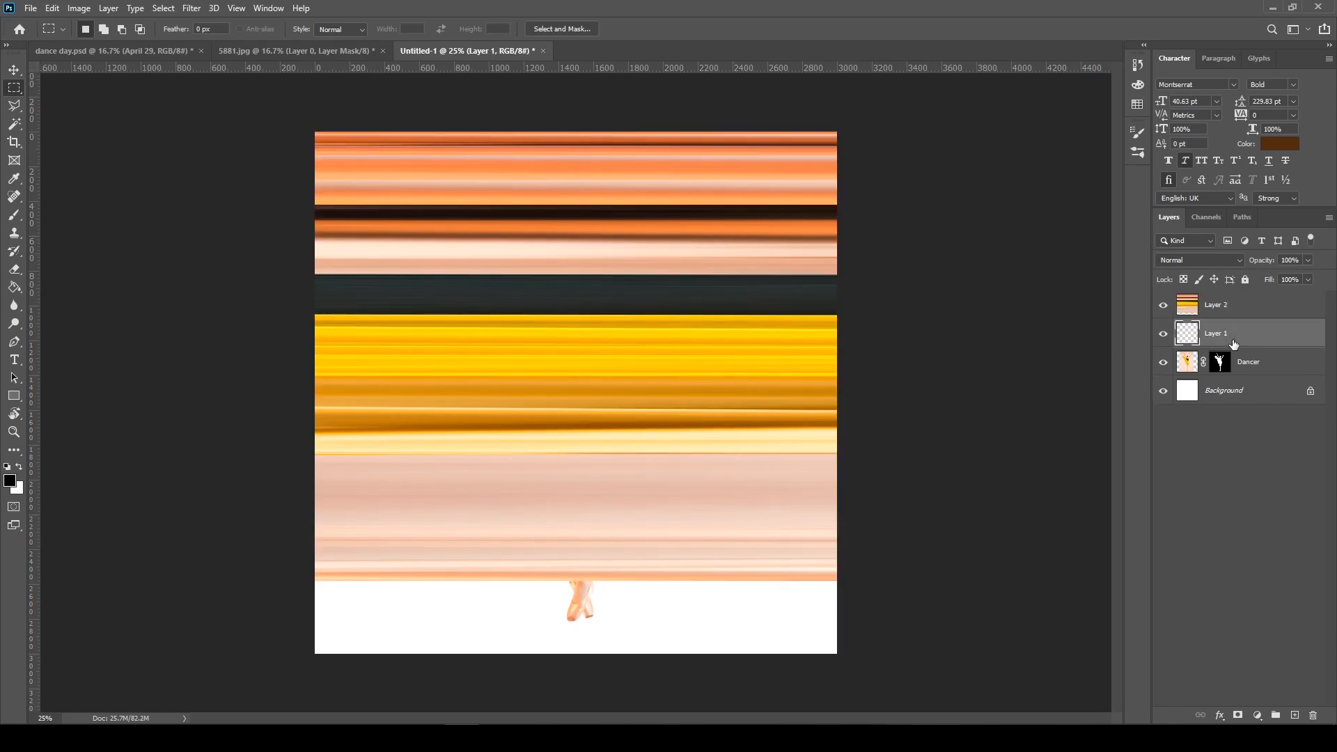
key(Delete)
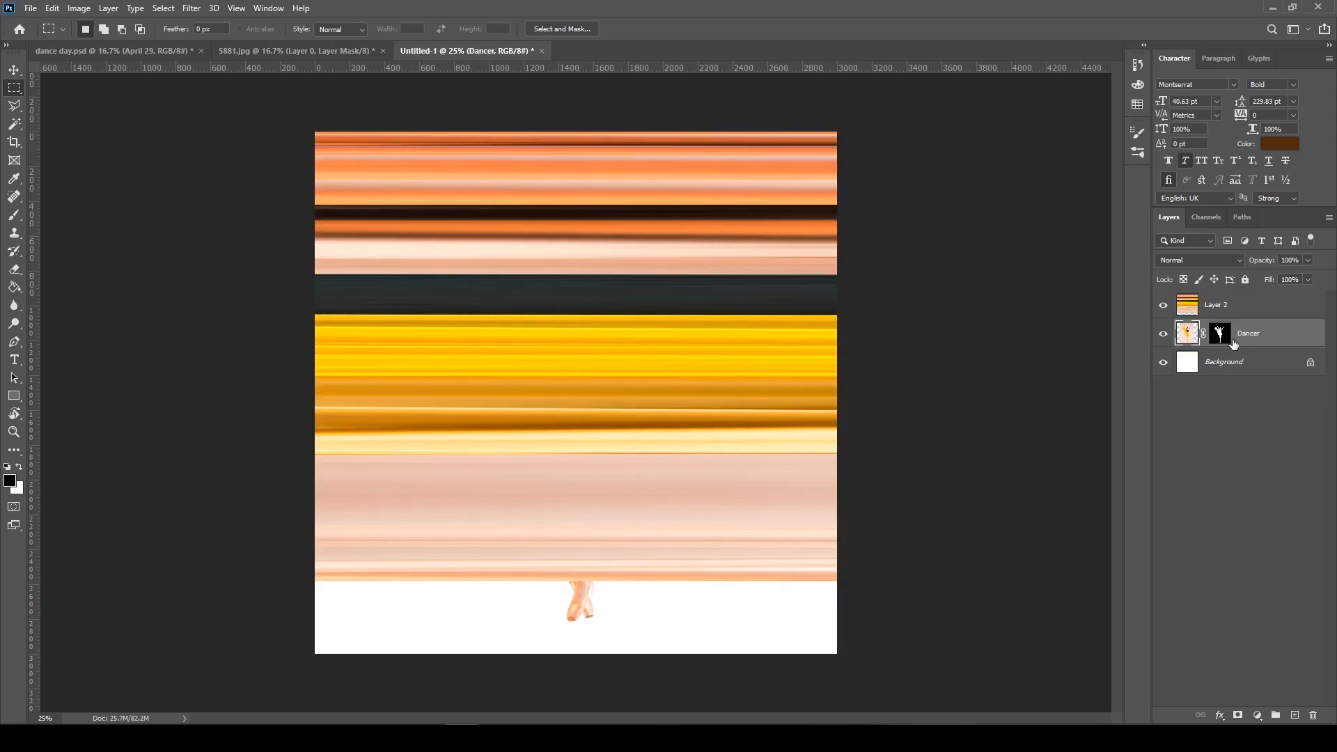
Rename the colour-band layer as lines
click(1218, 309)
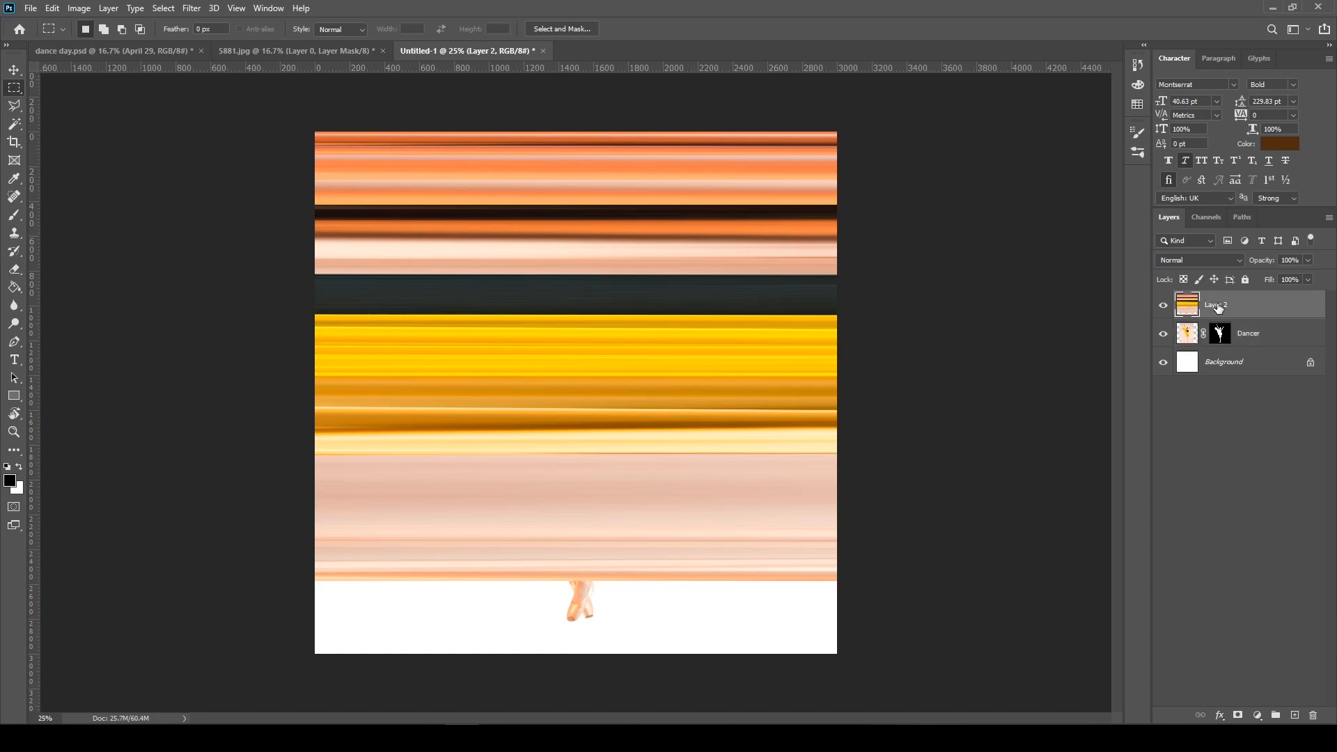
double_click(1218, 307)
text(lines)
key(Return)
Duplicate the lines layer once as lines copy within the same document
right_click(1267, 310)
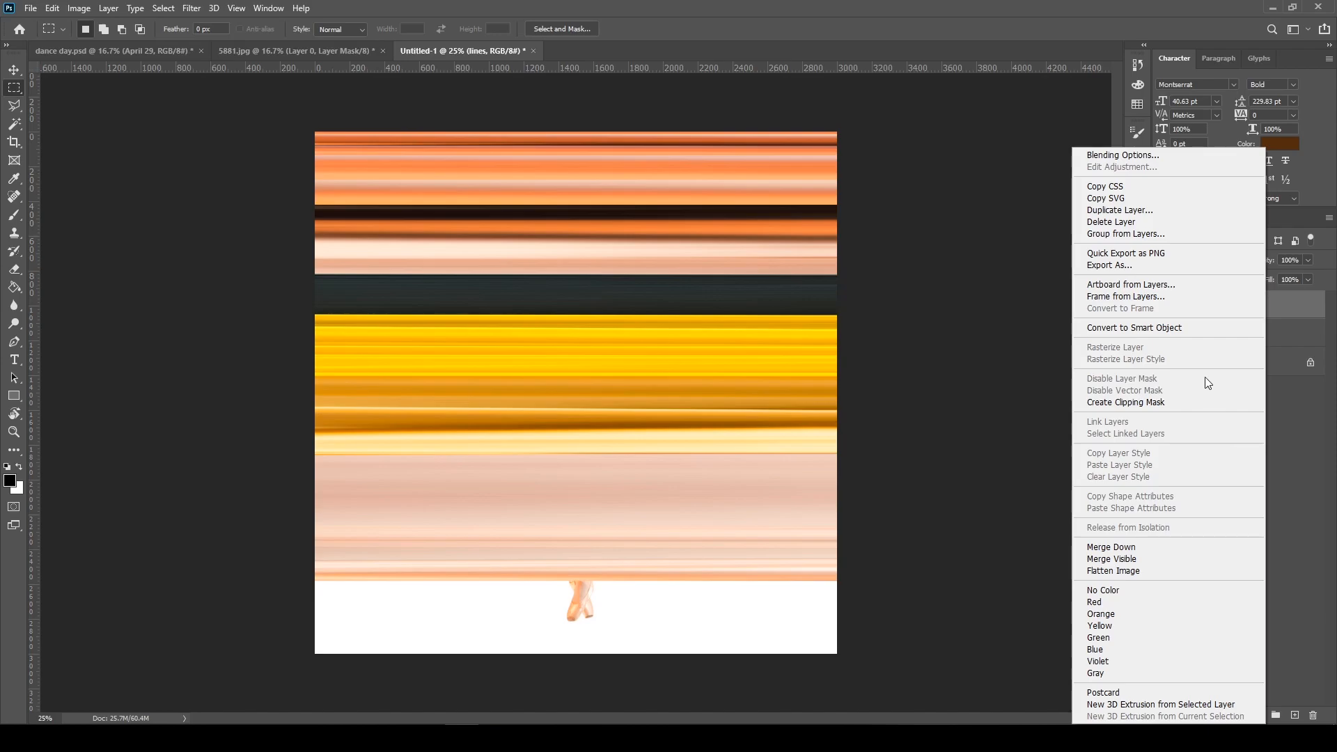
click(1142, 210)
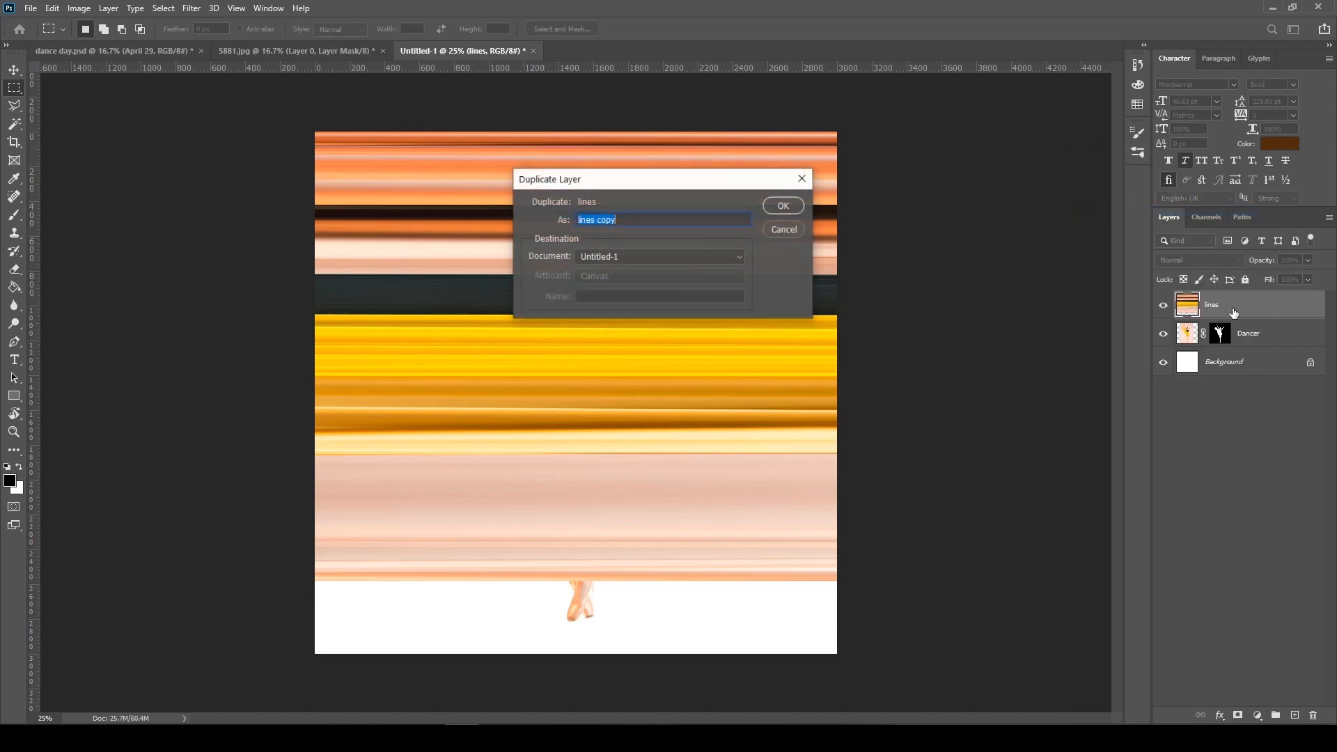
click(780, 207)
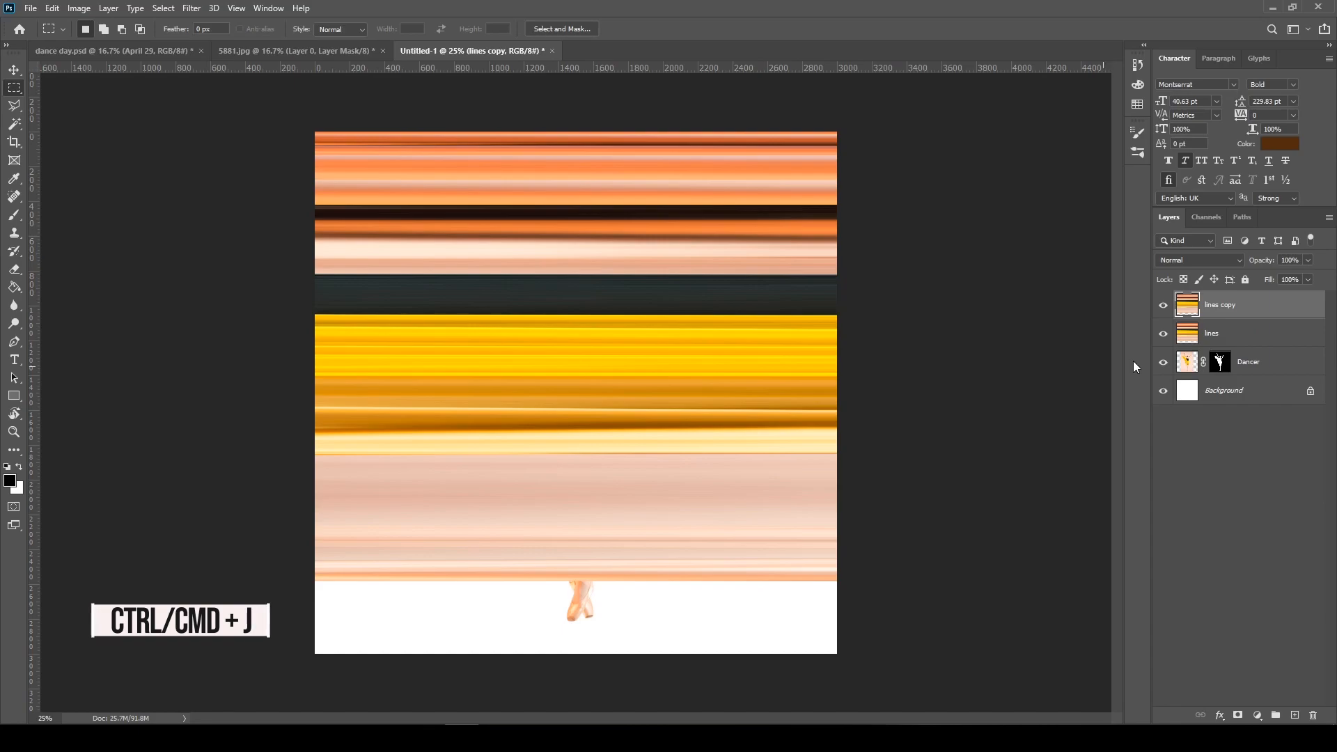
key(ctrl+j)
key(ctrl+z)
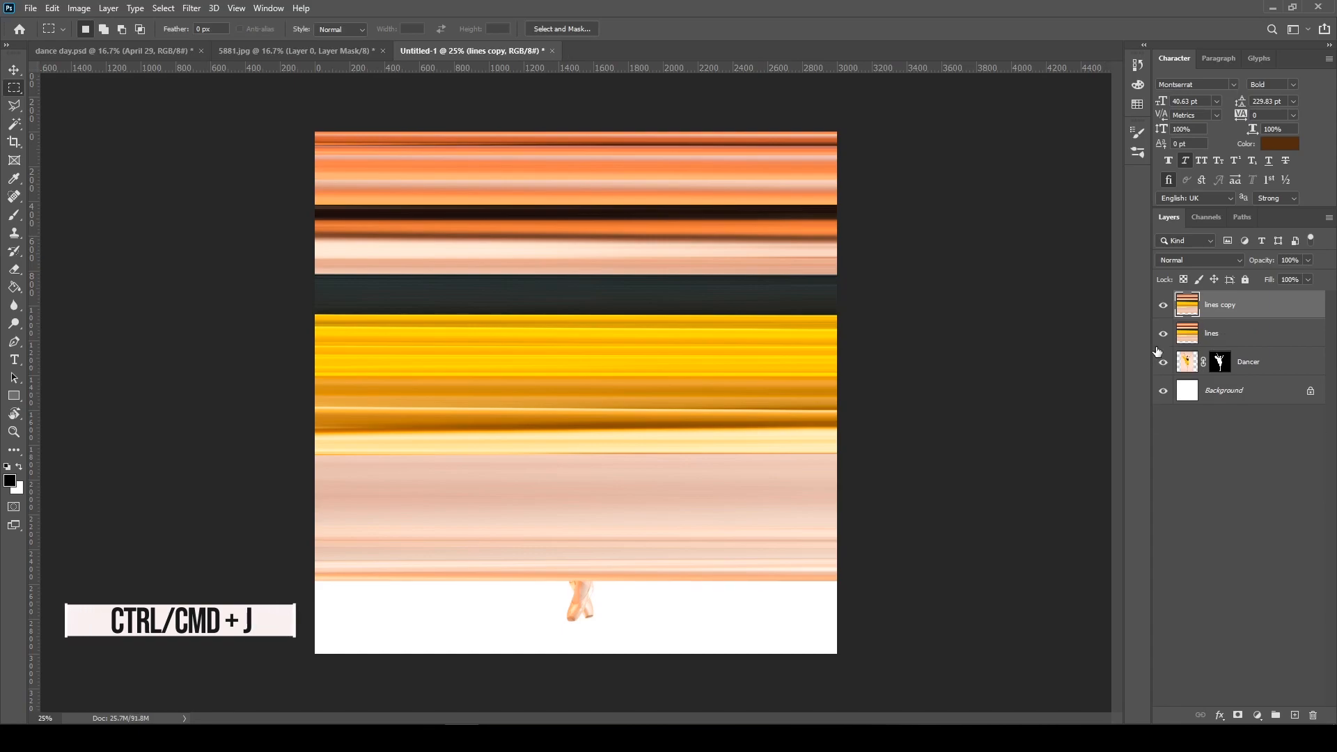
Apply the Polar Coordinates distort filter with Rectangular to Polar to the lines copy layer
key(v)
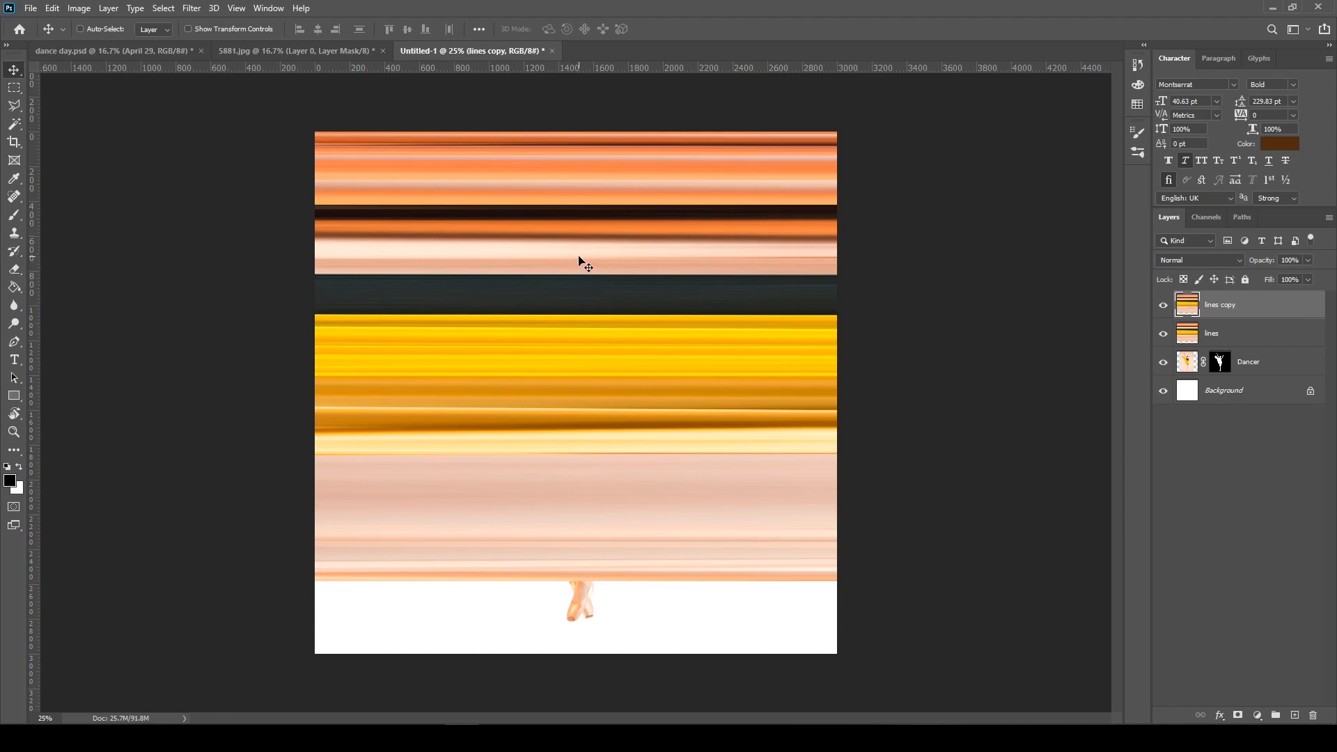
click(195, 8)
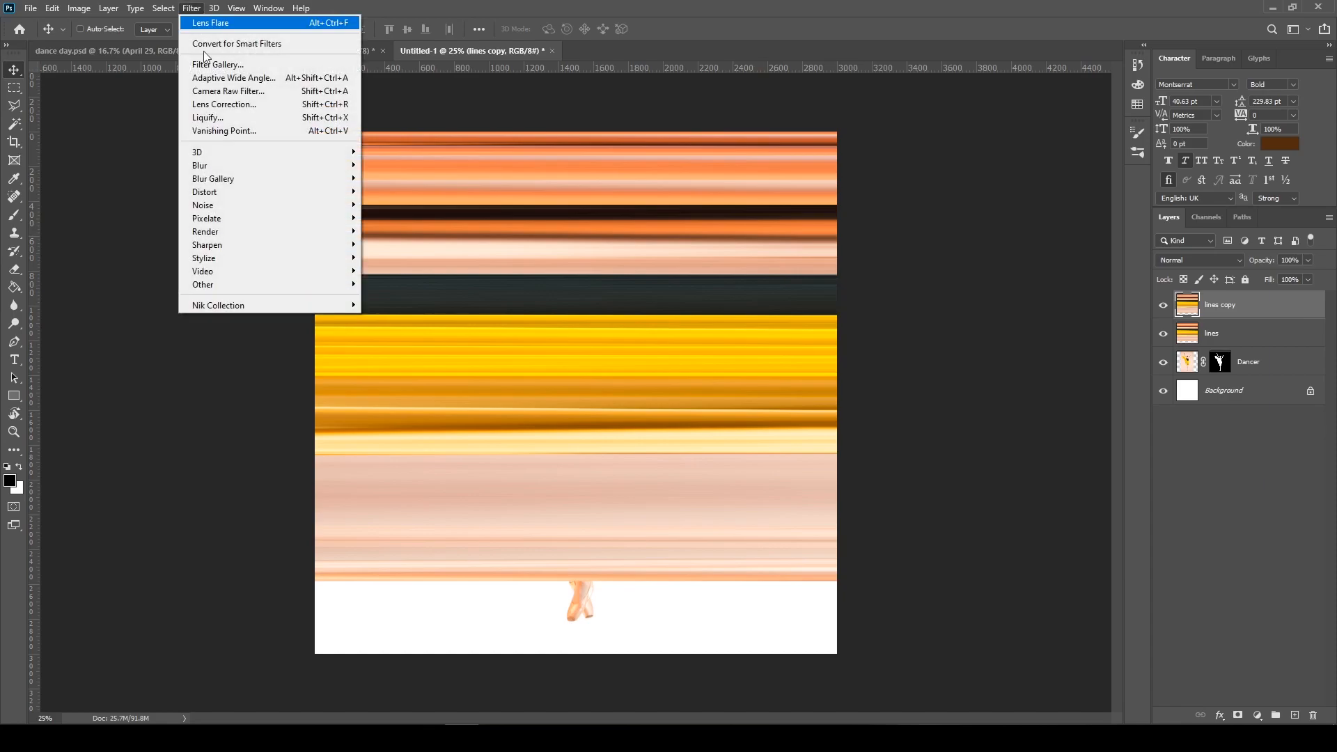
mouse_move(247, 193)
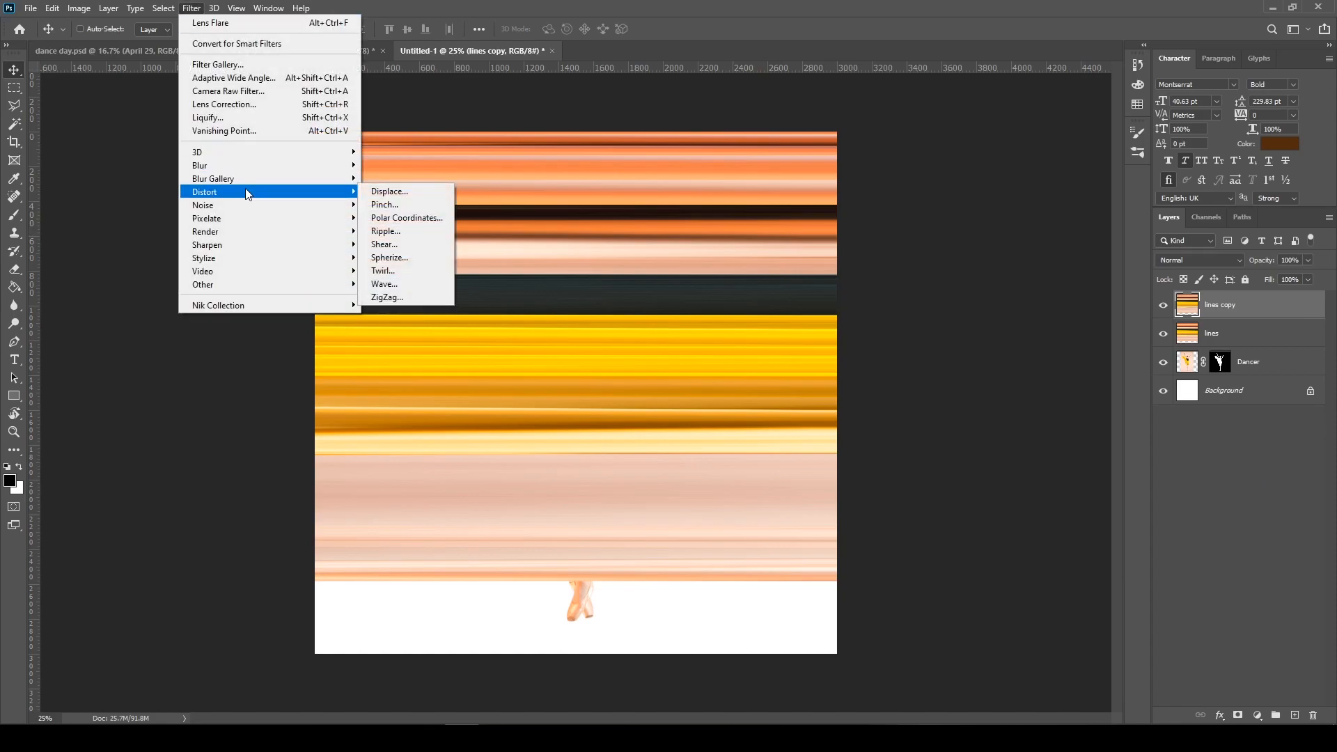
click(419, 218)
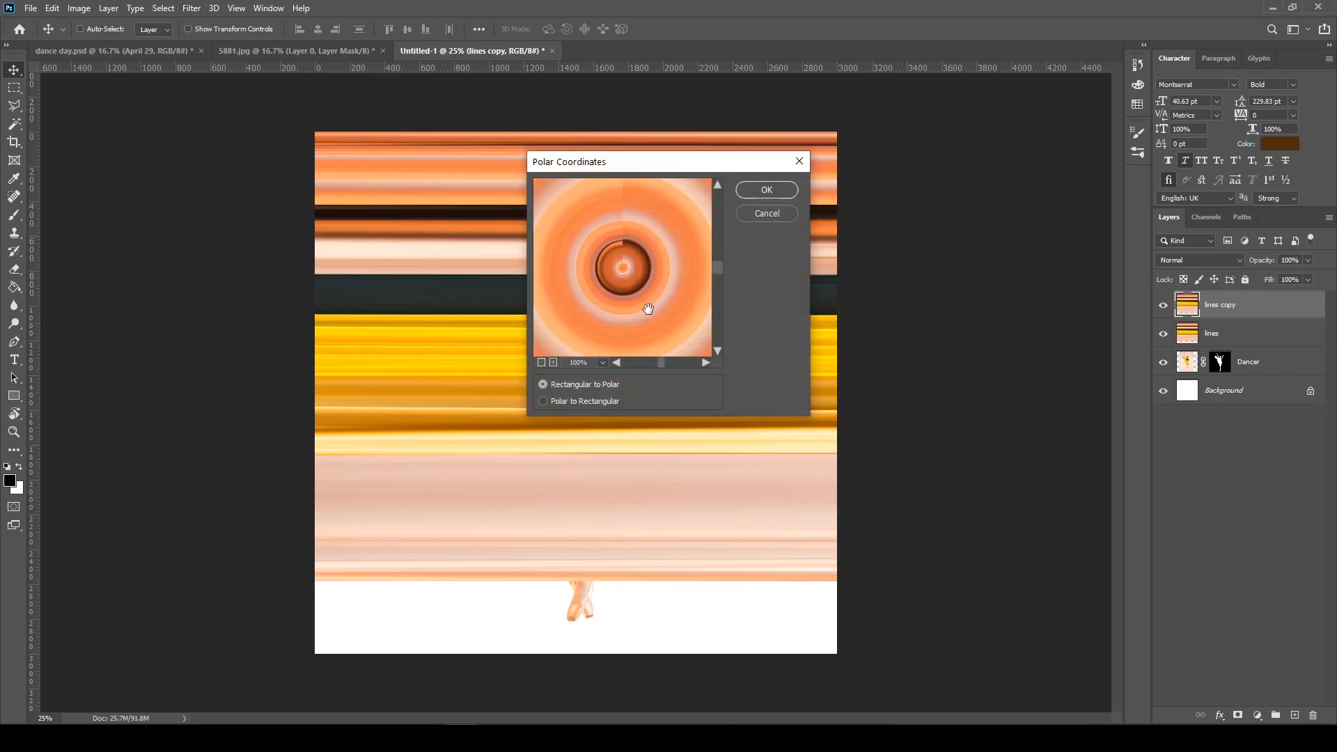
click(545, 362)
click(545, 361)
click(545, 361)
click(544, 361)
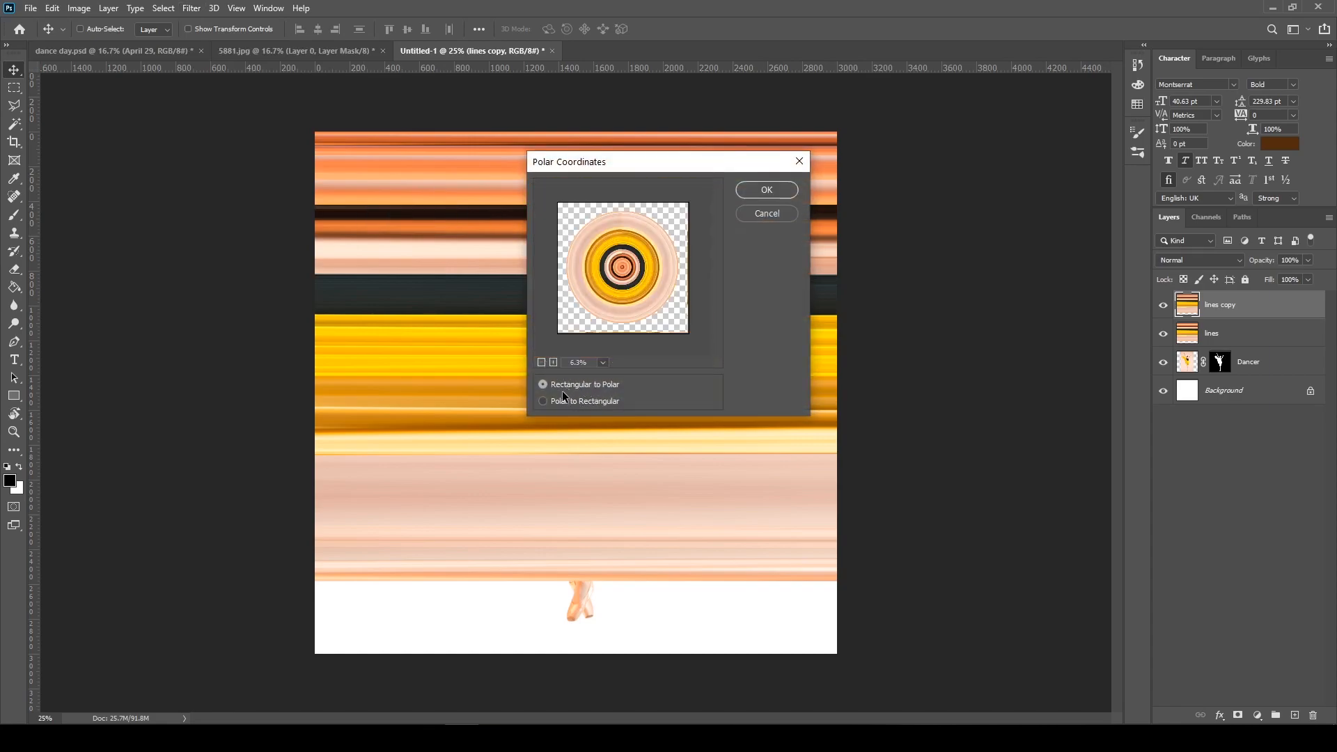
click(583, 400)
click(574, 385)
click(766, 190)
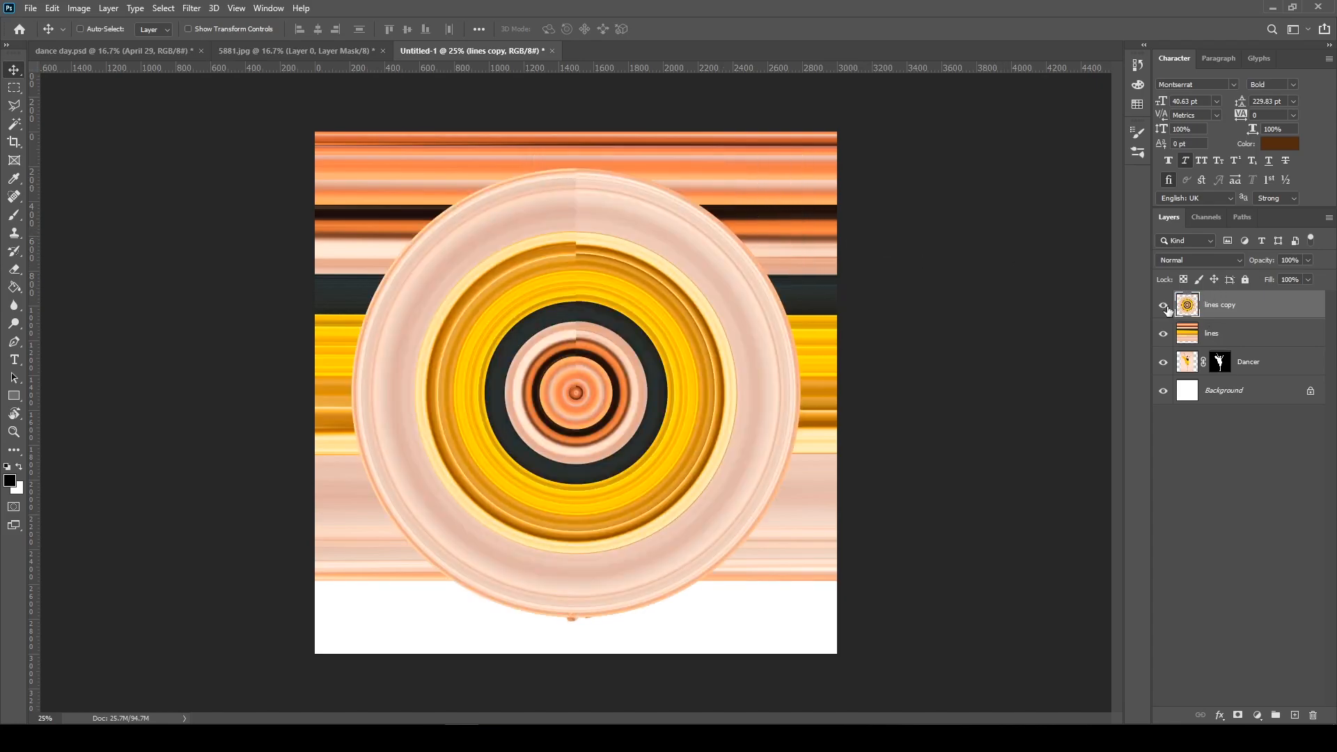
Hide the lines copy layer and flip the lines layer vertically
click(1233, 335)
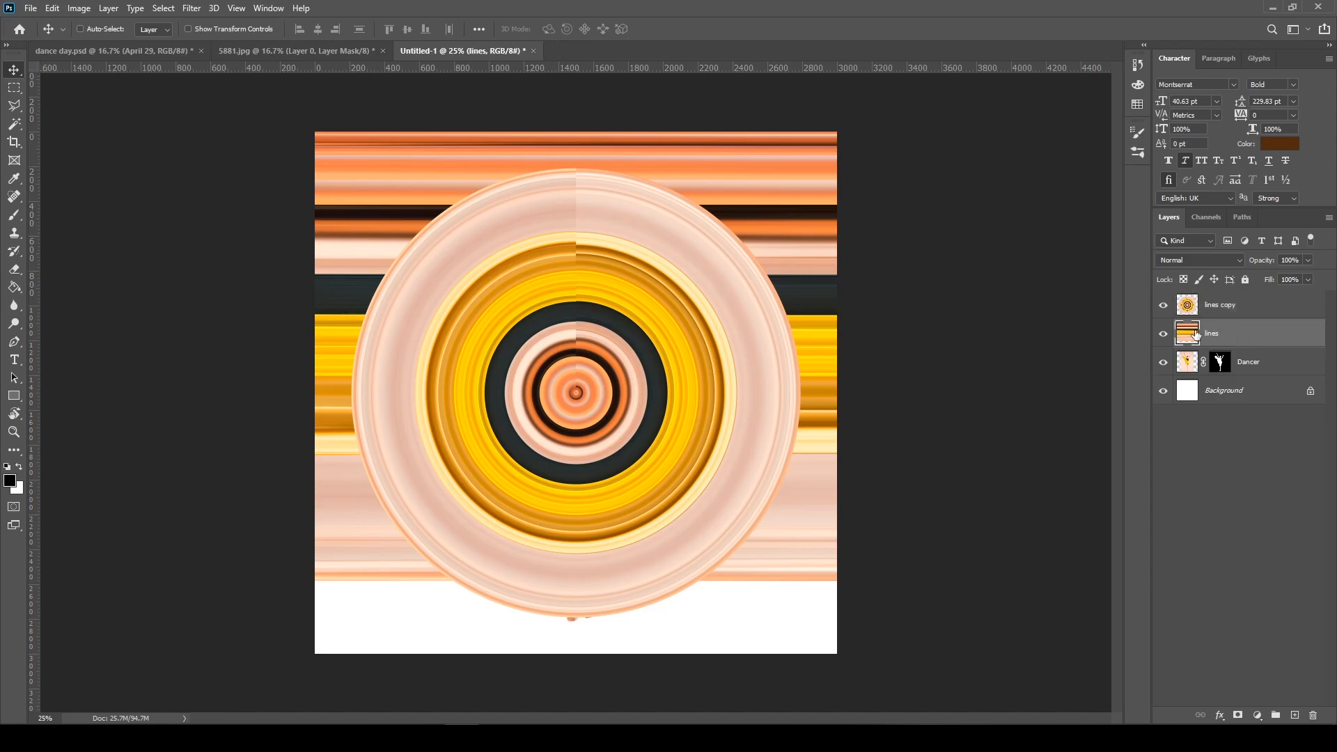
click(1164, 306)
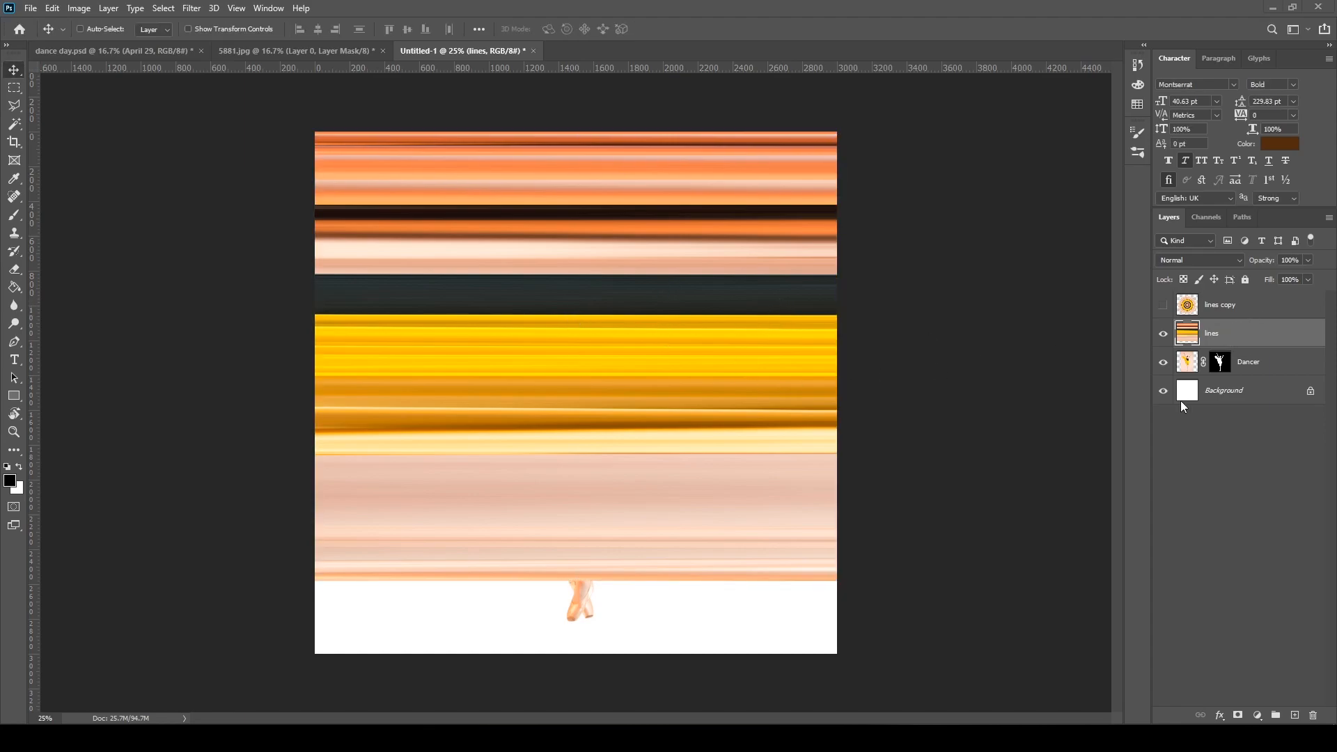
key(ctrl)
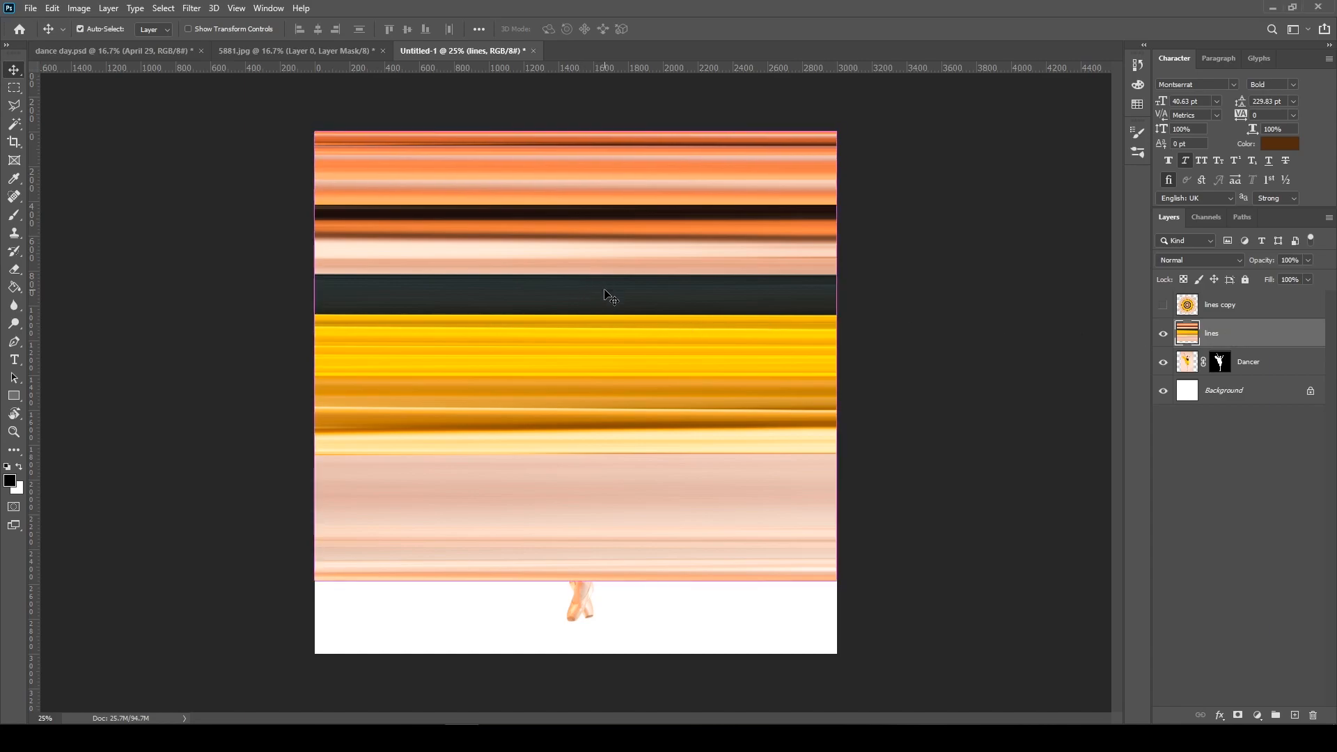
key(ctrl+t)
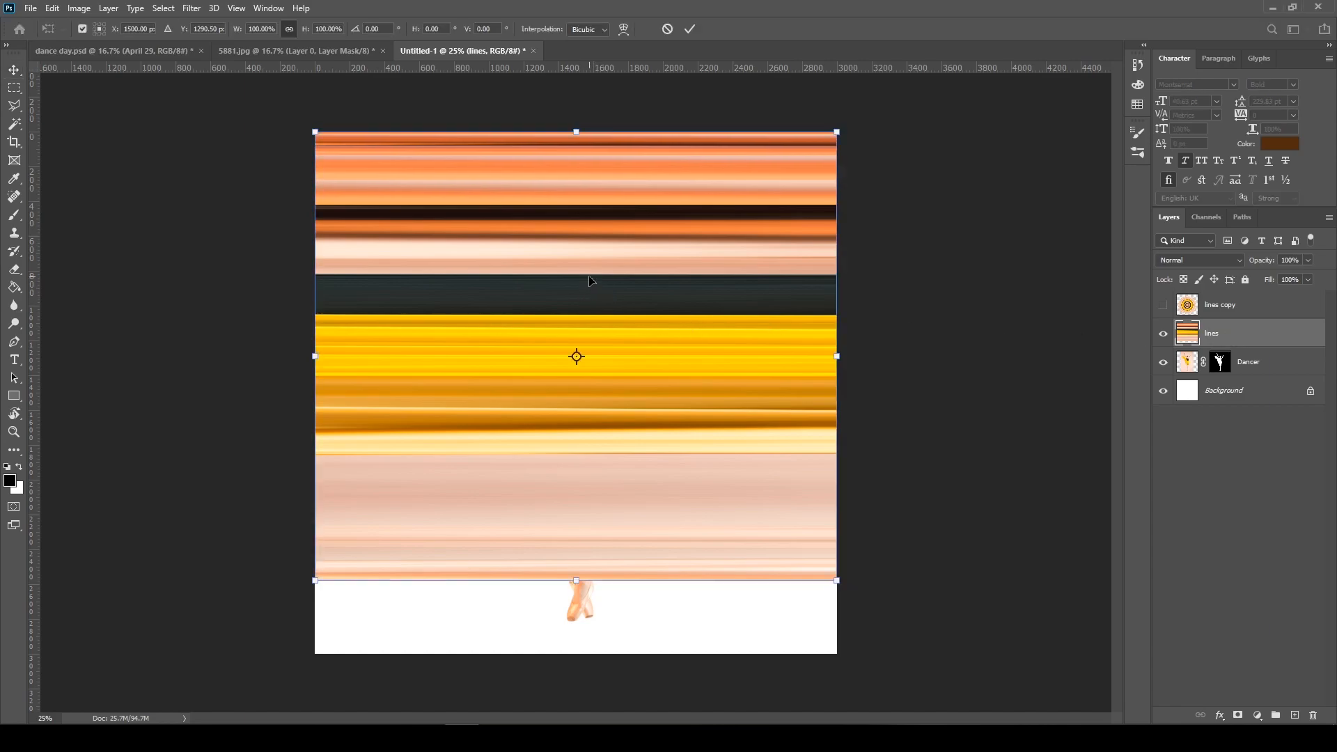
right_click(566, 225)
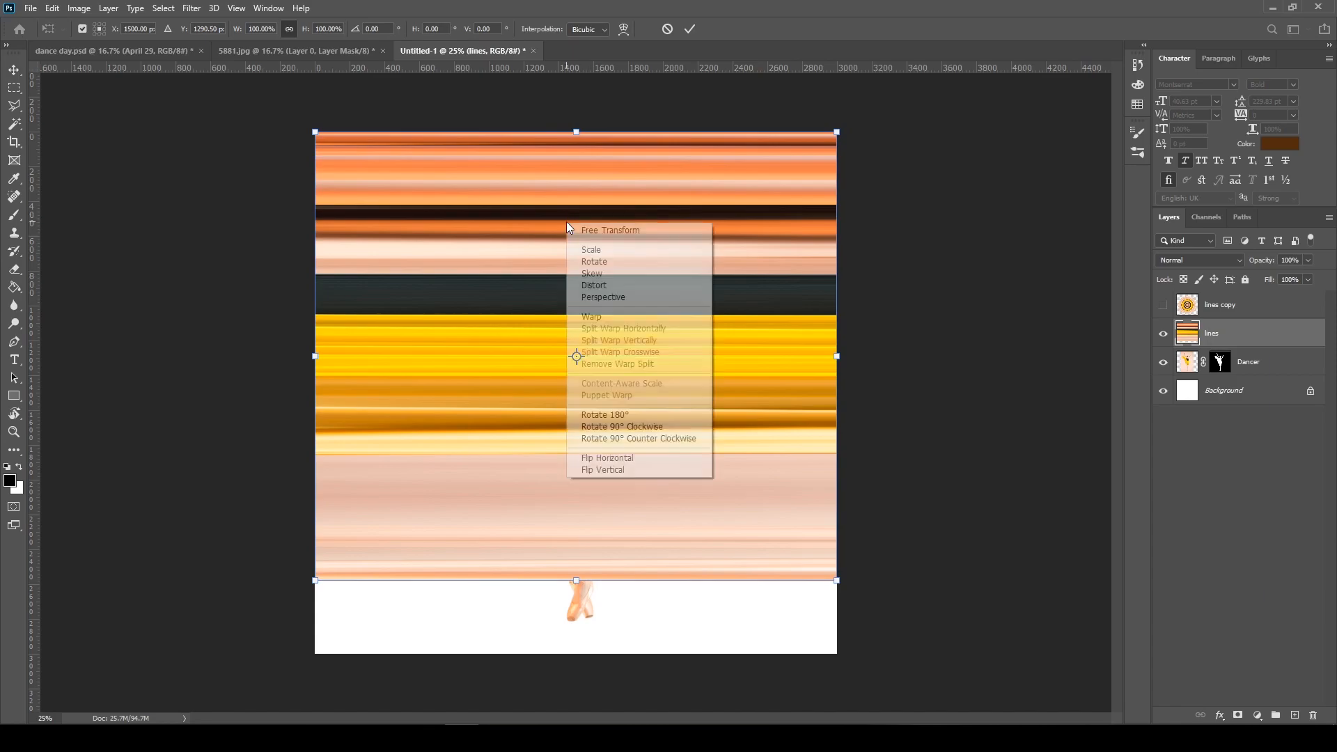
click(617, 470)
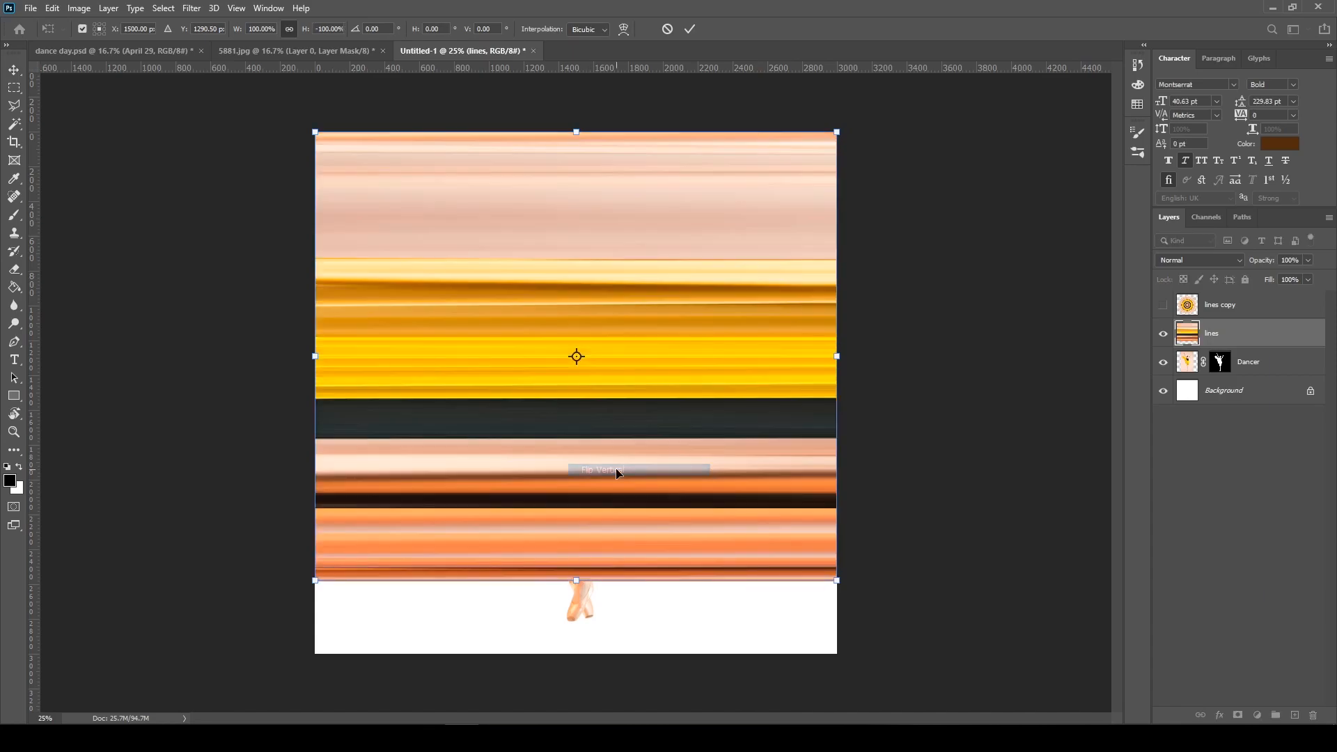
key(Return)
Reapply the Polar Coordinates filter to the flipped lines layer and make the lines copy layer visible again
click(195, 9)
click(213, 24)
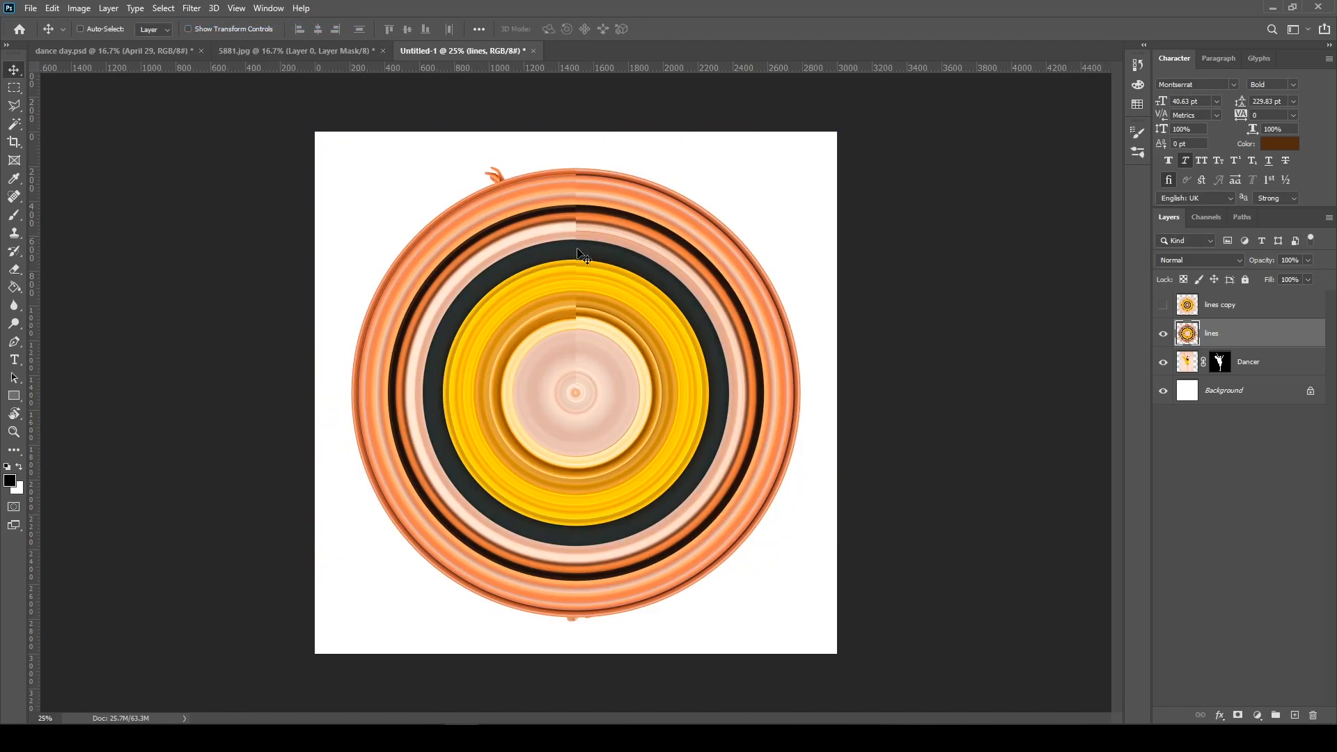
click(1163, 305)
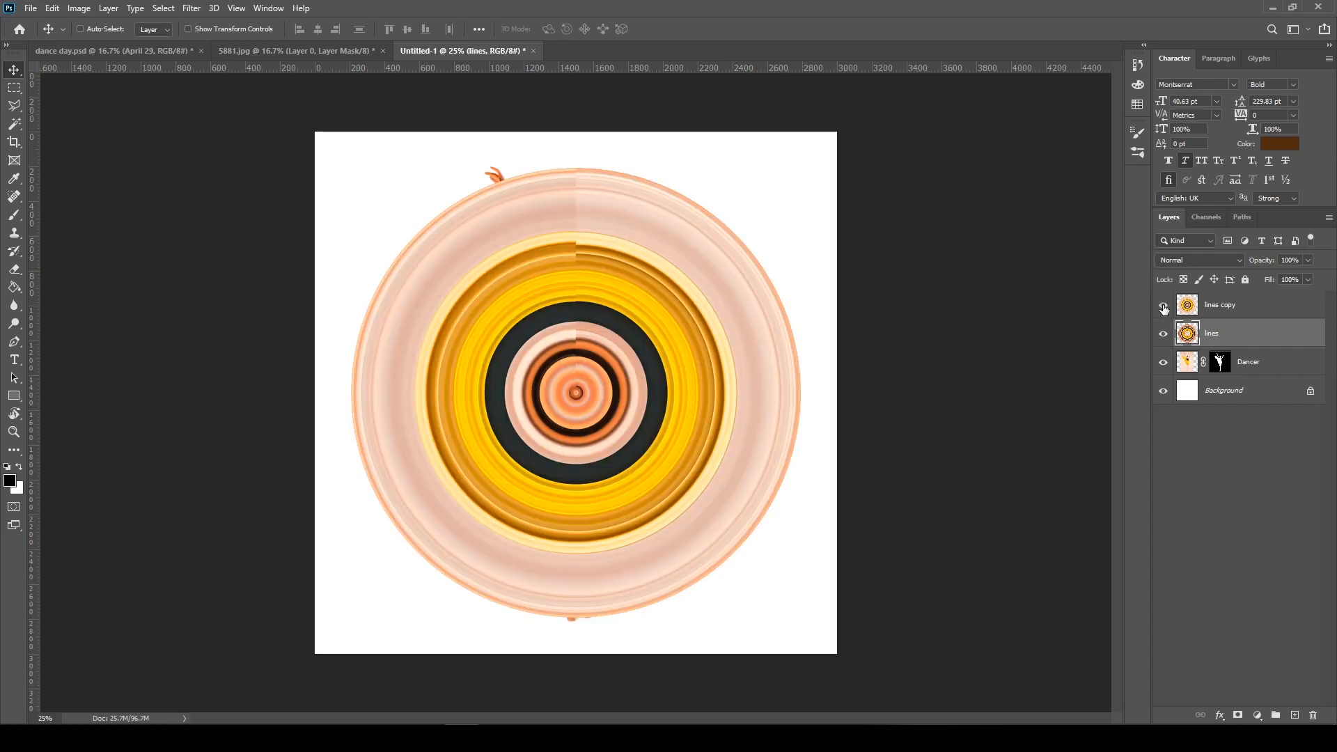
click(1164, 307)
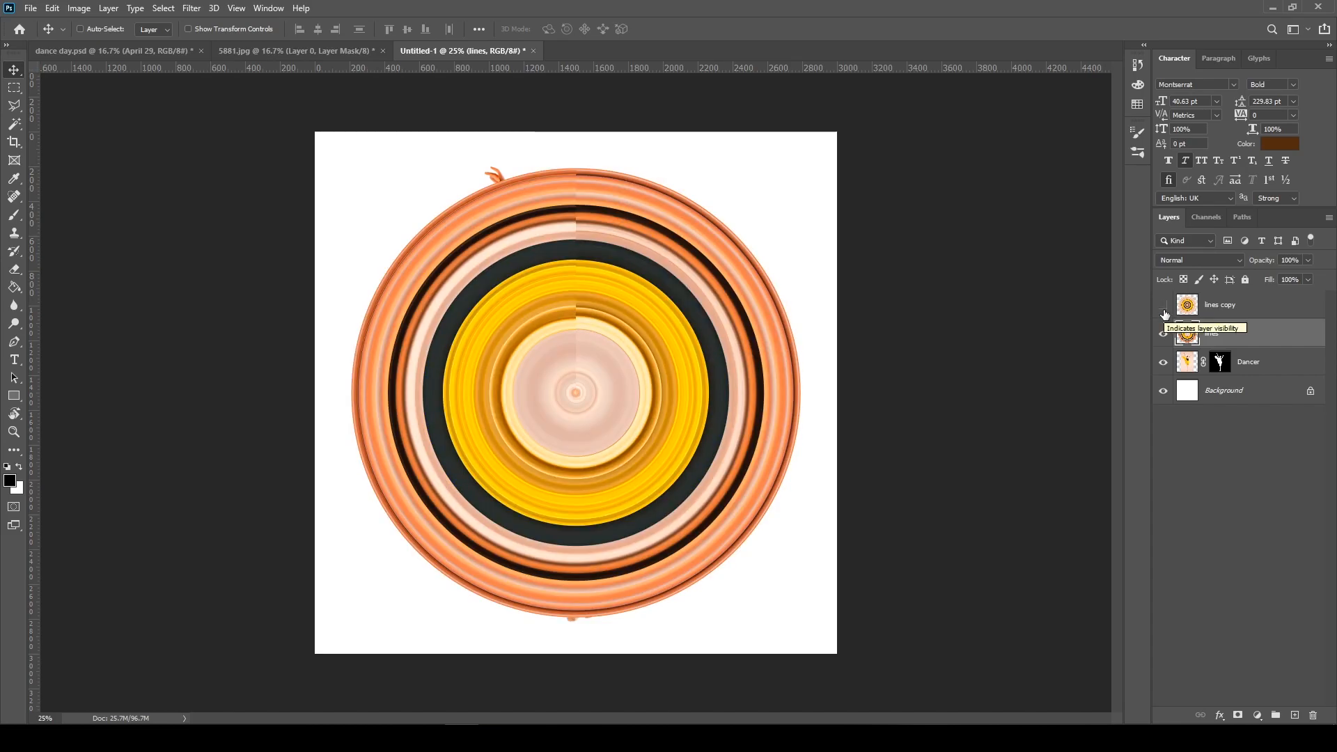
click(1165, 311)
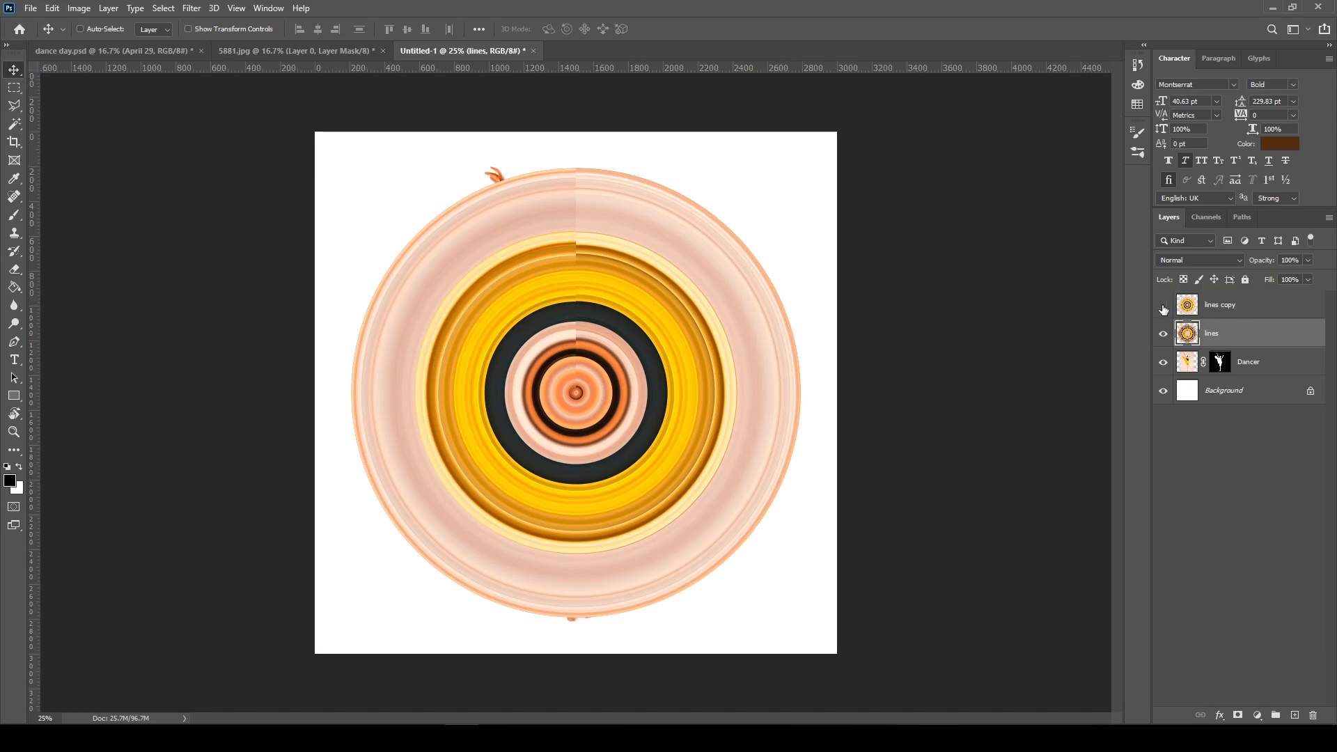
Check the lines copy layer's effect, and place both the lines copy and lines layers beneath the Dancer layer
click(1164, 309)
click(1163, 309)
ctrl+click(1247, 306)
drag(1246, 337, 1245, 373)
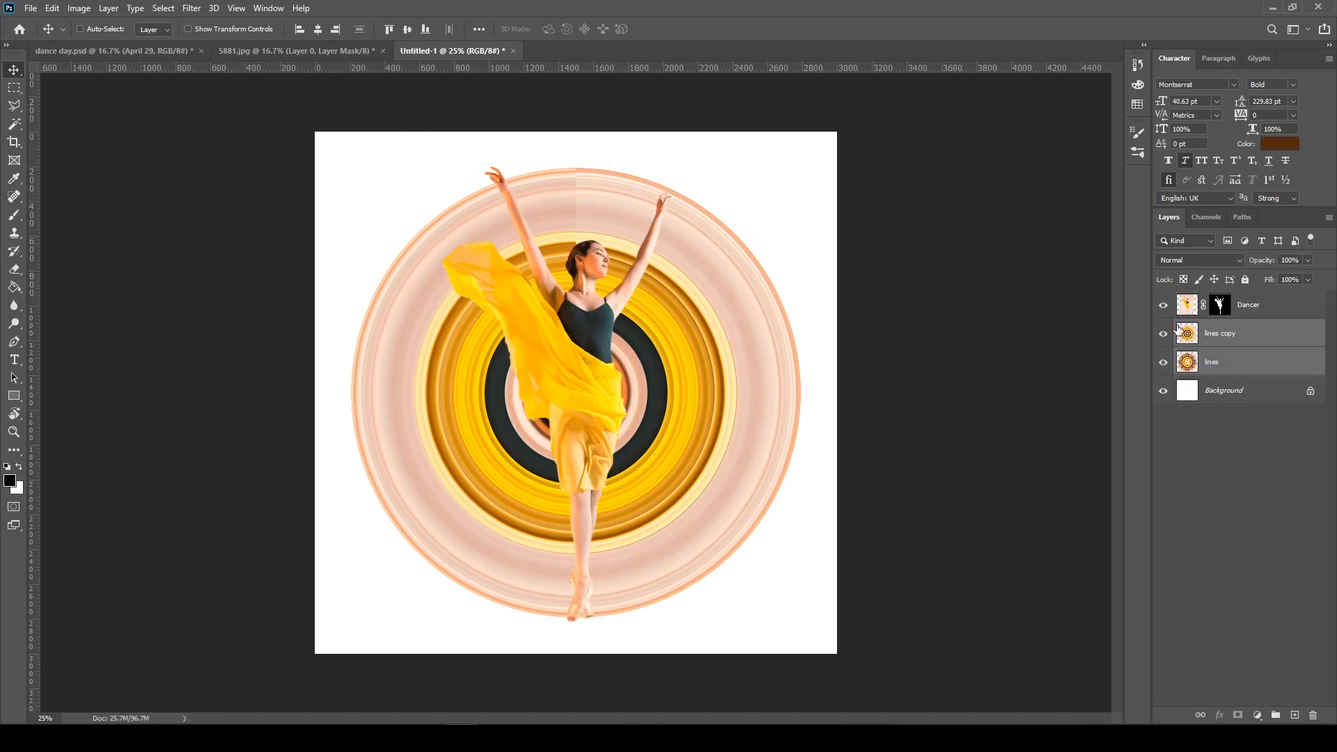
Shift the Dancer, lines copy and lines layers together slightly to the right on the canvas
click(1287, 307)
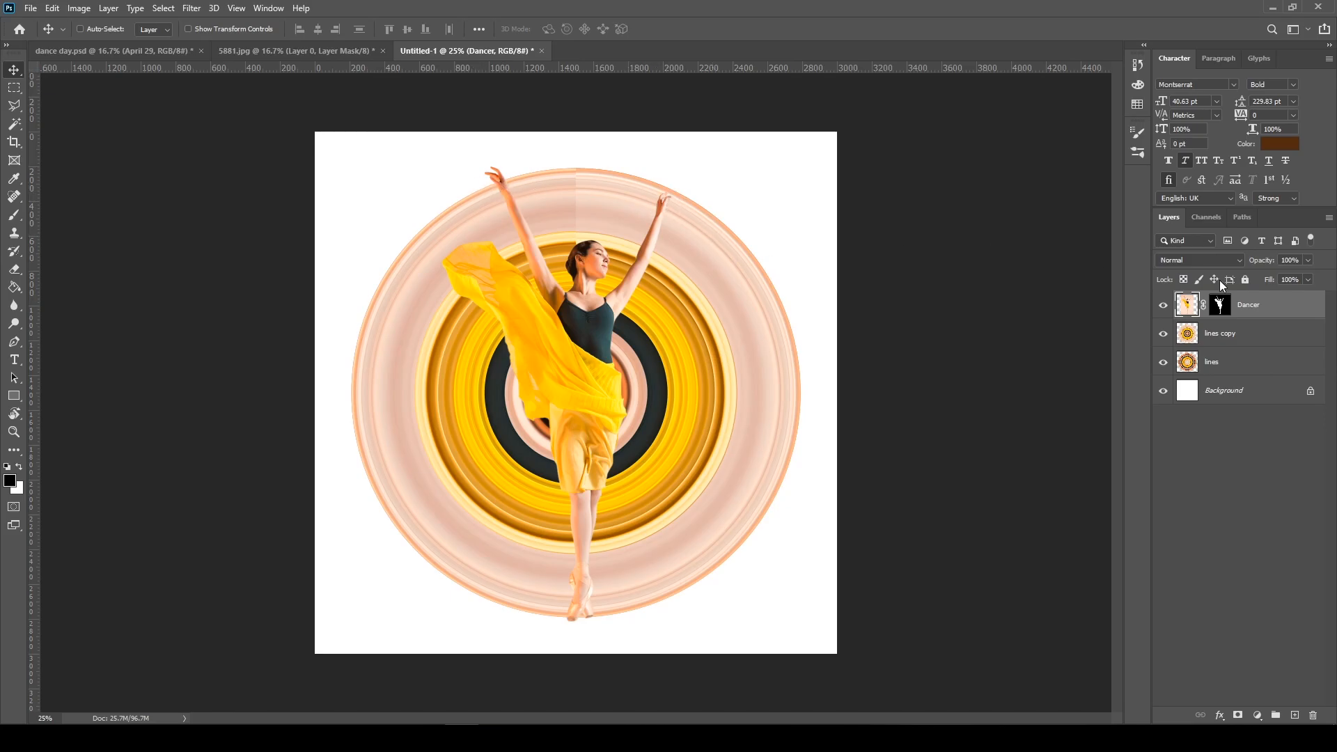
shift+click(1239, 362)
drag(648, 341, 678, 341)
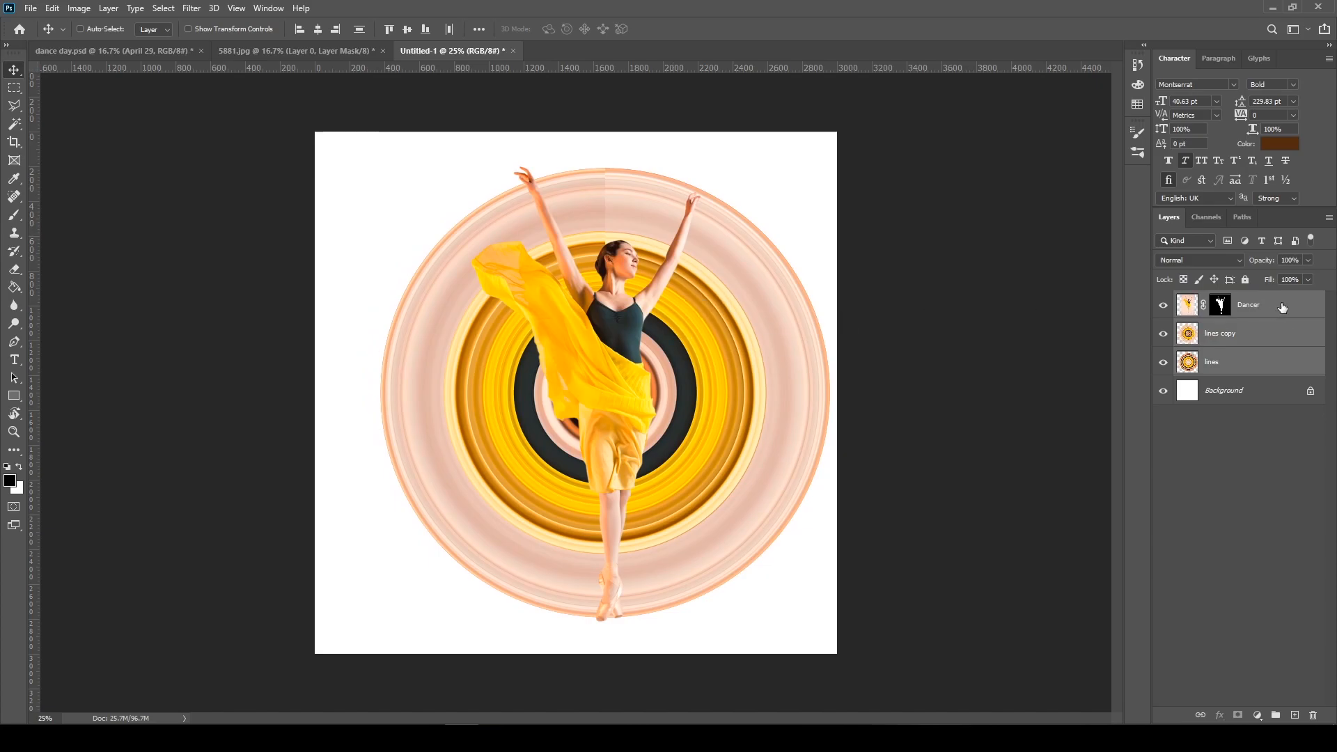
Move only the Dancer layer slightly right and down over the rings, fine-tuning its height with small upward nudges
click(1281, 308)
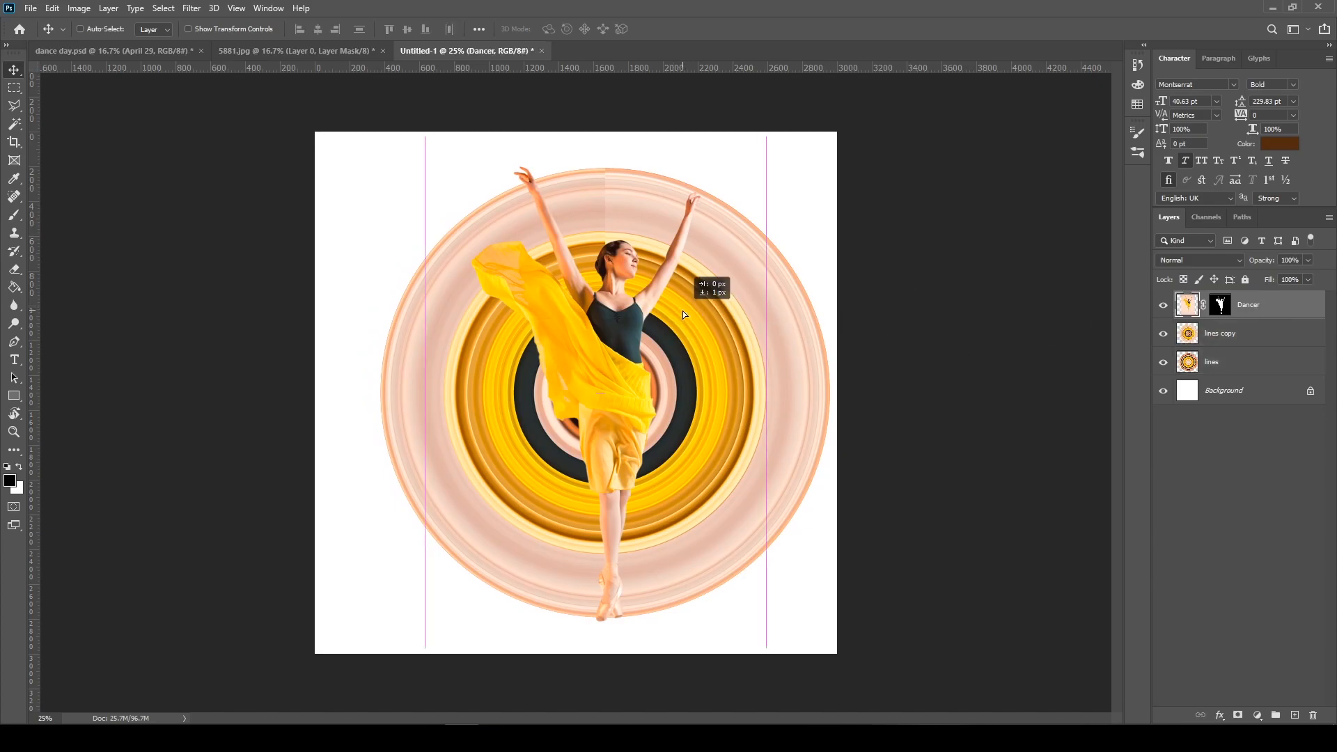
drag(623, 315, 651, 325)
key(Up)
key(Up)
key(Up)
key(shift+Up)
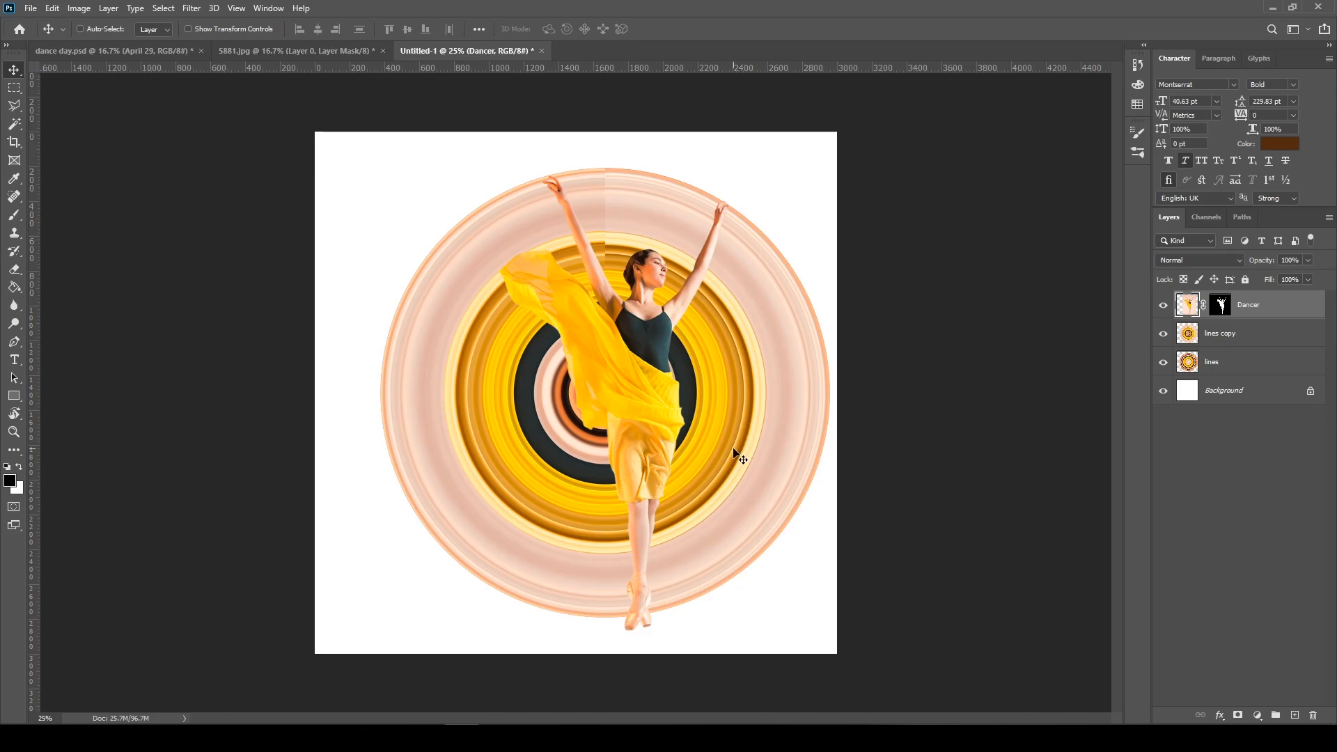
Scale the Dancer layer down slightly from its lower-right corner so the feet sit near the rings' bottom edge
key(ctrl+t)
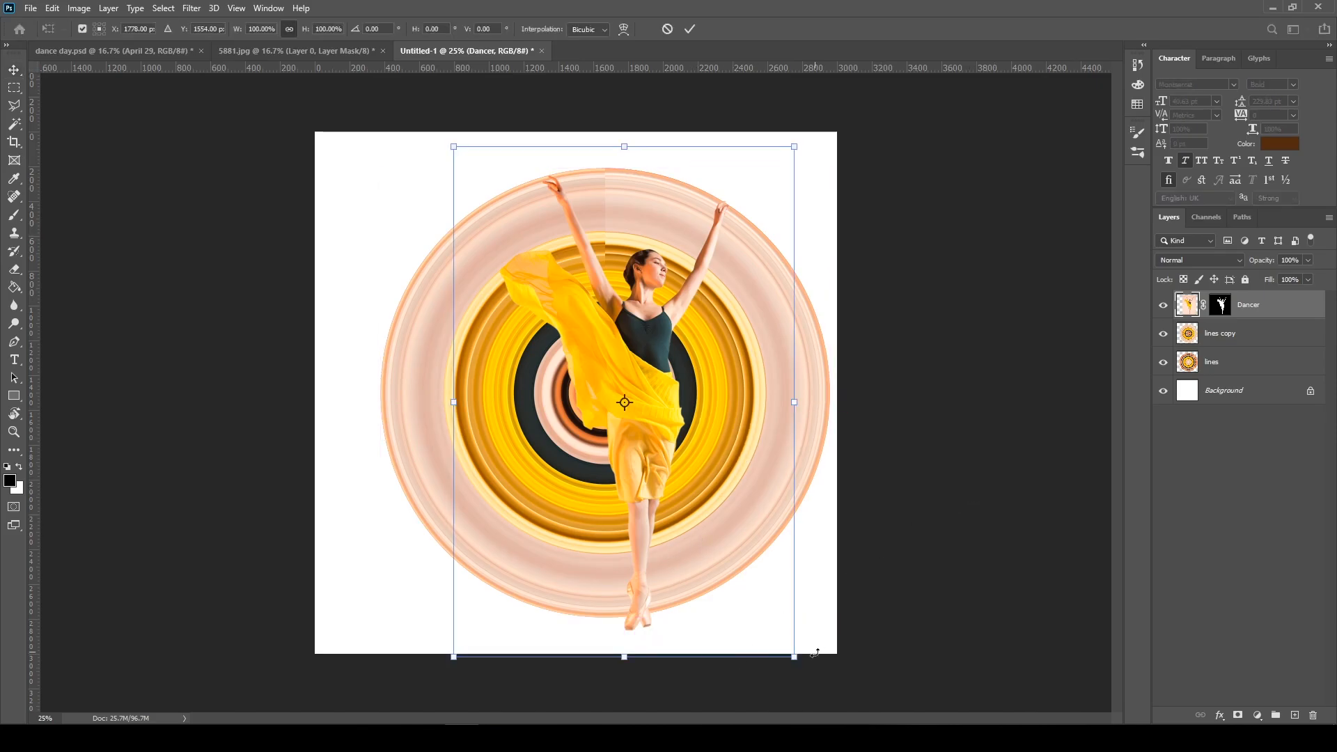
drag(794, 659, 783, 645)
key(Return)
Scale the Dancer layer down slightly from its upper-left corner to about 1899 x 2846 px, fitting the raised hand to the outer ring
key(ctrl+plus)
key(ctrl+plus)
key(ctrl+plus)
drag(641, 268, 612, 627)
drag(626, 230, 621, 403)
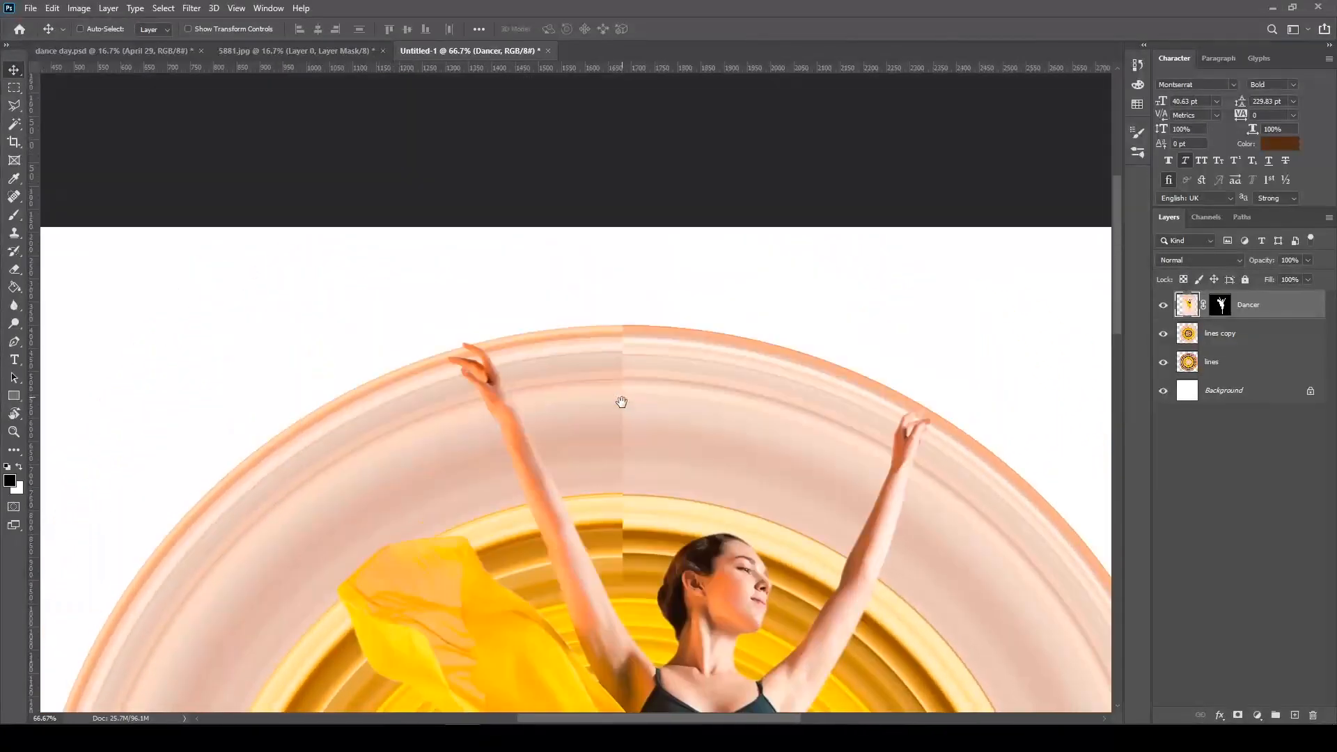
key(ctrl)
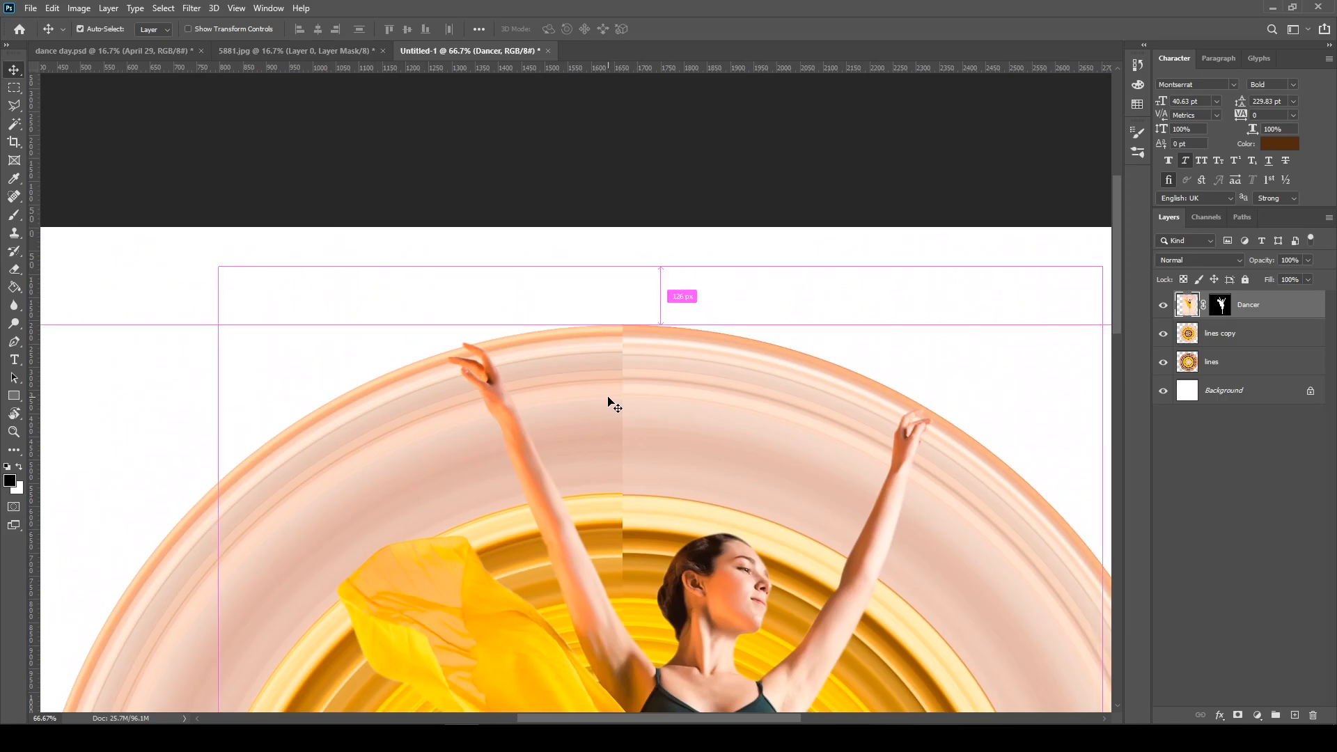
key(ctrl+t)
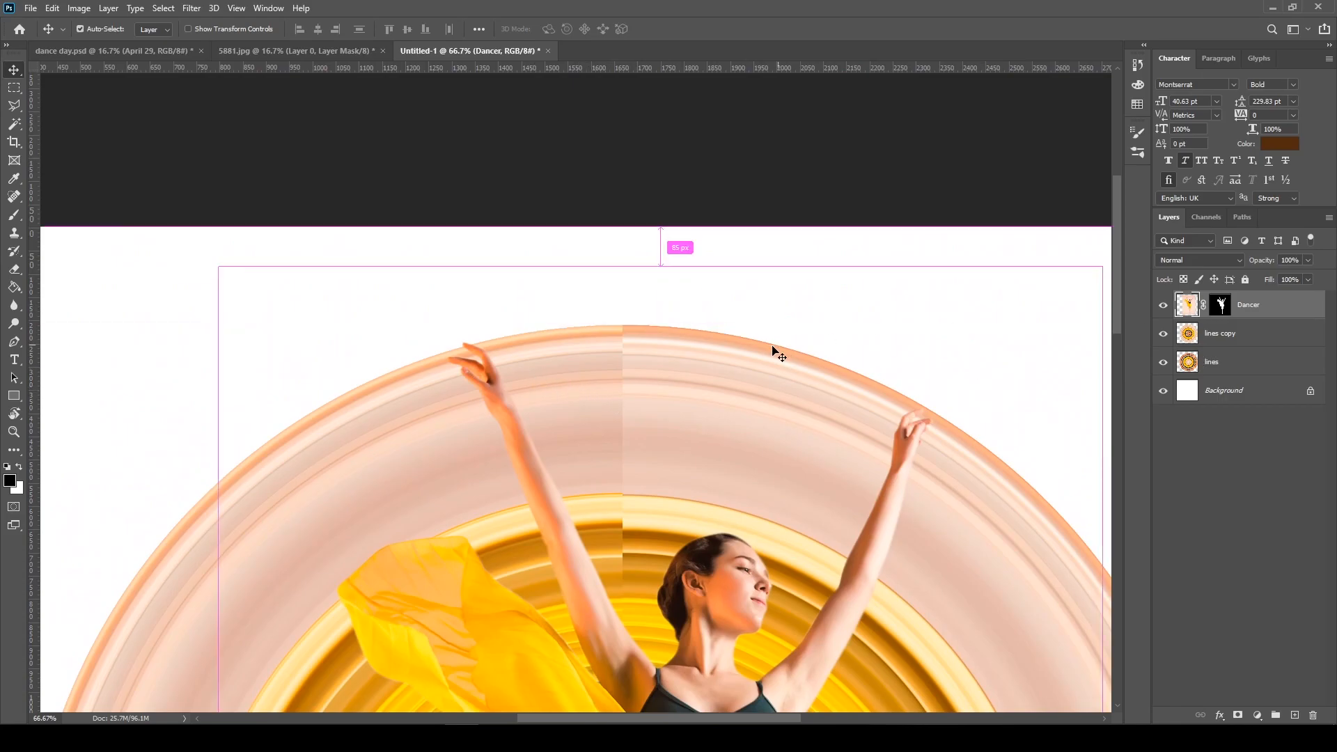
drag(220, 269, 223, 267)
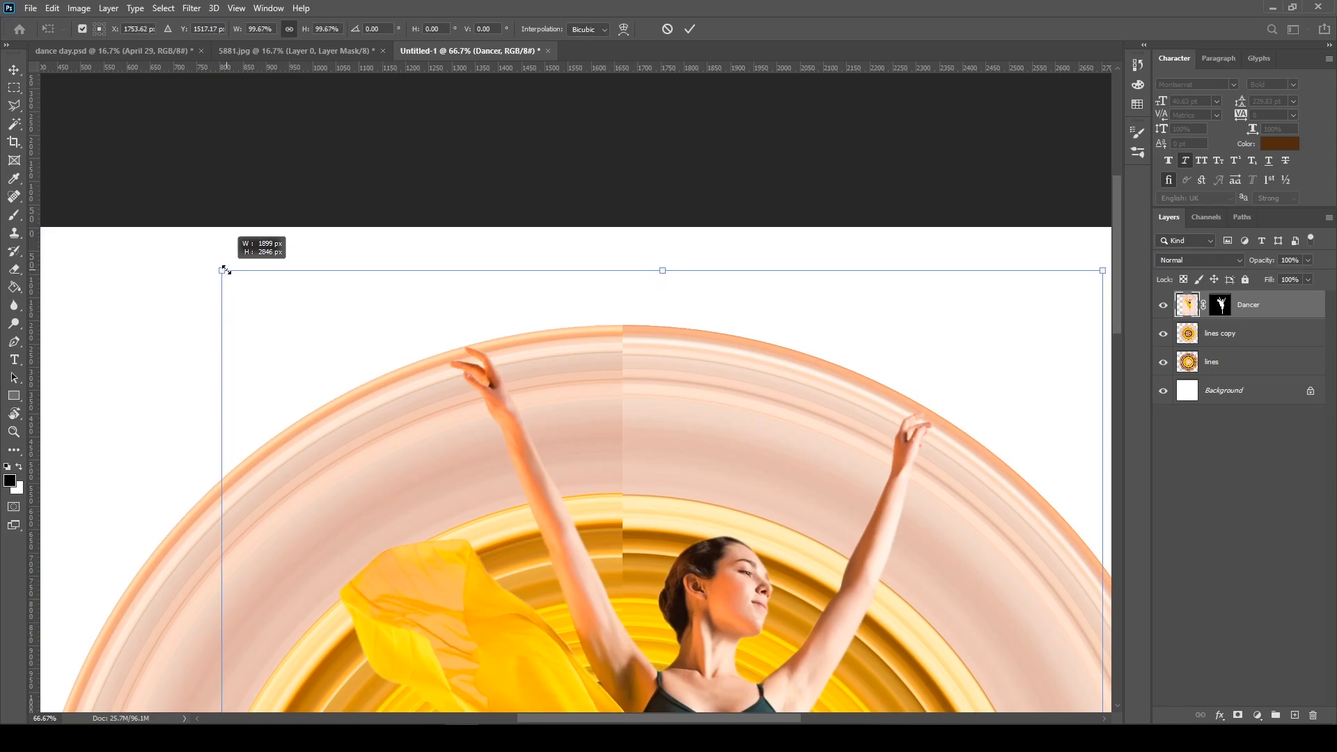
key(Return)
key(ctrl+minus)
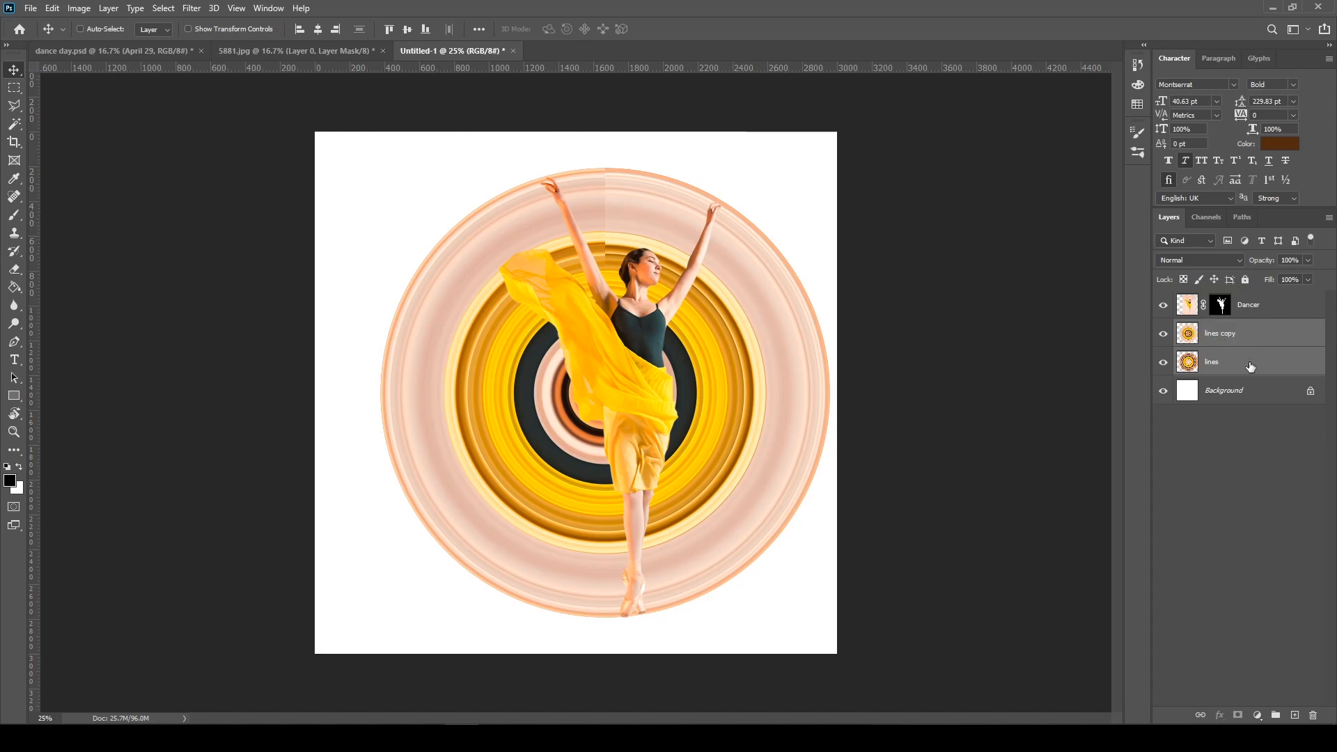
Group the lines copy and lines layers under the name circles and add a layer mask to the group
click(1278, 717)
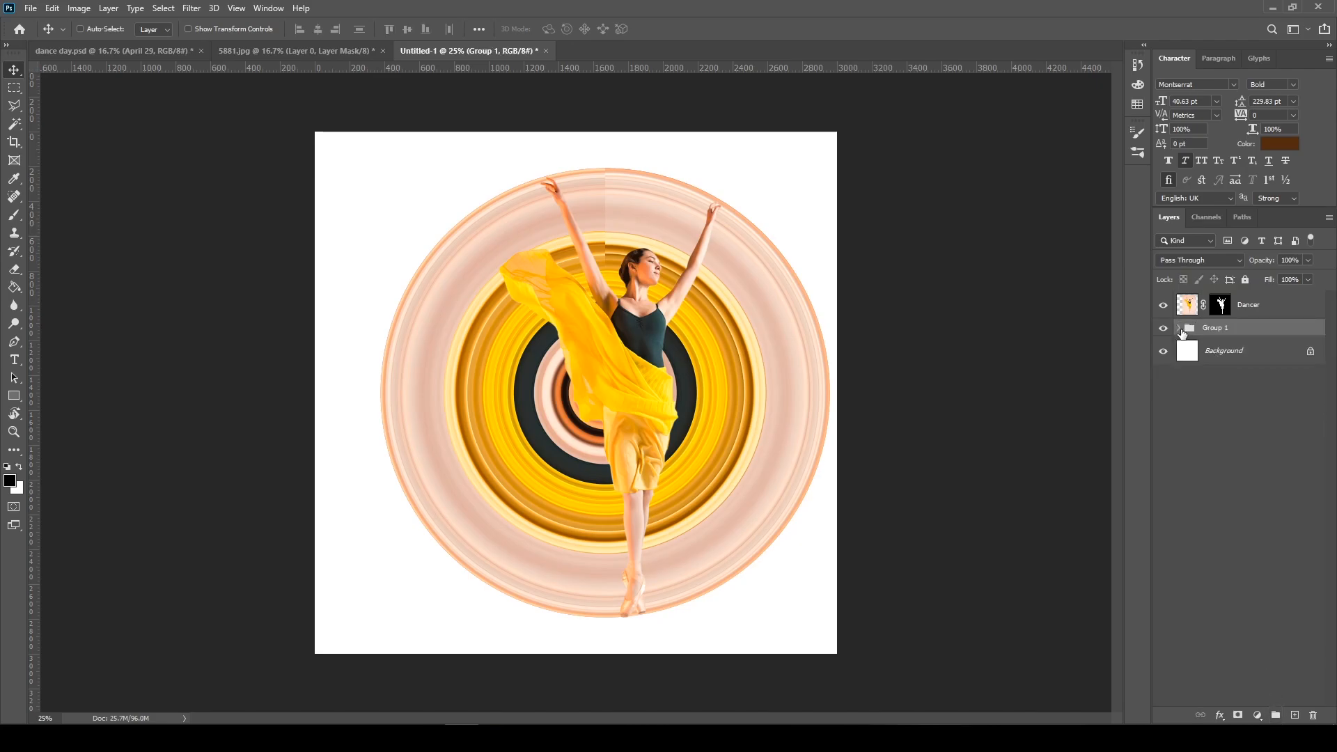
double_click(1215, 328)
text(circles)
key(Return)
drag(577, 208, 604, 226)
key(ctrl+z)
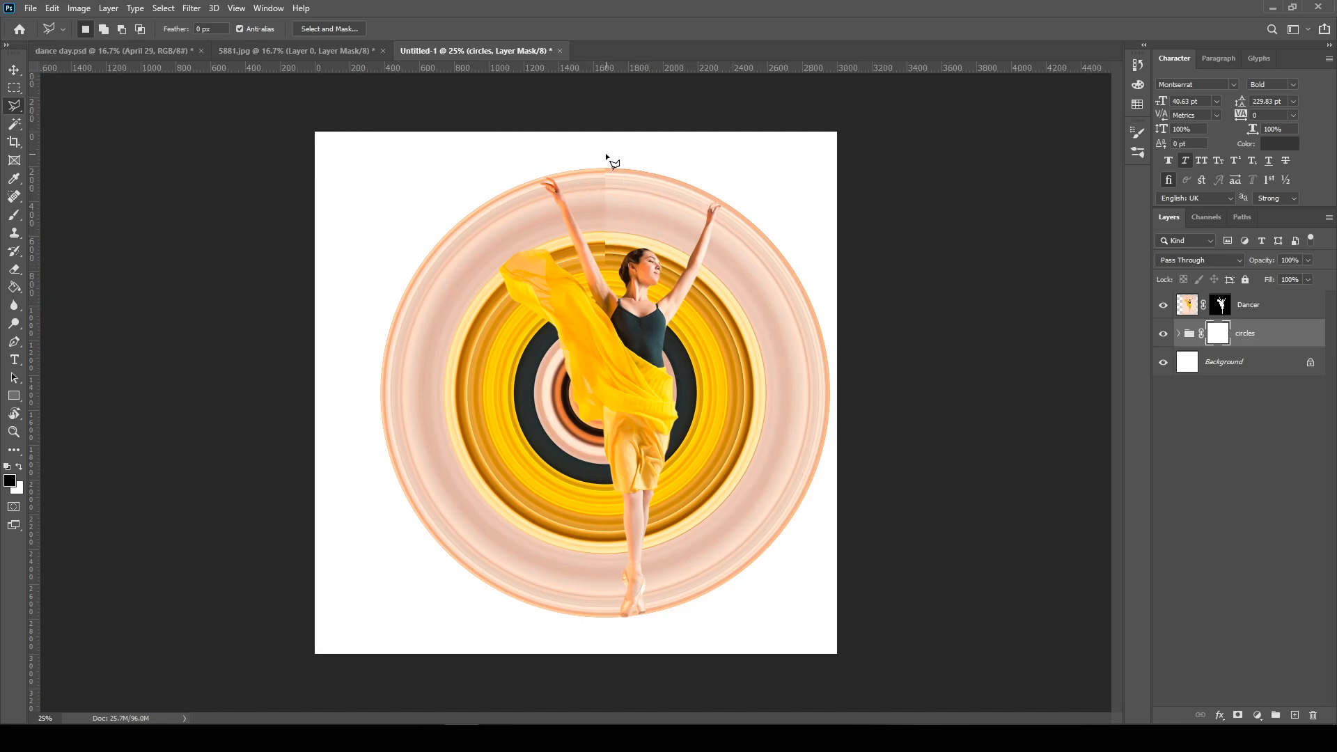
Try to paint out the rings between the dancer's arms on the circles mask with a hard round 495 px brush
click(14, 215)
right_click(570, 241)
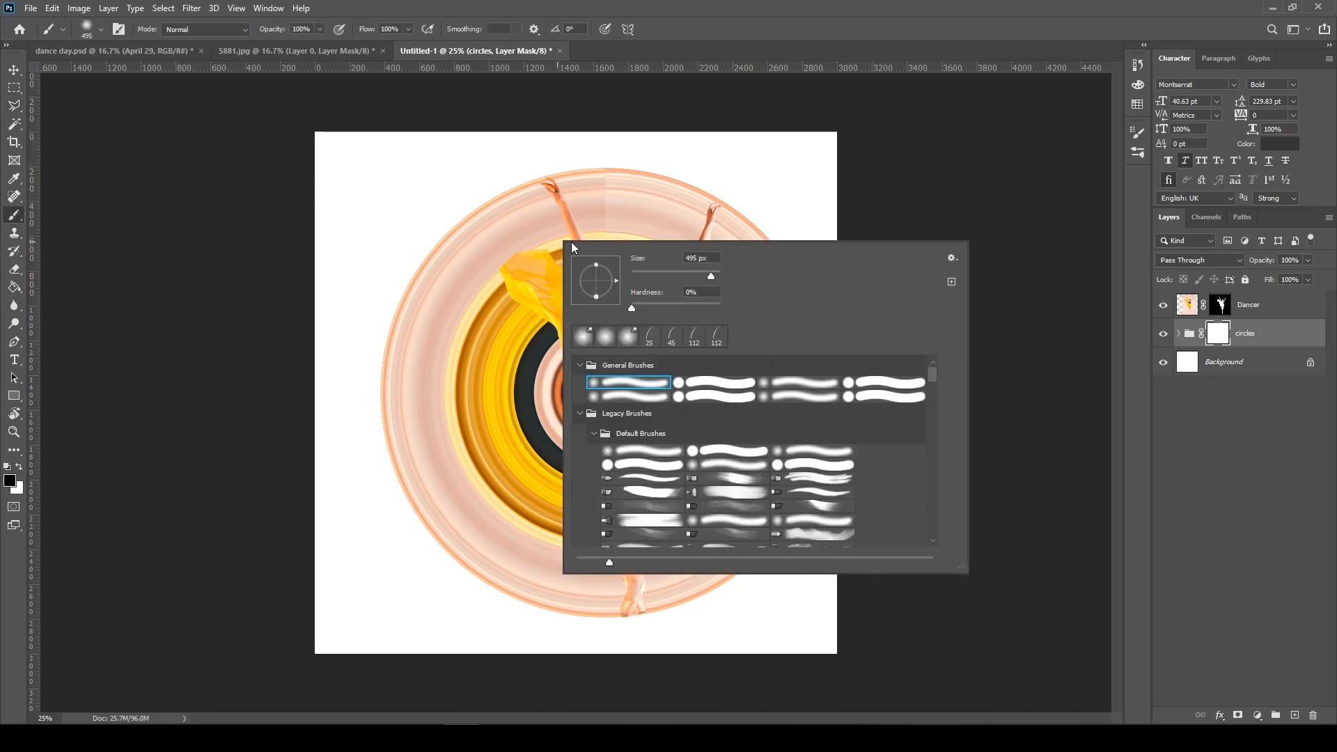
click(712, 383)
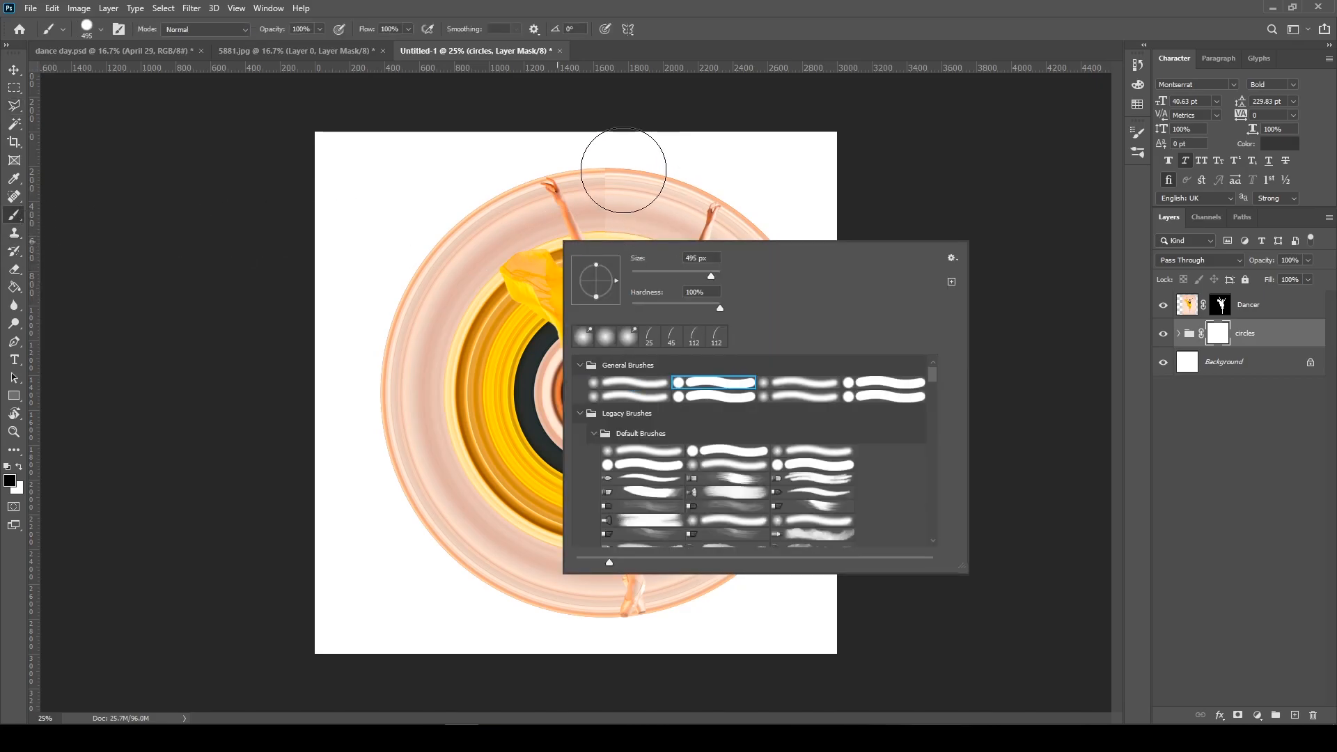
click(618, 173)
mouse_move(615, 170)
mouse_down()
mouse_move(596, 159)
mouse_move(635, 238)
mouse_move(675, 209)
mouse_move(677, 176)
mouse_move(615, 254)
mouse_move(603, 188)
mouse_up()
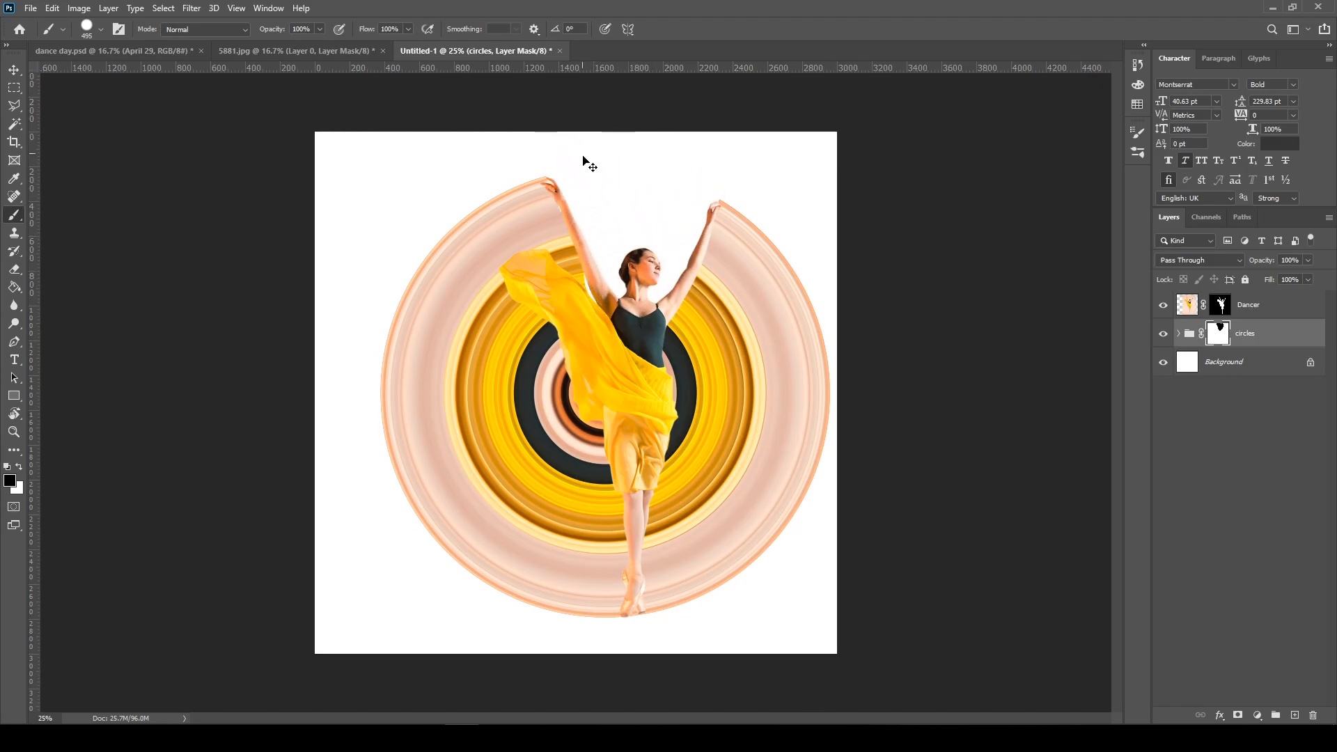
key(ctrl+z)
Try masking the rings between the arms with the brush reduced to 158 px, and undo the remaining brush marks
right_click(643, 174)
drag(799, 223, 736, 222)
text(158)
key(Return)
mouse_move(577, 193)
mouse_down()
mouse_move(633, 292)
mouse_move(685, 243)
mouse_move(694, 171)
mouse_move(656, 235)
mouse_move(611, 227)
mouse_move(615, 270)
mouse_move(600, 241)
mouse_move(628, 256)
mouse_move(681, 177)
mouse_move(719, 186)
mouse_up()
key(ctrl+z)
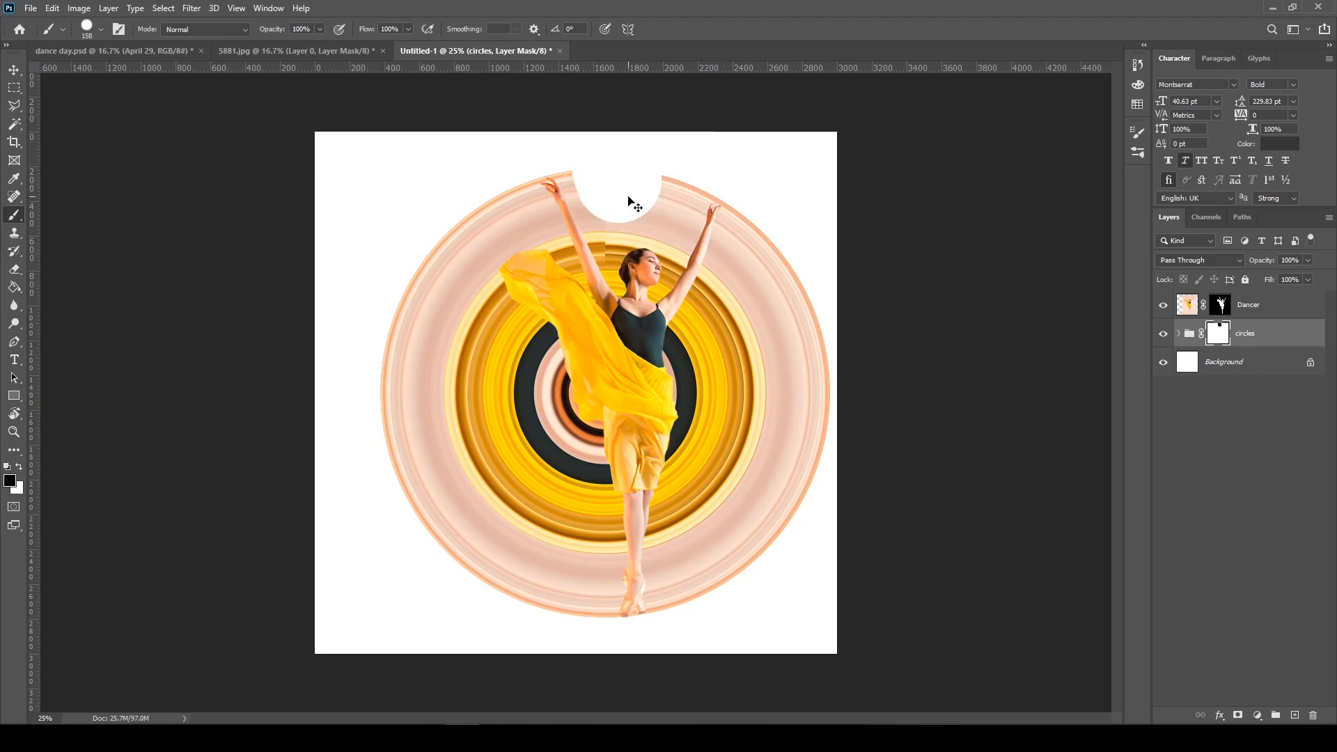
key(ctrl+z)
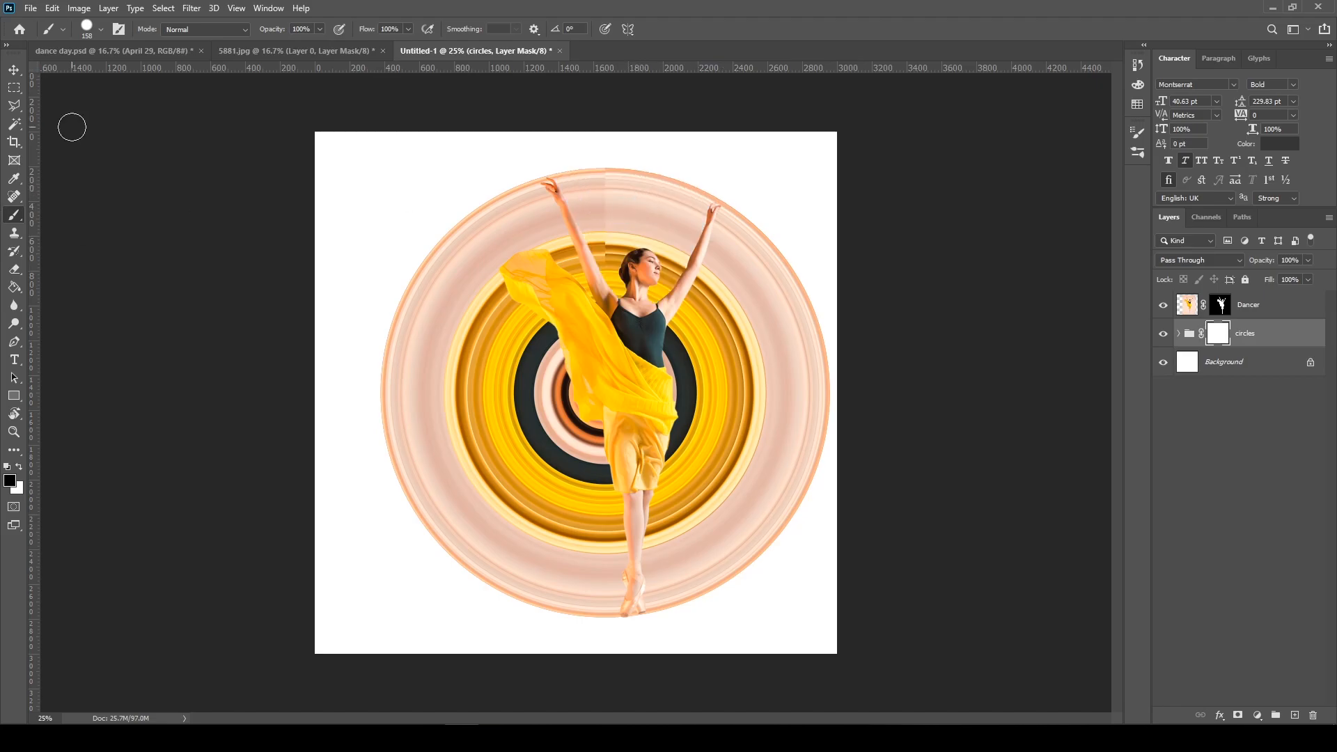
Outline the ring area between and above the dancer's arms with the Polygonal Lasso, fill it with black on the circles mask, and deselect
click(9, 109)
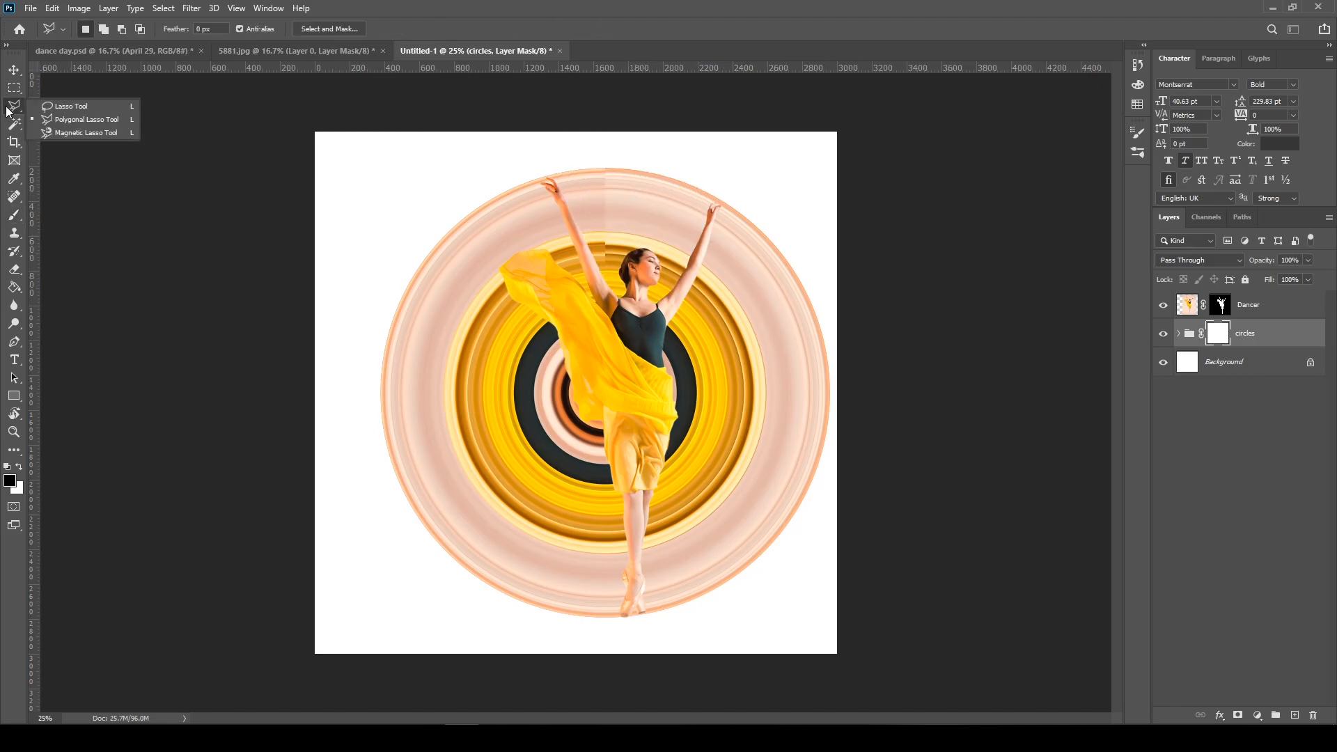
click(106, 123)
key(ctrl+plus)
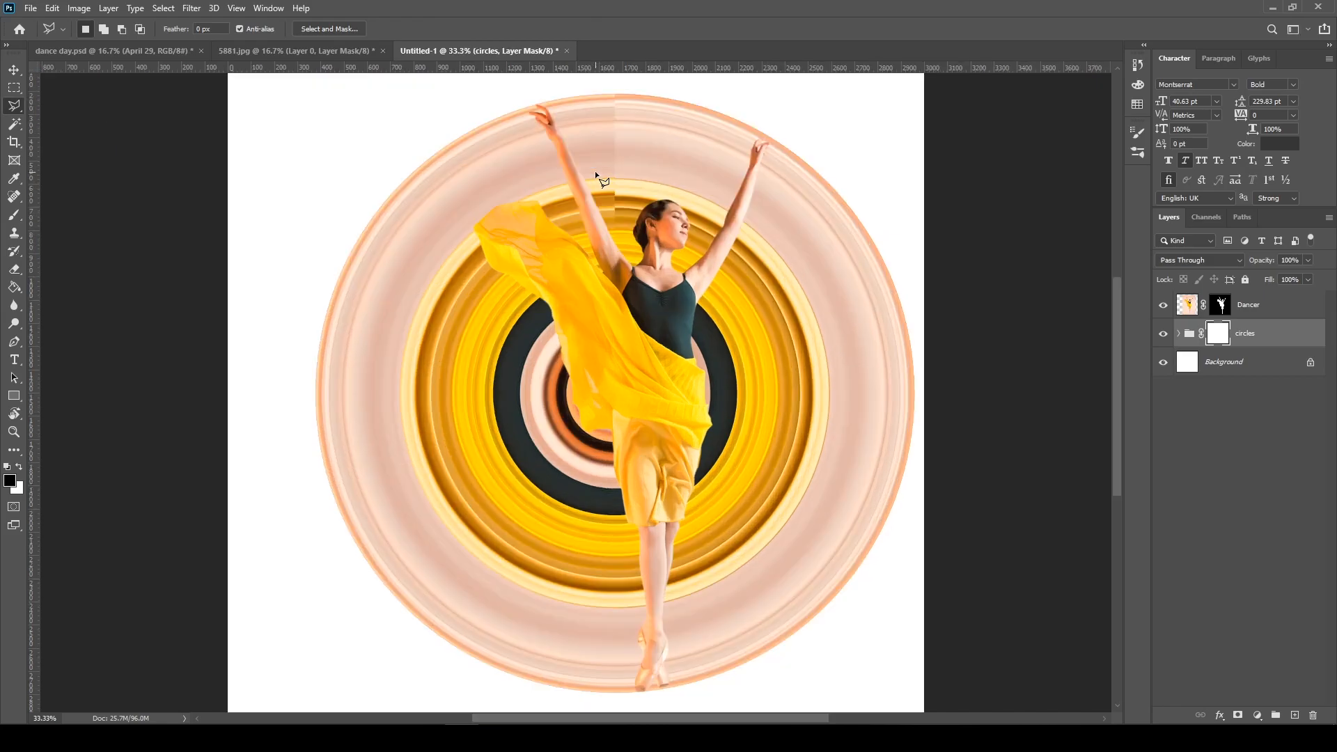
drag(594, 170, 545, 323)
click(453, 201)
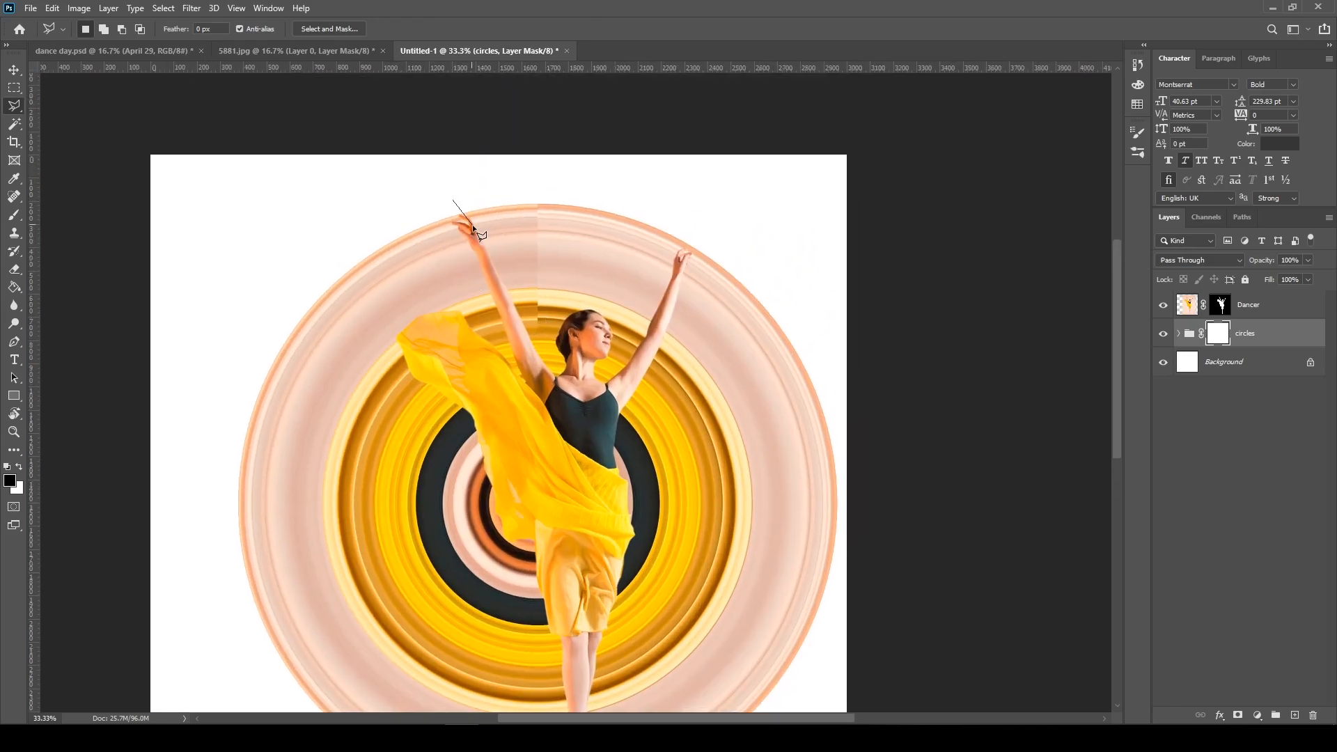
click(473, 225)
click(532, 361)
click(565, 397)
click(608, 387)
click(644, 367)
click(681, 258)
click(699, 218)
click(590, 183)
click(453, 182)
click(453, 201)
key(alt+BackSpace)
key(ctrl+d)
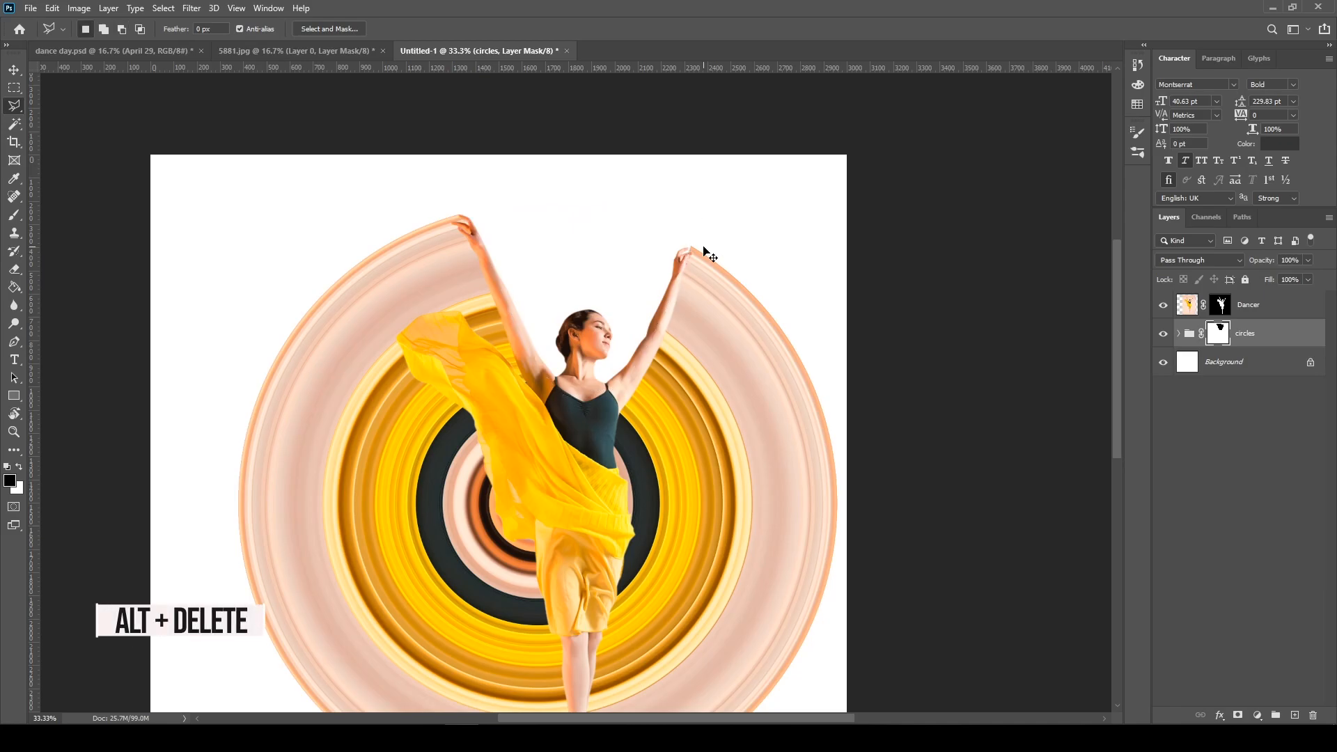
Lasso the sharp ring corner at the fingertips of the right-hand arm, clear it to white on the circles mask, and deselect
key(ctrl+plus)
key(ctrl+plus)
key(ctrl+plus)
drag(665, 261, 492, 503)
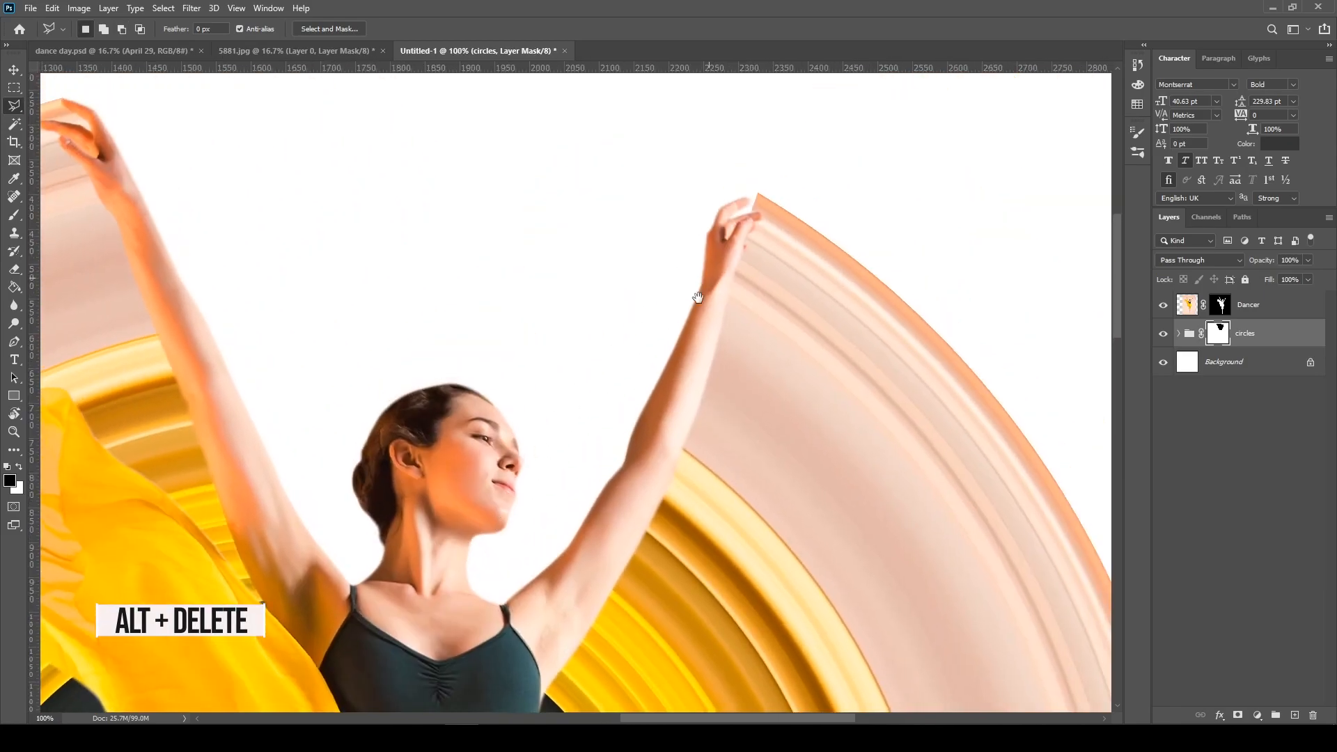
drag(703, 285, 656, 319)
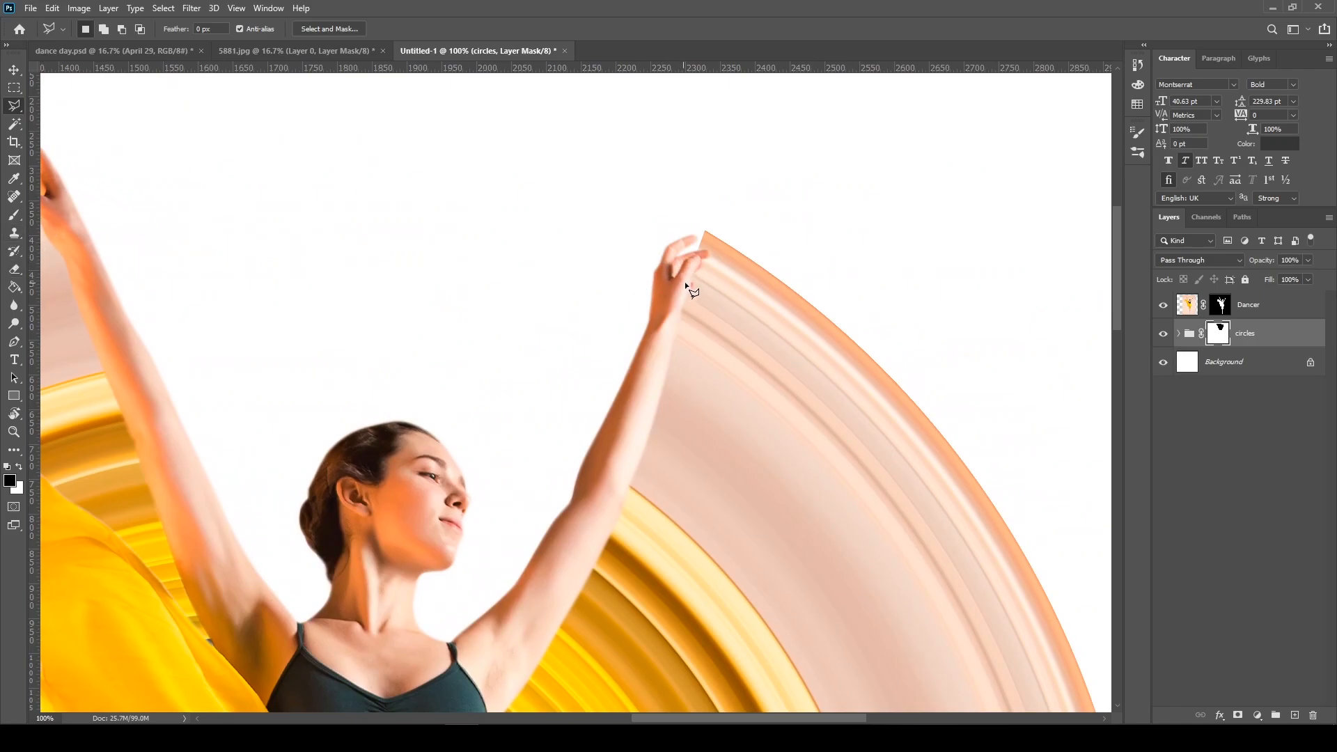
right_click(14, 105)
click(70, 104)
drag(688, 239, 710, 236)
drag(677, 294, 678, 292)
key(Delete)
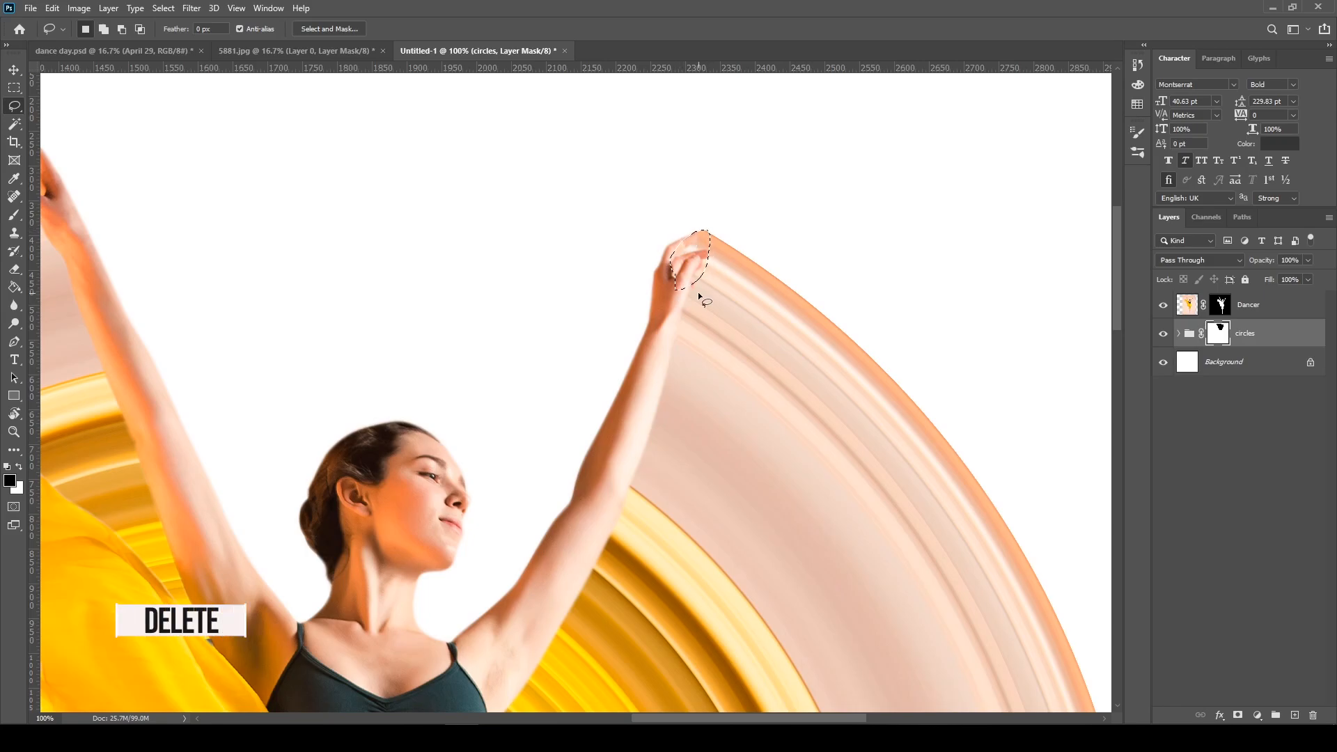
click(699, 296)
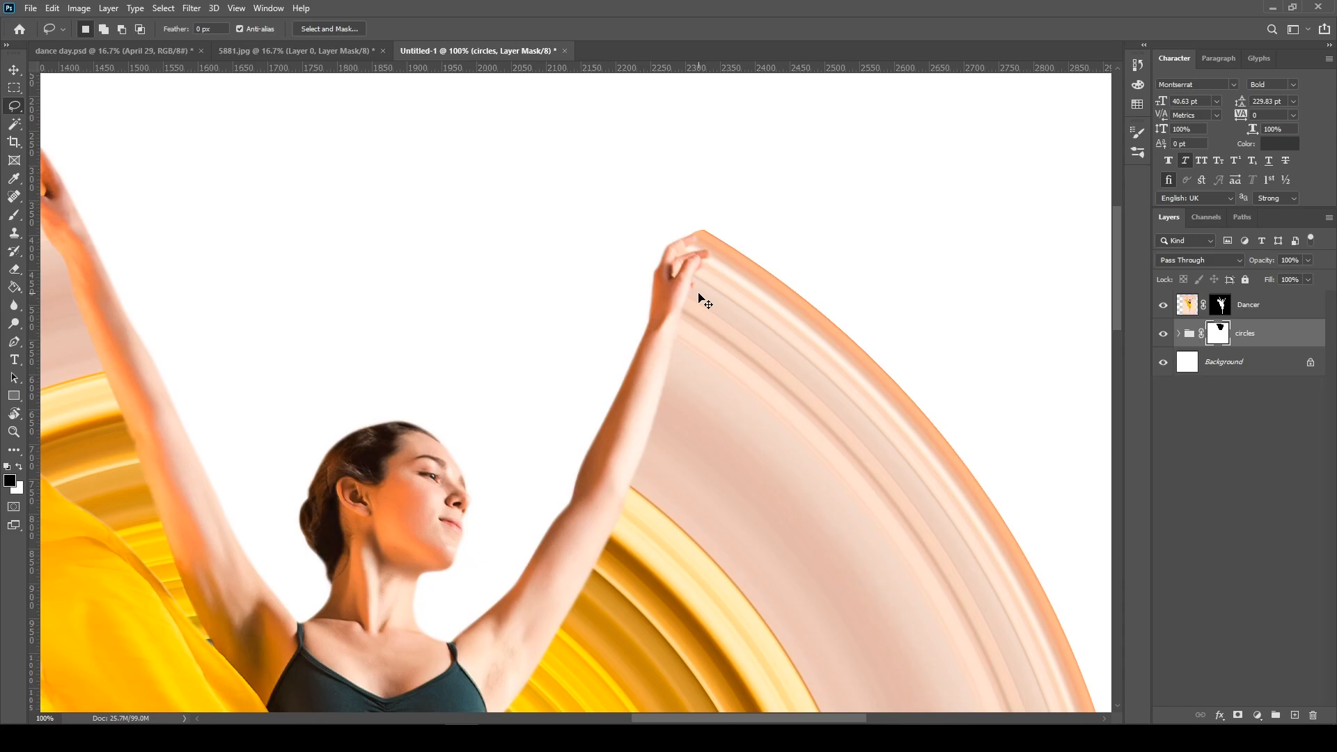
Expand the circles group, check the lines copy layer's visibility, and add a layer mask to lines copy
key(ctrl+minus)
key(ctrl+minus)
key(ctrl+minus)
key(ctrl+minus)
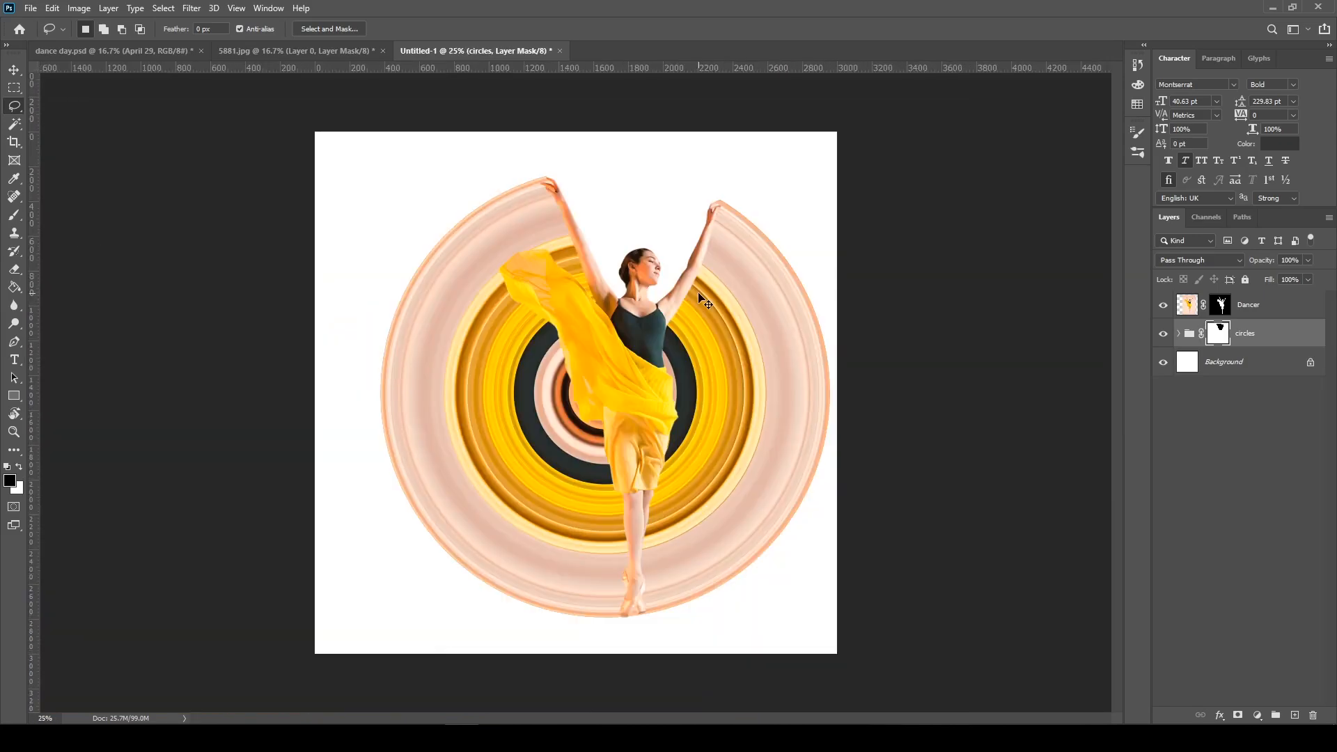
key(v)
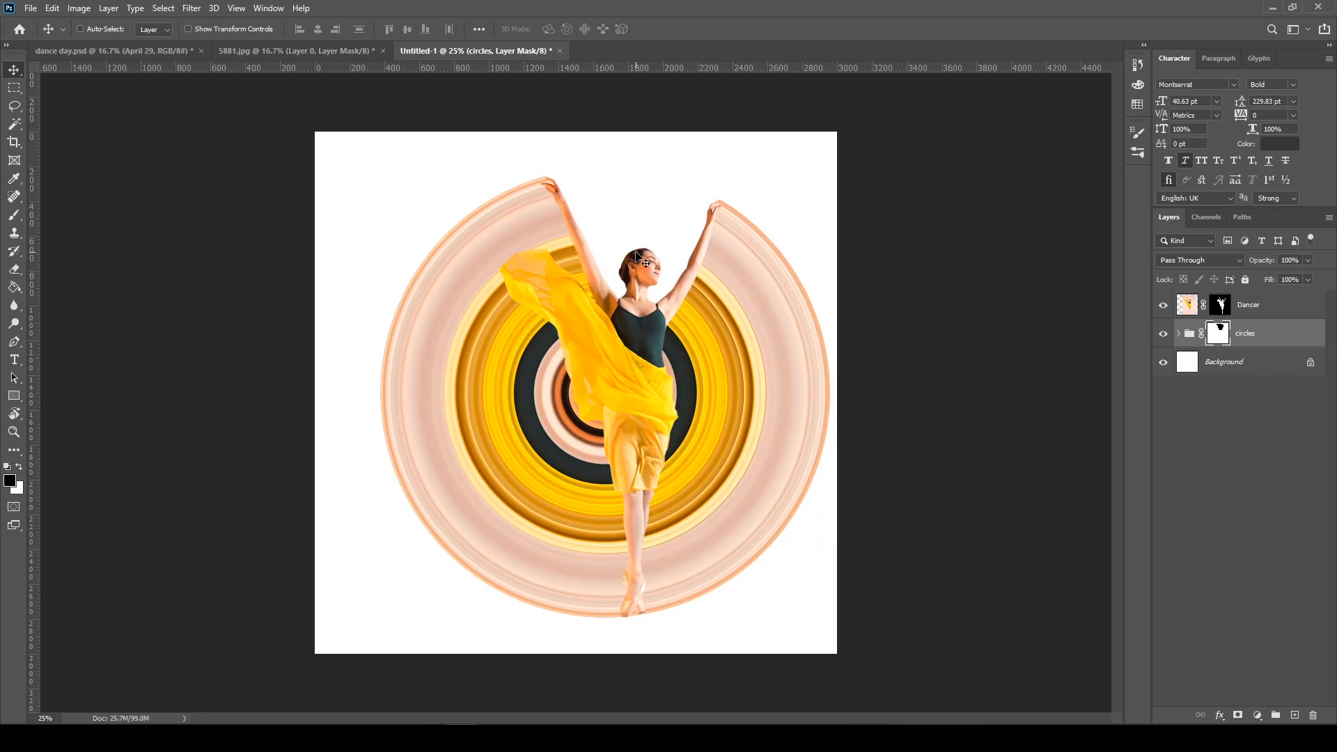
click(1180, 336)
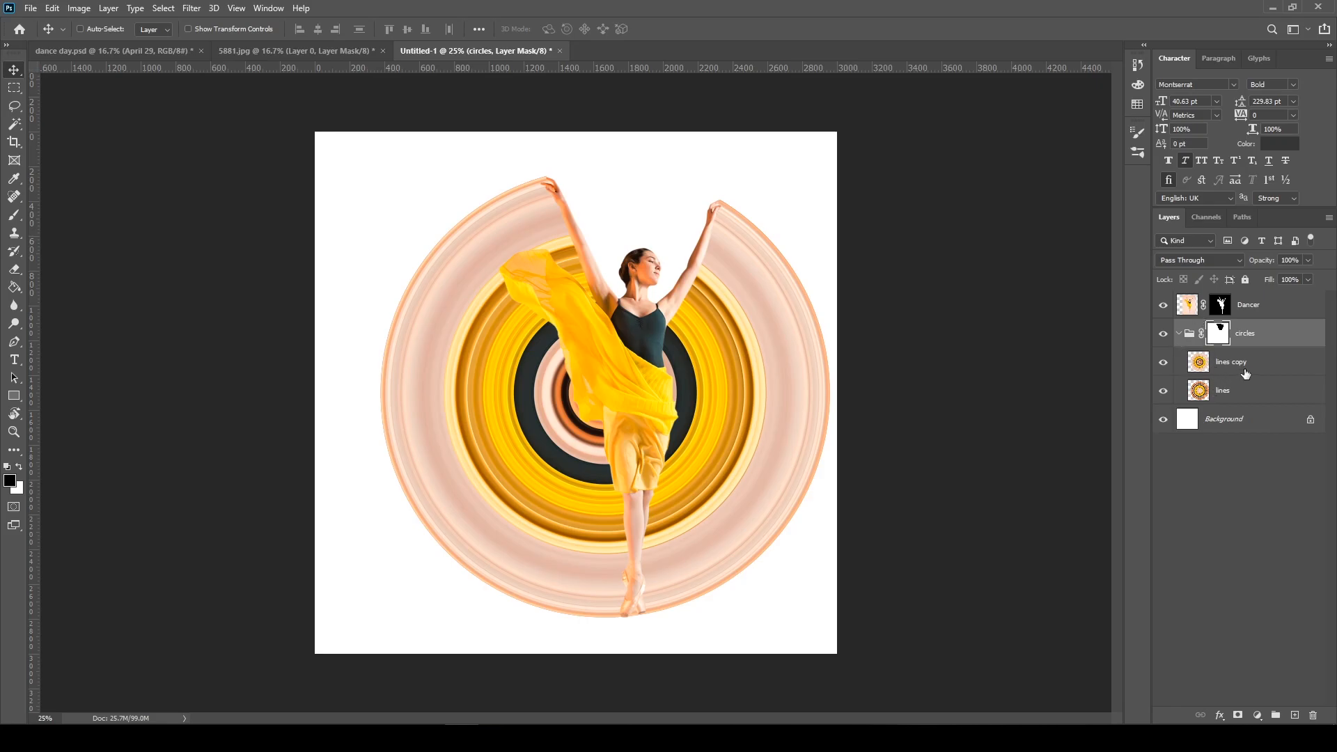
click(1236, 363)
click(1164, 363)
click(1164, 363)
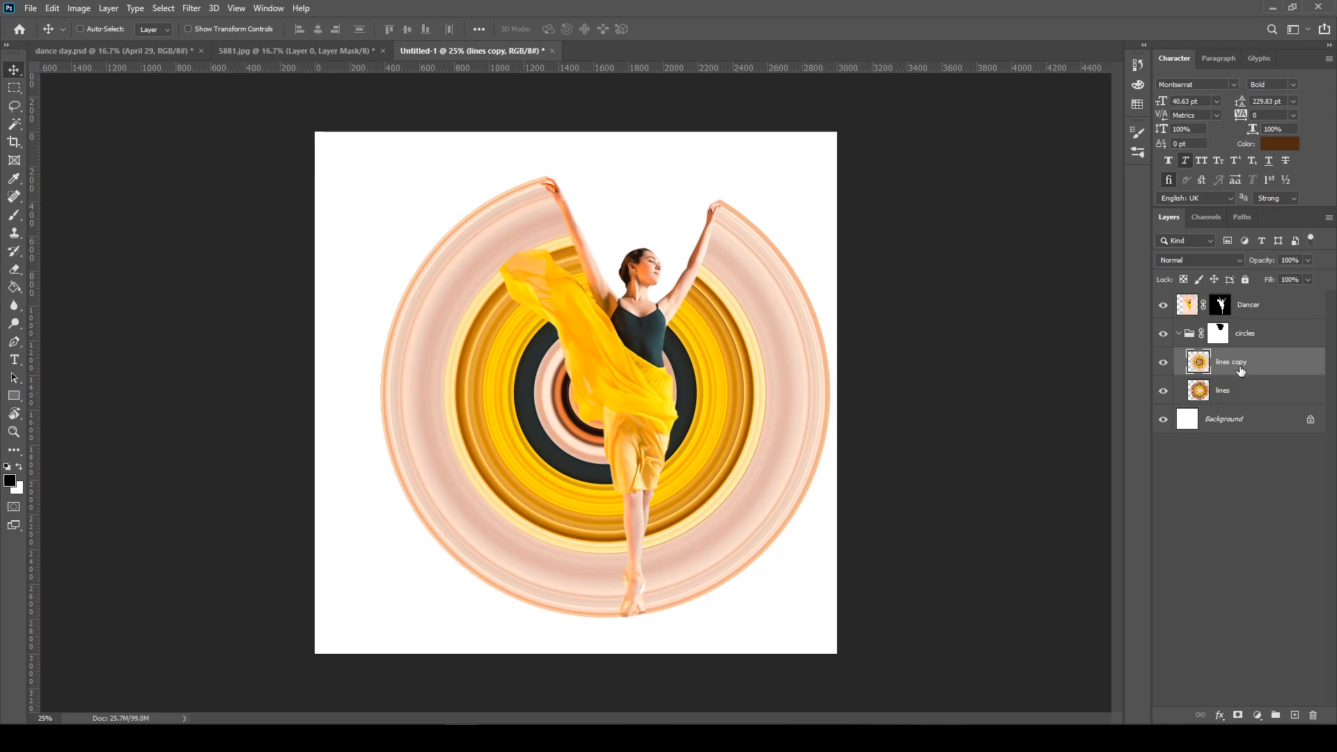
click(1237, 716)
Try painting on the lines copy mask near the raised arm above the yellow scarf with a soft round 495 px brush
click(14, 215)
right_click(14, 216)
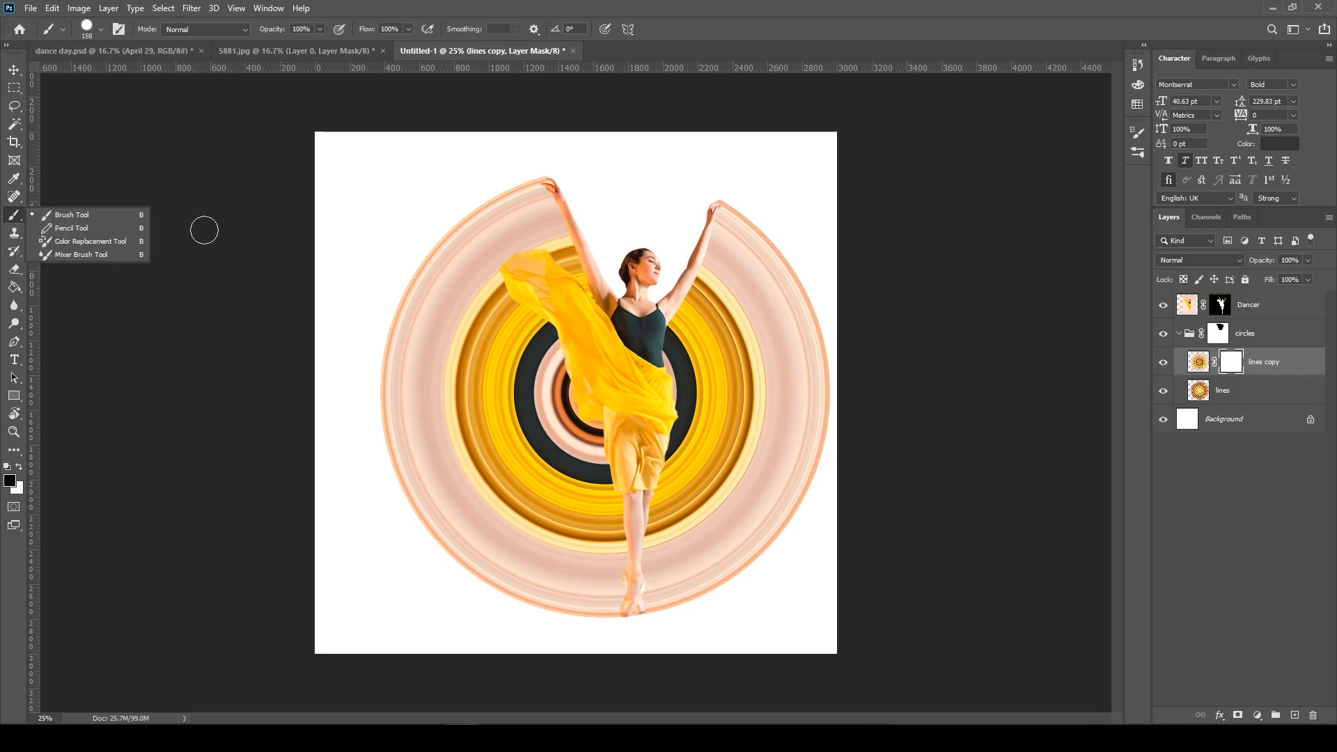
right_click(519, 256)
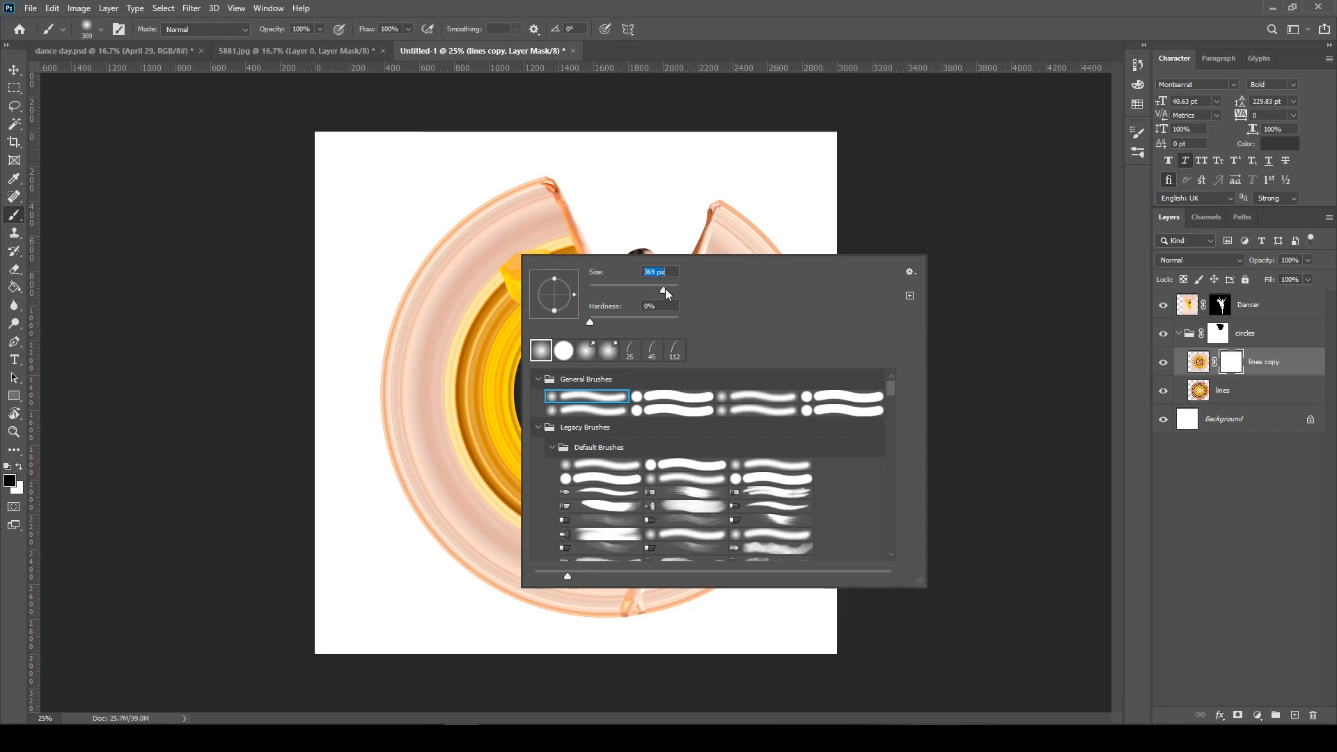
click(687, 6)
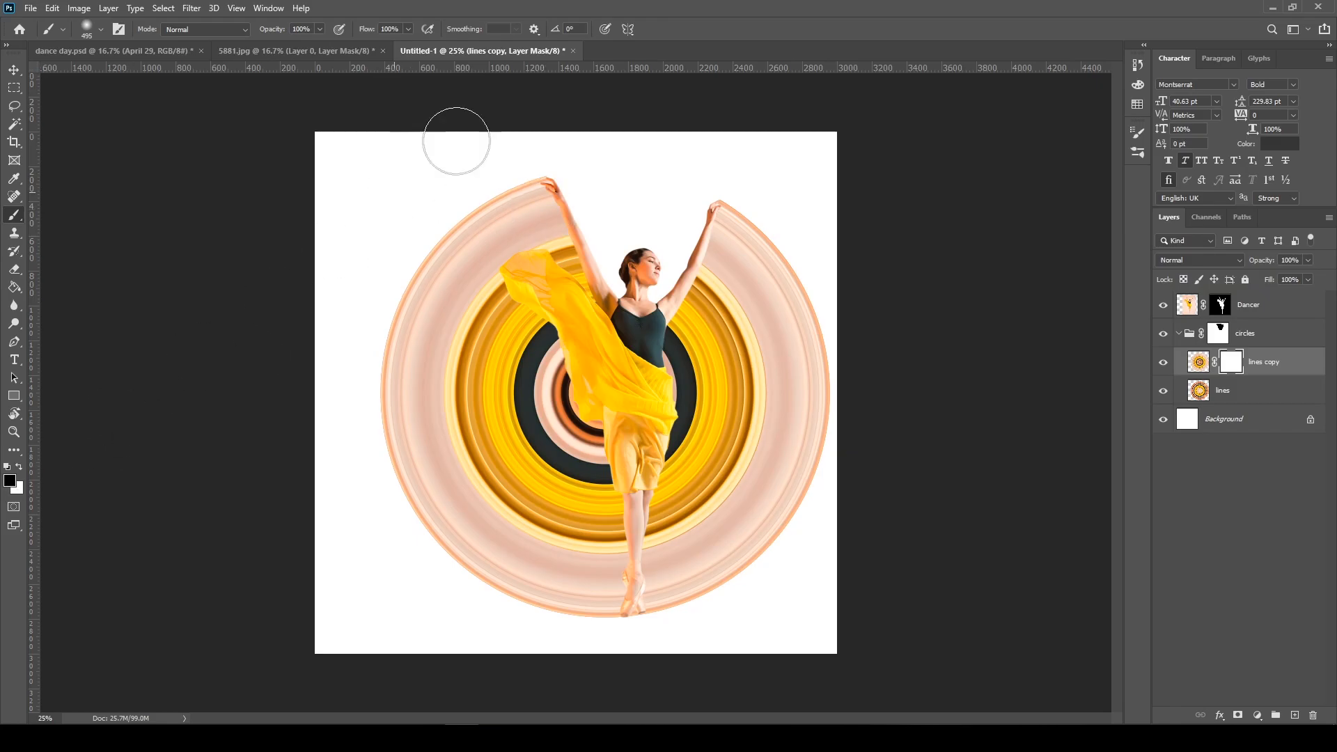
mouse_move(529, 203)
mouse_down()
mouse_move(577, 255)
mouse_move(564, 225)
mouse_up()
key(ctrl+z)
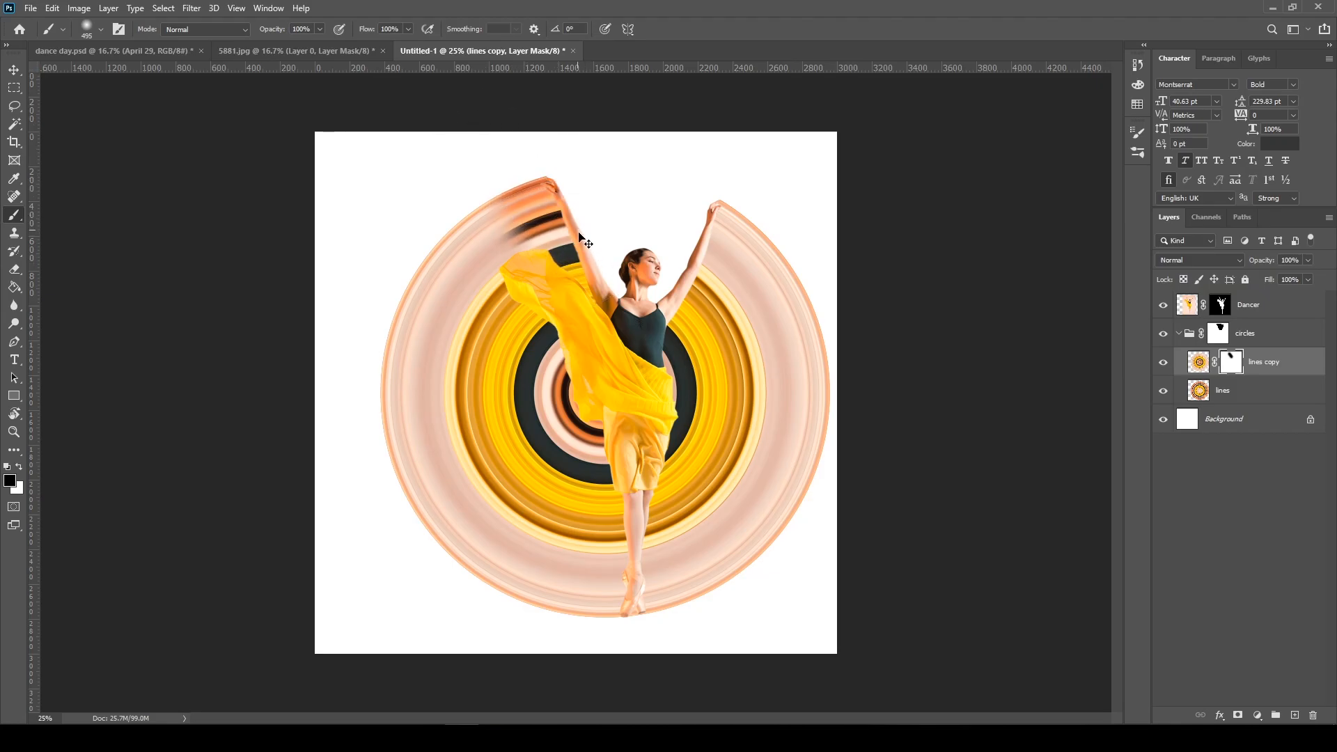
Enlarge the soft round brush to 1457 px and paint black over the upper half of the lines copy mask
right_click(589, 237)
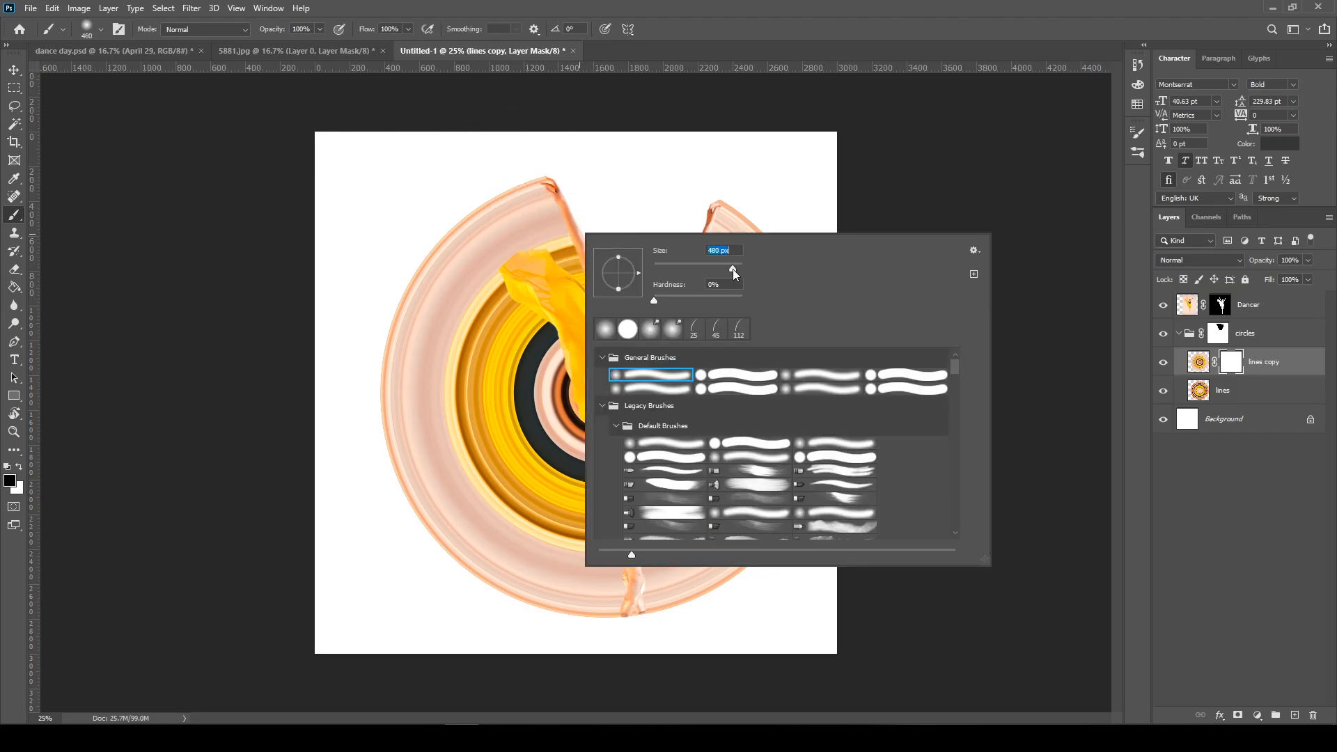
click(522, 186)
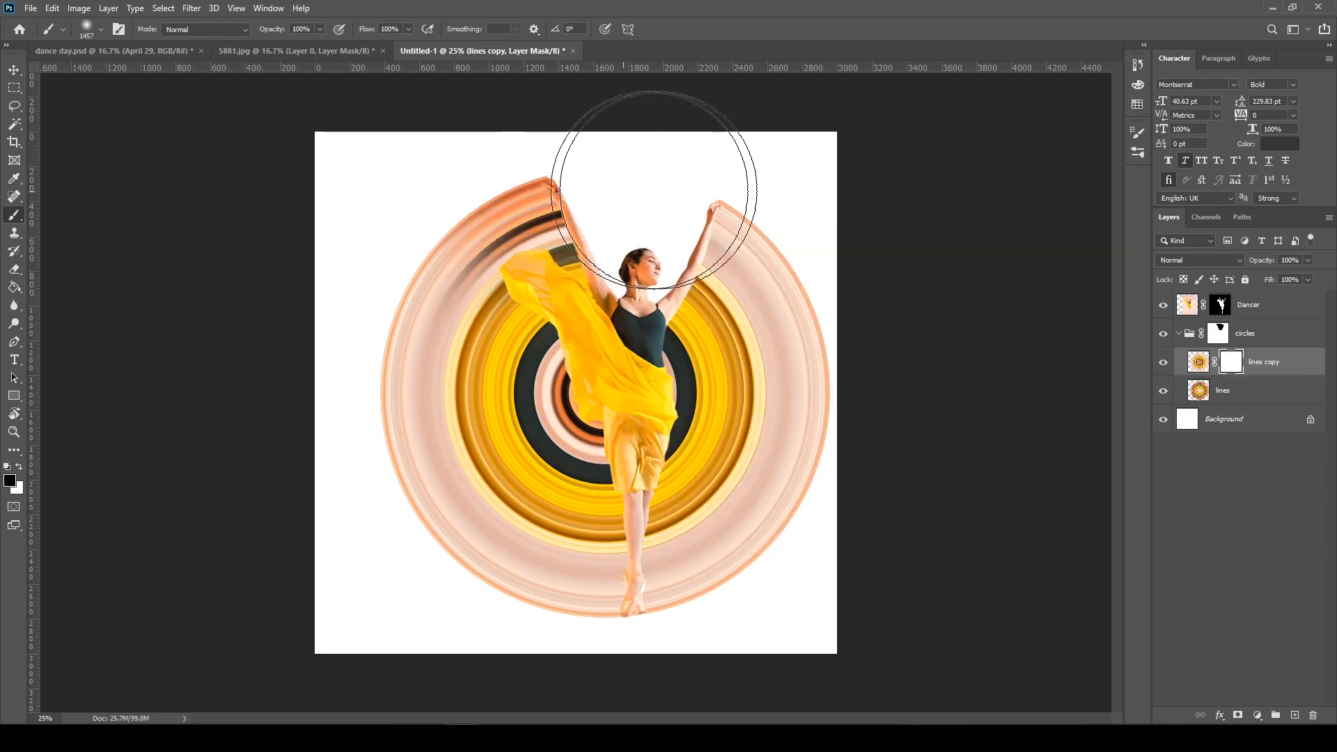
mouse_move(739, 232)
mouse_down()
mouse_move(605, 182)
mouse_move(511, 187)
mouse_move(454, 209)
mouse_move(501, 198)
mouse_move(725, 231)
mouse_move(772, 205)
mouse_move(552, 152)
mouse_move(474, 262)
mouse_move(454, 254)
mouse_move(602, 179)
mouse_move(677, 213)
mouse_move(777, 230)
mouse_move(782, 303)
mouse_move(773, 269)
mouse_move(741, 283)
mouse_move(738, 346)
mouse_move(719, 321)
mouse_move(730, 308)
mouse_move(657, 255)
mouse_move(549, 286)
mouse_move(569, 261)
mouse_move(666, 250)
mouse_move(747, 277)
mouse_move(789, 327)
mouse_move(415, 191)
mouse_move(339, 298)
mouse_move(369, 269)
mouse_move(450, 284)
mouse_move(422, 250)
mouse_up()
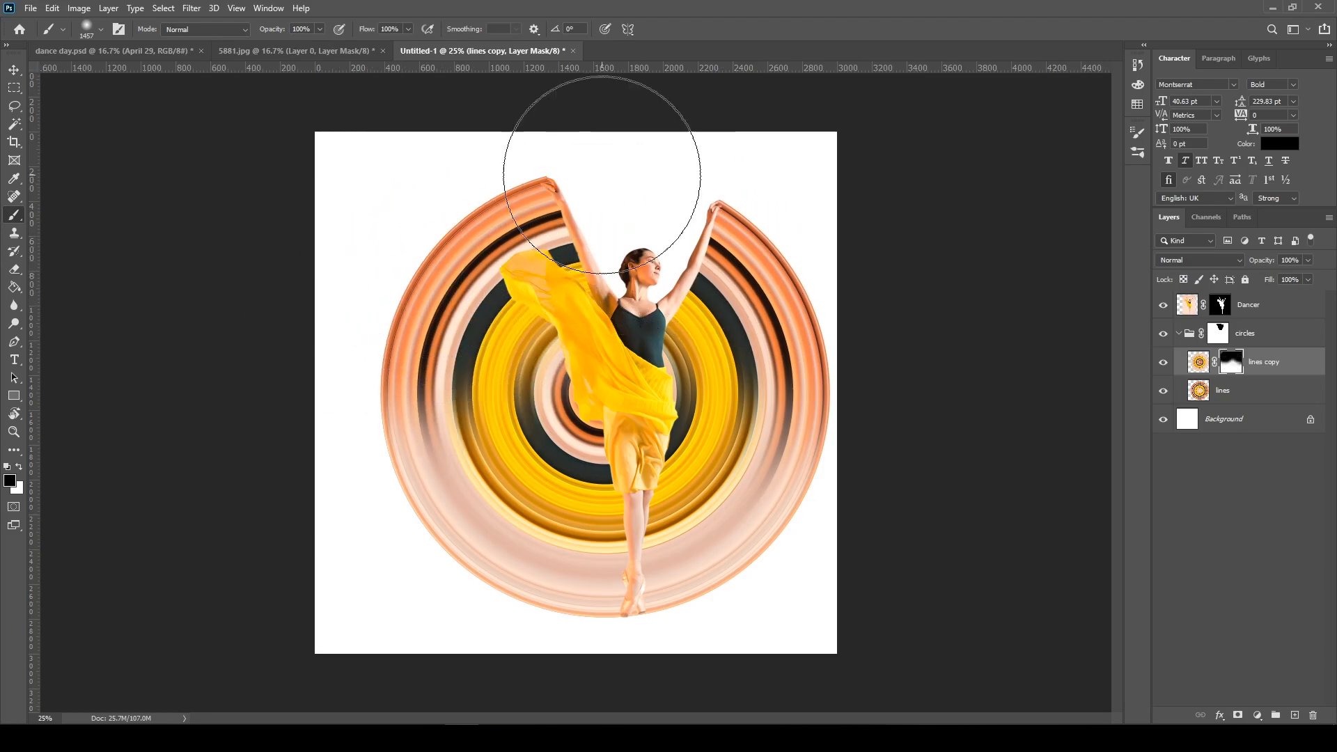
key(v)
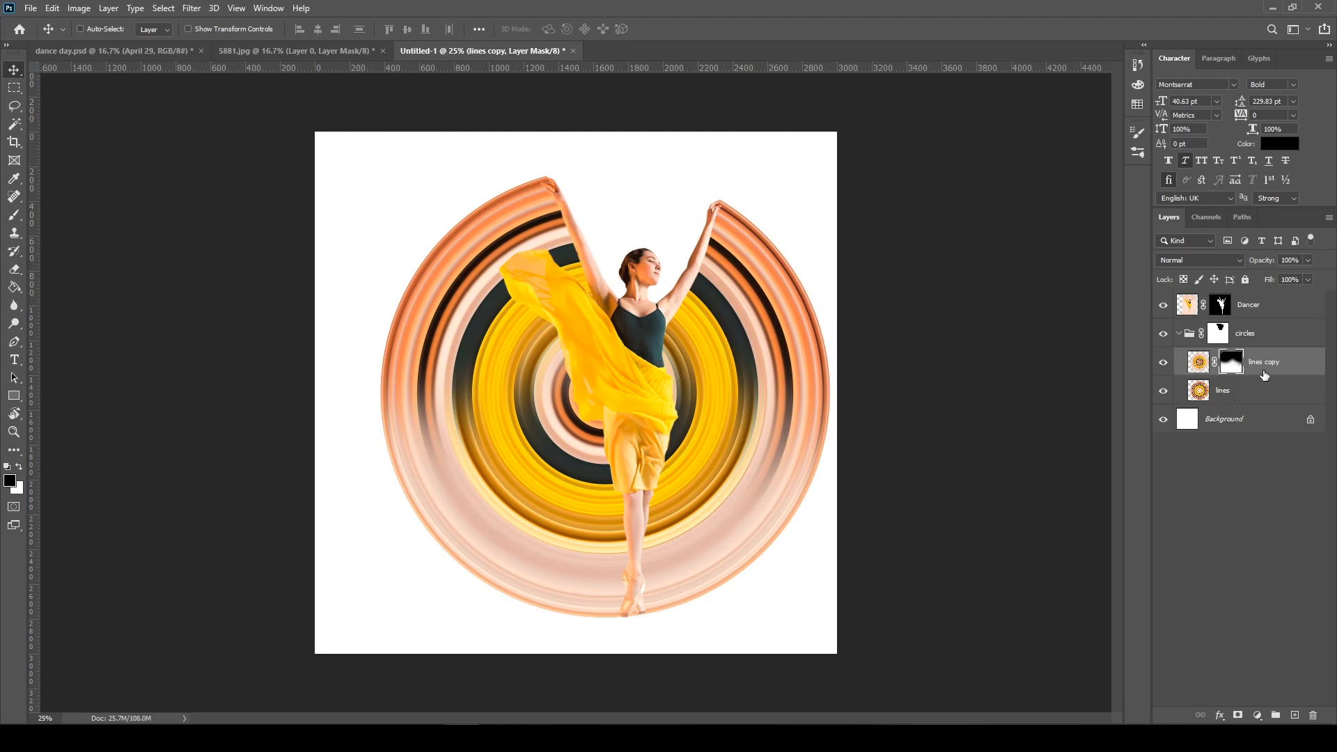
Add a layer named light above lines copy in the circles group and set its blend mode to Screen
click(1295, 716)
double_click(1227, 365)
text(light)
key(Return)
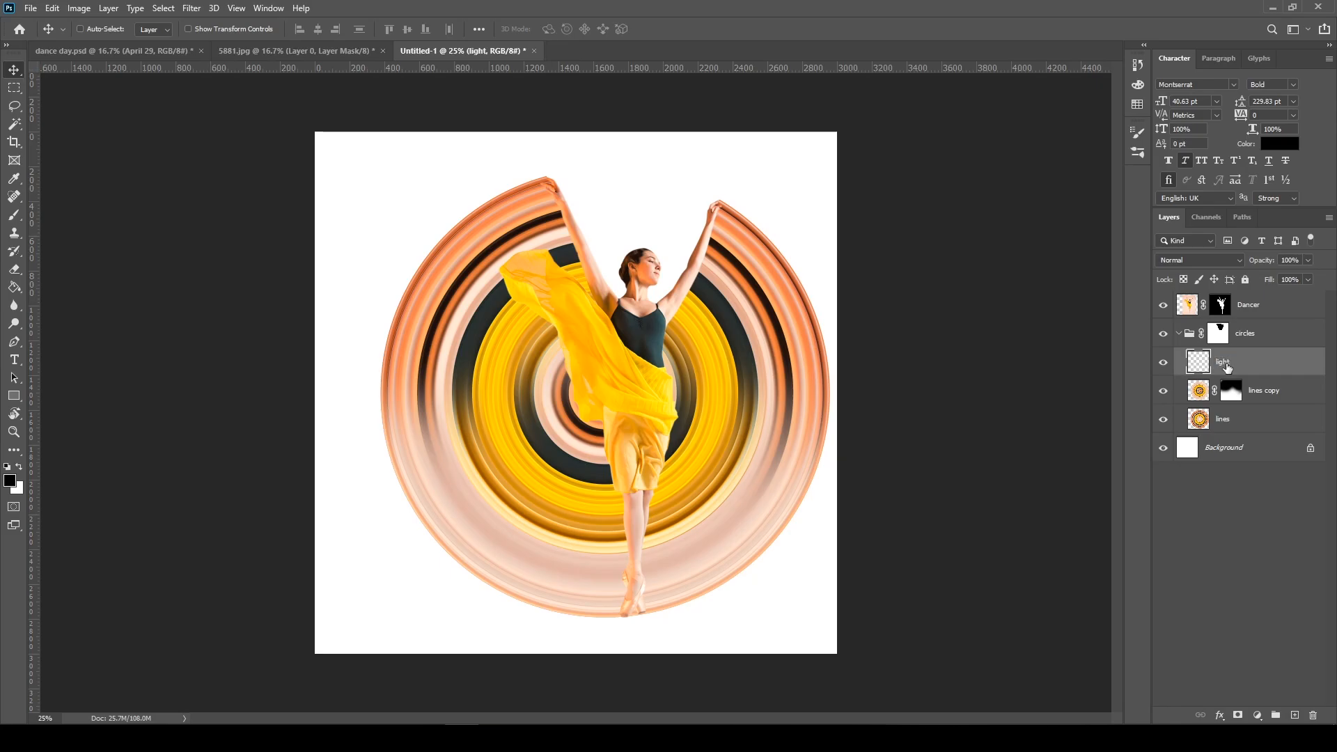
click(1192, 259)
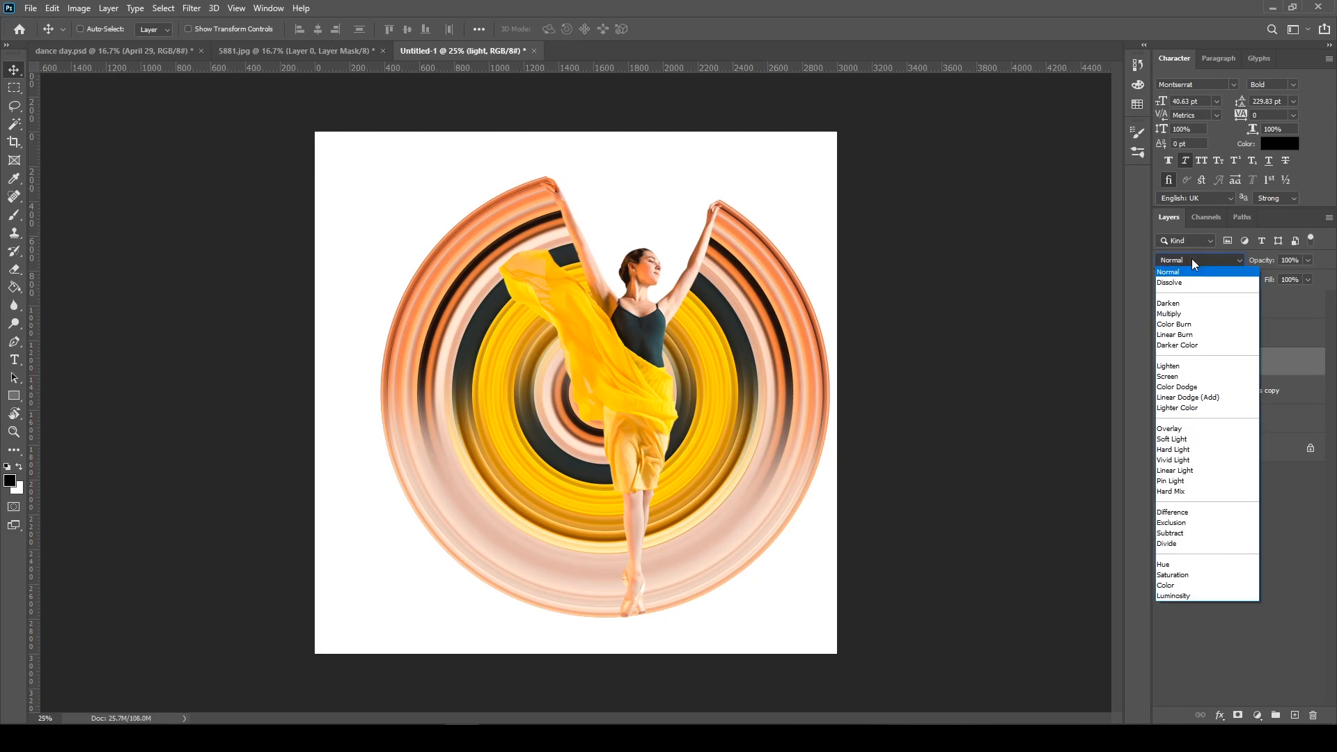
click(1168, 377)
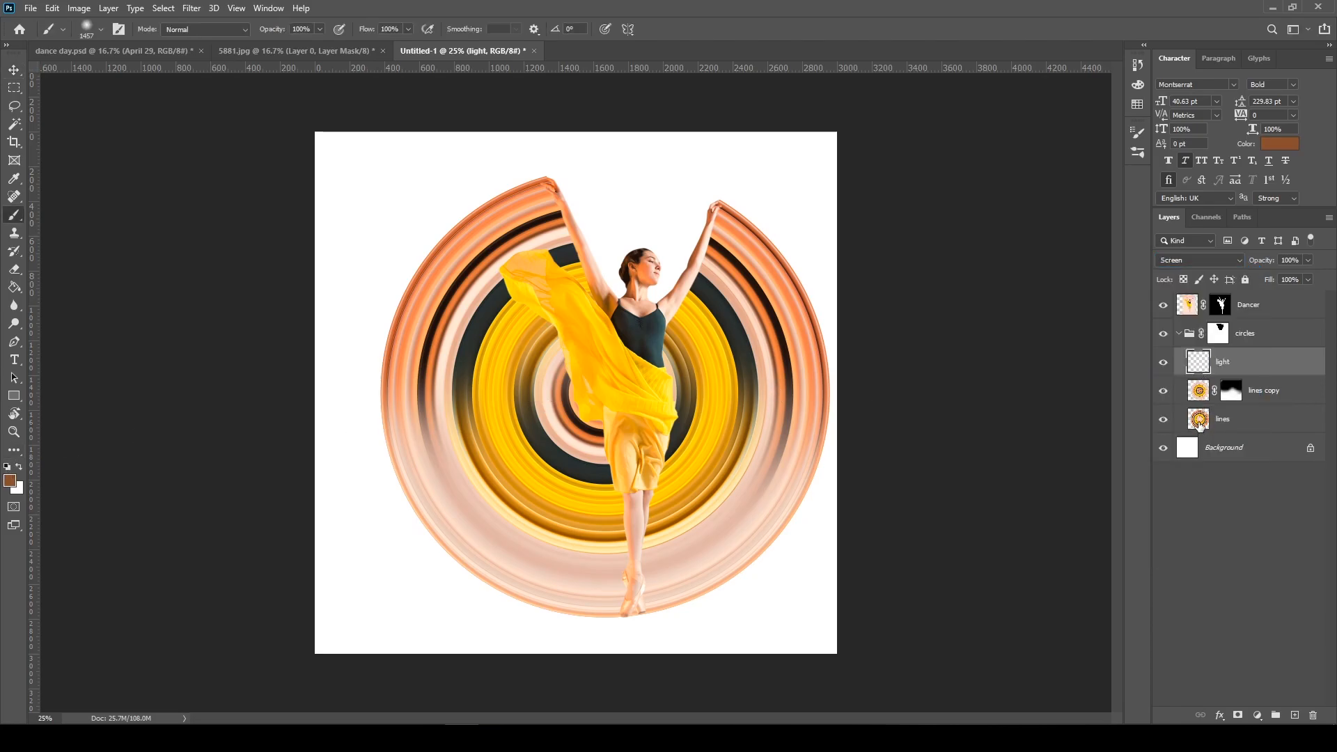
Load the lines layer's outline as a selection and paint brown light over the circle's right-hand rings with a soft 1102 px brush
ctrl+click(1200, 420)
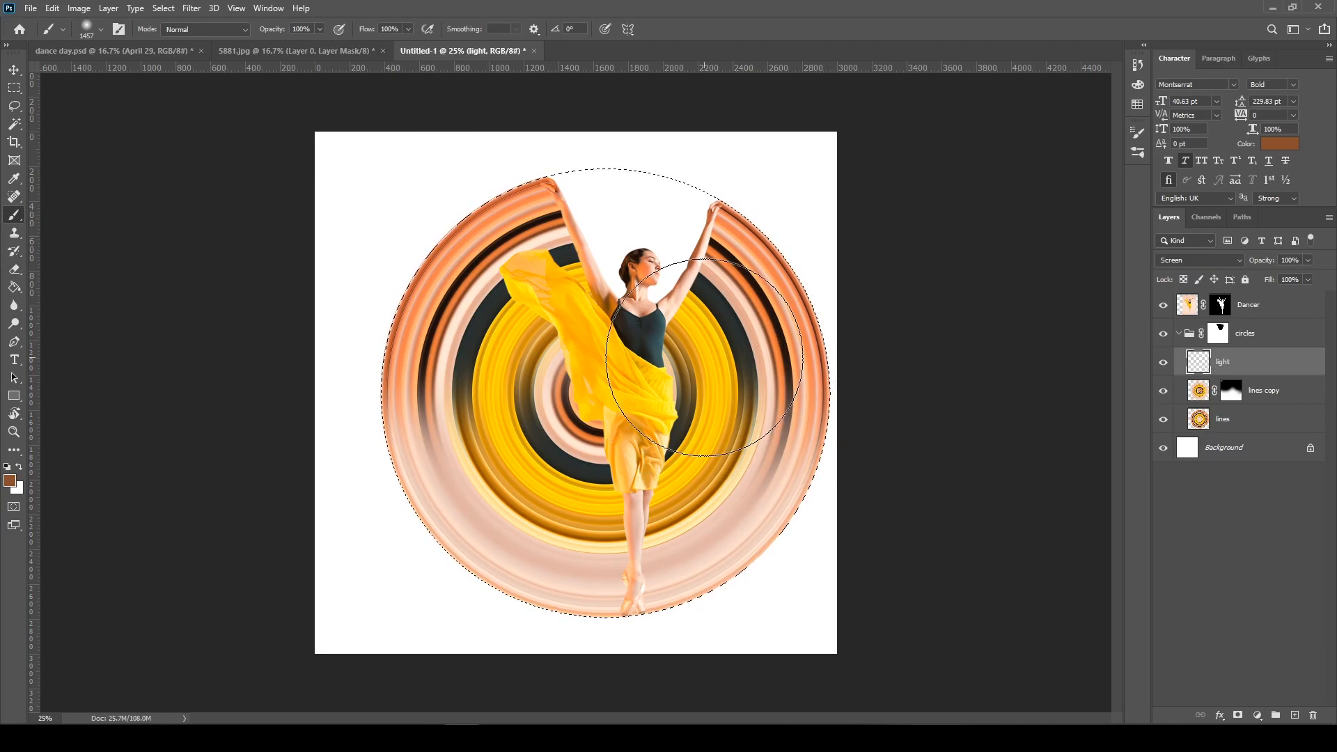
click(687, 378)
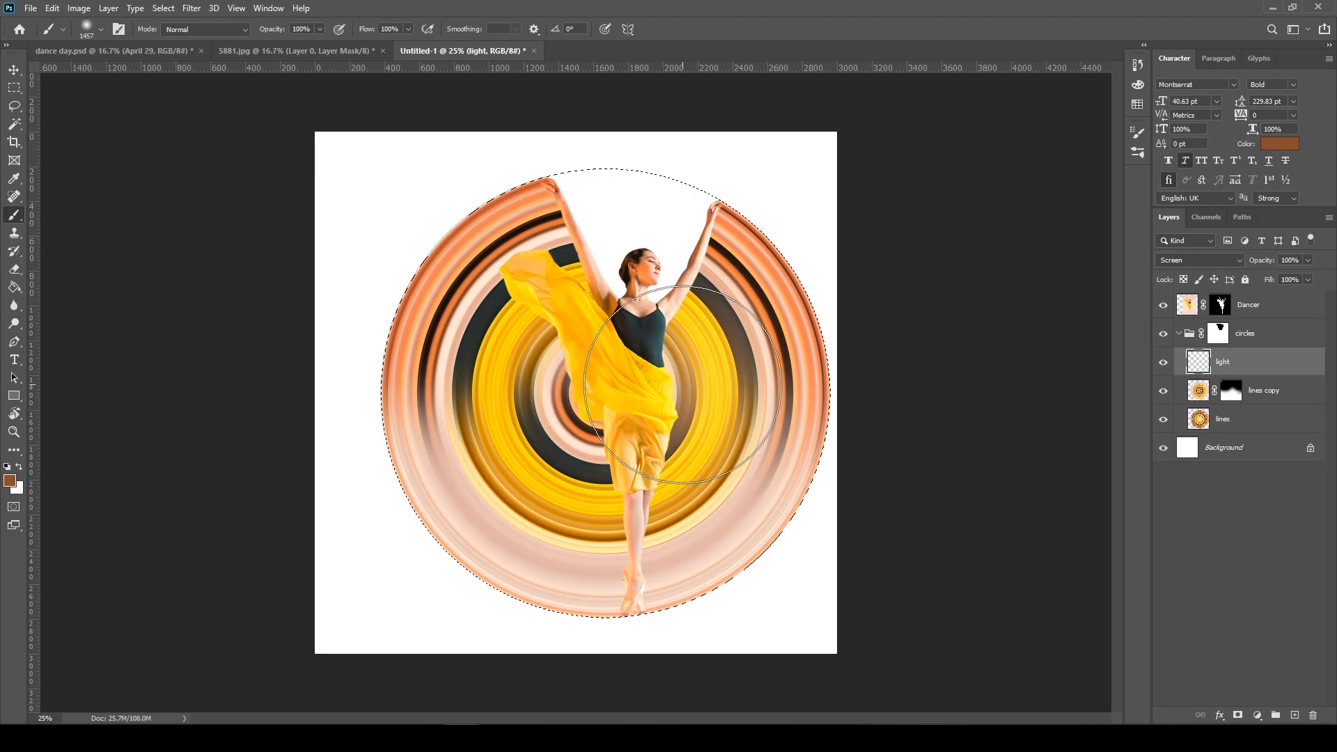
click(749, 367)
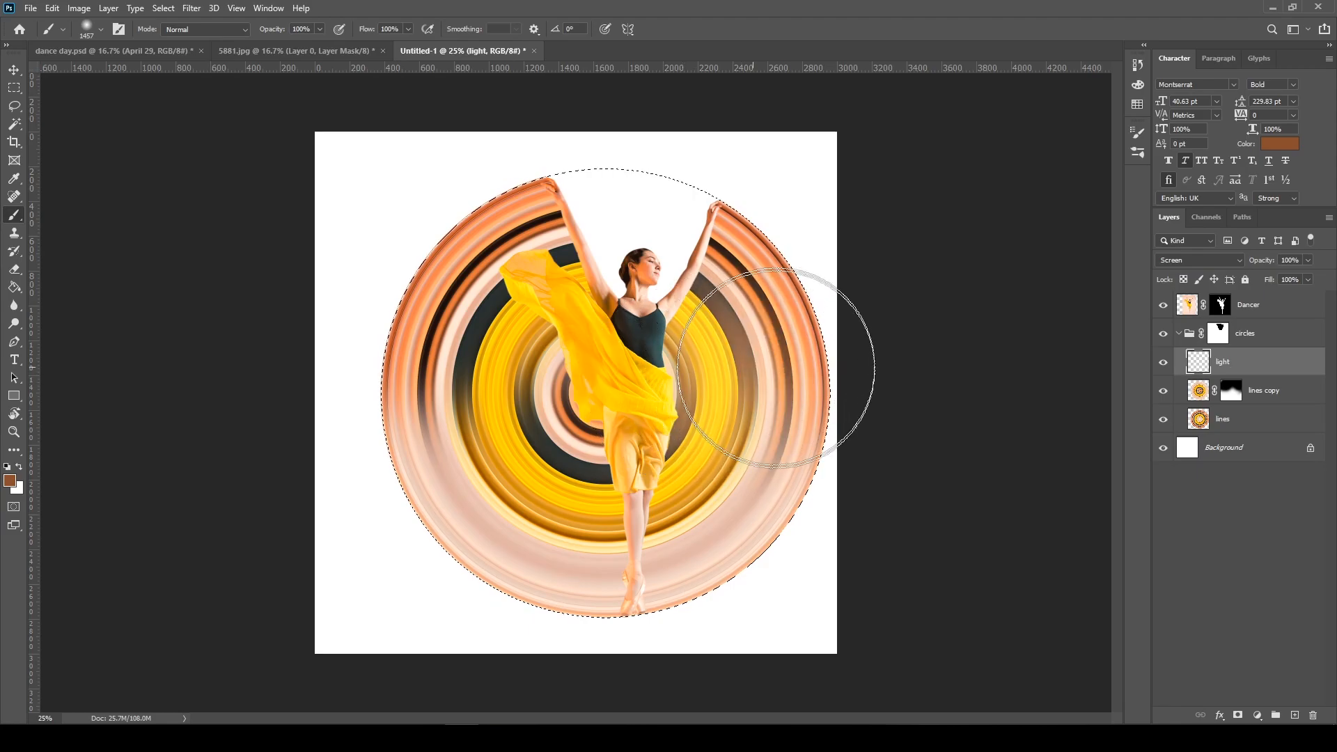
right_click(719, 367)
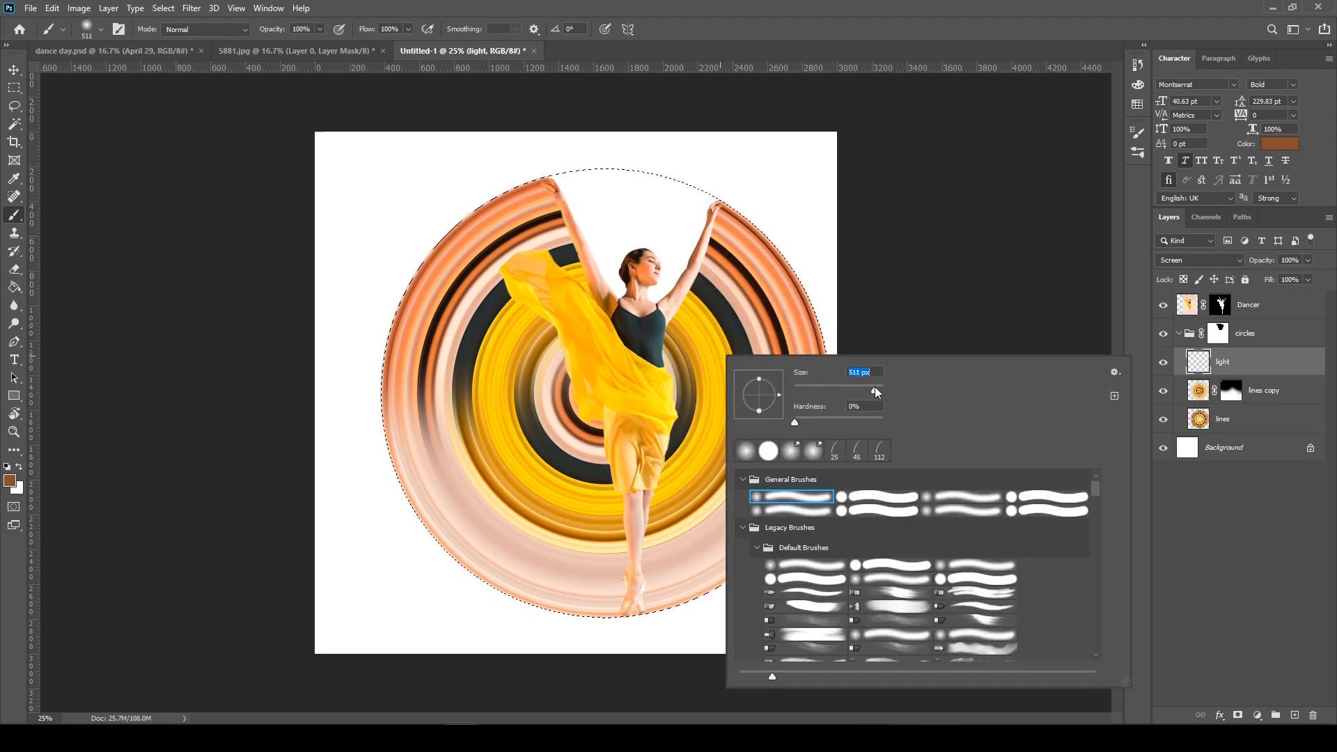
drag(875, 387, 876, 387)
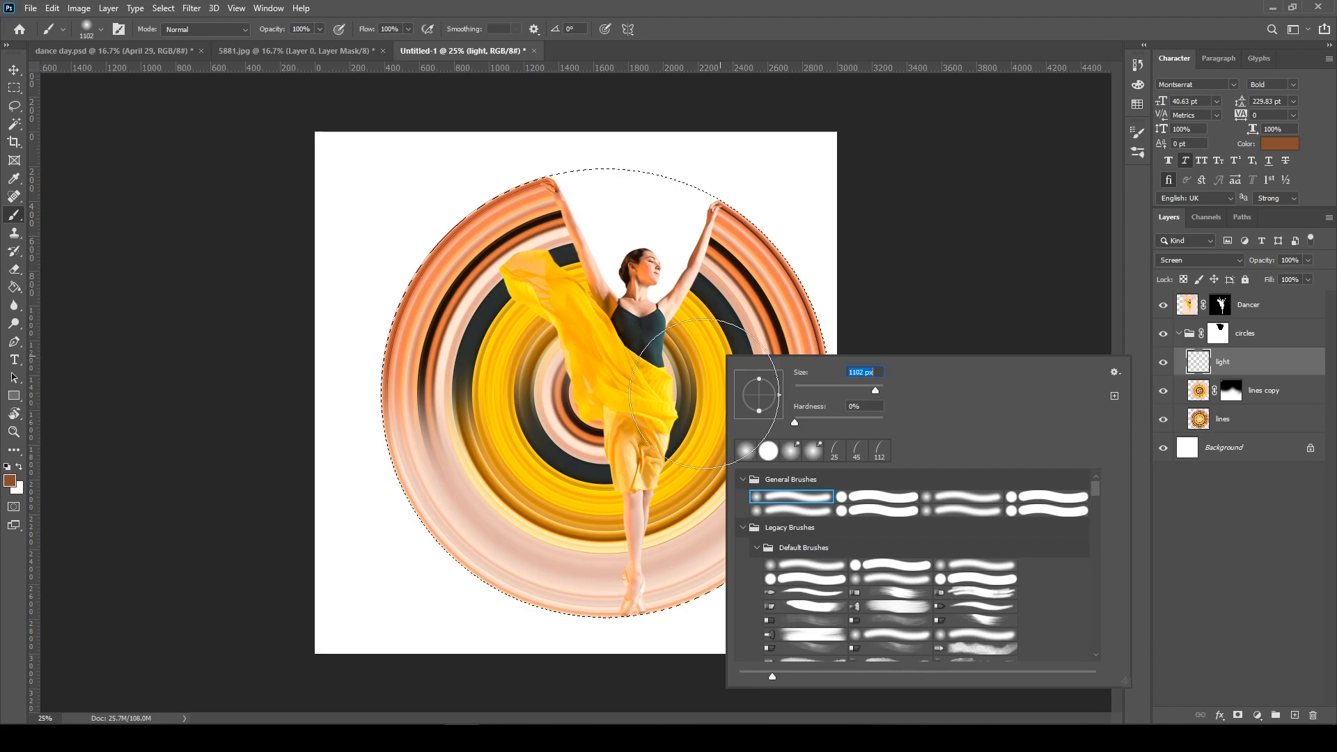
click(653, 394)
click(728, 387)
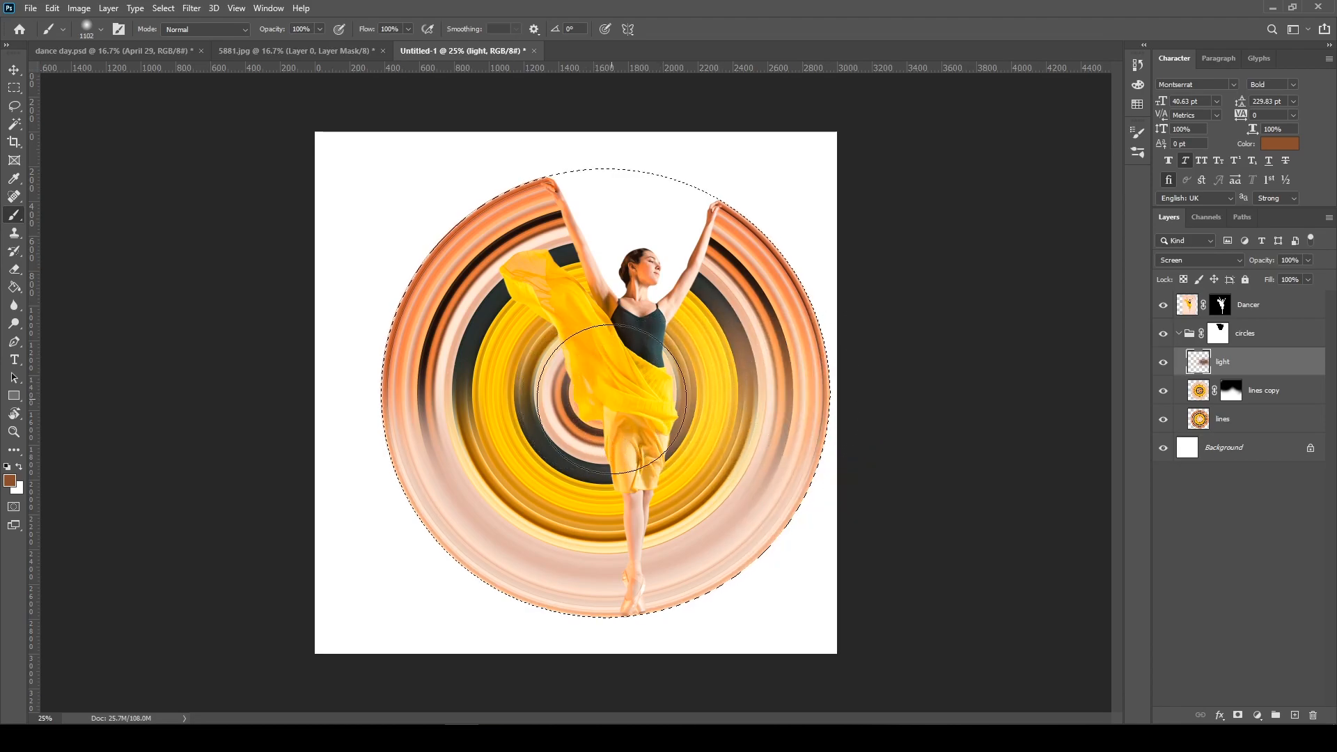
Reduce the soft brush to 495 px and sweep brown light across the circle's left-hand rings on the light layer
drag(607, 400, 337, 430)
key(ctrl+z)
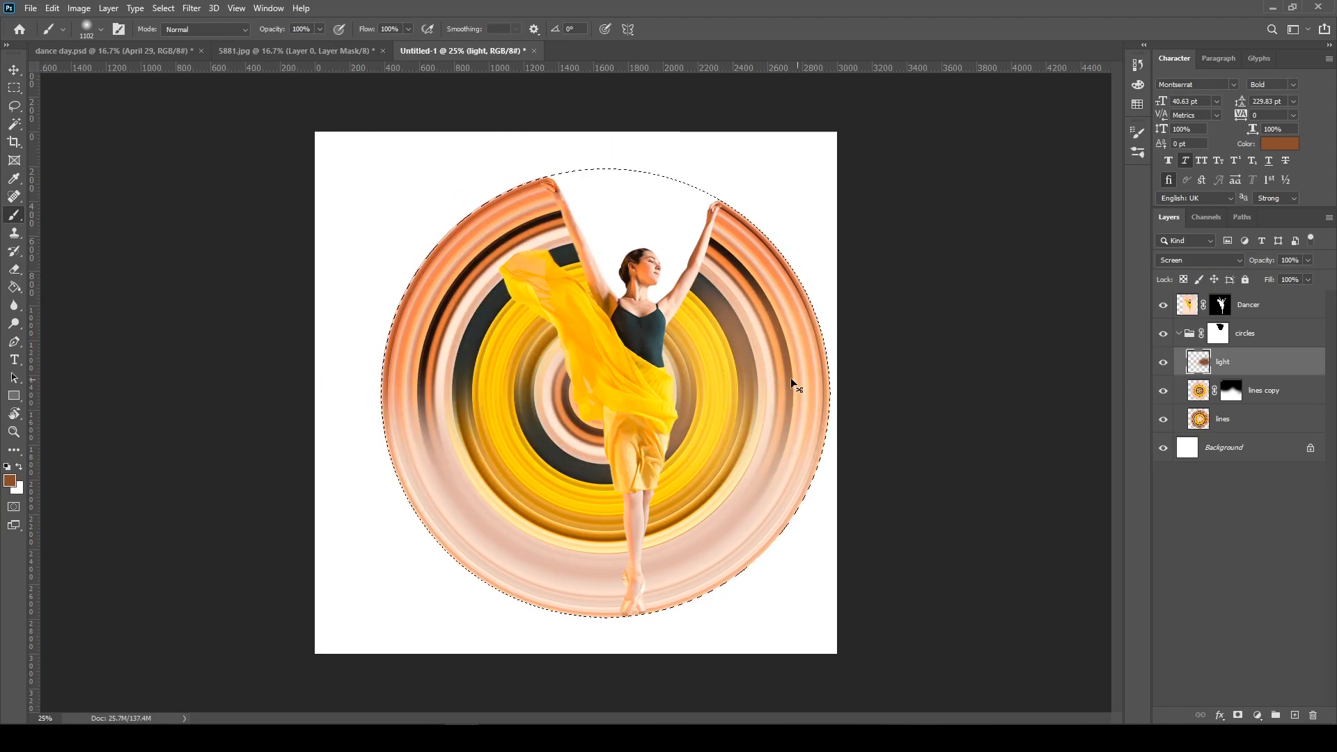
right_click(726, 378)
drag(886, 413, 875, 413)
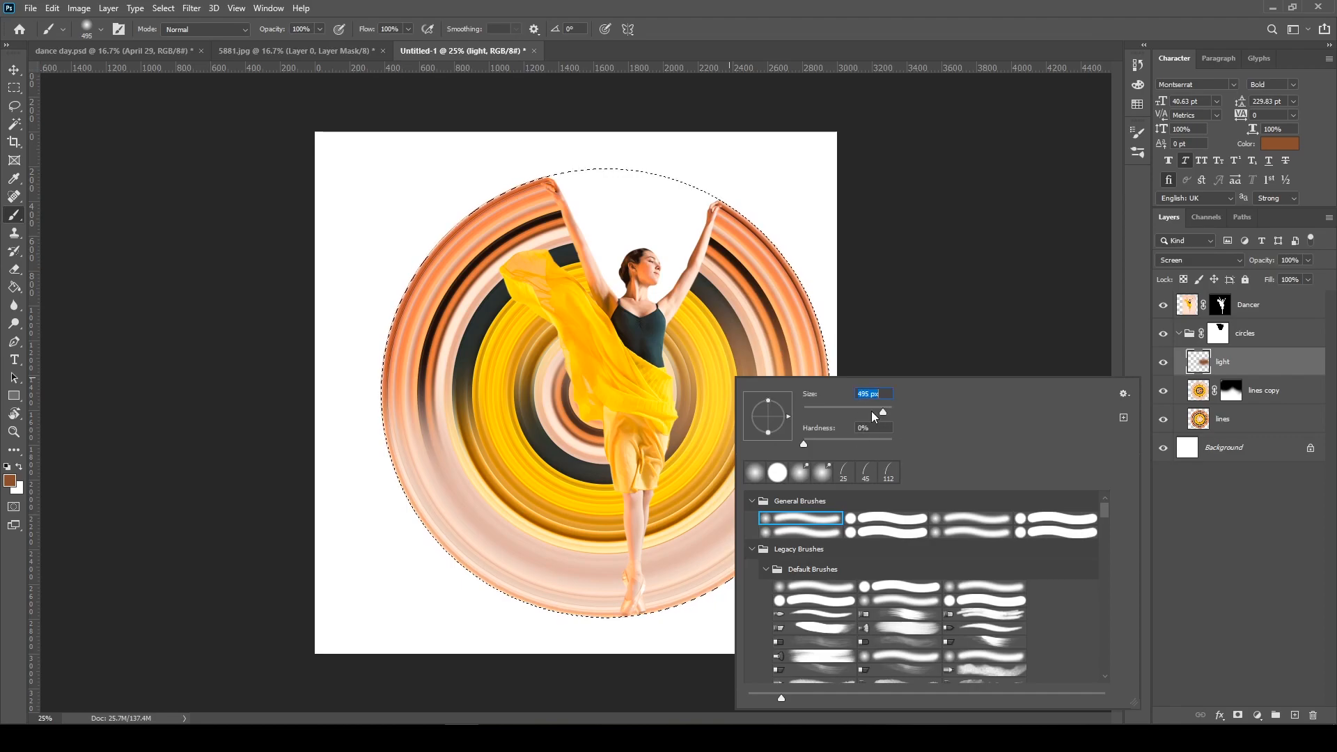
click(688, 388)
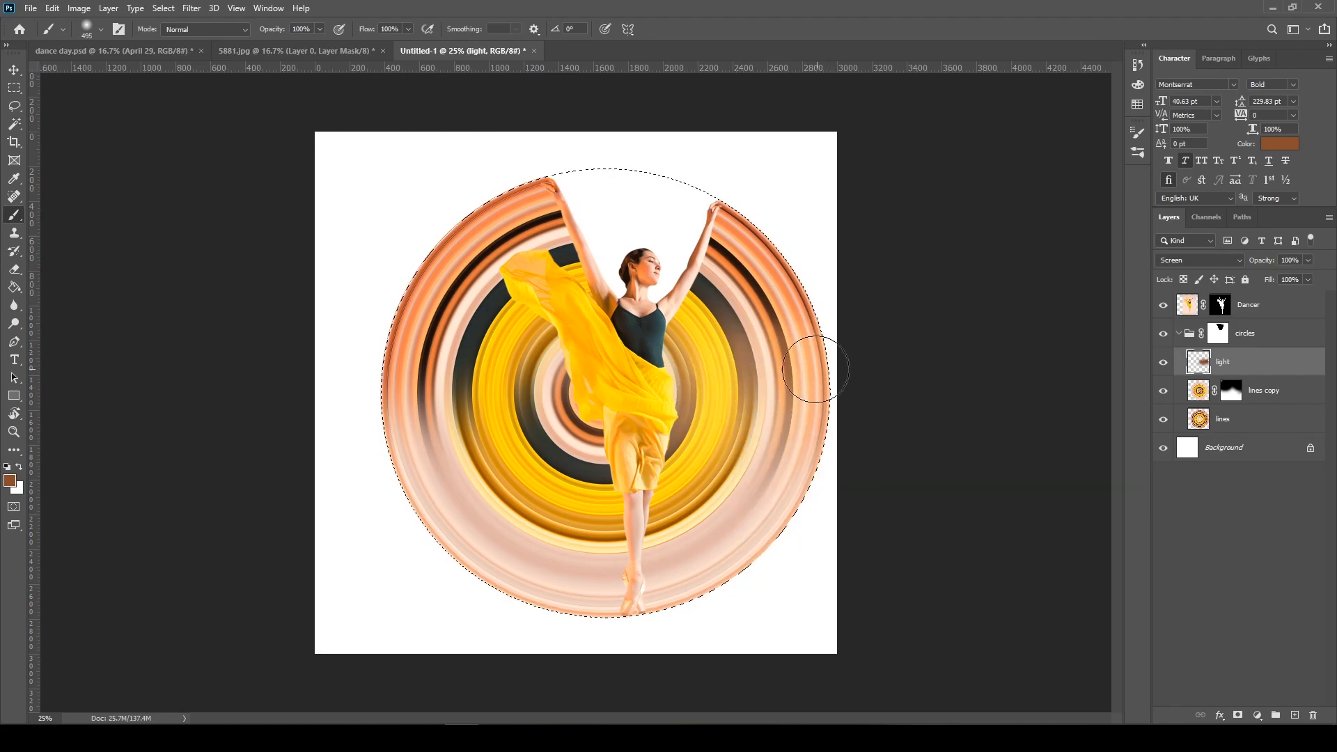
drag(592, 403, 263, 419)
Try painting golden yellow light, sampled from the scarf area, over the outer rings on both sides of the circle
alt+click(493, 326)
alt+click(555, 284)
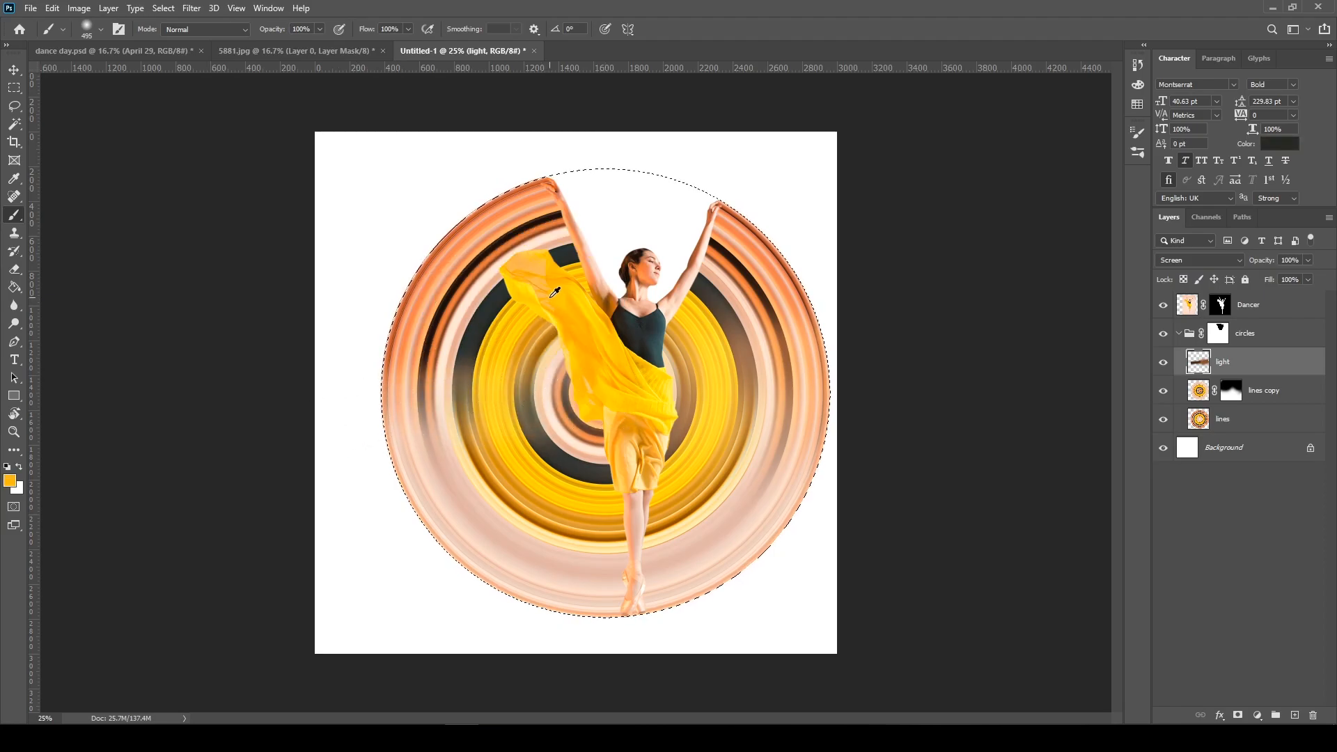
drag(555, 283, 371, 433)
alt+click(530, 334)
mouse_move(533, 380)
mouse_down()
mouse_move(493, 402)
mouse_move(449, 386)
mouse_up()
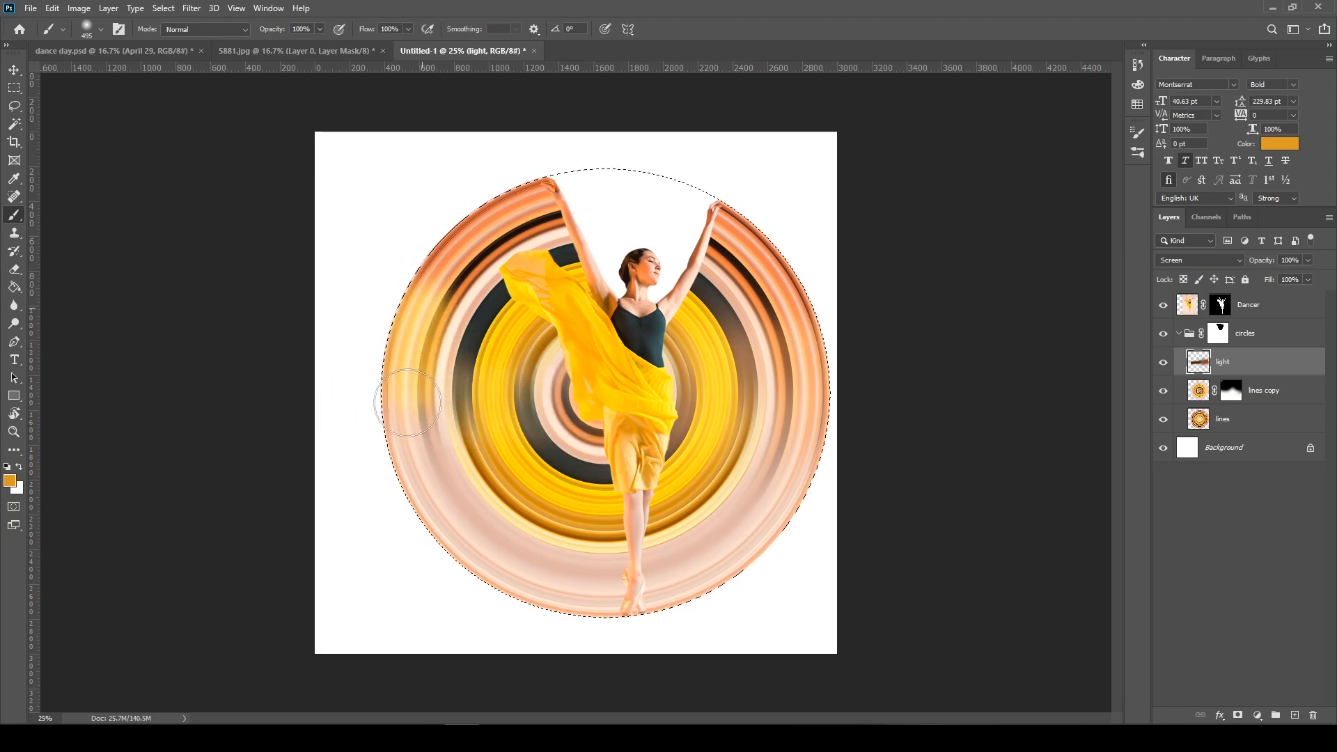
mouse_move(764, 268)
mouse_down()
mouse_move(783, 269)
mouse_move(773, 369)
mouse_up()
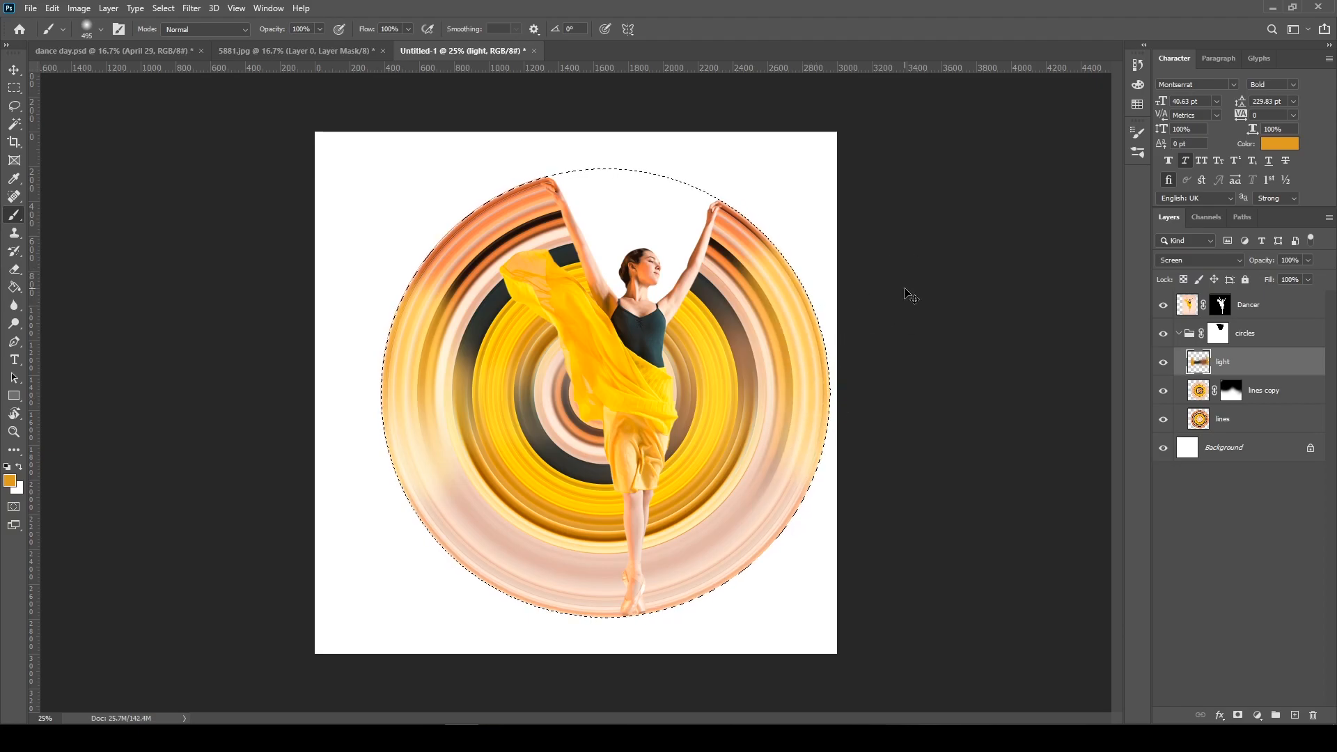
key(ctrl+z)
Sample orange from the rings, brush it over the upper outer rings on both sides of the circle, and deselect
alt+click(755, 294)
drag(741, 277, 778, 380)
drag(427, 273, 410, 364)
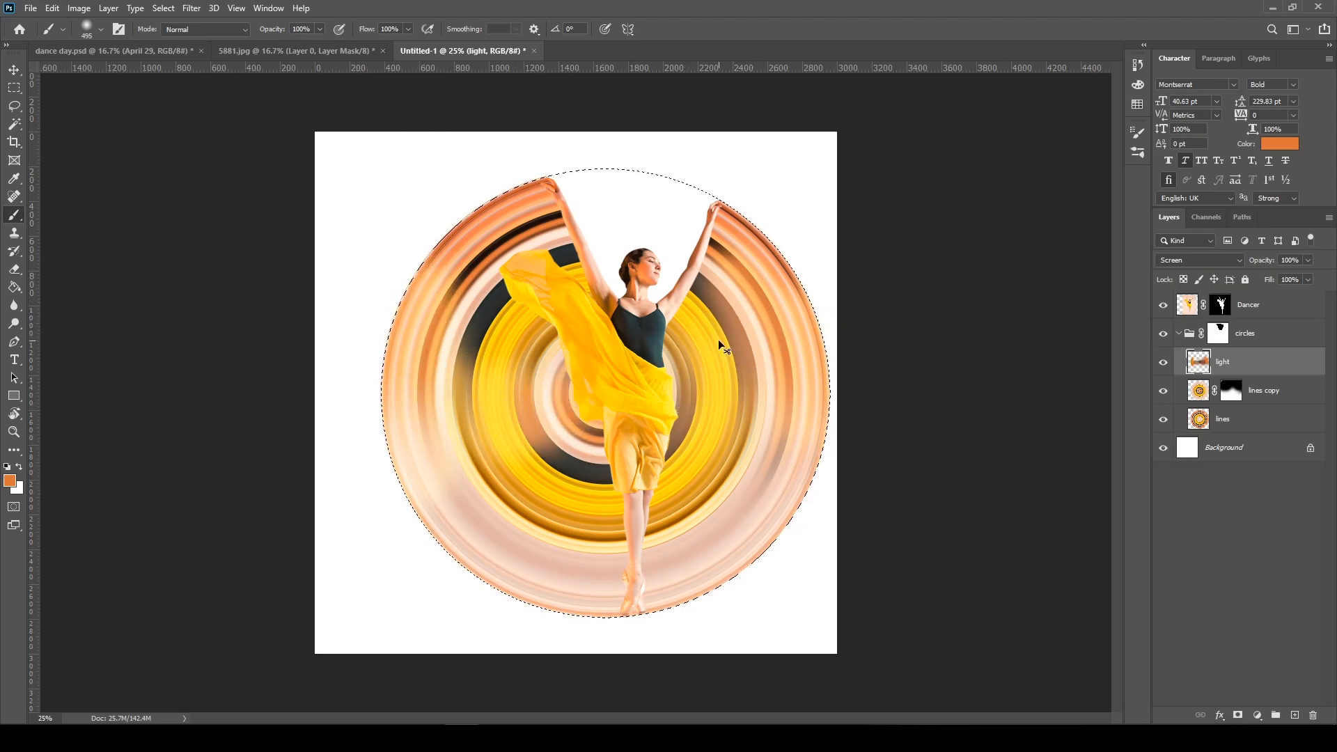
key(ctrl+d)
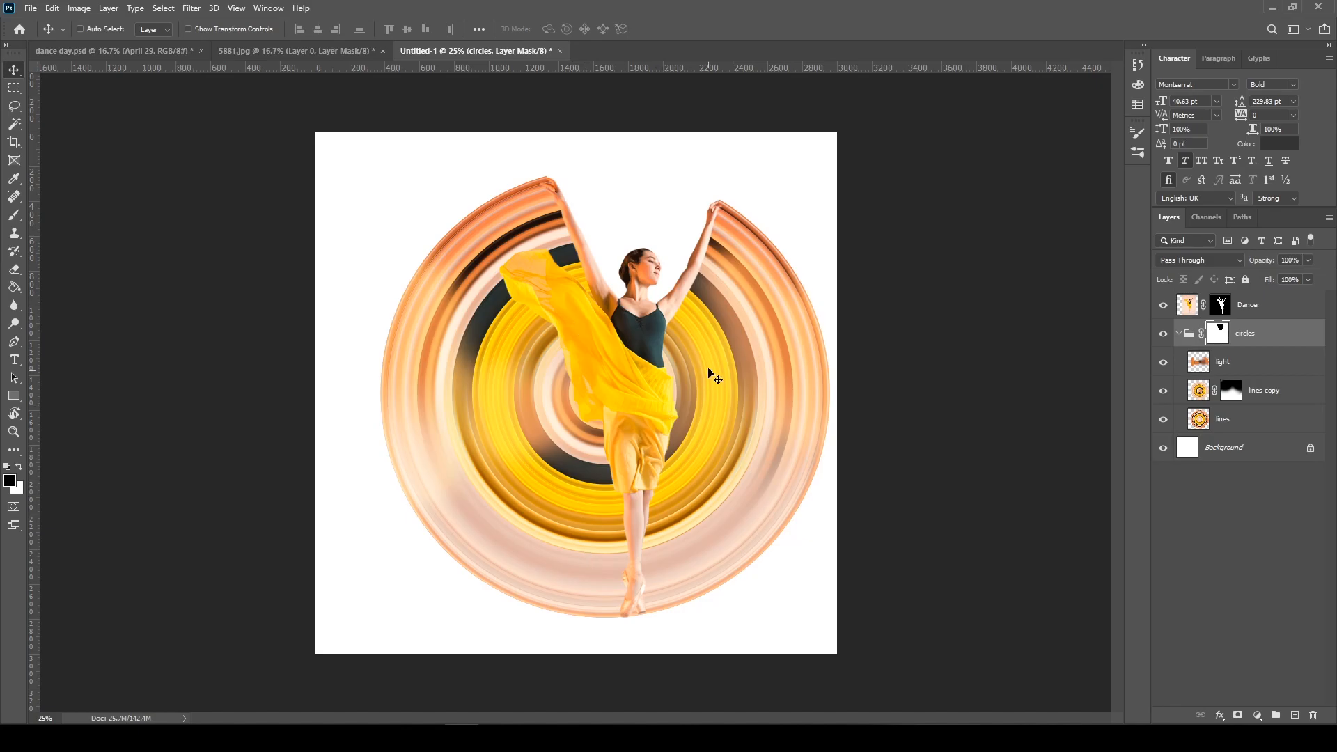
Add an Overlay drop shadow to the Dancer layer with 100% opacity, 50 px distance, 21% spread and 113 px size
click(1180, 335)
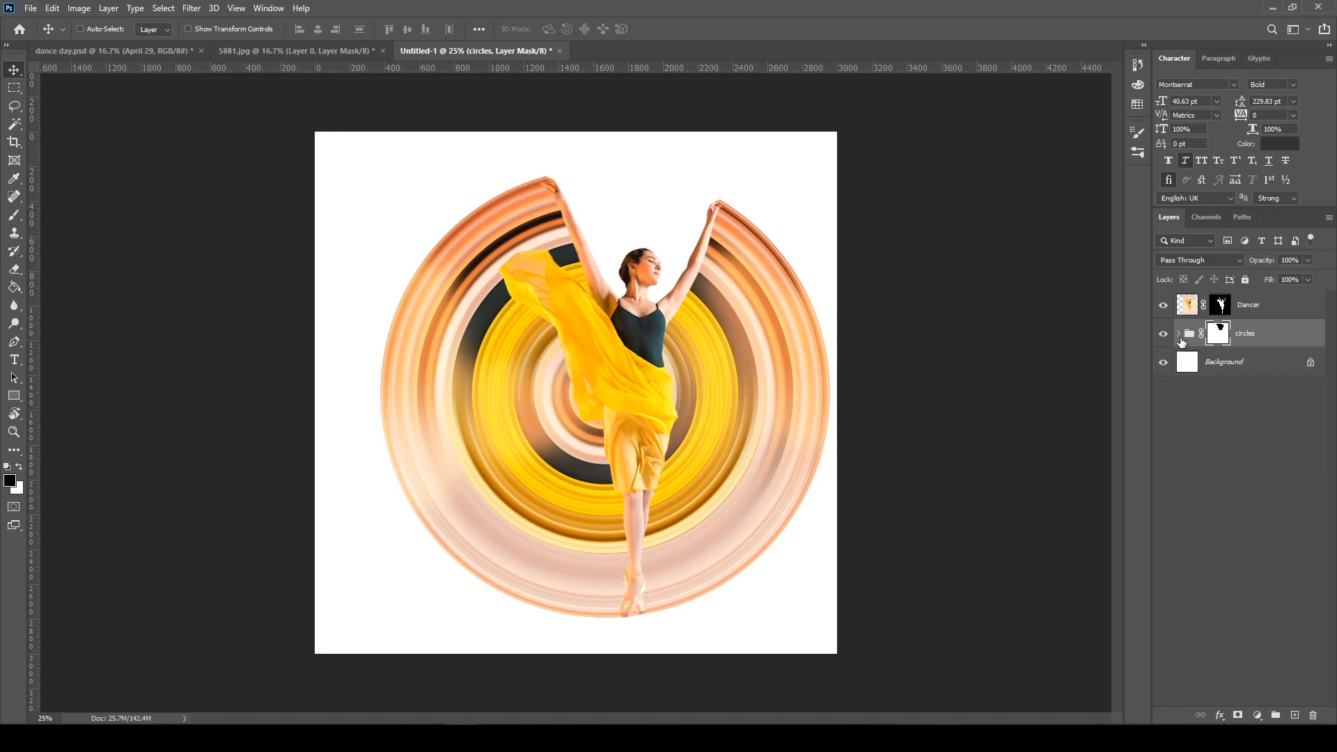
click(1294, 311)
double_click(1302, 309)
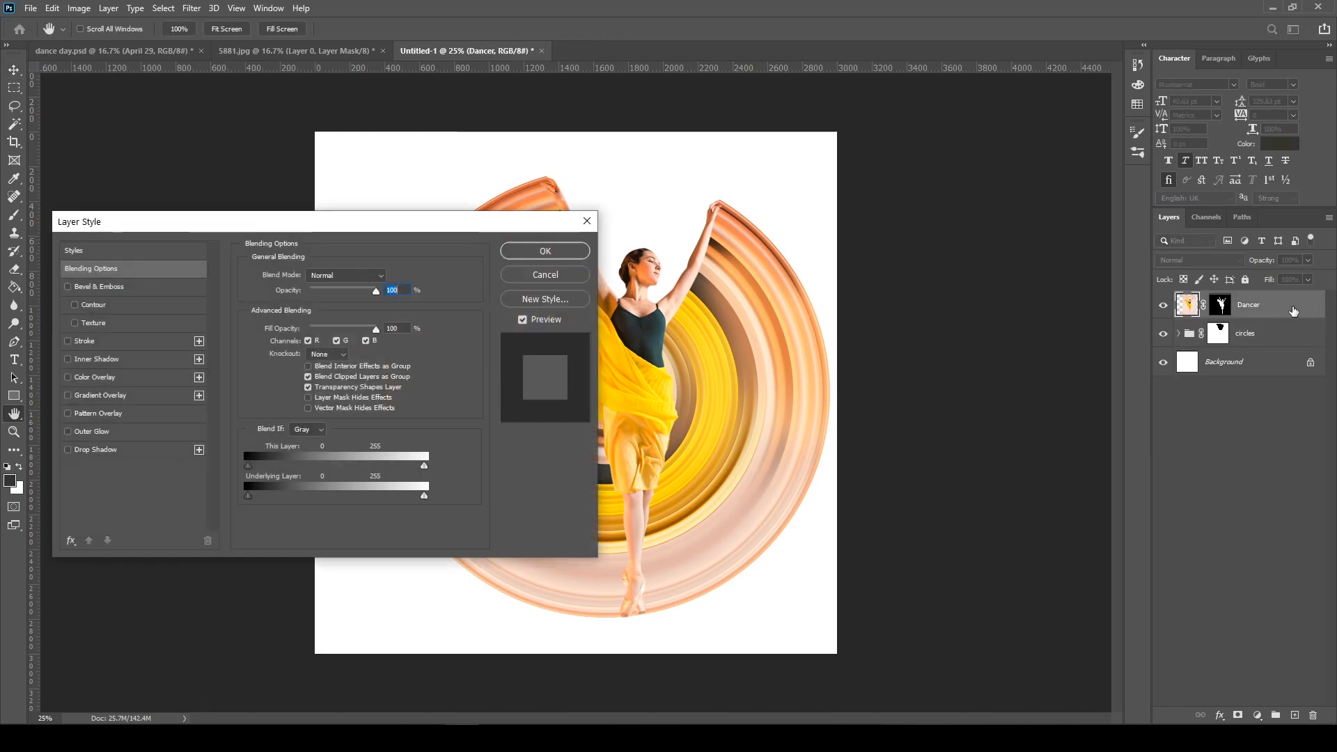
drag(376, 221, 1091, 185)
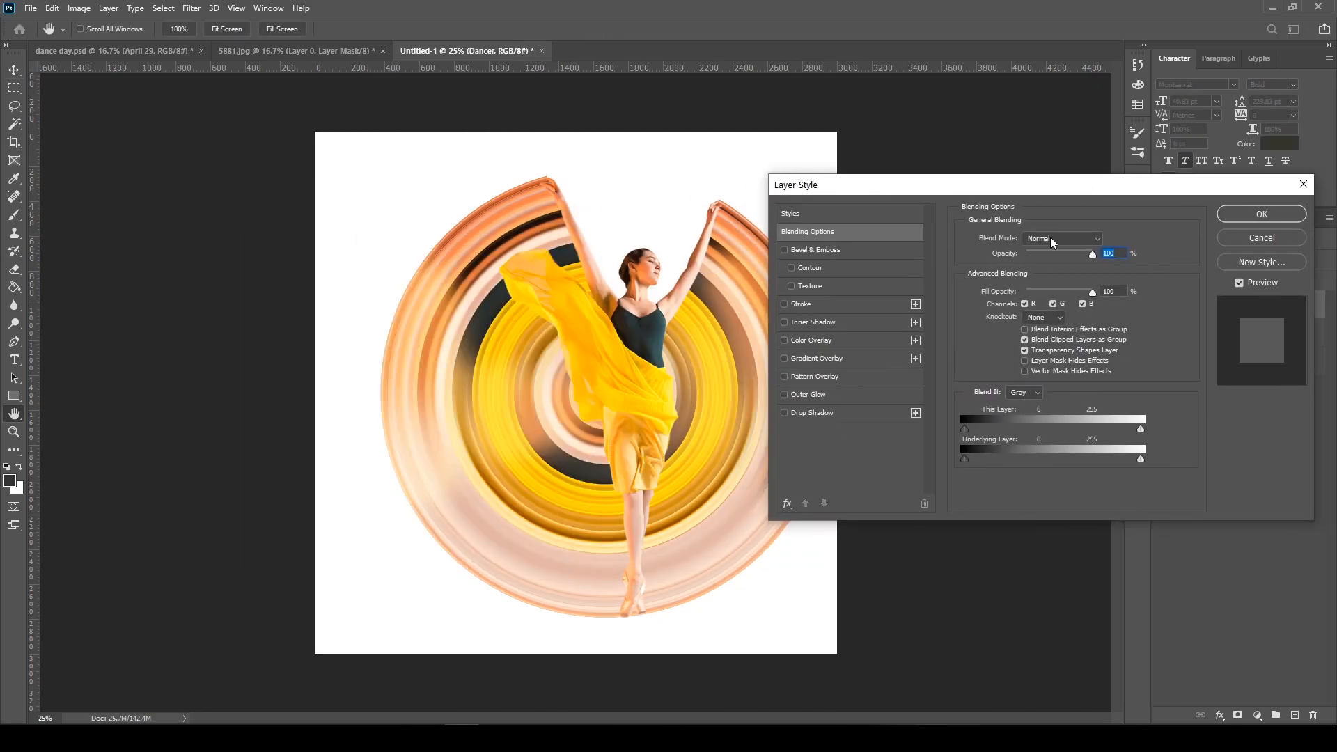
click(796, 413)
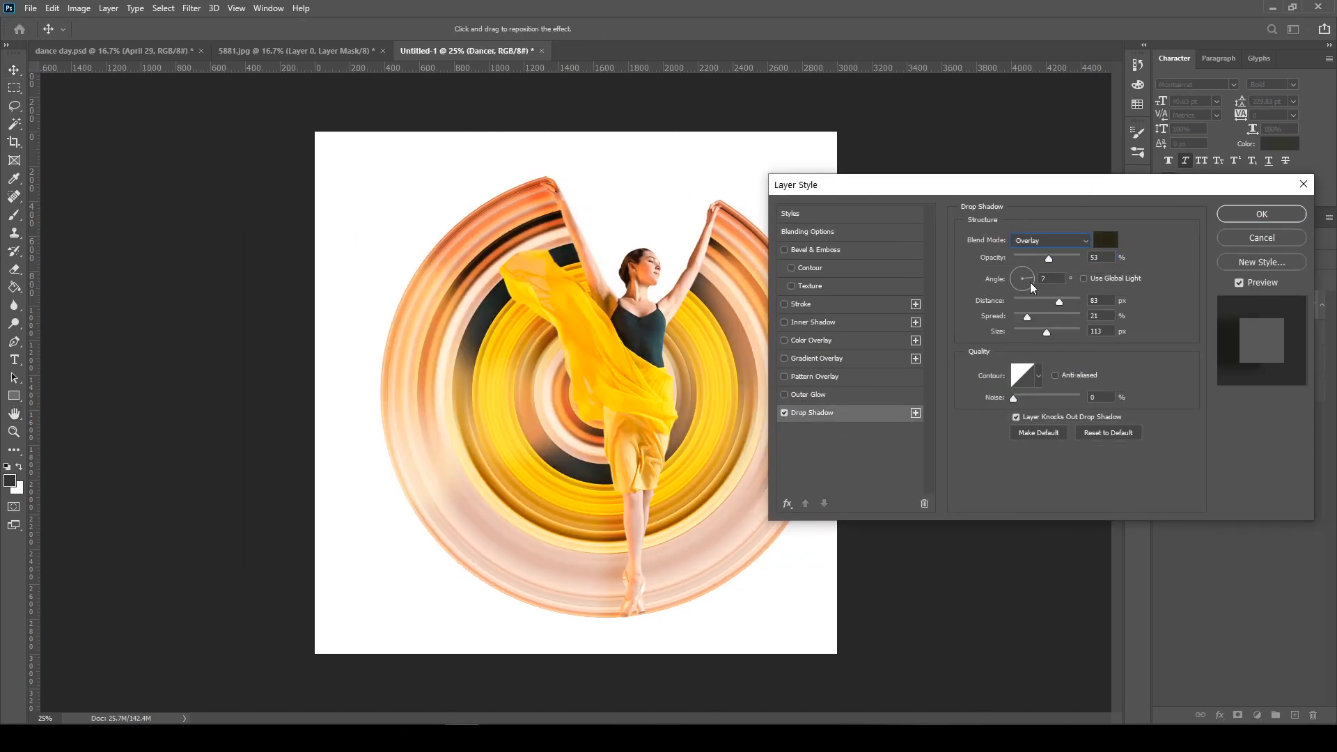
drag(1048, 258, 1088, 258)
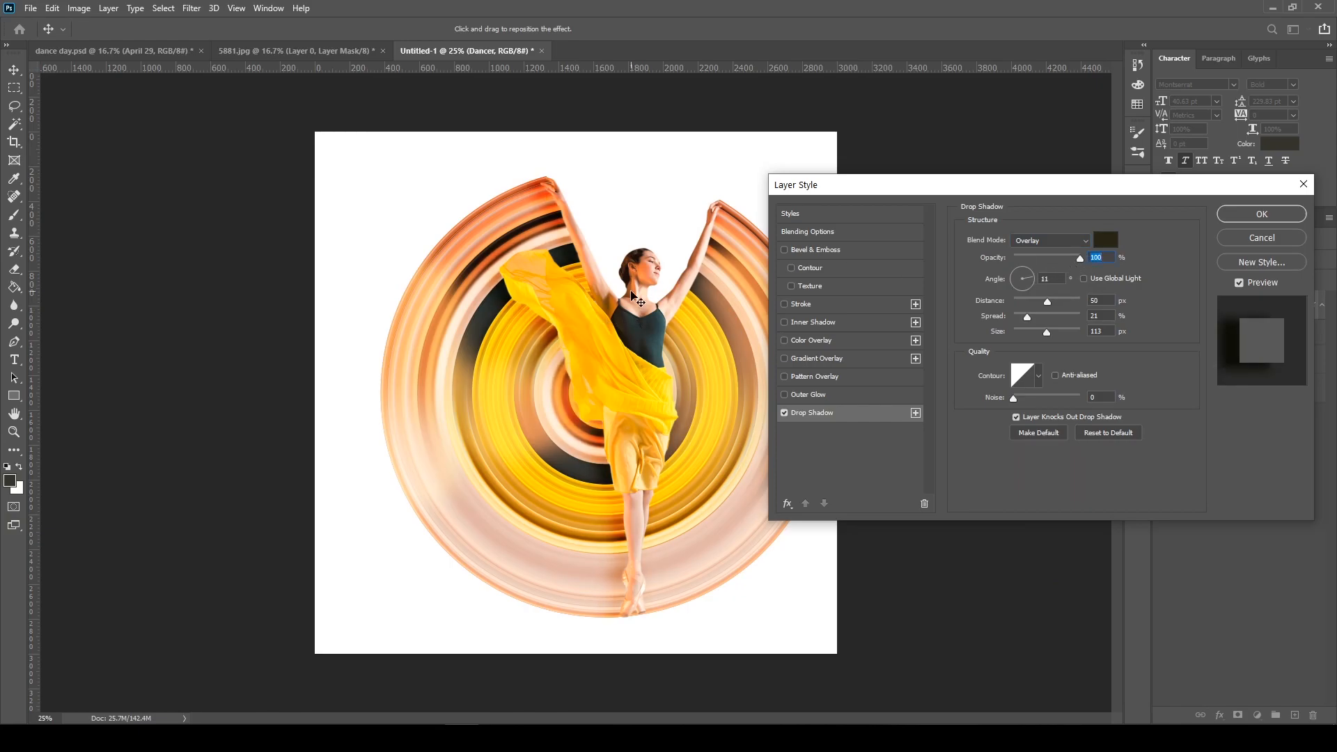
click(1239, 215)
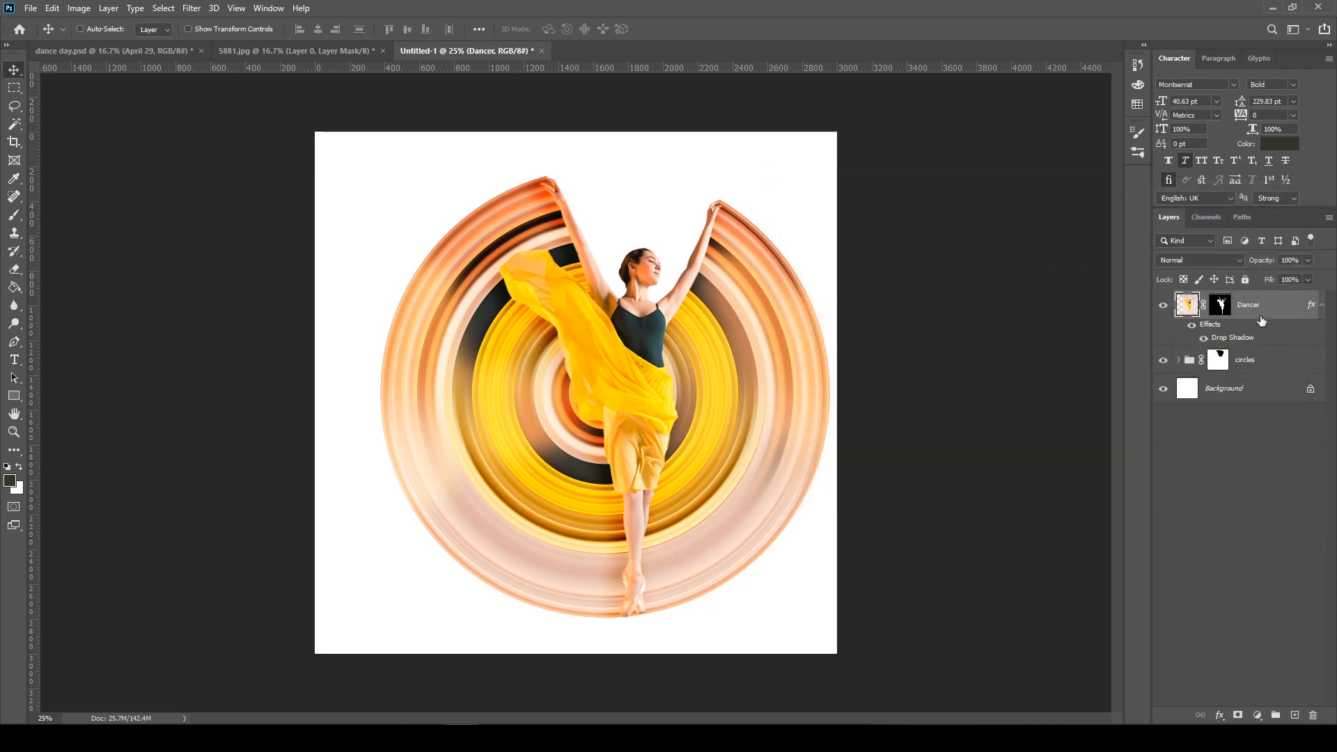
Convert the Dancer's drop shadow effect into its own layer and reposition that shadow behind the dancer
right_click(1209, 330)
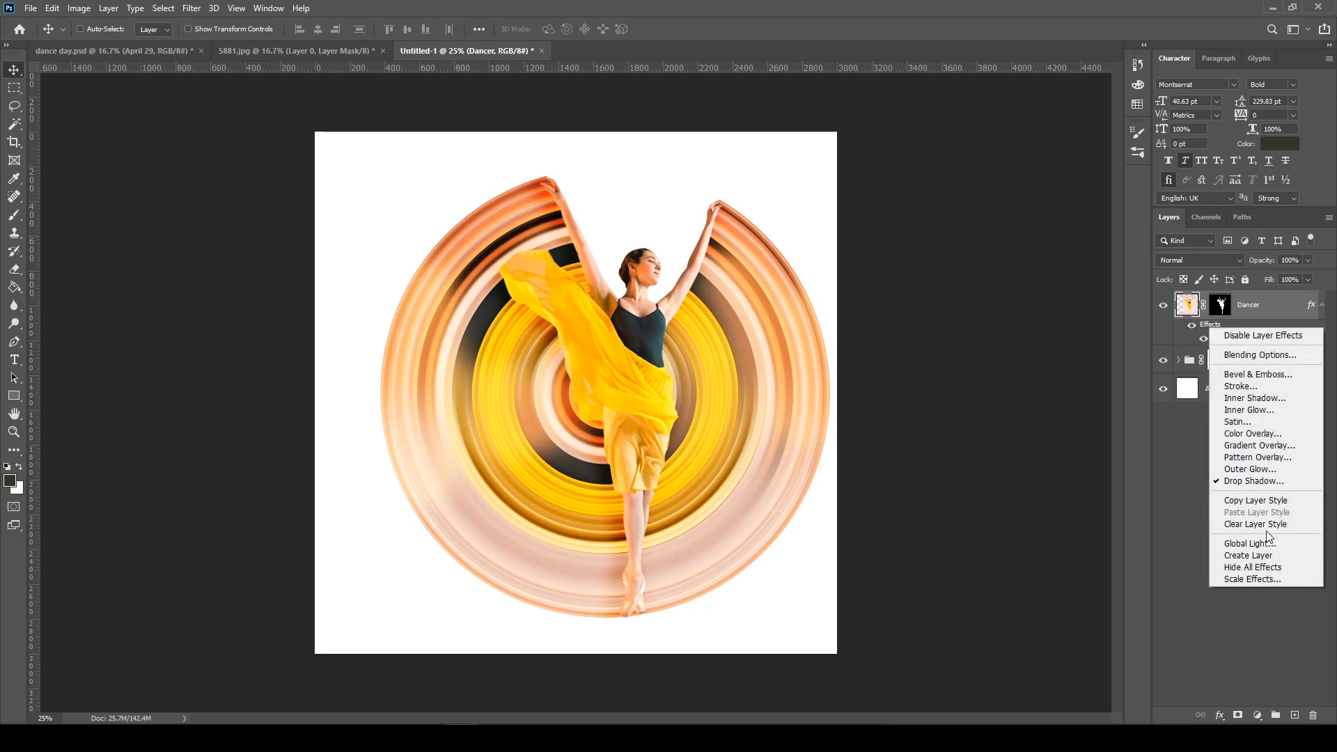
click(1264, 555)
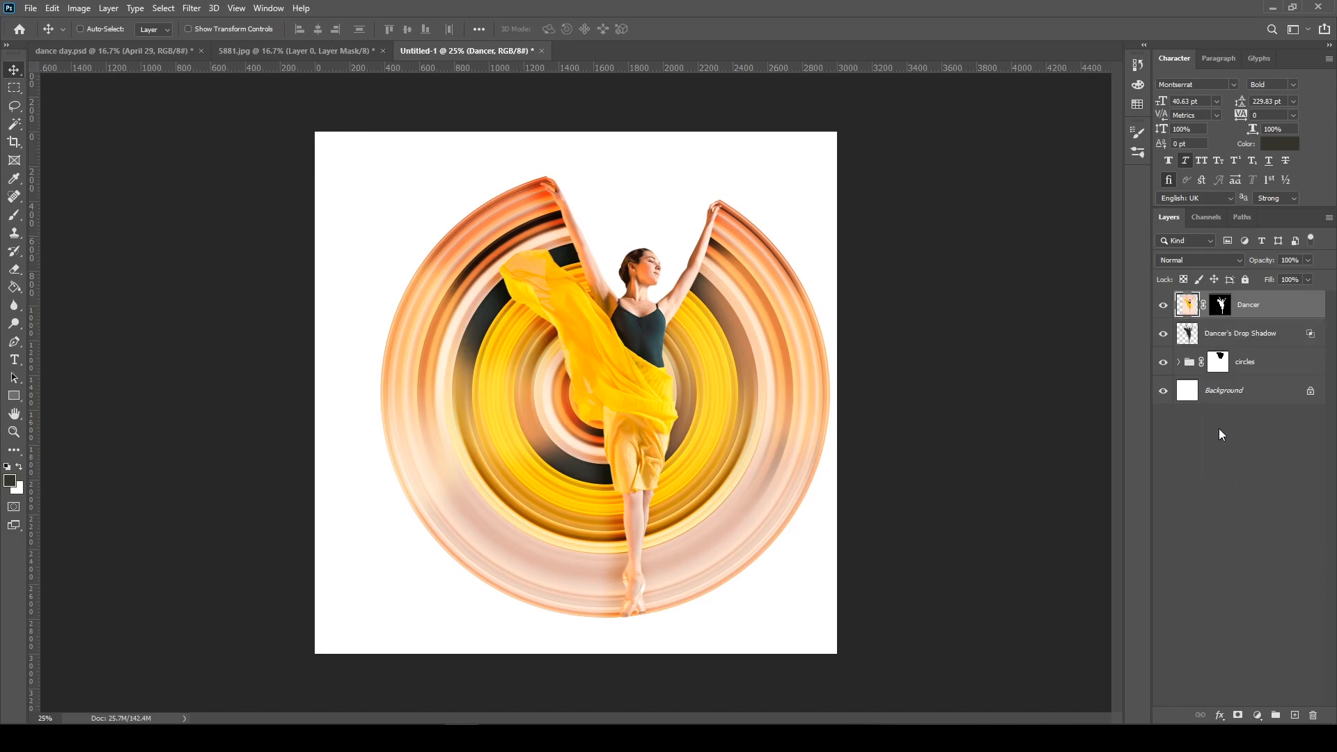
click(1256, 333)
drag(746, 369, 665, 377)
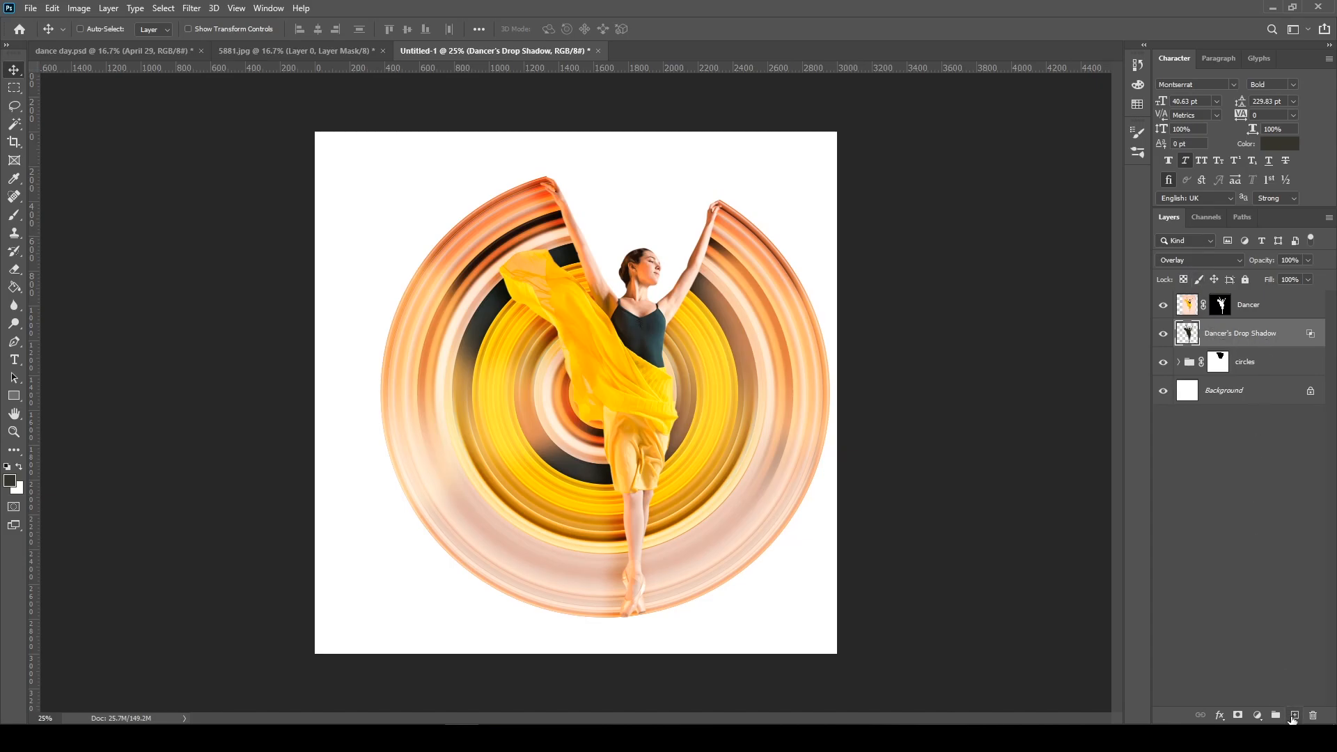
Add a layer above the drop shadow and try painting soft shading beside the raised left-hand arm at 38% opacity and 11% flow
click(1293, 716)
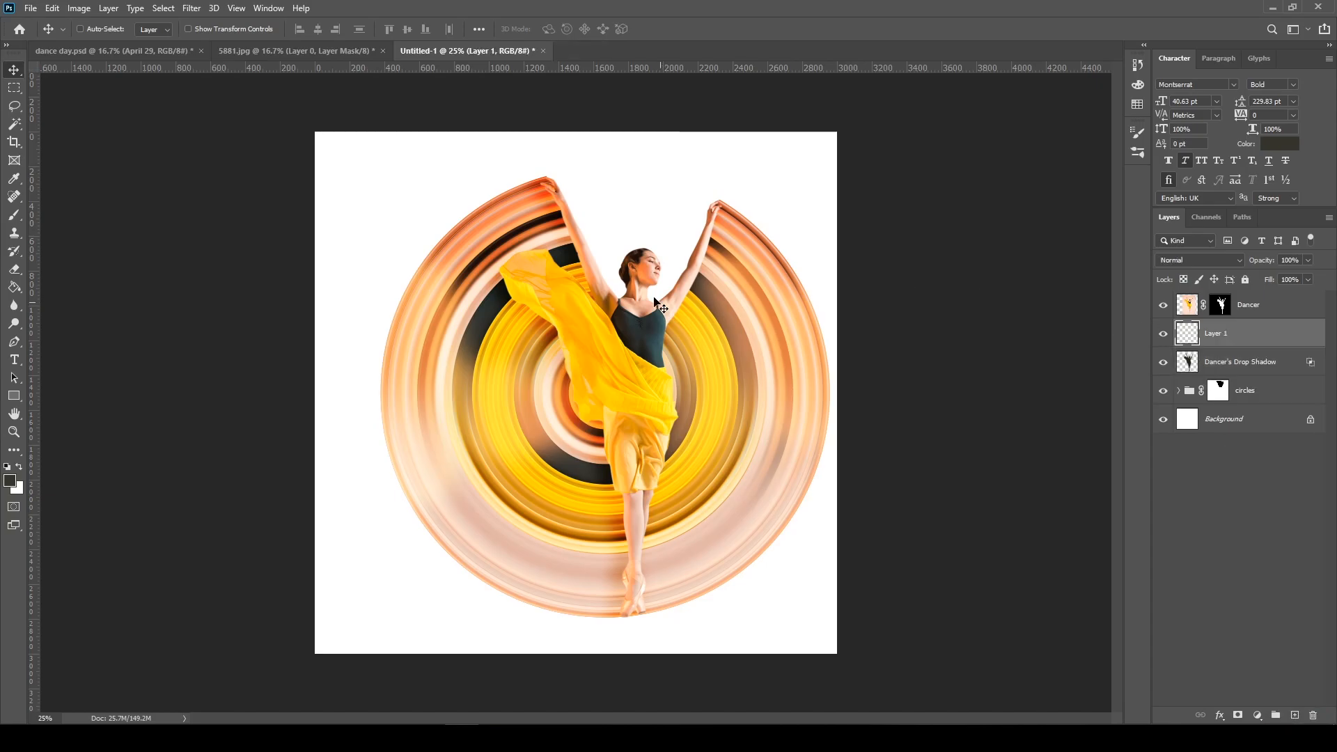
key(b)
key(ctrl+plus)
key(ctrl+plus)
drag(576, 363, 570, 641)
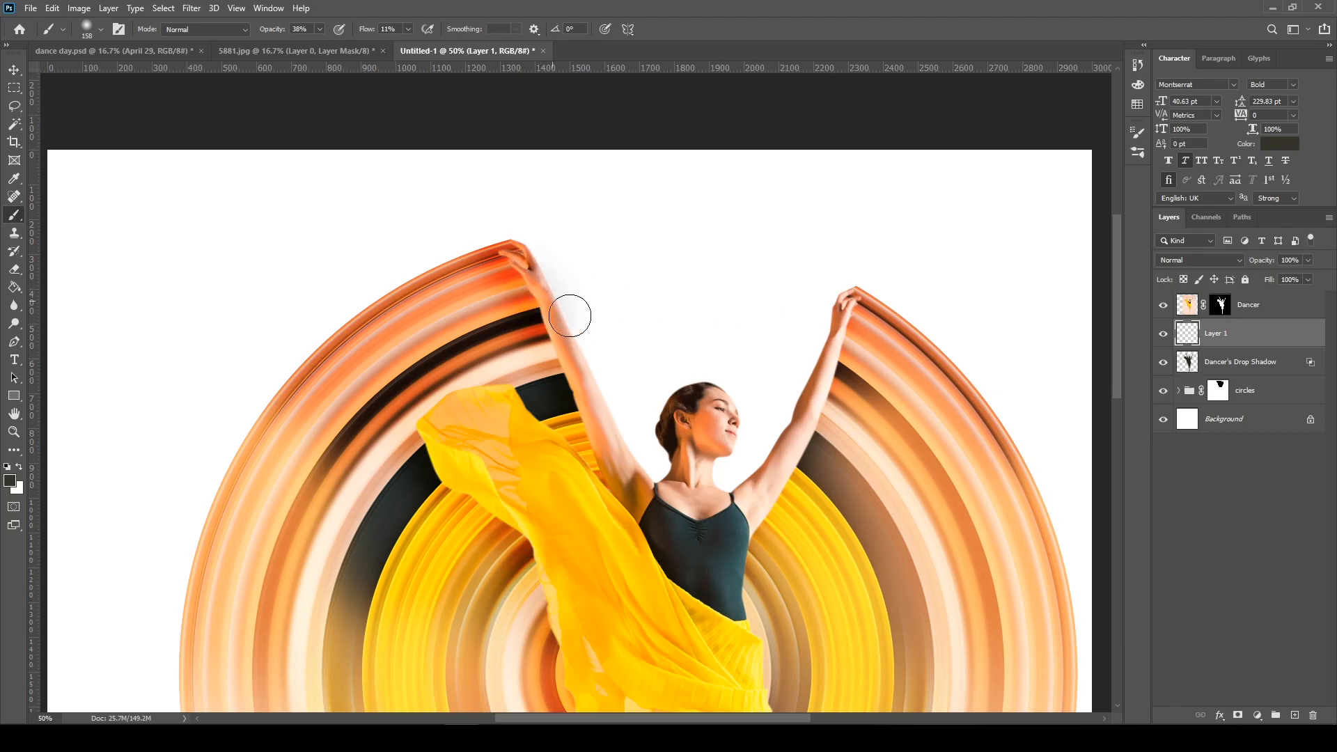
drag(576, 322, 556, 270)
key(ctrl+z)
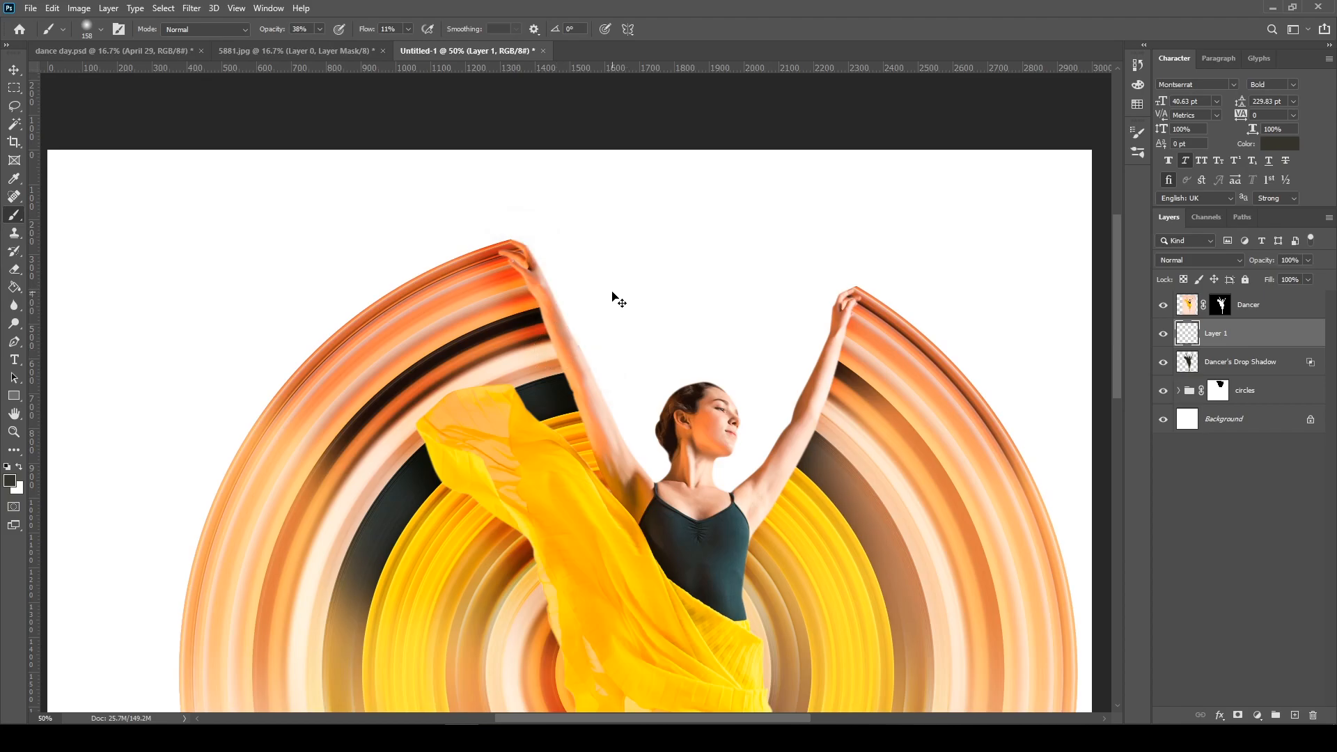
Load the lines layer's outline as a selection and paint soft shading on Layer 1 along the raised left-hand arm with a 61 px brush
click(1176, 391)
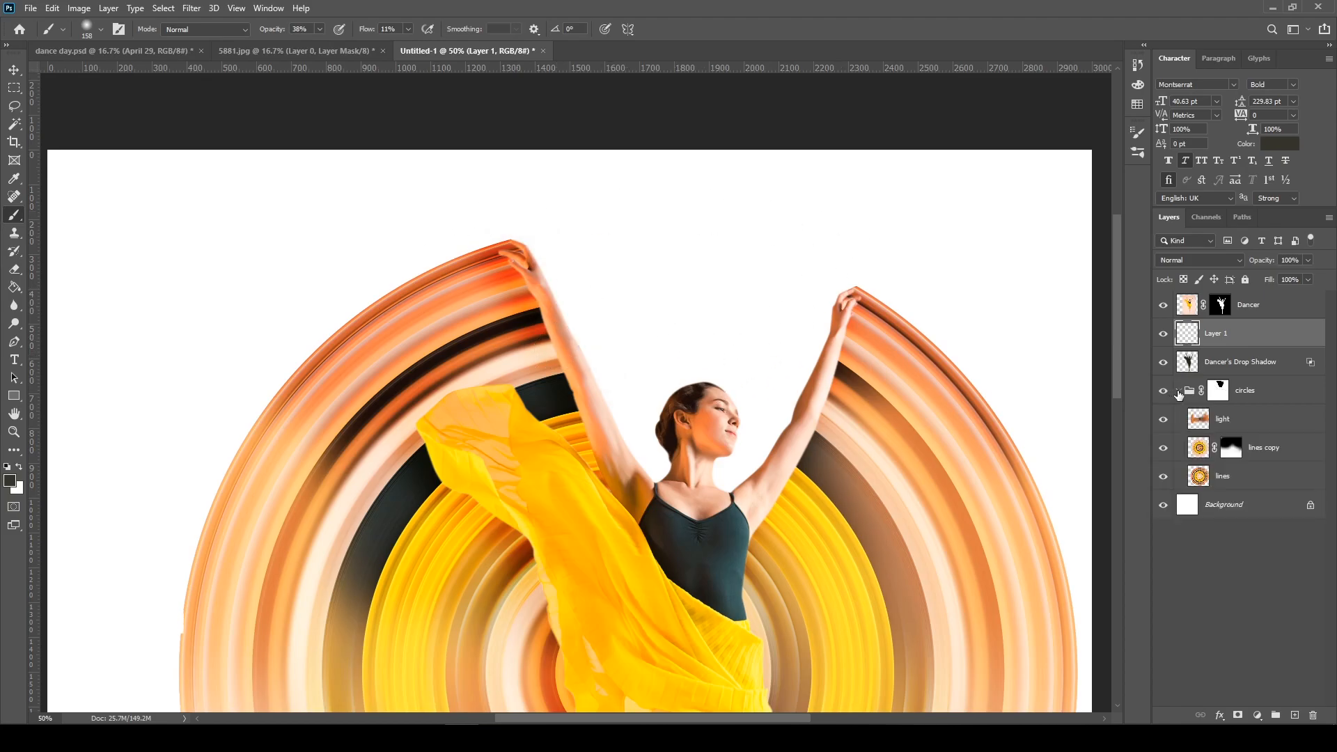
ctrl+click(1198, 476)
right_click(516, 270)
click(613, 304)
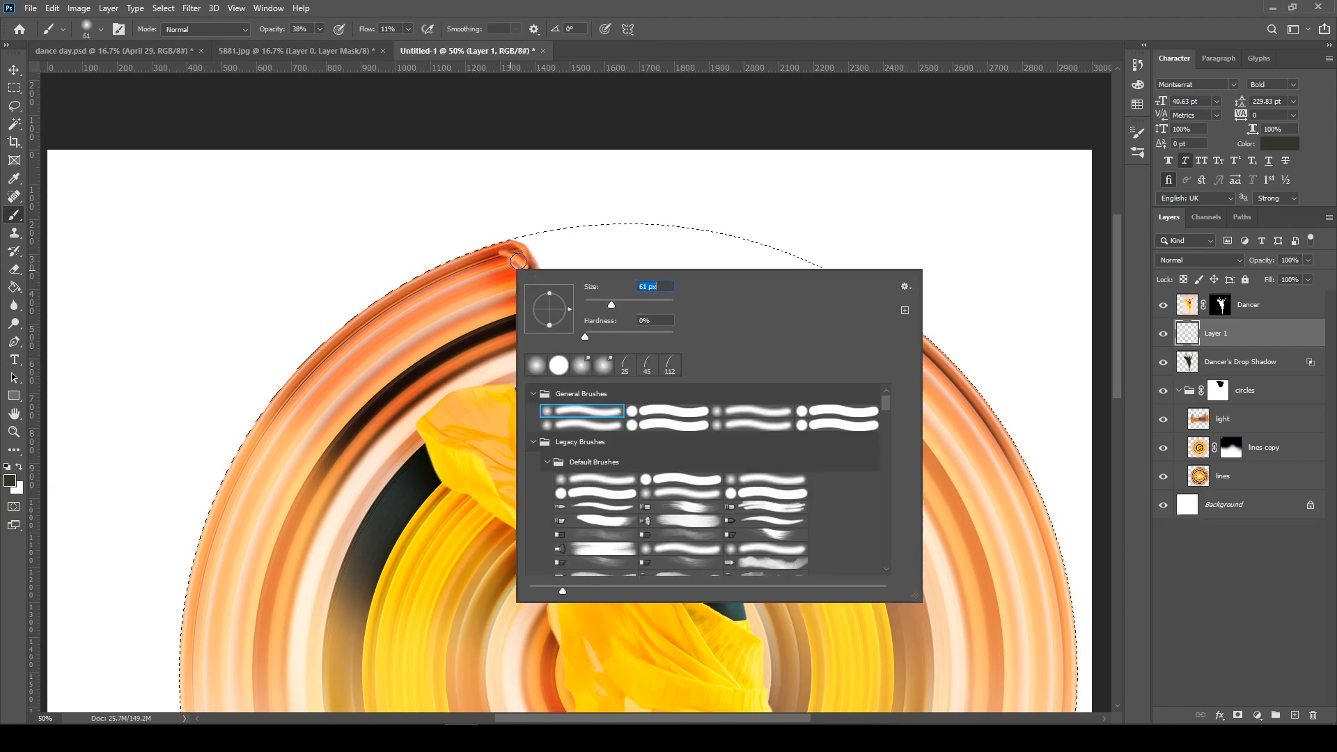
drag(516, 262, 521, 273)
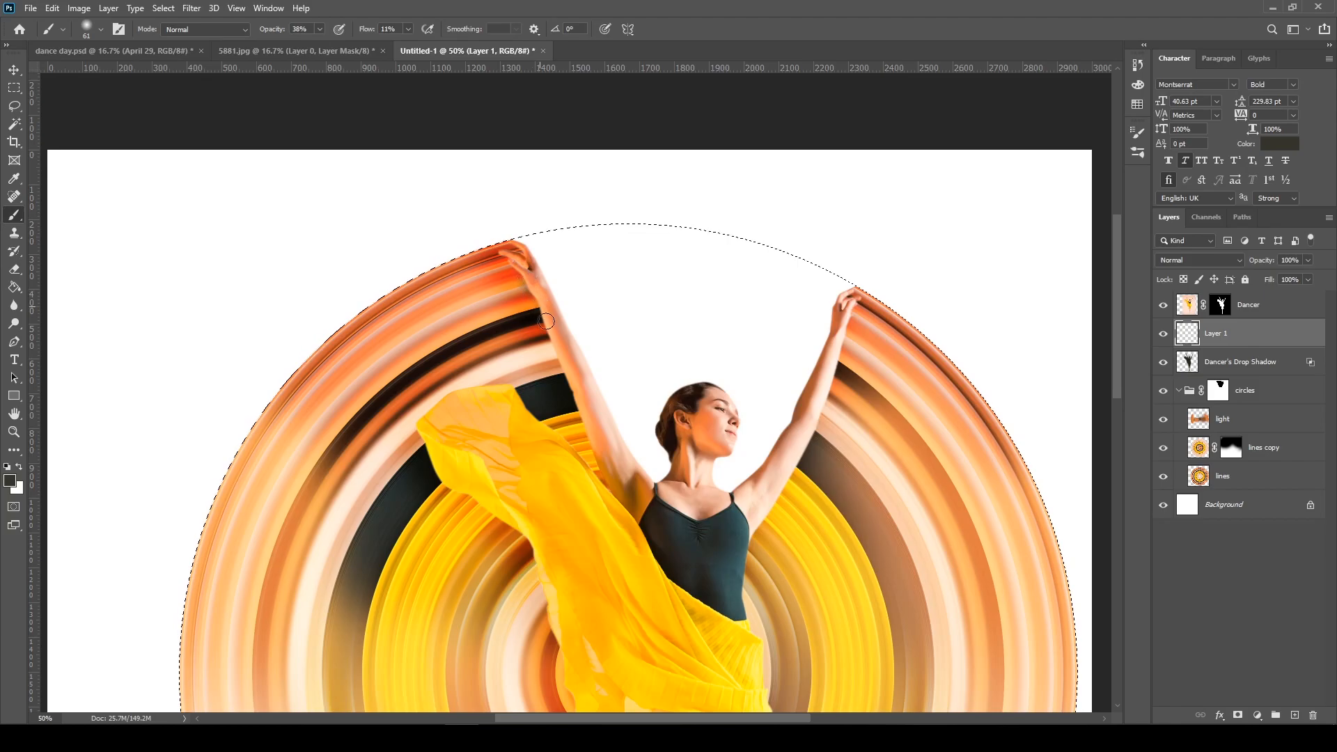
mouse_move(543, 309)
mouse_down()
mouse_move(558, 341)
mouse_move(547, 324)
mouse_move(545, 347)
mouse_move(591, 435)
mouse_up()
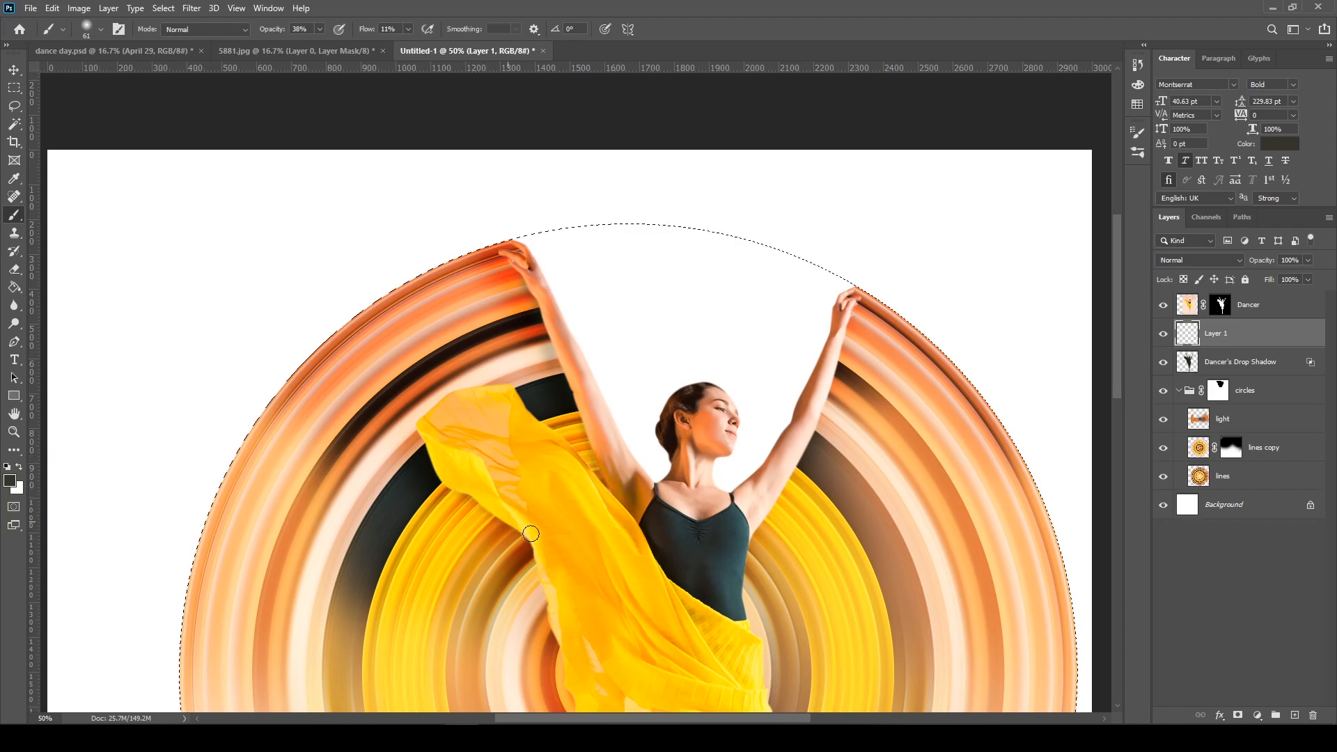
Paint soft shading on Layer 1 inside the circle selection along the left-hand edges of the flowing skirt and the legs
scroll(553, 462, down, 5)
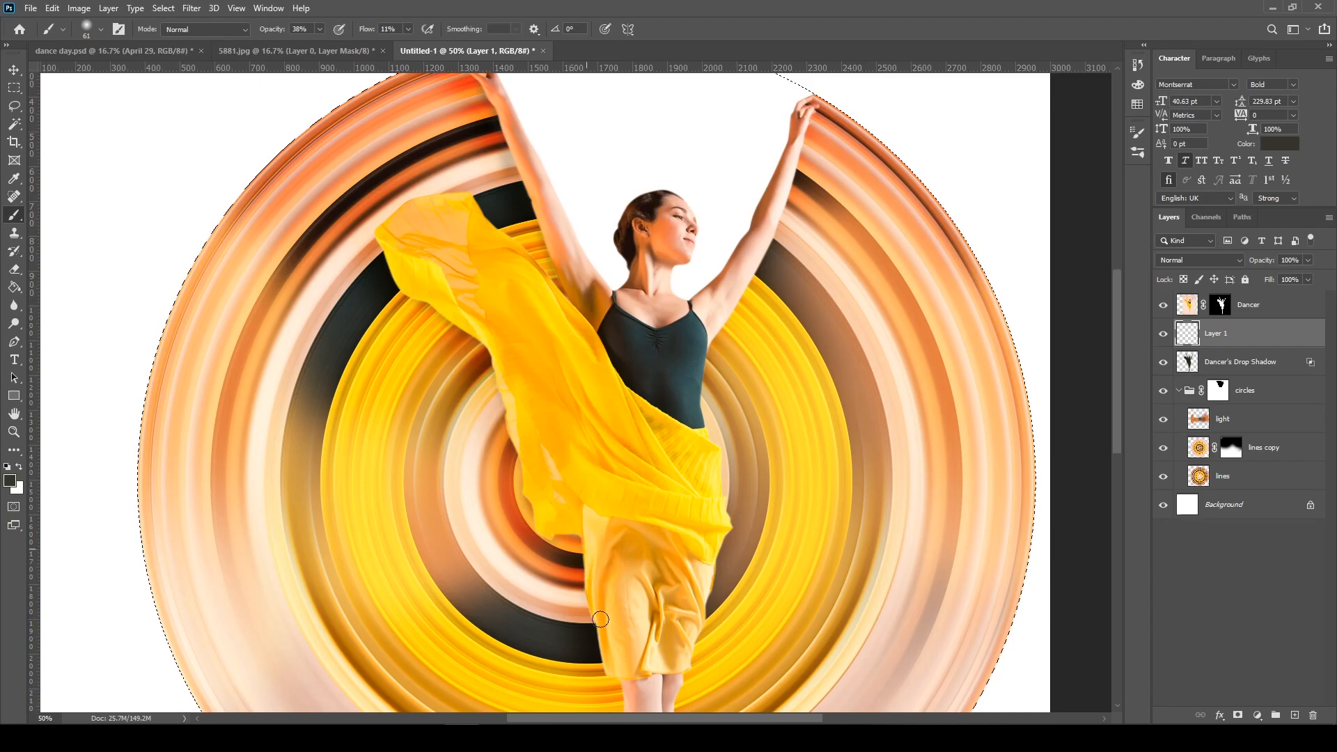
scroll(597, 611, down, 3)
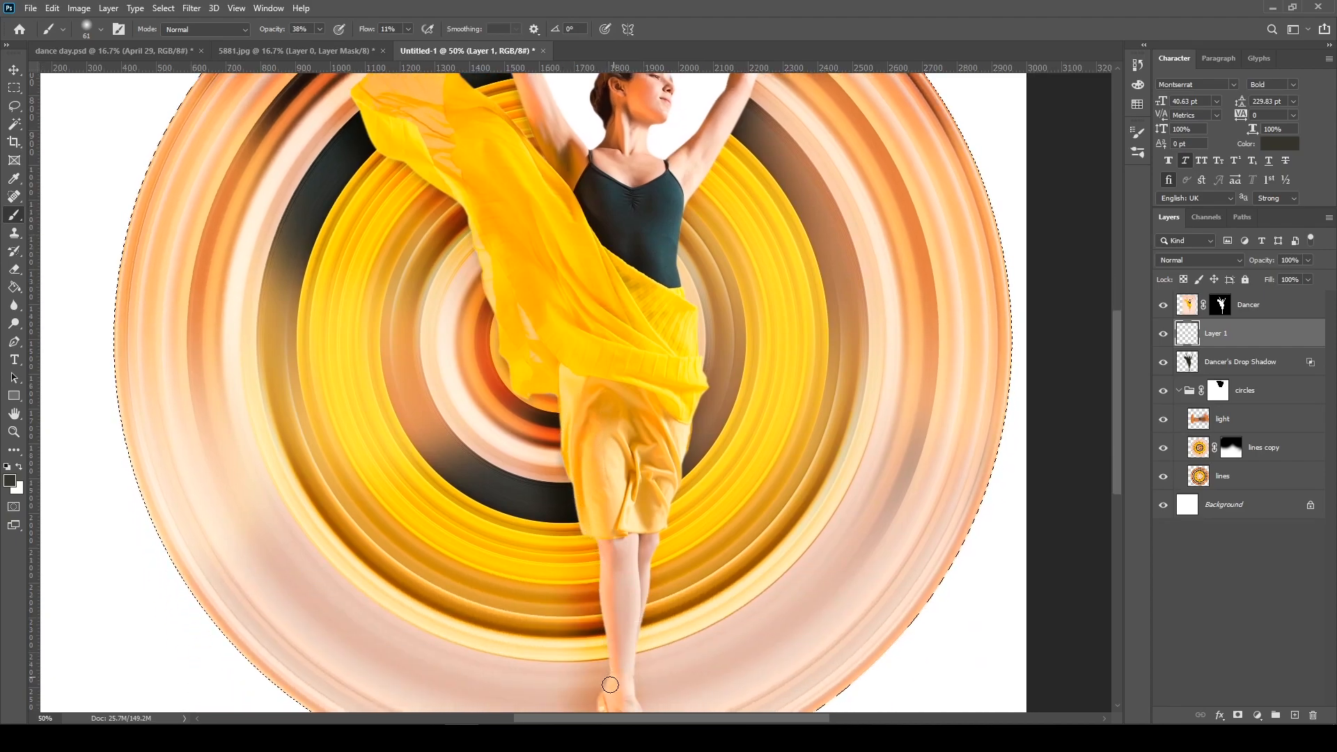
scroll(613, 613, down, 2)
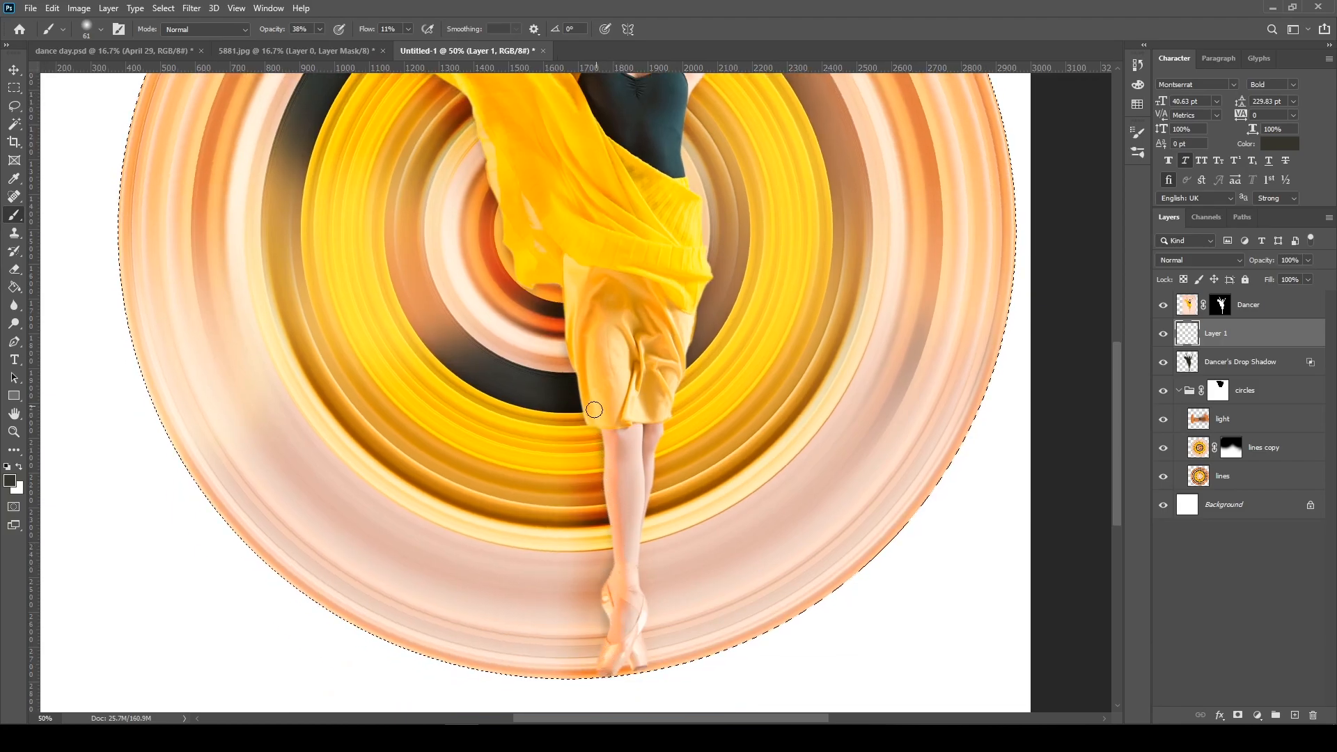
mouse_move(560, 297)
mouse_down()
mouse_move(542, 278)
mouse_move(527, 294)
mouse_up()
drag(513, 195, 581, 340)
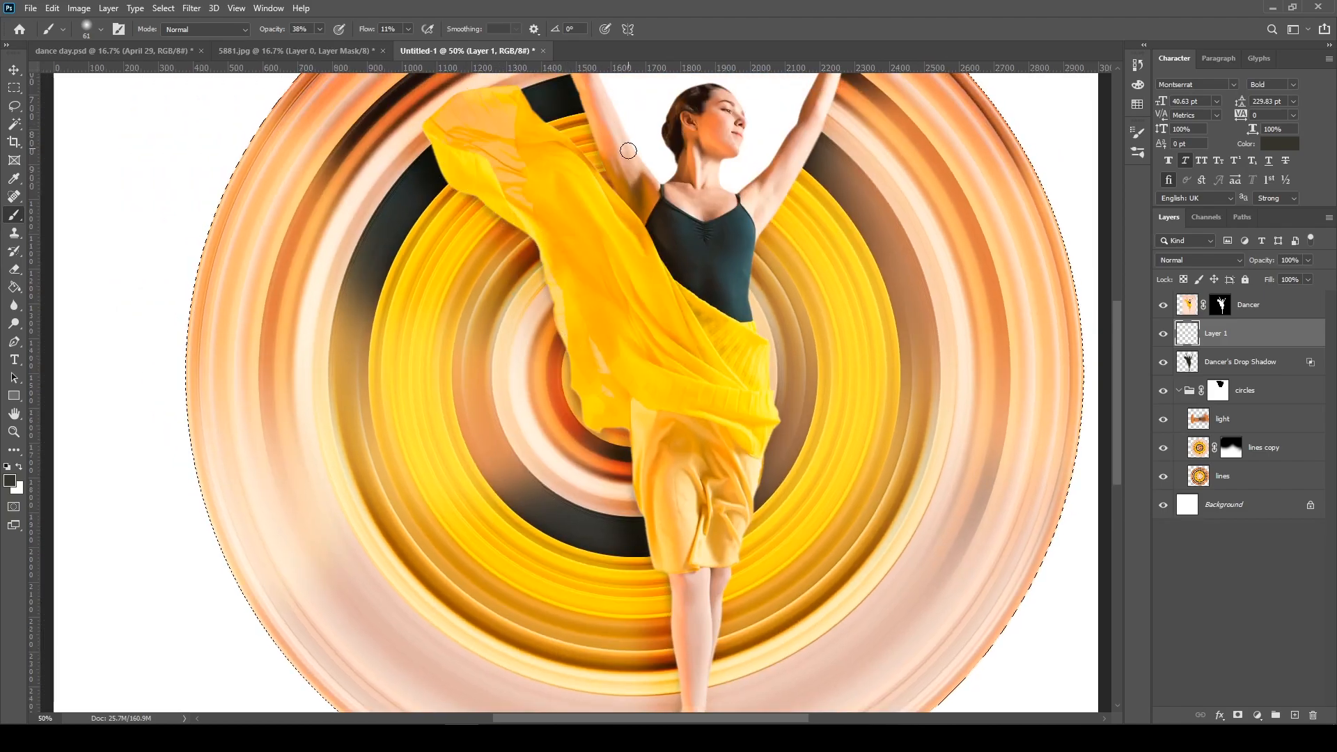
drag(619, 155, 617, 277)
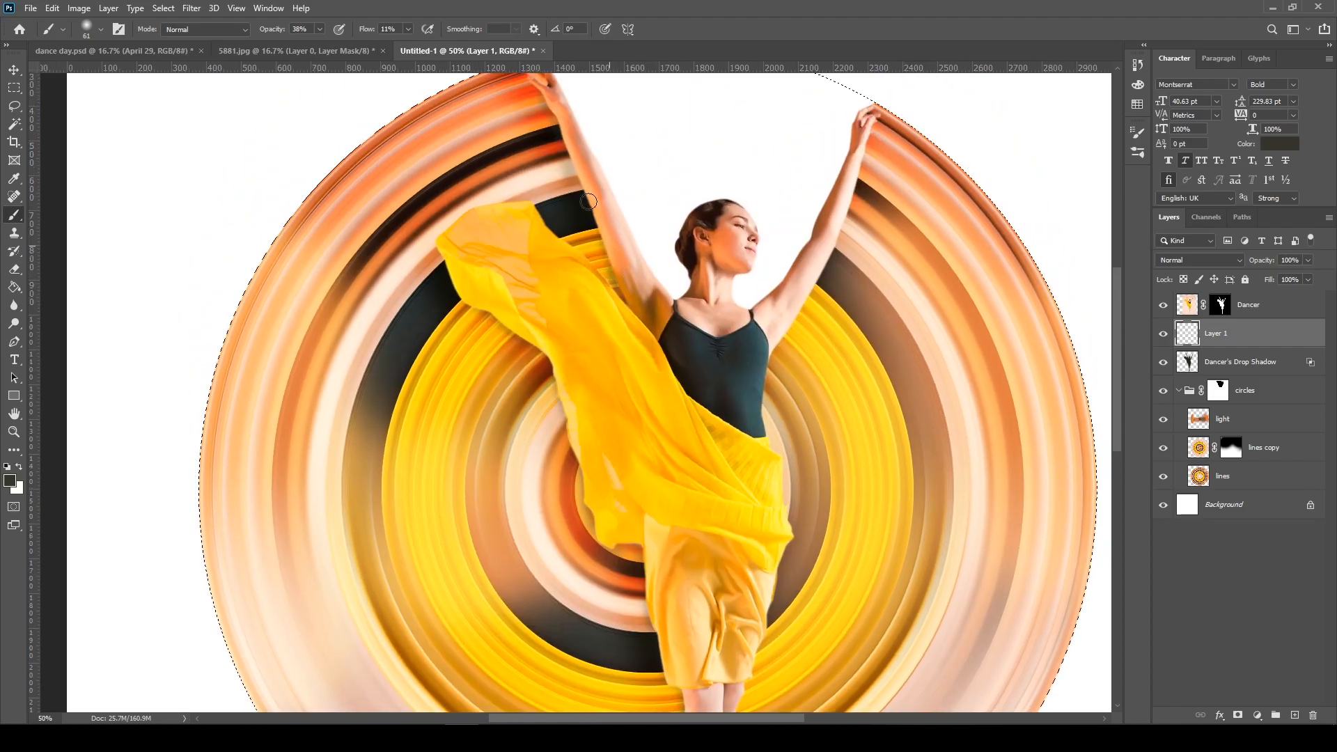
Paint broader, fainter shading beside the flowing yellow fabric with a 127 px brush at 17% opacity, and deselect
right_click(575, 220)
click(696, 253)
click(320, 29)
drag(308, 41, 307, 46)
click(522, 97)
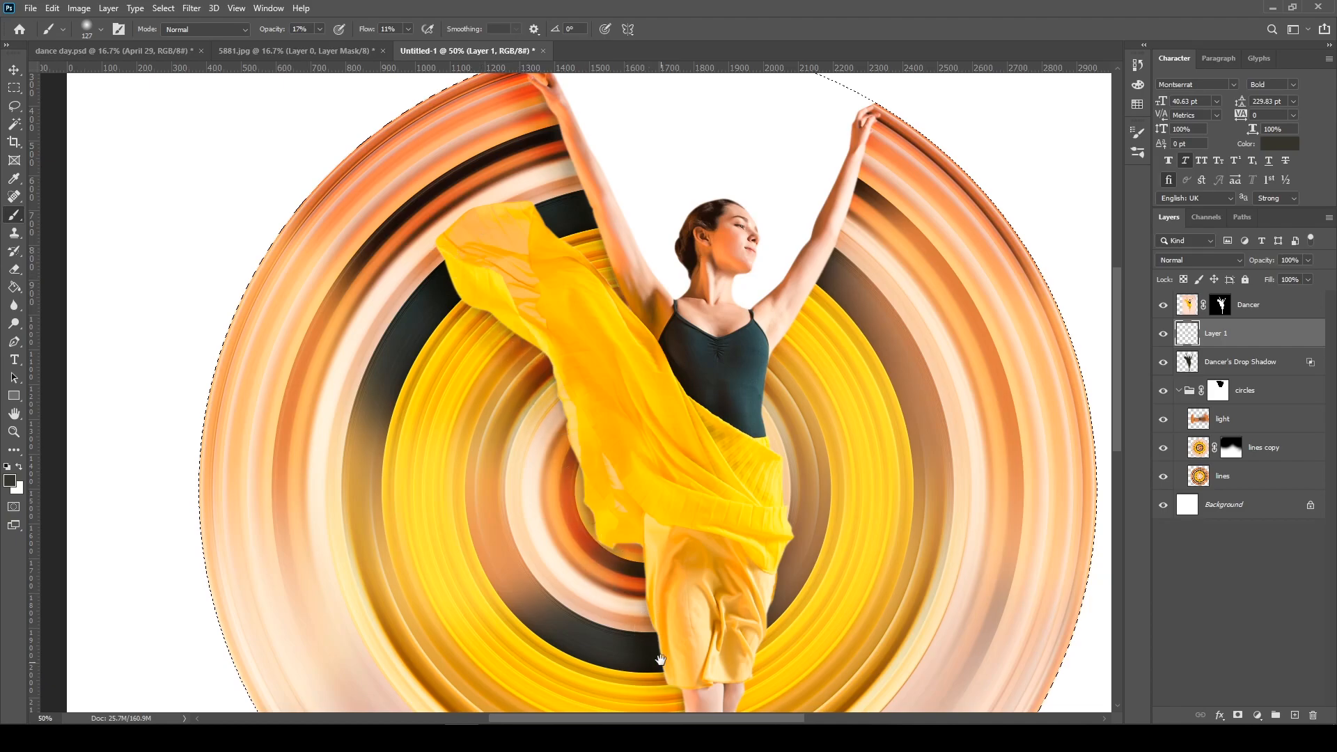
drag(660, 662, 625, 517)
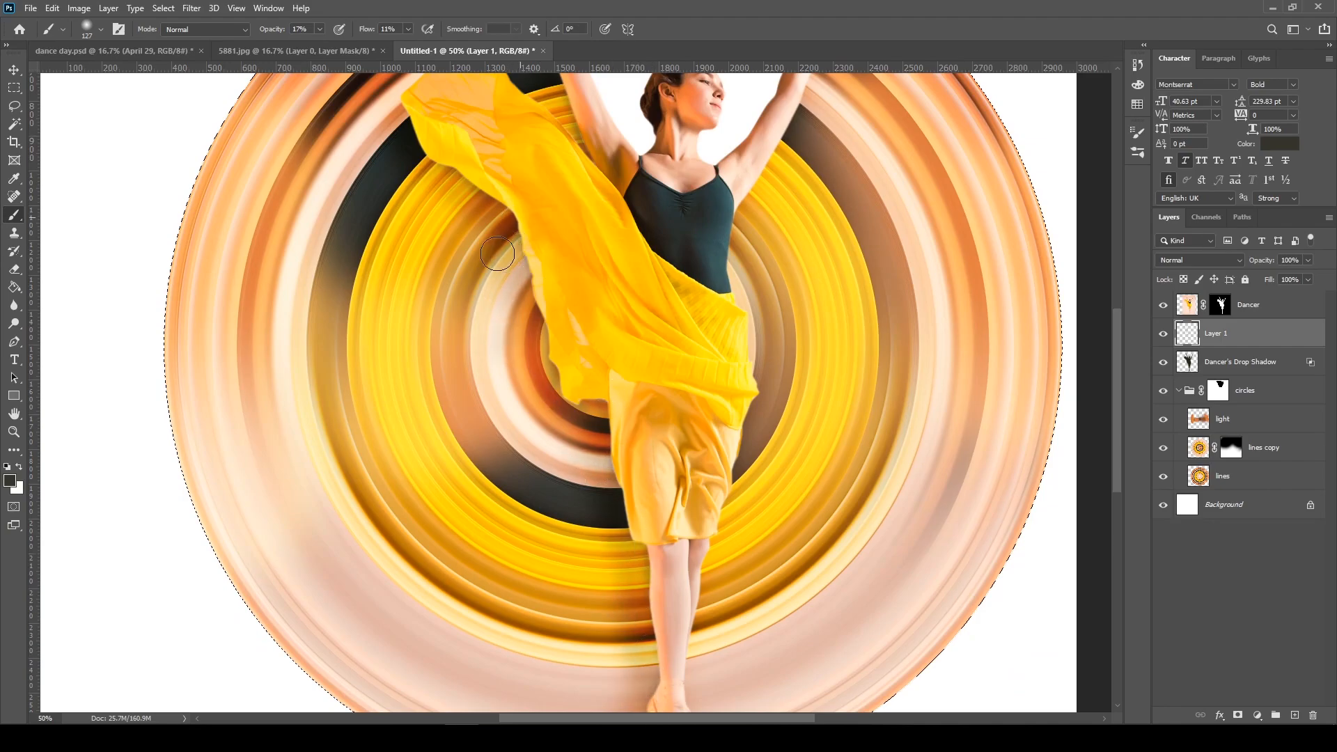
mouse_move(396, 125)
mouse_down()
mouse_move(394, 154)
mouse_move(477, 204)
mouse_up()
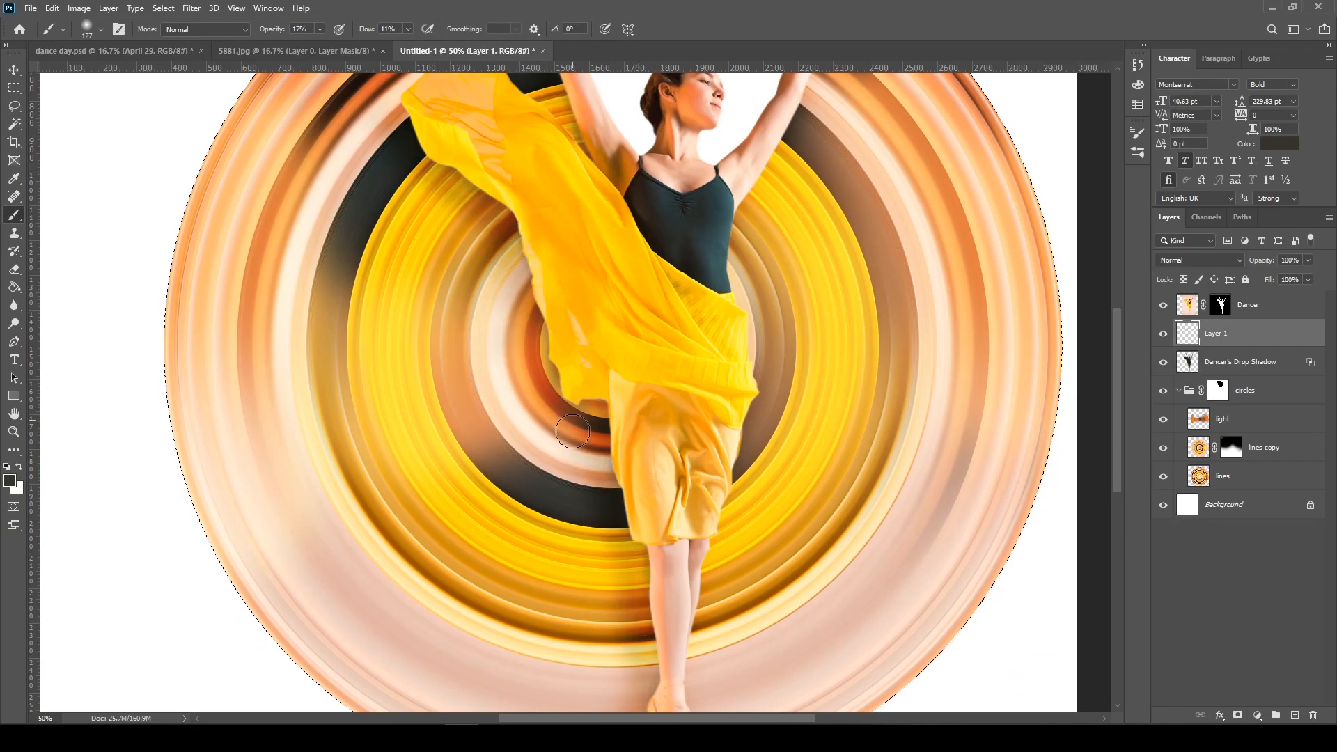
key(ctrl+d)
key(ctrl+minus)
key(ctrl+minus)
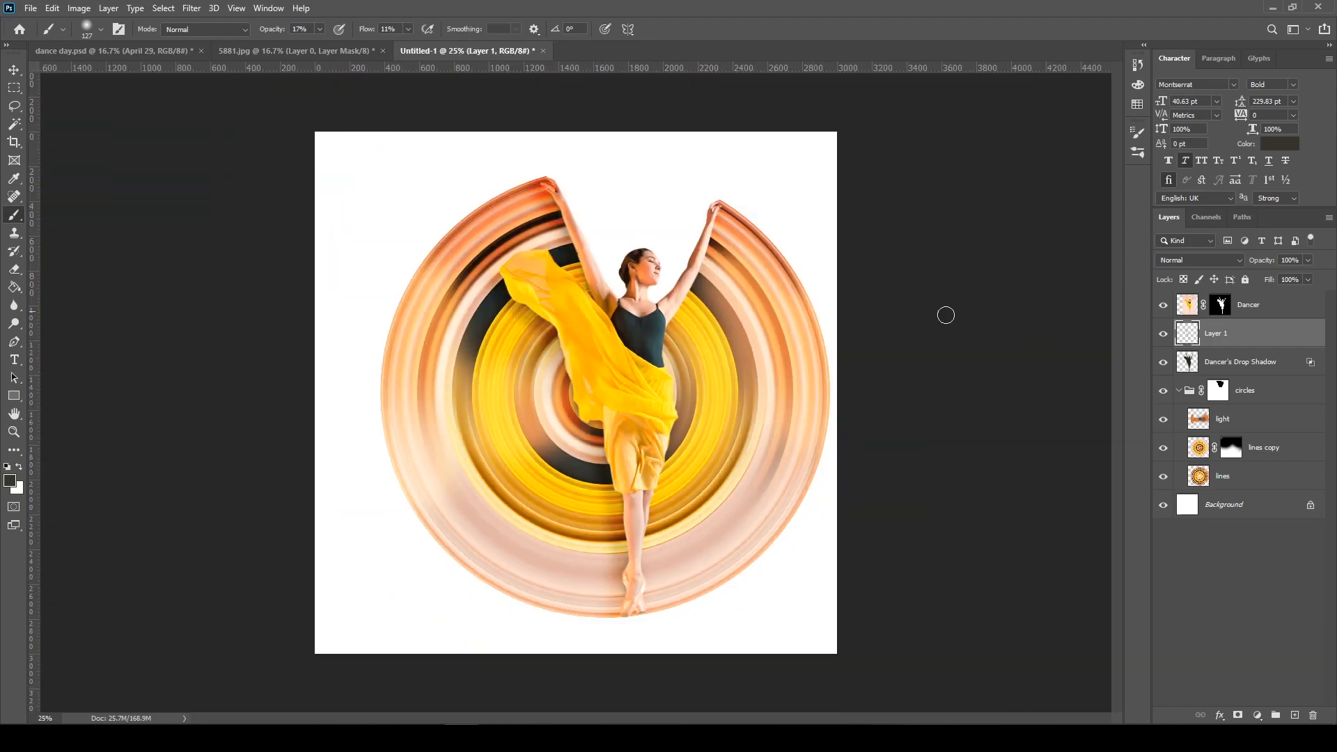
Set Layer 1's blend mode to Multiply and its layer opacity to 68%
key(v)
key(ctrl+plus)
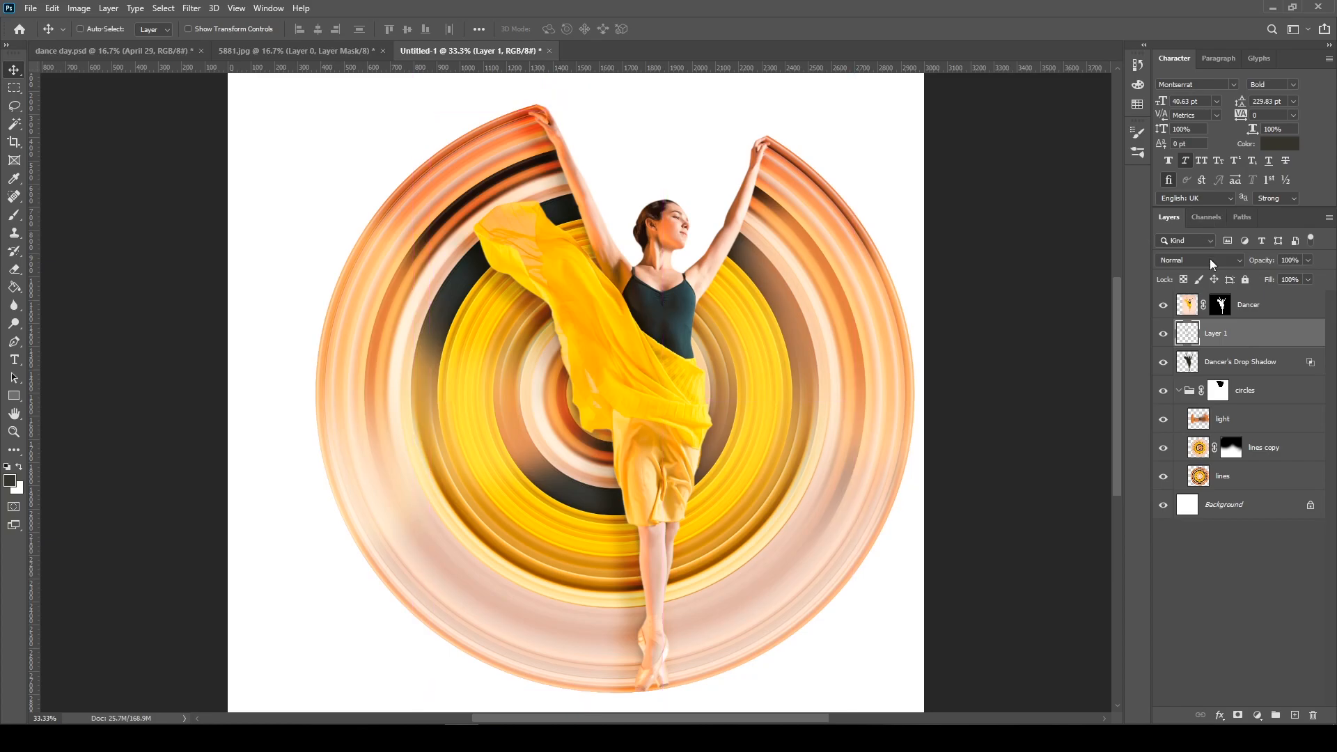
click(1209, 259)
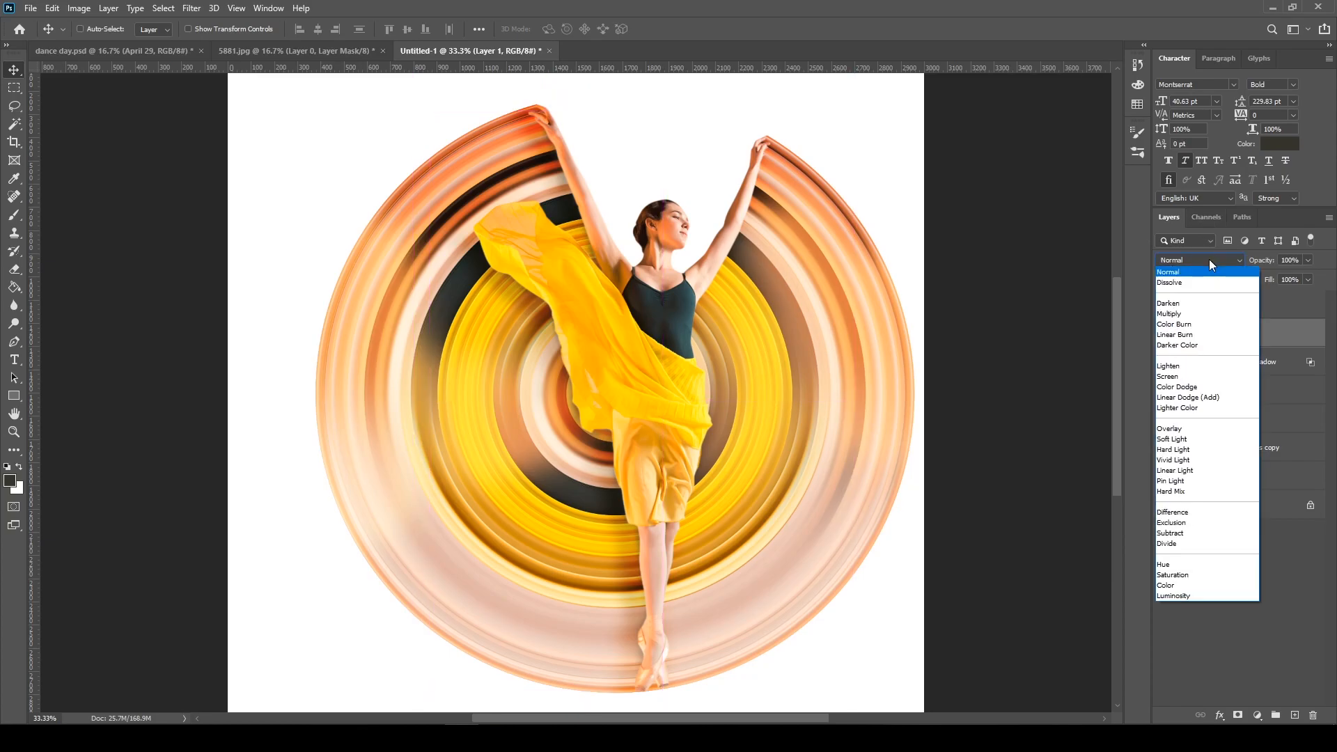
click(1188, 314)
key(ctrl+plus)
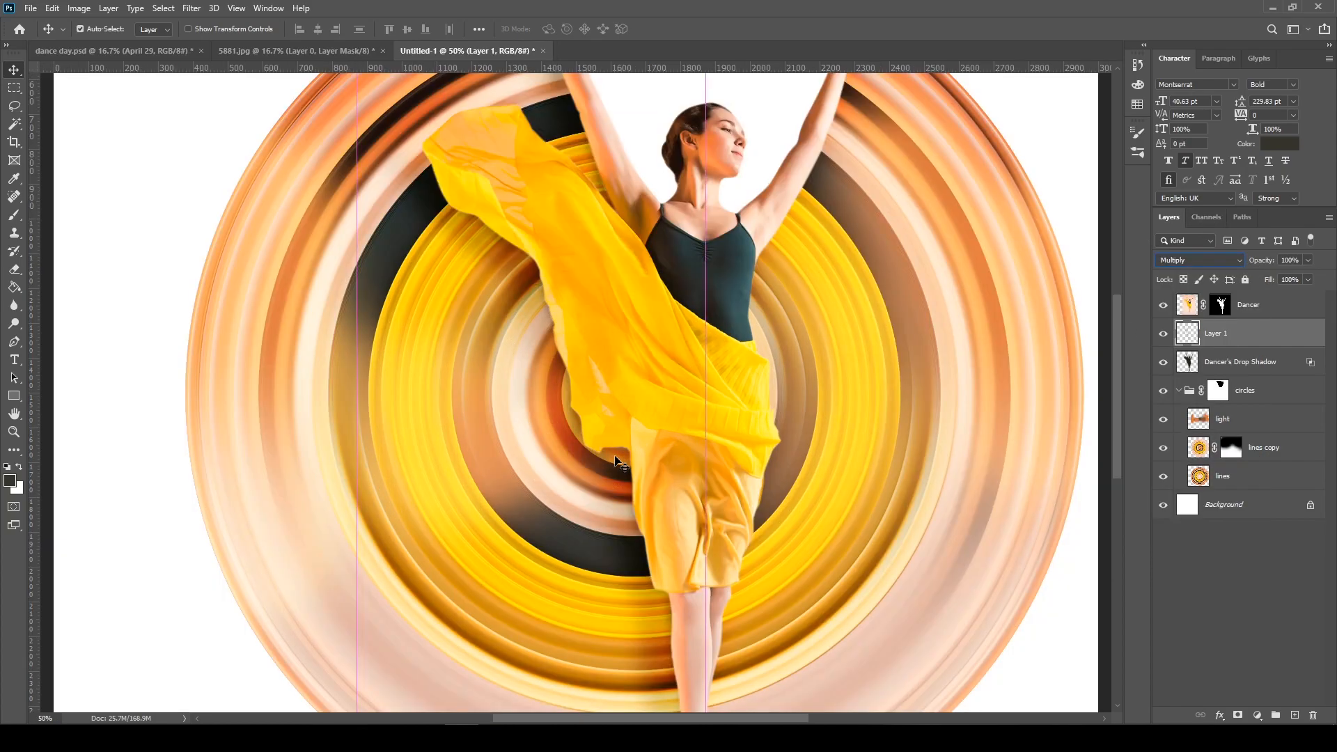
drag(612, 447, 536, 463)
key(ctrl+z)
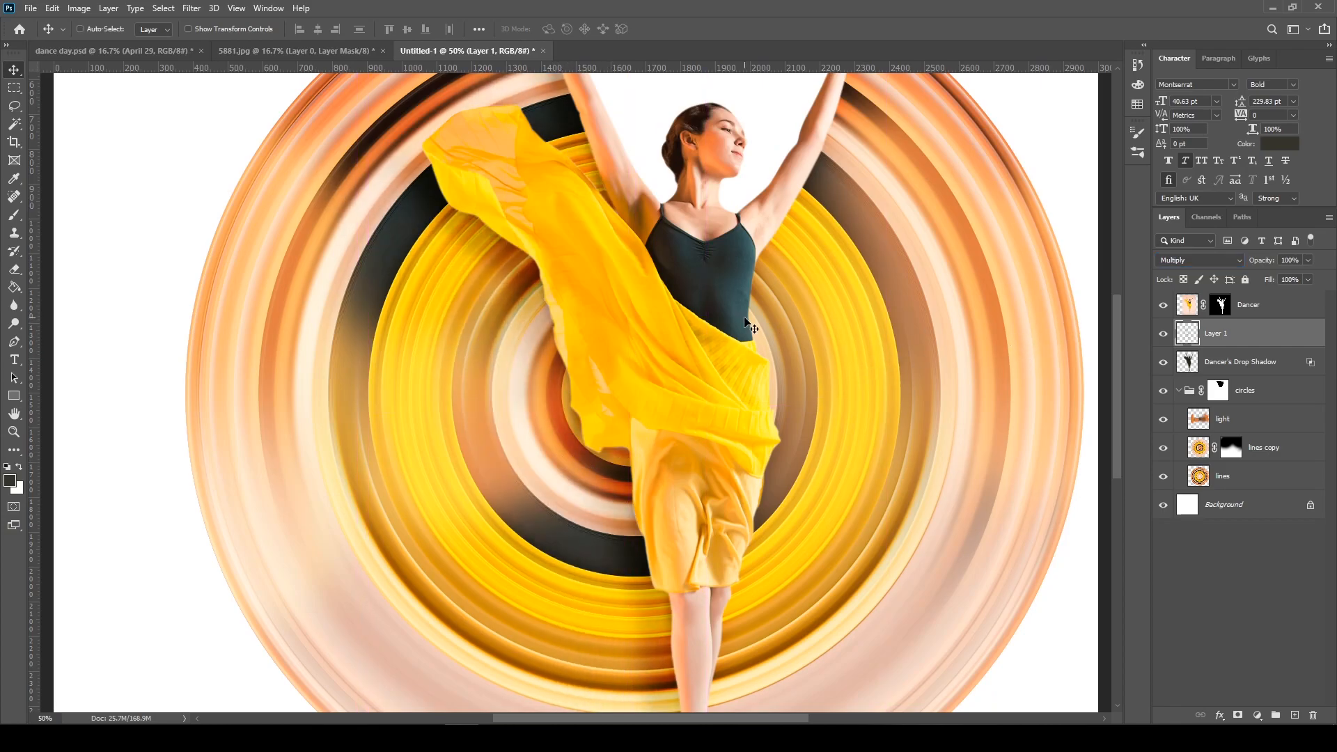
click(1308, 260)
drag(1276, 276, 1289, 277)
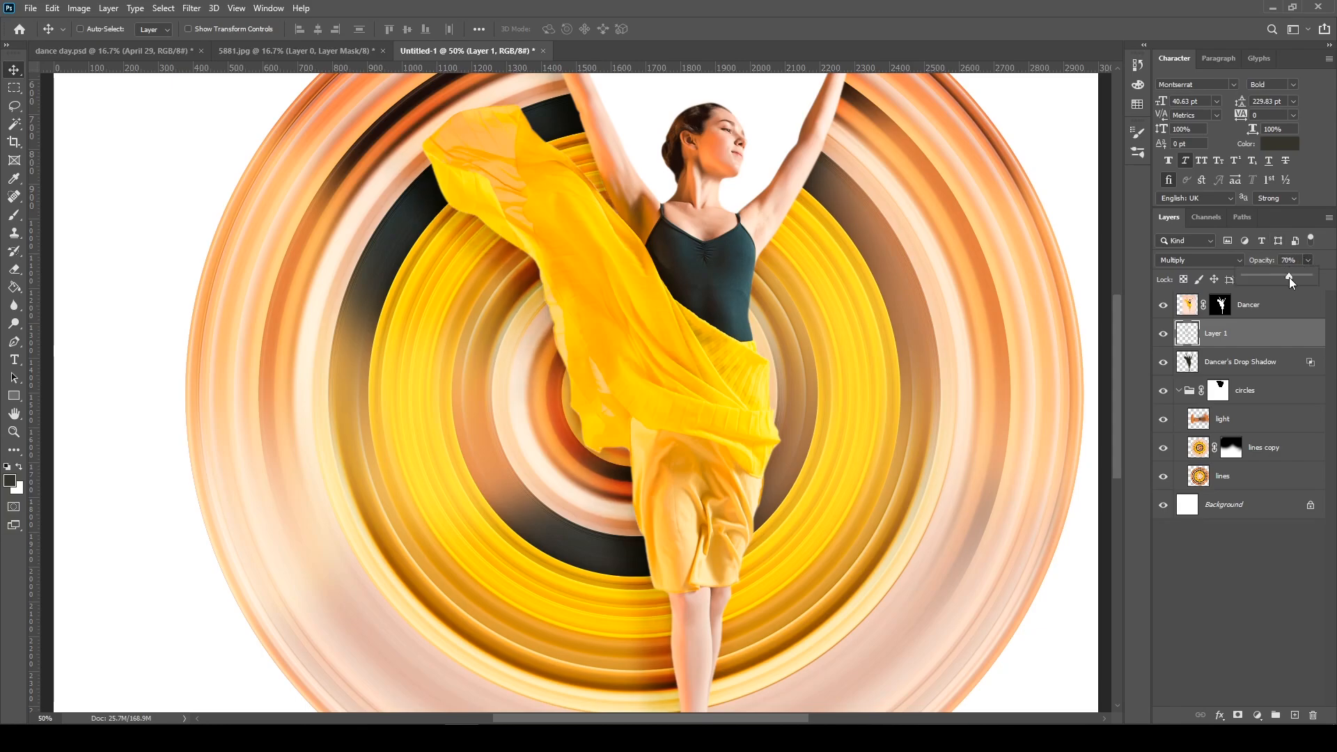
click(775, 352)
key(ctrl+minus)
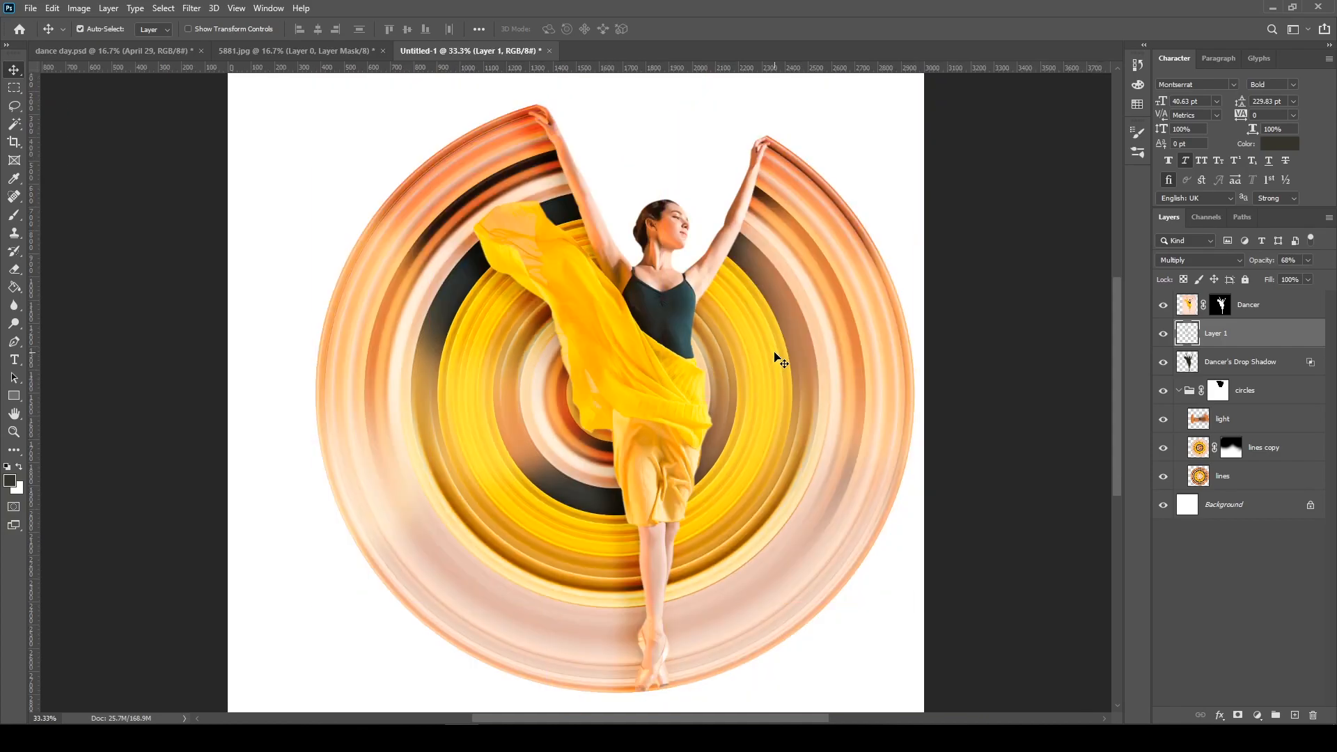
key(ctrl+minus)
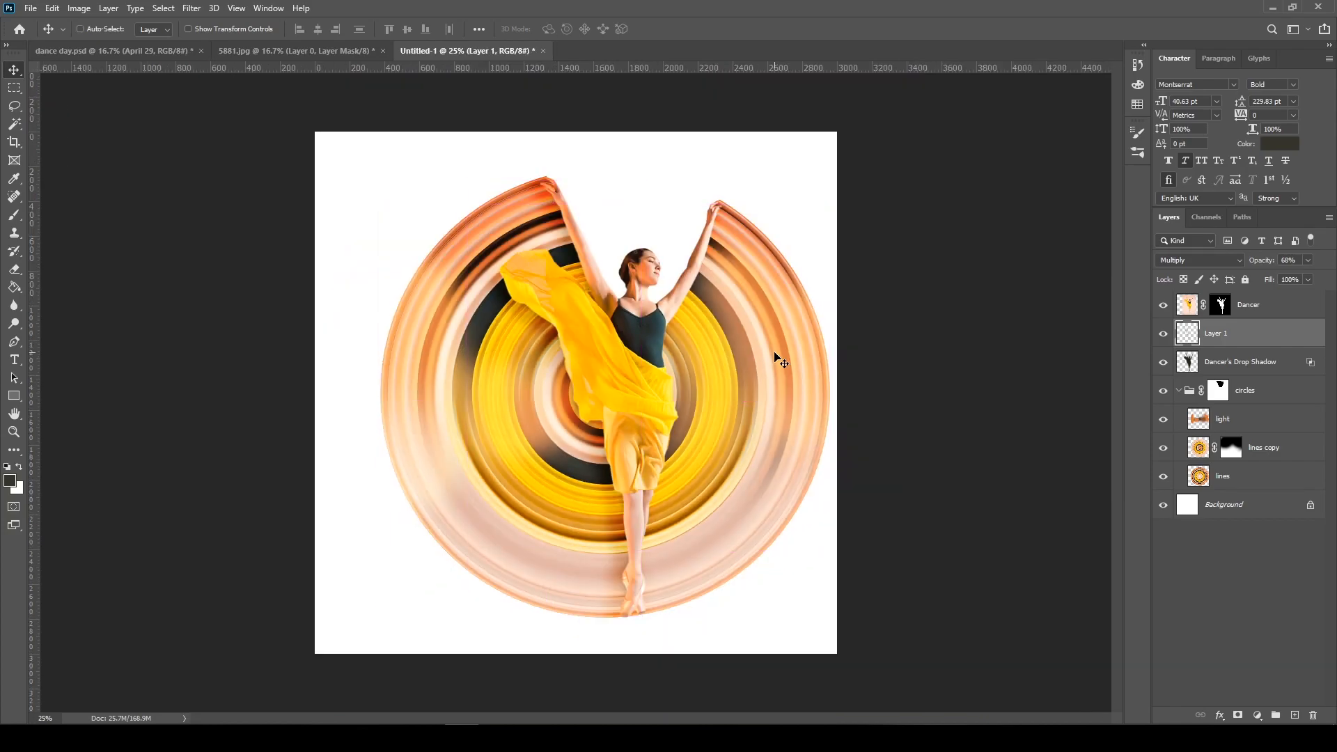
key(ctrl+plus)
key(ctrl+plus)
drag(884, 254, 764, 393)
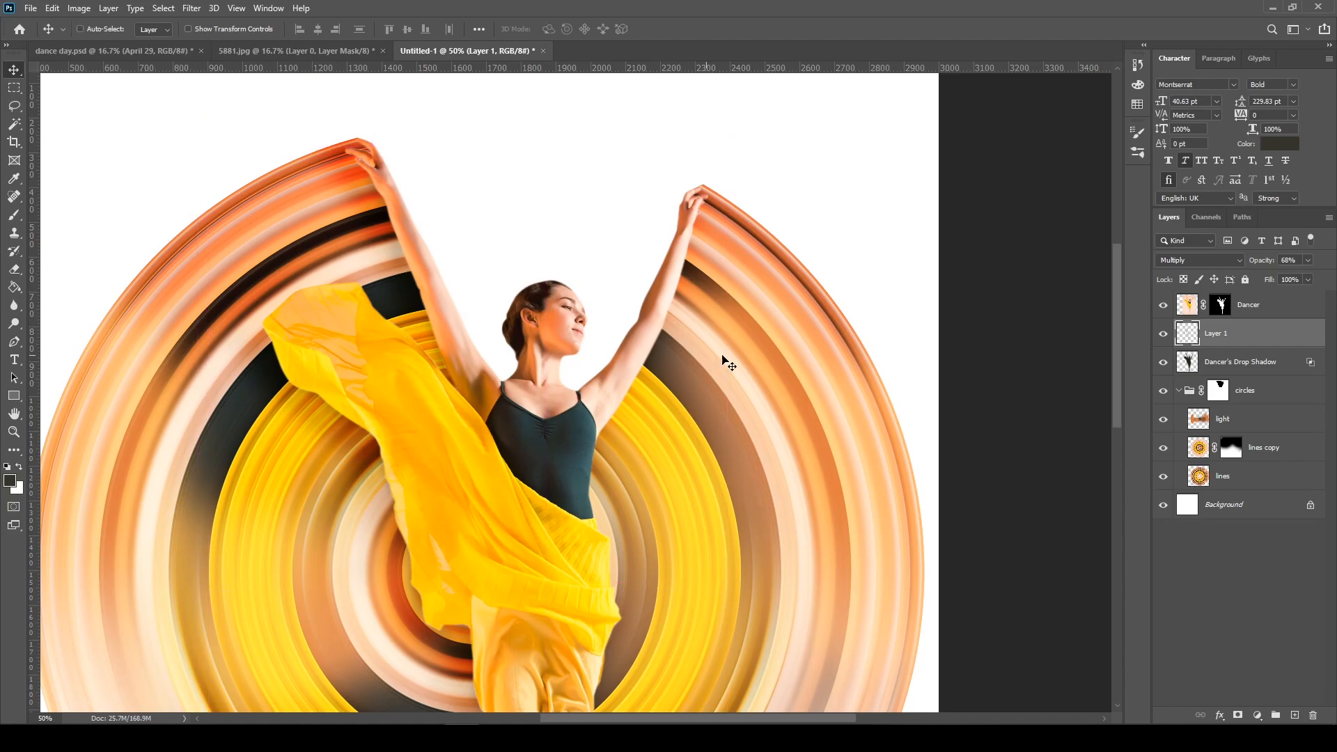
drag(712, 507, 708, 374)
drag(705, 289, 739, 370)
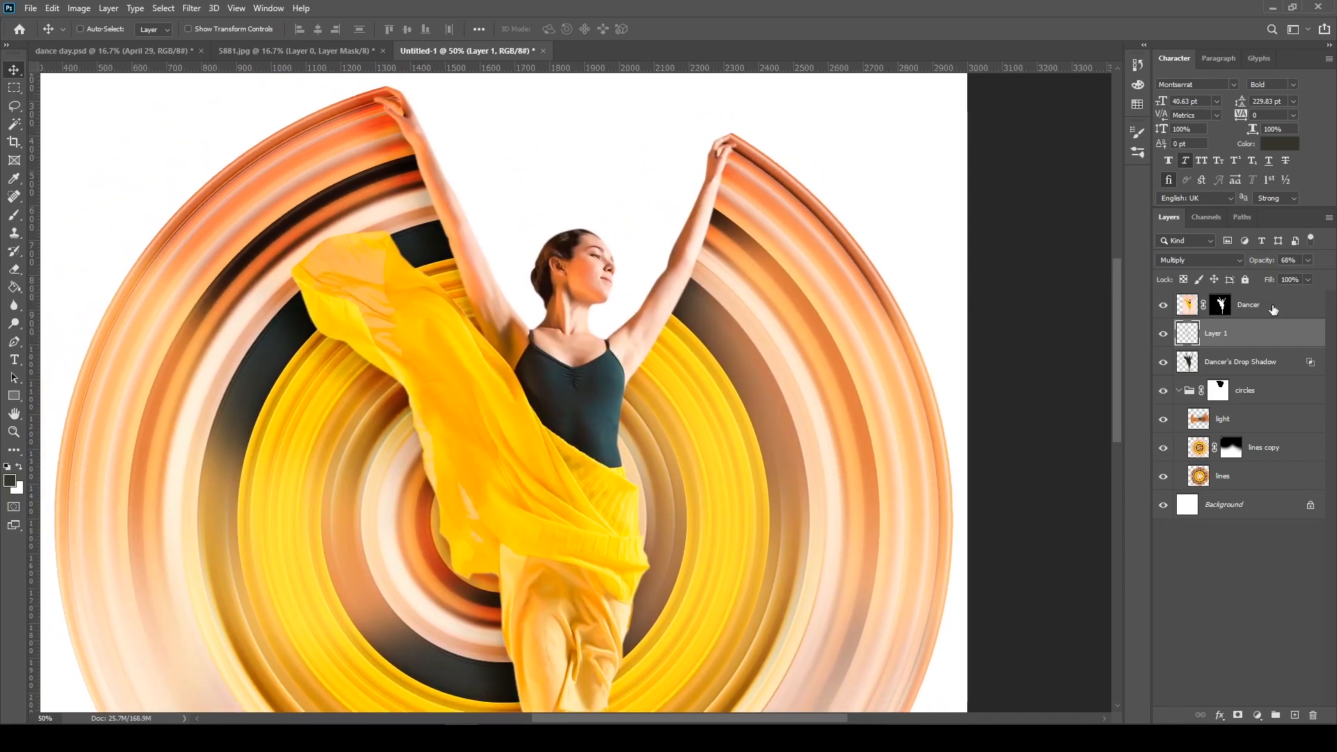
Create a layer named dodge burn above the Dancer layer in Overlay mode, filled with the 50% gray neutral colour
click(1273, 310)
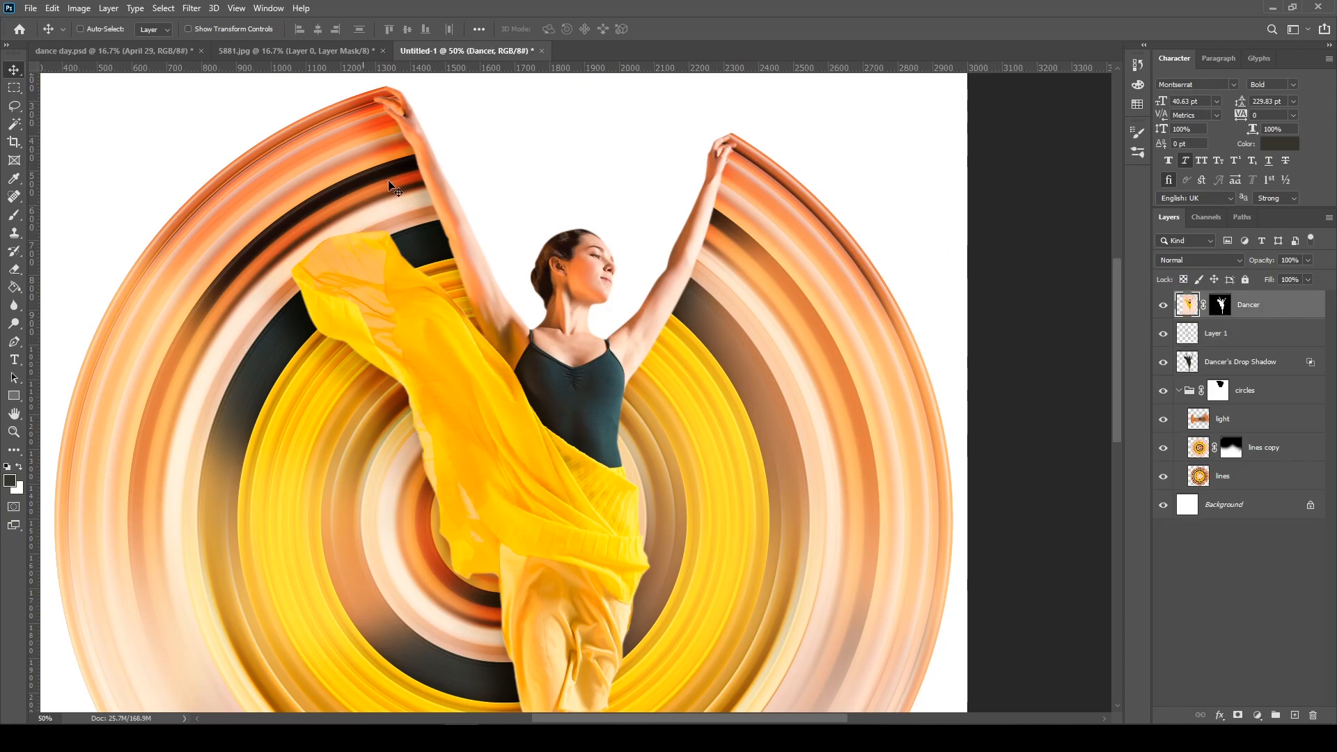
click(113, 9)
mouse_move(118, 23)
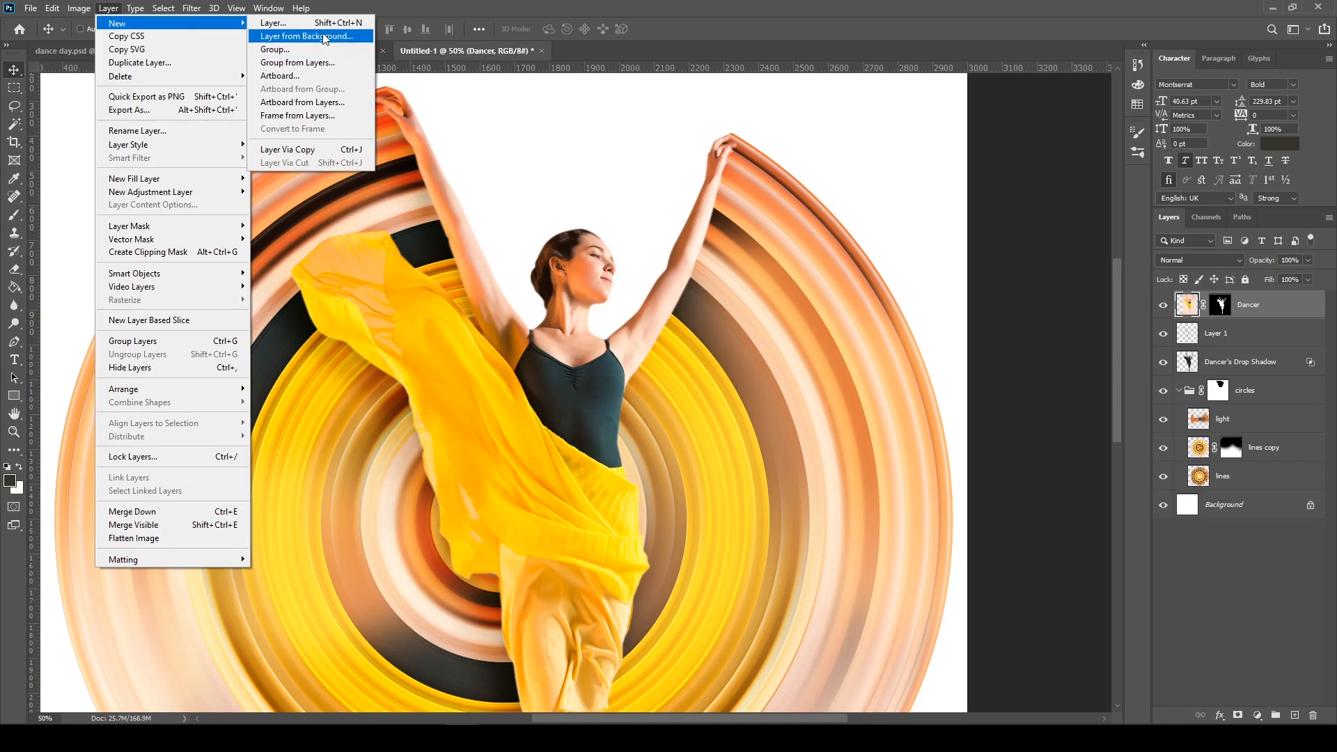
click(328, 25)
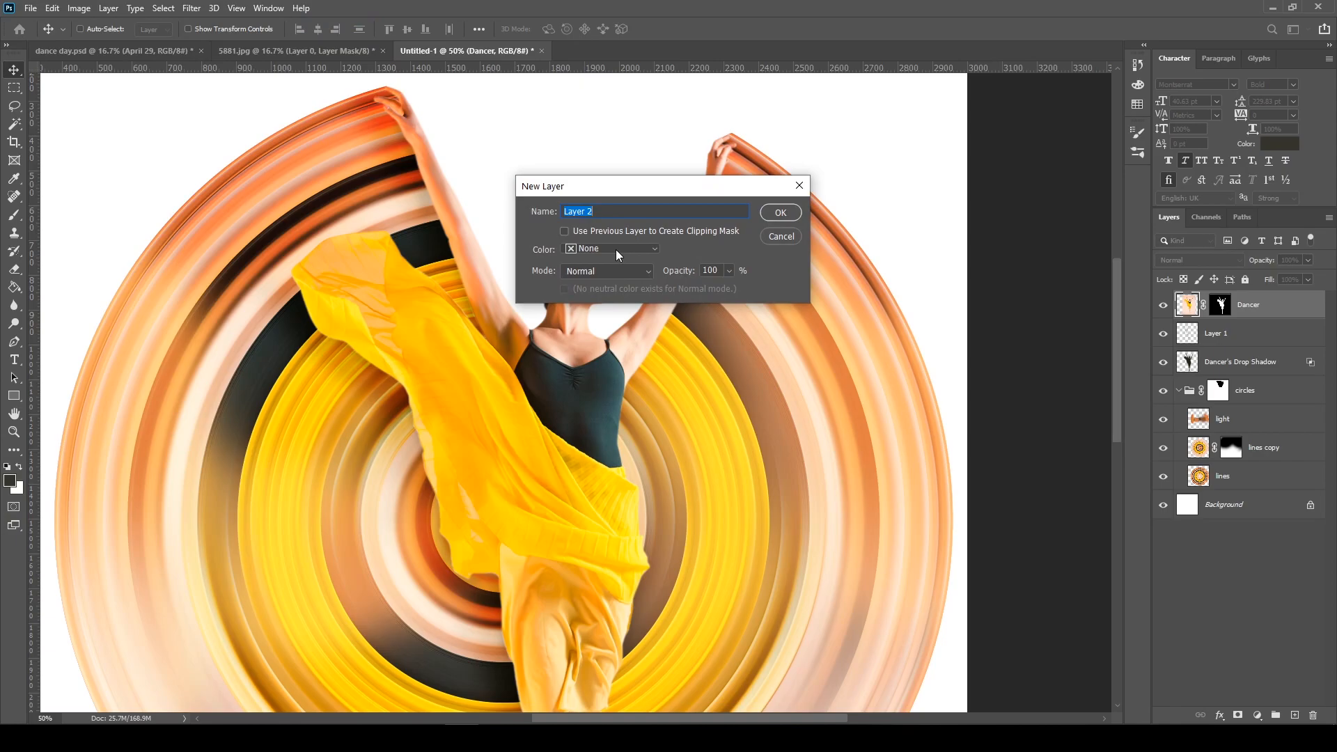
text(dodge burn)
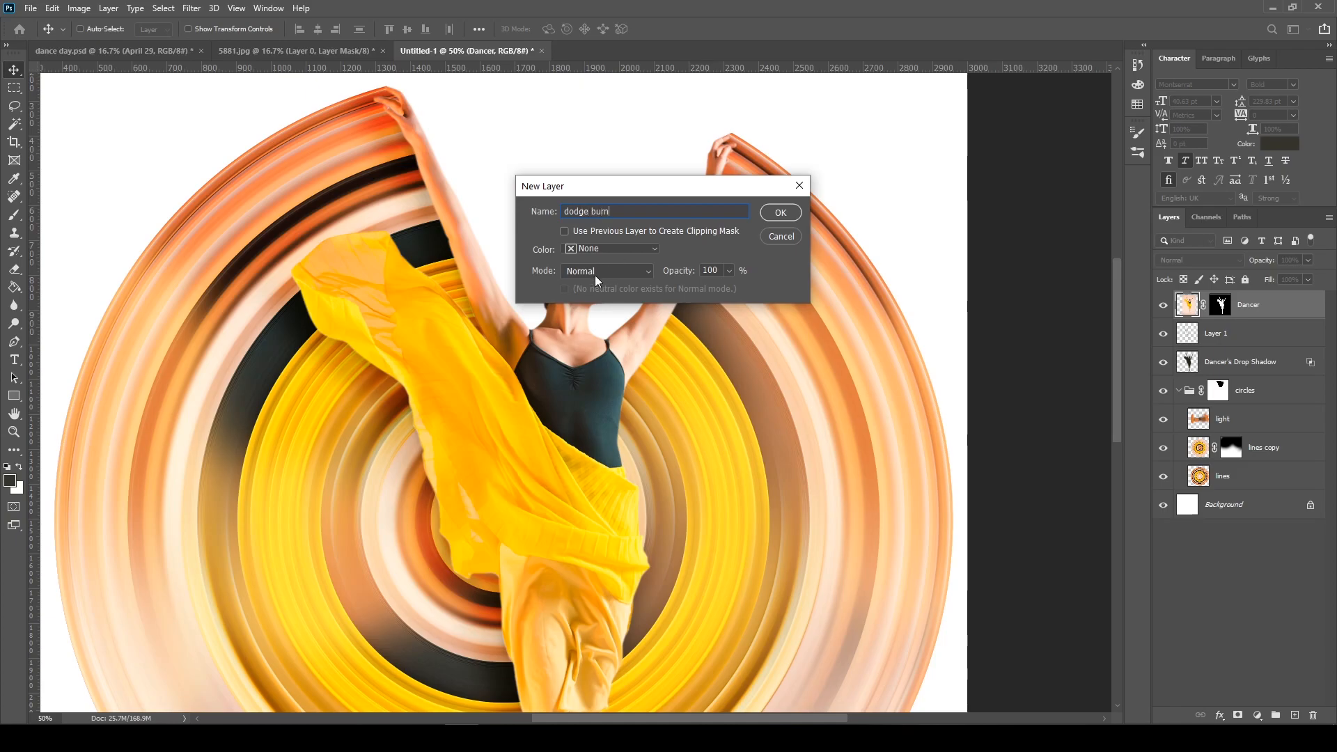
click(595, 279)
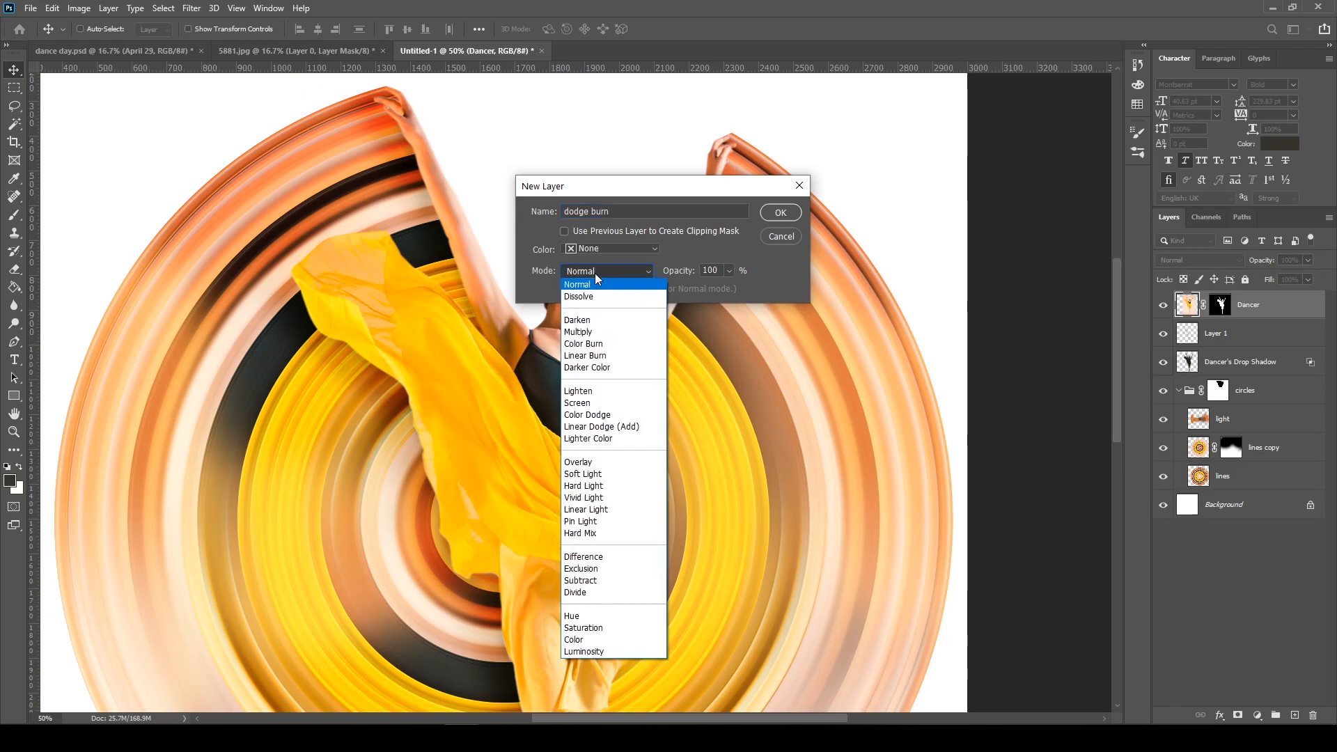
click(612, 463)
click(587, 292)
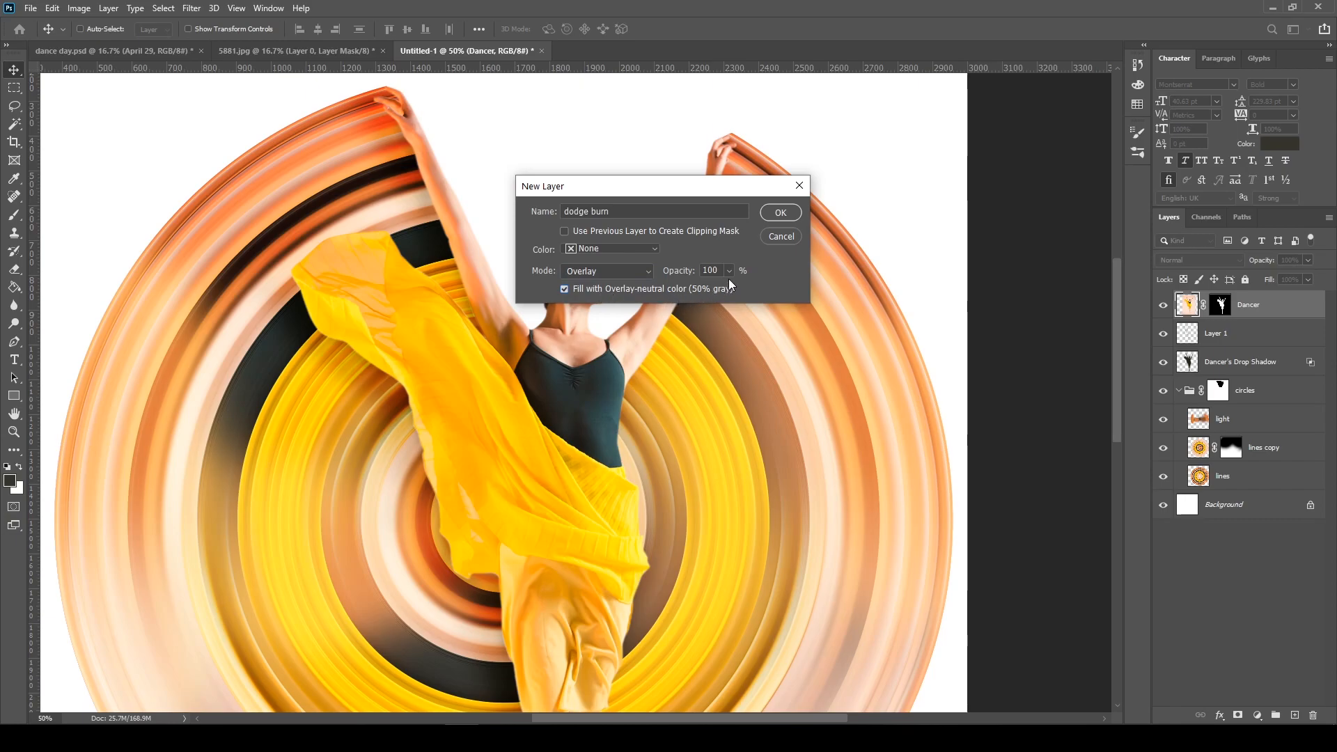
click(779, 213)
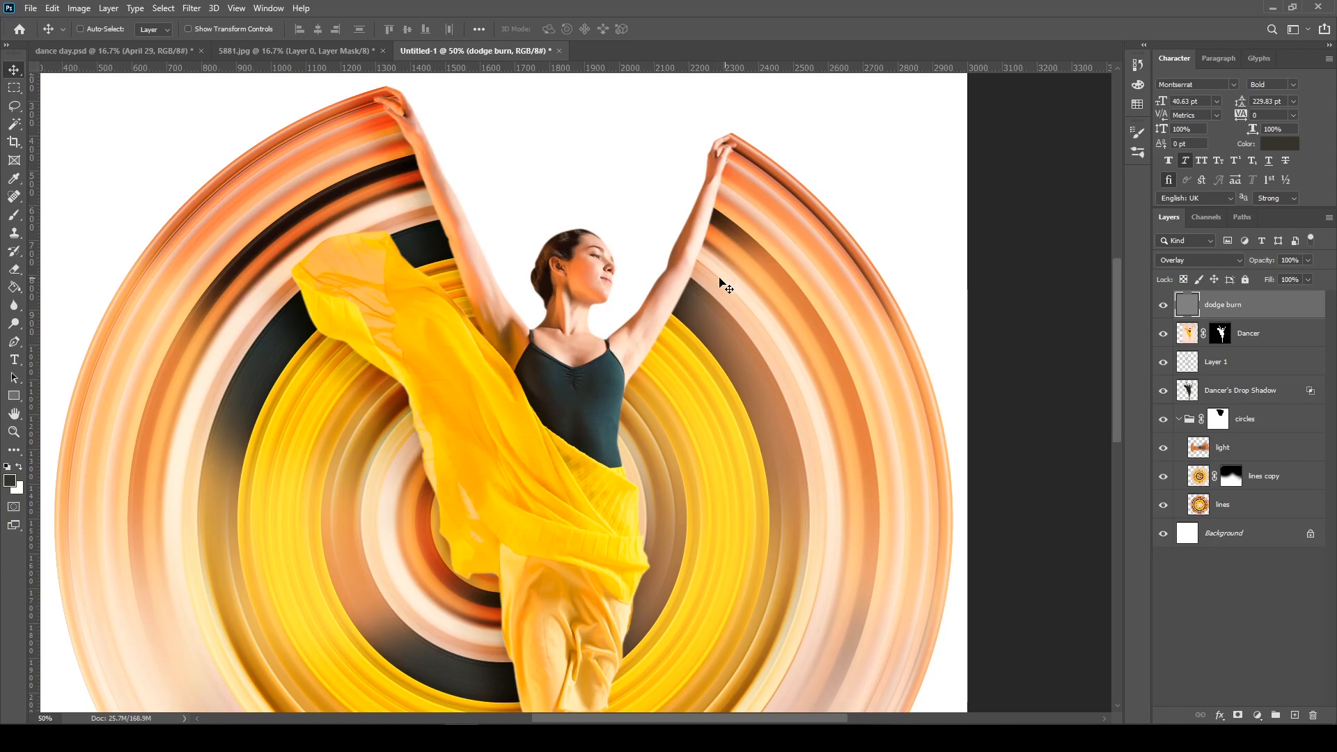
Choose the Burn tool for darkening areas on the dodge burn layer
click(15, 325)
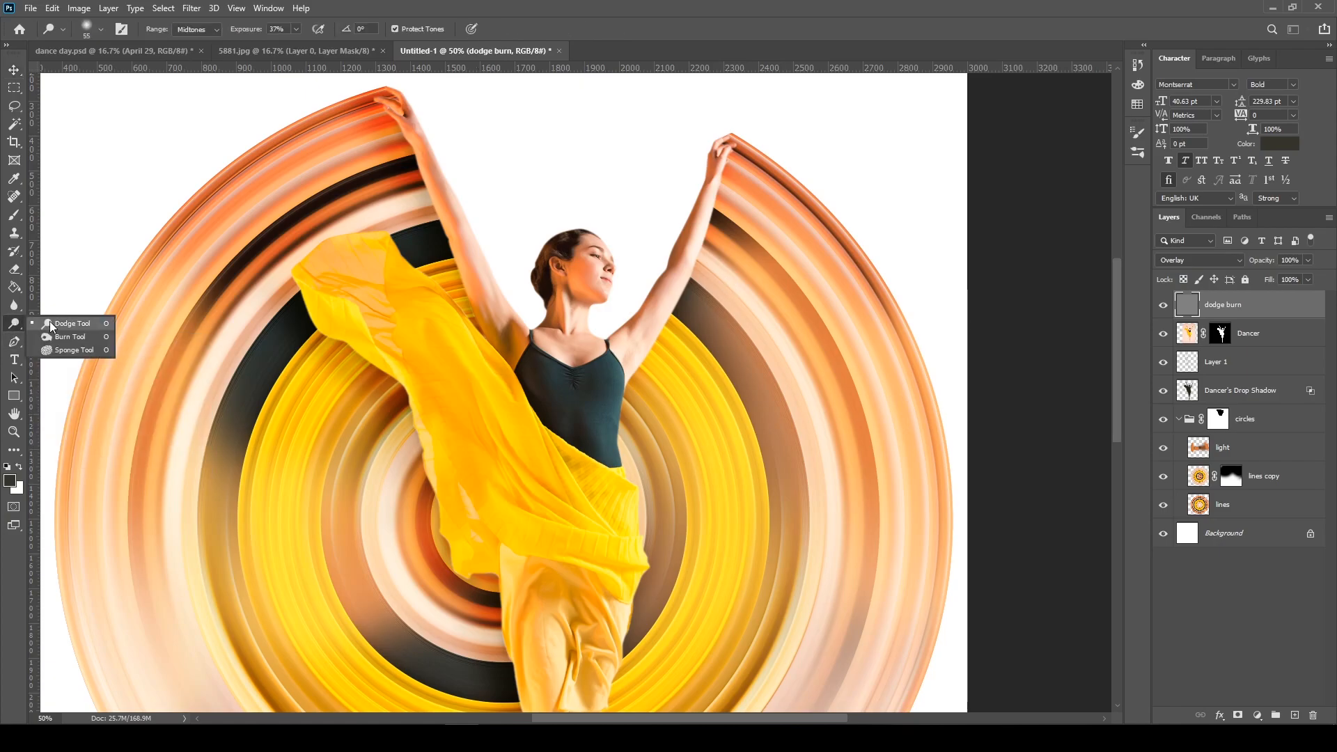
click(59, 337)
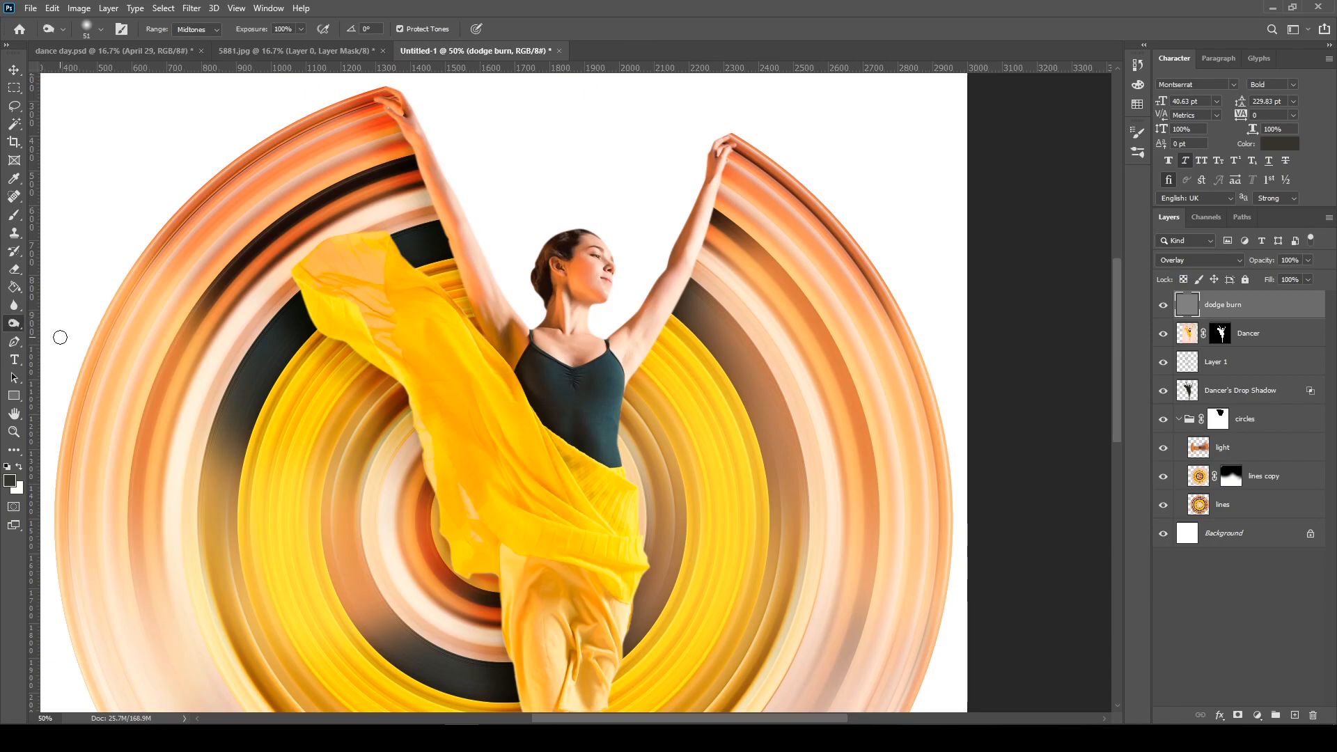
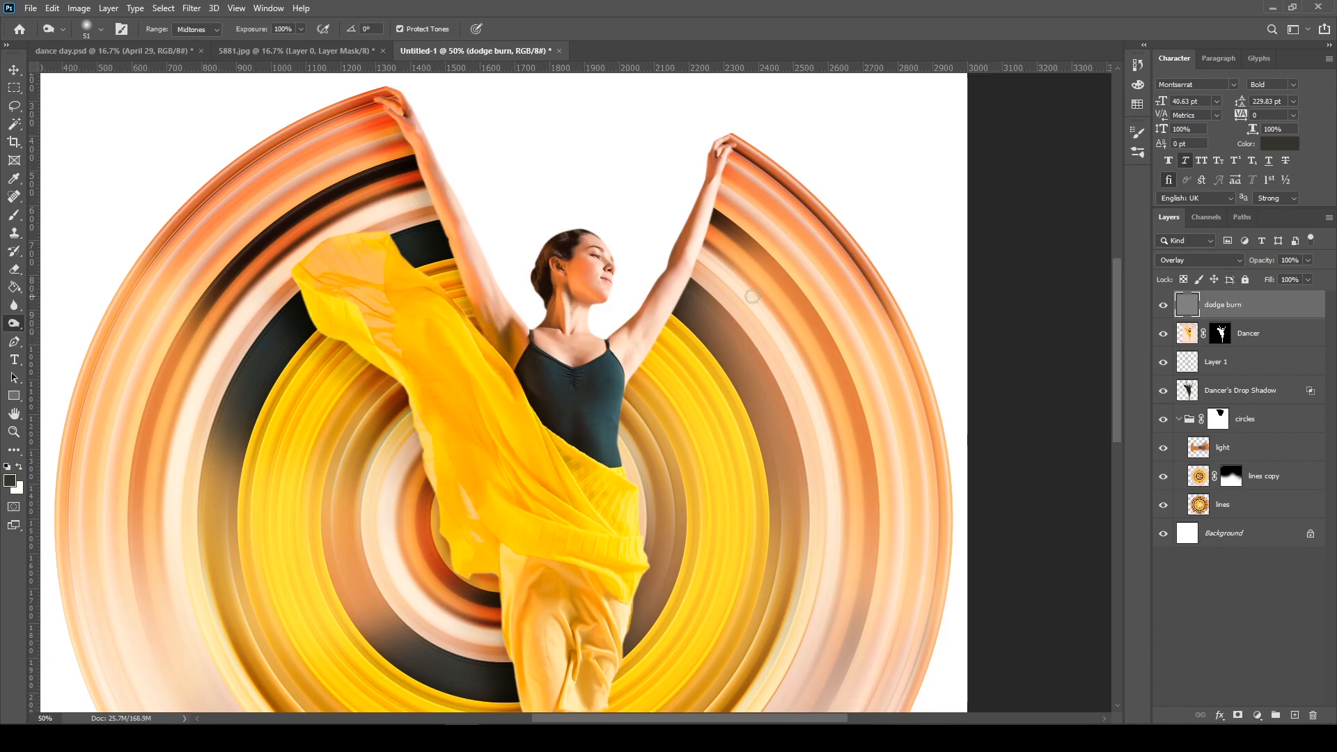
Darken the folds of the yellow fabric and skirt on the dodge burn layer with the Burn tool at 35% exposure
key(ctrl+plus)
key(ctrl+plus)
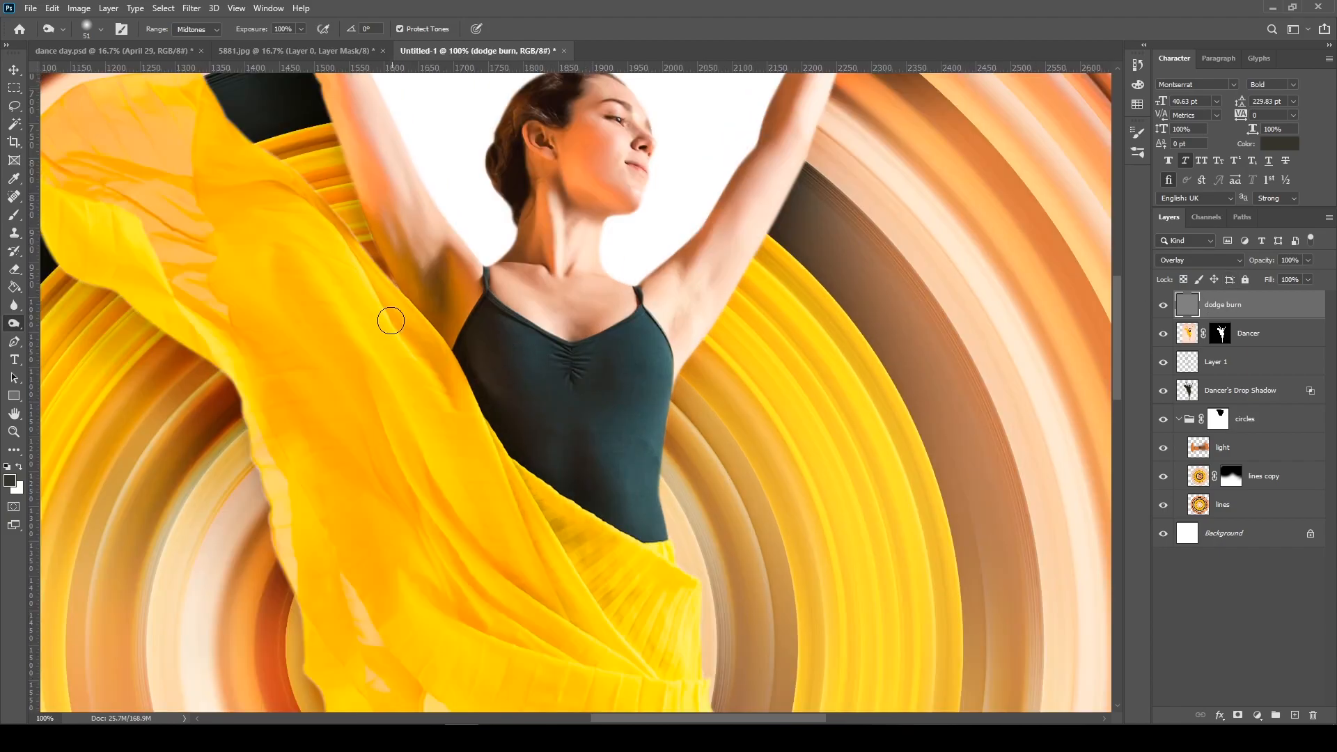
mouse_move(351, 251)
mouse_down()
mouse_move(456, 389)
mouse_move(397, 206)
mouse_up()
drag(608, 414, 493, 242)
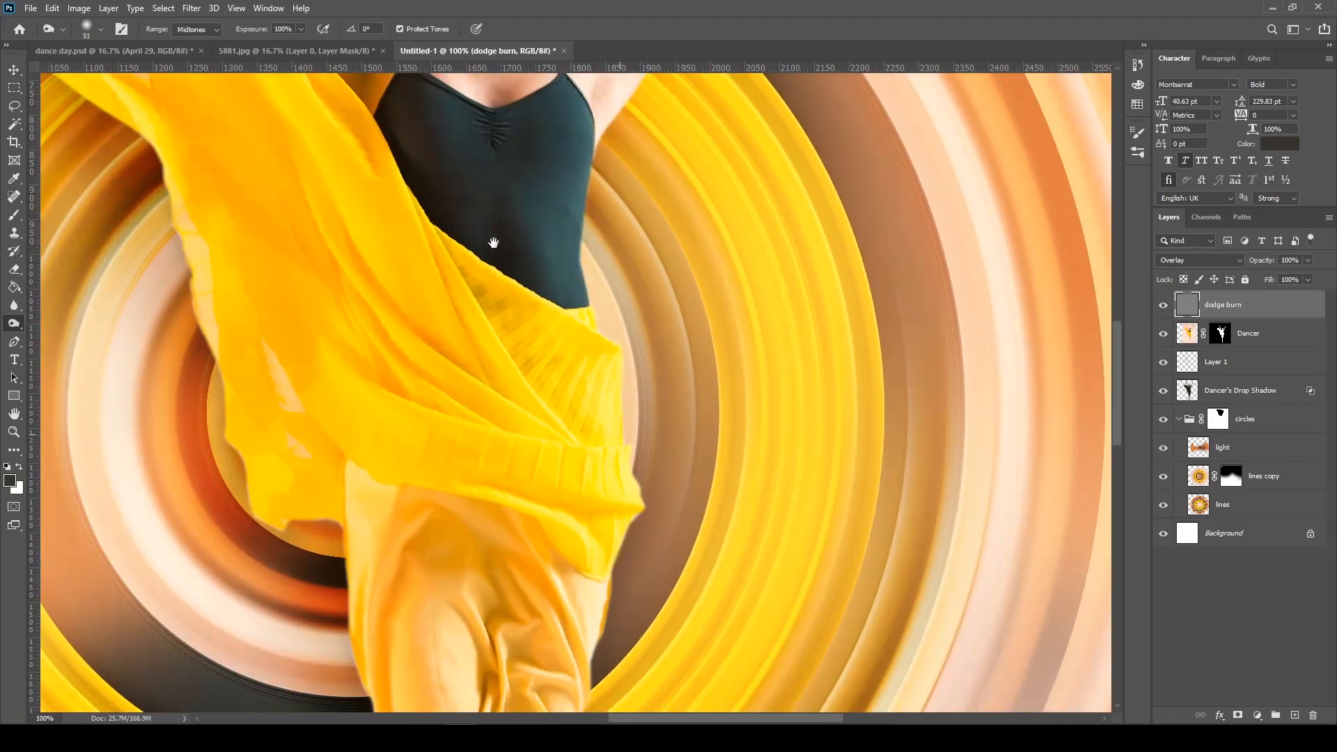
drag(590, 431, 577, 257)
drag(541, 453, 527, 392)
mouse_move(472, 309)
mouse_down()
mouse_move(525, 237)
mouse_move(522, 269)
mouse_move(513, 194)
mouse_move(579, 471)
mouse_move(462, 406)
mouse_move(462, 302)
mouse_move(585, 448)
mouse_move(497, 426)
mouse_move(552, 487)
mouse_move(484, 381)
mouse_move(591, 488)
mouse_move(600, 370)
mouse_up()
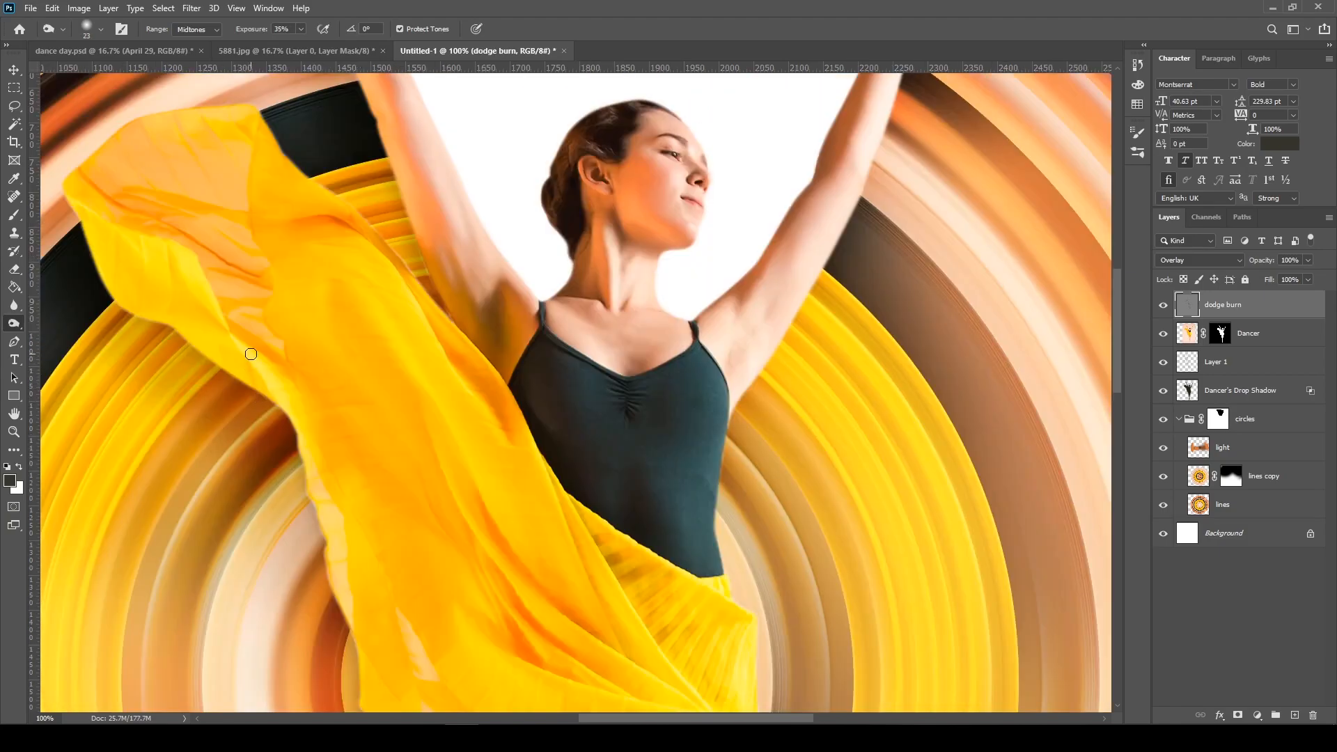
Lighten the highlights along the yellow fabric with the Dodge tool, using a 14 px soft brush at 37% exposure
right_click(14, 324)
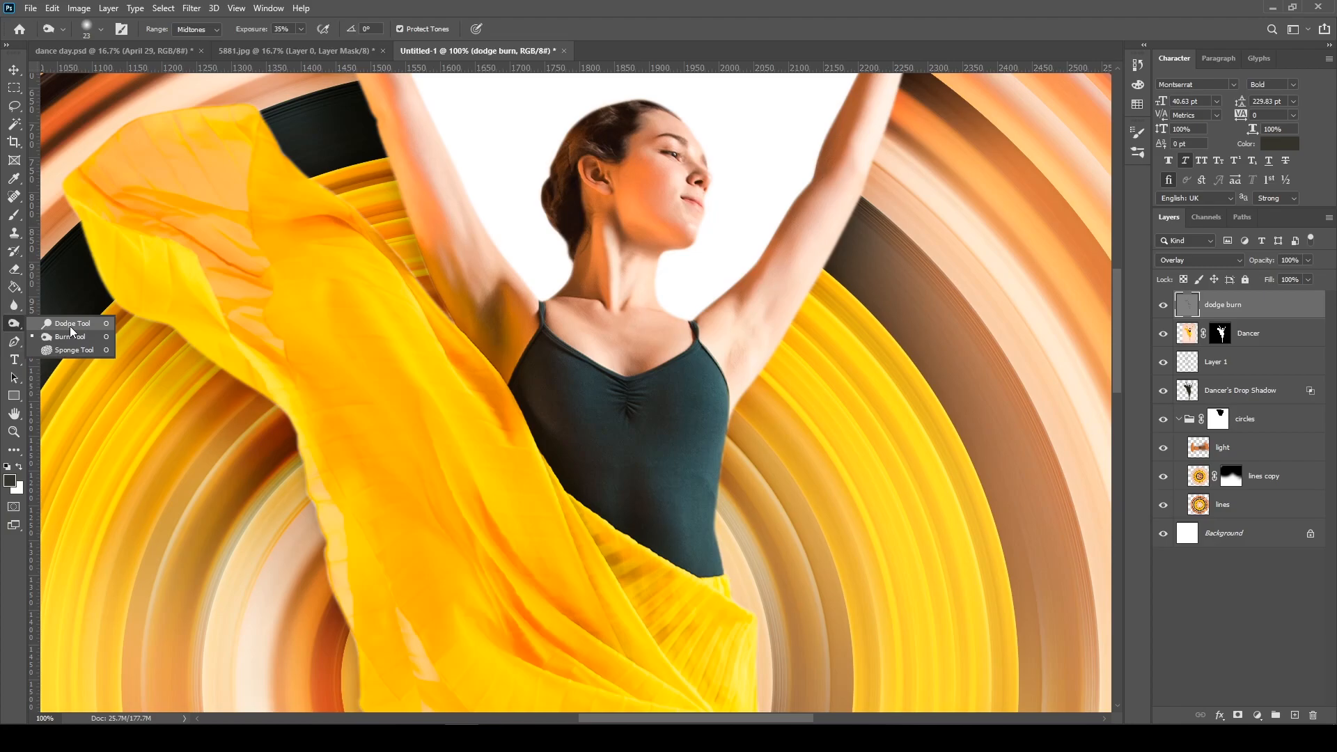
click(70, 325)
right_click(212, 277)
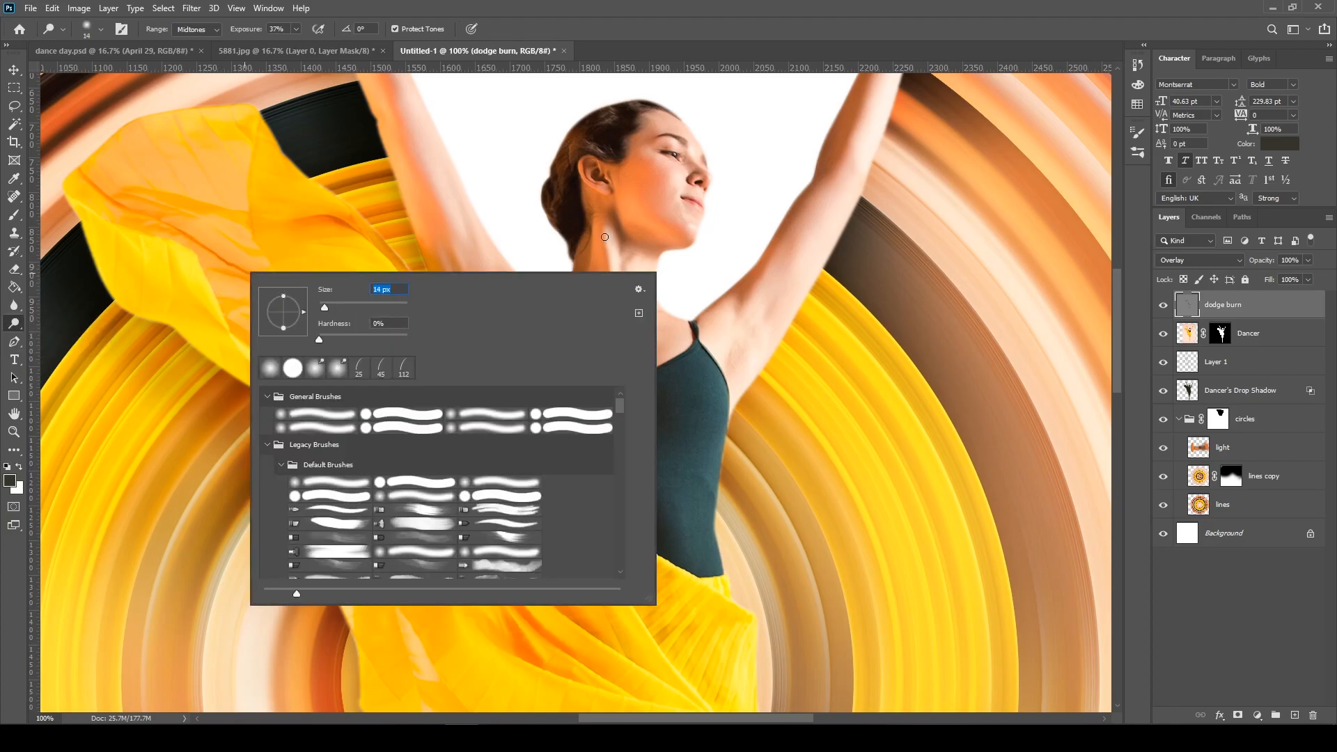
key(Return)
scroll(457, 293, down, 3)
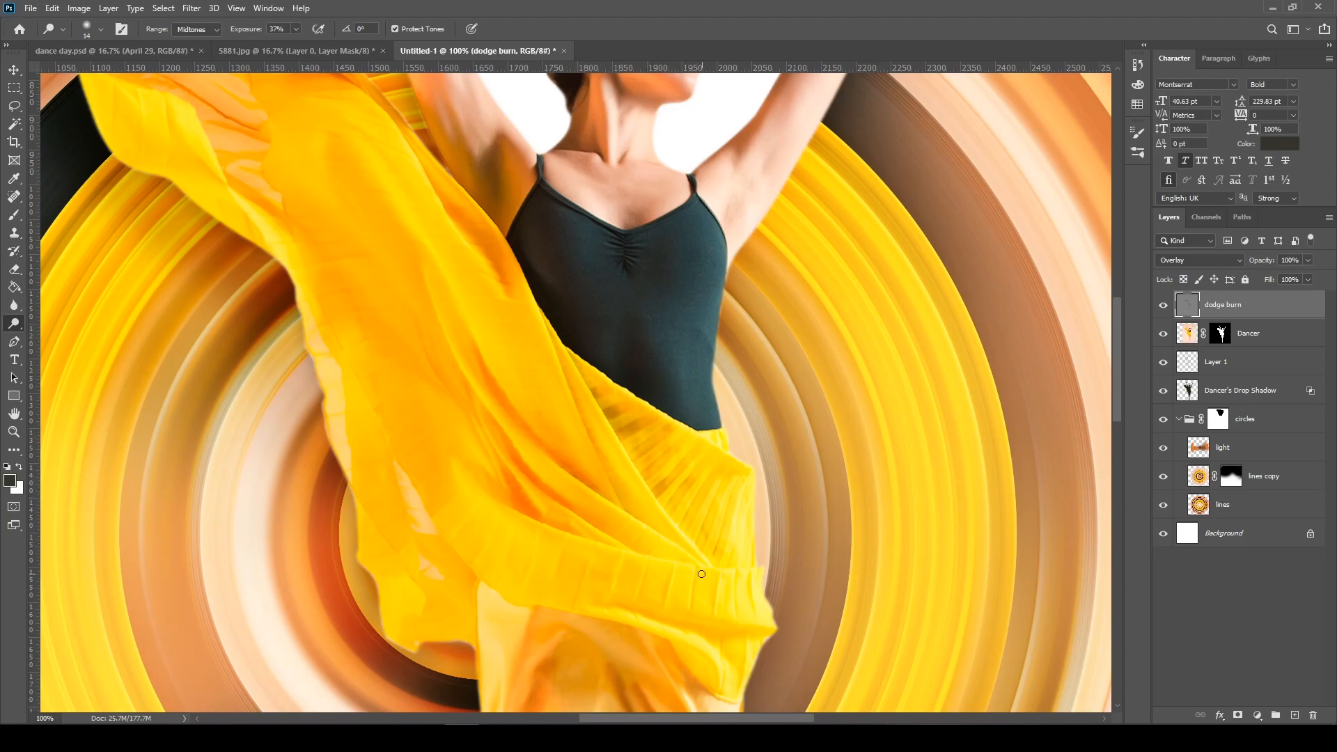
drag(703, 576, 652, 356)
drag(280, 165, 303, 391)
drag(669, 454, 272, 386)
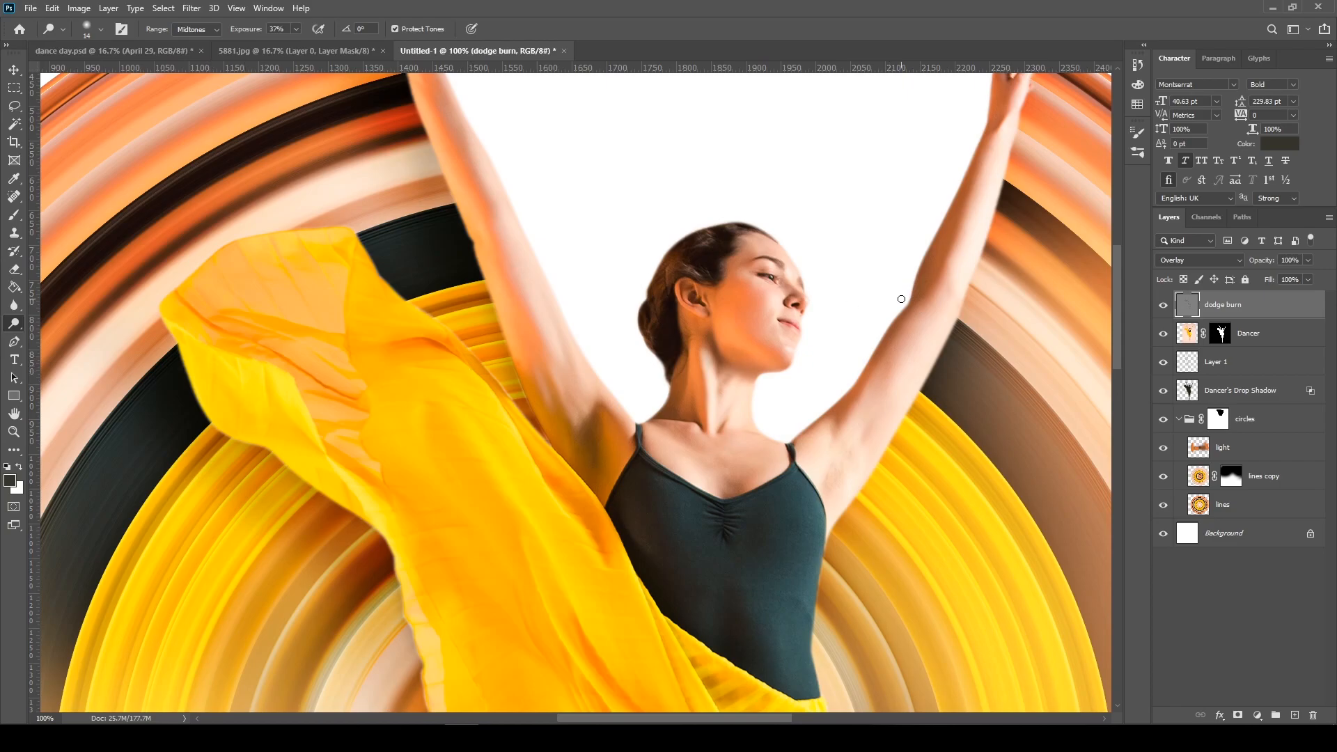
Compare the whole design with the dodge burn layer hidden and shown, leaving the layer visible
key(ctrl+minus)
key(ctrl+minus)
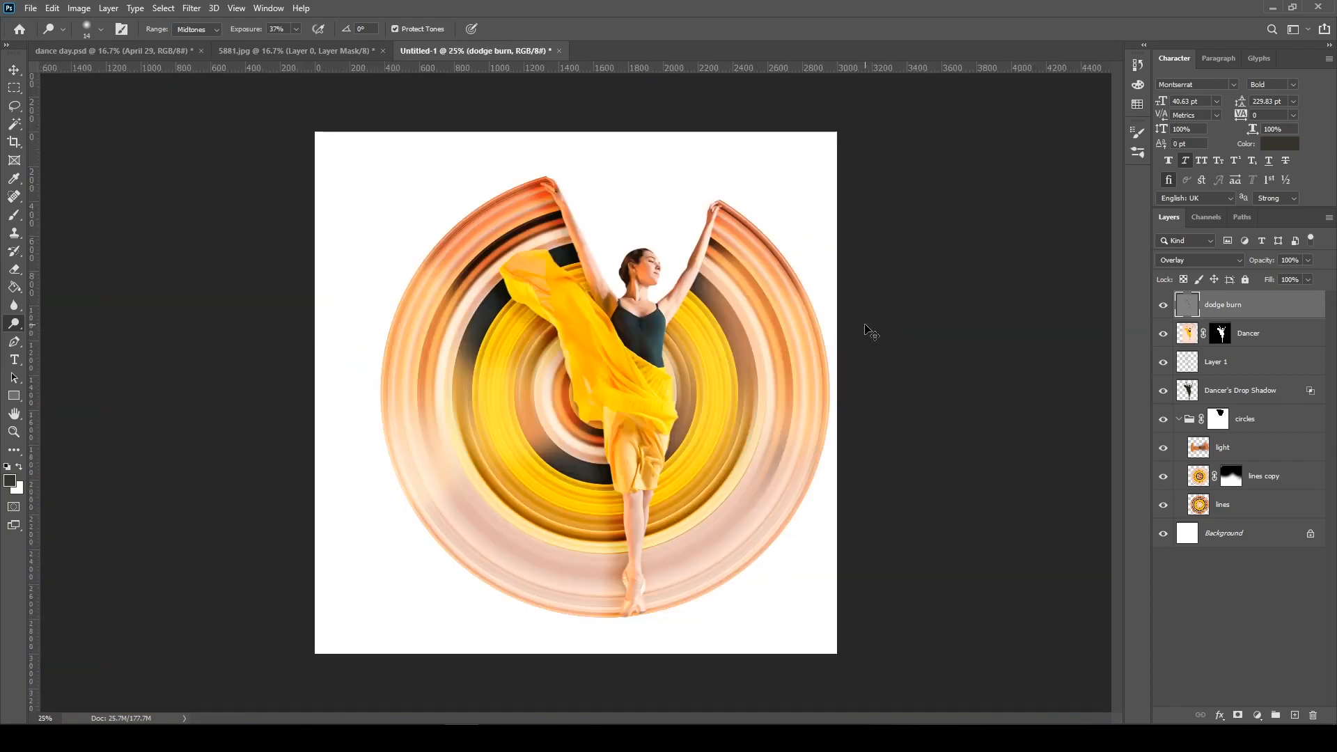
click(1163, 304)
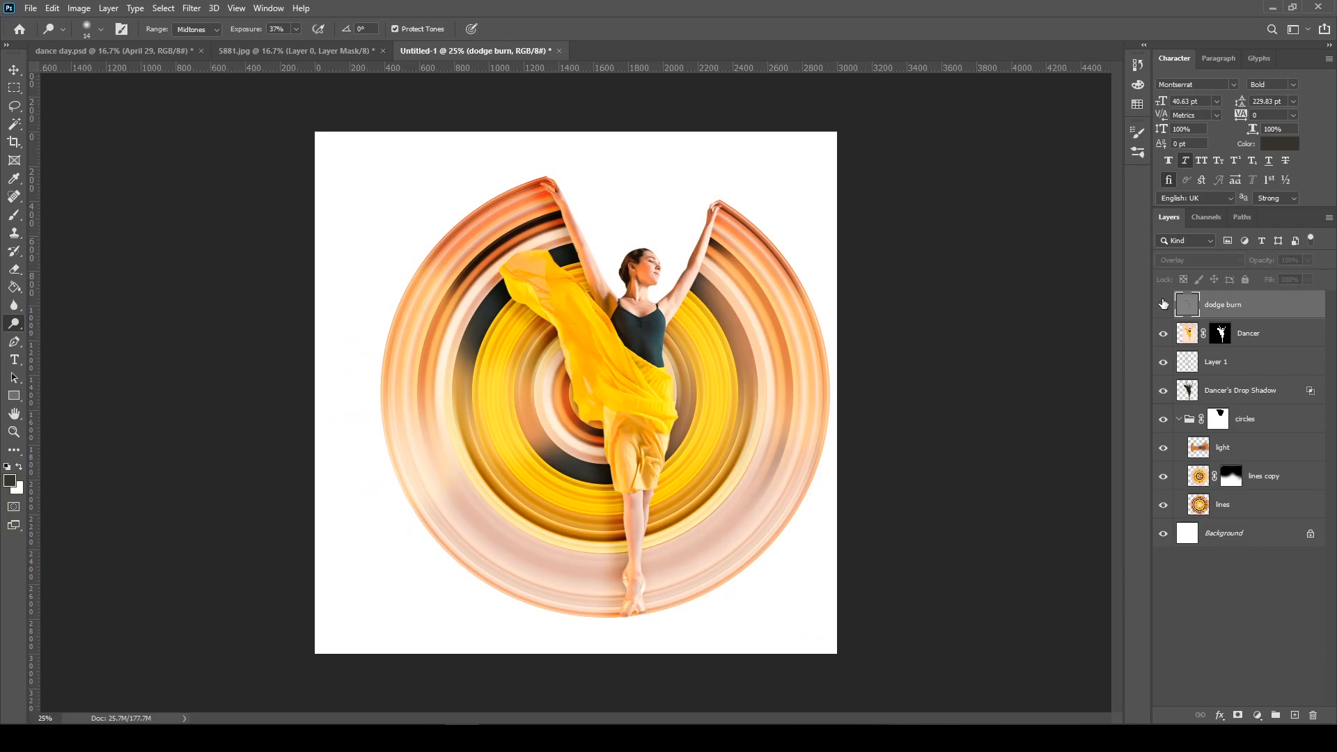
click(1163, 305)
click(1163, 304)
click(1163, 304)
key(ctrl+plus)
click(1163, 304)
click(1163, 304)
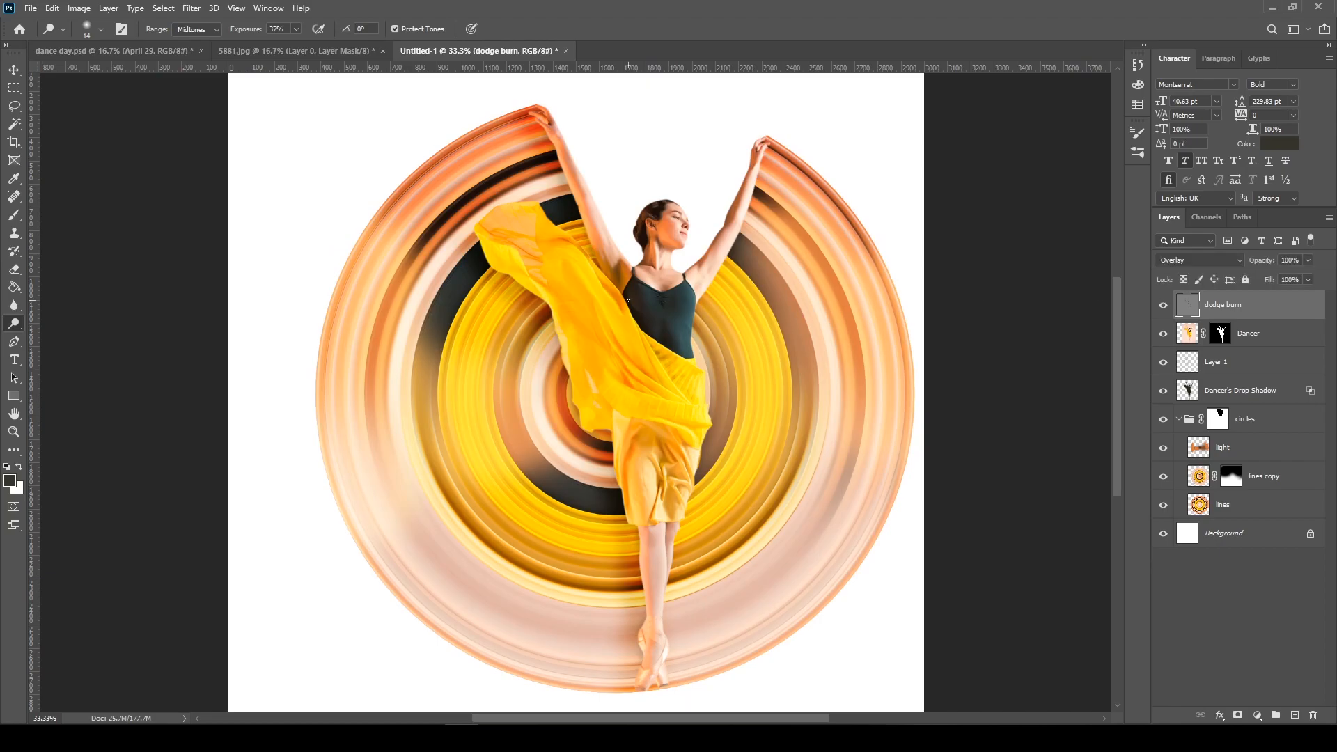
Create a new empty layer above the dodge burn layer and switch to the Brush tool
key(v)
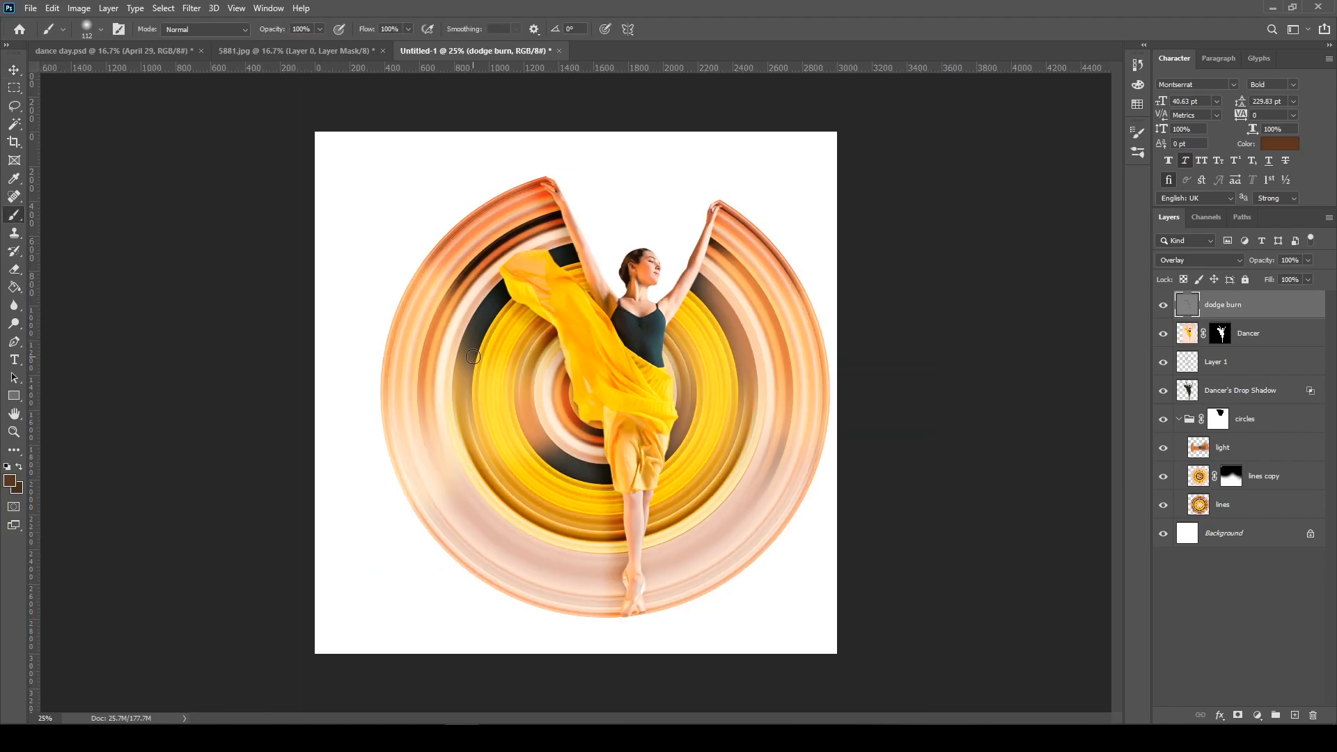
key(v)
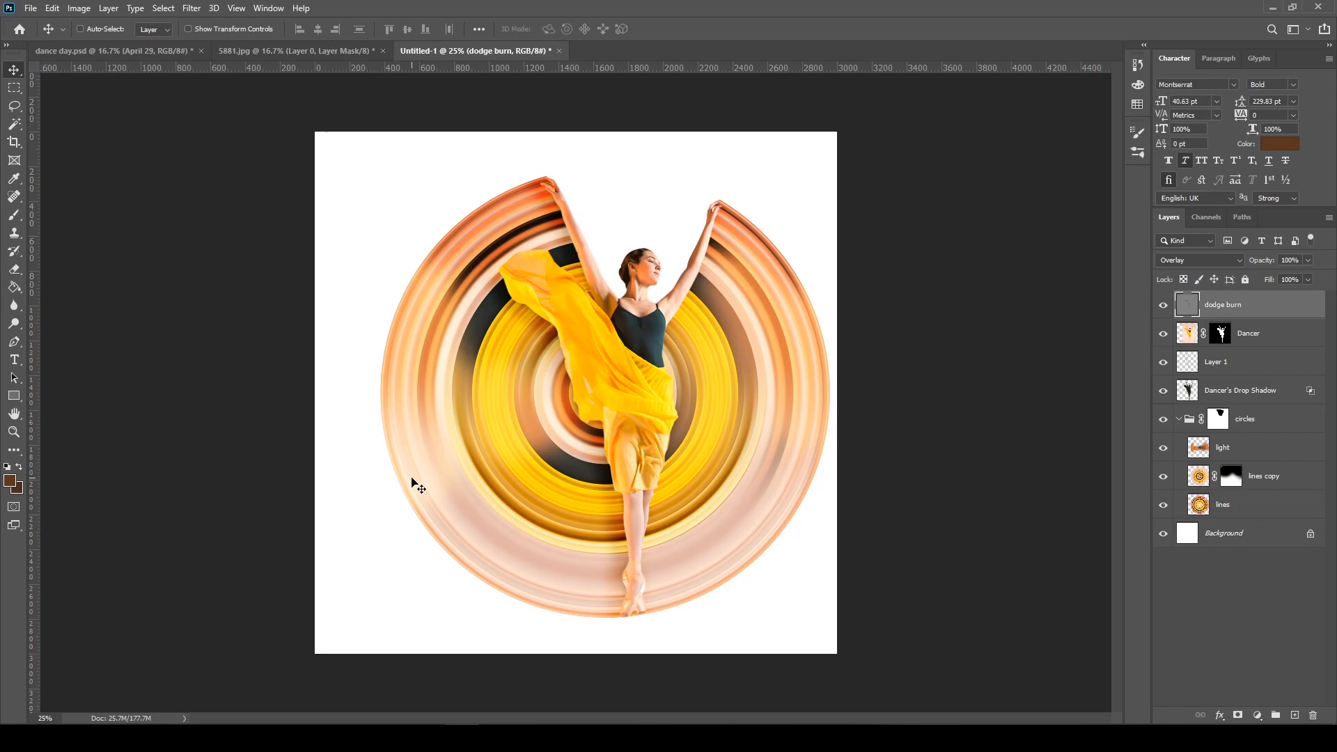
key(ctrl+plus)
key(ctrl+plus)
key(ctrl+plus)
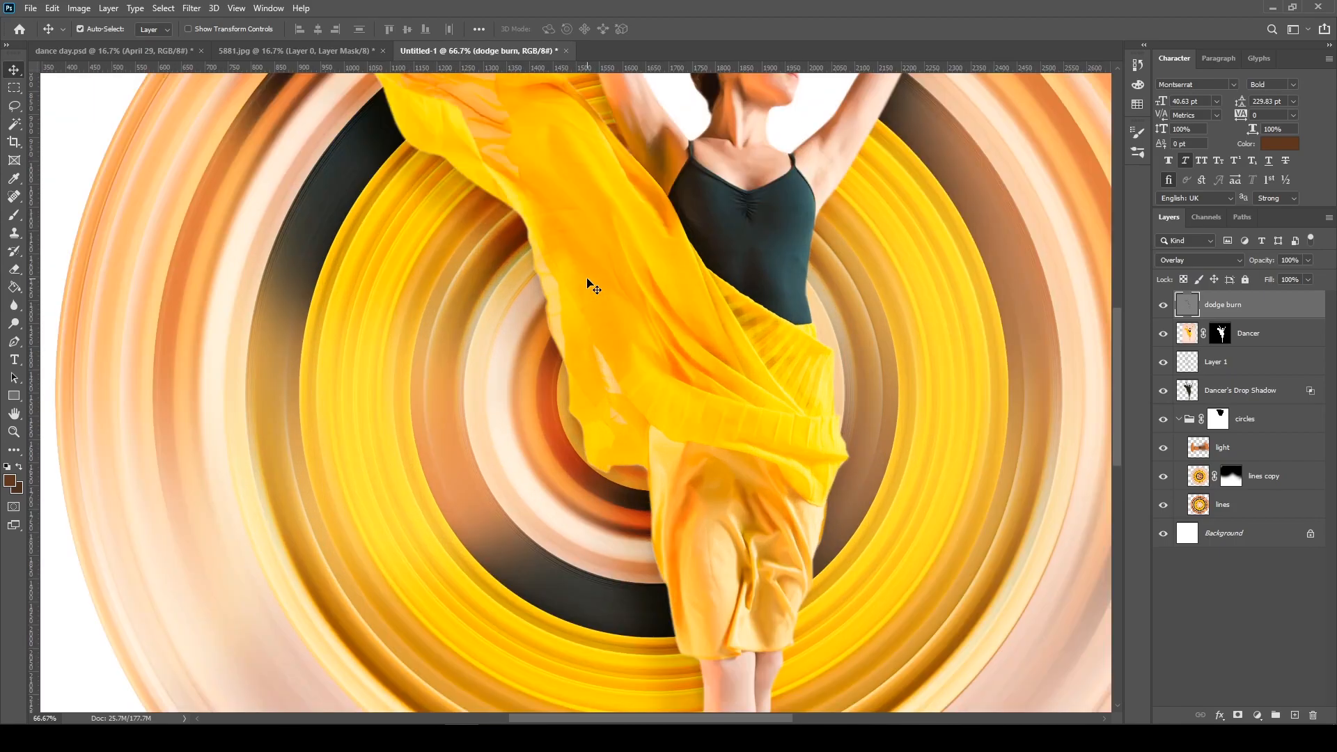
drag(725, 219, 622, 454)
key(ctrl+plus)
key(ctrl+plus)
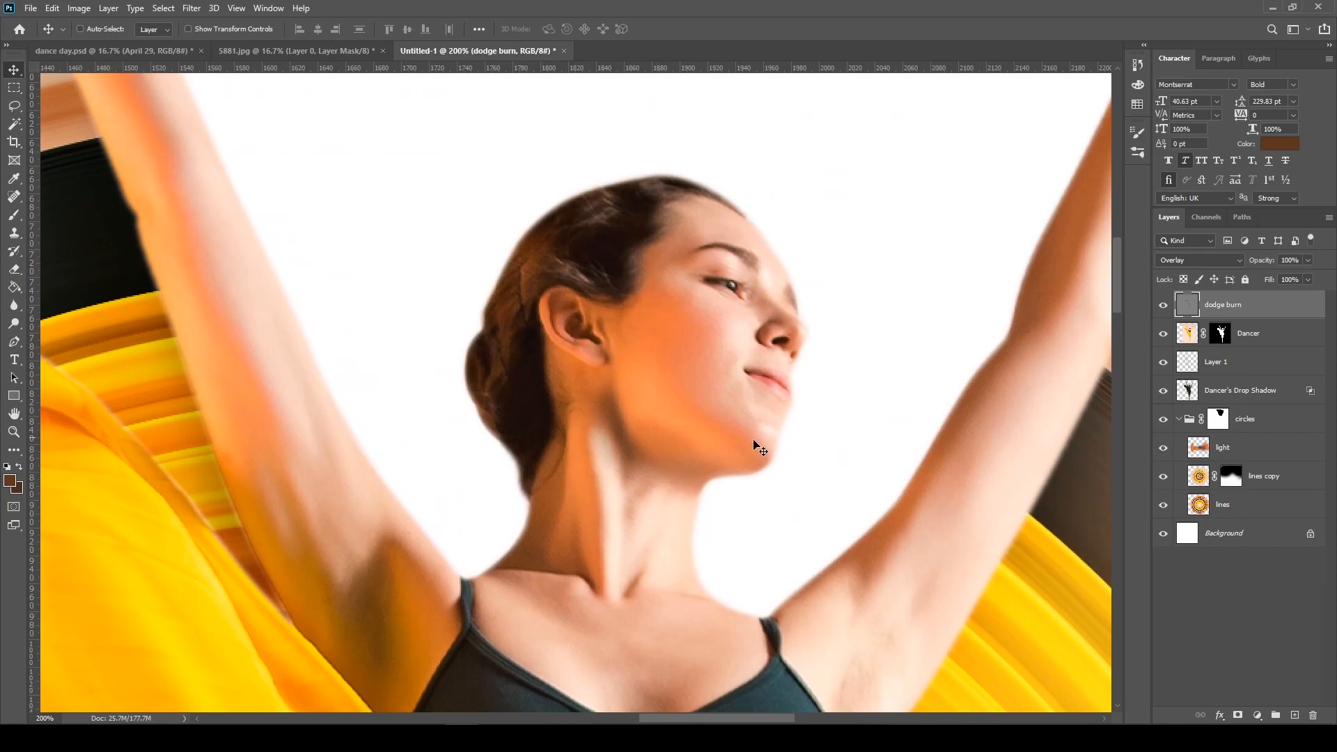
click(1294, 716)
key(b)
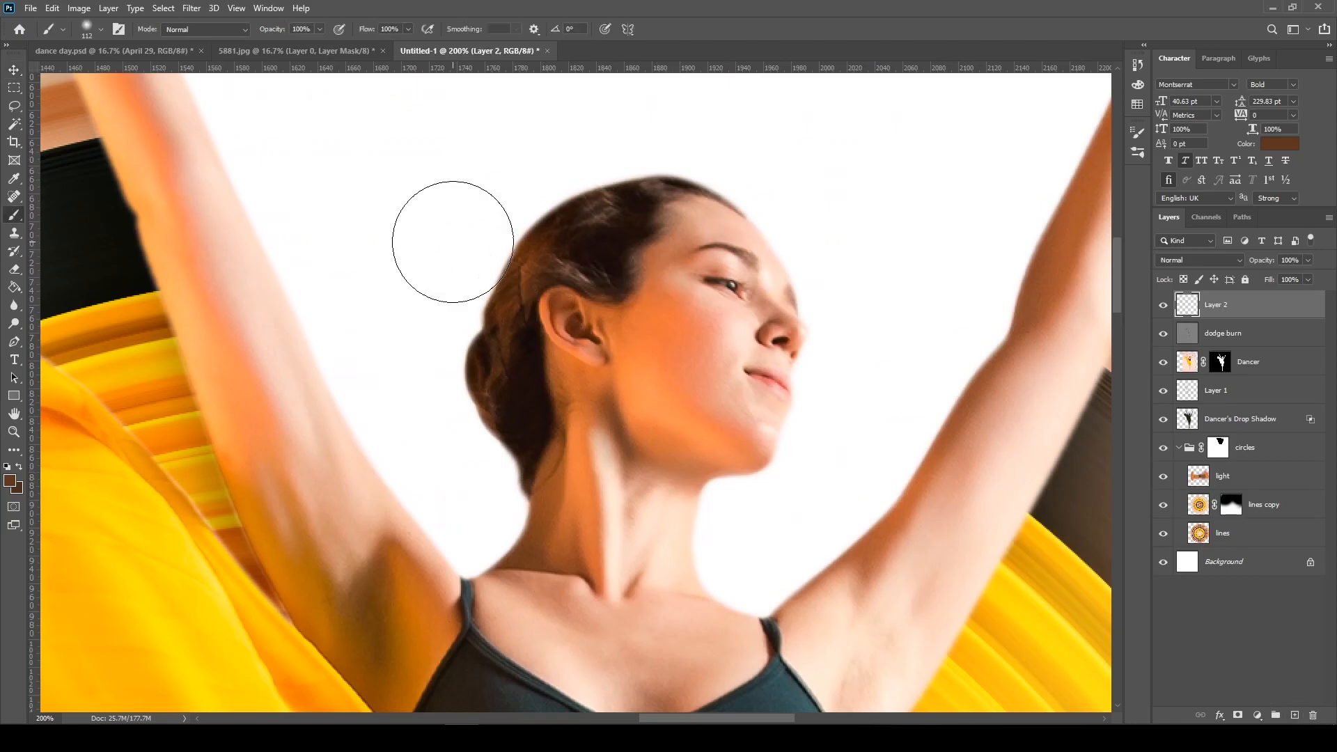
Choose the curved grass-blade brush tip at 112 px from the default legacy brushes
right_click(452, 242)
click(476, 414)
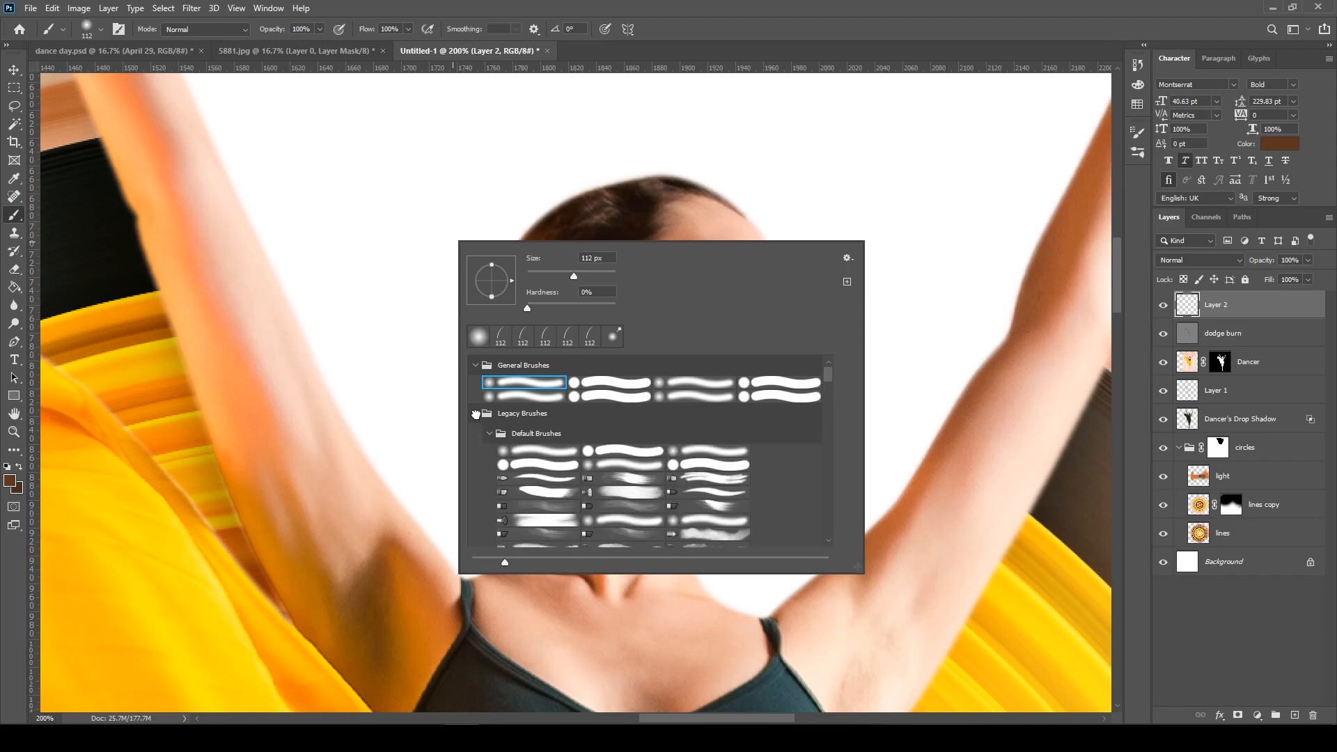
scroll(615, 484, down, 6)
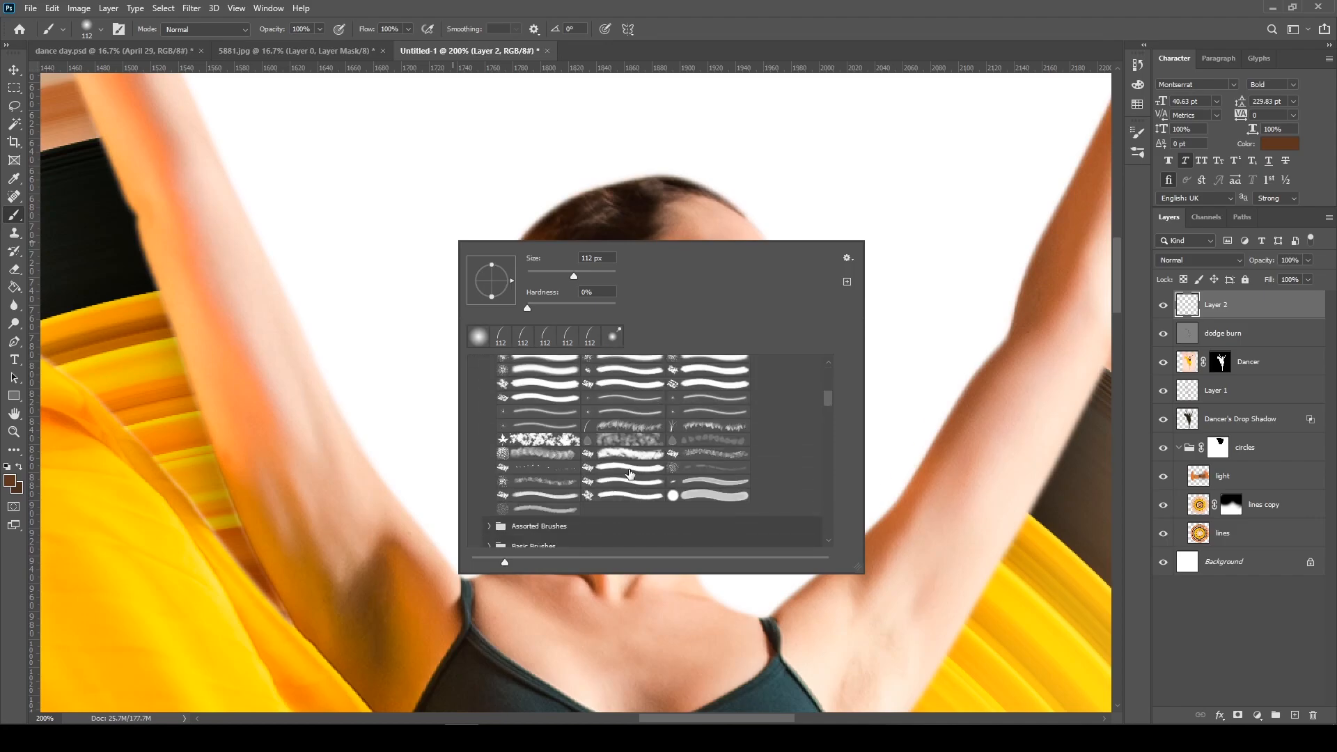
click(620, 424)
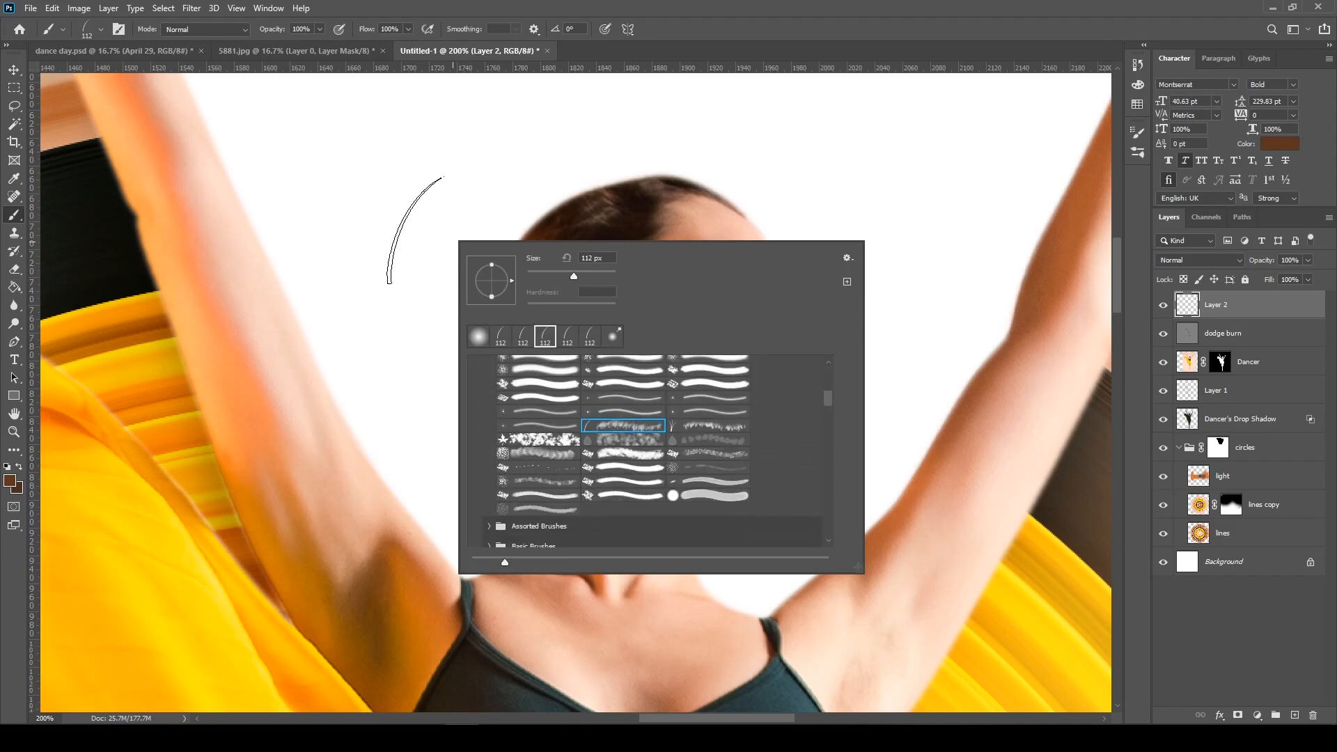
Try a few test strokes with the grass brush beside the dancer's head and undo them
click(417, 231)
key(ctrl+z)
click(409, 224)
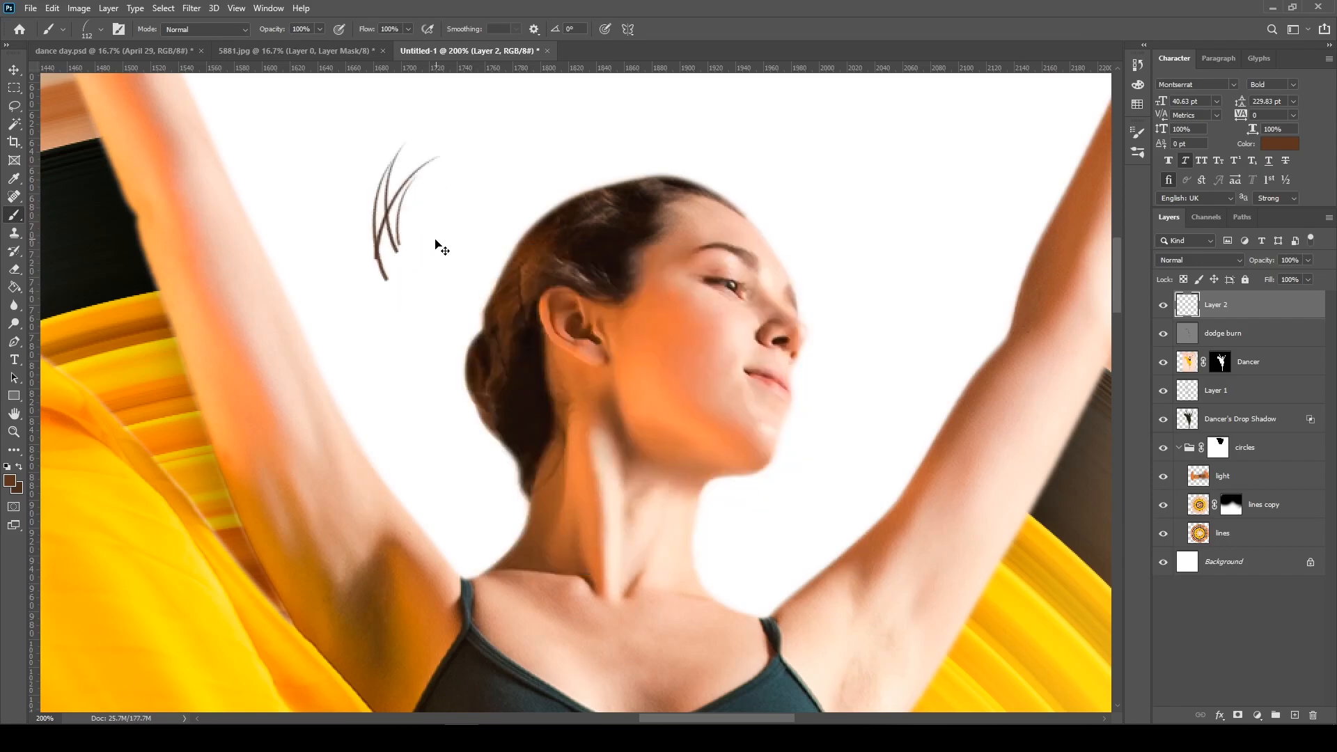
key(ctrl+z)
click(407, 211)
key(ctrl+z)
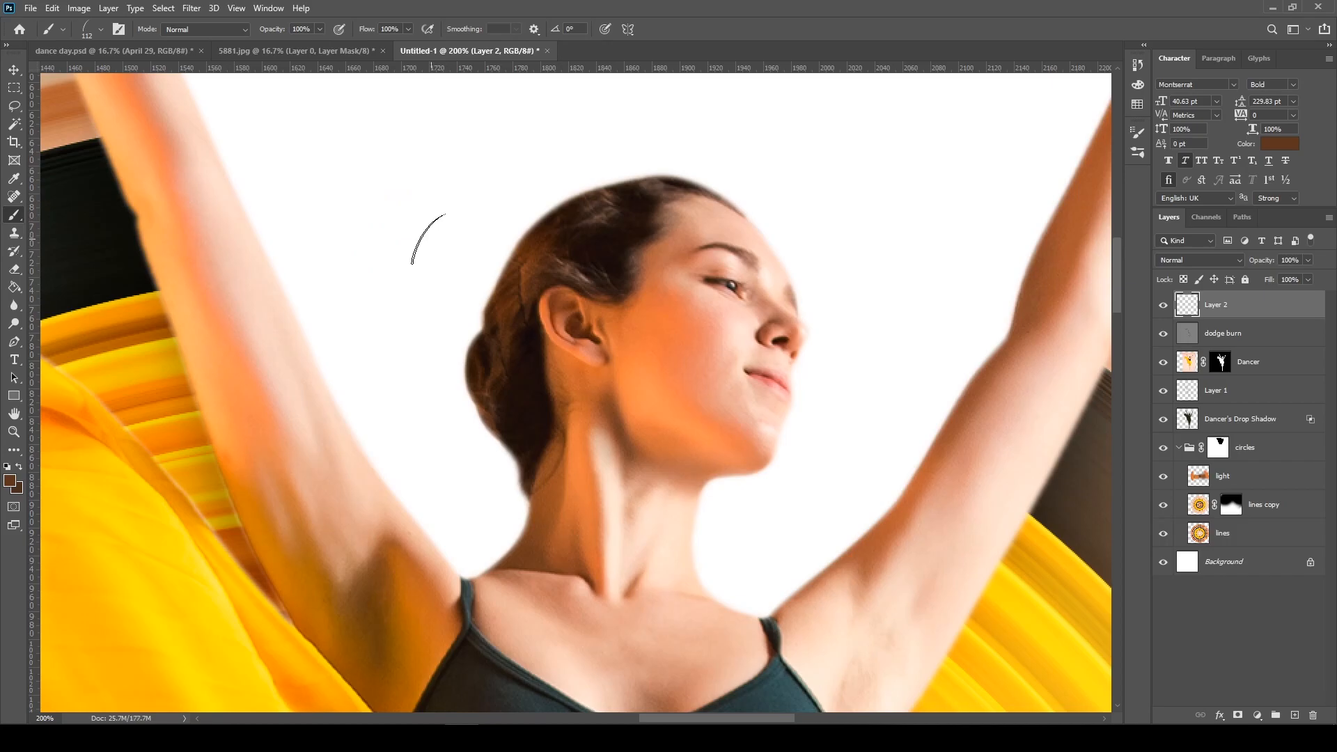
Rotate the grass brush tip to an angle of 130° and undo the test stroke
right_click(423, 158)
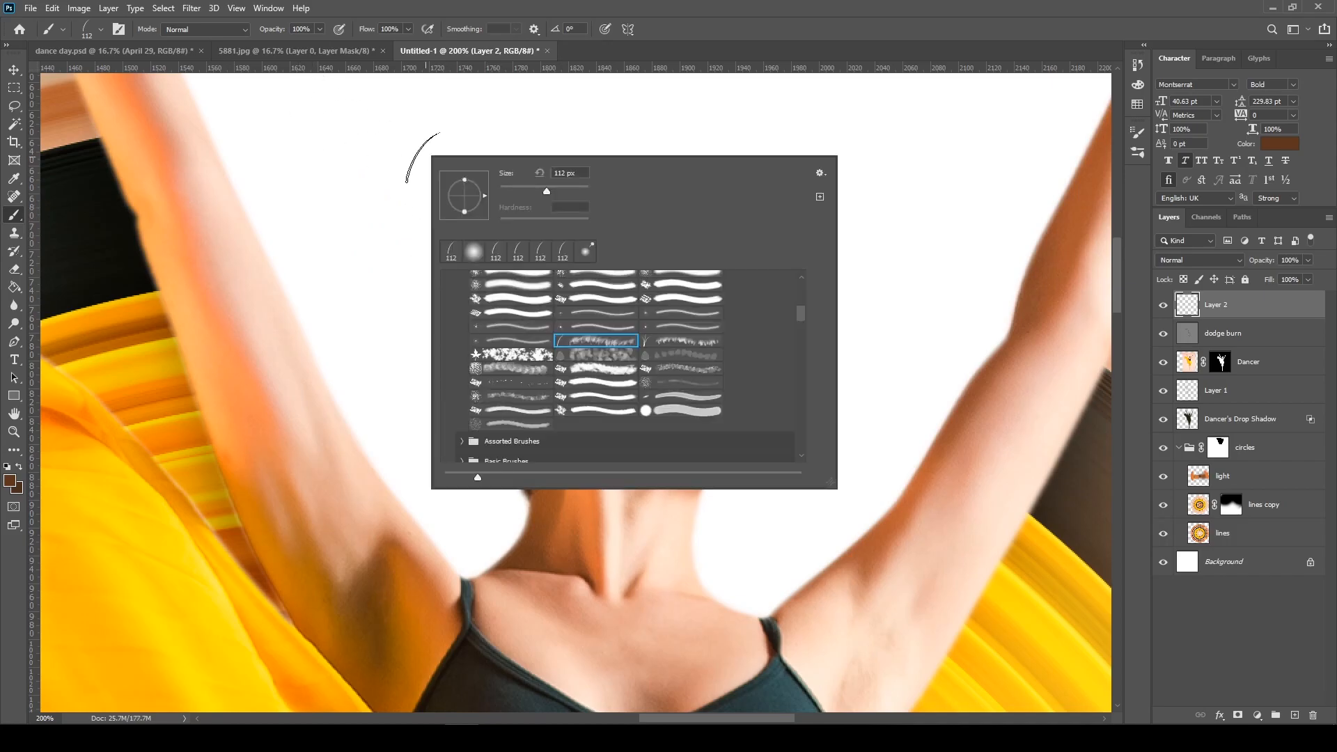
drag(485, 193, 450, 177)
click(370, 213)
key(ctrl+z)
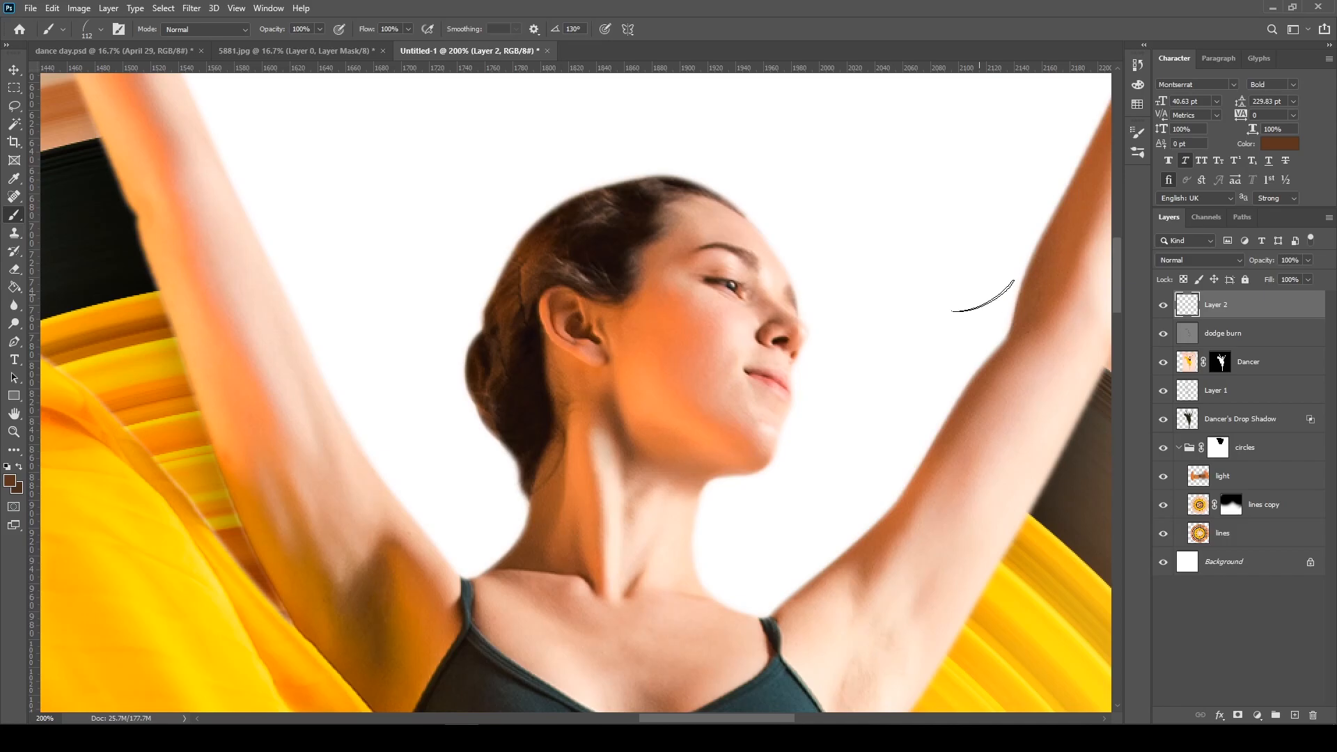
Disable the Dancer layer's mask to reveal the original hair edges, and rename Layer 2 as hair
click(1223, 363)
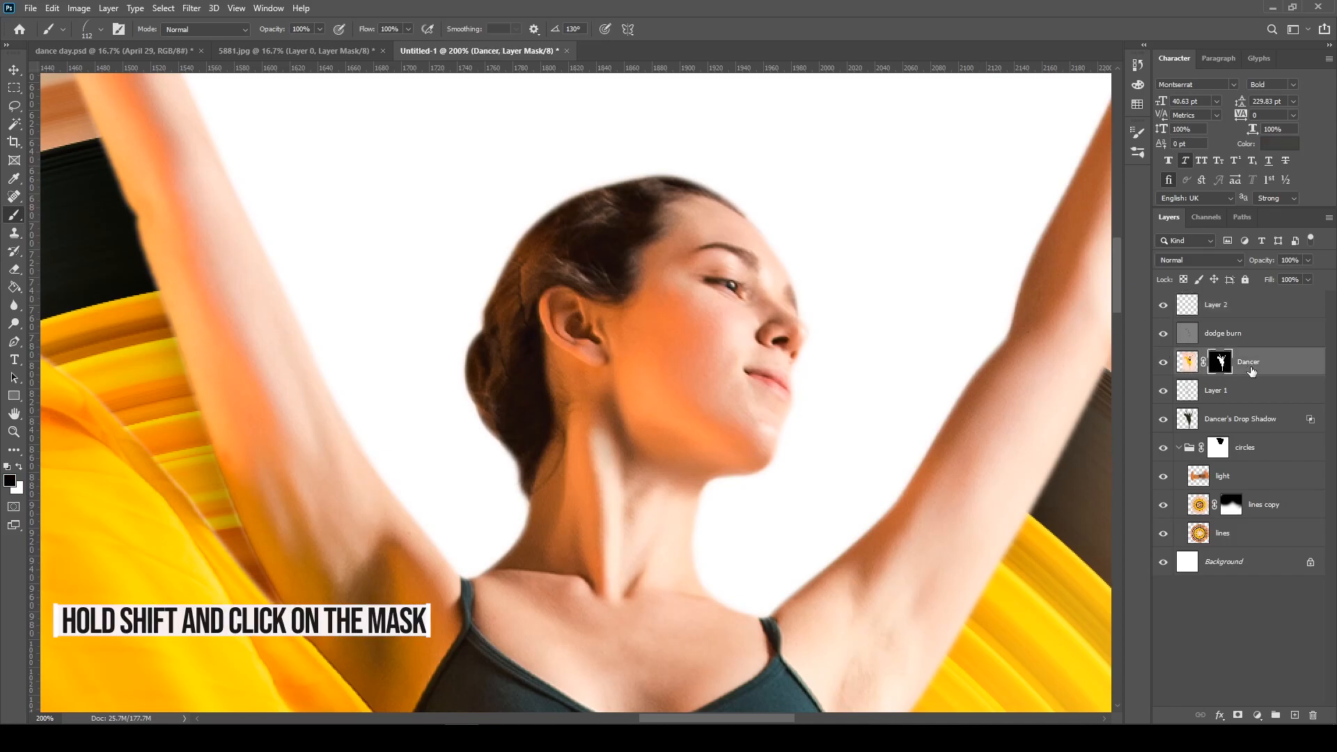
shift+click(1221, 367)
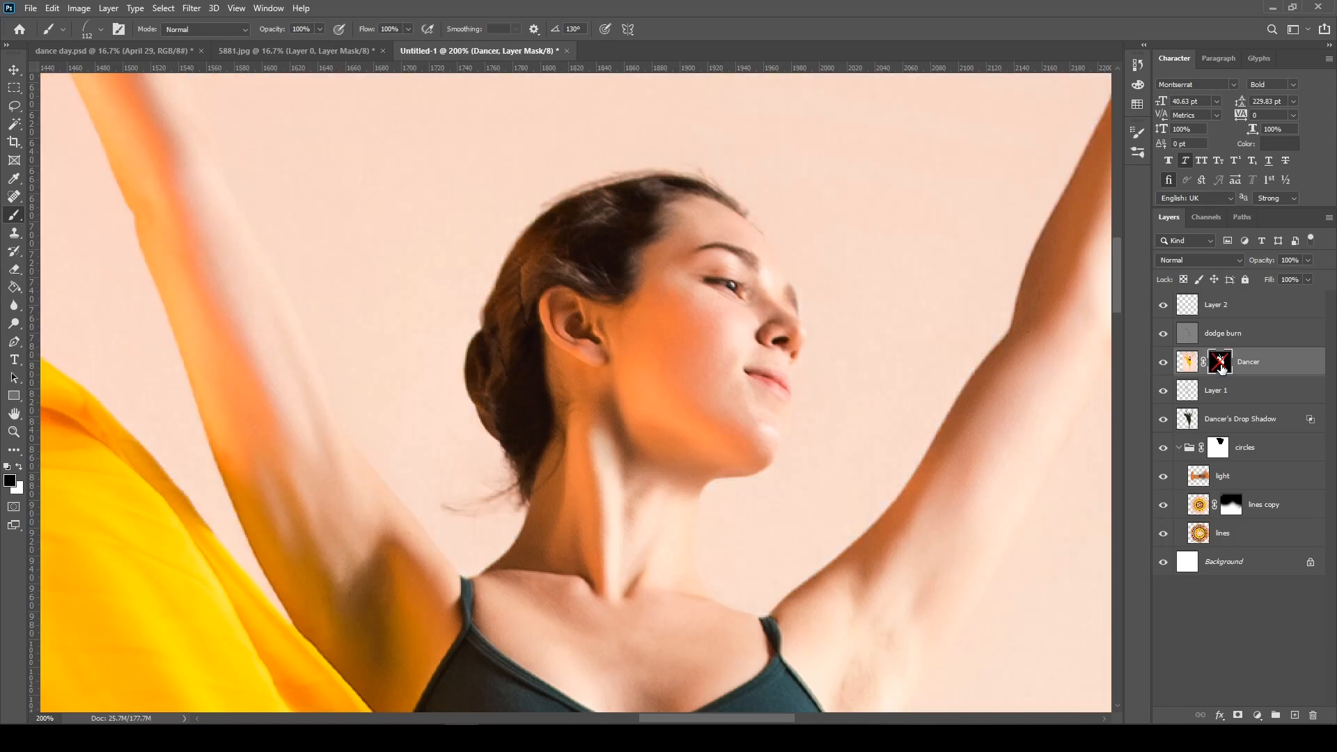
click(1216, 306)
double_click(1214, 305)
text(hair)
key(Return)
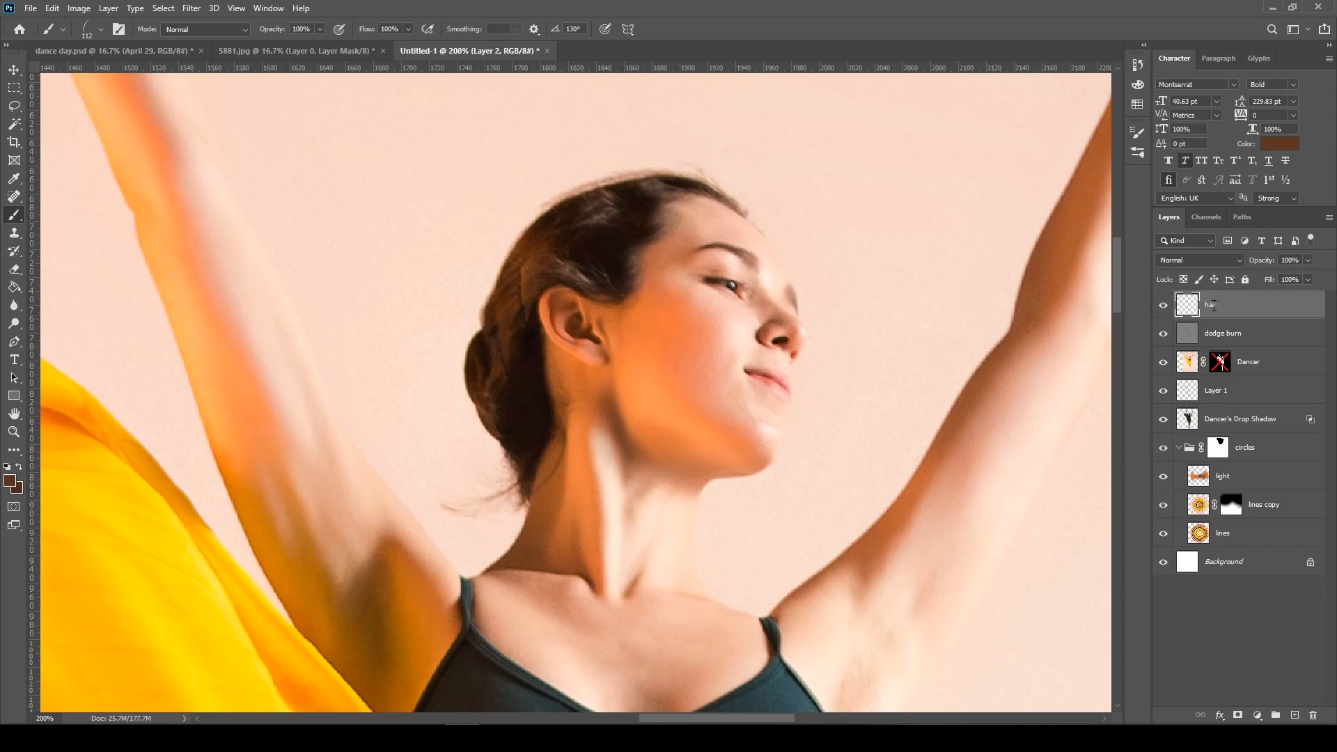
Try painting stray hairs at the nape of the neck with the 112 px grass brush, and undo them
key(ctrl+plus)
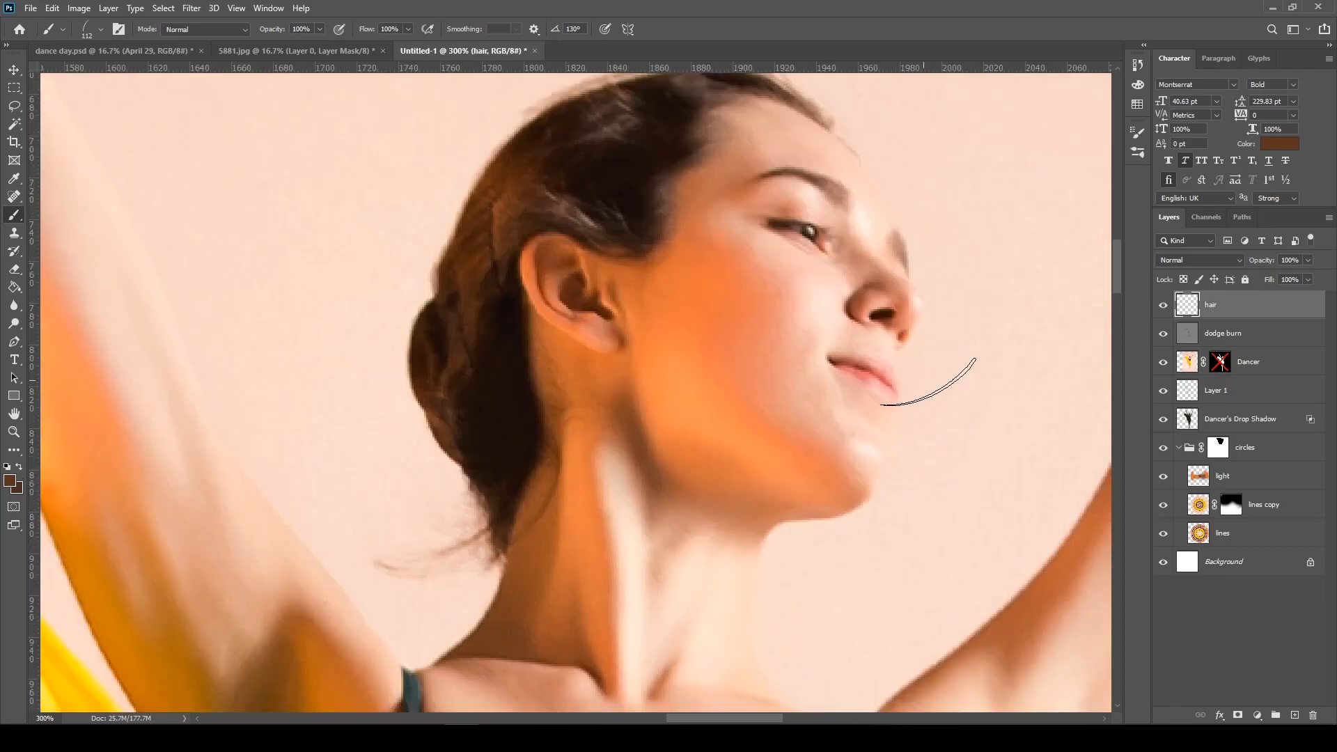
click(443, 546)
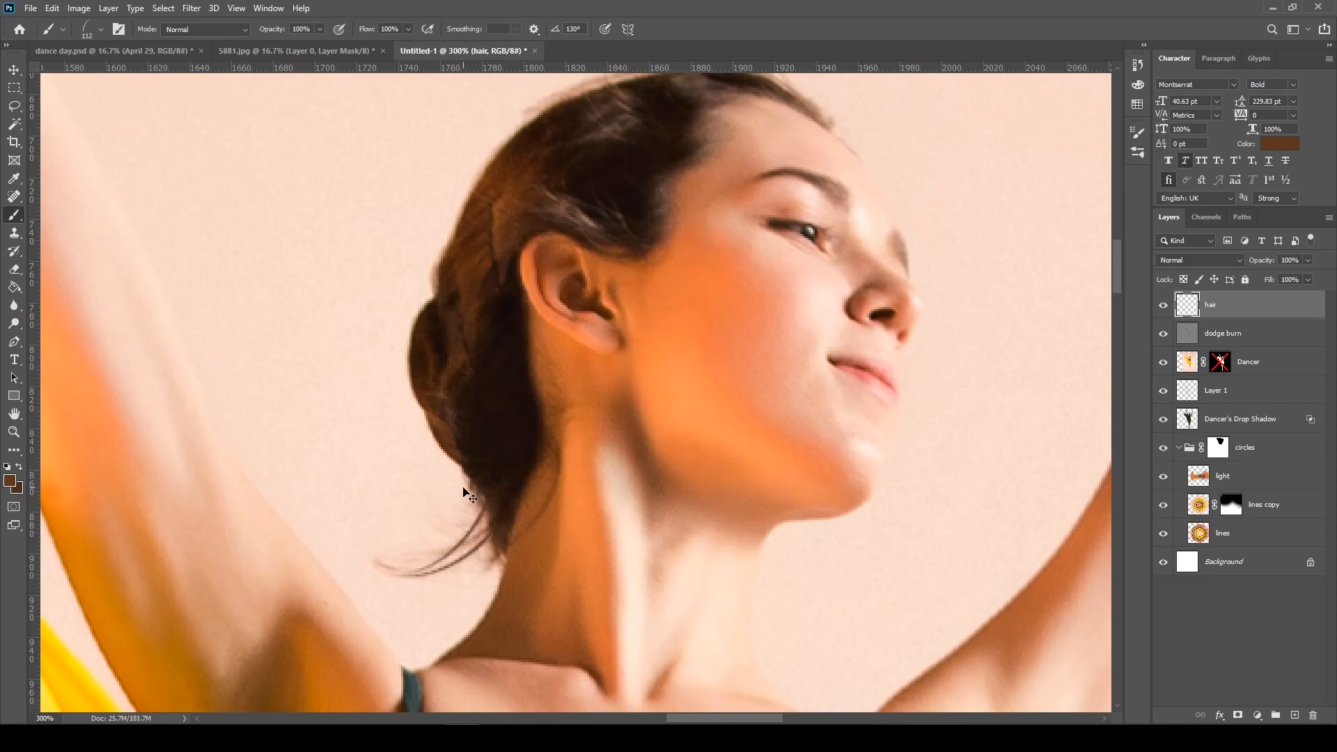
key(ctrl+z)
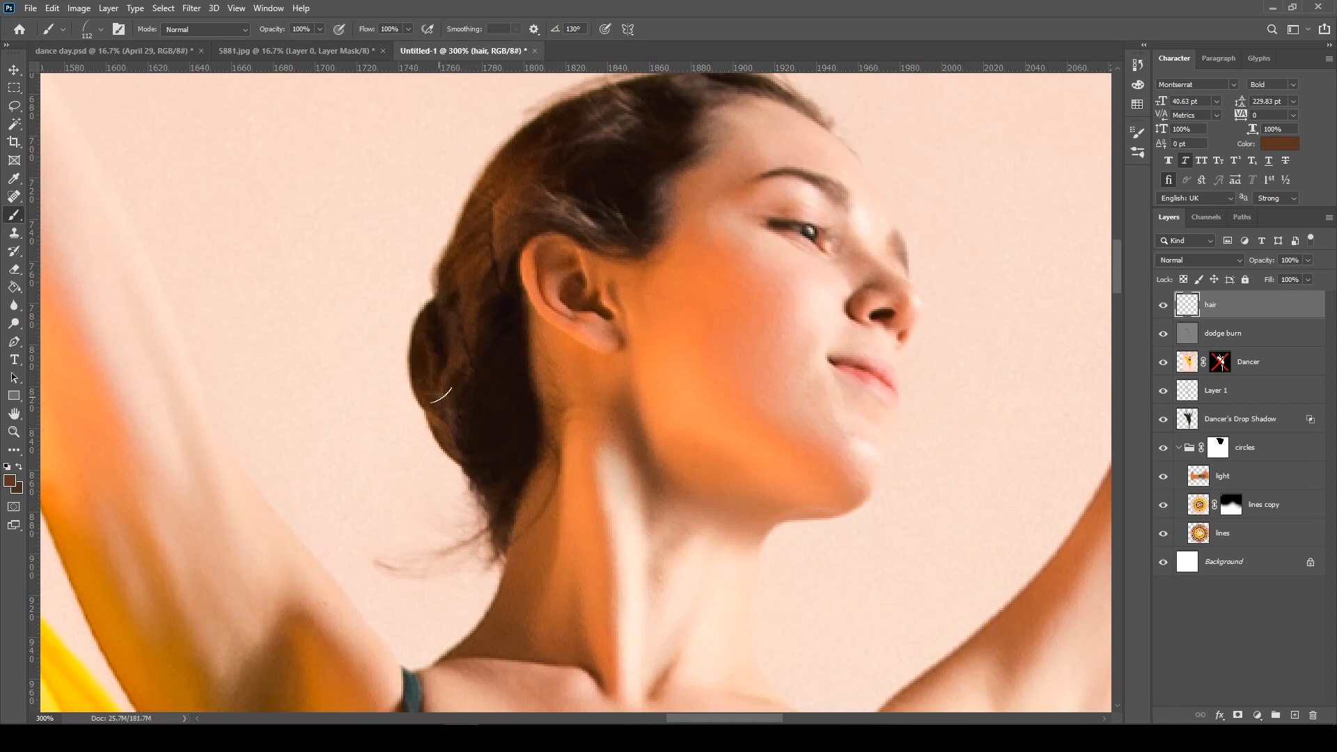
Turn off Shape Dynamics, Scattering and Color Dynamics for the grass brush, keeping Transfer on
right_click(437, 378)
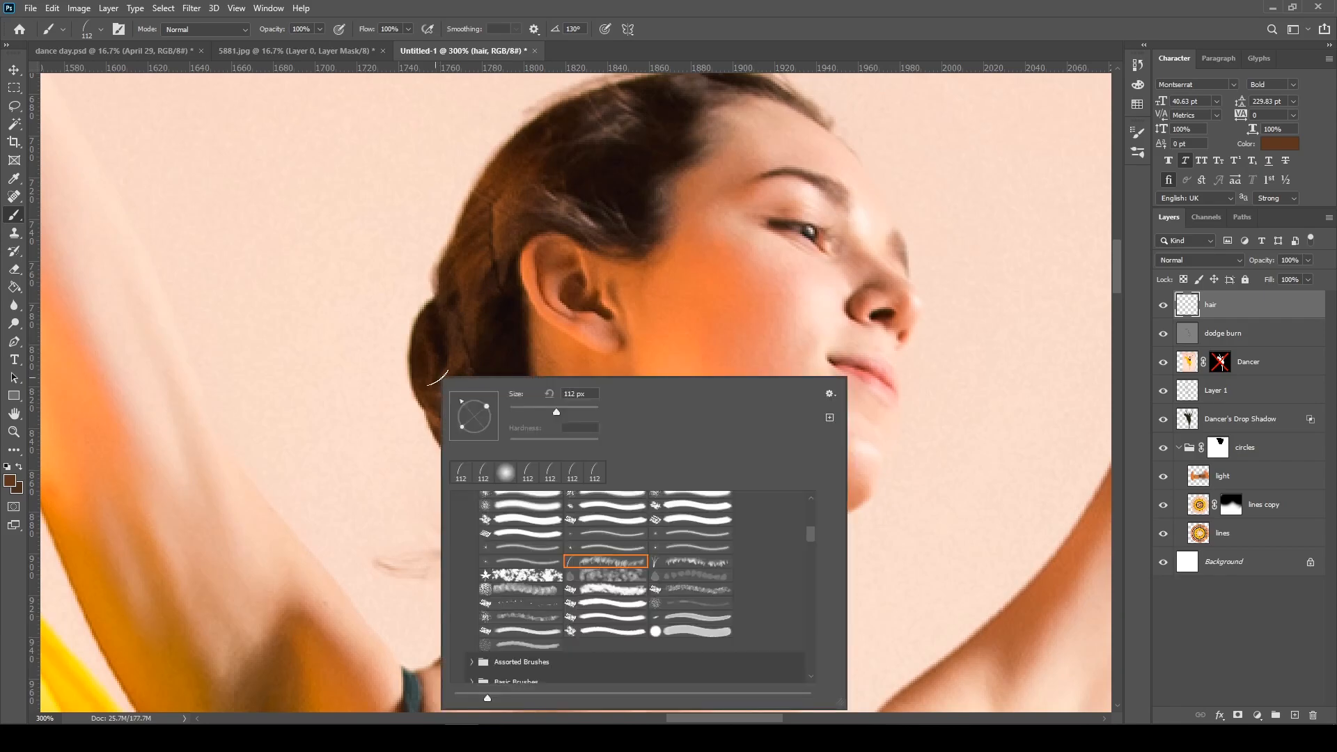
click(119, 30)
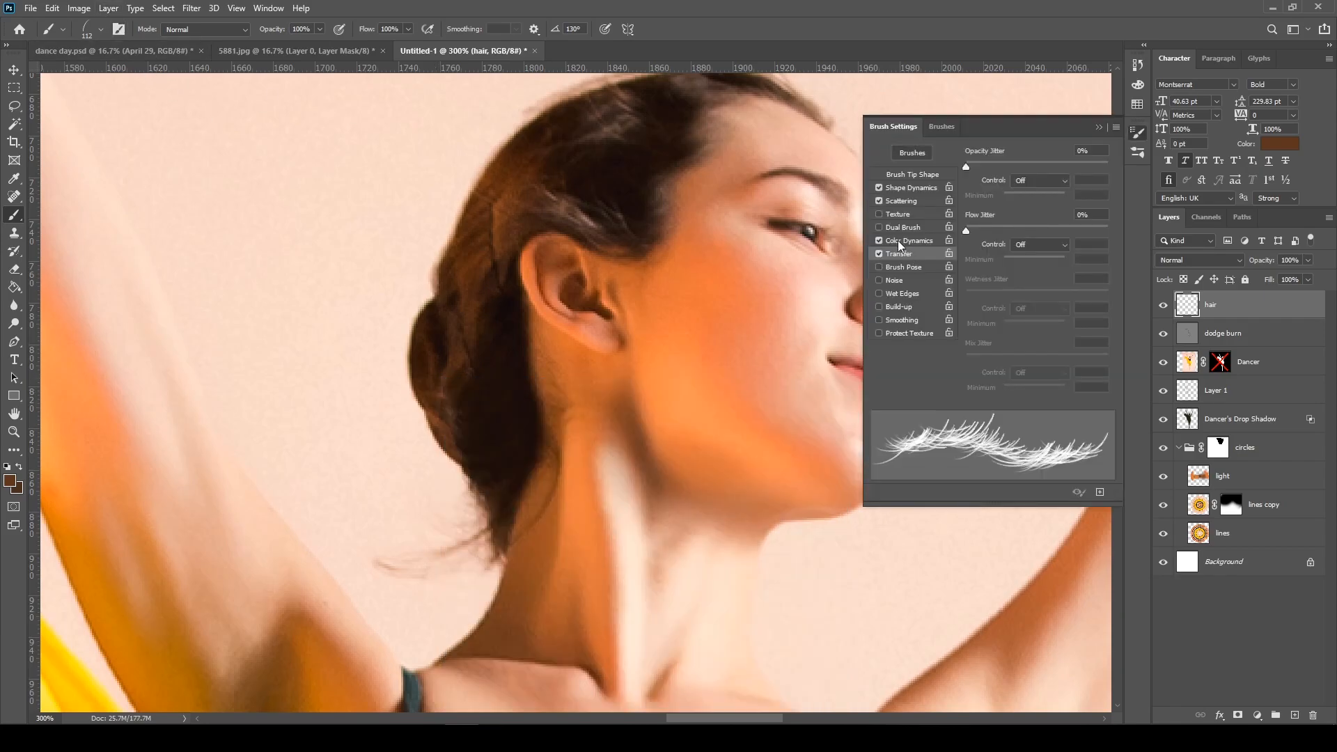
click(880, 188)
click(880, 201)
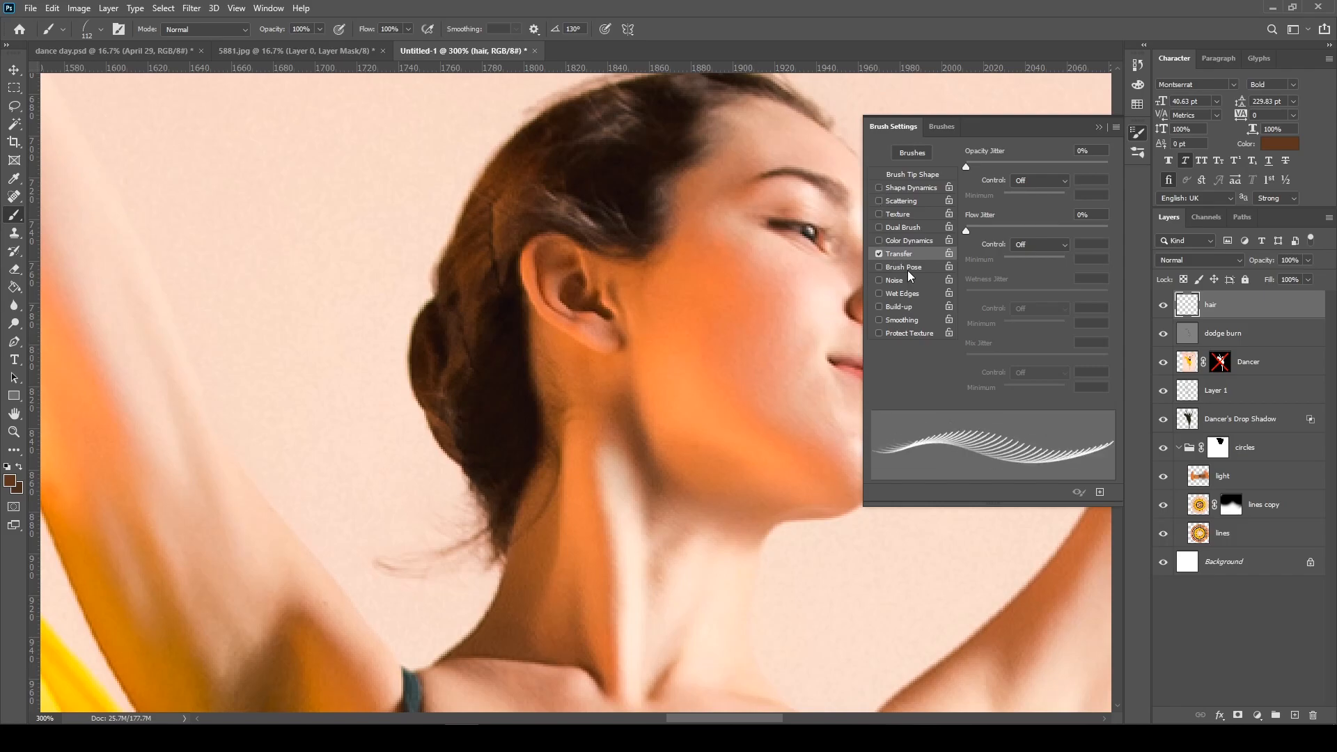
Reduce the grass brush size to 64 px and undo the test stroke near the nape
right_click(485, 522)
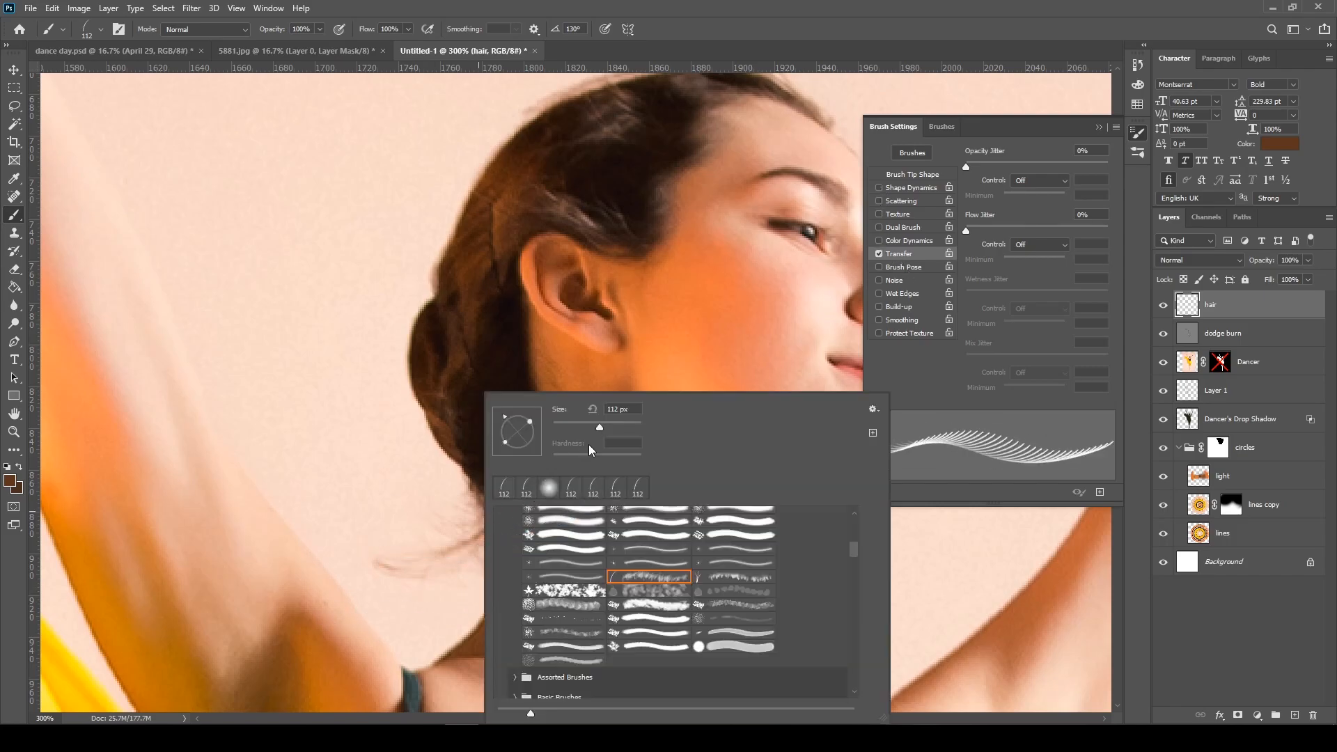
drag(600, 423, 581, 425)
click(428, 548)
key(ctrl+z)
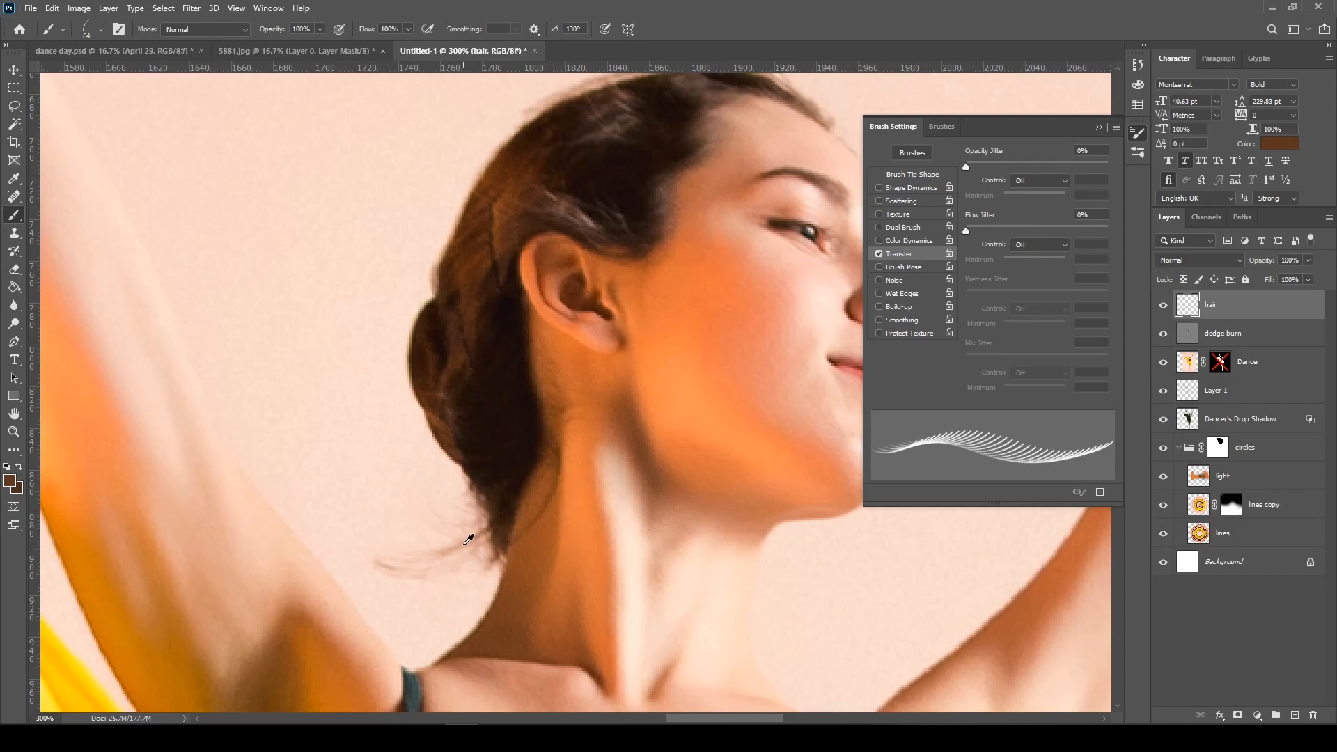
Sample a brown painting colour from the loose hair at the nape of the neck
click(454, 540)
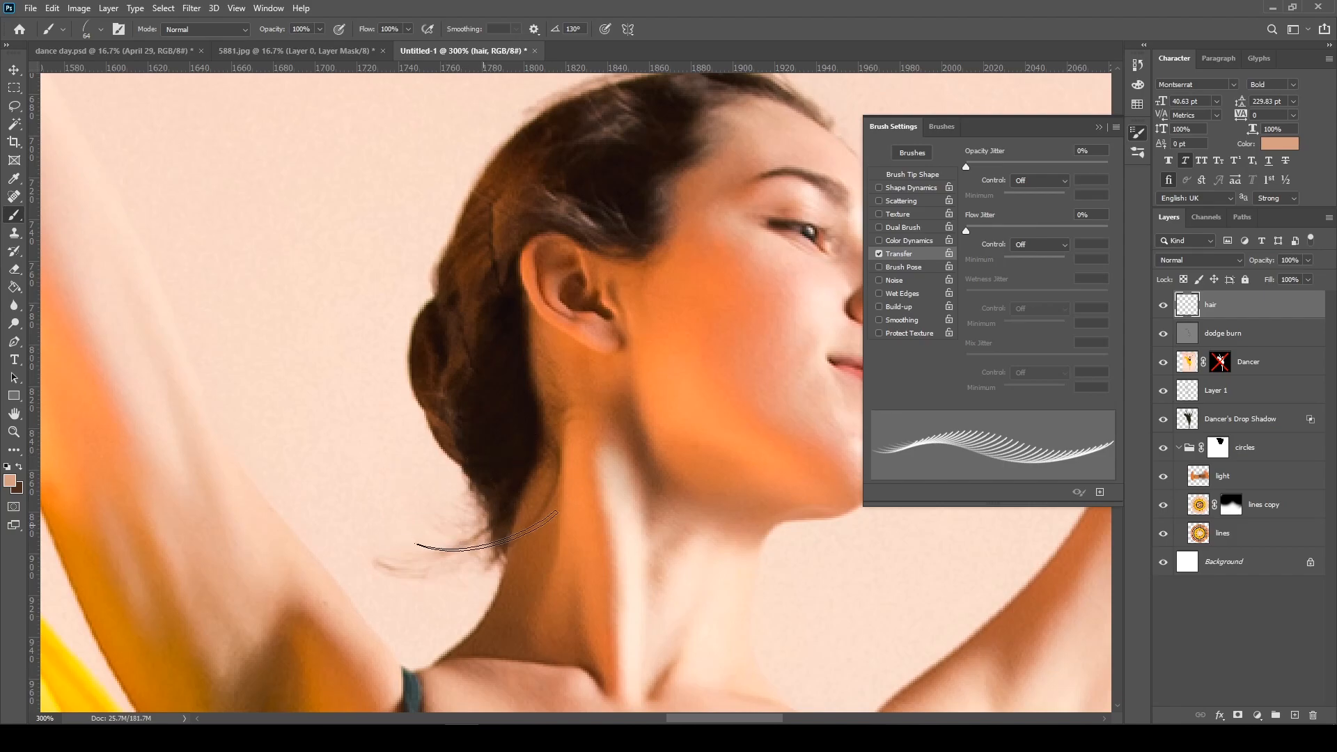
alt+click(484, 531)
mouse_move(484, 531)
mouse_down()
mouse_move(466, 522)
mouse_move(474, 515)
mouse_up()
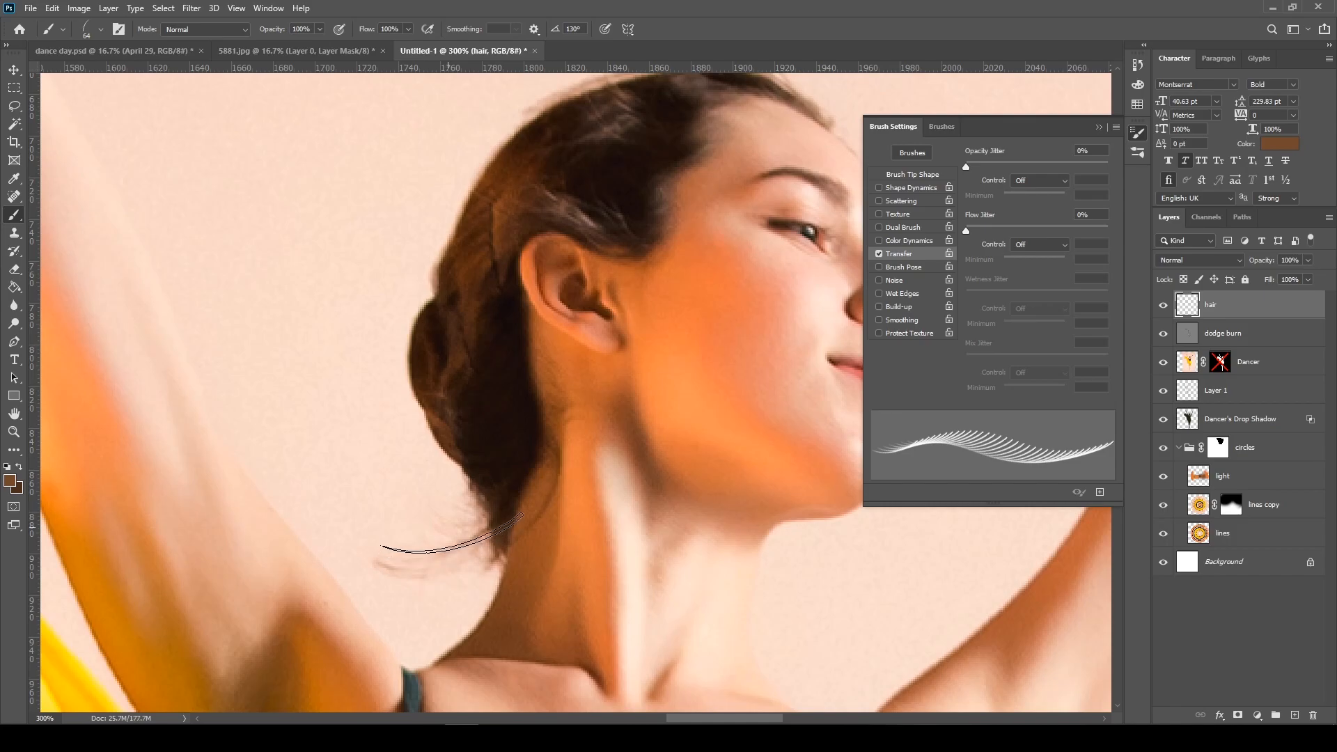
Paint long stray hairs at the nape of the neck and sample a darker brown from the bun
click(446, 548)
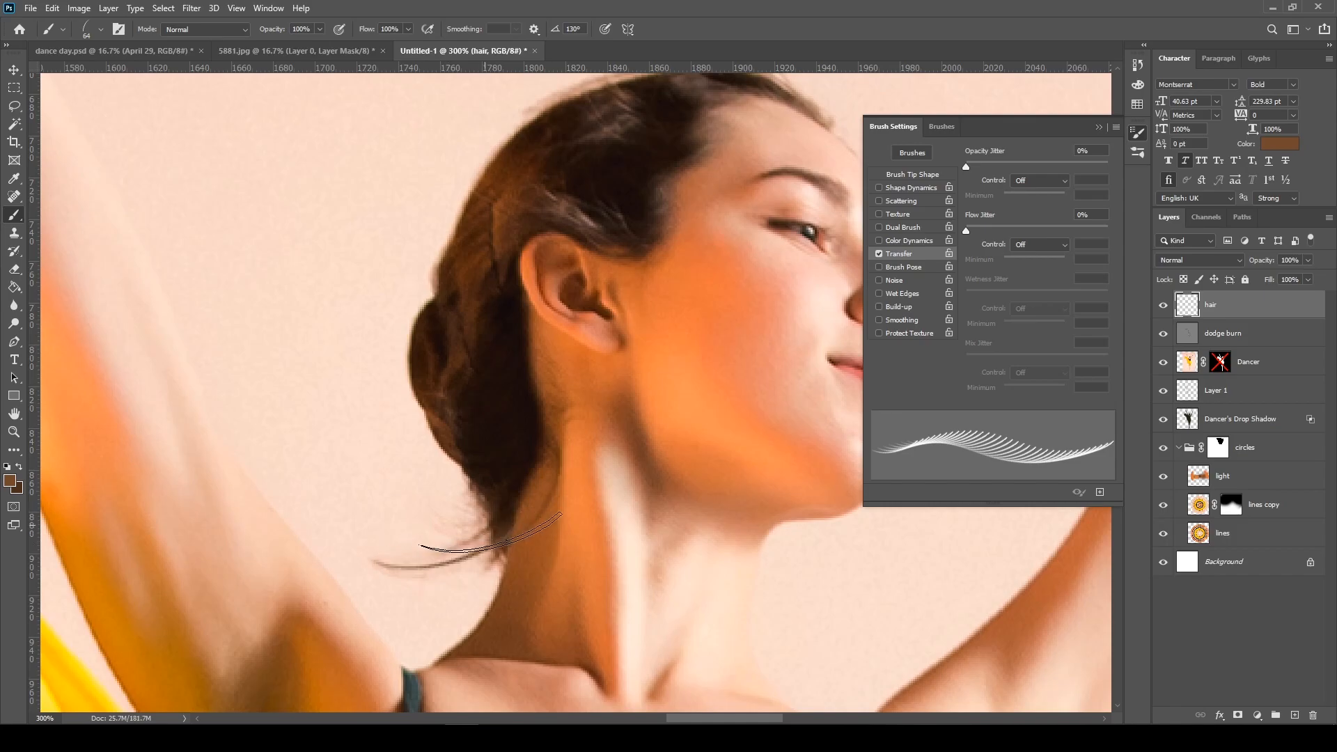
alt+click(448, 422)
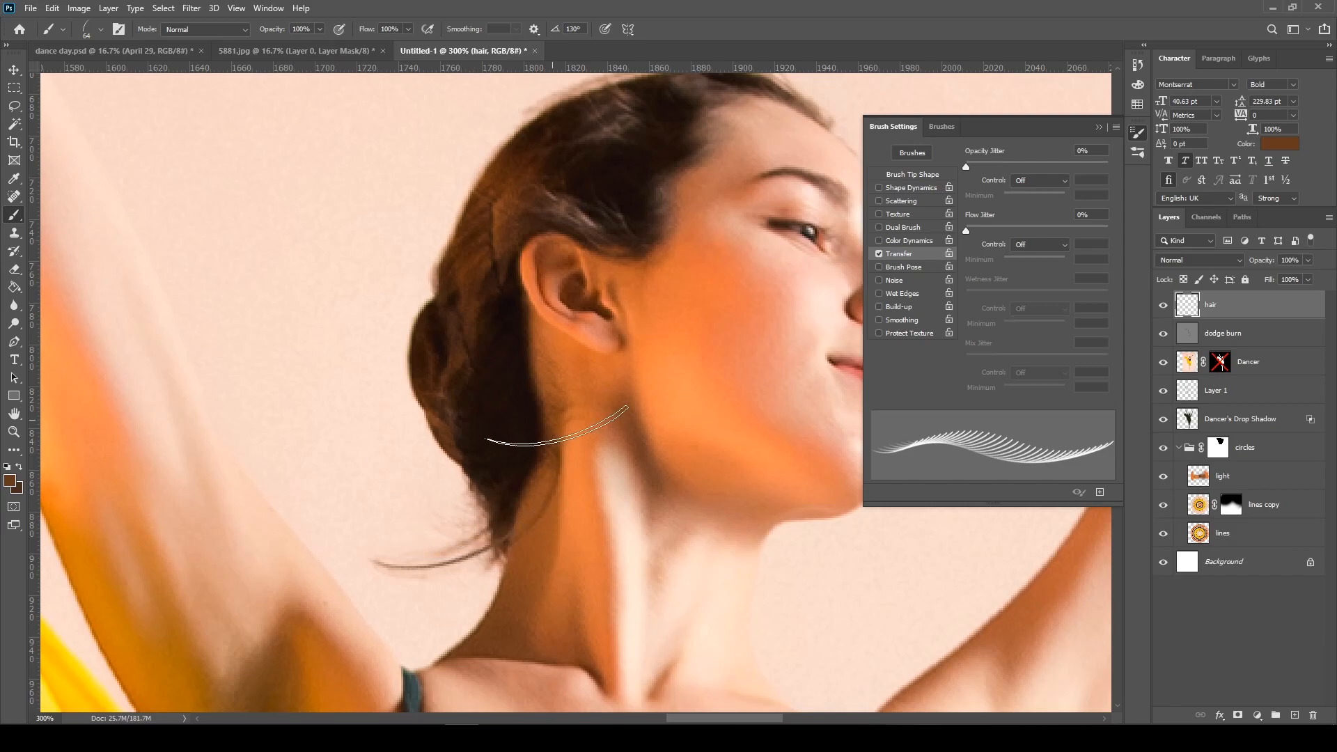
Reduce the grass brush size to 32 px and set its angle to 145°
right_click(666, 327)
right_click(501, 300)
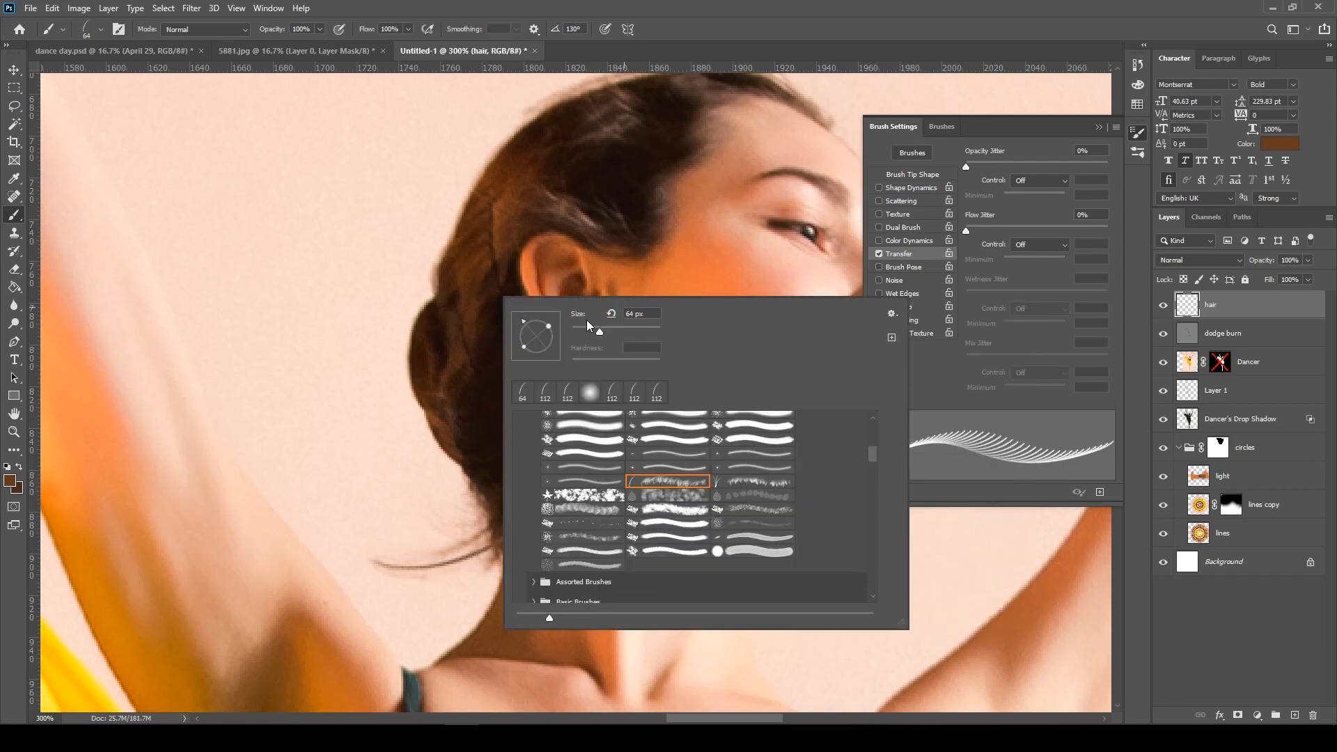
drag(521, 324, 587, 325)
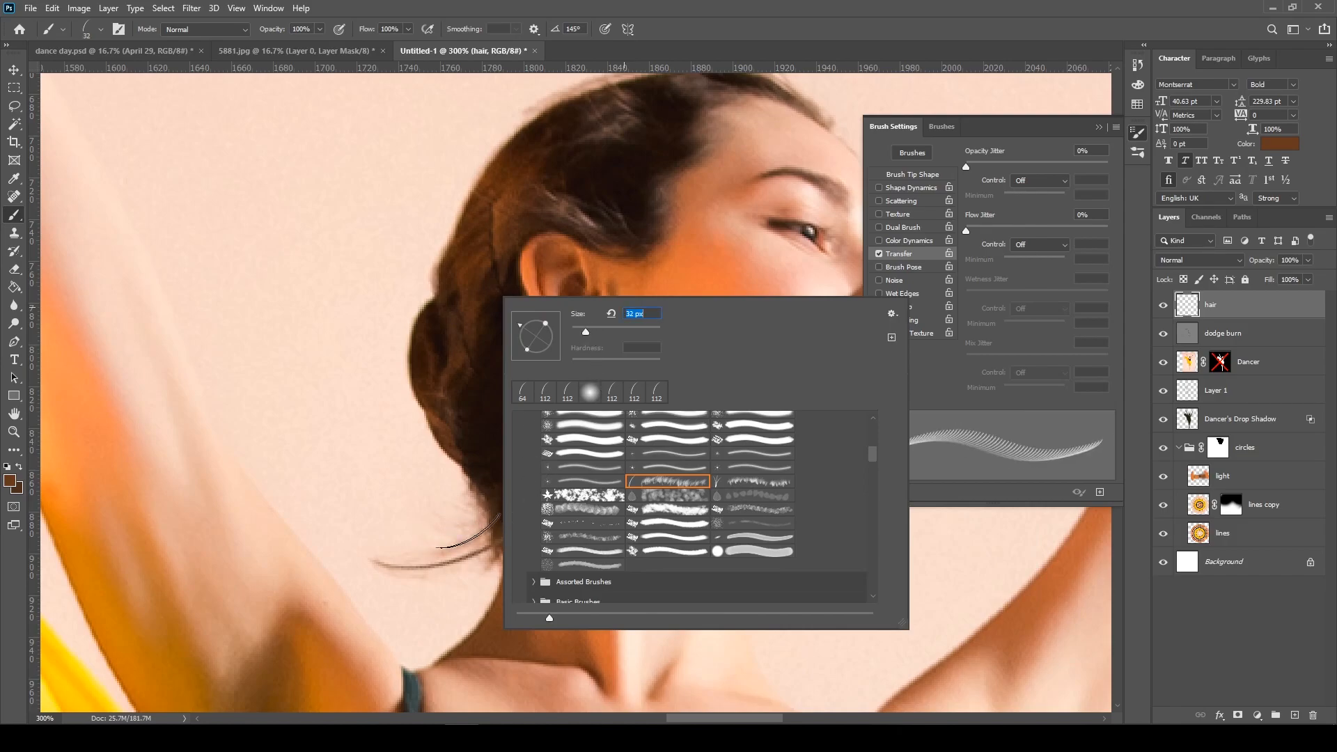
key(Return)
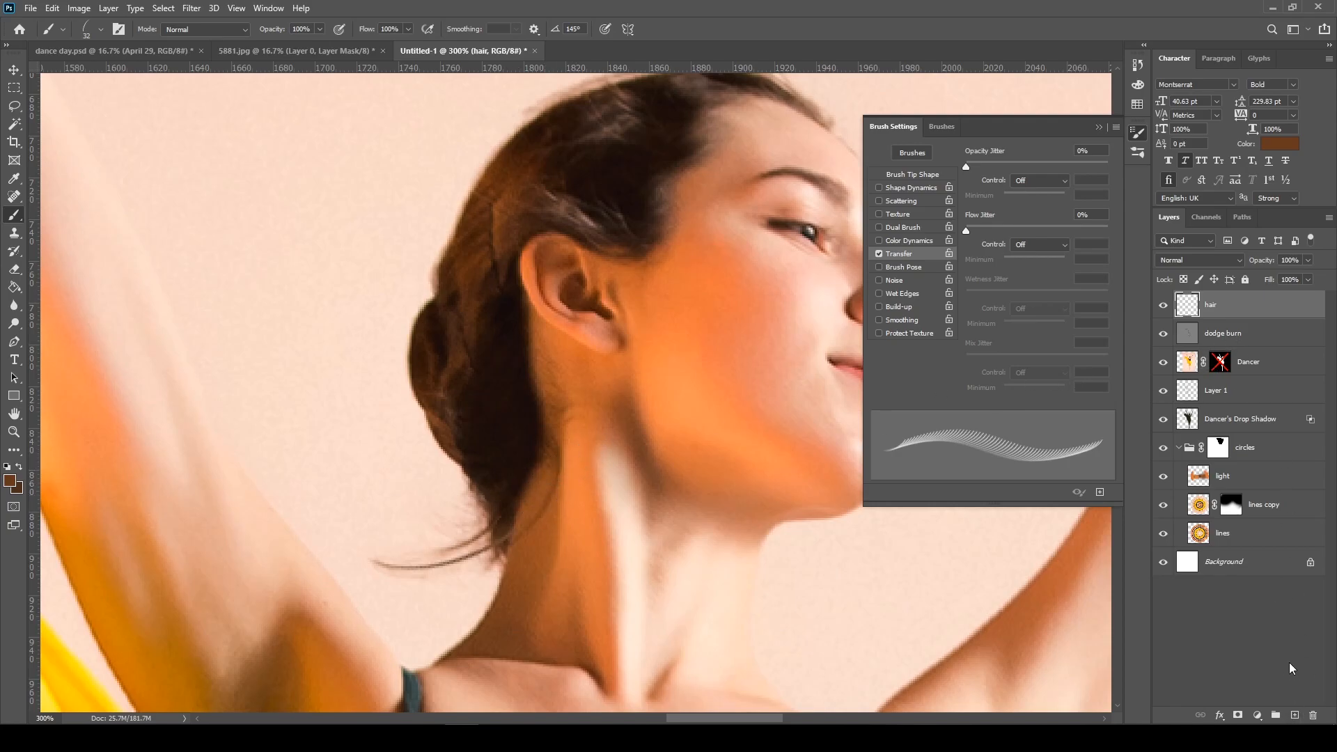
Add a new layer above the hair layer and paint short fine hairs beneath the bun with a 12 px grass brush
click(1293, 717)
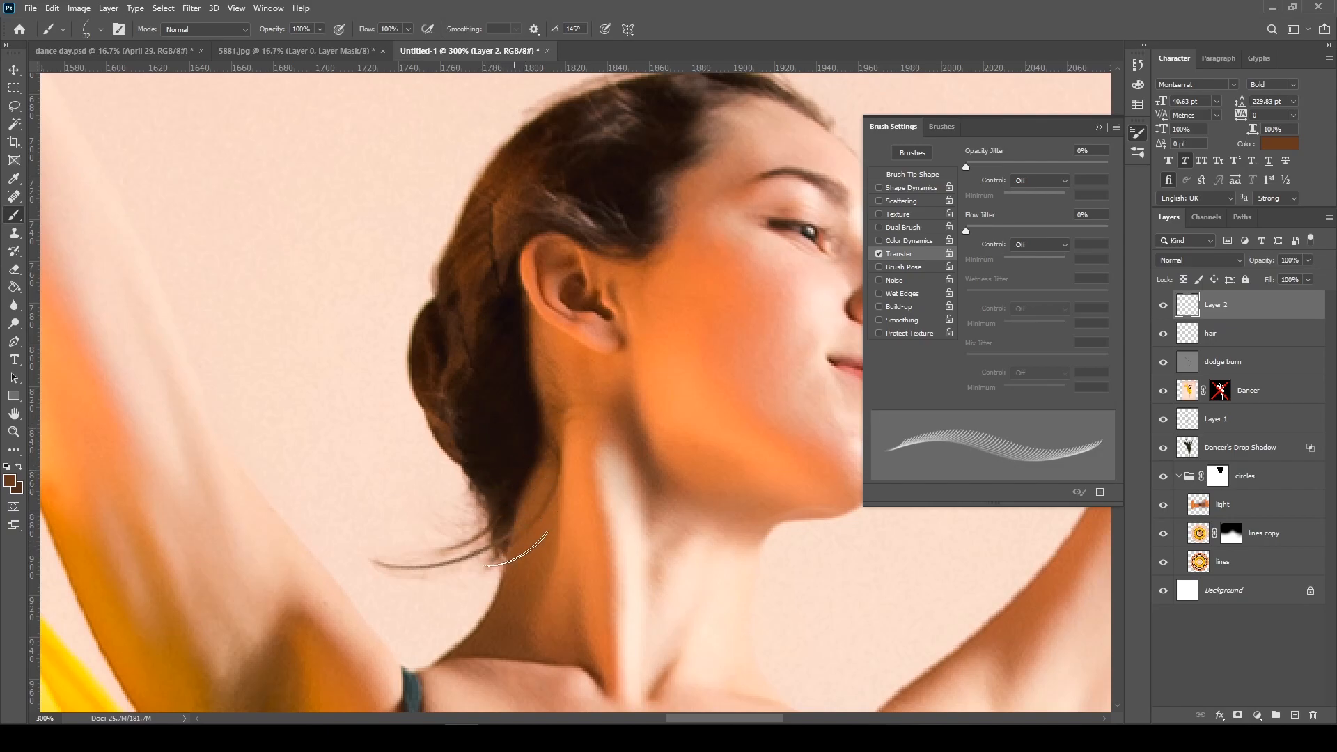
right_click(496, 447)
drag(569, 428, 573, 425)
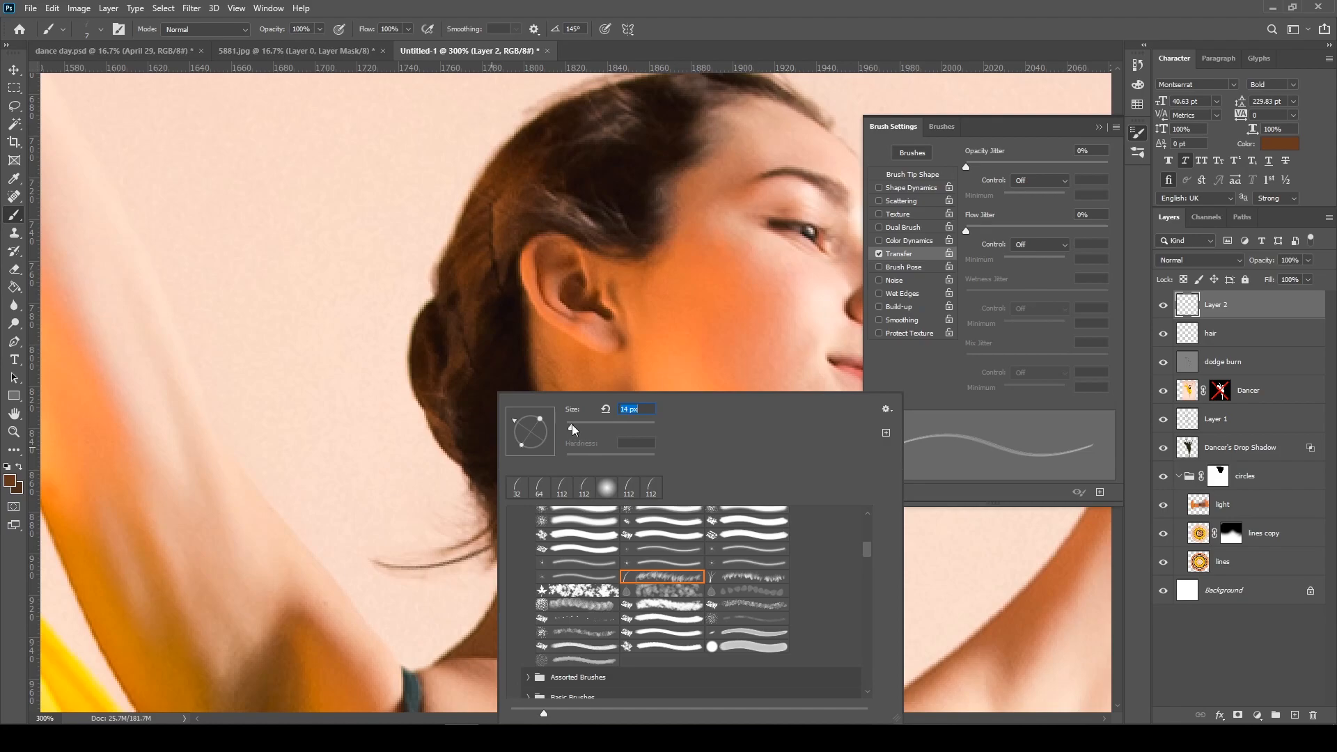
drag(574, 424, 571, 424)
alt+click(454, 427)
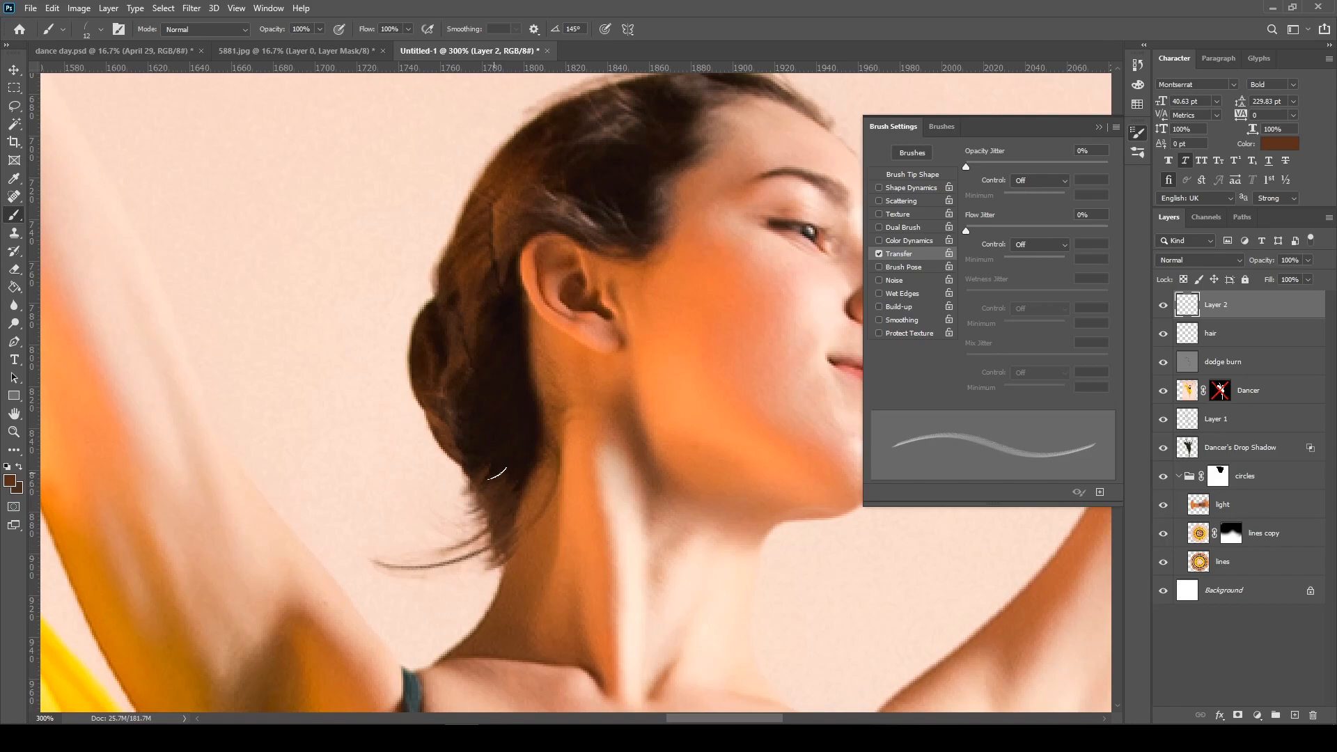
Move Layer 2 and the hair layer beneath the Dancer layer and re-enable the Dancer layer's mask
key(v)
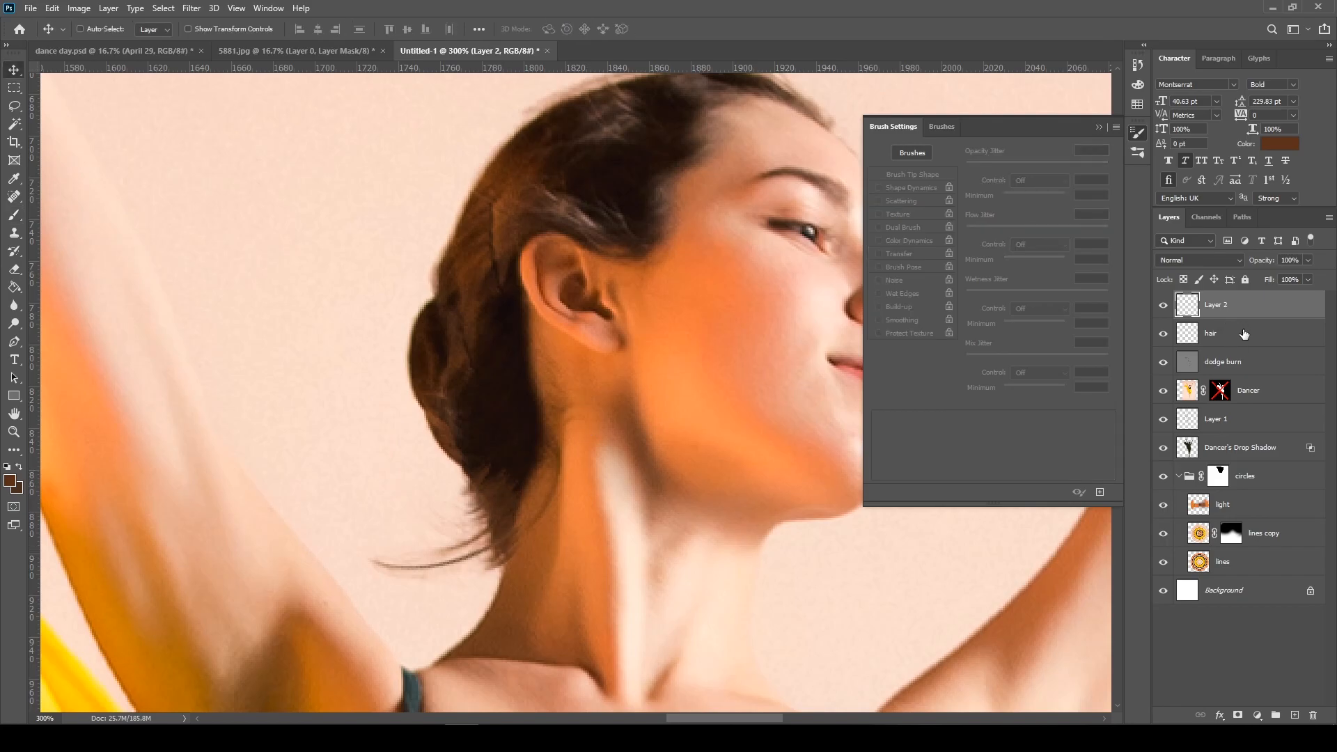
shift+click(1244, 335)
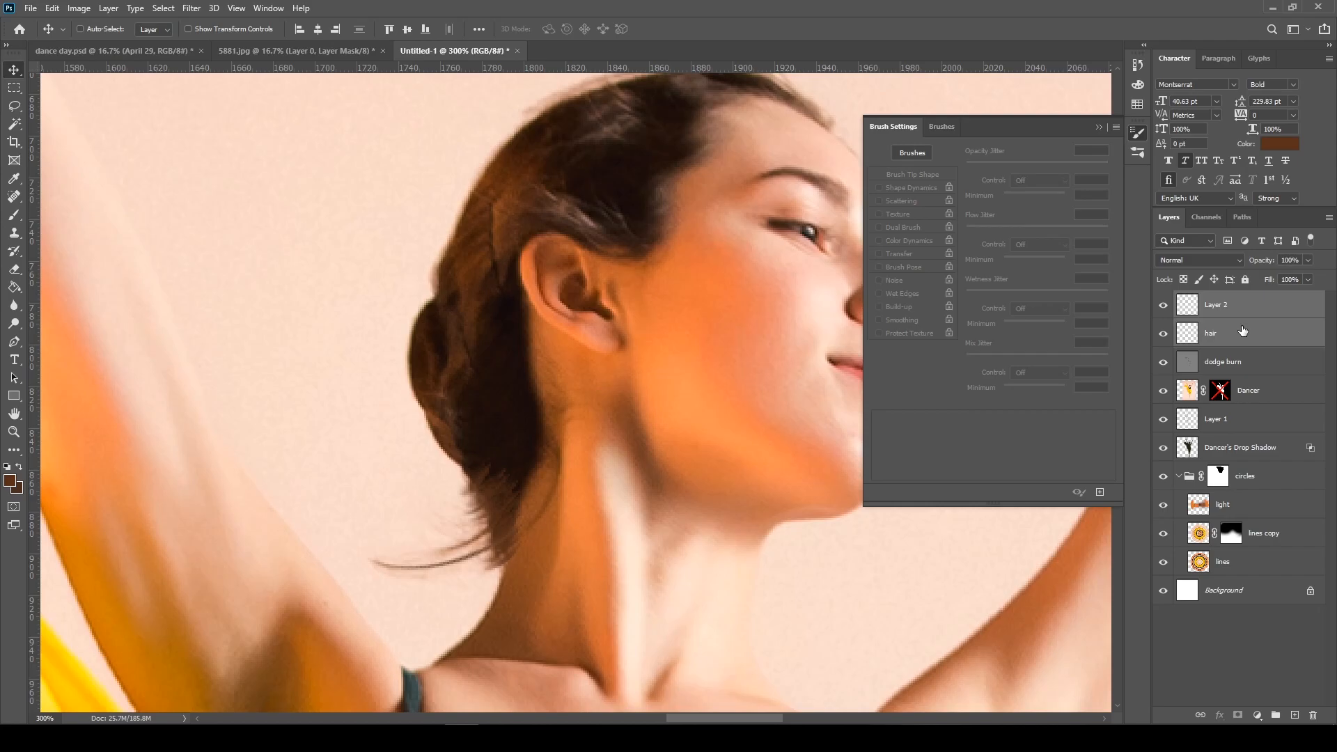
drag(1249, 348, 1245, 406)
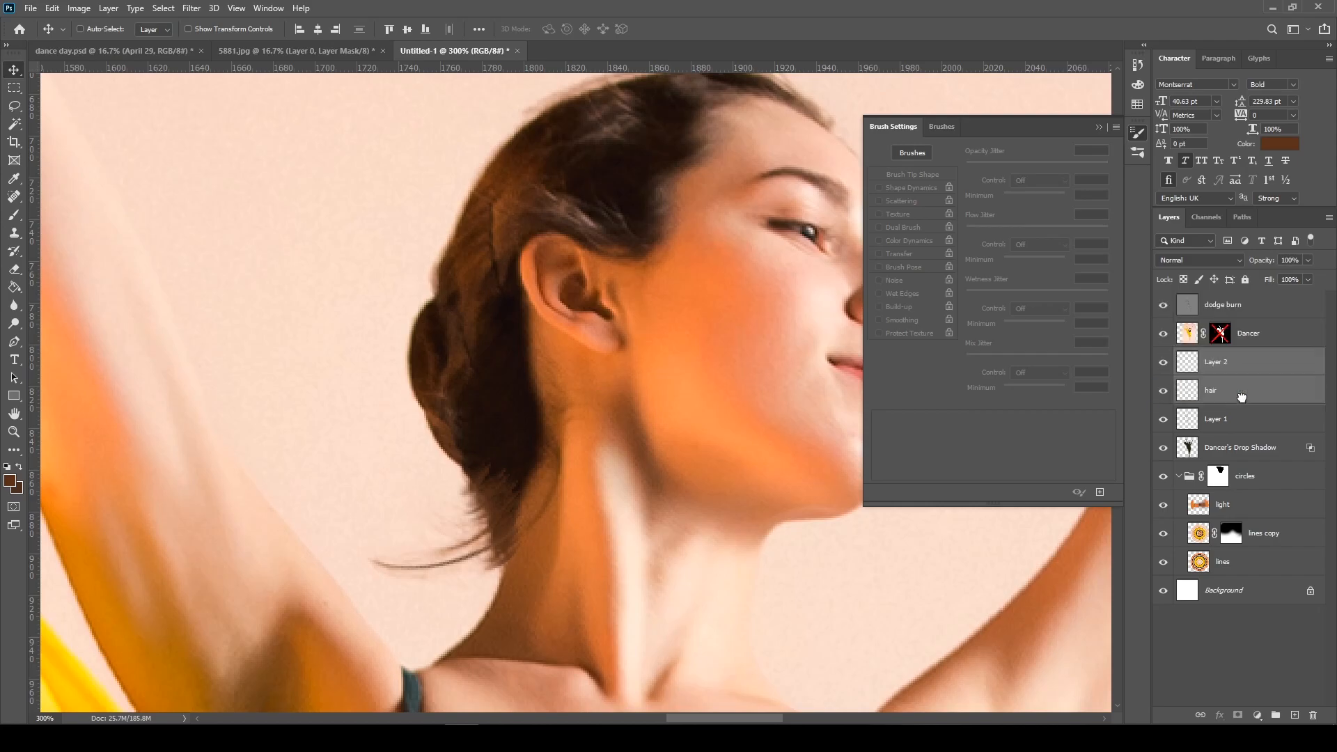
shift+click(1221, 334)
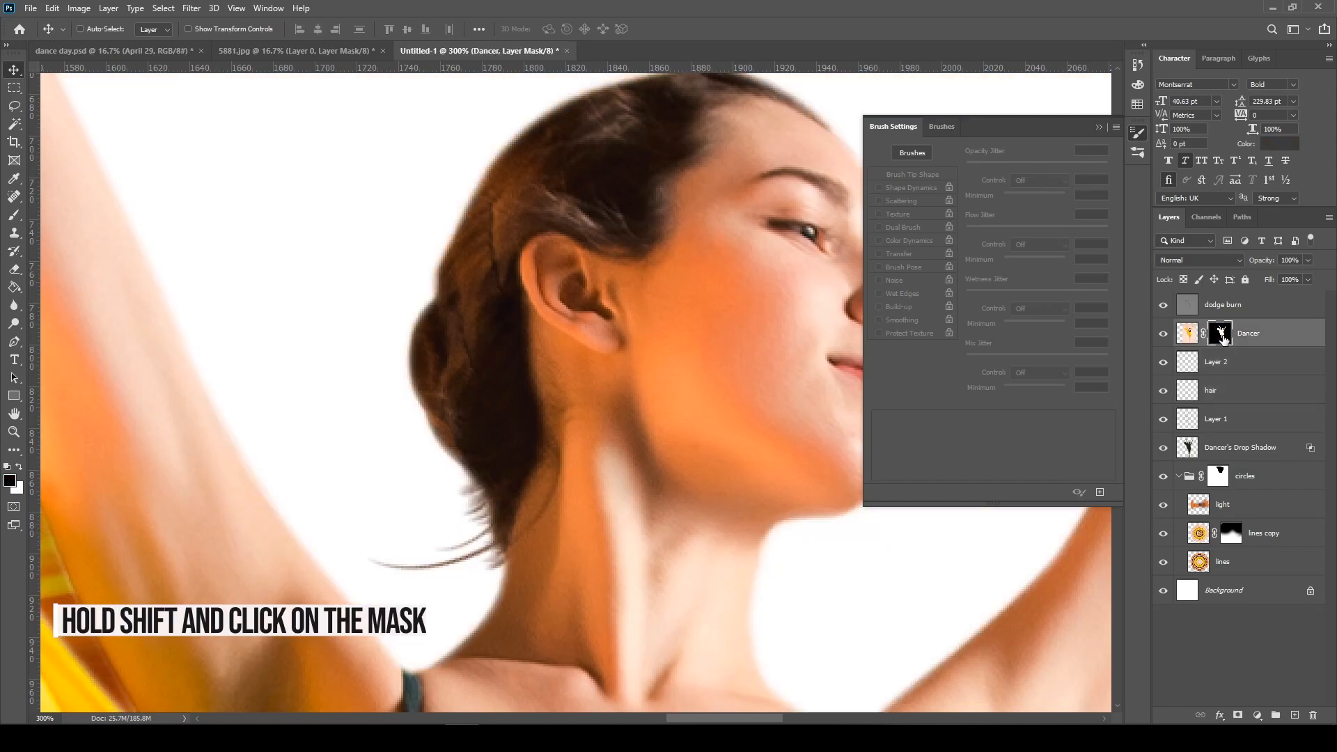
Examine the painted stray hairs and the masked dancer, both up close and over the whole canvas
key(ctrl+minus)
key(ctrl+minus)
key(ctrl+minus)
key(ctrl+minus)
key(ctrl+minus)
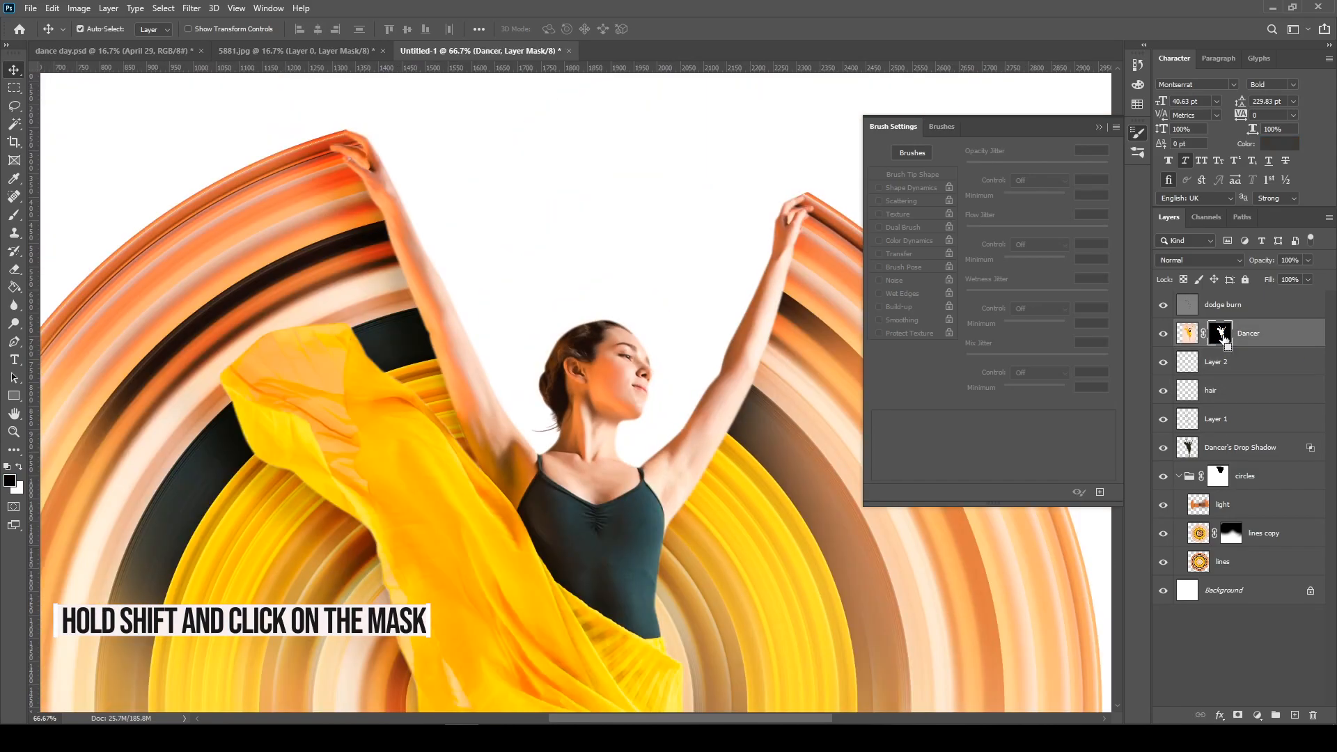
key(ctrl+plus)
key(ctrl+plus)
key(ctrl+plus)
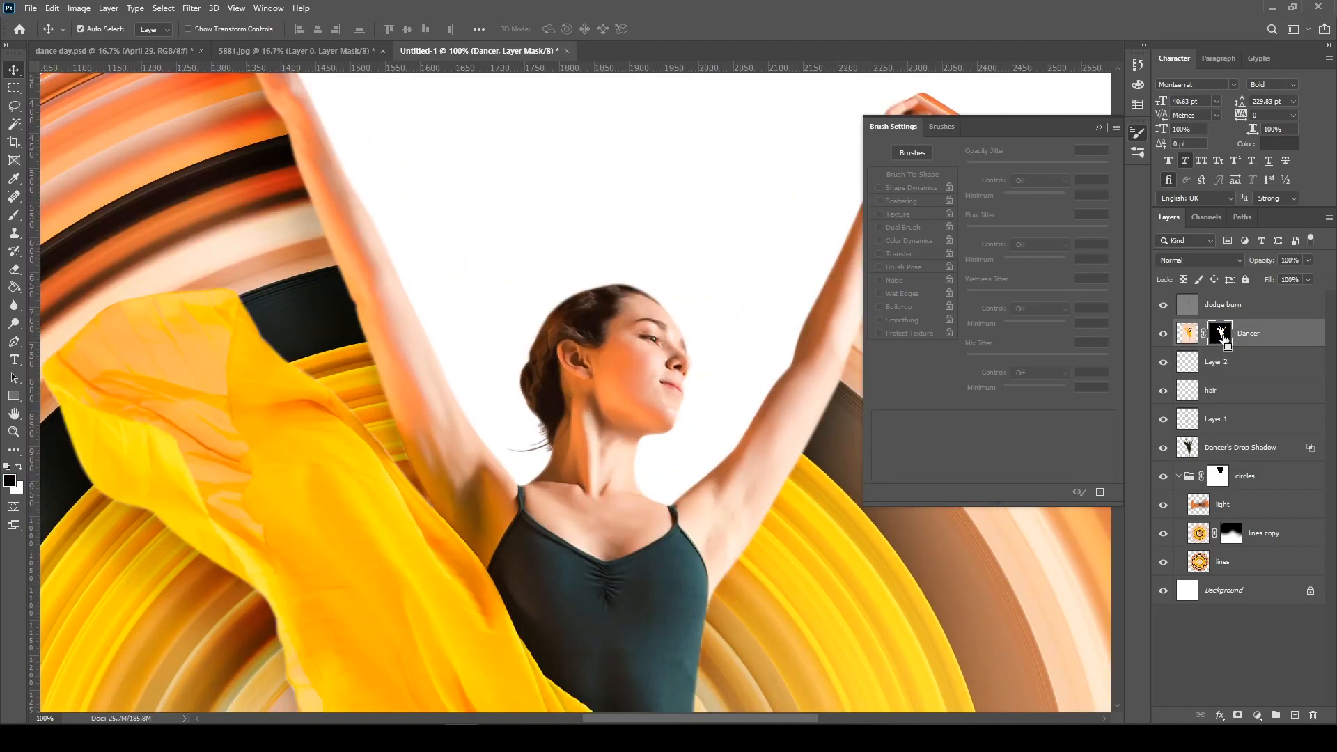
key(ctrl+minus)
key(ctrl+minus)
key(ctrl+minus)
key(ctrl+minus)
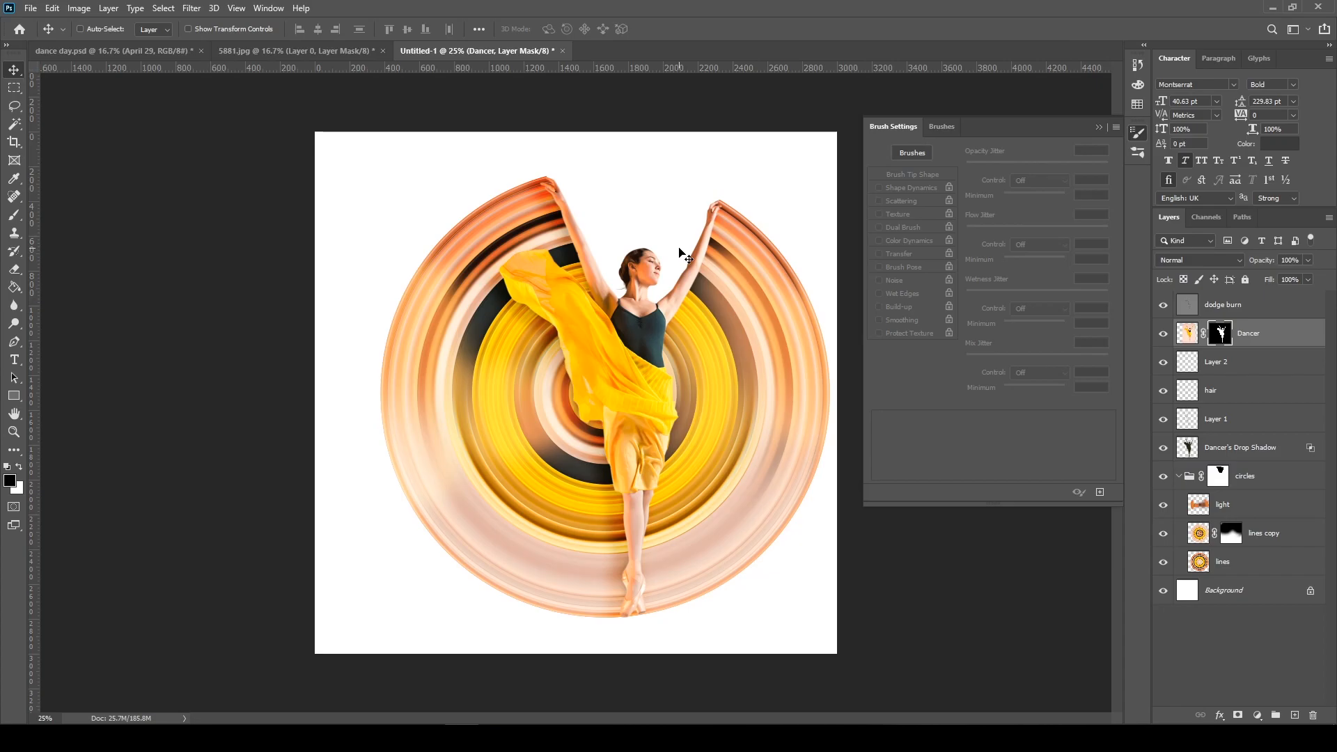
Add a Gradient Fill layer directly above the Background layer
click(1246, 590)
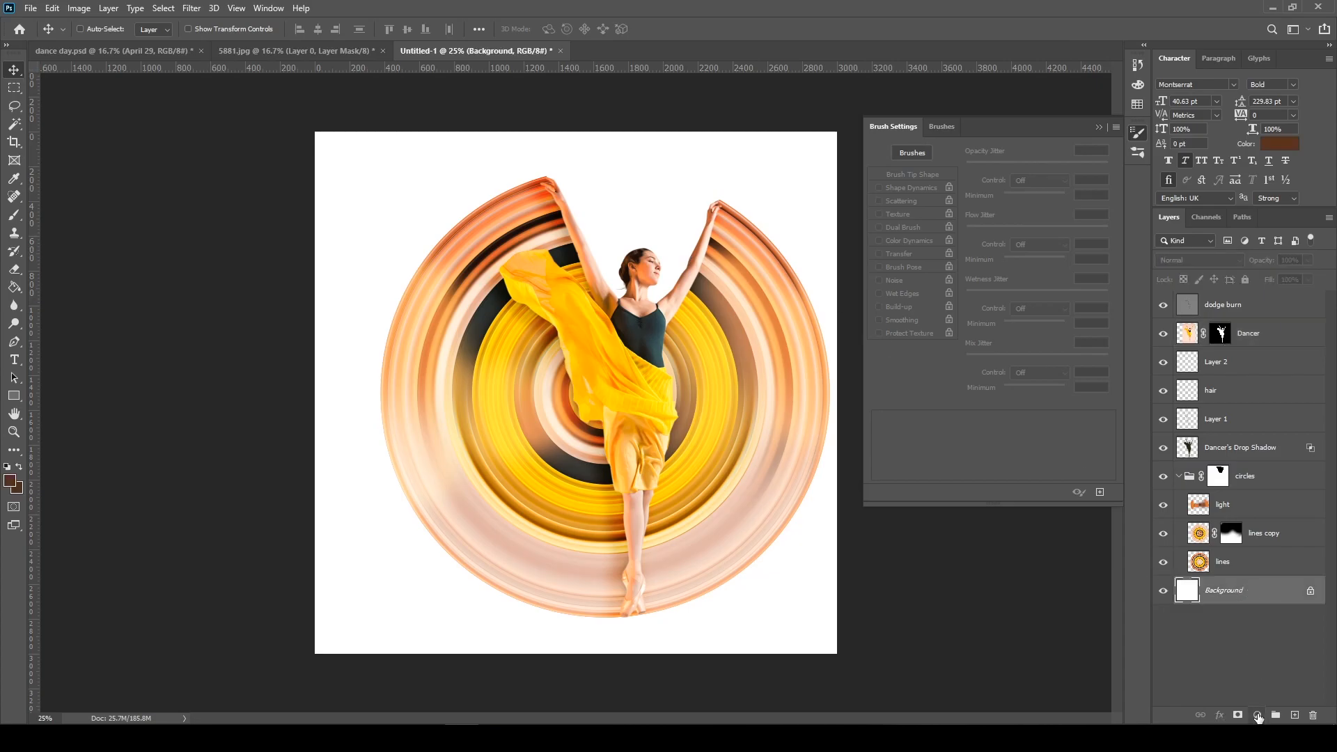
click(1258, 716)
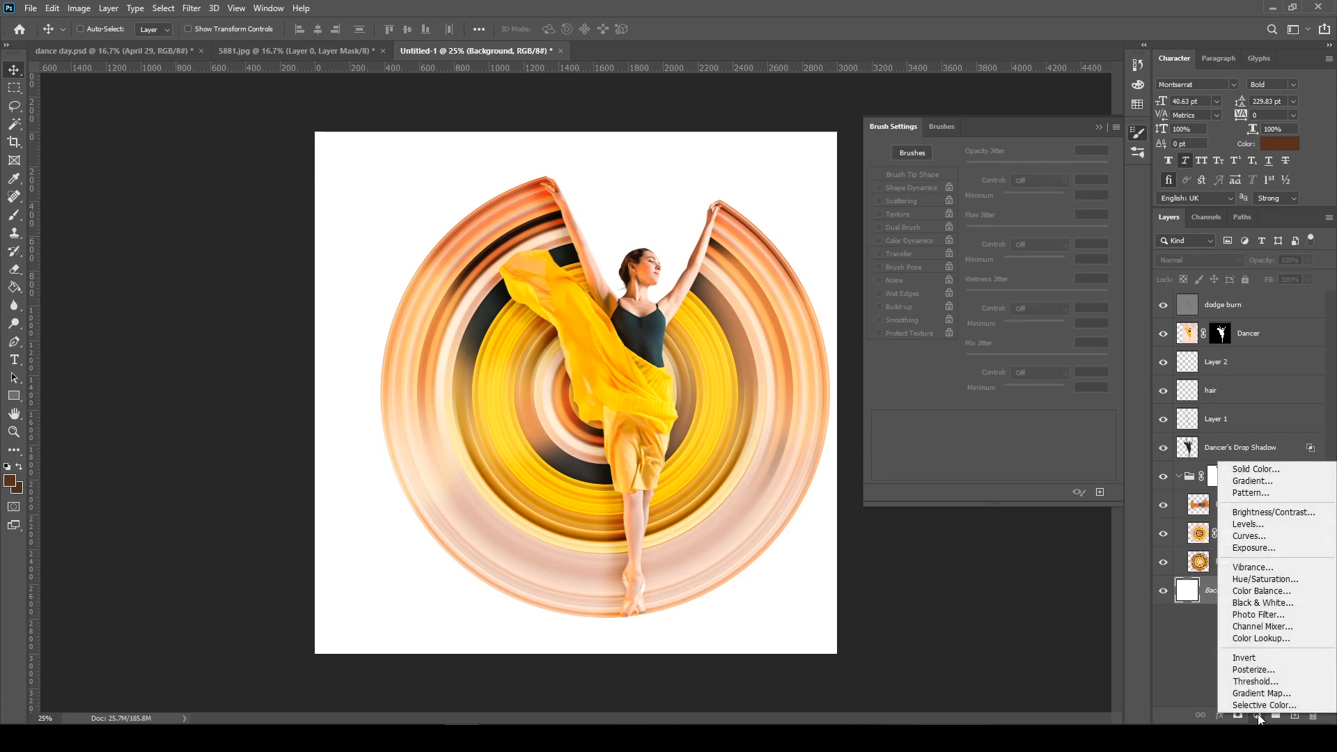
click(1262, 481)
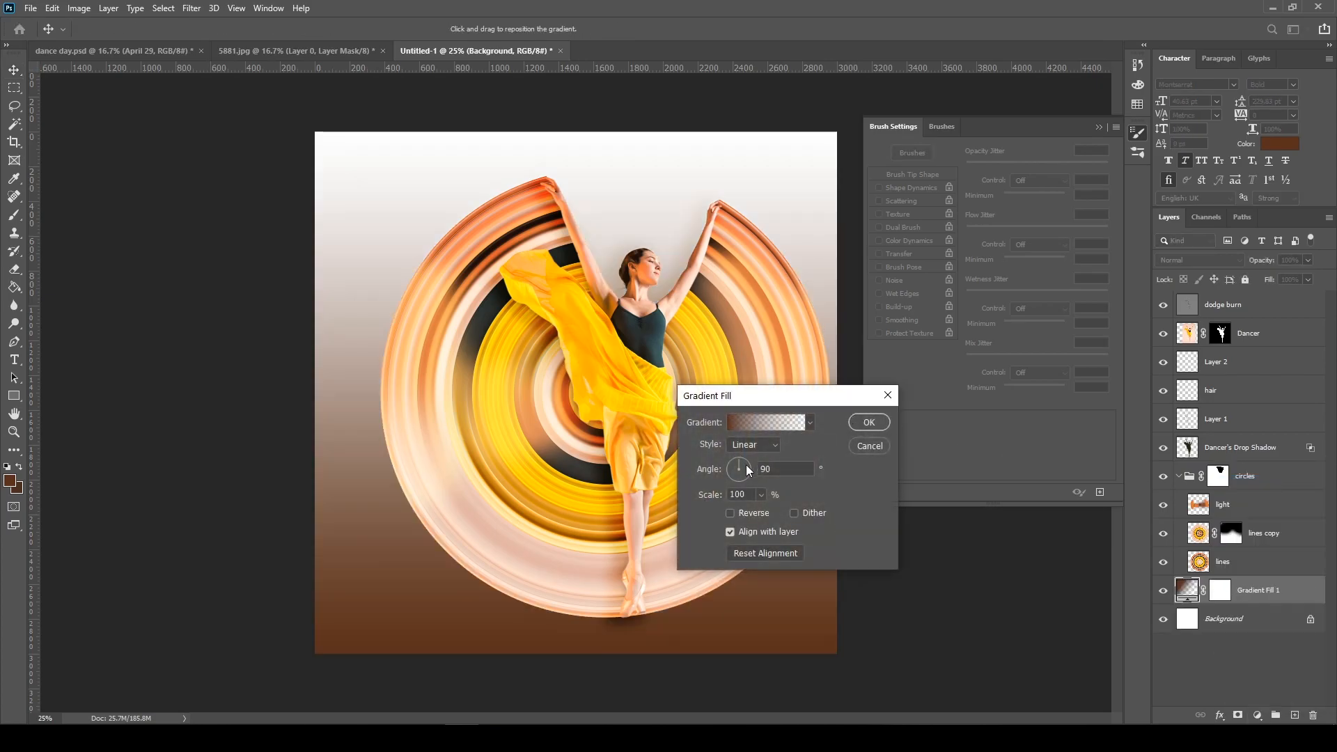
Set the fill gradient's end opacity stop to 100% so brown covers the whole background, and apply the fill
click(762, 423)
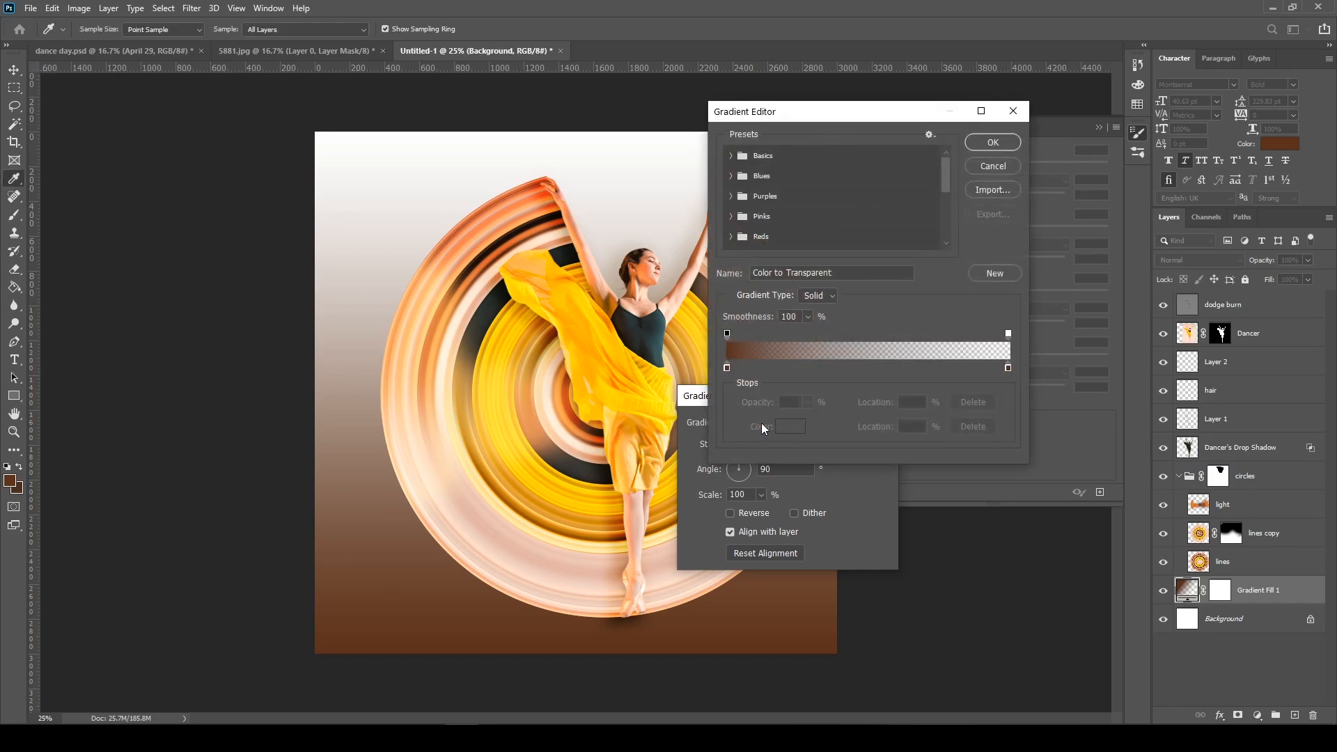
click(728, 367)
click(1009, 368)
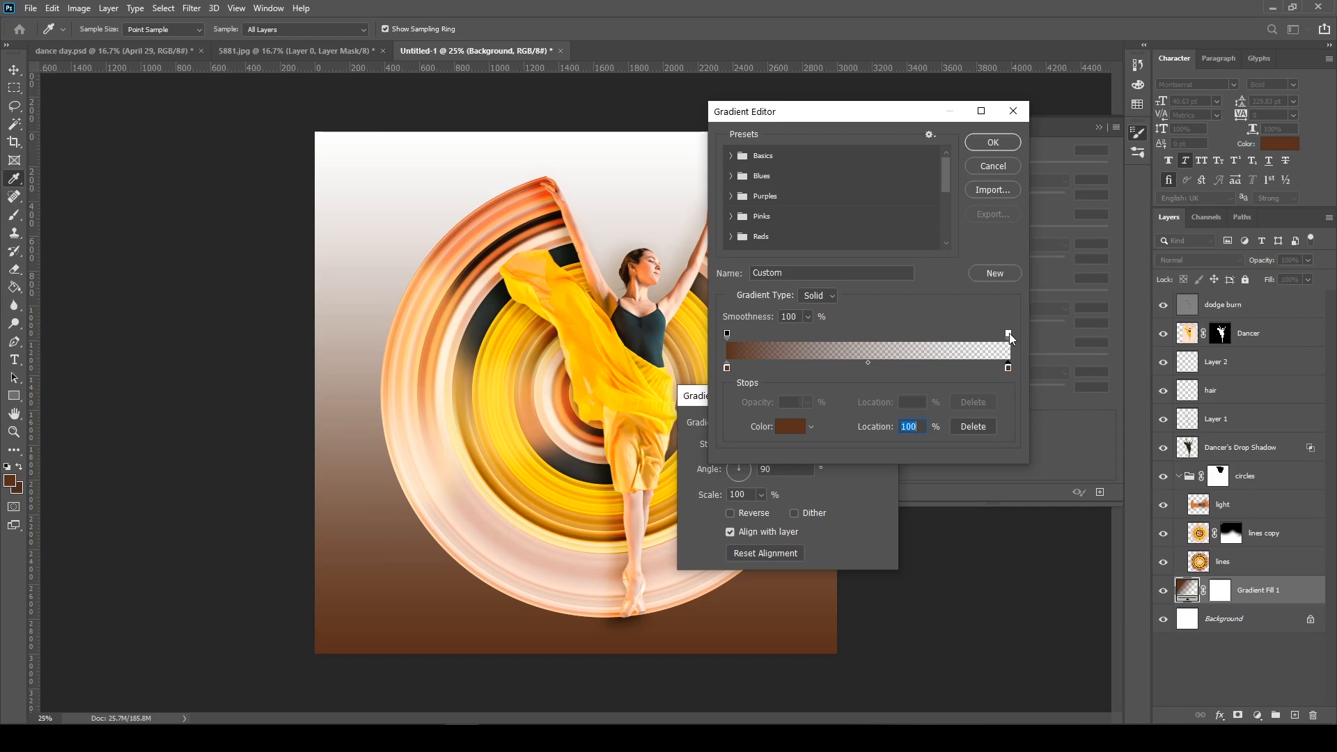
click(1009, 333)
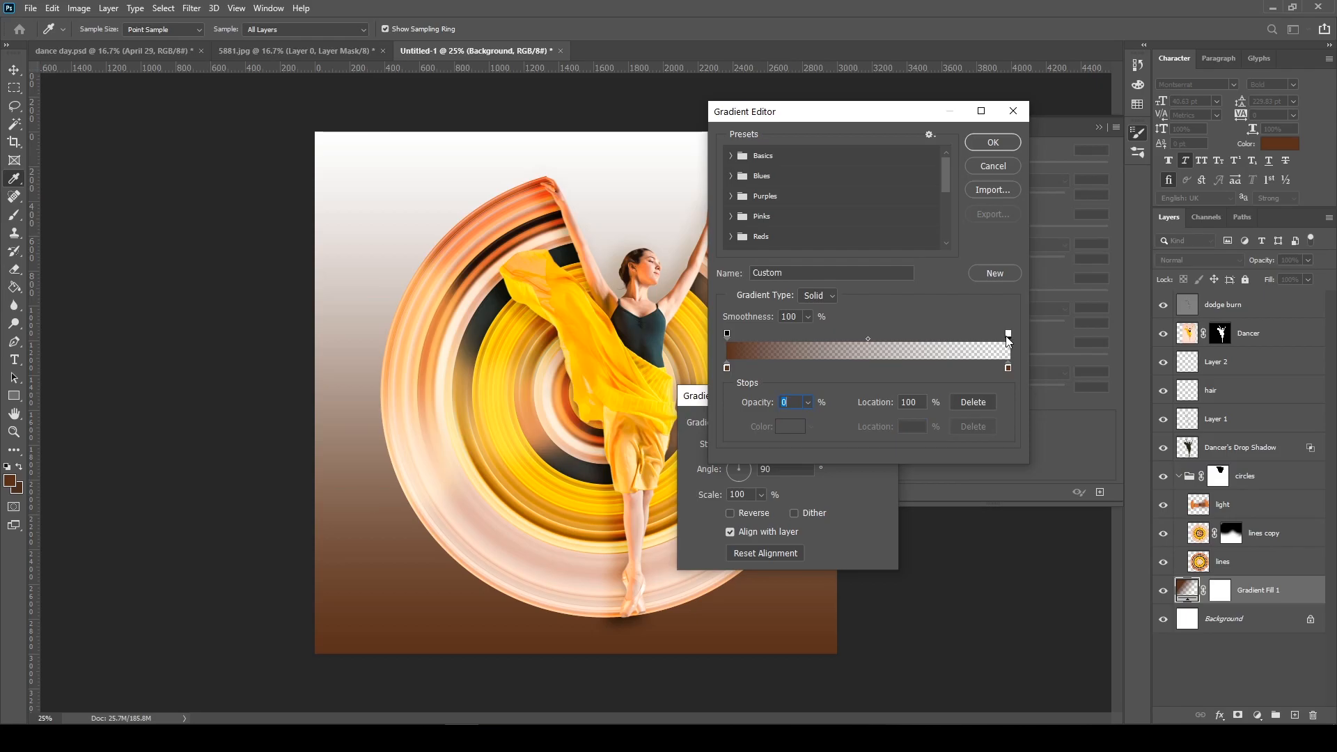
click(808, 402)
drag(811, 418, 900, 420)
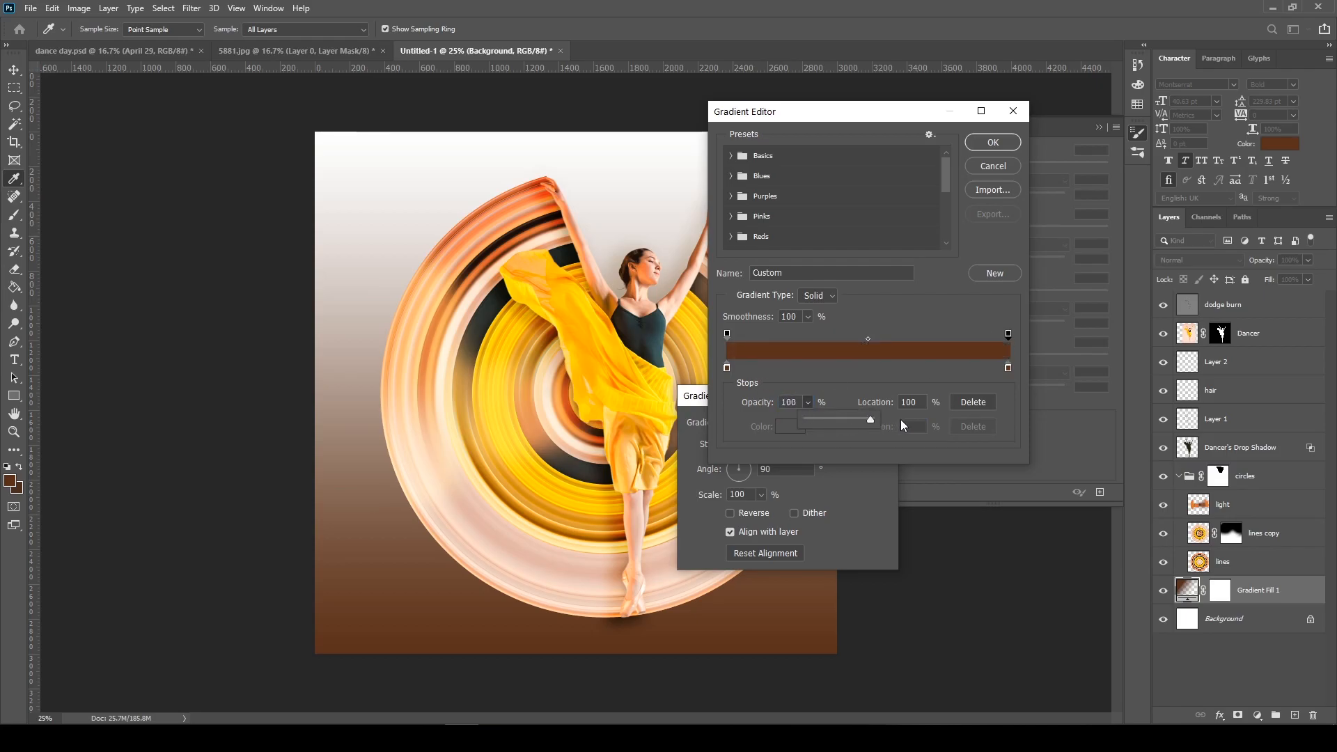
click(872, 376)
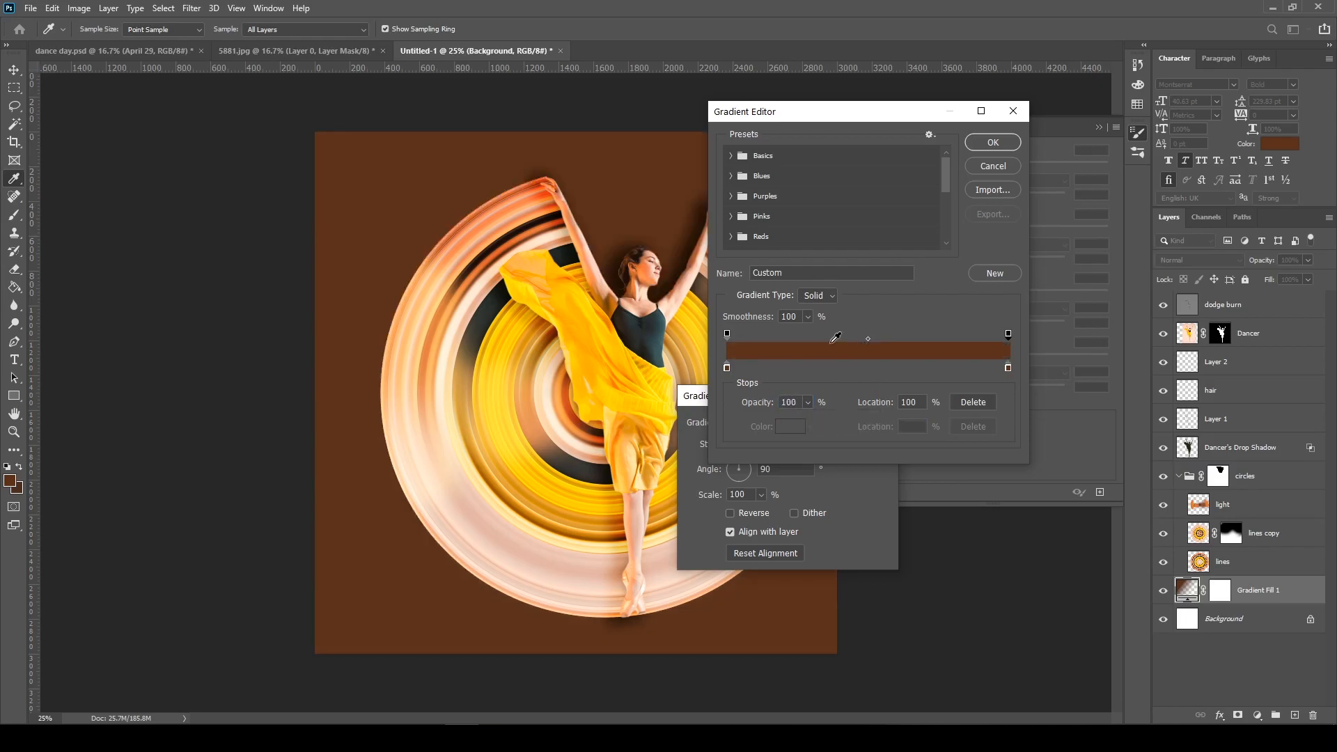
click(994, 143)
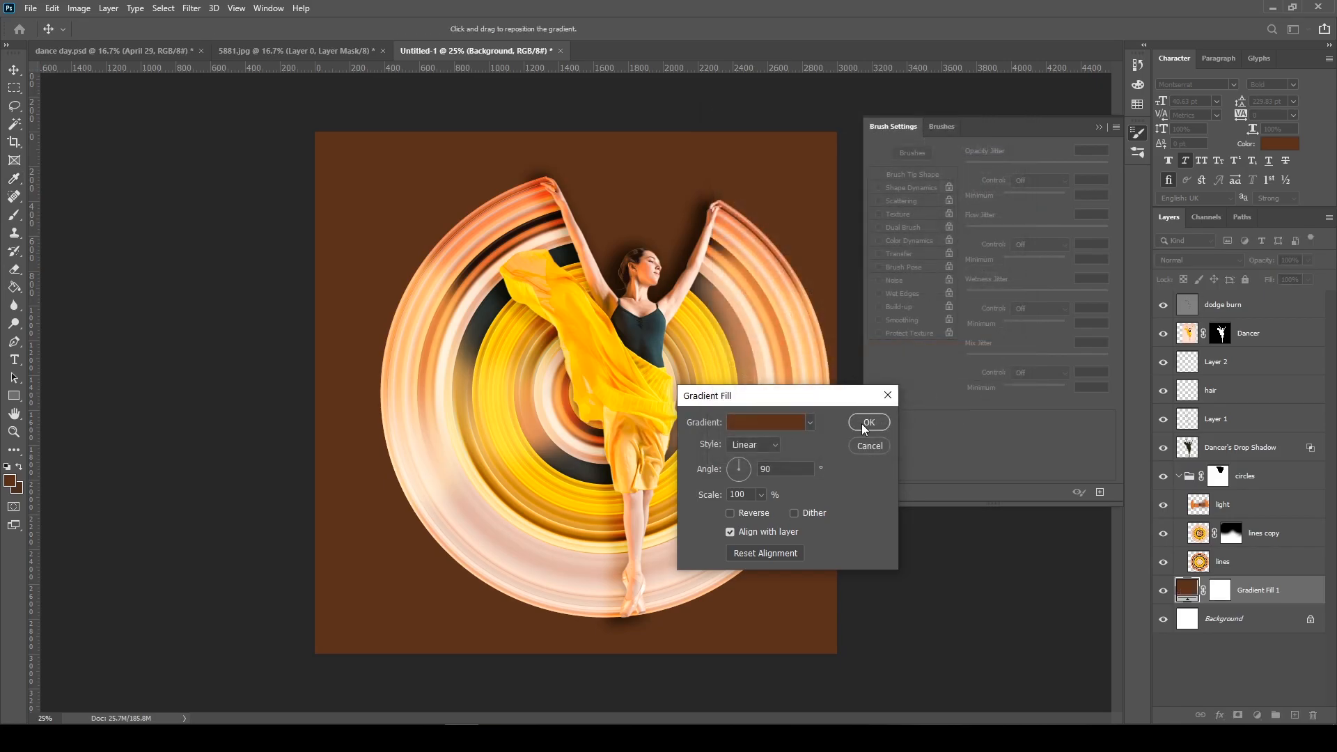
click(864, 424)
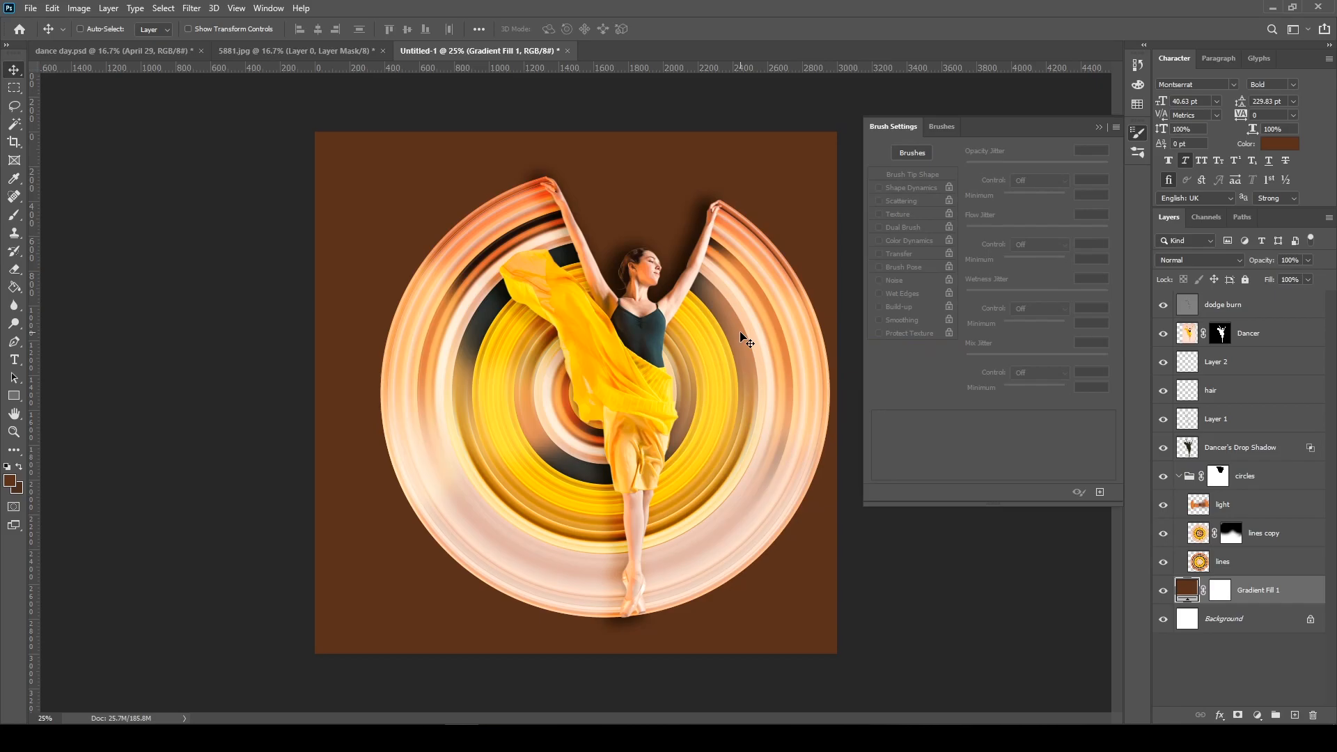
double_click(1187, 590)
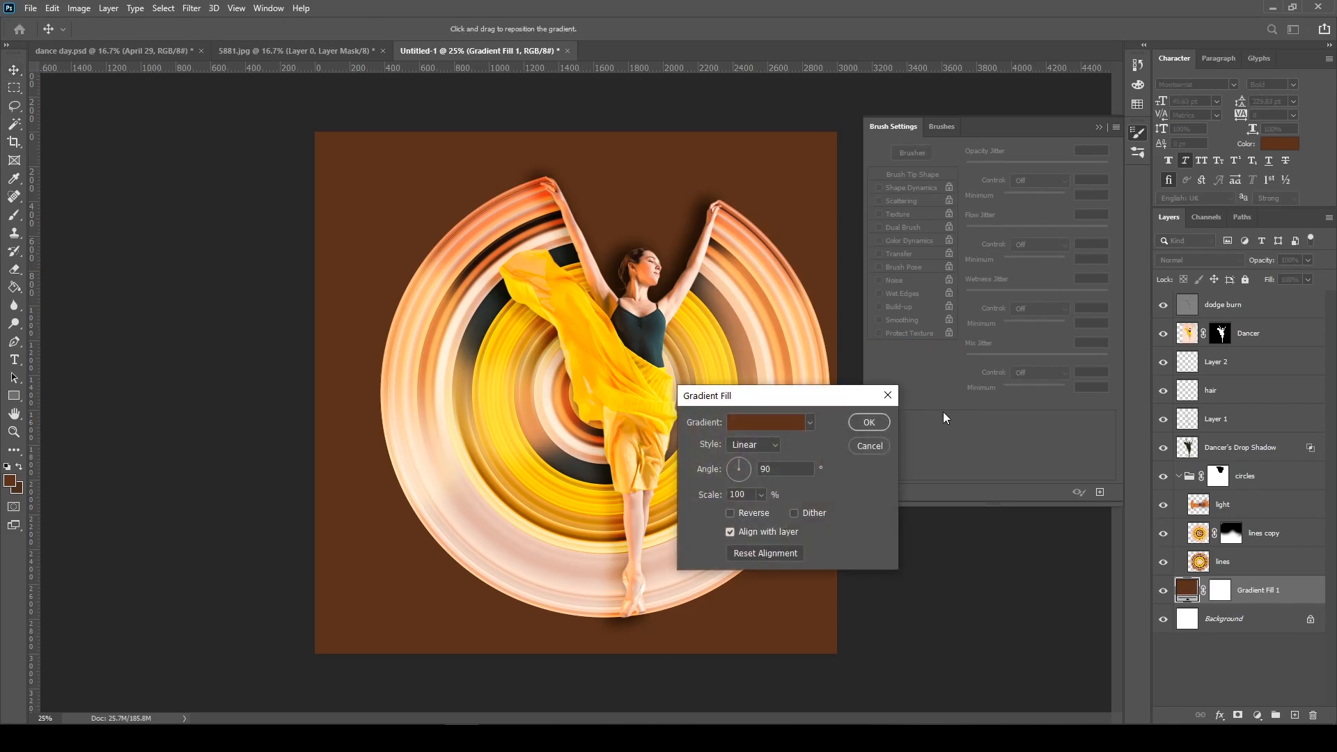
click(869, 446)
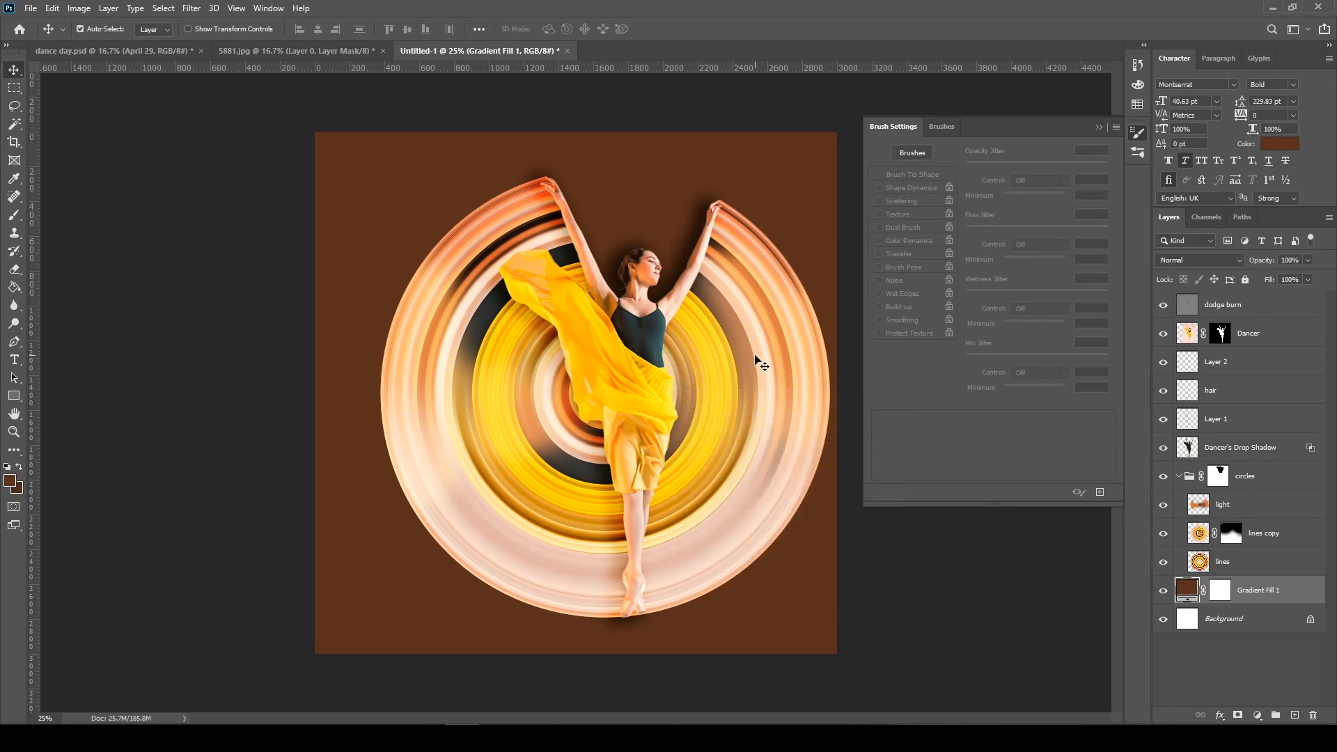
Mask the Dancer's Drop Shadow layer with a selection loaded from the circles group's mask
key(ctrl+plus)
key(ctrl+plus)
drag(583, 240, 427, 385)
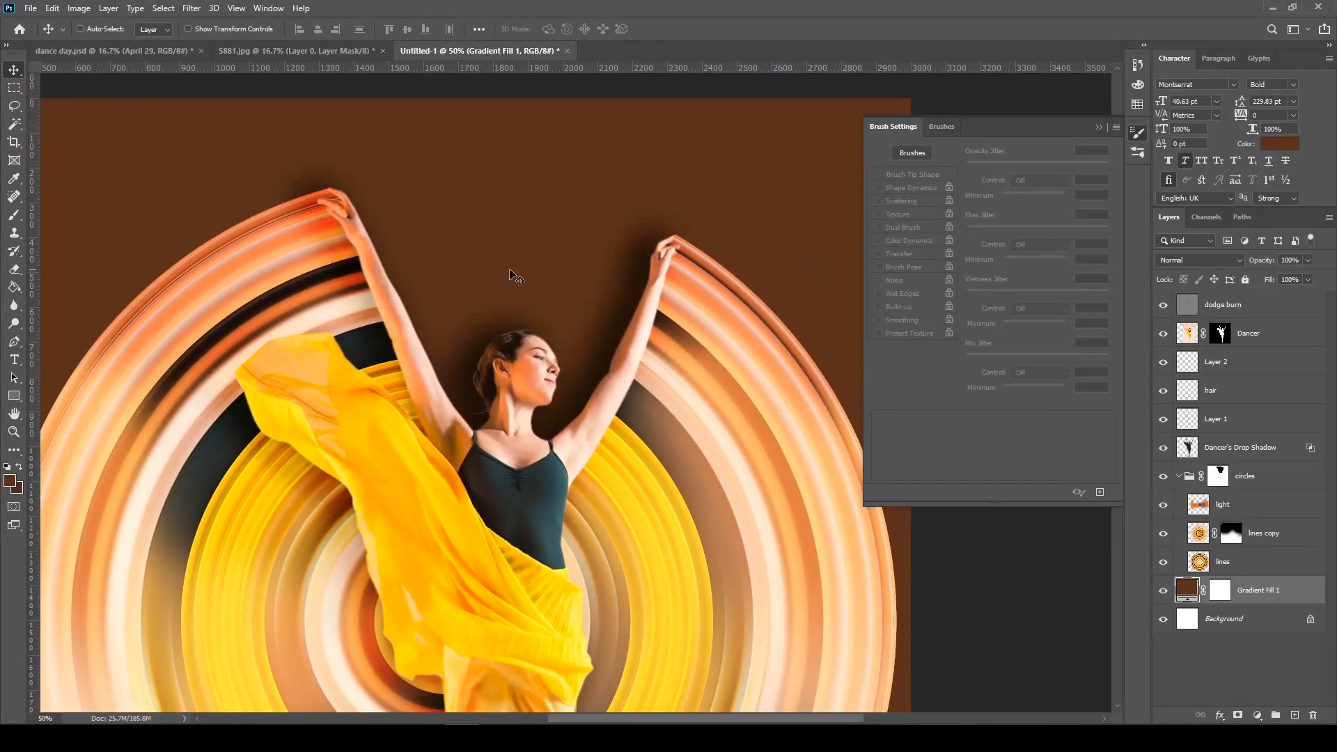
click(1244, 453)
drag(604, 383, 639, 418)
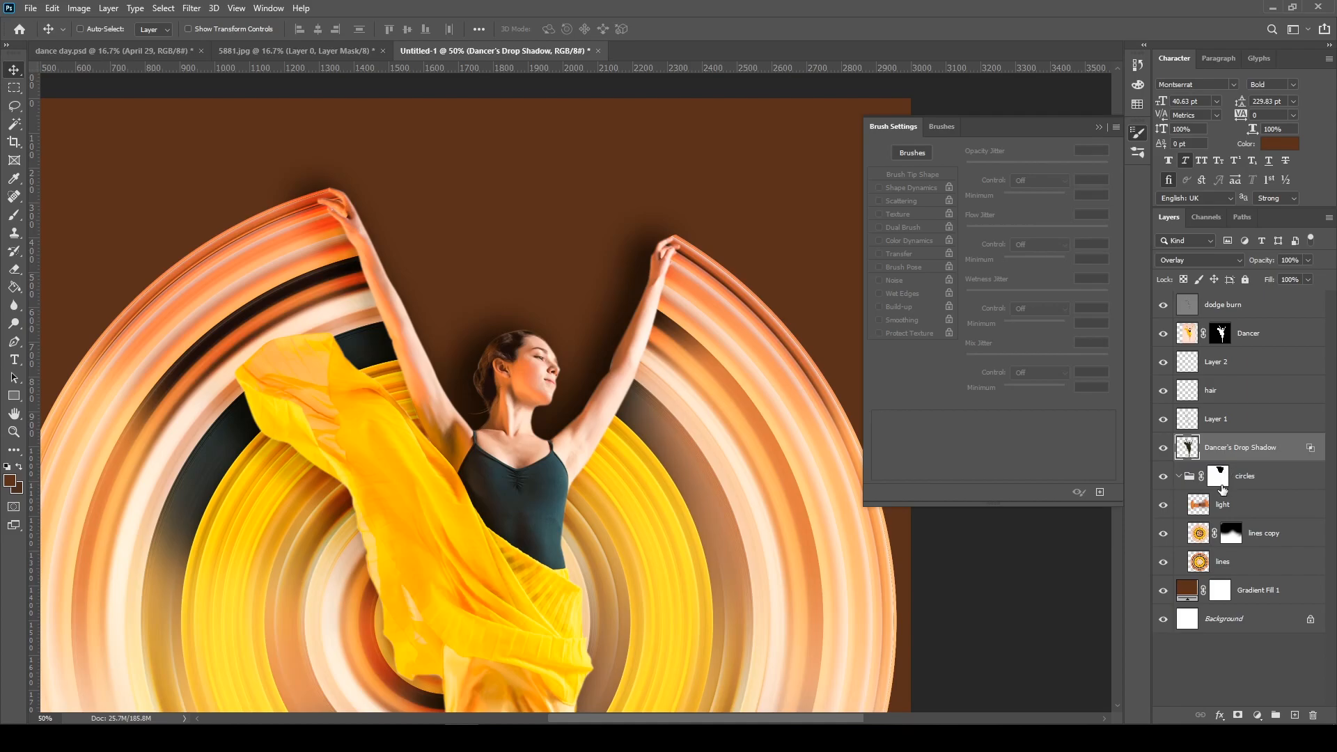
ctrl+click(1224, 485)
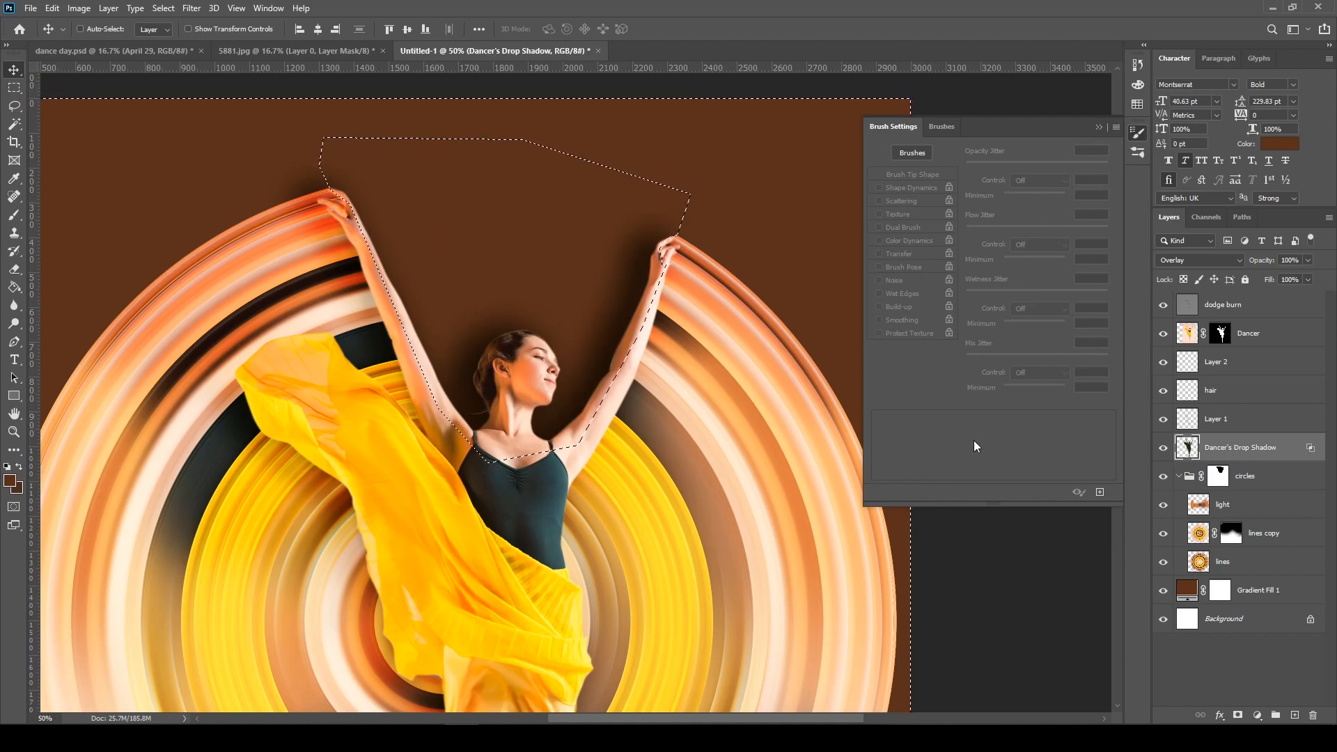
click(1239, 716)
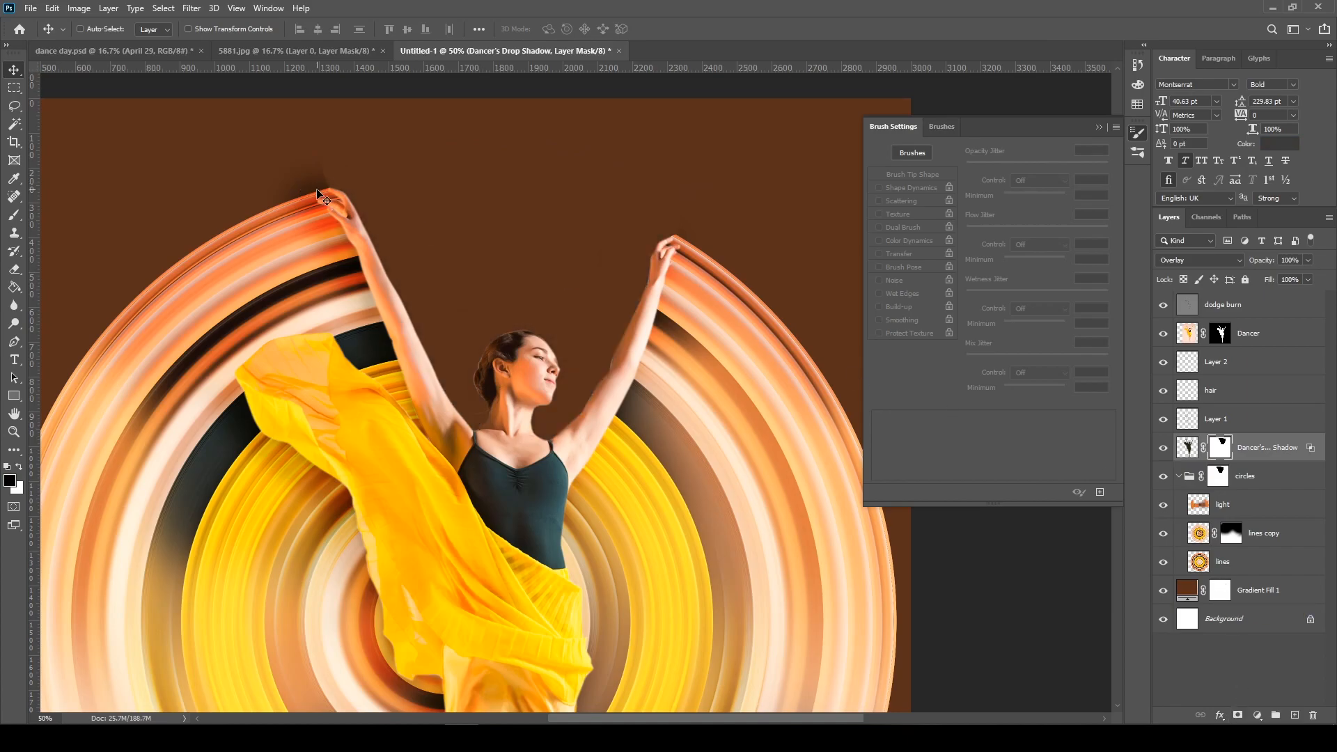
Paint out the leftover shadow beside the raised hand on the drop shadow's mask with a black 77 px soft round brush
key(b)
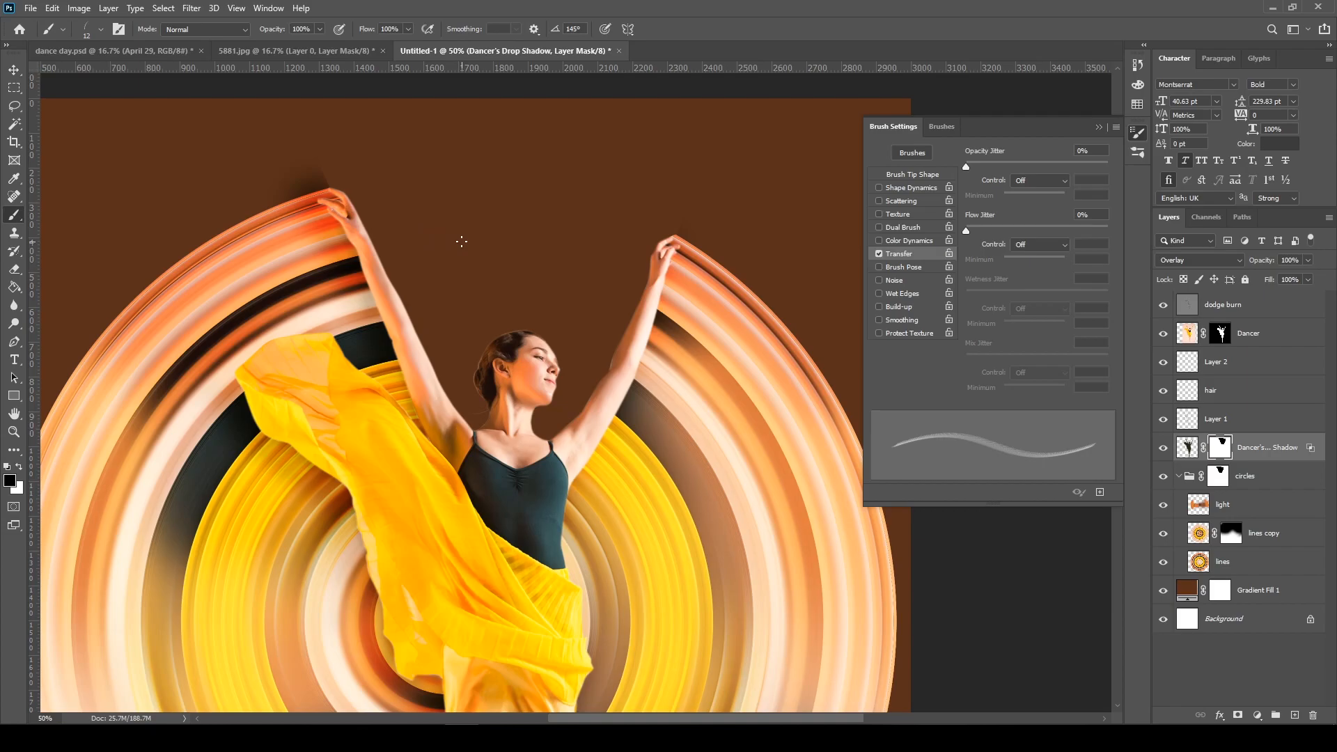
right_click(406, 235)
scroll(534, 387, up, 1)
click(542, 330)
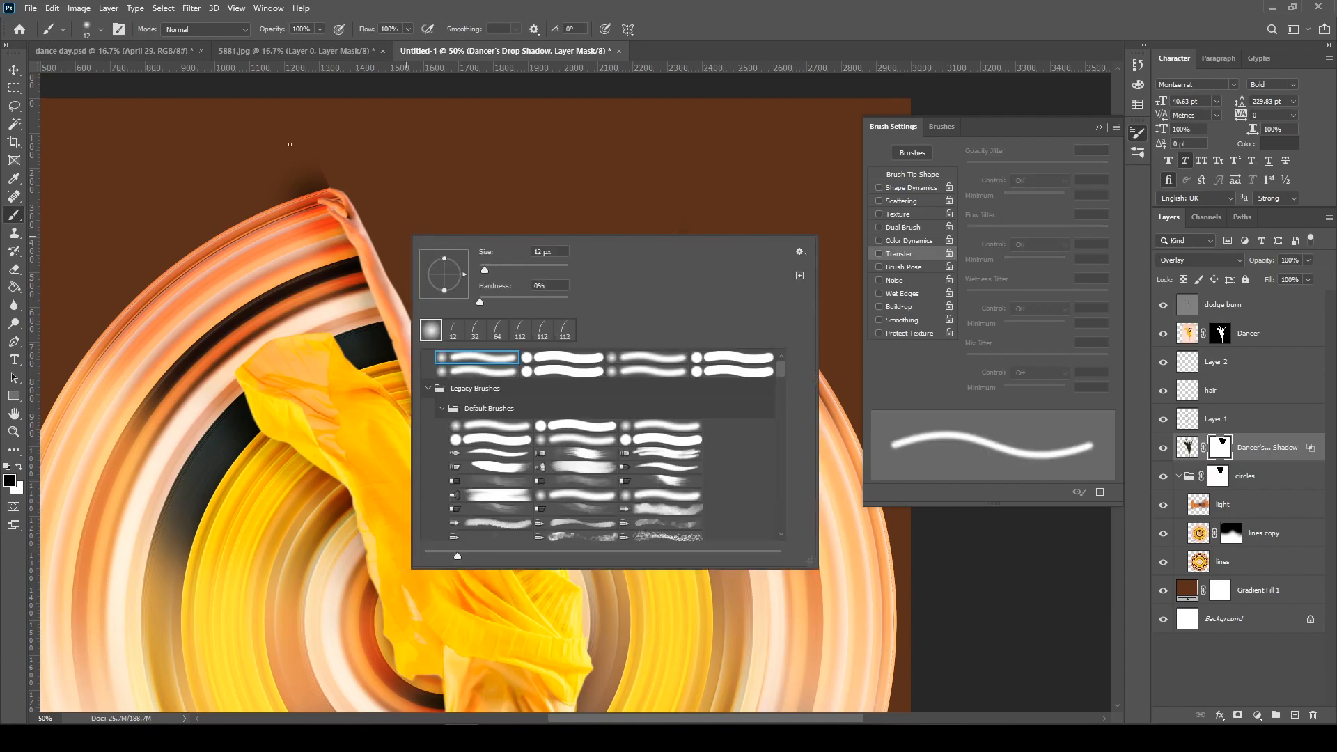
text(77)
key(Return)
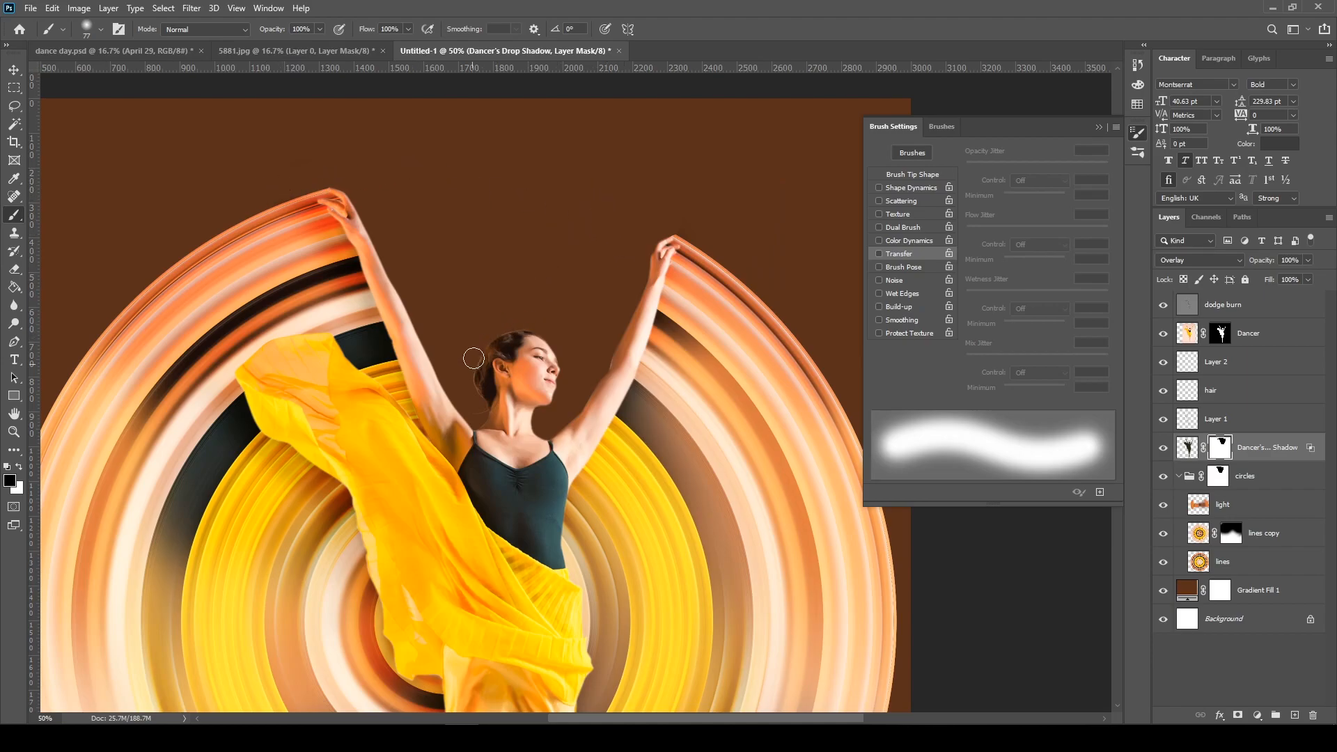
key(ctrl+plus)
key(ctrl+plus)
key(ctrl+plus)
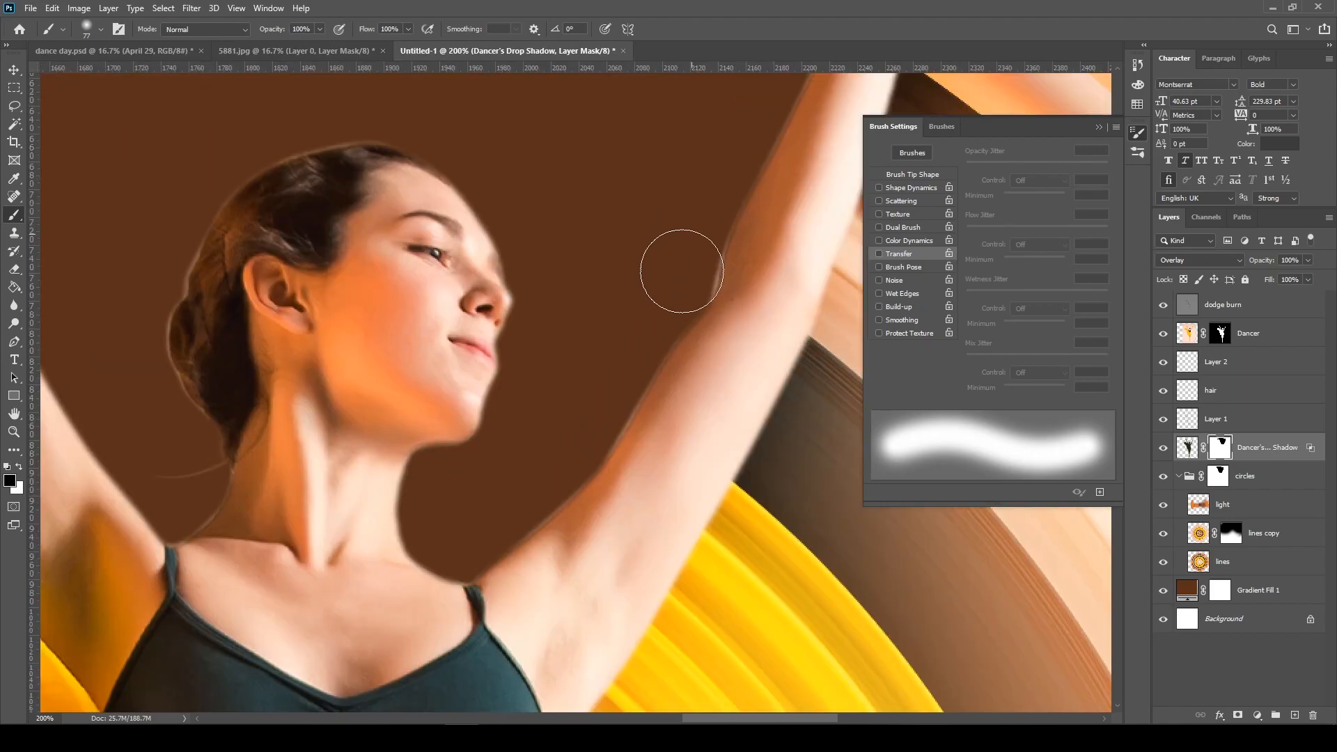
Set the starting color stop of the Gradient Fill 1 layer's gradient to peach #fcbf9e
key(ctrl+minus)
key(ctrl+minus)
key(ctrl+minus)
key(ctrl+minus)
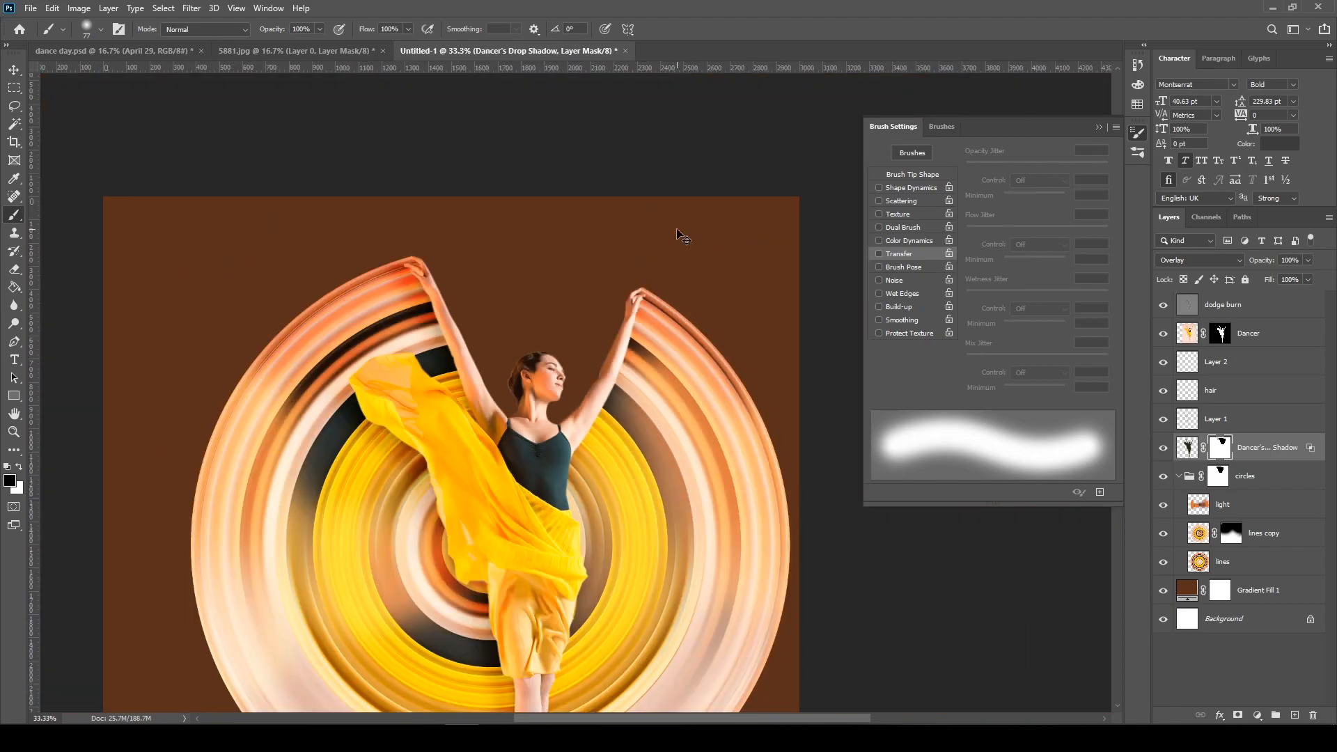
double_click(1187, 590)
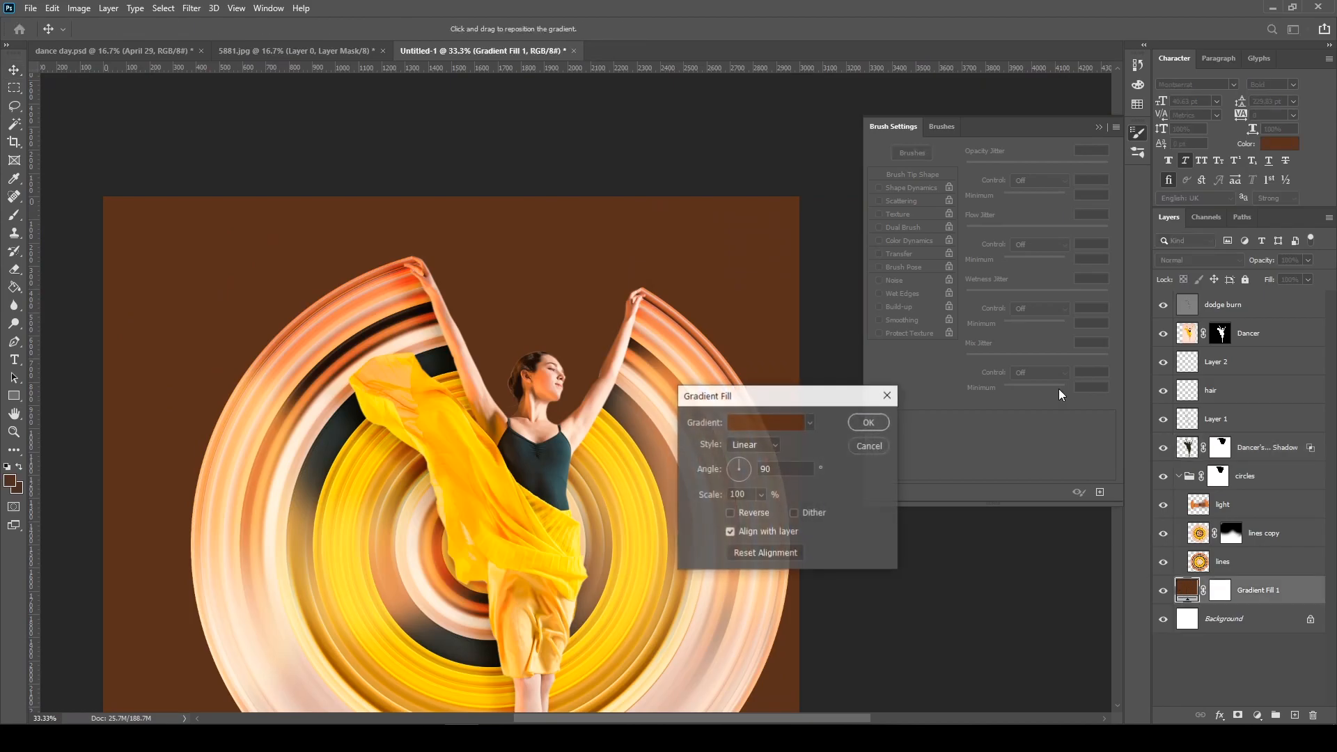
click(762, 420)
double_click(727, 368)
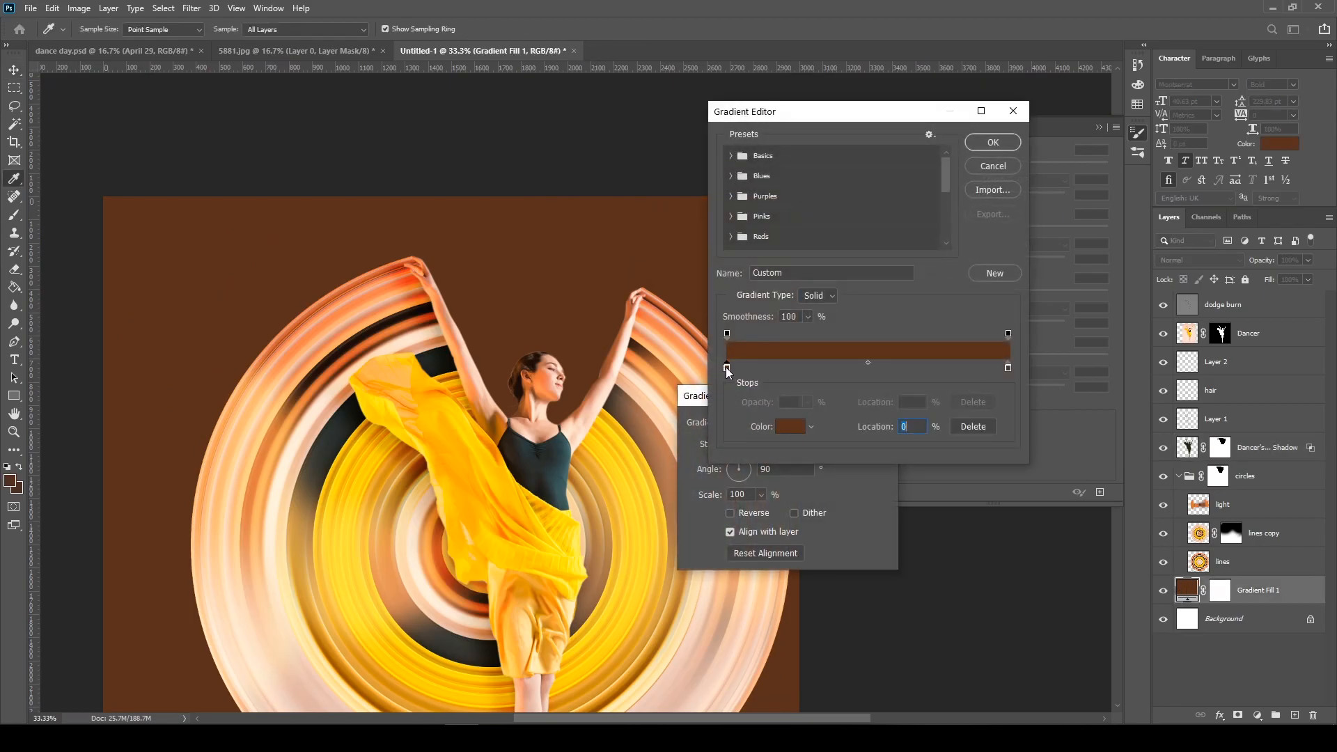
drag(1025, 318, 940, 292)
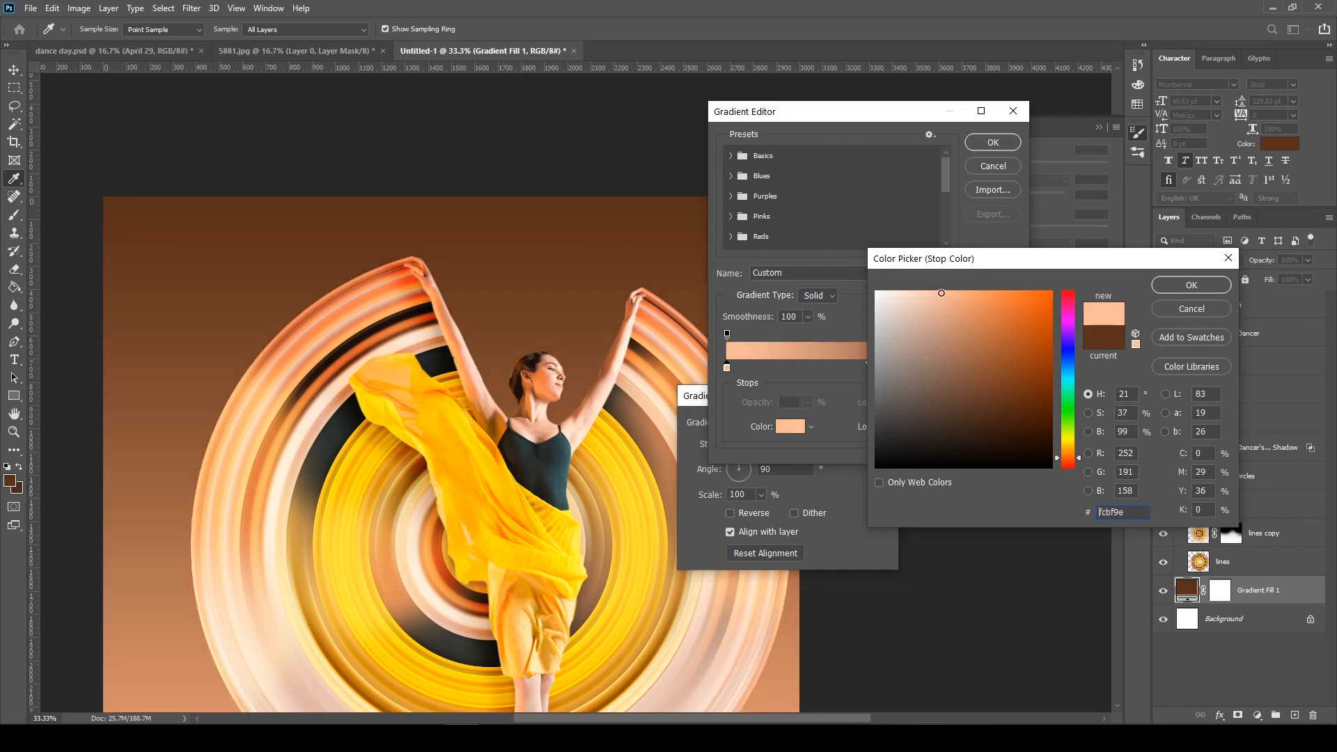
click(1168, 285)
Set the gradient's end color stop to dusty pink #d9a5b7 and apply the gradient fill
double_click(1008, 368)
drag(1064, 439, 1062, 302)
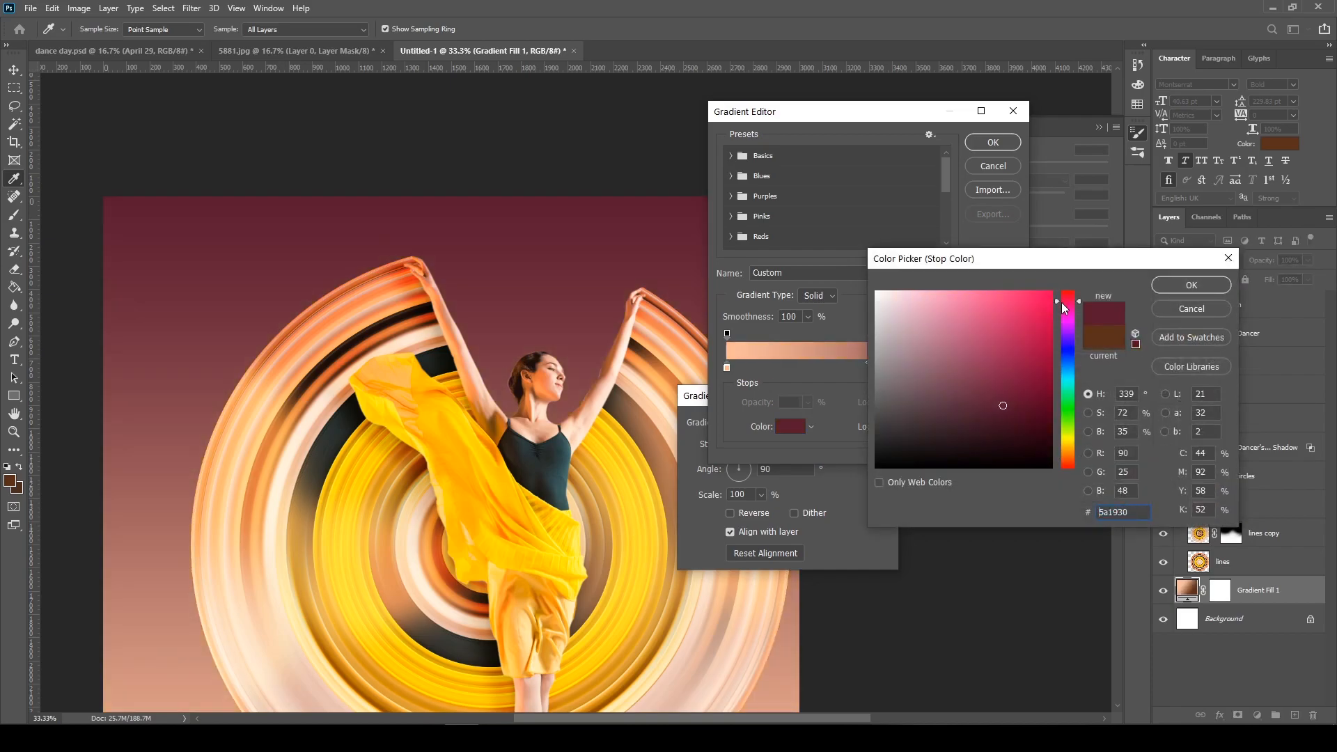
click(964, 299)
mouse_move(964, 299)
mouse_down()
mouse_move(936, 303)
mouse_move(922, 331)
mouse_move(907, 318)
mouse_up()
click(937, 312)
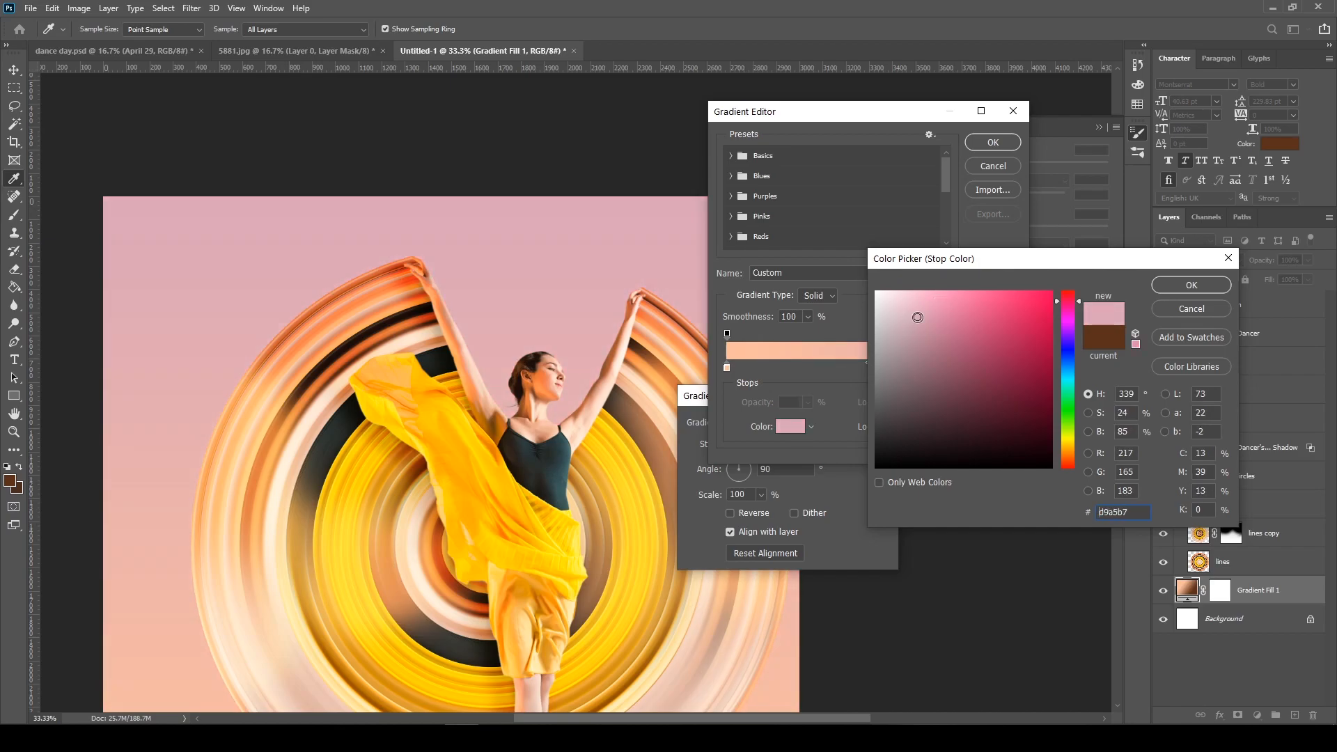
click(1192, 284)
click(993, 142)
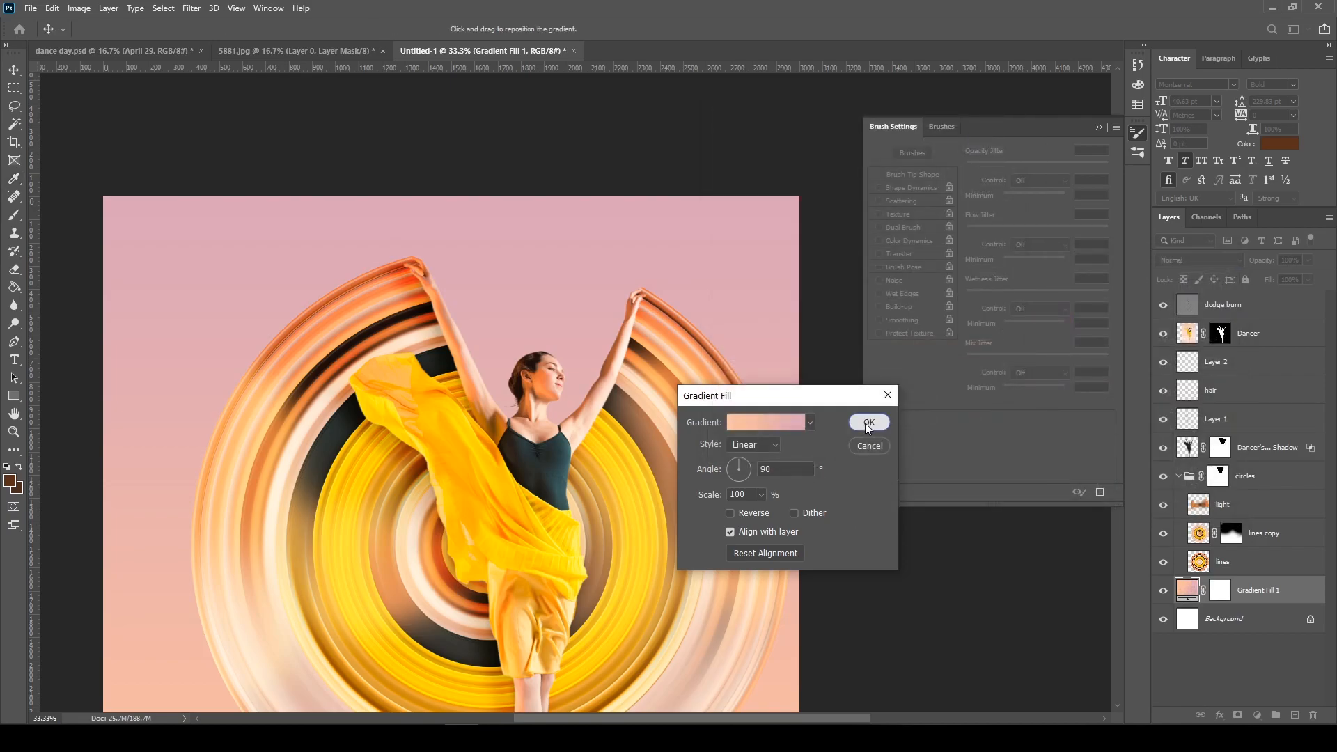
click(869, 423)
Paint out the leftover shadow beneath the dancer's feet on the Dancer's Drop Shadow mask with the black 77 px soft brush
key(ctrl+minus)
key(ctrl+minus)
key(ctrl+plus)
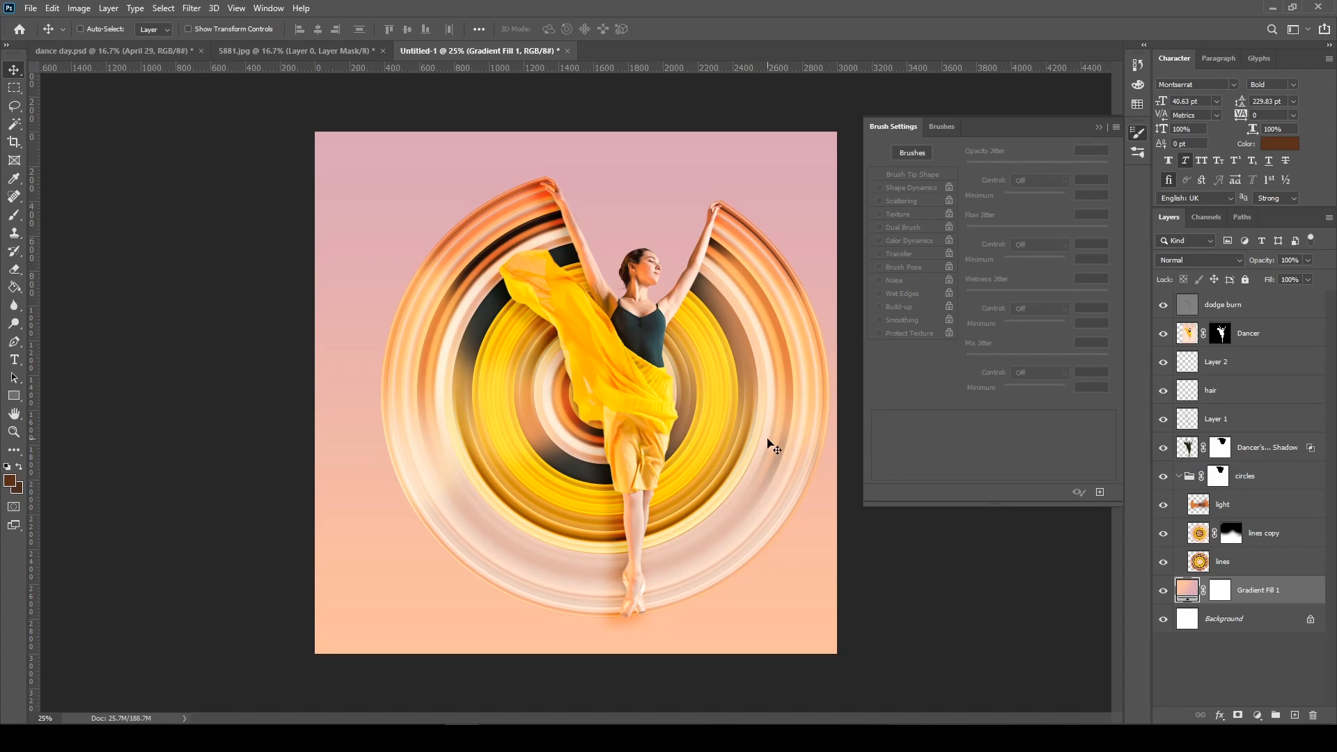
click(1224, 454)
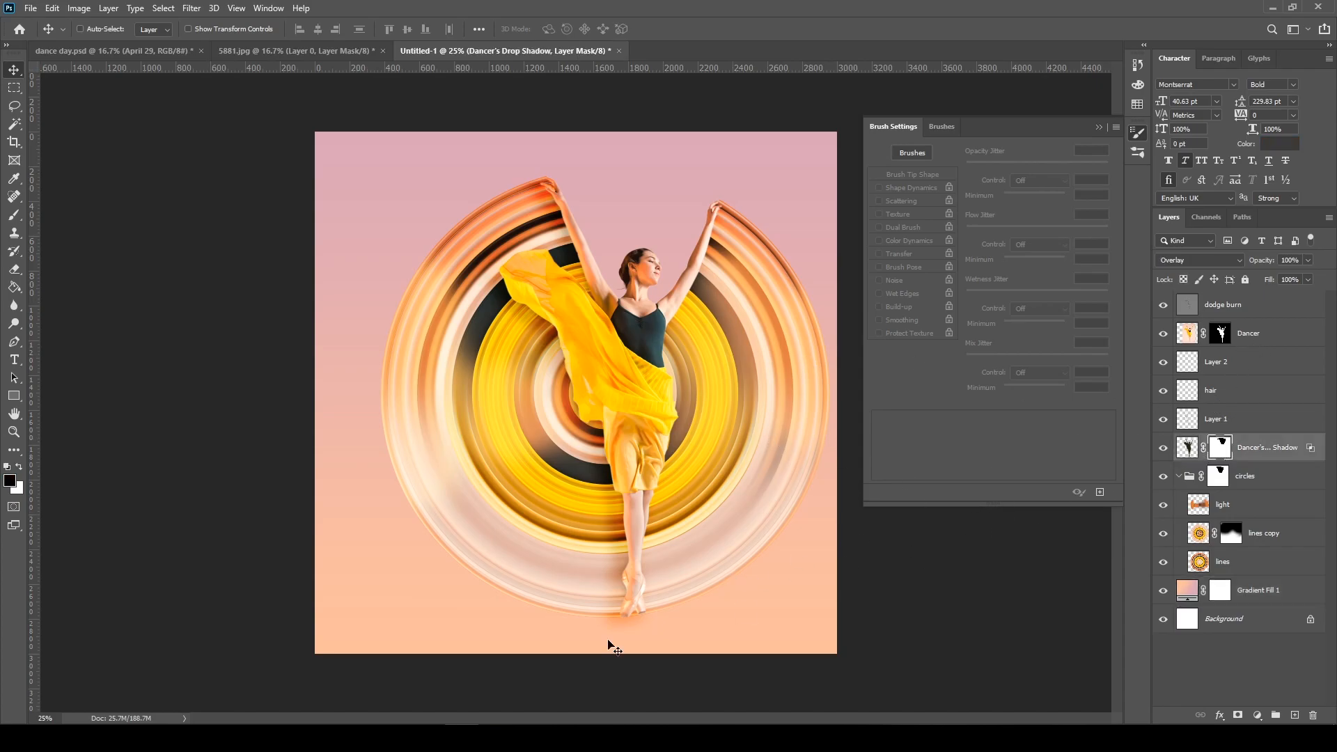
key(ctrl+plus)
key(ctrl+plus)
key(ctrl+plus)
mouse_move(619, 543)
mouse_down()
mouse_move(549, 330)
mouse_move(504, 325)
mouse_move(529, 319)
mouse_move(360, 337)
mouse_move(509, 333)
mouse_move(371, 391)
mouse_move(475, 377)
mouse_move(473, 350)
mouse_move(543, 319)
mouse_move(461, 331)
mouse_up()
key(b)
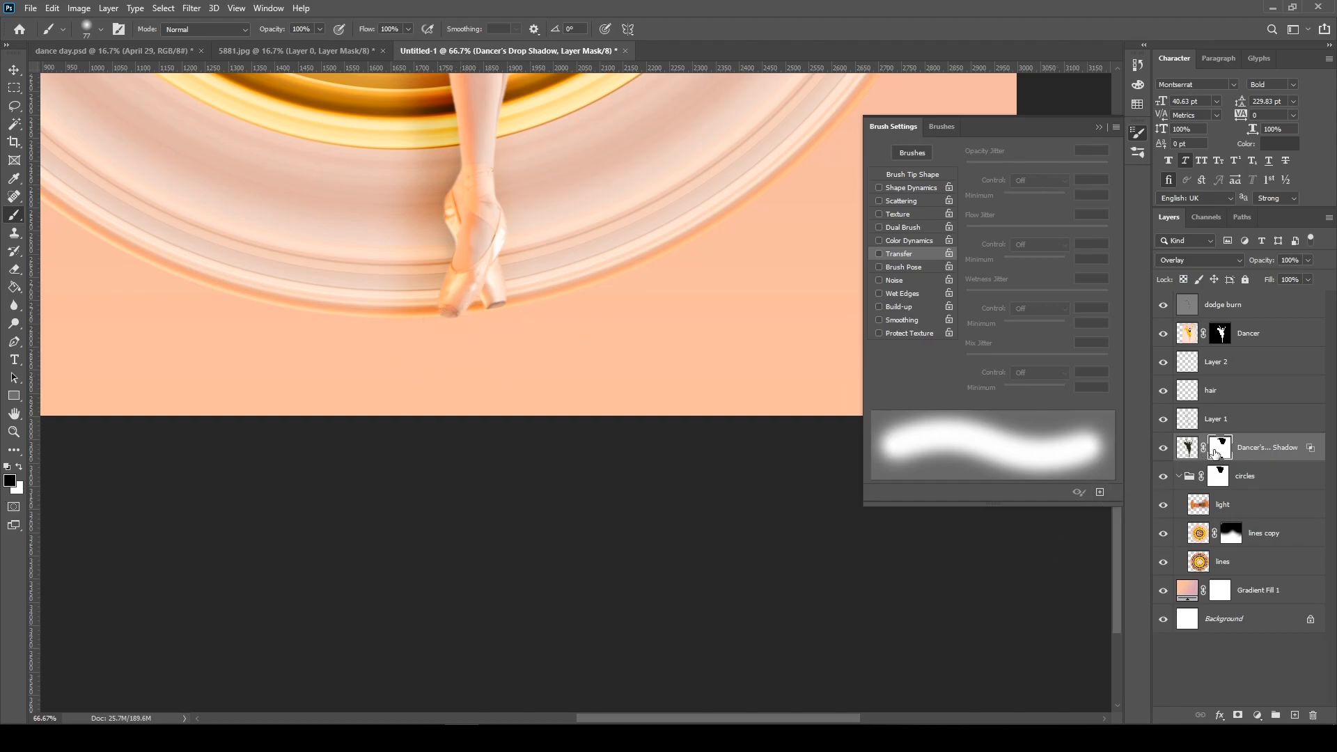
key(ctrl+minus)
key(ctrl+minus)
key(ctrl+minus)
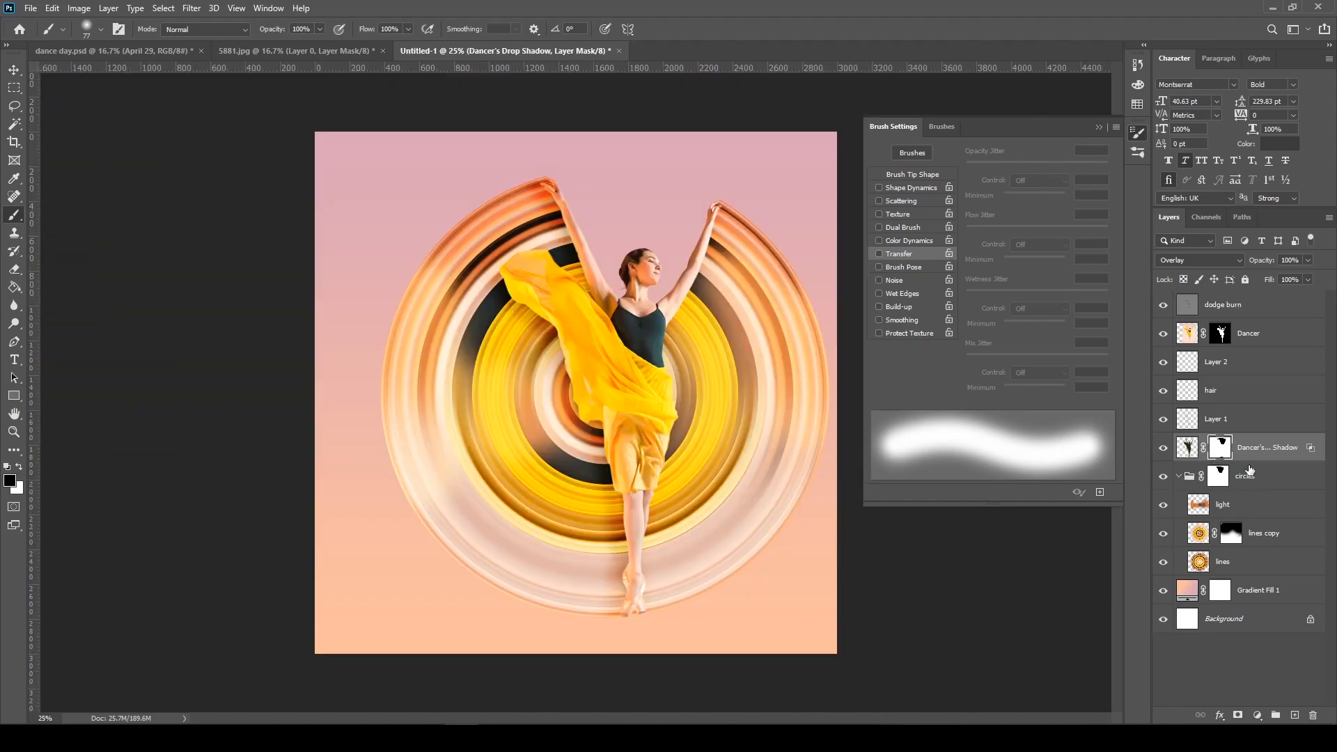
Group all layers from Dancer's Drop Shadow up to dodge burn and name the group "dancer"
click(1267, 478)
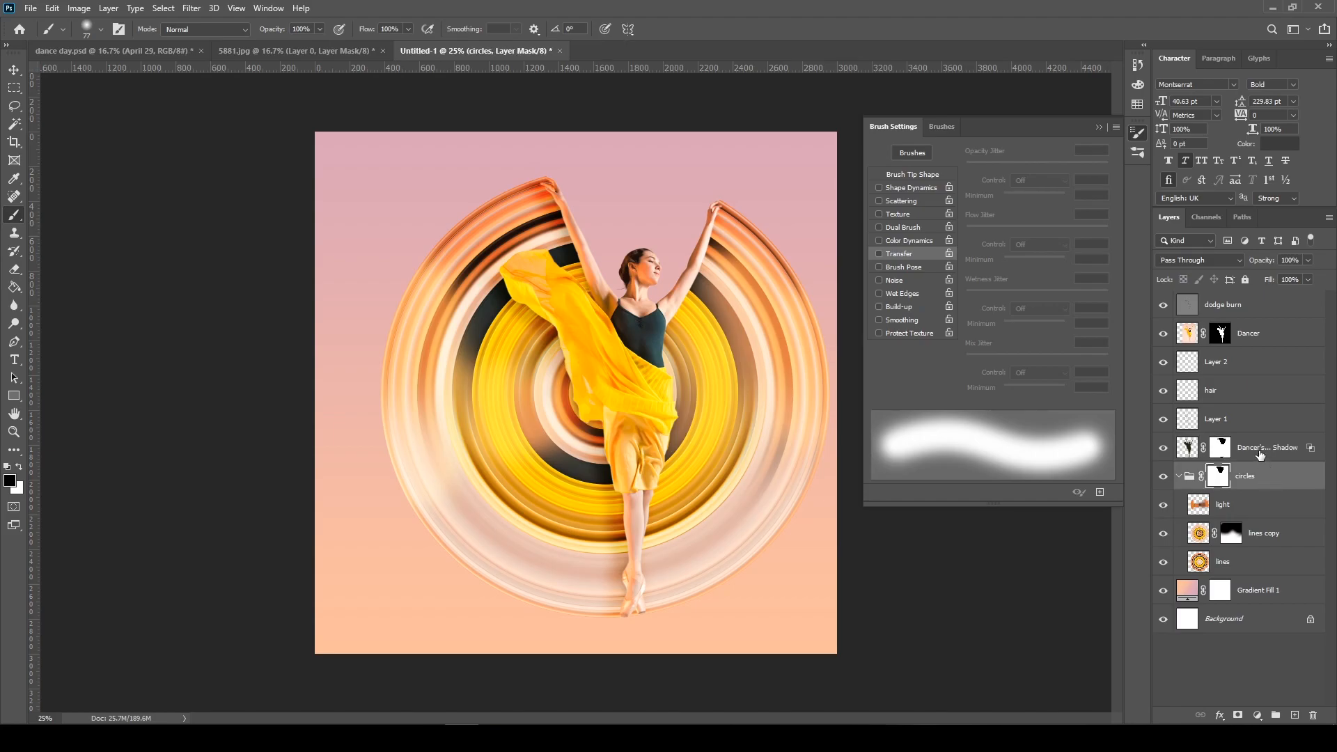
click(1262, 454)
shift+click(1259, 312)
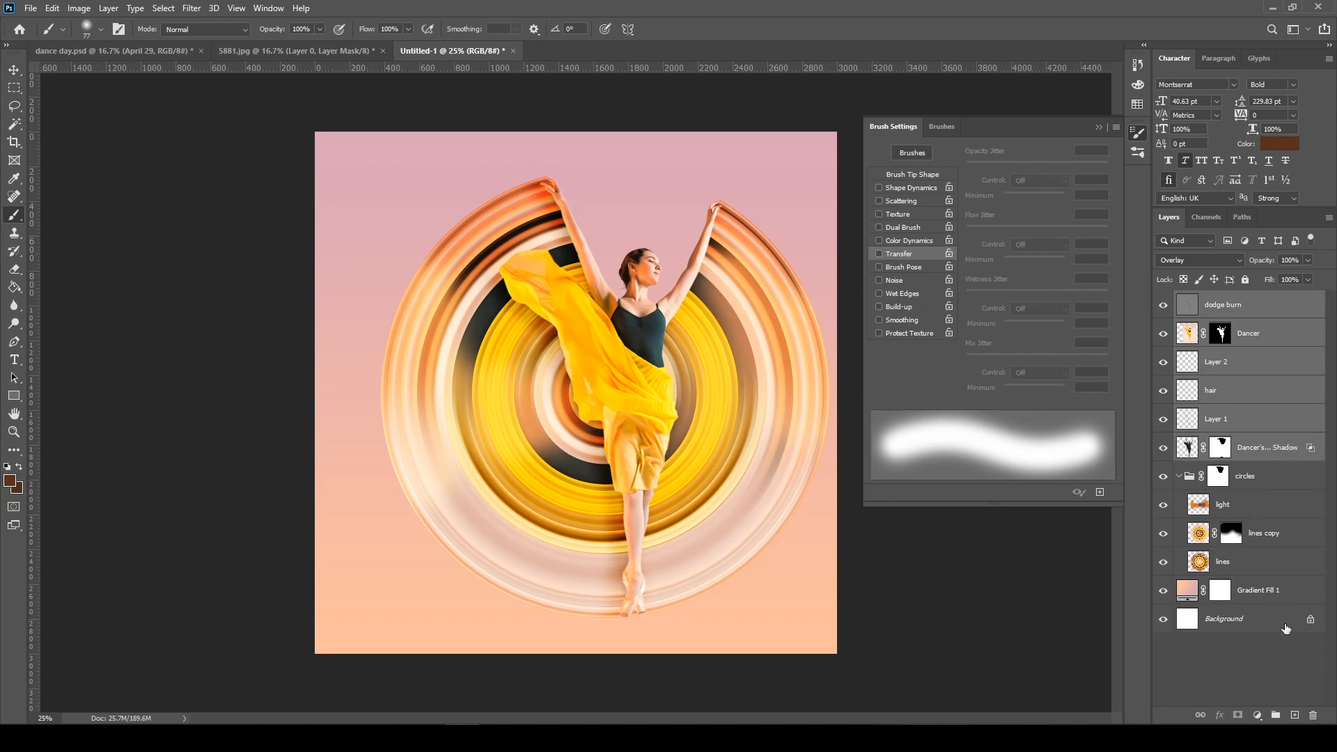
click(1276, 716)
double_click(1223, 305)
text(dancer)
key(Return)
Add a new empty layer named "shadow" between the circles group and the dancer group
click(1256, 321)
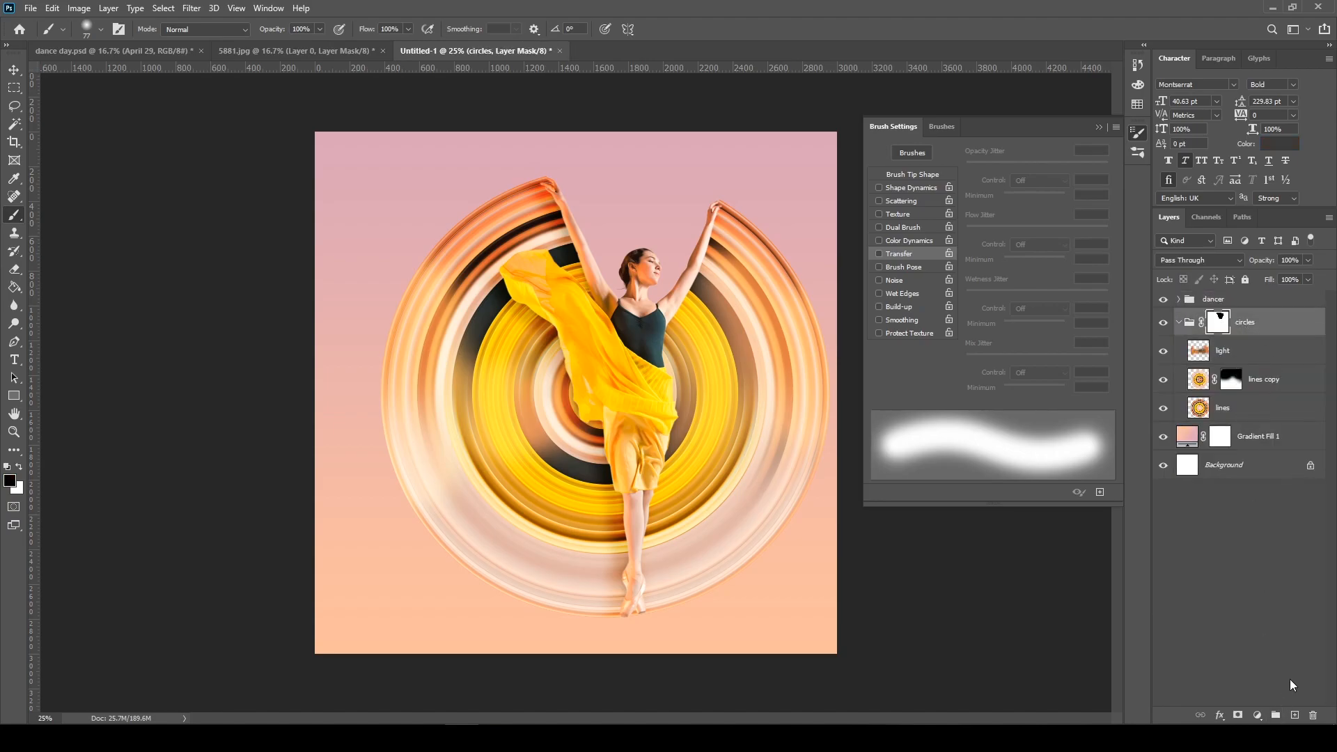
click(1294, 716)
drag(1245, 350, 1237, 310)
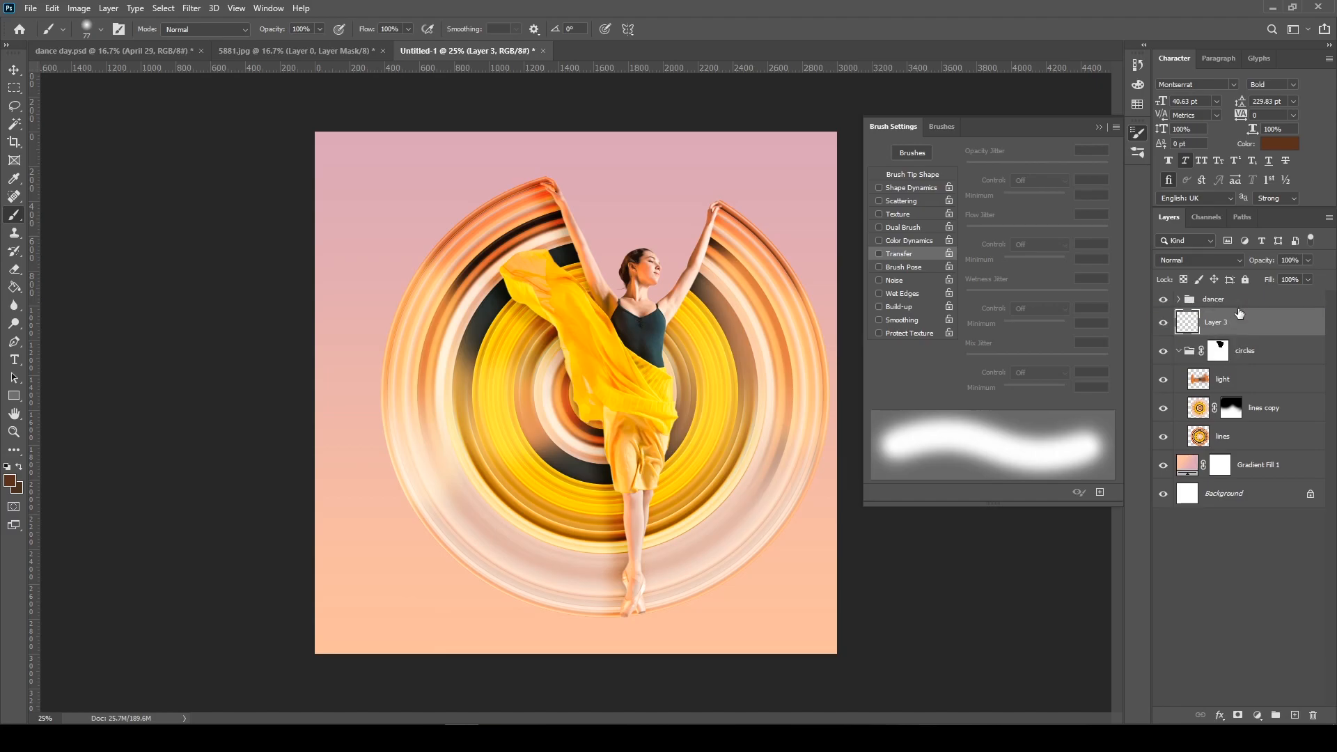
double_click(1215, 323)
text(shadow)
key(Return)
Paint a single soft 125 px dot below the dancer's feet, using a dark color sampled from the circles
right_click(486, 353)
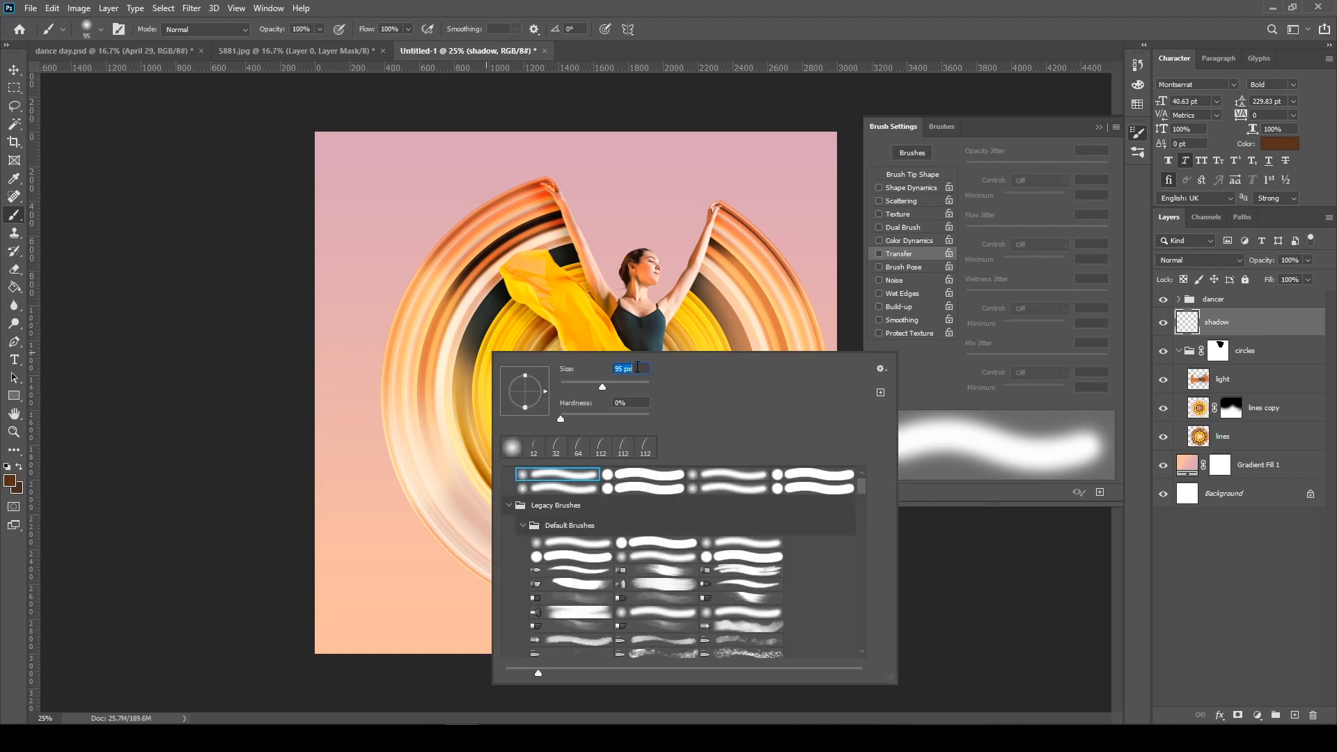
text(12)
text(5)
key(Return)
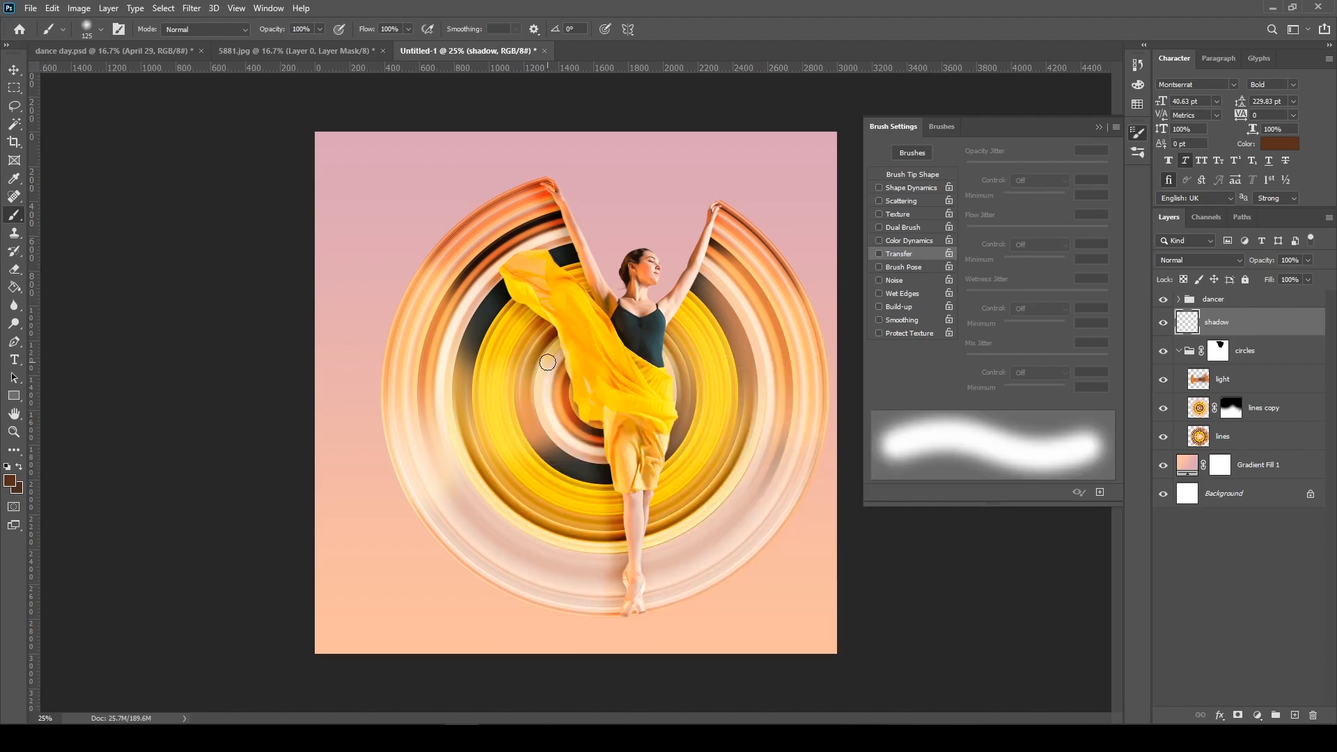
alt+click(499, 299)
click(629, 636)
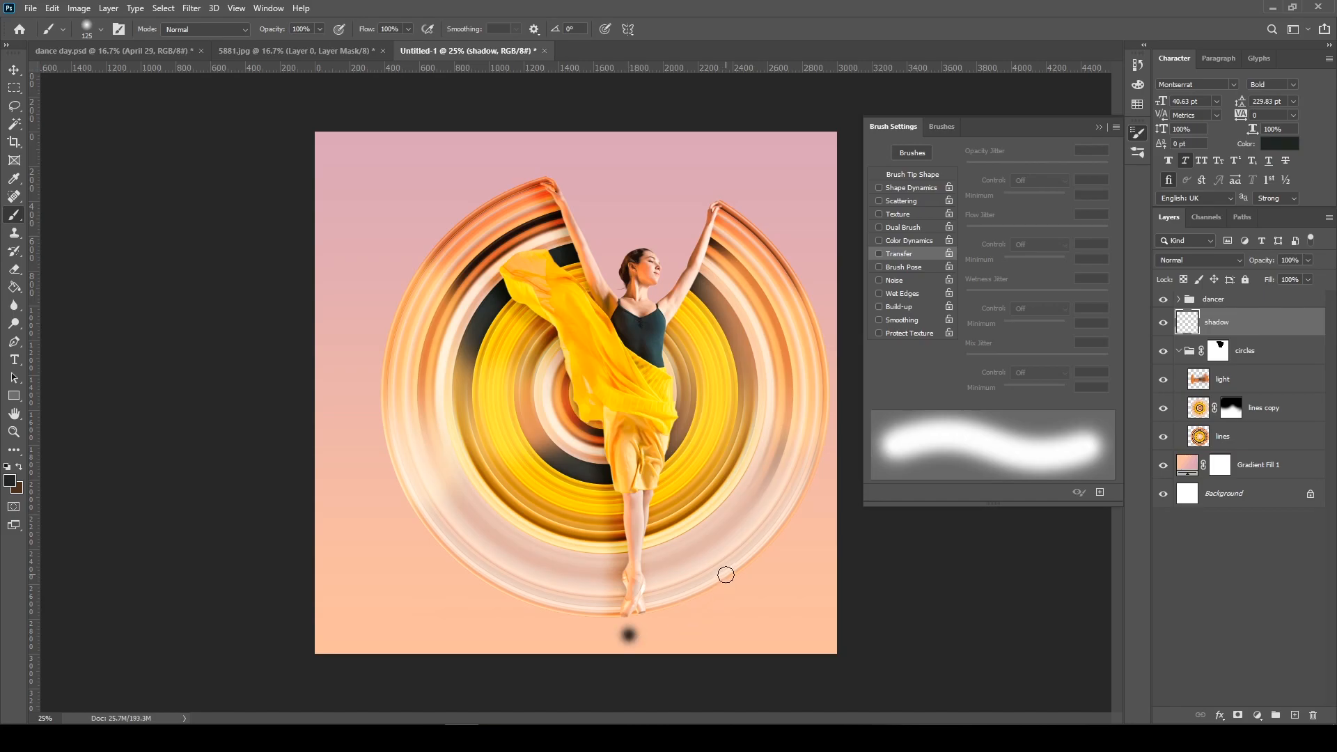
Stretch the dark dot horizontally to about 1770 px wide, centered below the dancer's feet, with Free Transform
key(ctrl)
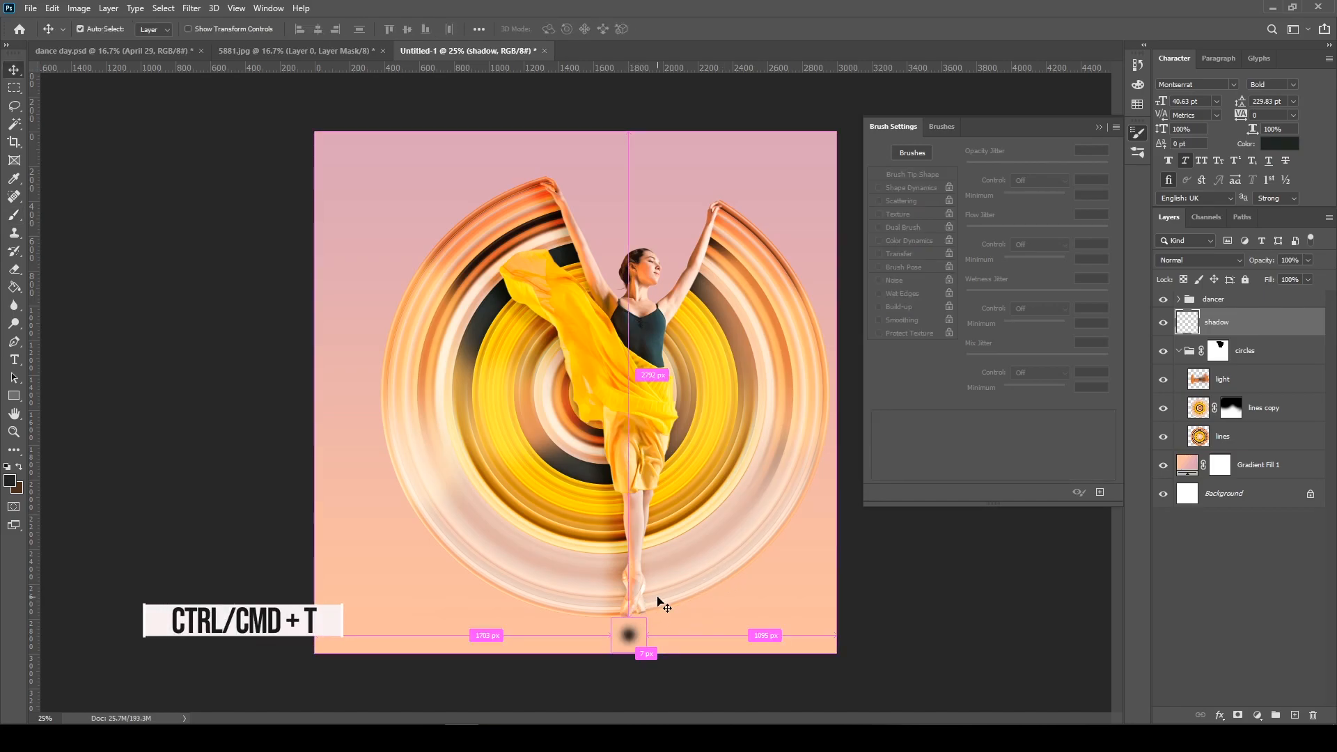
key(ctrl+t)
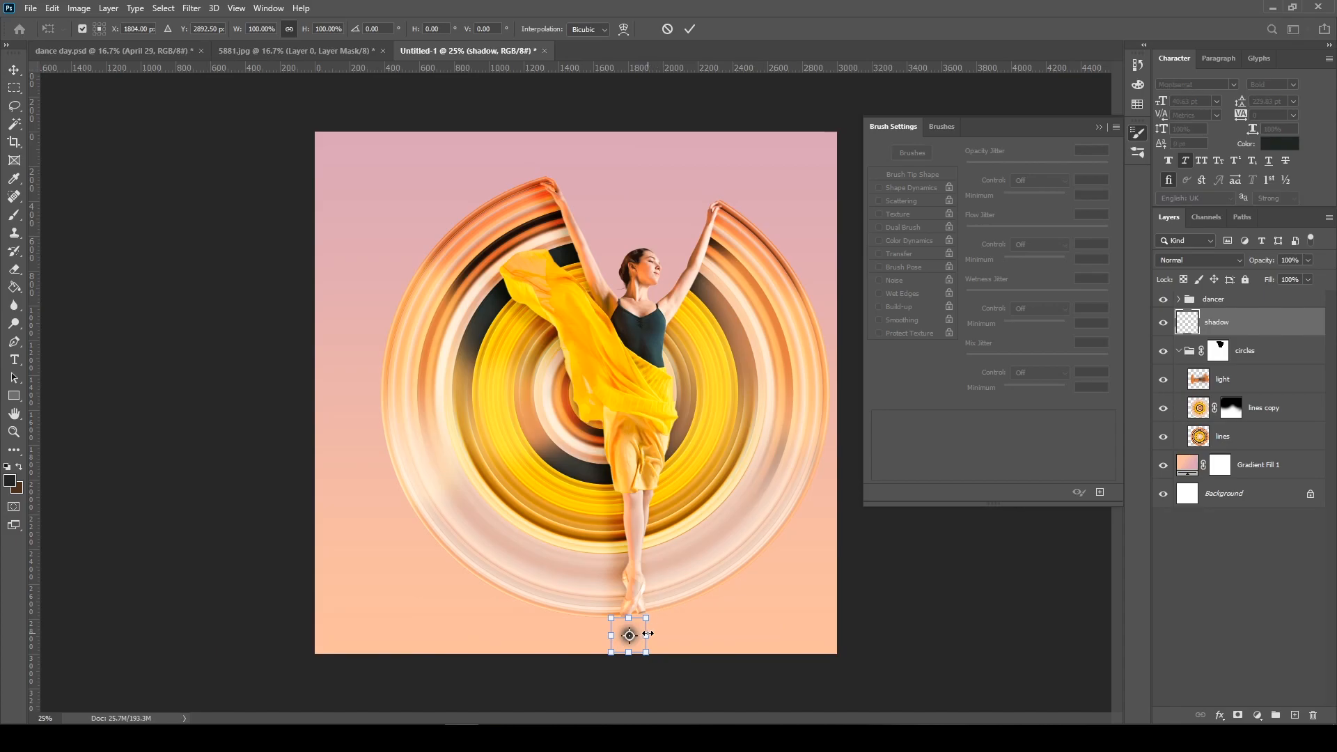
drag(648, 633, 921, 625)
drag(787, 640, 649, 641)
key(Return)
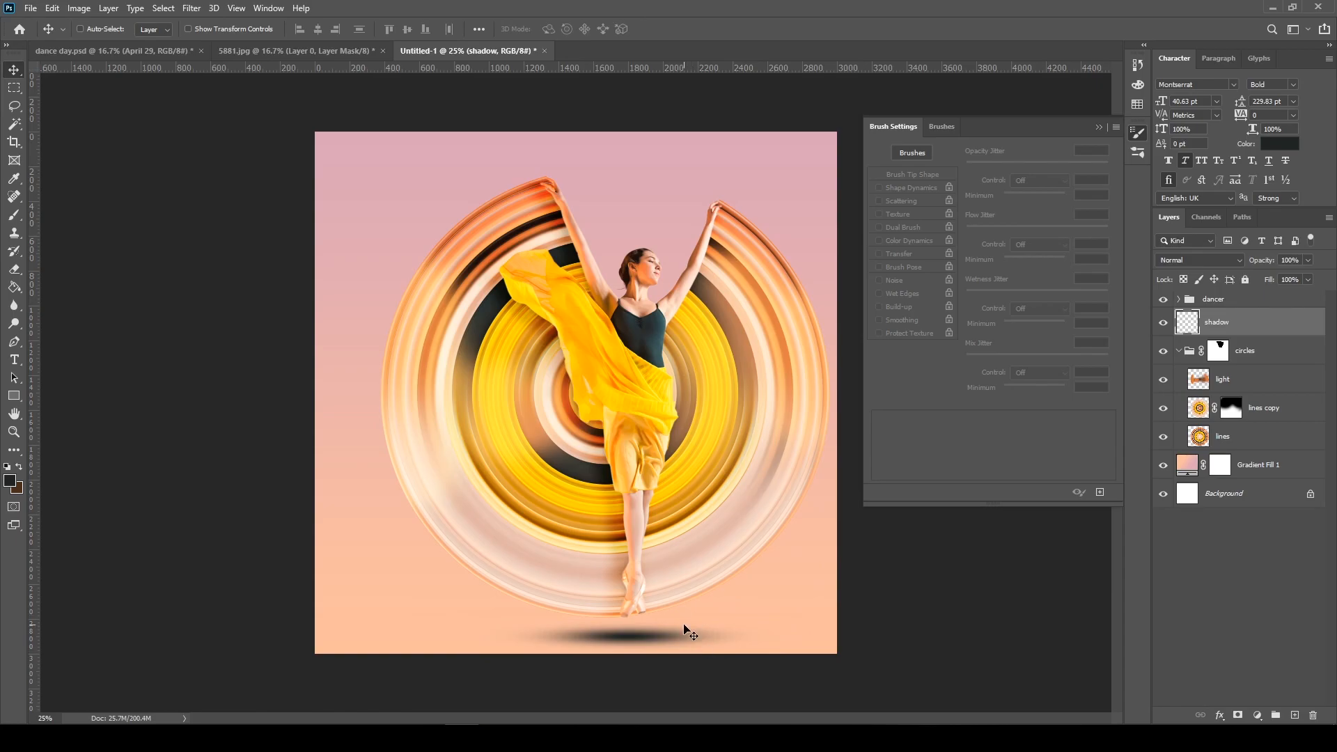
Flatten the stretched shadow to about 97 px high and move it slightly down from the feet
key(ctrl)
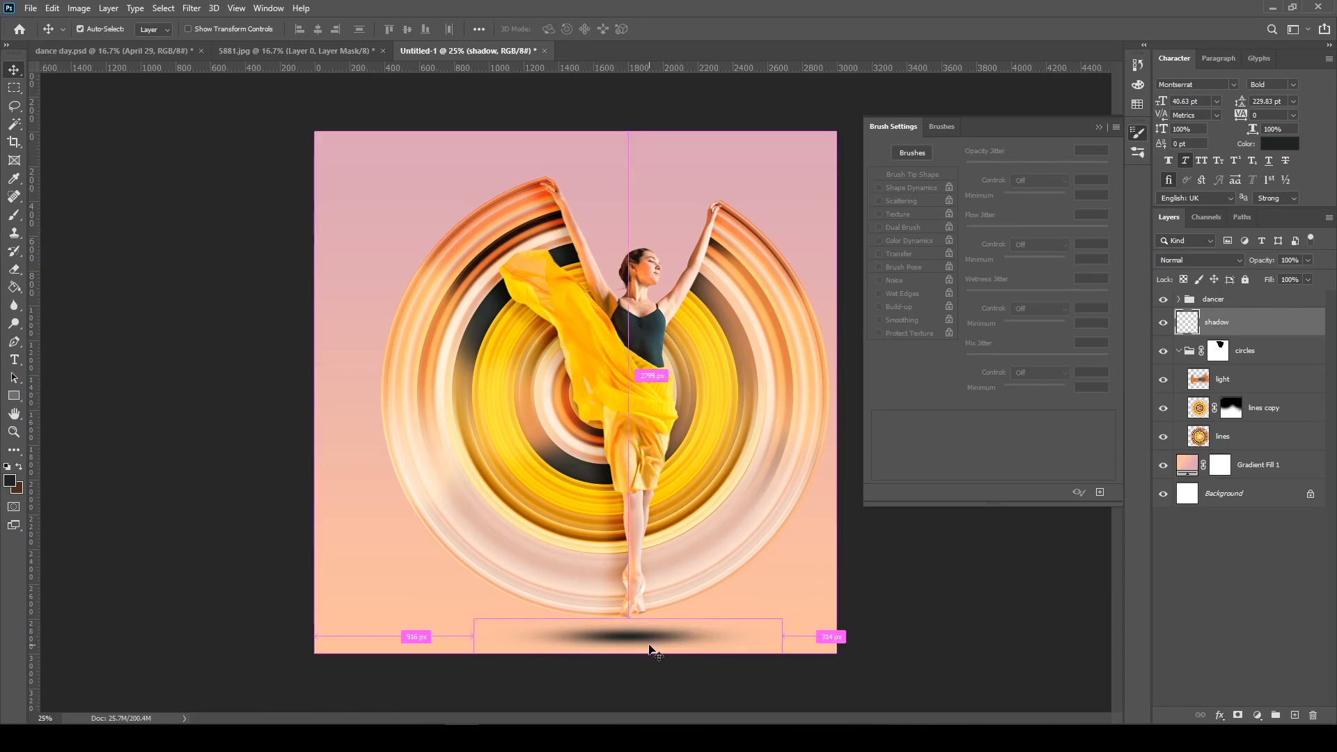
key(ctrl+t)
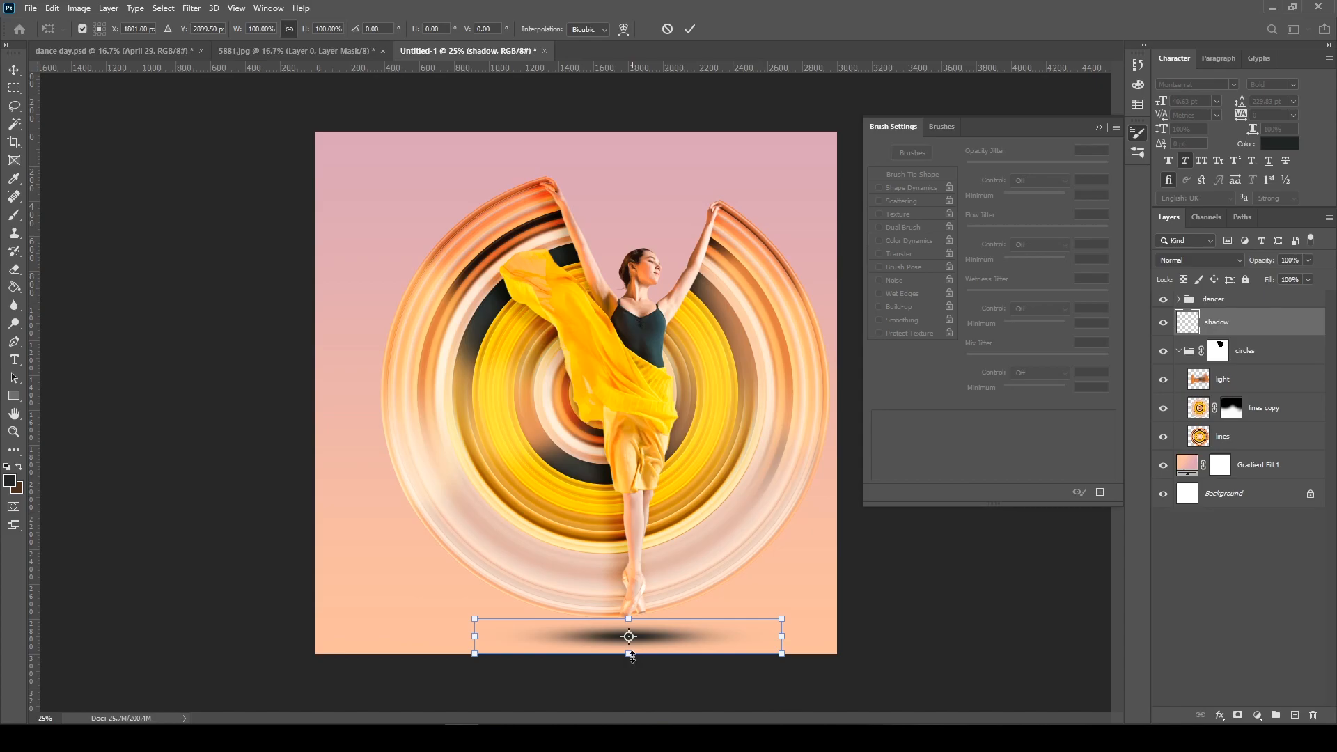
drag(633, 652, 632, 650)
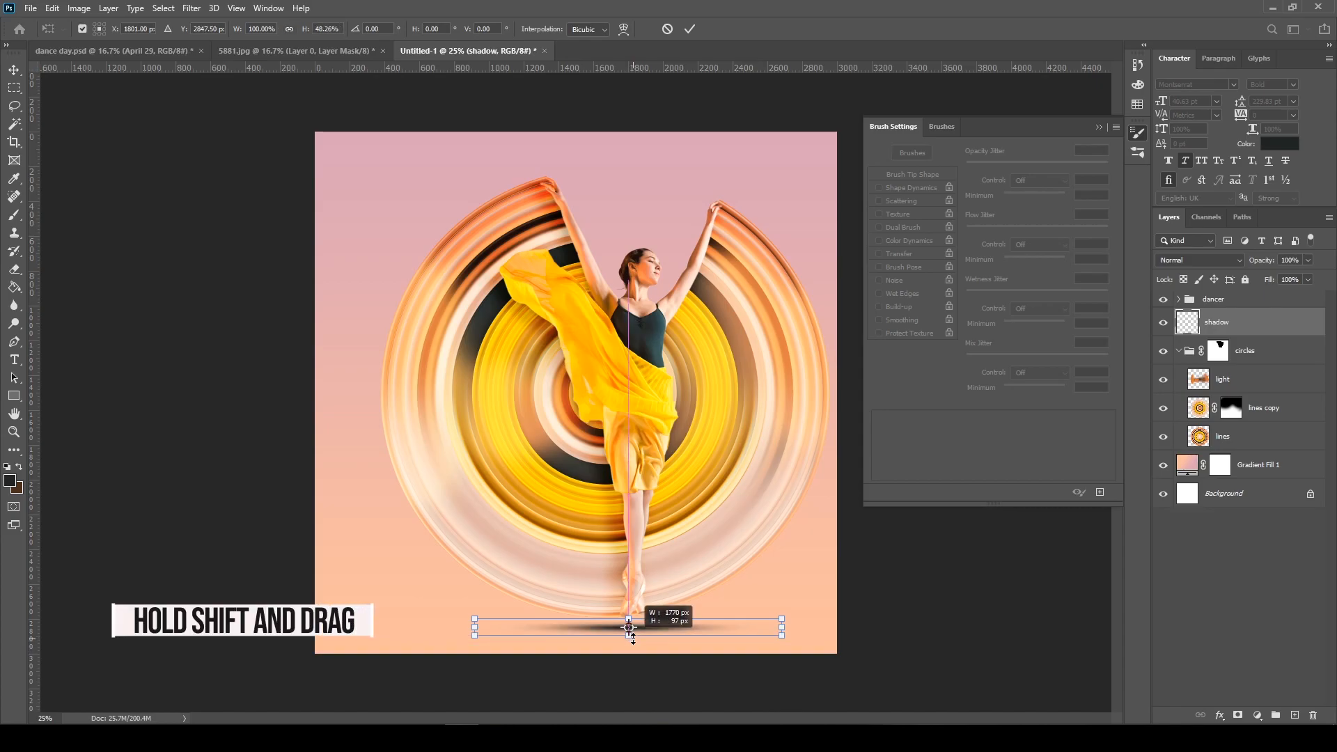
key(Return)
drag(651, 636, 652, 642)
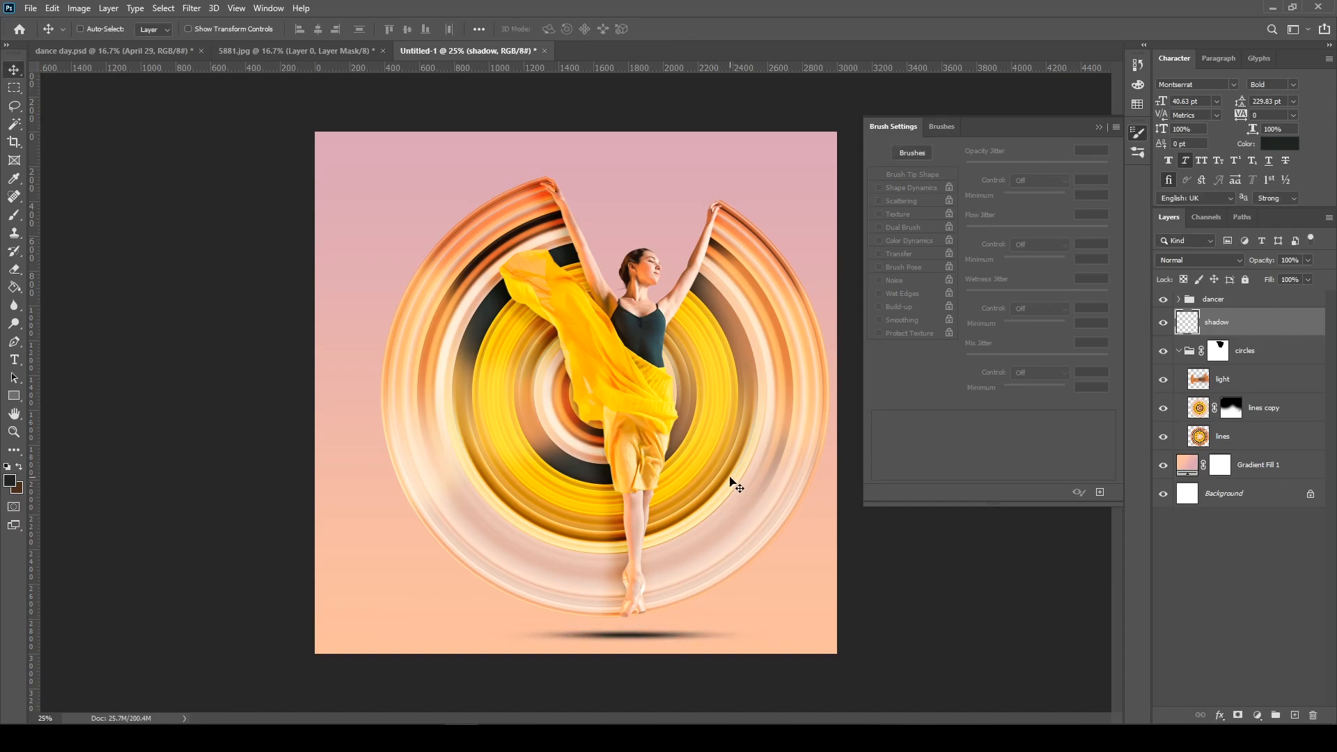
Set the shadow layer's blend mode to Linear Light and its opacity to 40%
key(shift+alt+j)
key(4)
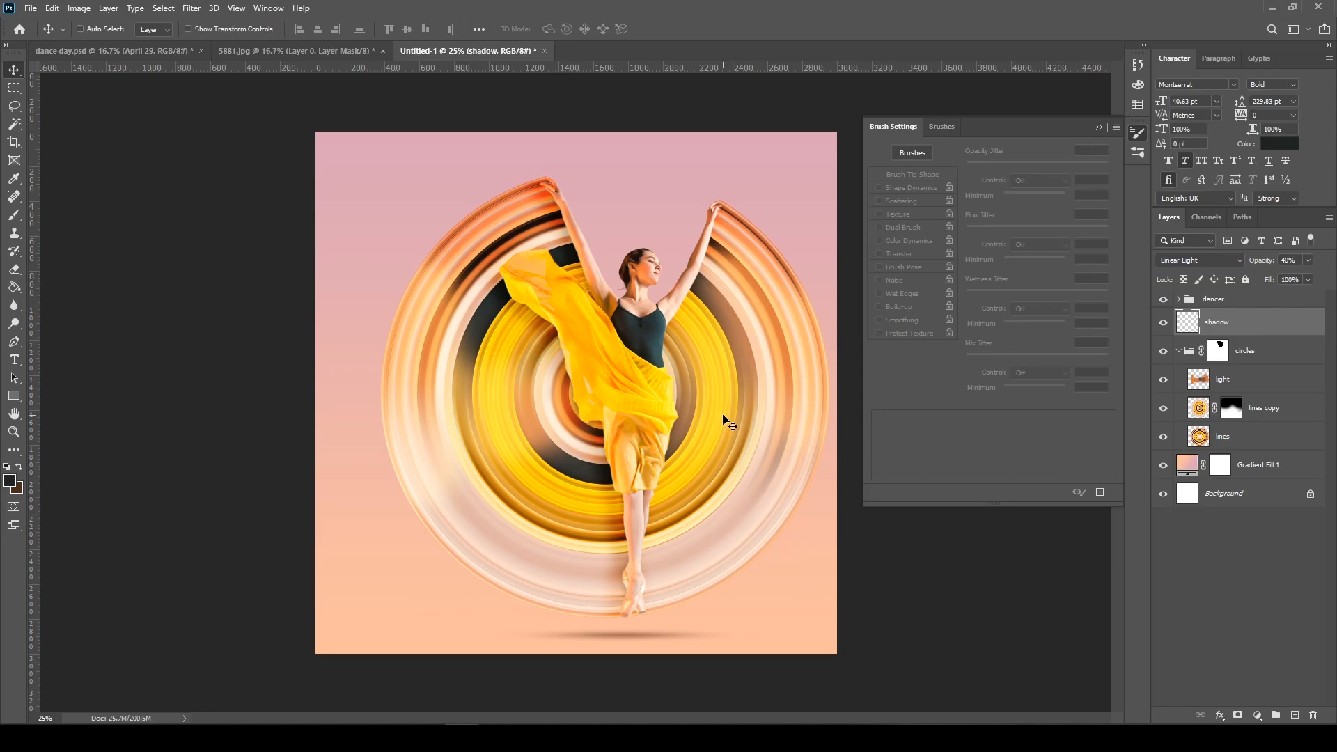
key(ctrl+minus)
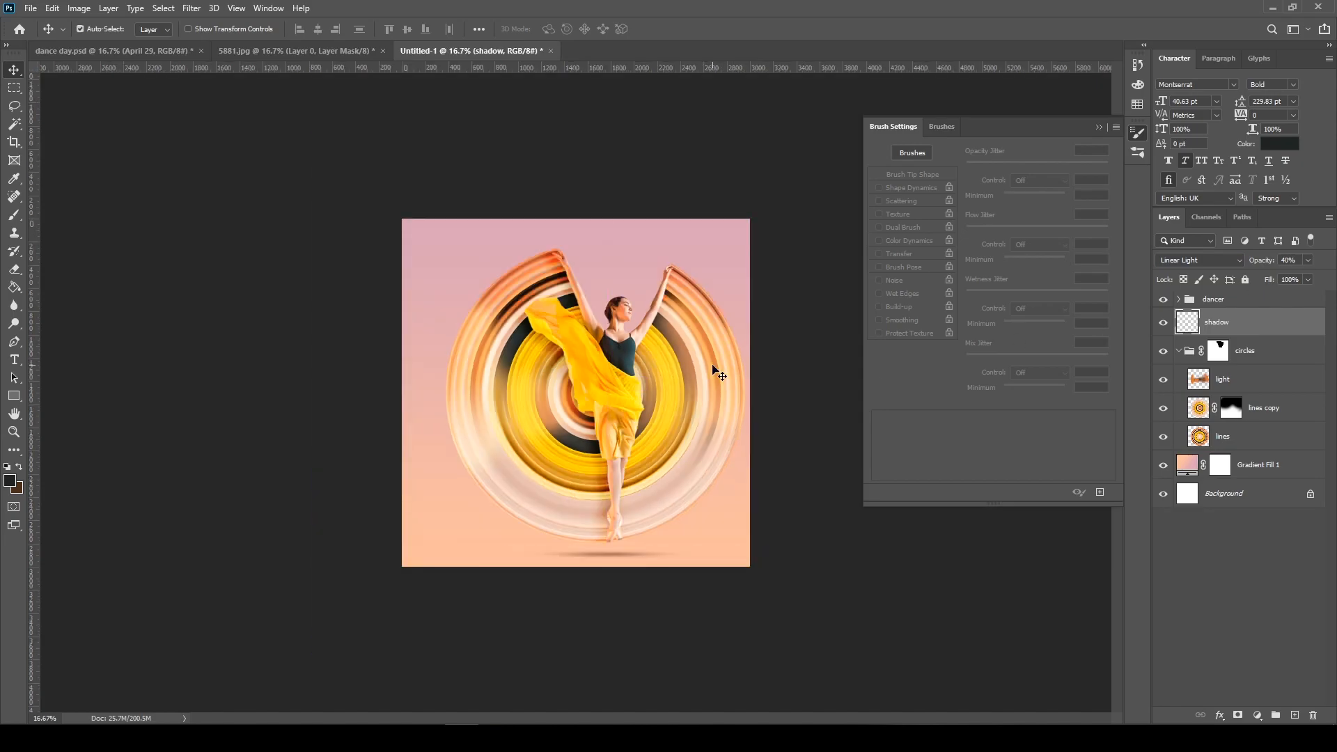
Extend the canvas to the right of the dancer to about 6000 px wide with the Crop tool
click(1099, 129)
key(c)
click(755, 386)
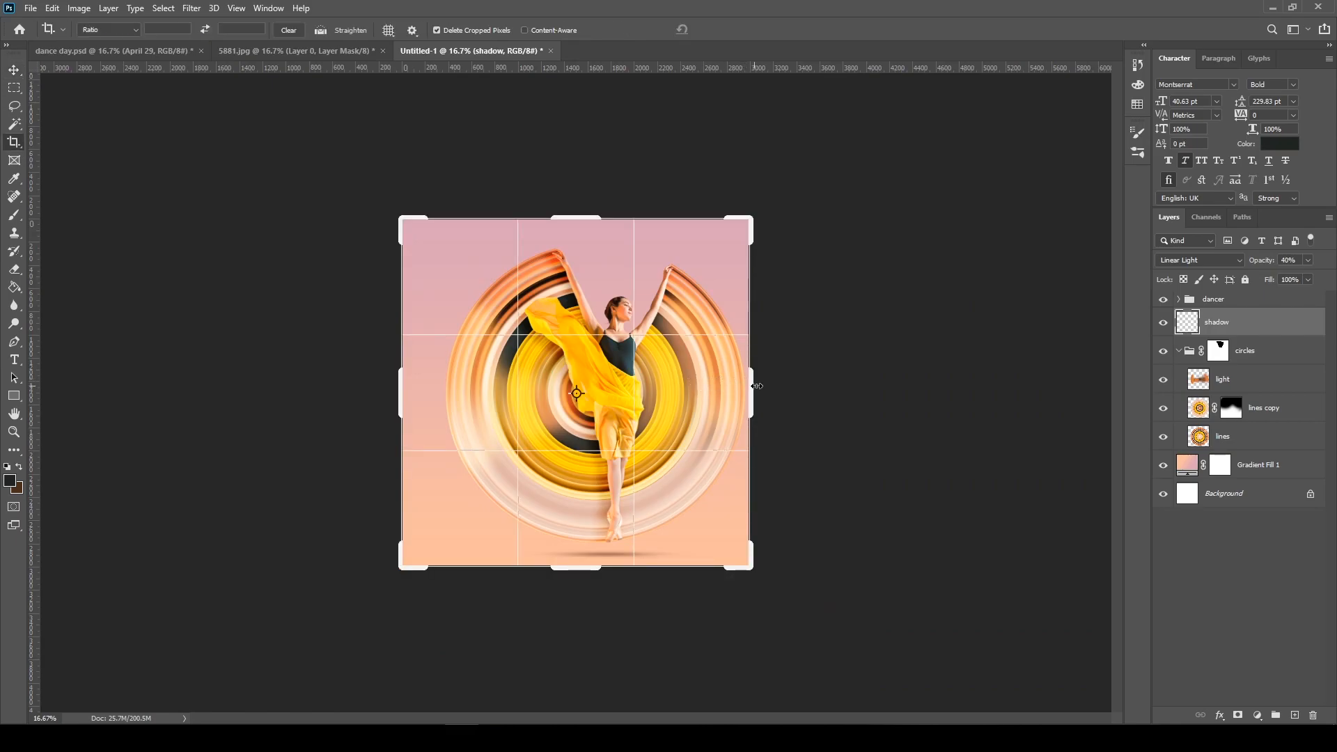
key(Escape)
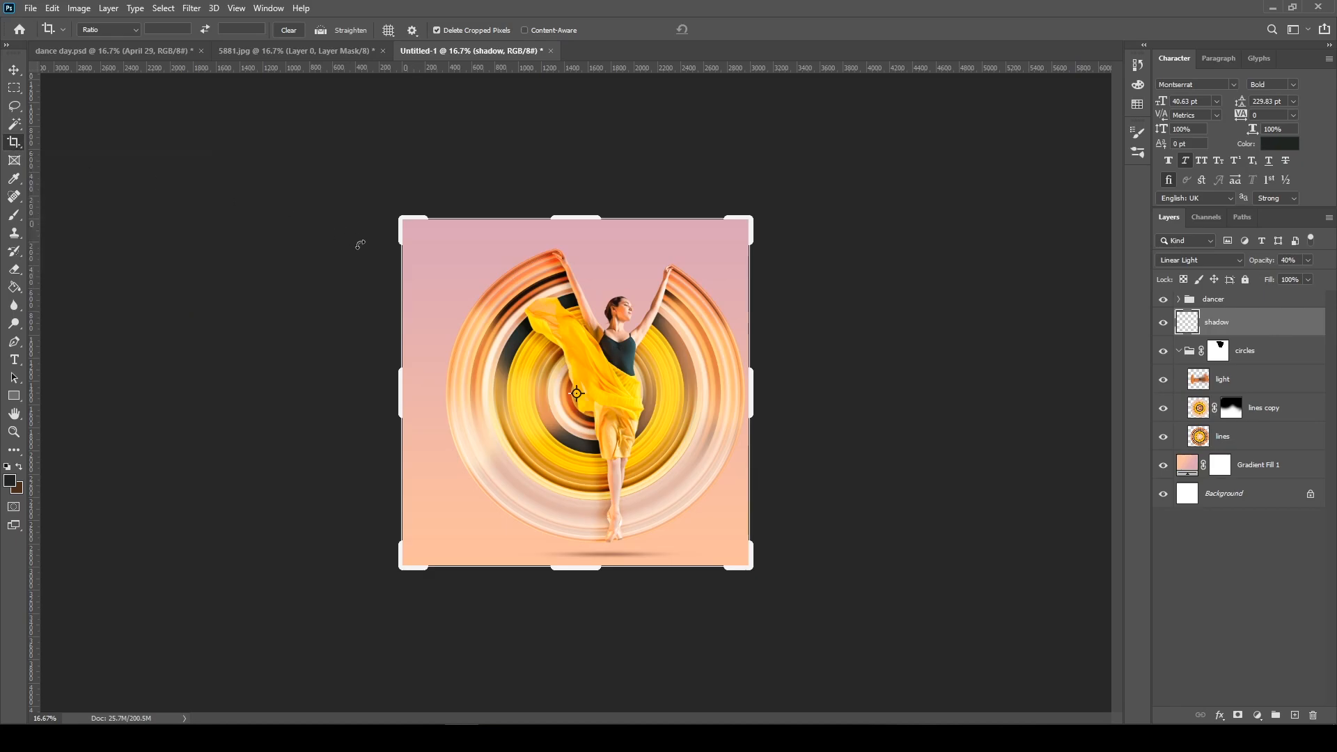
drag(747, 390, 922, 364)
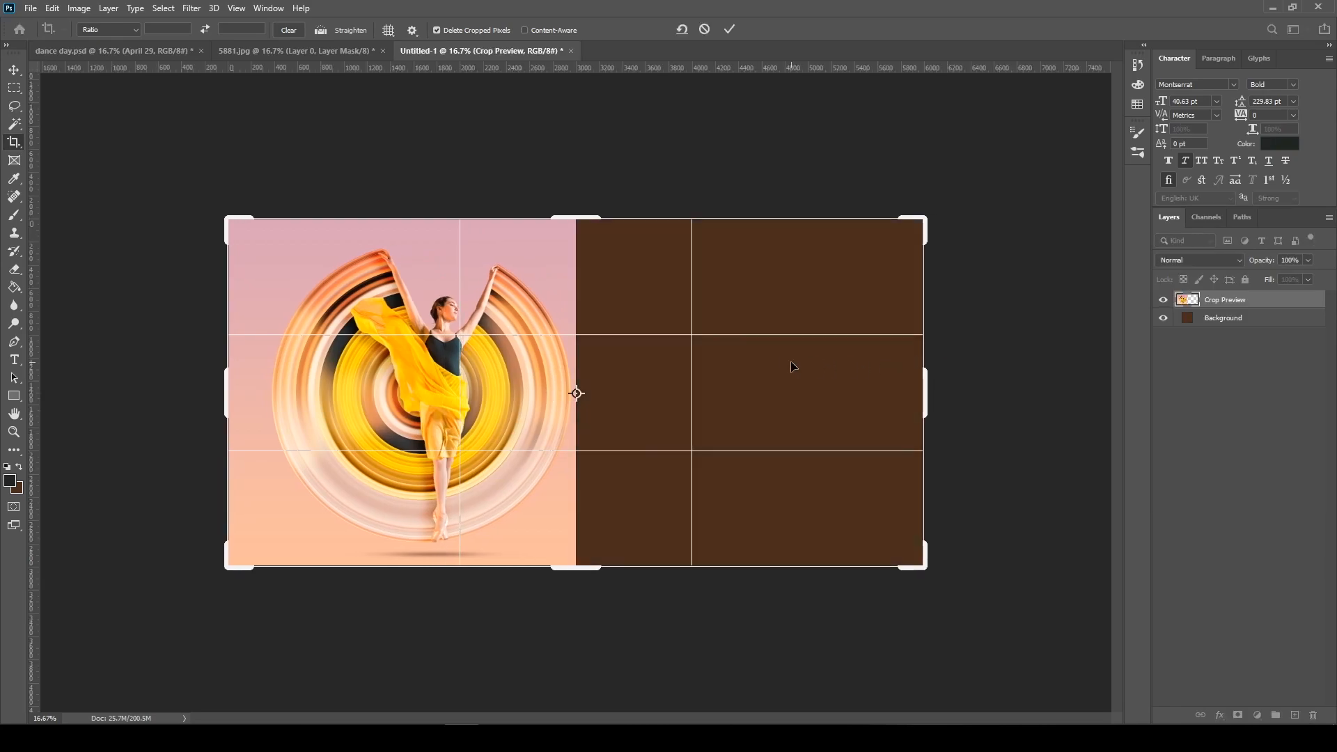
key(Return)
key(v)
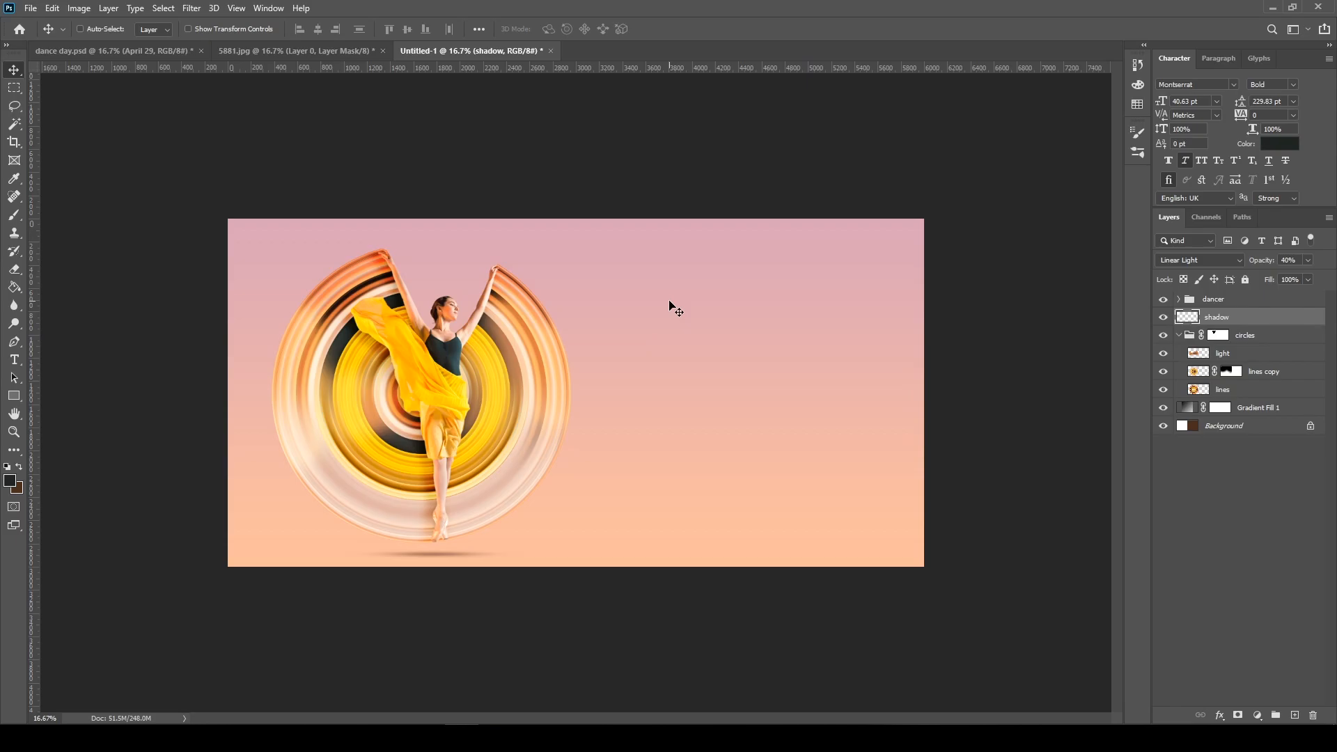
Add the text "Happy" in Montserrat Bold in the empty area beside the dancer and set its size to 125 pt
key(t)
click(647, 310)
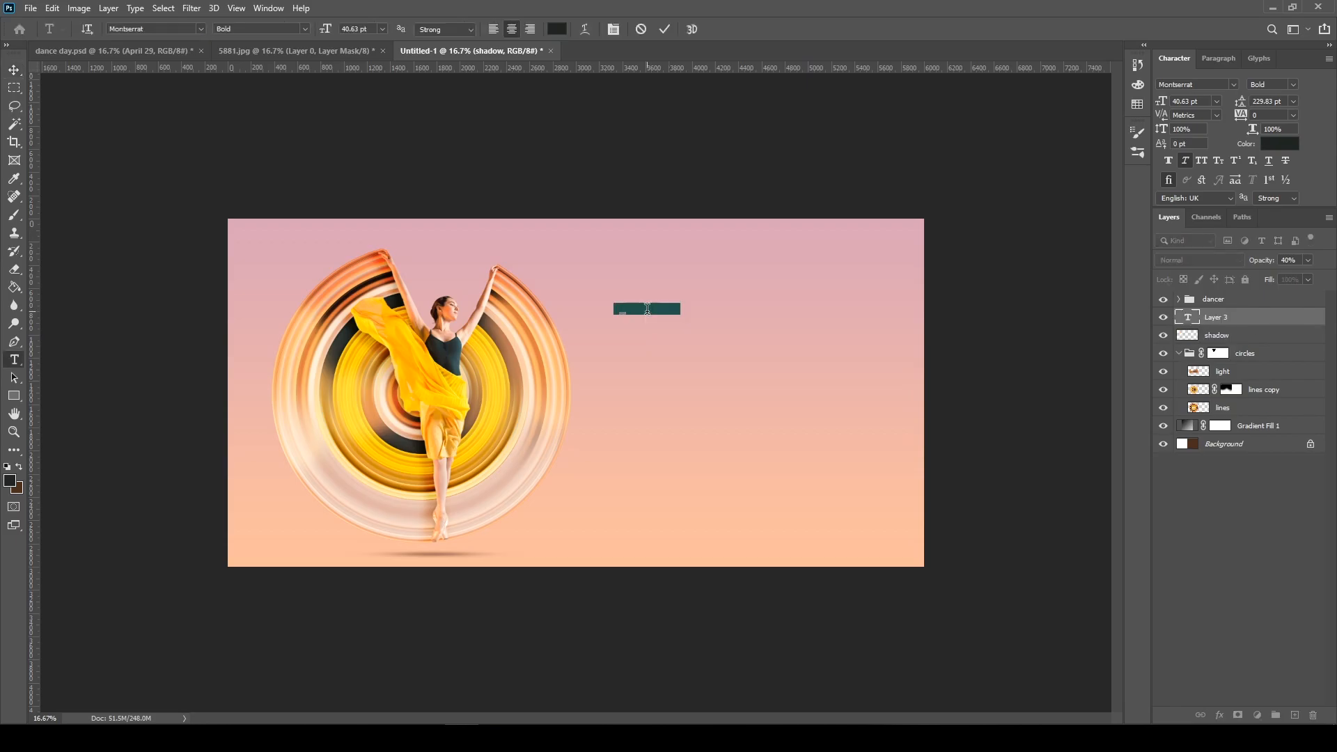
text(Happy)
key(Escape)
key(v)
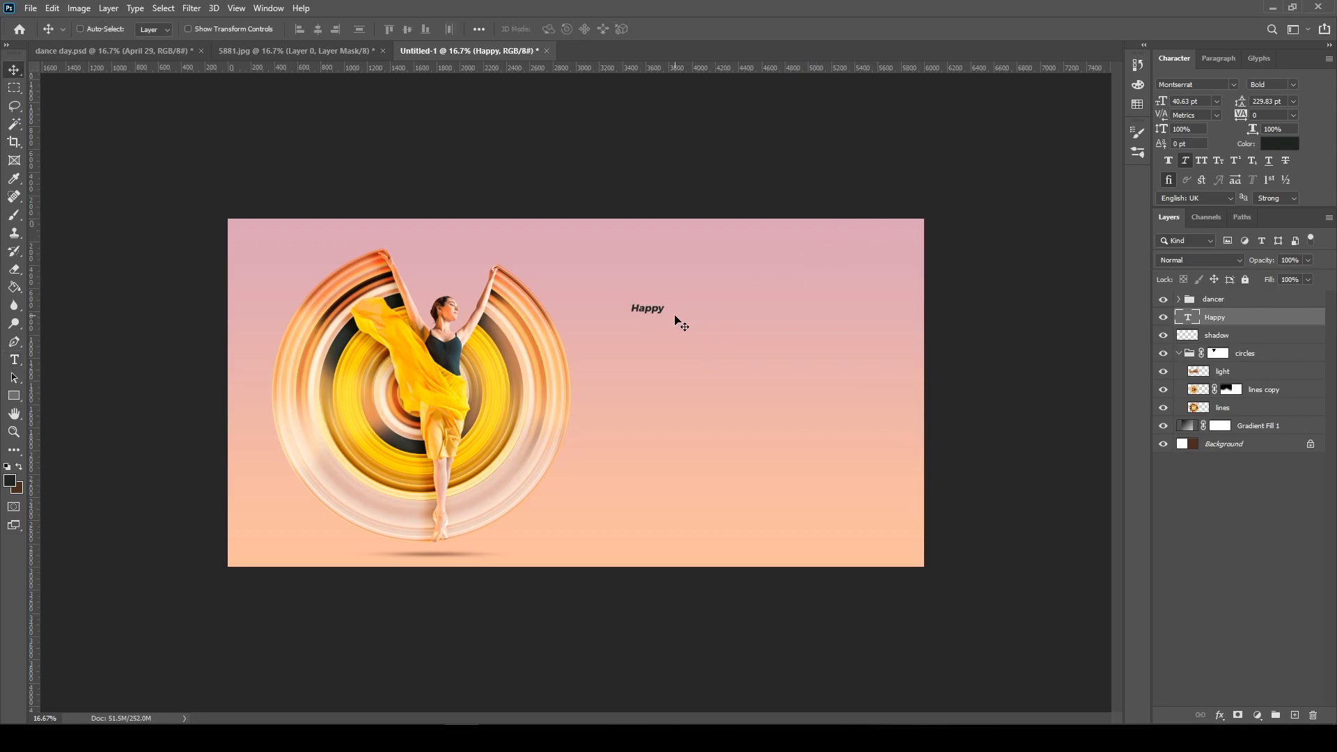
click(1202, 99)
text(125)
key(Return)
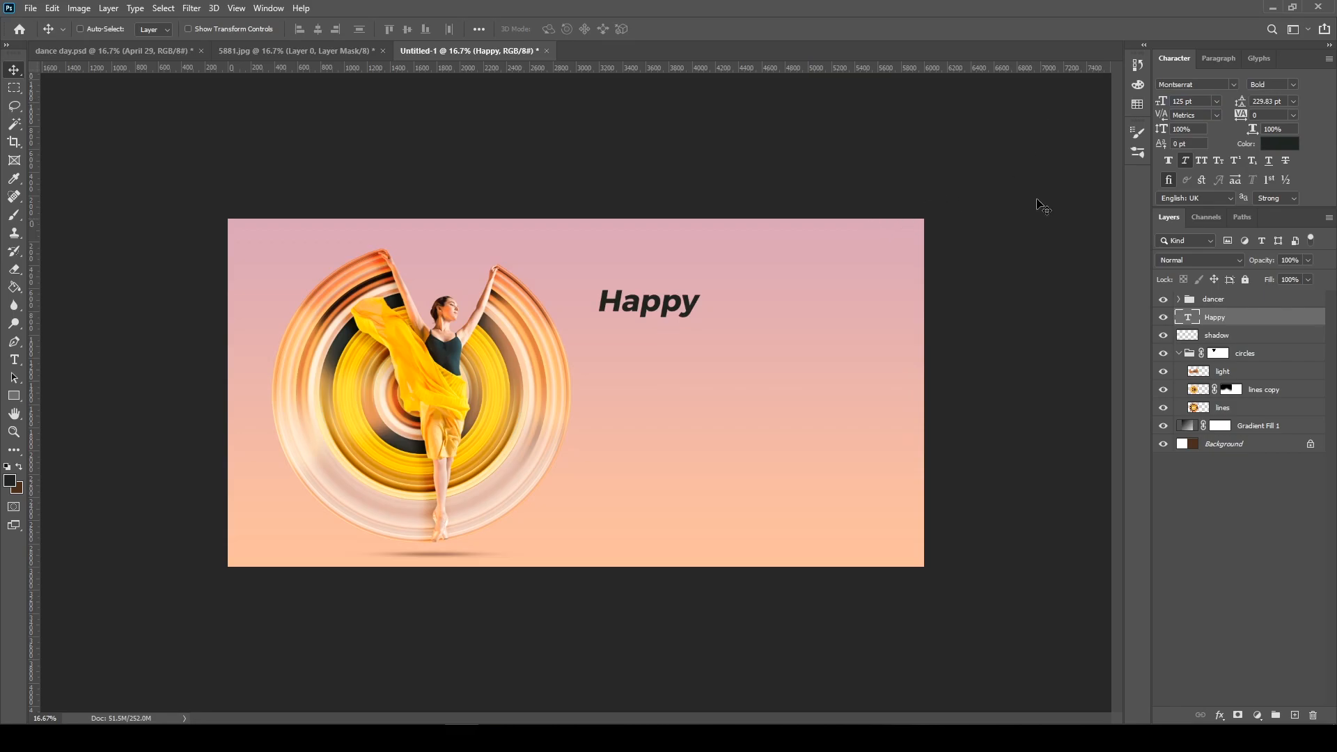
click(1294, 84)
click(1294, 84)
click(1170, 163)
click(1170, 163)
Add a separate text layer reading "International" and place it just below "Happy", shifted slightly to the right
key(t)
click(617, 364)
text(International)
click(14, 69)
drag(668, 355, 792, 328)
key(t)
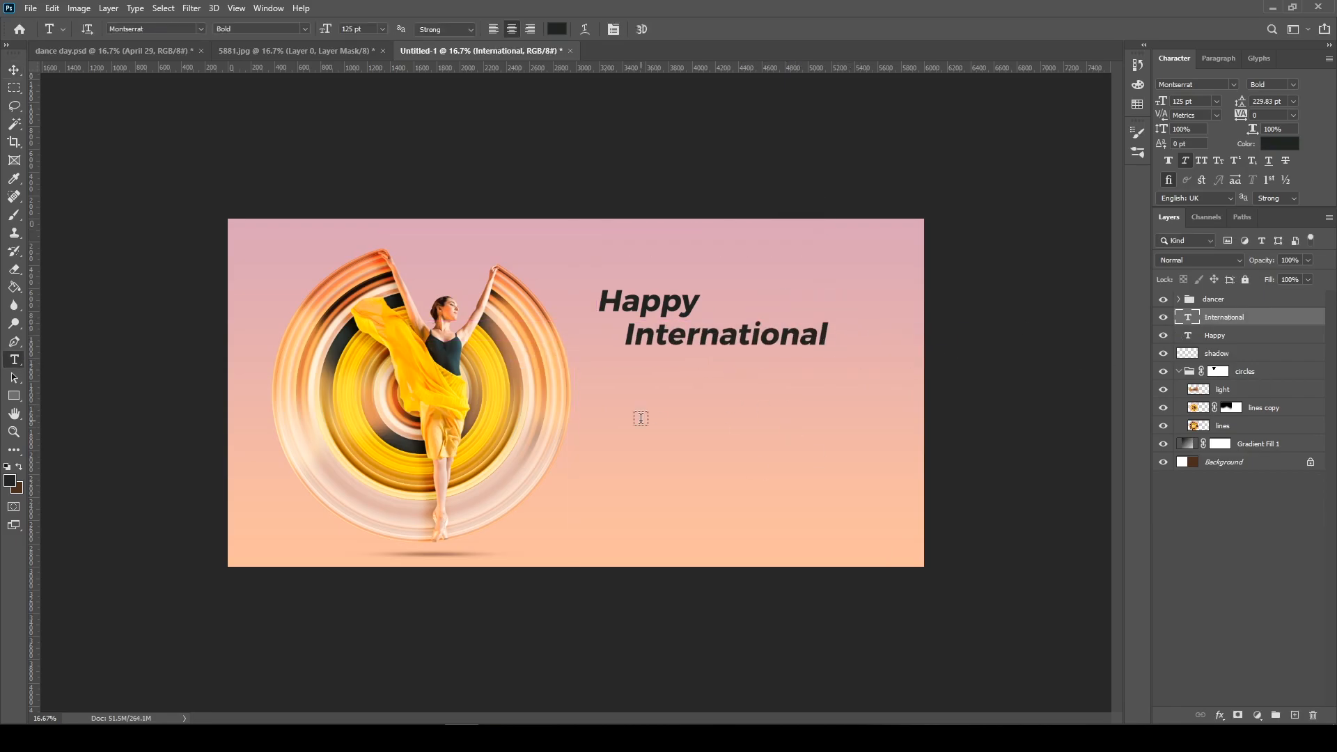
Add the text "Dance" on its own layer below "International" and set its font to Beauty
click(625, 406)
text(Dance)
click(14, 69)
click(1234, 85)
click(1230, 128)
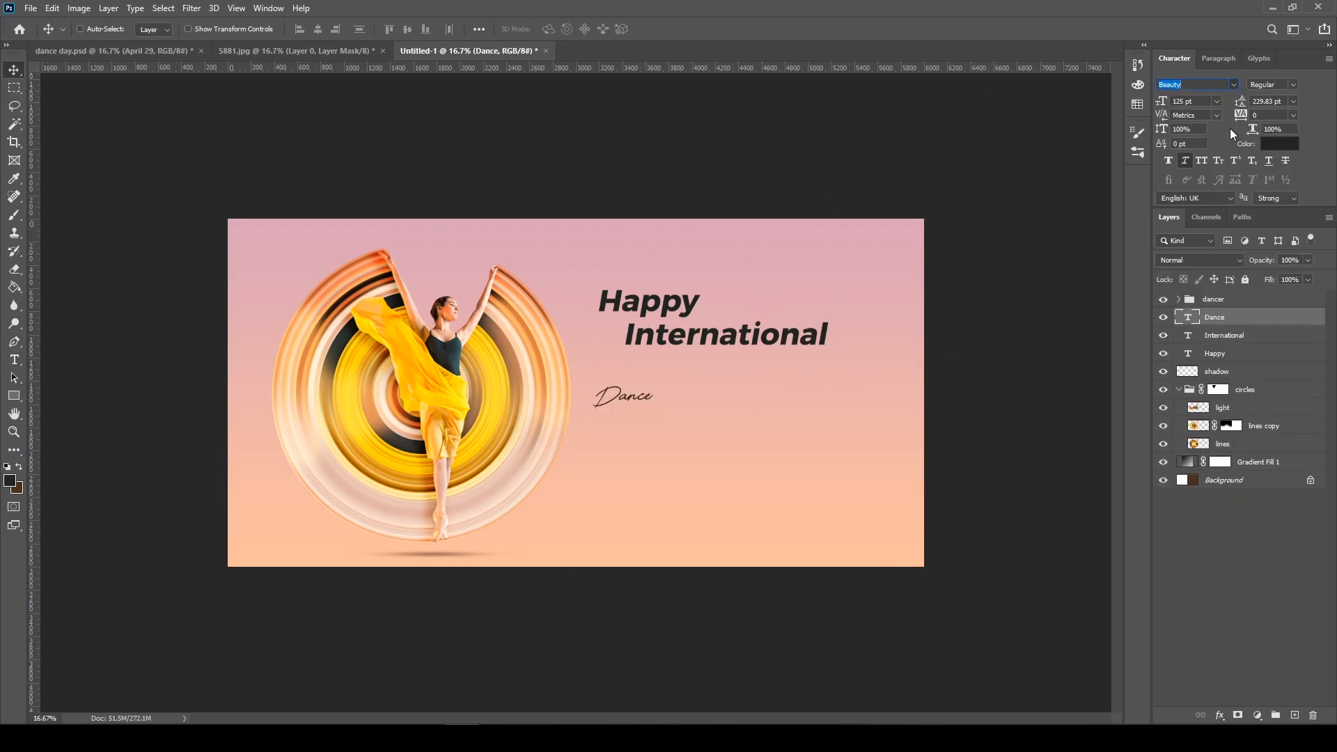
Enlarge the script "Dance" text to about 703 pt and place it directly beneath "International"
key(ctrl+t)
drag(653, 417, 909, 566)
drag(776, 470, 757, 422)
drag(886, 331, 910, 319)
key(Return)
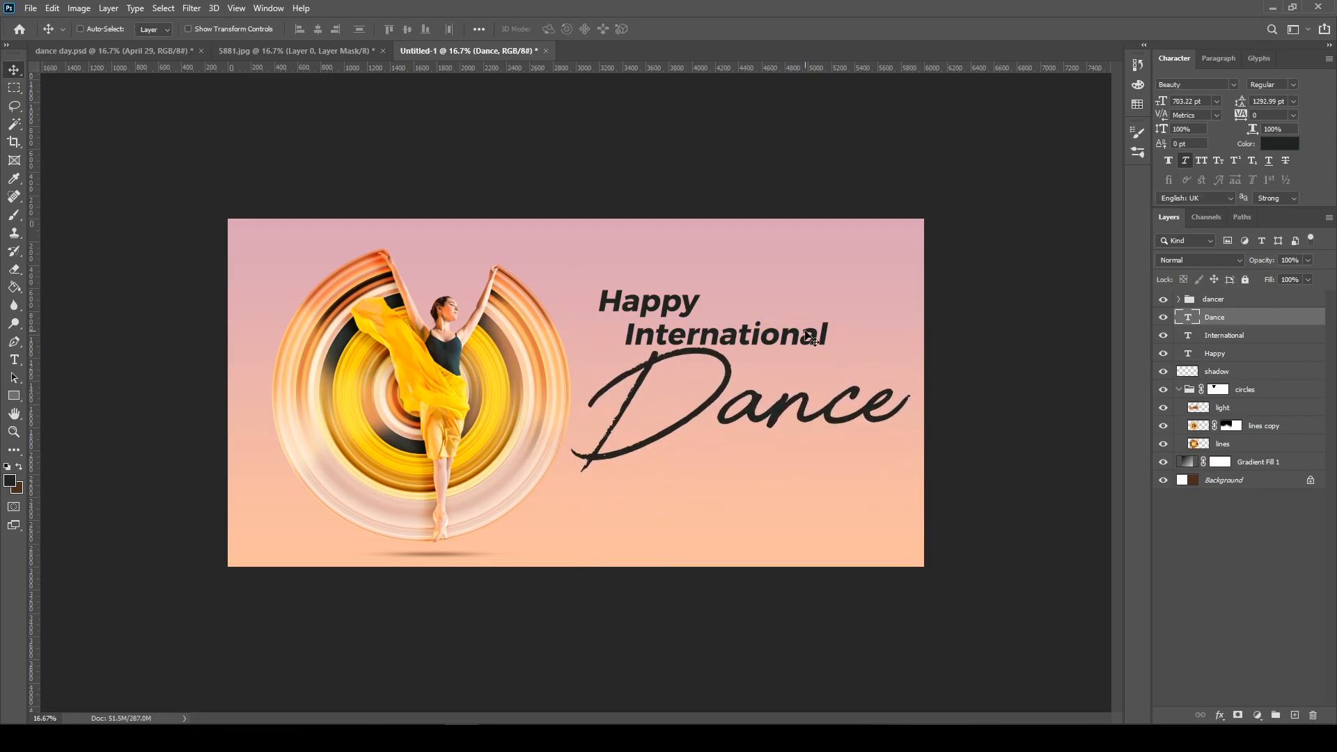
Add a "day" text layer, scale it and place it under the end of the script "Dance"
key(t)
click(764, 510)
text(day)
click(14, 70)
drag(789, 525, 876, 460)
key(ctrl+t)
drag(812, 470, 733, 504)
mouse_move(821, 451)
mouse_down()
mouse_move(779, 440)
mouse_move(846, 426)
mouse_move(836, 457)
mouse_up()
Set the "day" text's font to Montserrat Light
click(1235, 85)
click(1230, 128)
key(ctrl+t)
key(Return)
click(1294, 85)
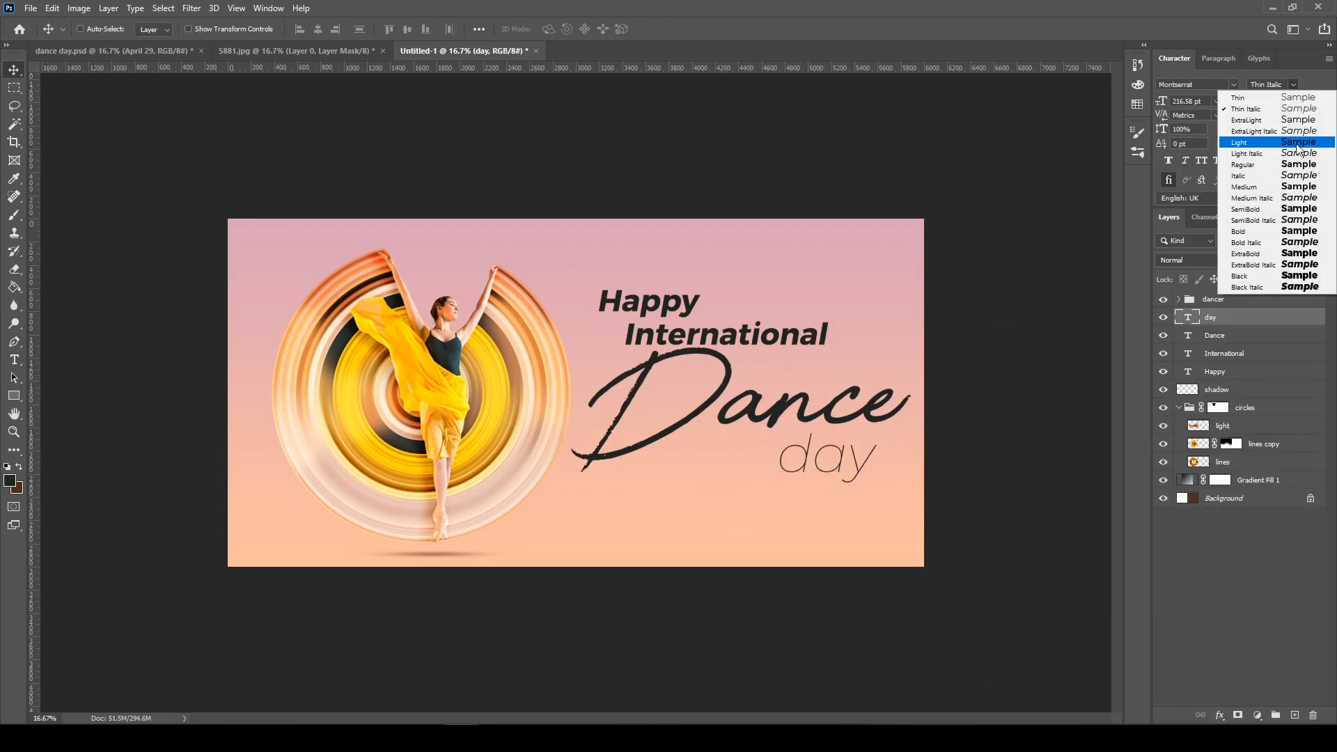
click(1298, 143)
Enlarge "Happy" and "International" and reposition both lines above the script "Dance"
ctrl+click(686, 303)
key(ctrl+t)
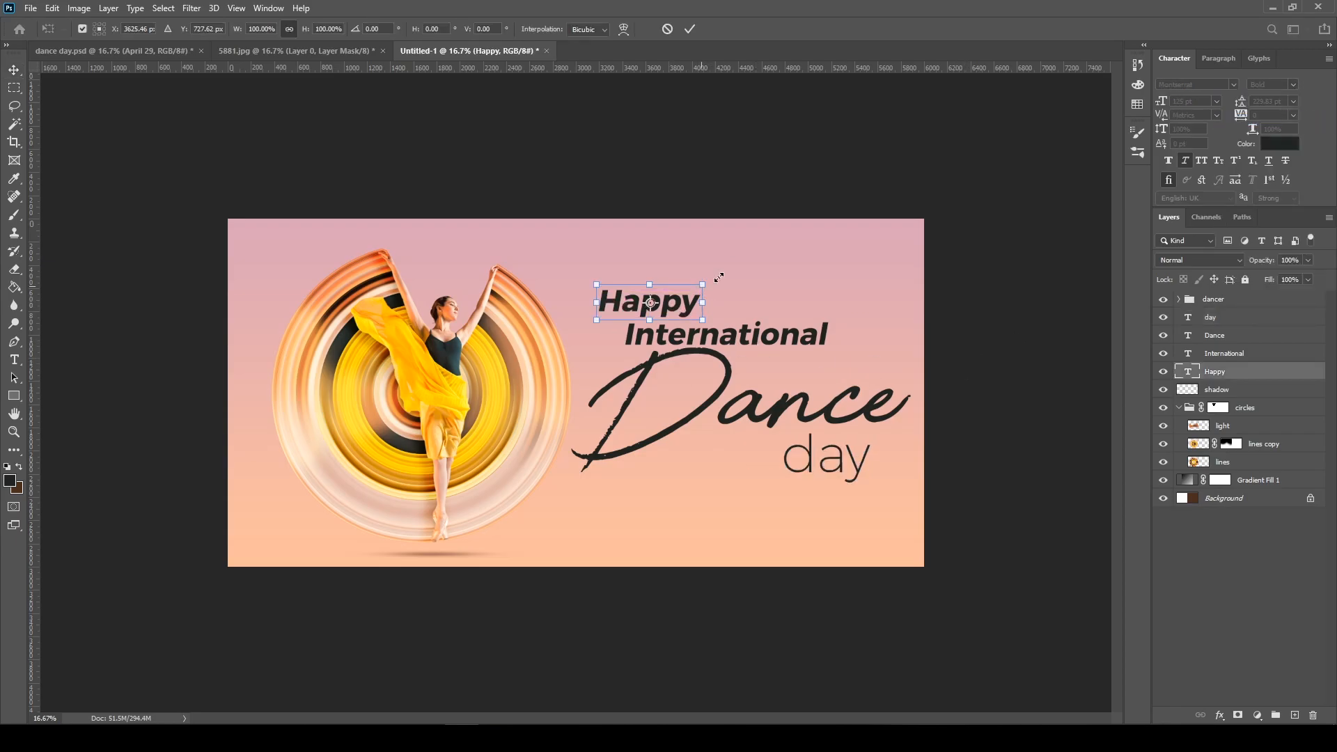
drag(701, 287, 754, 268)
ctrl+click(724, 335)
key(ctrl+t)
drag(830, 319, 934, 291)
drag(773, 326, 753, 312)
drag(685, 276, 647, 275)
Add the text "April 29" beneath the script "Dance", enlarge it and lower its fill to fade it
click(649, 526)
text(April 29)
key(ctrl+Return)
key(ctrl+t)
drag(711, 500, 743, 491)
key(Return)
drag(1270, 280, 1237, 280)
Set the script "Dance" text to white (ffffff) and the "day" text to a light tint
ctrl+click(804, 405)
click(1280, 143)
drag(942, 352, 867, 269)
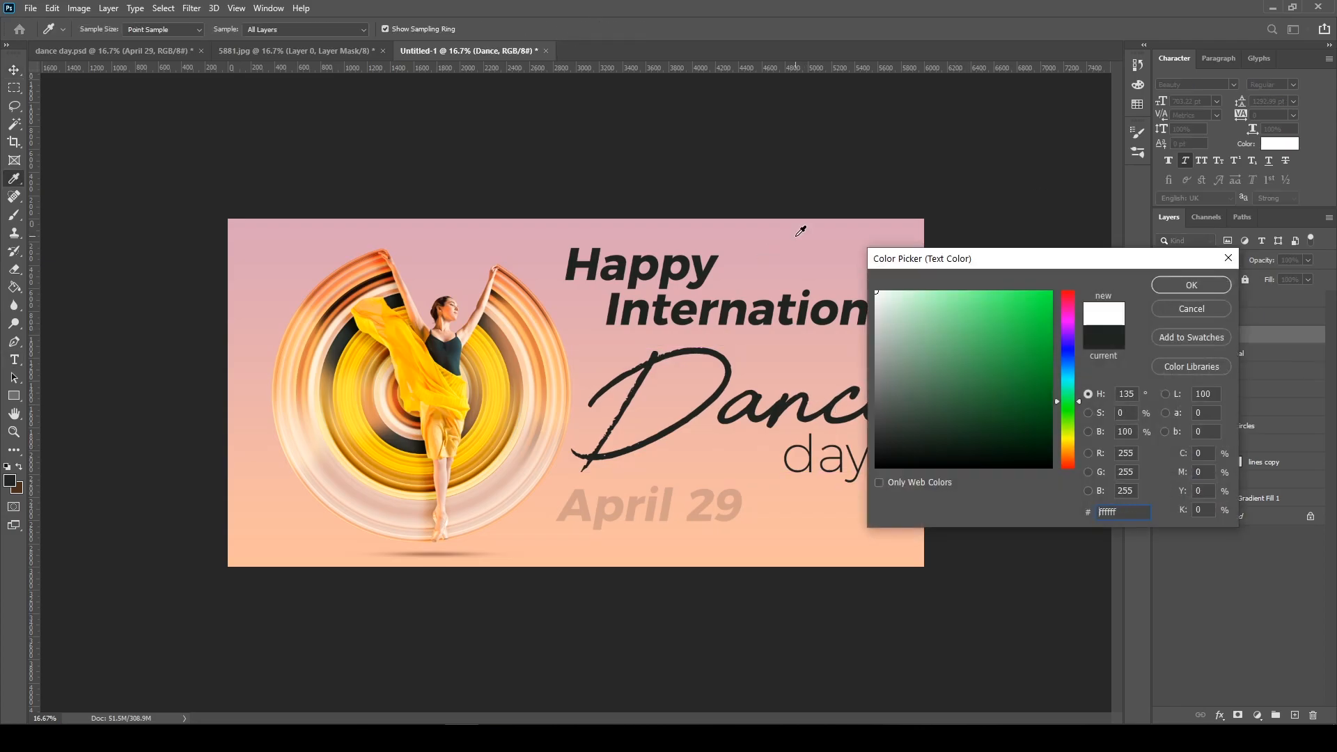
key(Return)
click(1226, 318)
click(557, 30)
click(515, 488)
key(Return)
Recolour the "Happy" text to a dark mauve that matches the background
click(1232, 389)
click(556, 29)
click(558, 311)
click(523, 308)
click(1192, 285)
Recolour the "International" text to a muted dusty pink, about b28c96
click(1225, 354)
click(557, 29)
click(698, 268)
click(542, 302)
click(558, 299)
click(916, 352)
click(893, 353)
click(725, 272)
click(699, 268)
click(913, 344)
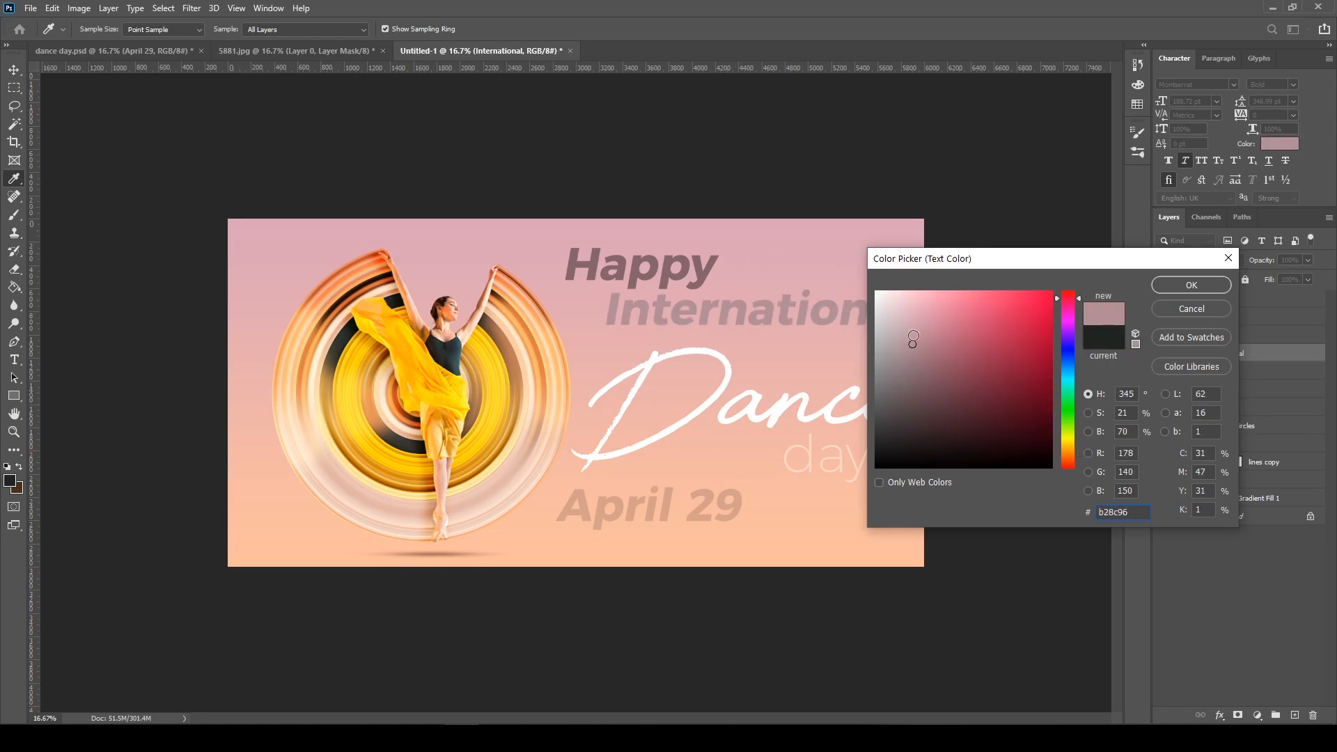
click(1192, 285)
Duplicate the white script "Dance" text layer
key(v)
click(1226, 335)
right_click(1285, 336)
click(1188, 195)
key(Return)
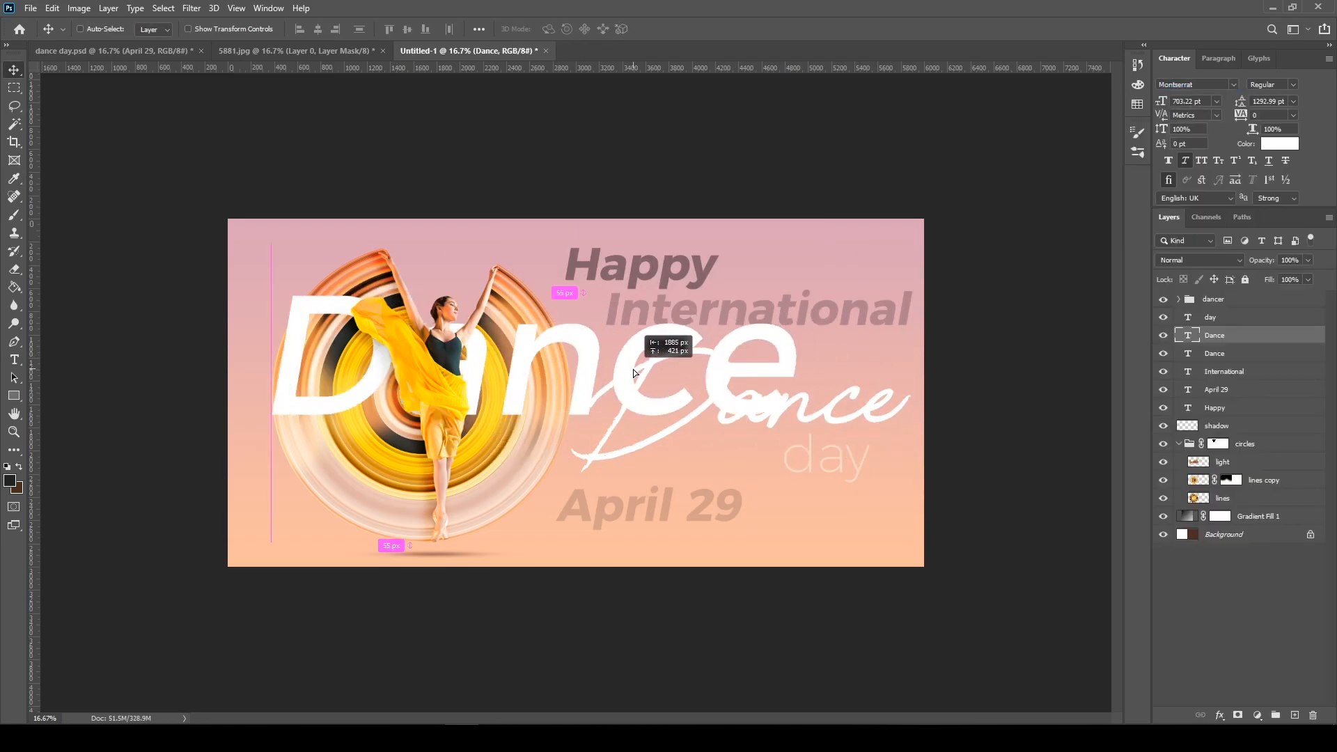
Set the duplicated "Dance" text to Montserrat Regular and enlarge it to about 908 pt so it spans the canvas
key(ctrl+t)
drag(801, 278, 931, 202)
drag(713, 302, 668, 338)
drag(884, 262, 911, 249)
key(Return)
drag(846, 326, 845, 352)
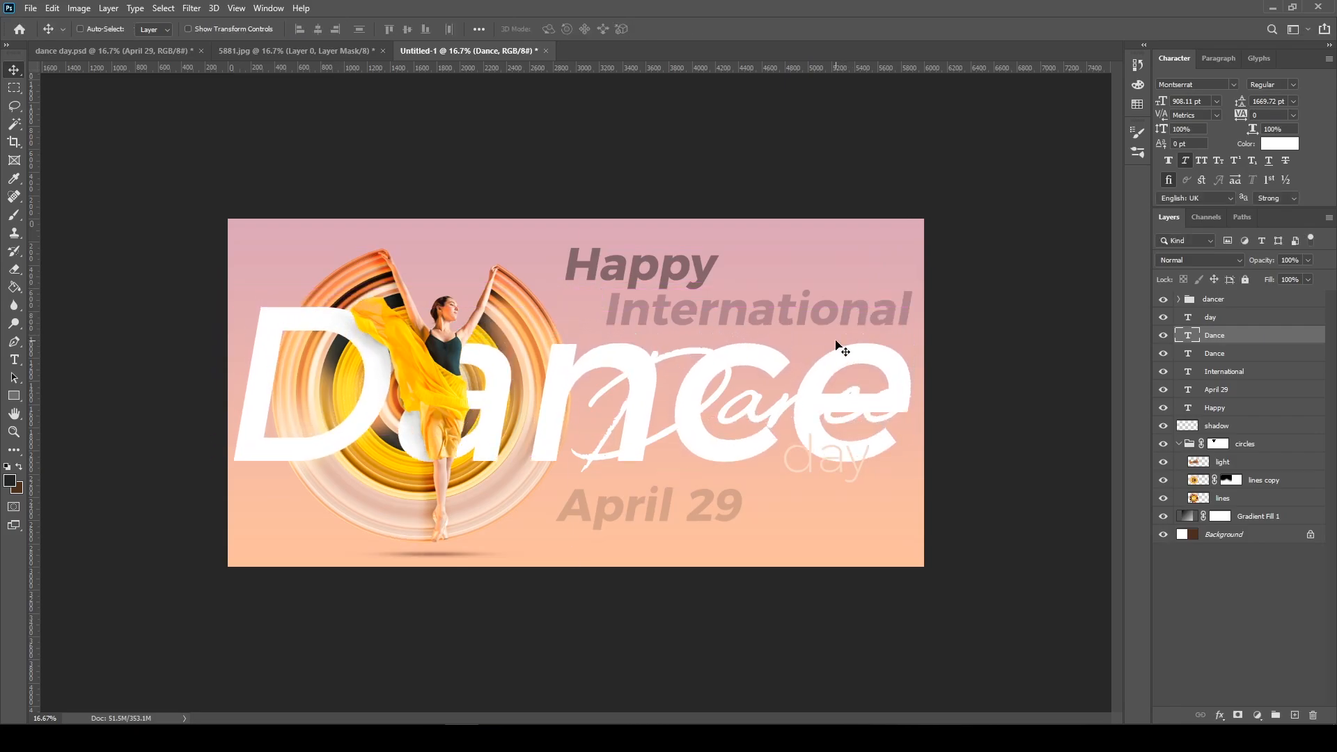
Colour the oversized "Dance" text black (000000) and lower its layer opacity to 5%
key(t)
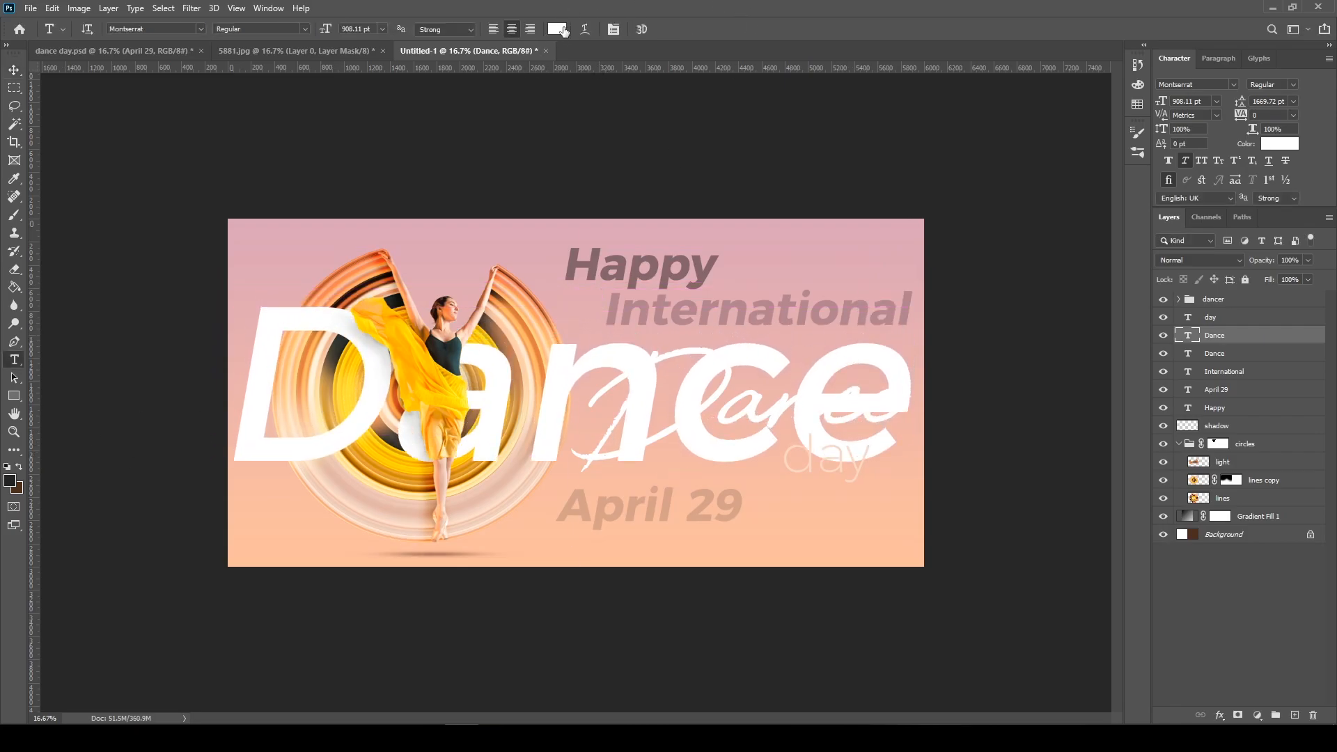
click(534, 29)
text(000000)
click(1188, 286)
click(1310, 261)
drag(1251, 274, 1249, 274)
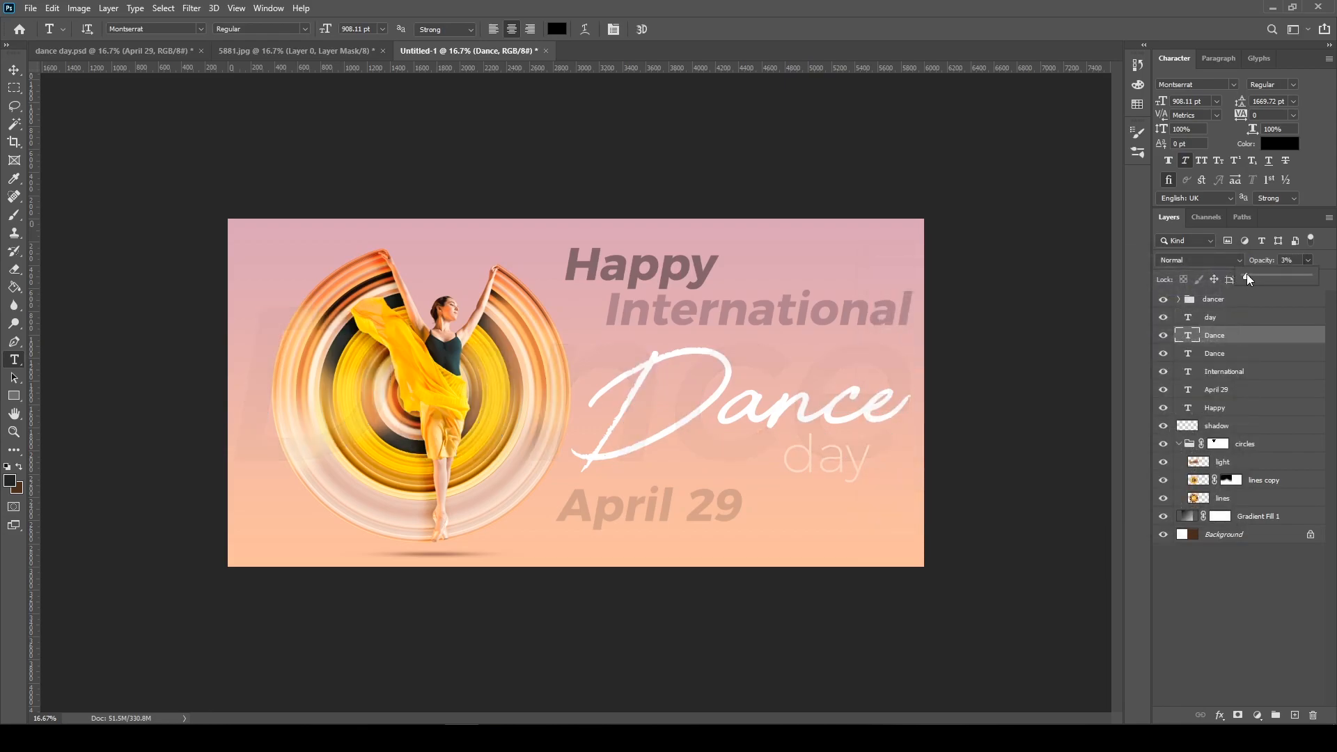
Move the oversized "Dance" layer directly above Gradient Fill 1, outside and below the circles group
drag(1271, 336, 1266, 507)
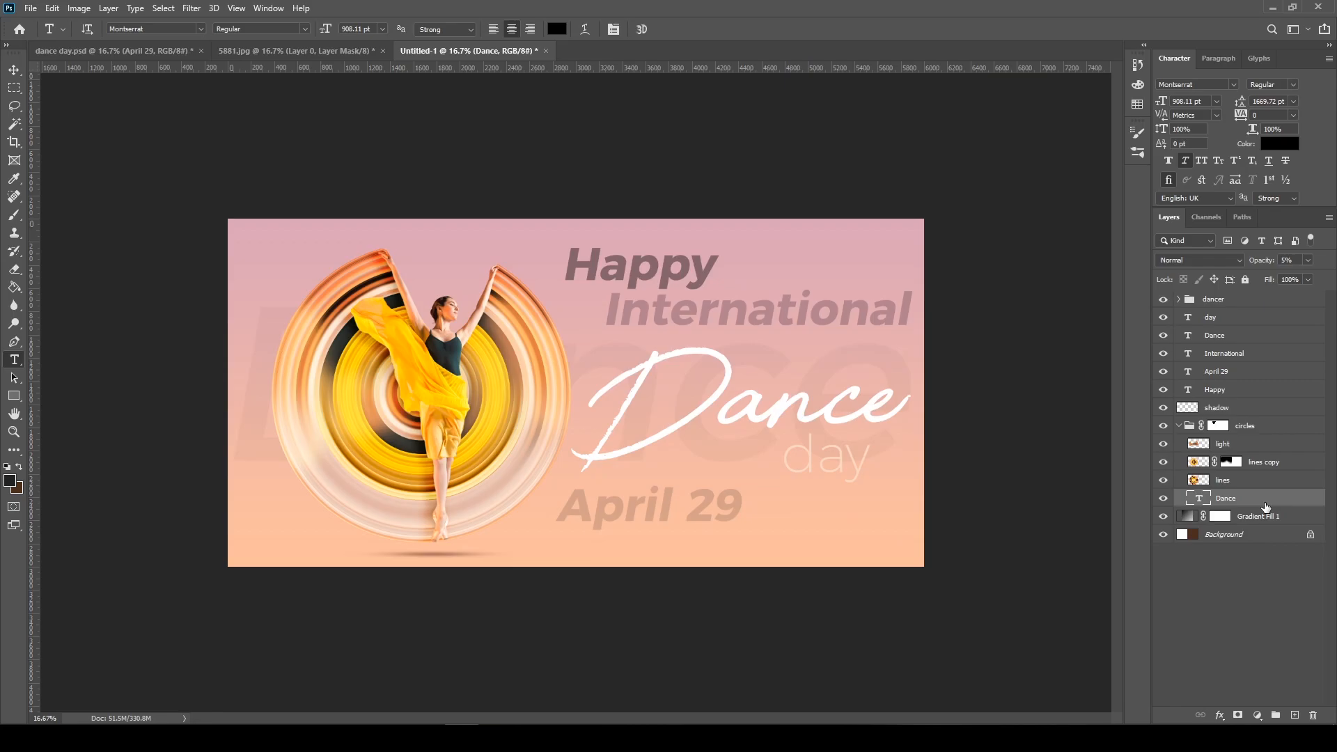
key(v)
drag(891, 374, 849, 491)
drag(1239, 500, 1229, 509)
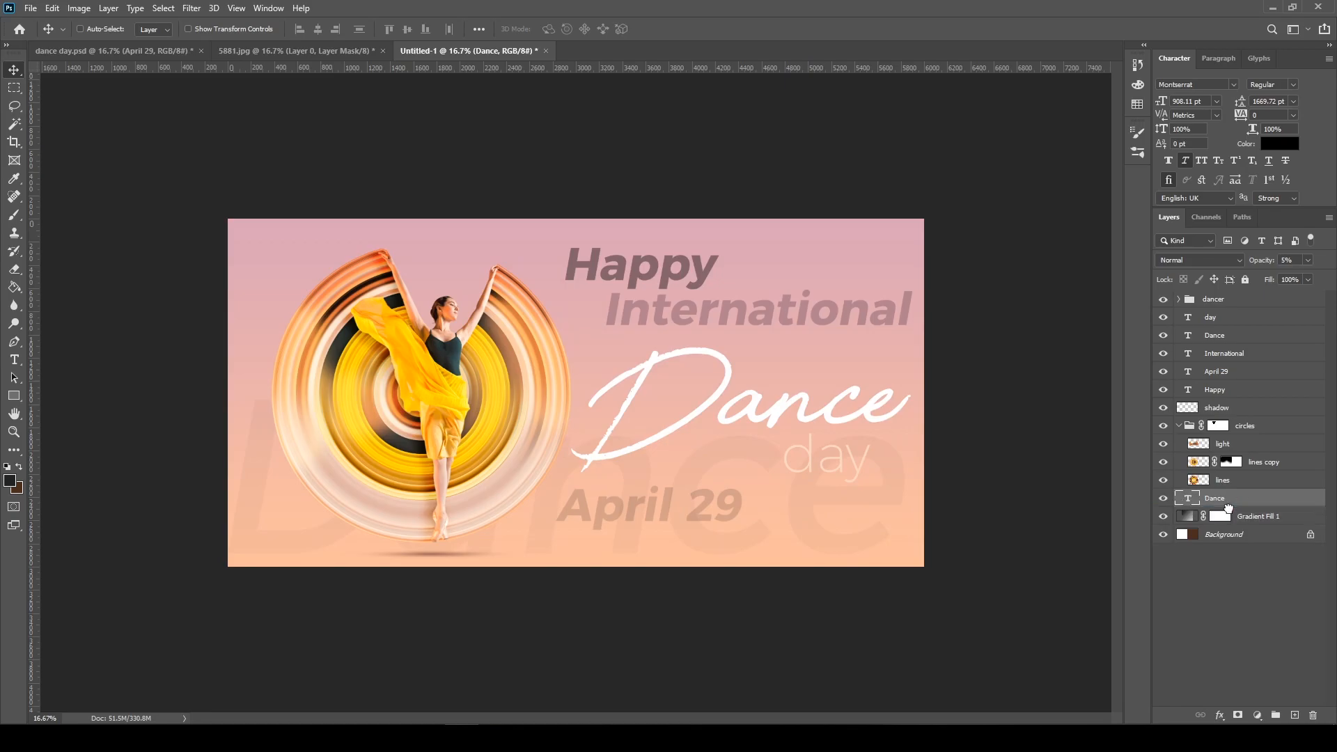
Position the faint oversized "Dance" text across the upper part of the canvas, keeping it at 5% opacity
drag(781, 420, 775, 245)
key(3)
key(1)
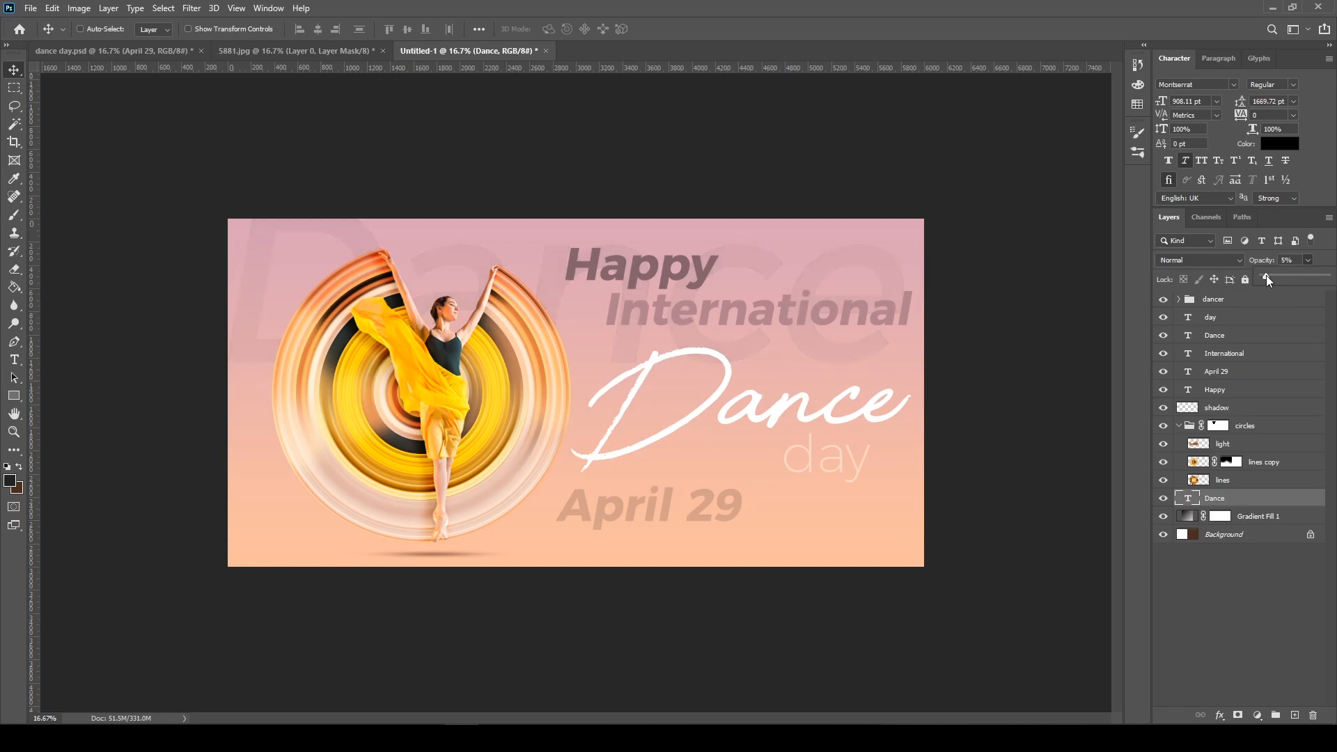
click(733, 292)
drag(732, 292, 737, 313)
Add a new layer above the dancer group and fill it with black (000000)
click(1277, 305)
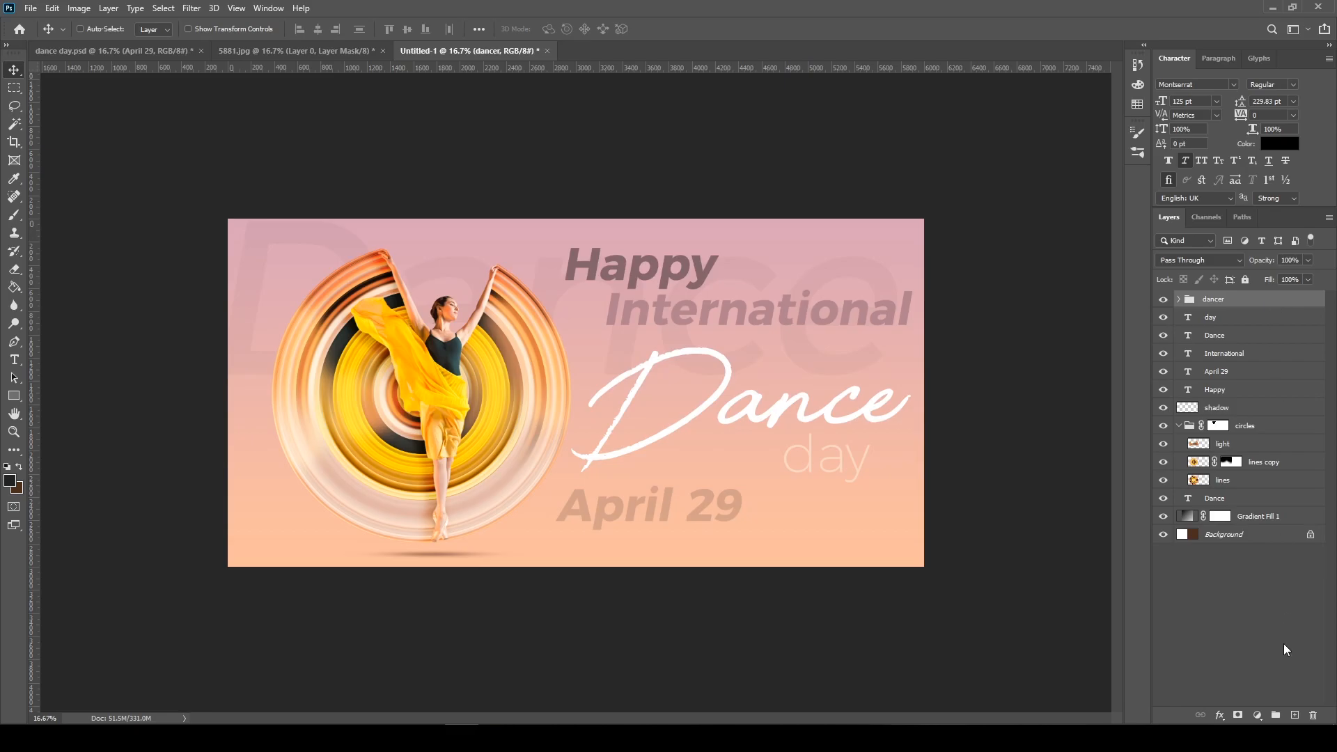
click(1295, 715)
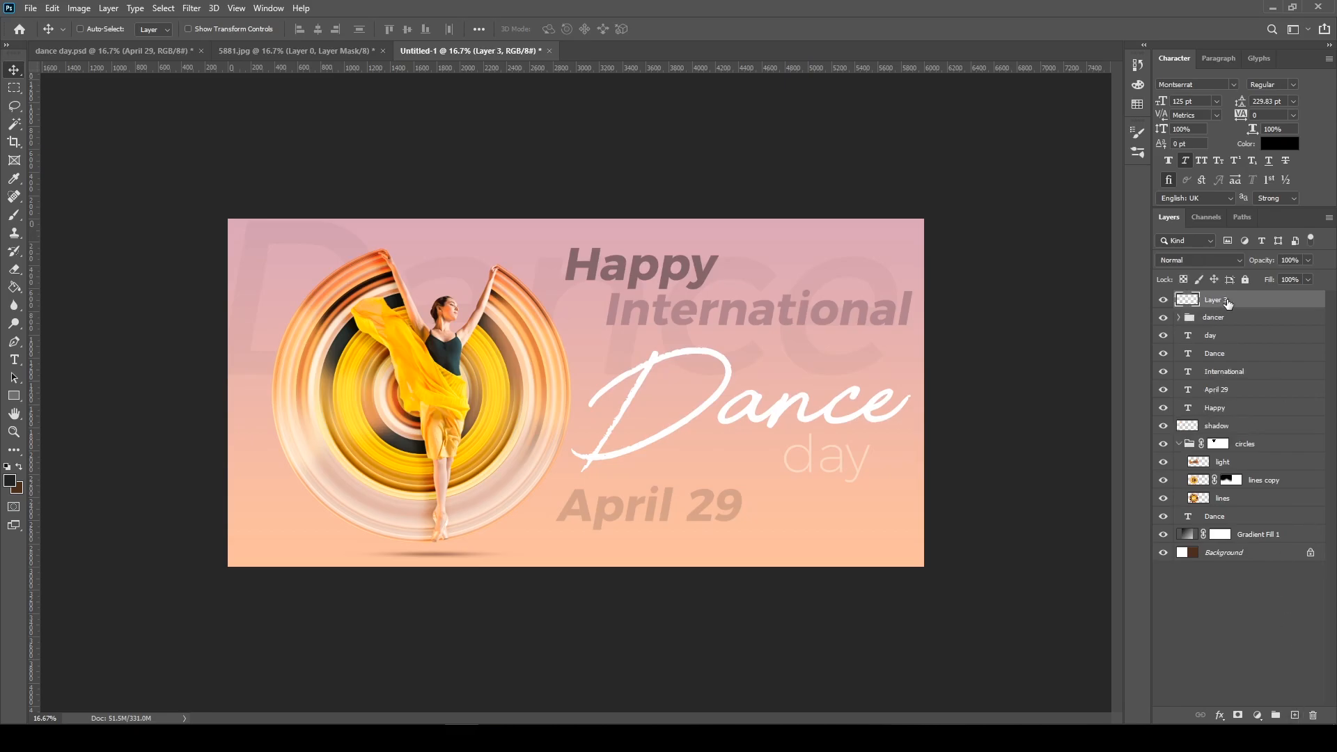
key(g)
click(518, 381)
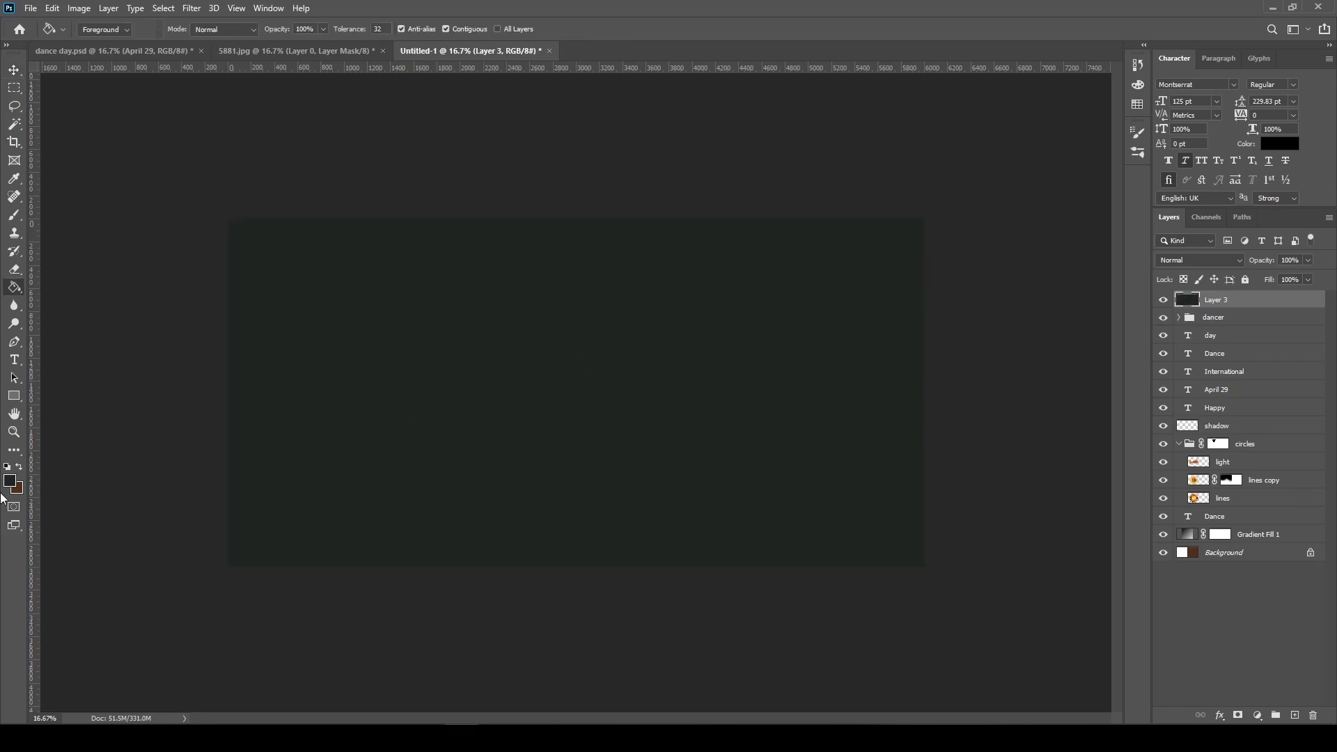
click(10, 481)
text(000000)
click(1185, 284)
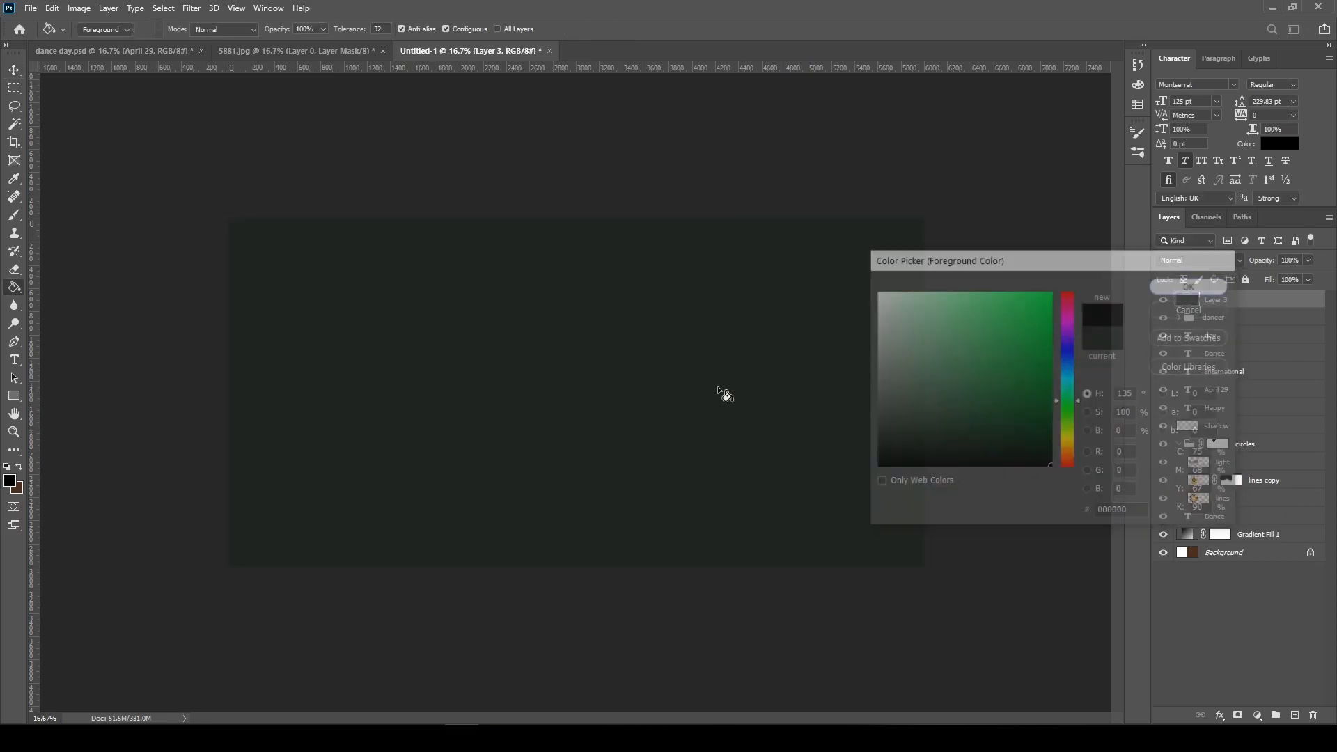
click(673, 388)
Render a 50-300mm Zoom lens flare at 100% brightness on the black layer and set its blend mode to Screen
key(v)
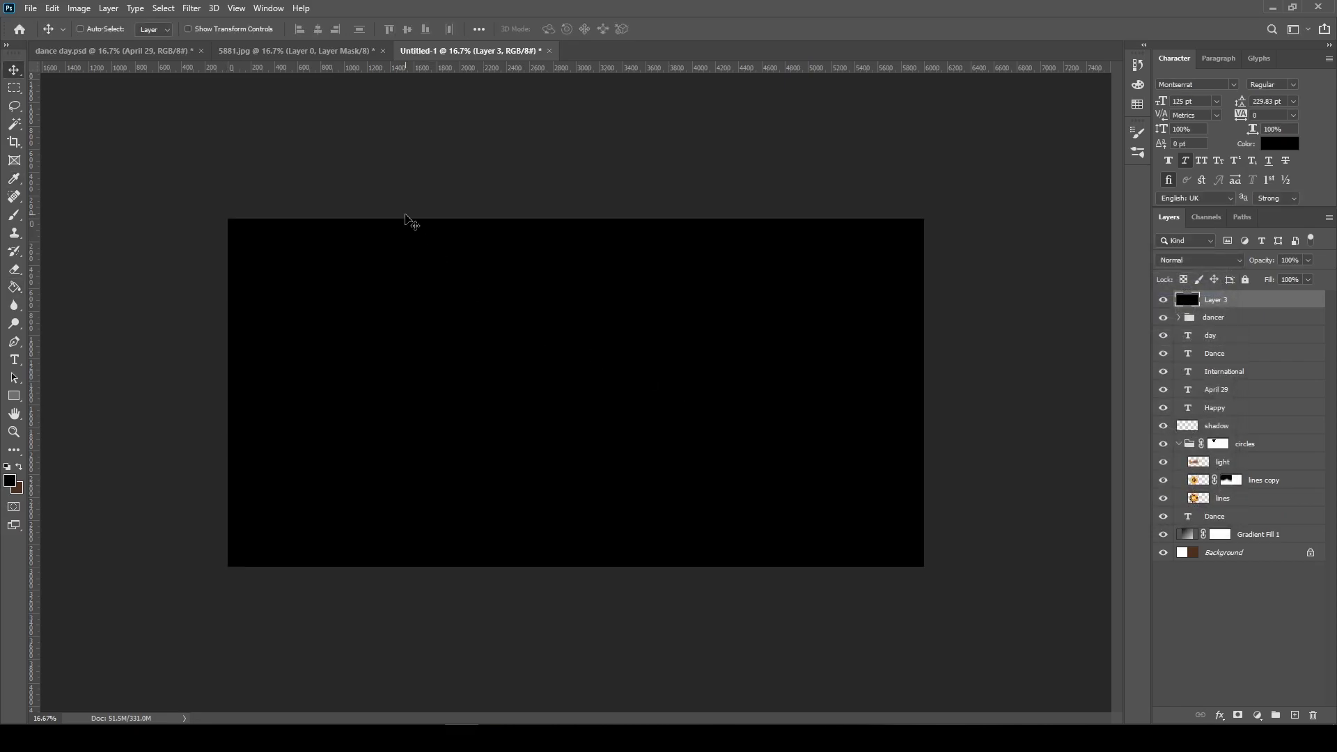
click(191, 9)
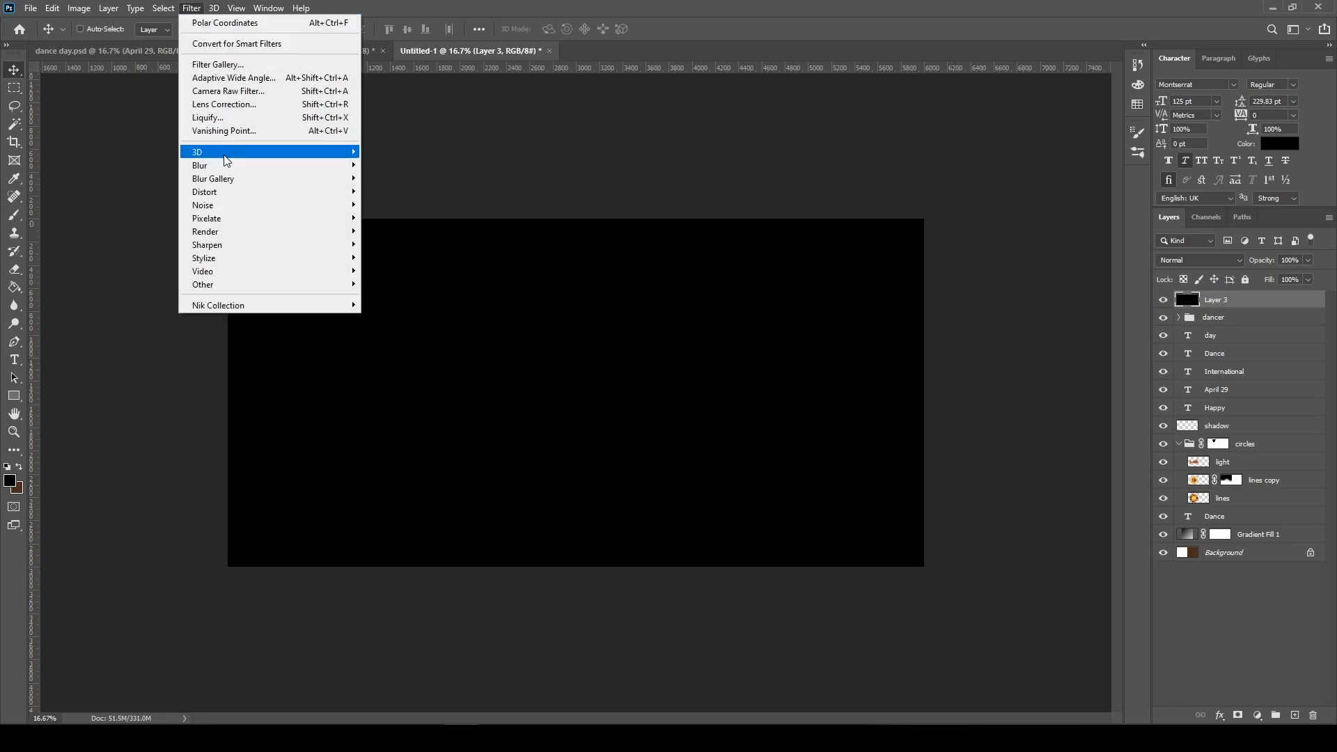
mouse_move(253, 239)
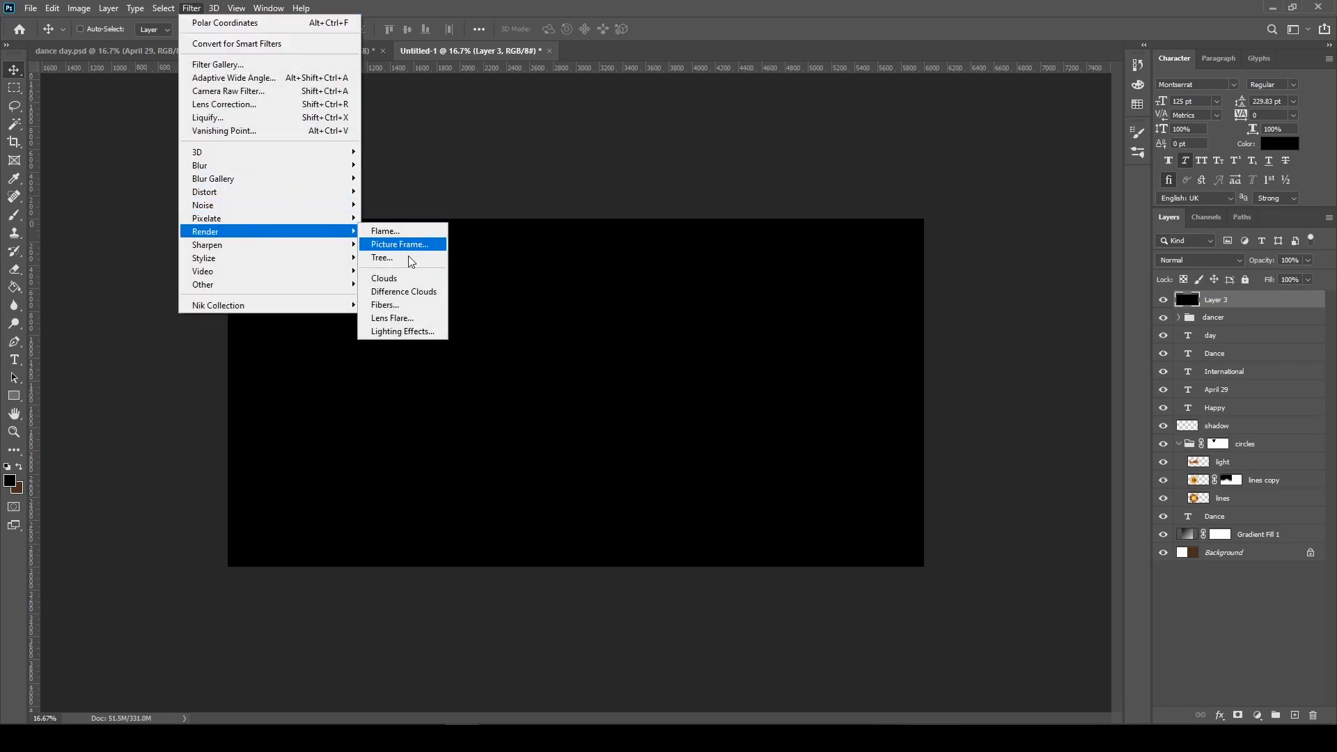
click(411, 317)
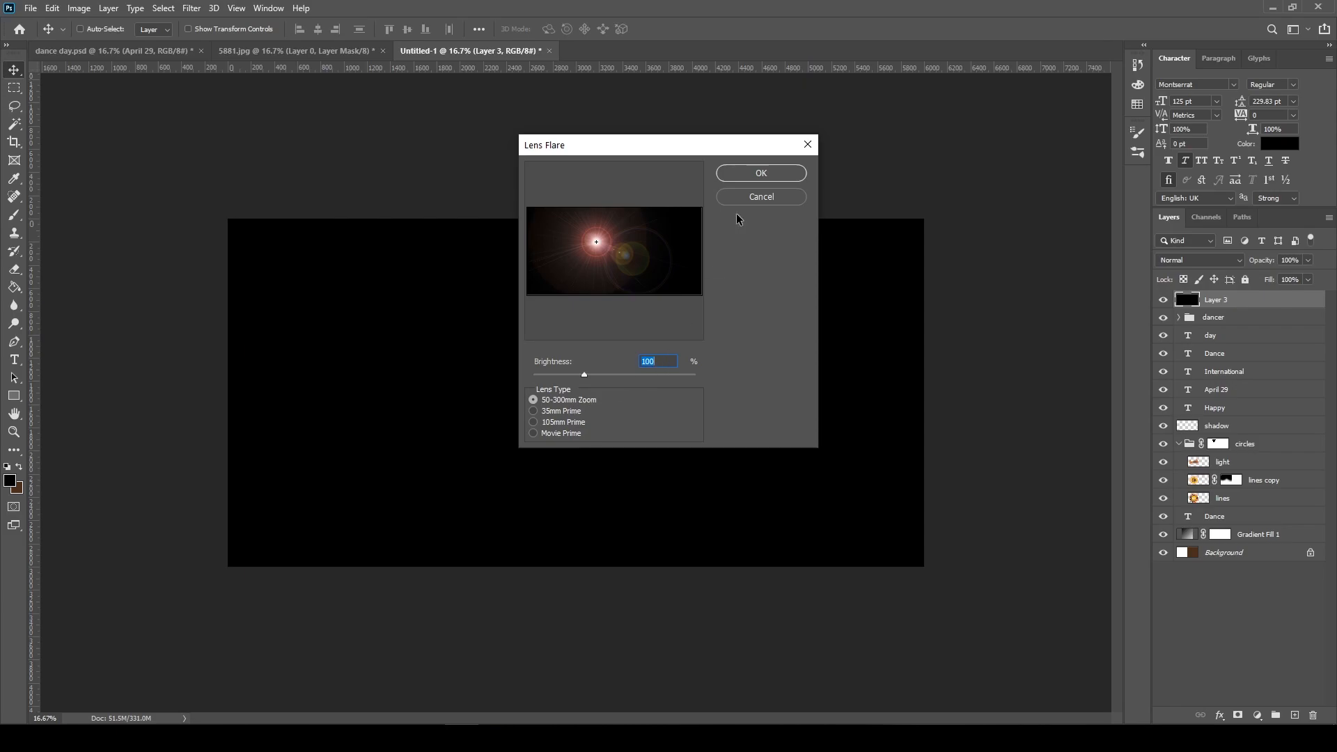
click(762, 174)
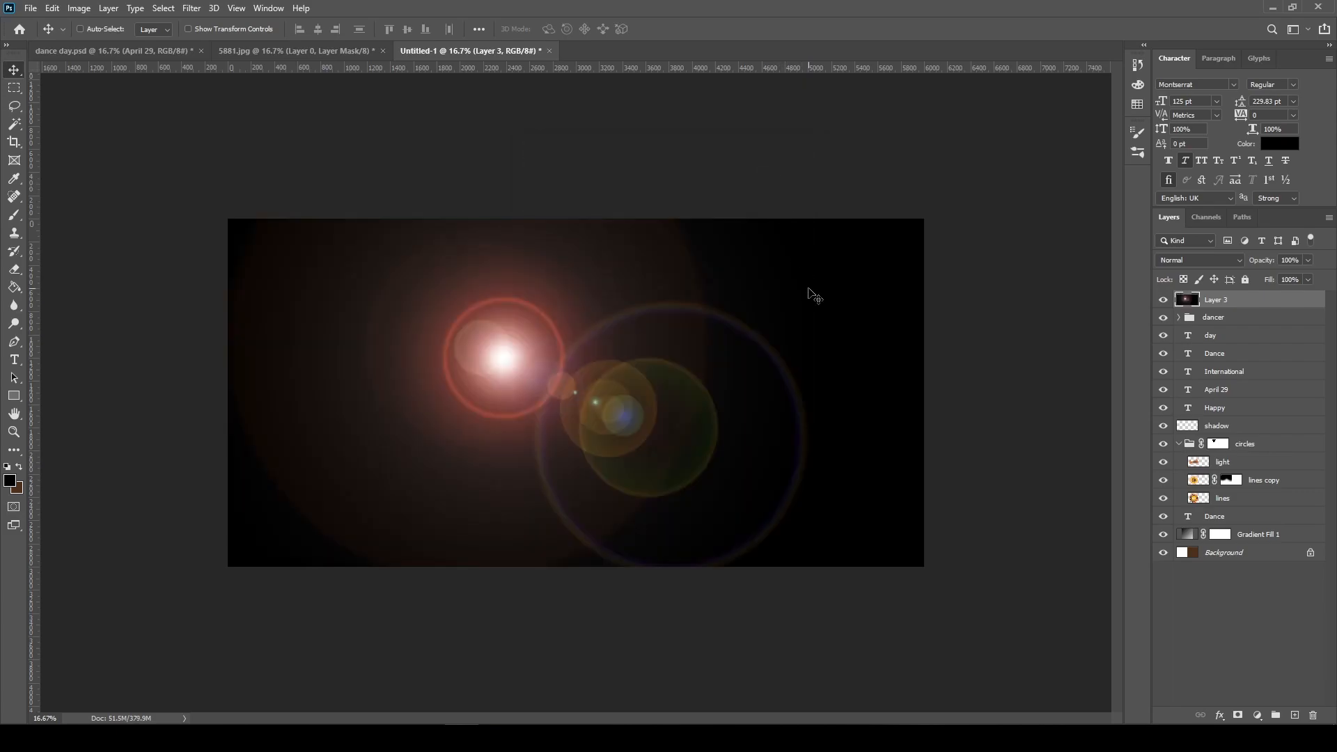
click(1197, 260)
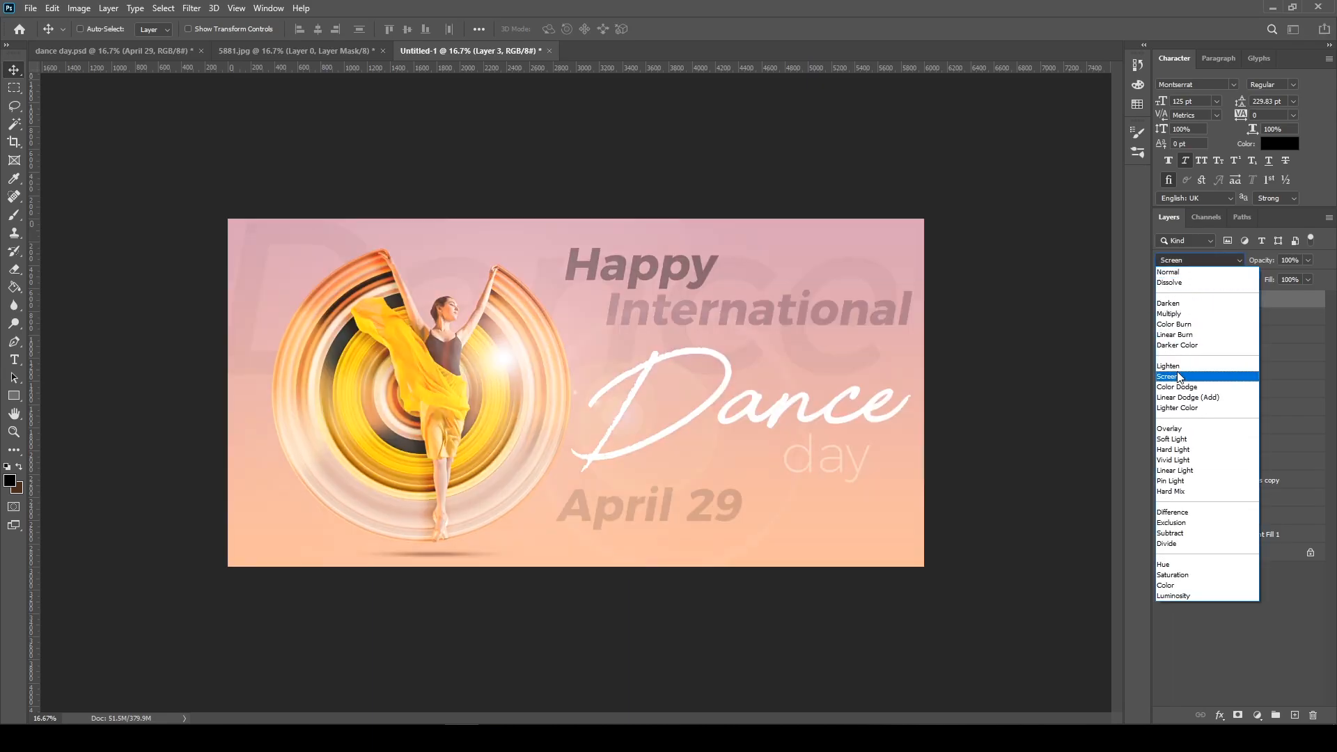
click(1181, 378)
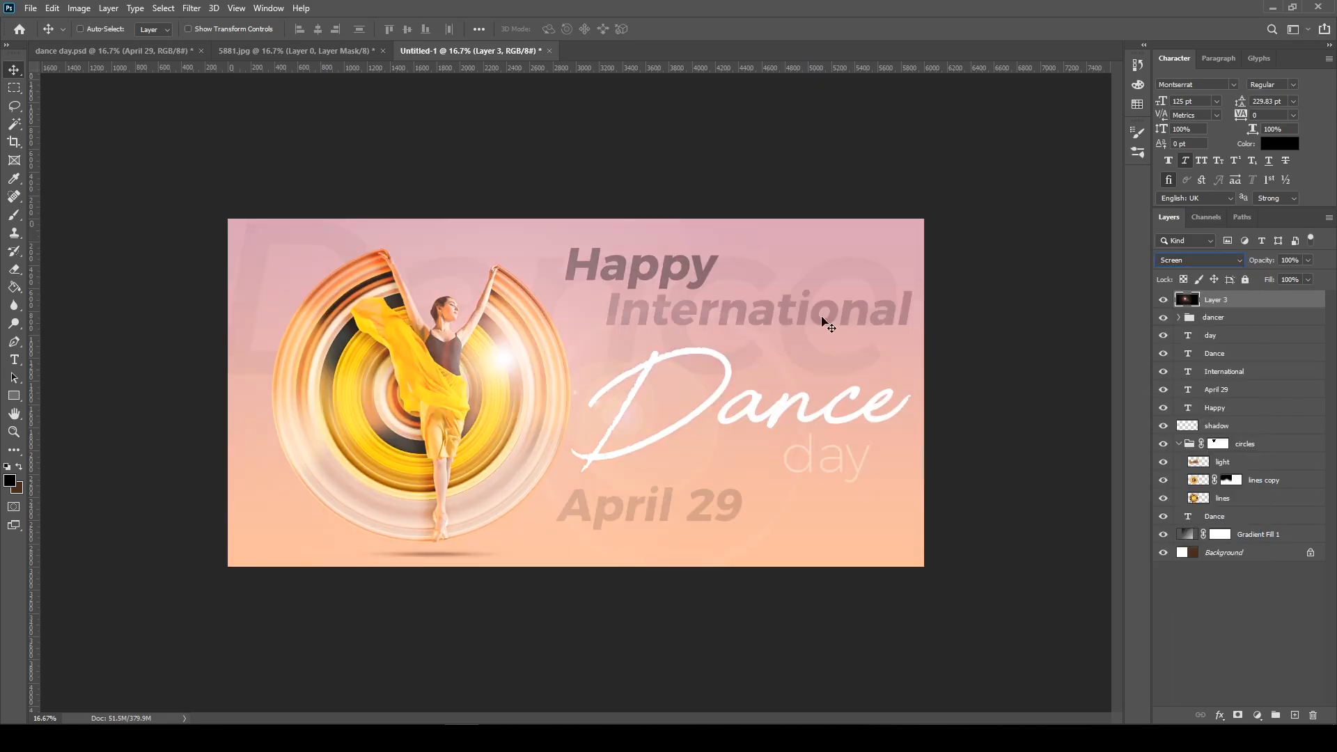
Enlarge the lens flare layer to about 8093 × 4046 px and place its bright spot beside the dancer's raised arm
drag(781, 348, 875, 344)
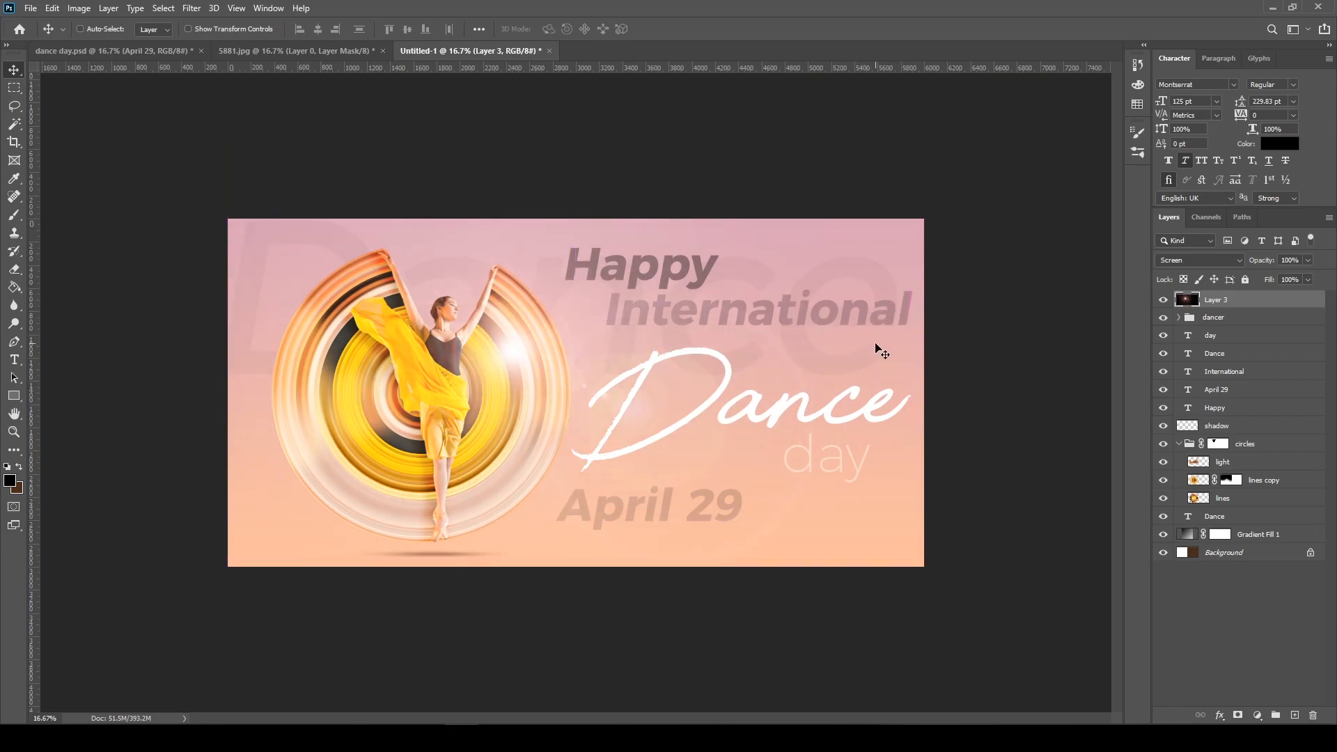
key(ctrl+t)
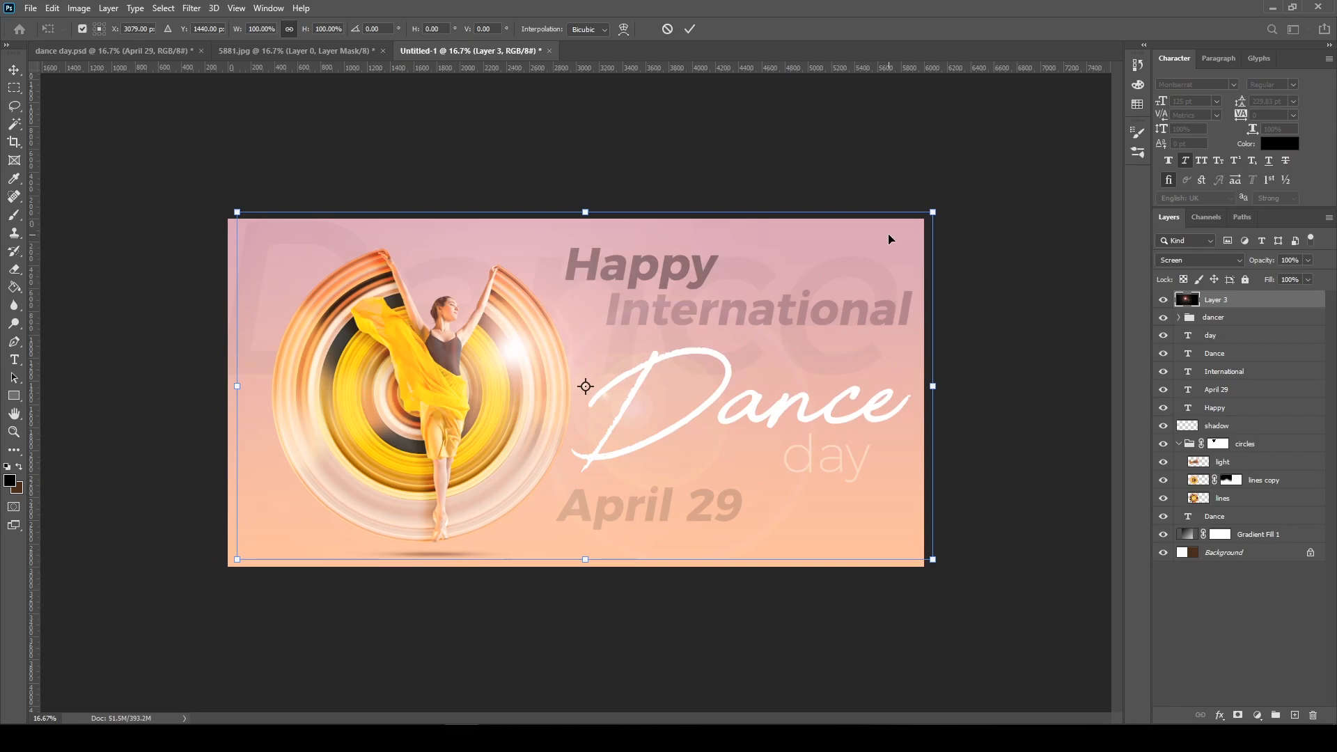
drag(935, 213, 1173, 91)
key(Return)
drag(797, 285, 708, 354)
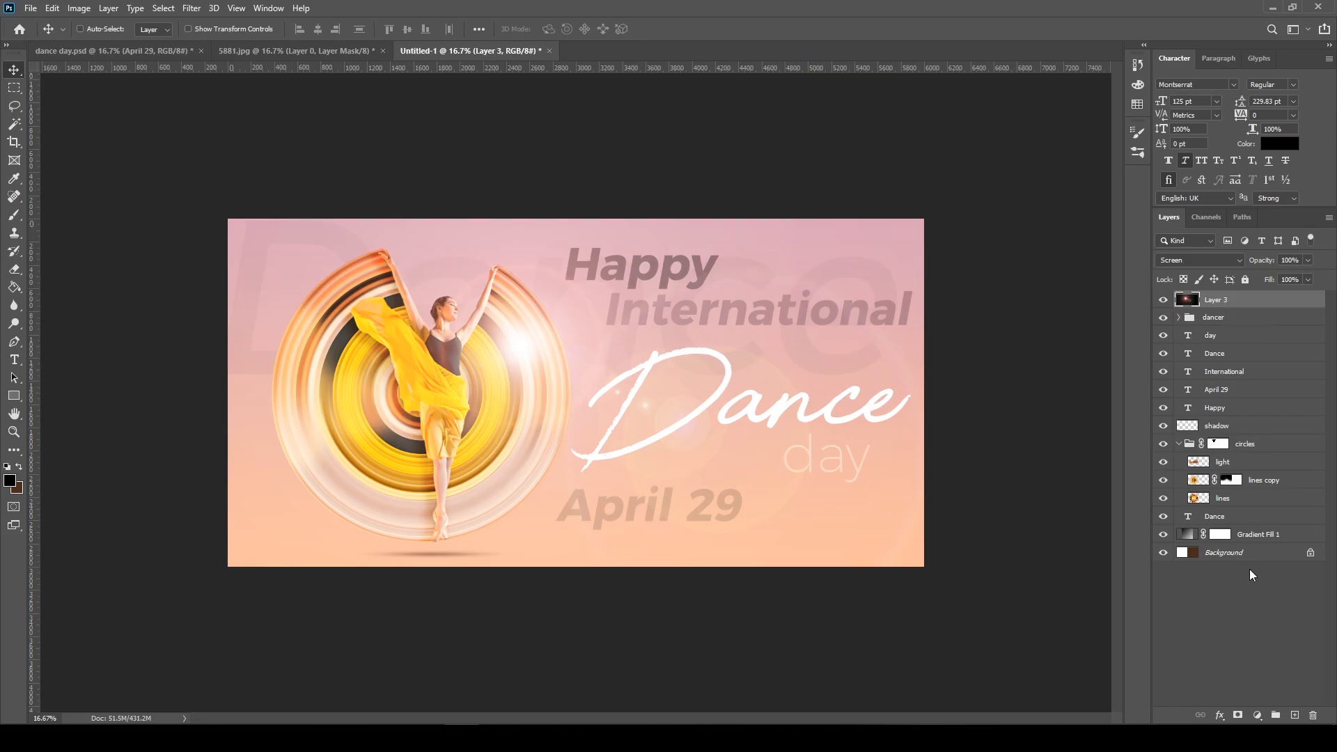
Add a Hue/Saturation adjustment layer clipped to the lens flare layer
click(1258, 717)
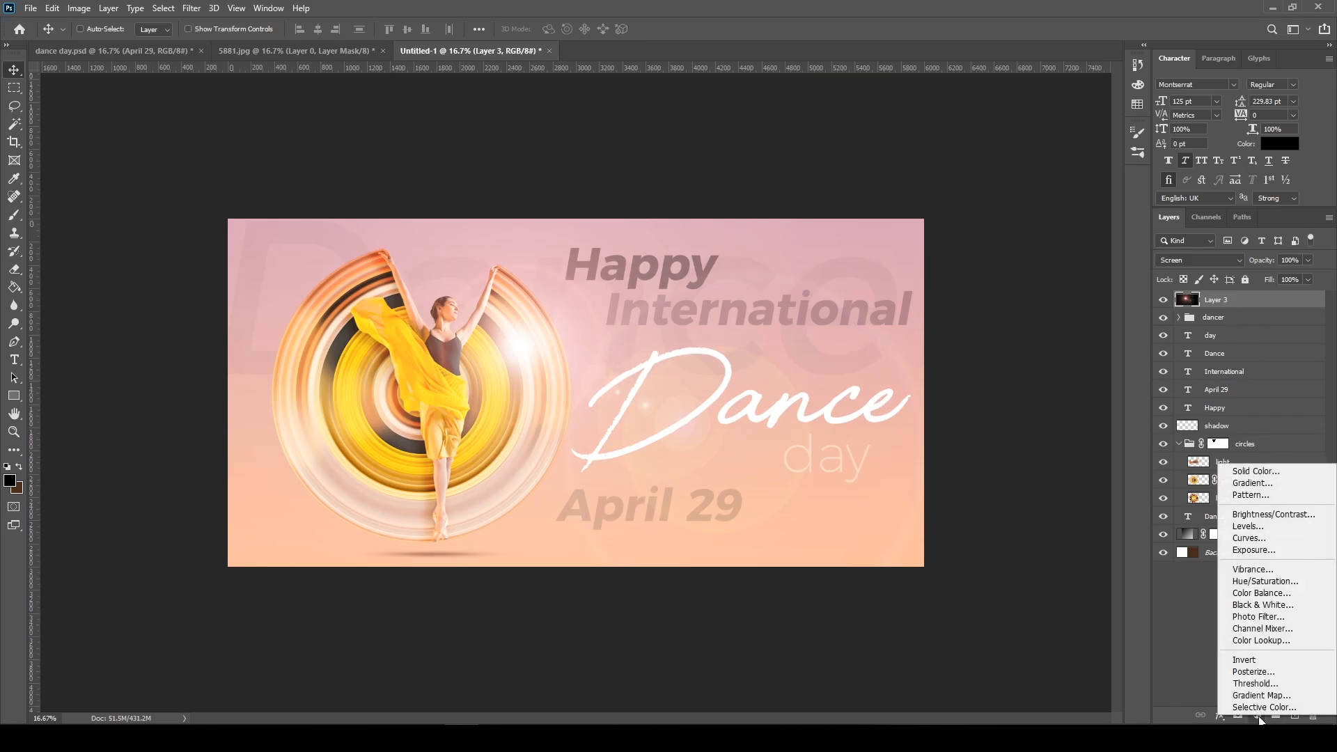
click(1265, 582)
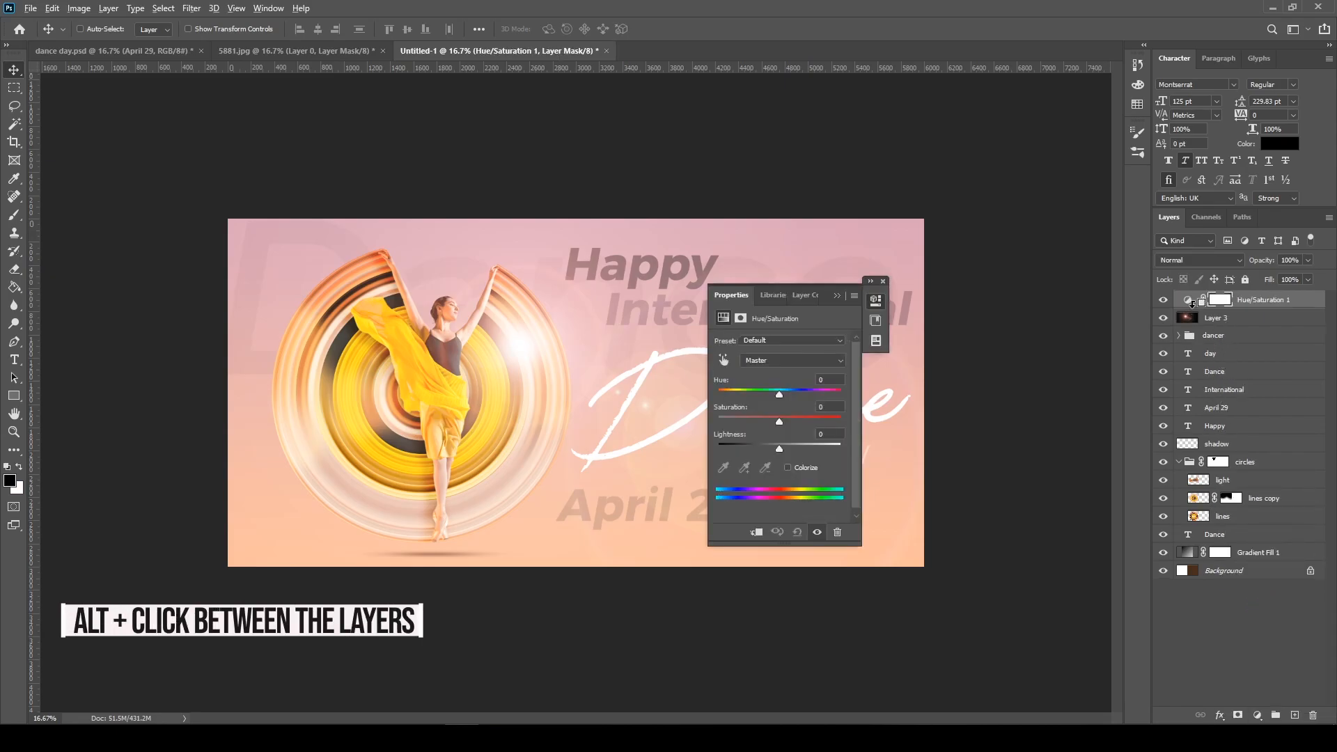
alt+click(1192, 304)
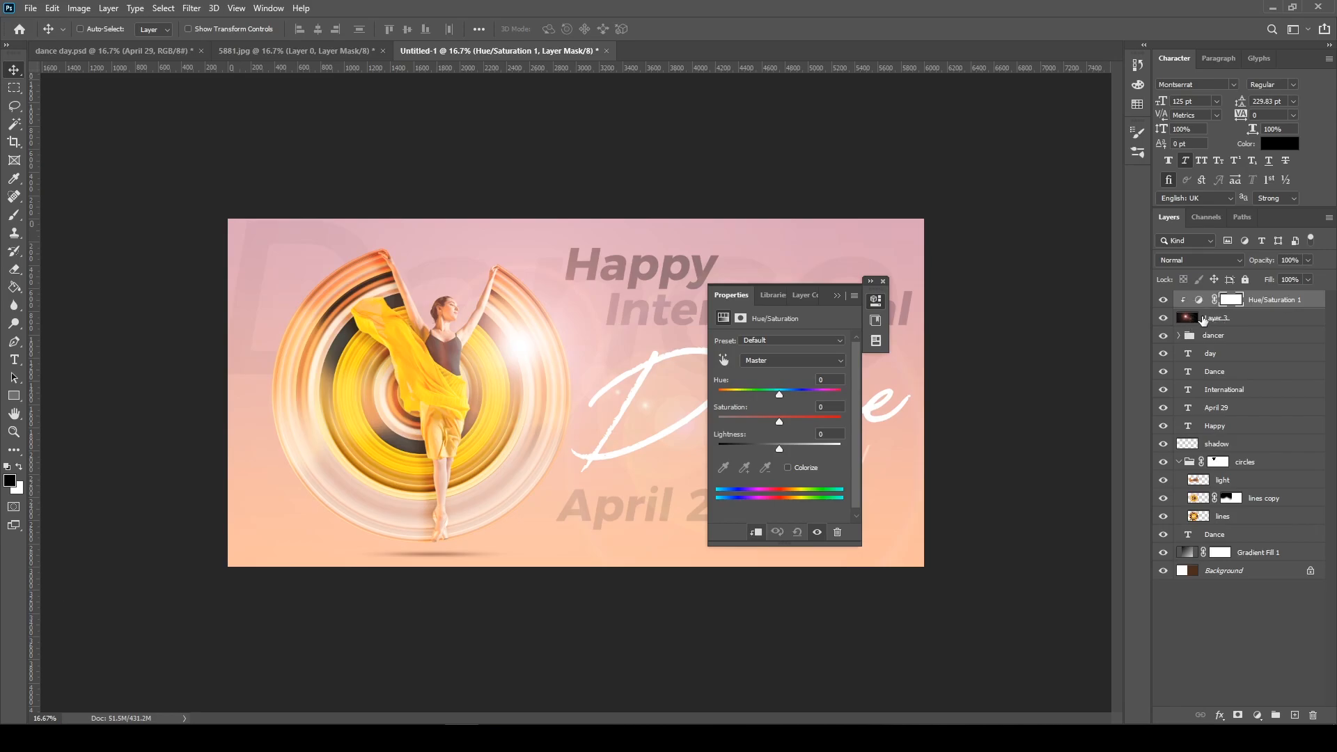
click(1189, 318)
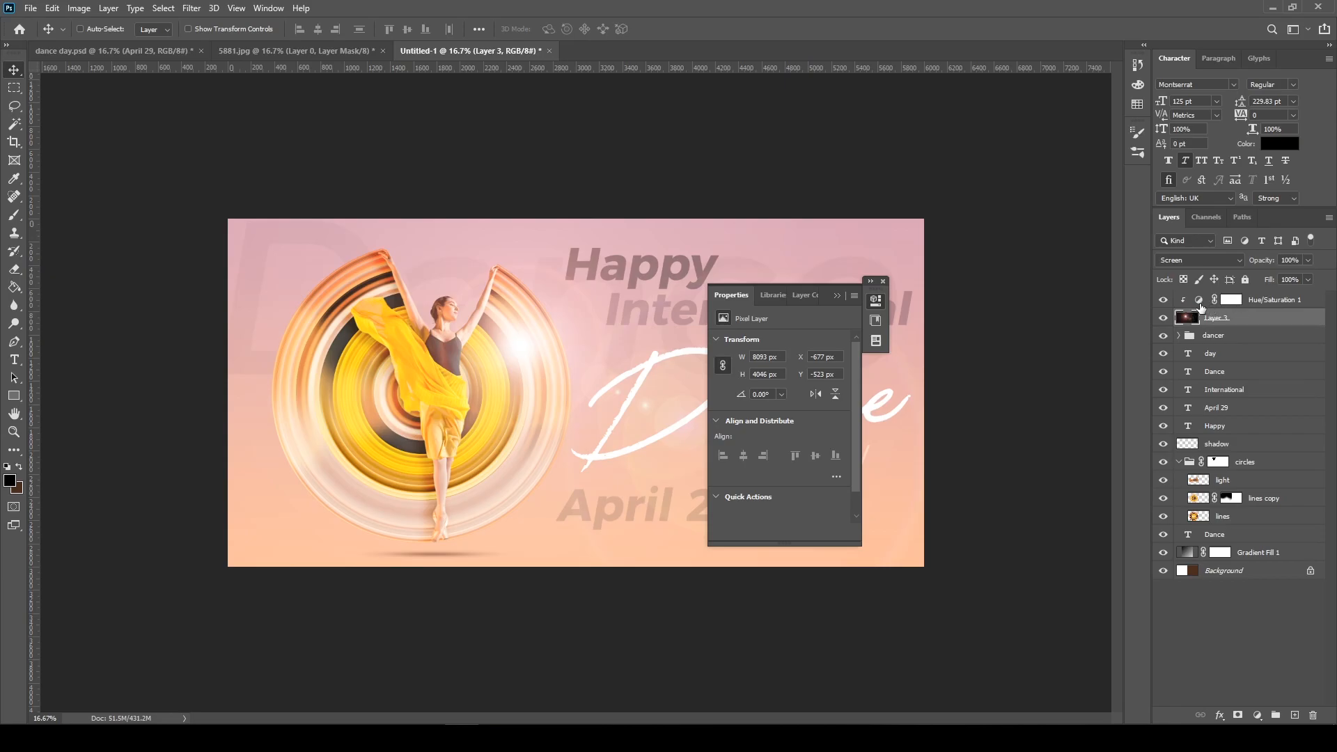
Set the clipped adjustment's hue to +19 with Colorize off, and preview the design without the interface panels
click(1199, 301)
mouse_move(780, 394)
mouse_down()
mouse_move(800, 394)
mouse_move(768, 393)
mouse_move(797, 399)
mouse_up()
click(788, 468)
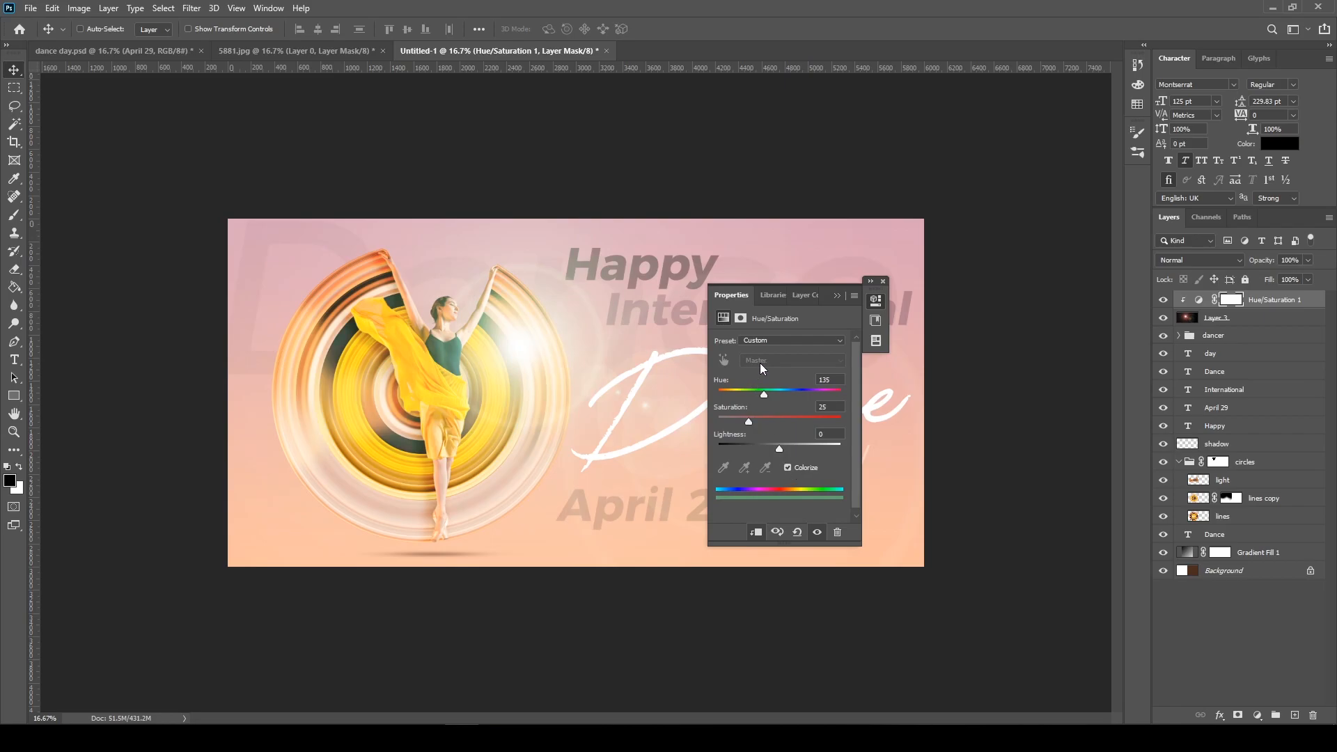
mouse_move(787, 396)
mouse_down()
mouse_move(800, 395)
mouse_move(762, 394)
mouse_move(809, 400)
mouse_move(753, 393)
mouse_move(791, 400)
mouse_up()
click(767, 422)
click(789, 468)
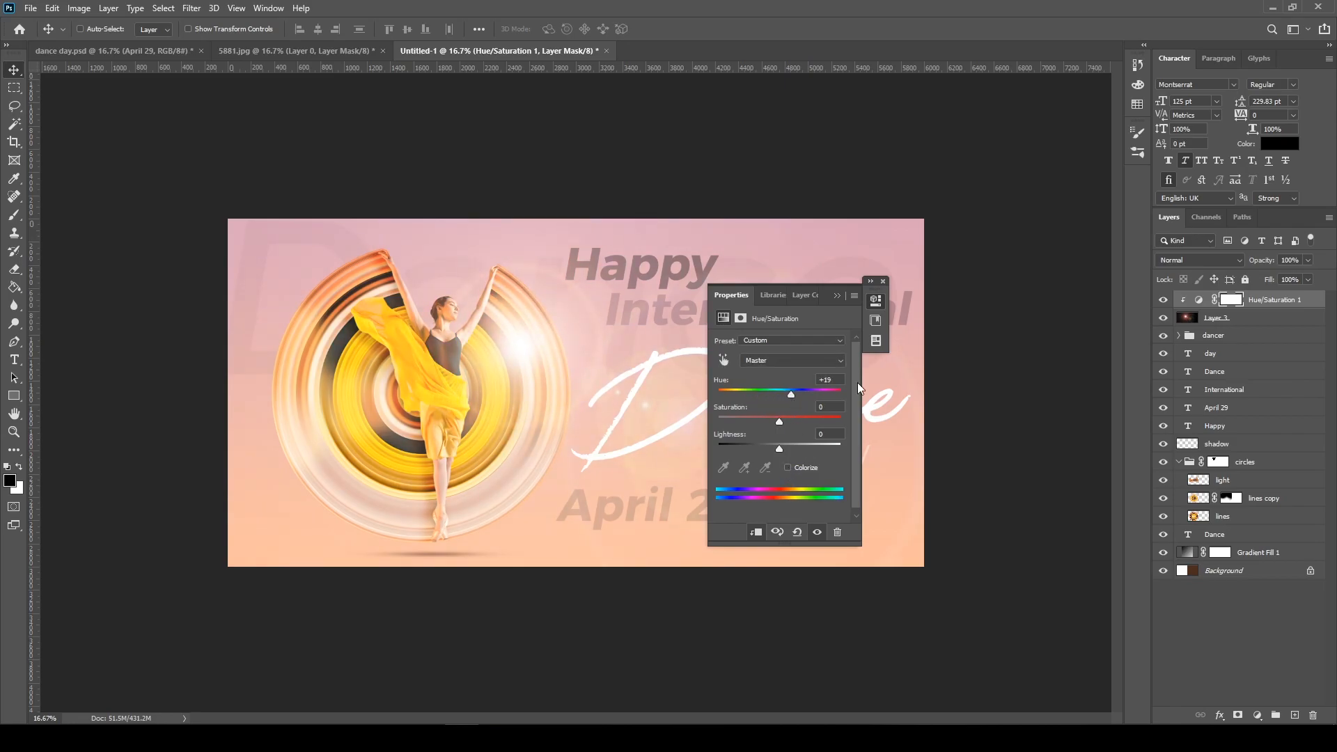
click(870, 280)
key(Tab)
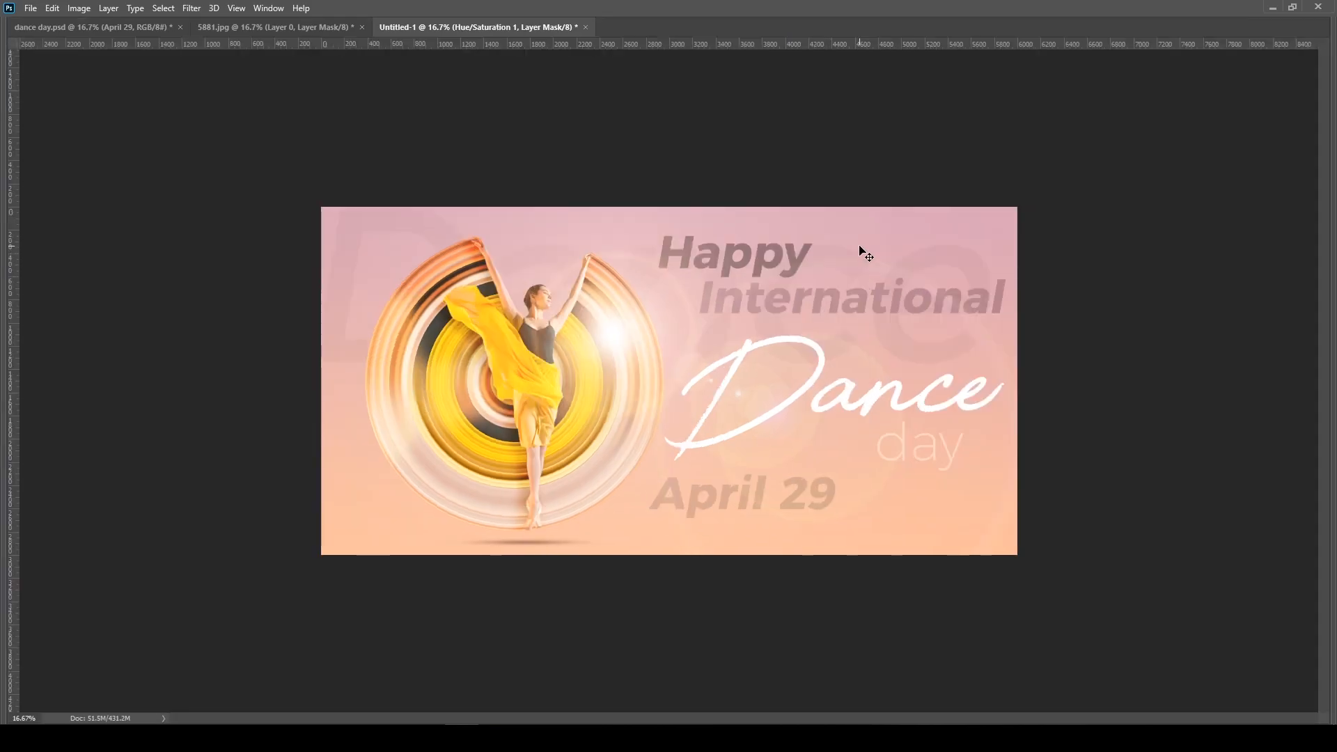
key(Tab)
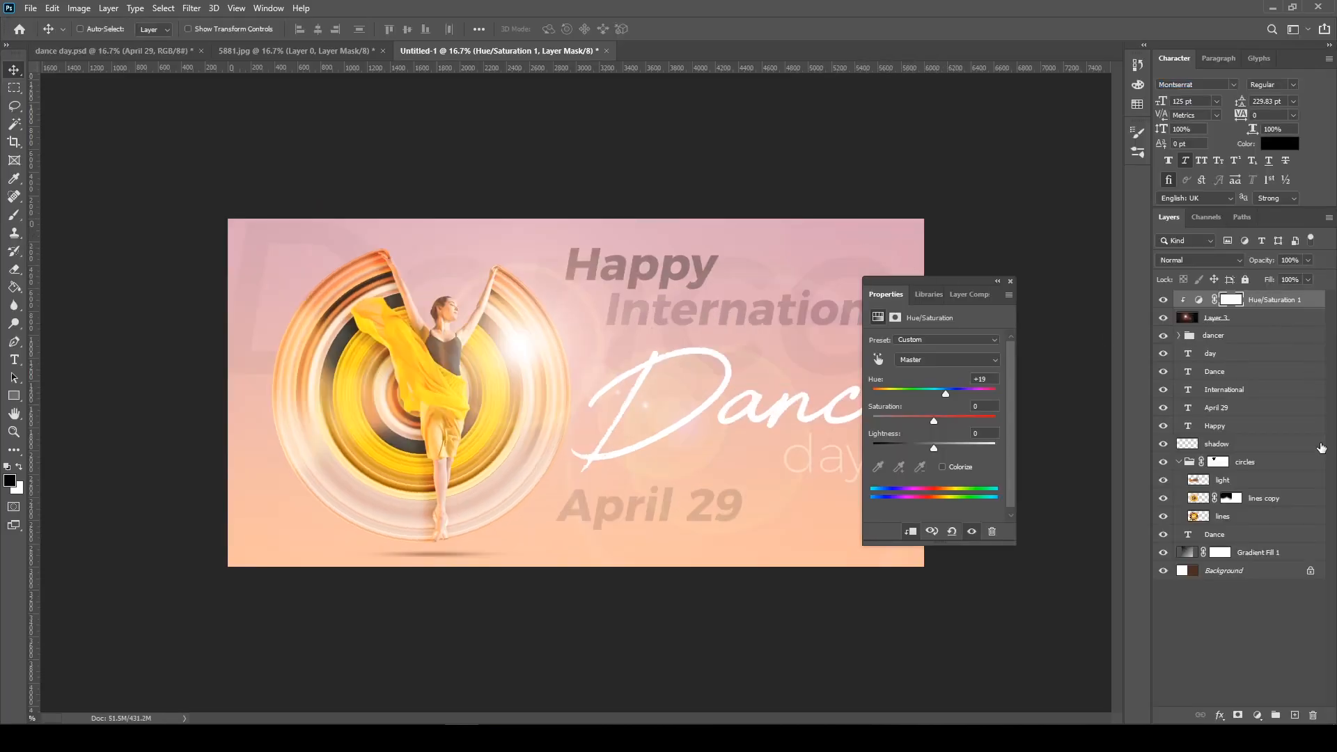
Add an unclipped Levels adjustment layer above the Hue/Saturation layer with input levels 27, 0.93 and 248
click(1258, 716)
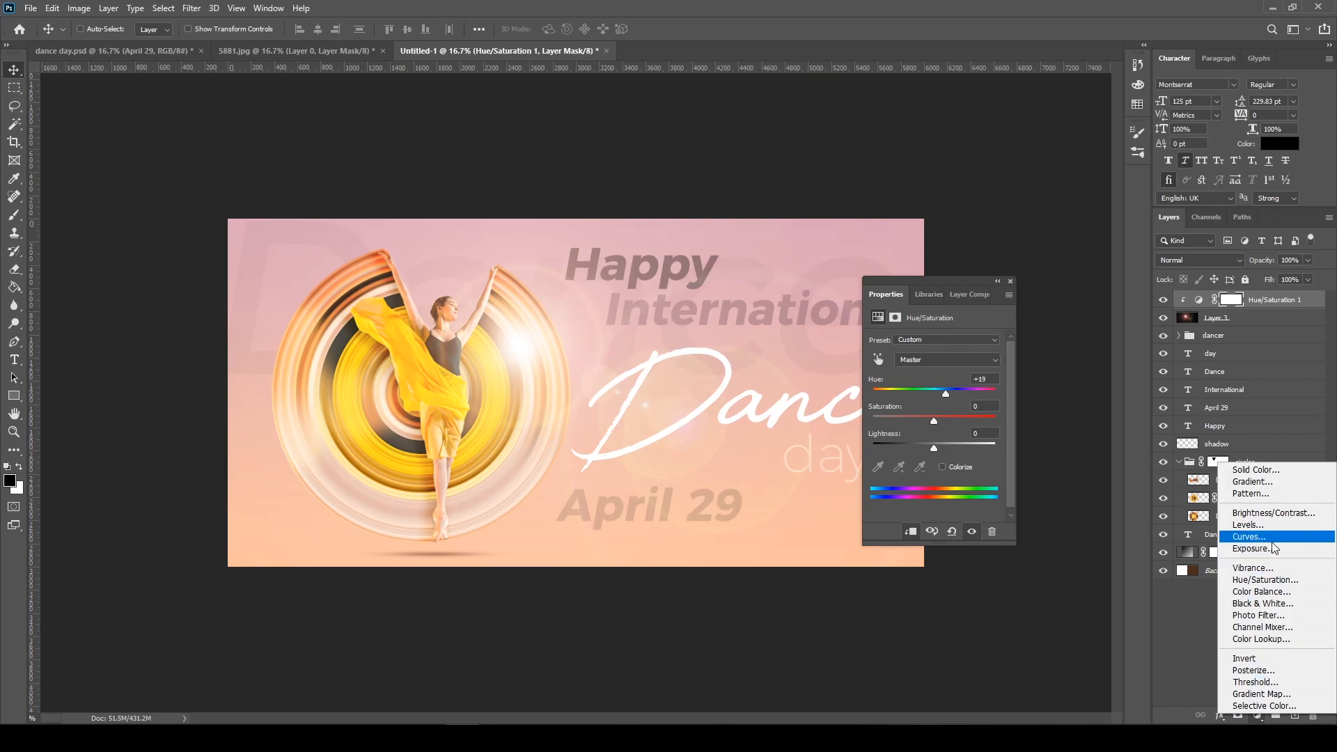
click(1269, 527)
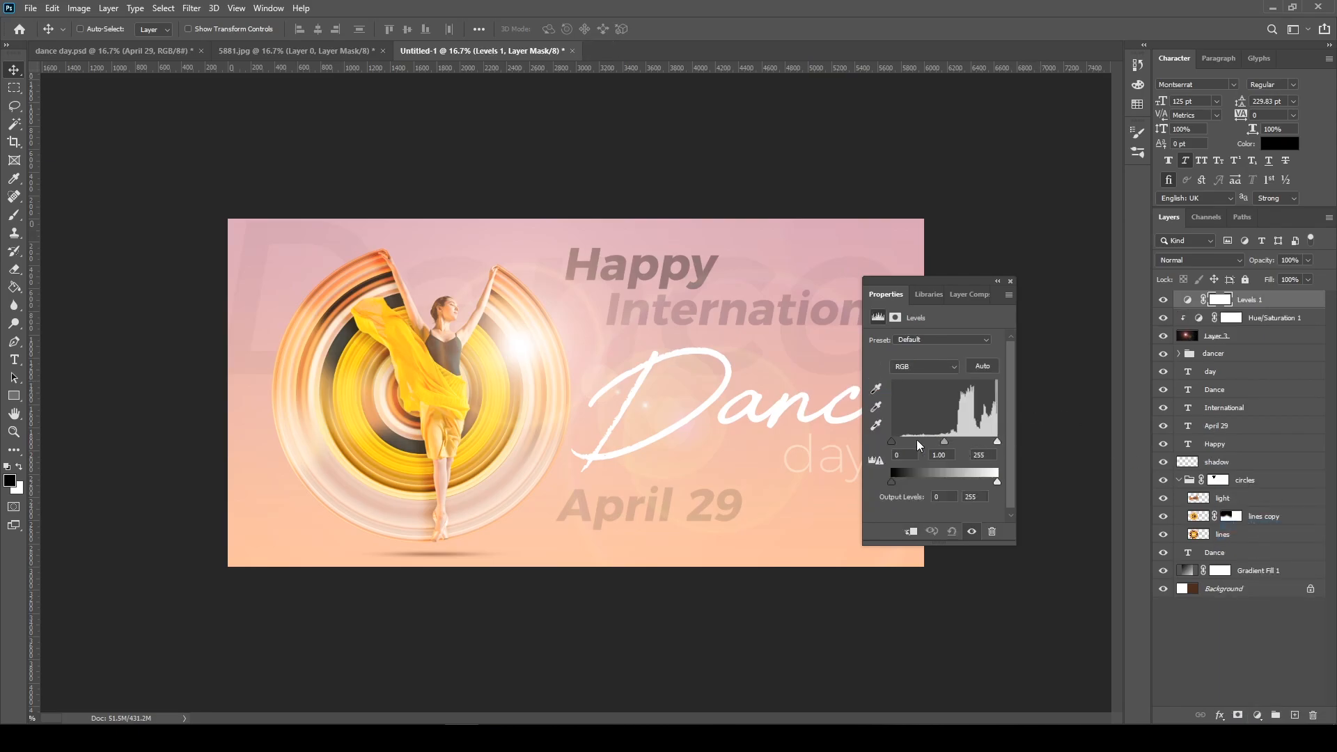
drag(891, 440, 992, 441)
drag(907, 445, 954, 441)
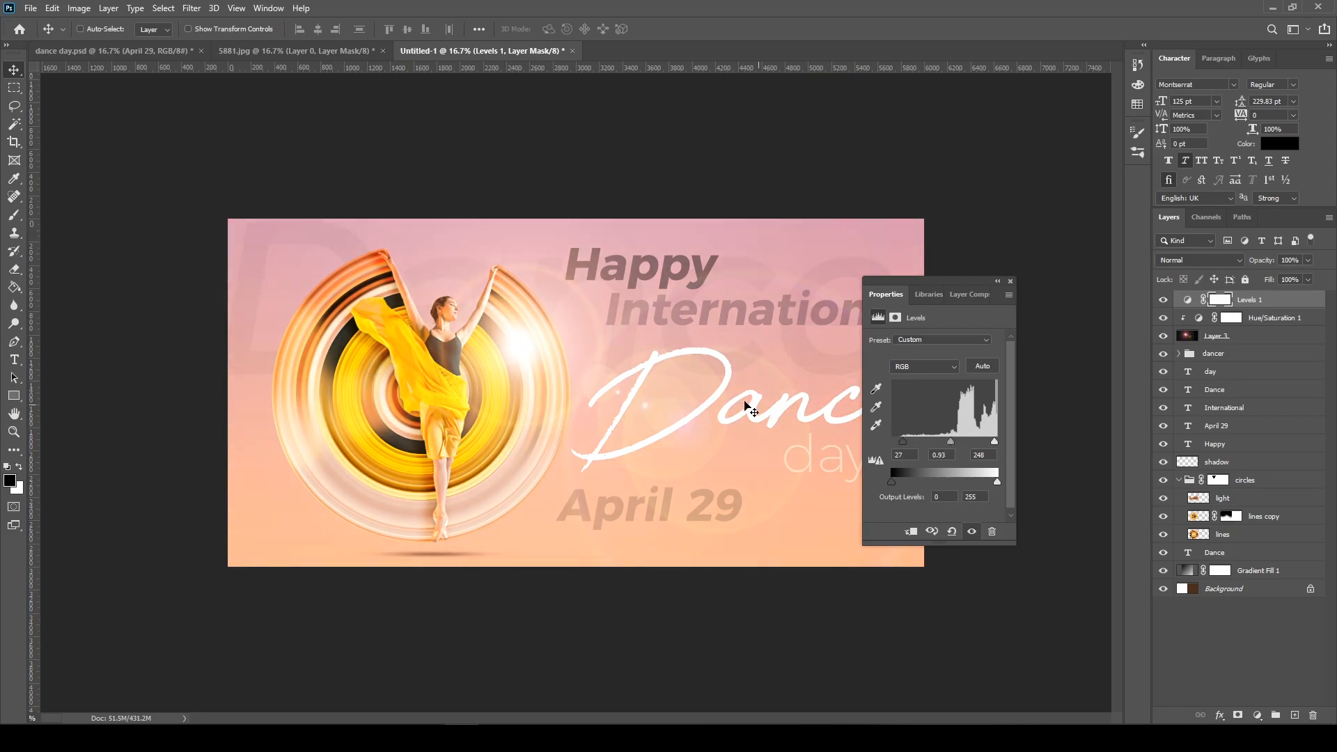
Preview the banner without the interface panels and compare it with the design in dance day.psd
key(Tab)
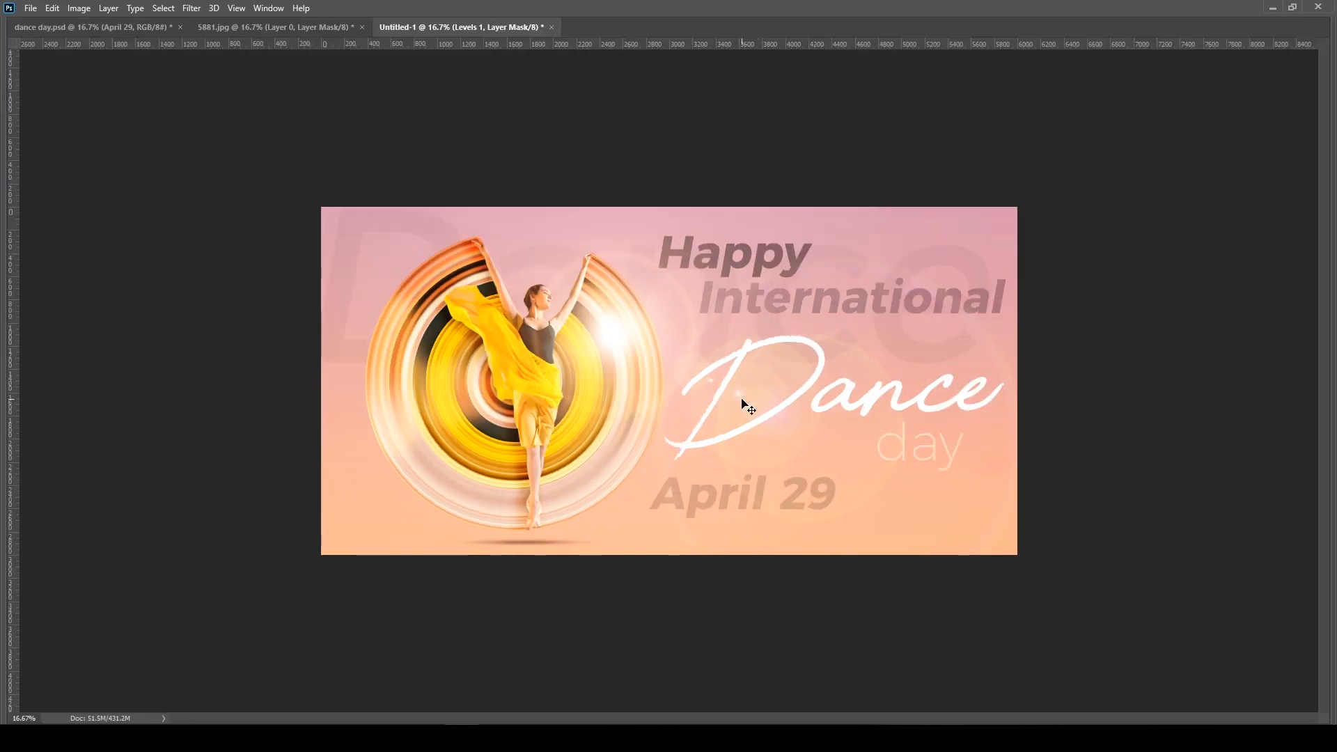
key(Tab)
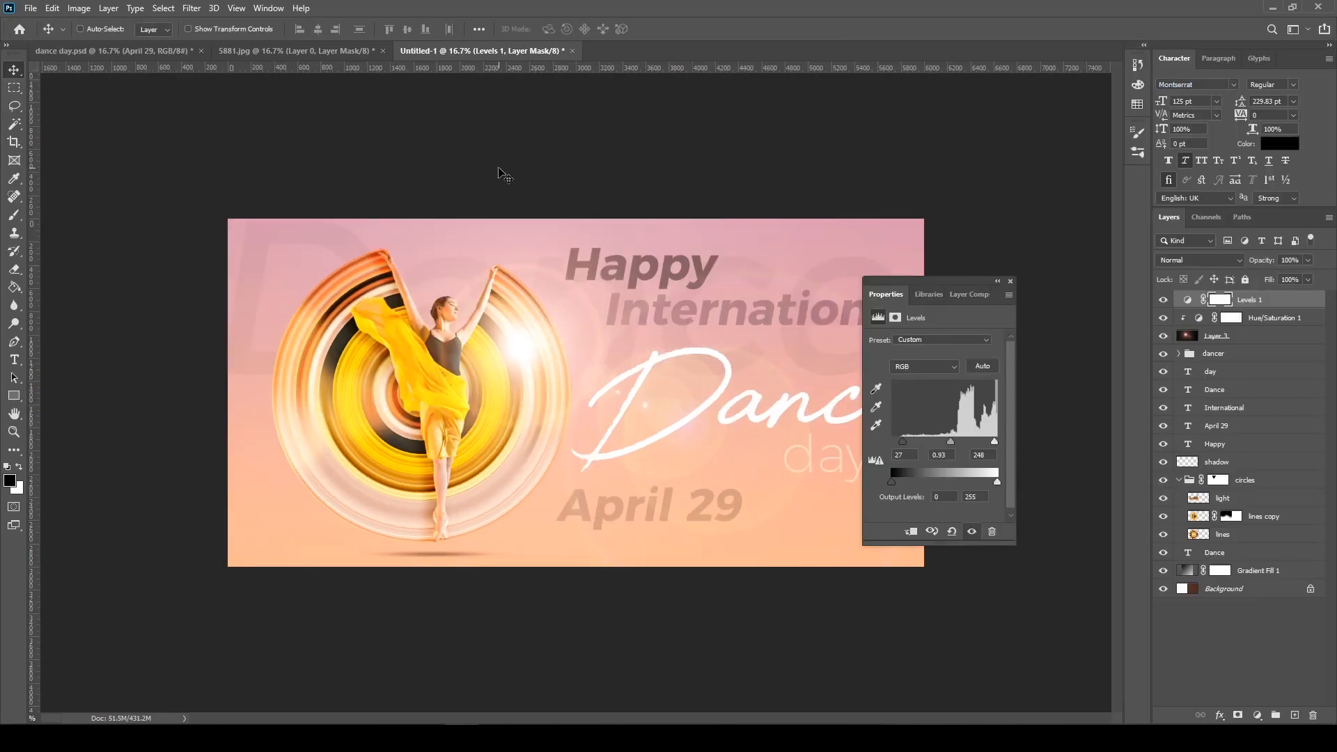
click(139, 50)
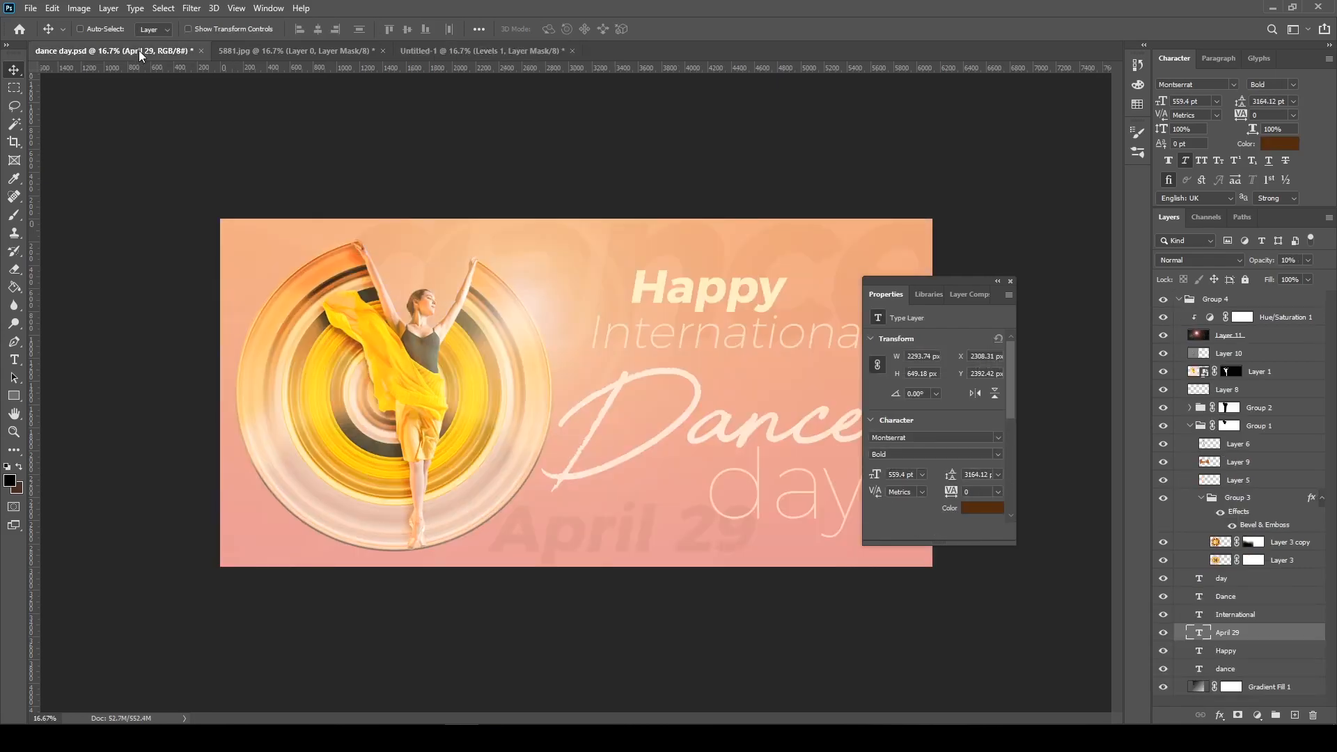
click(454, 50)
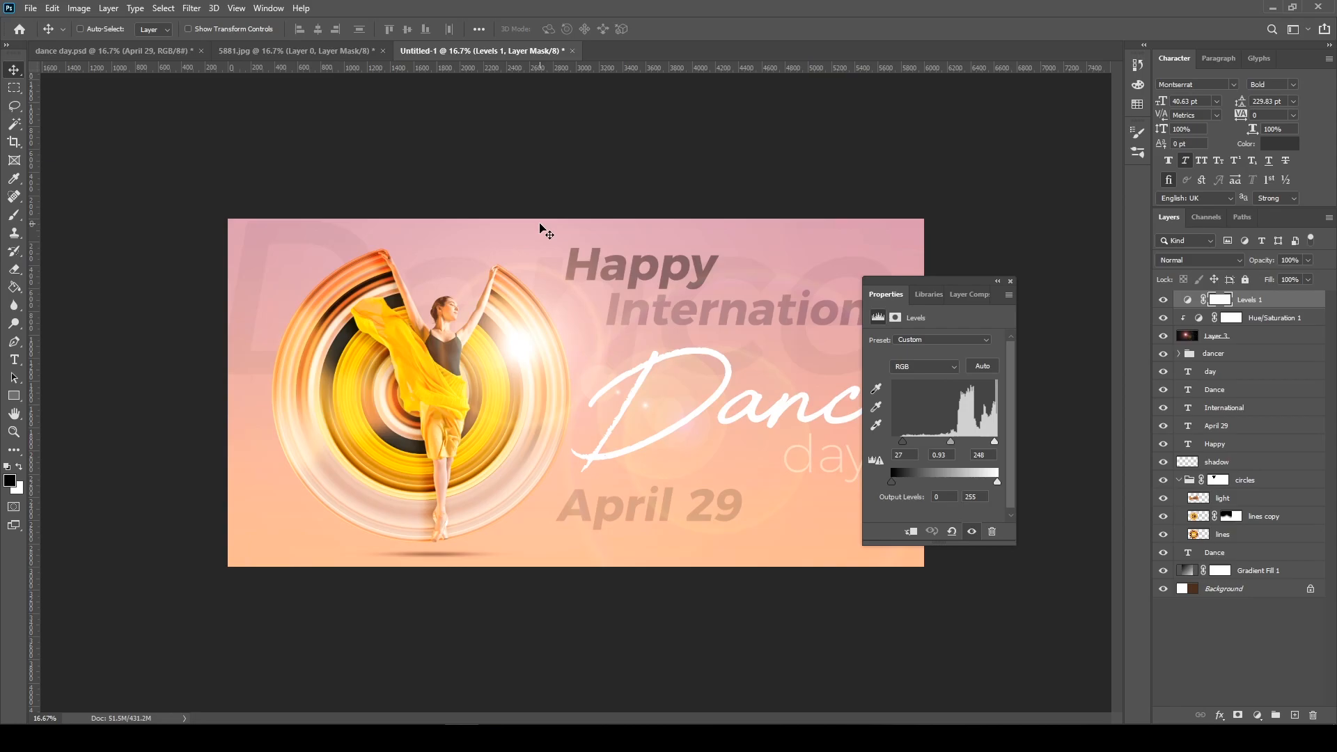
key(Tab)
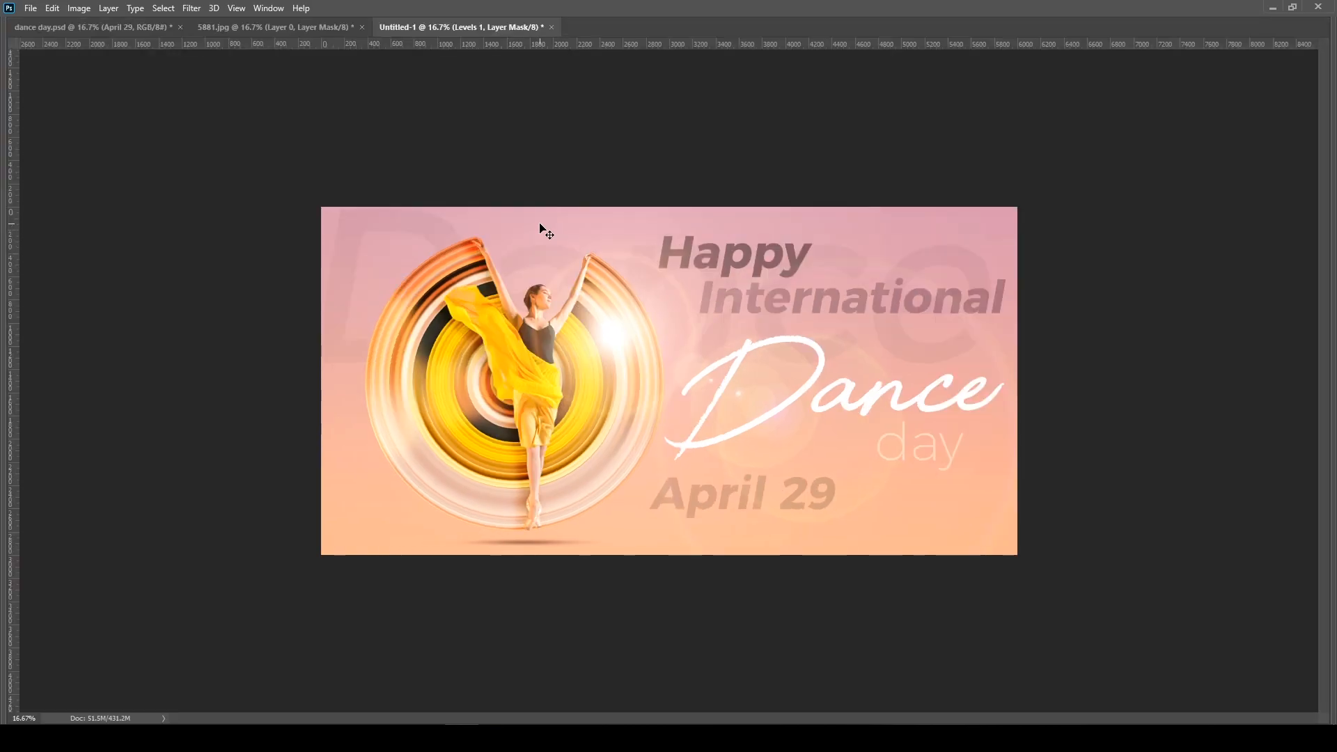
key(Tab)
key(Tab)
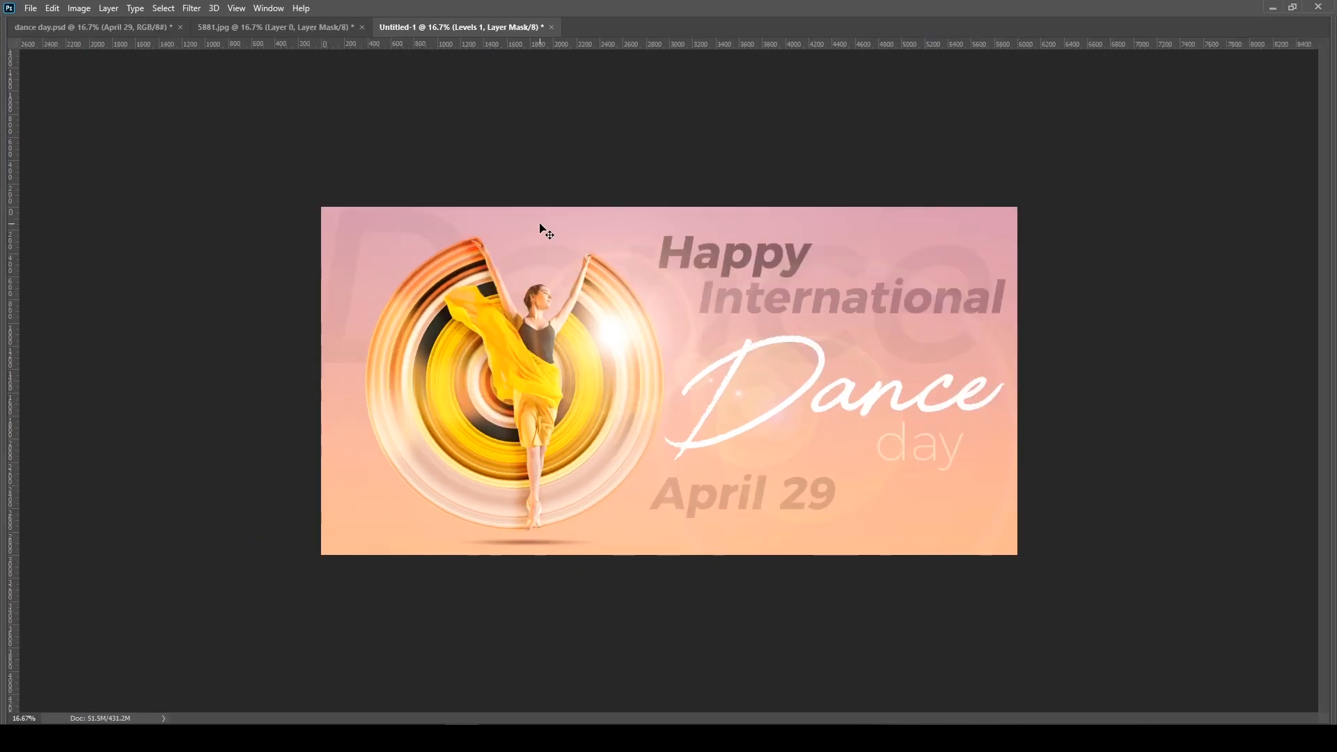